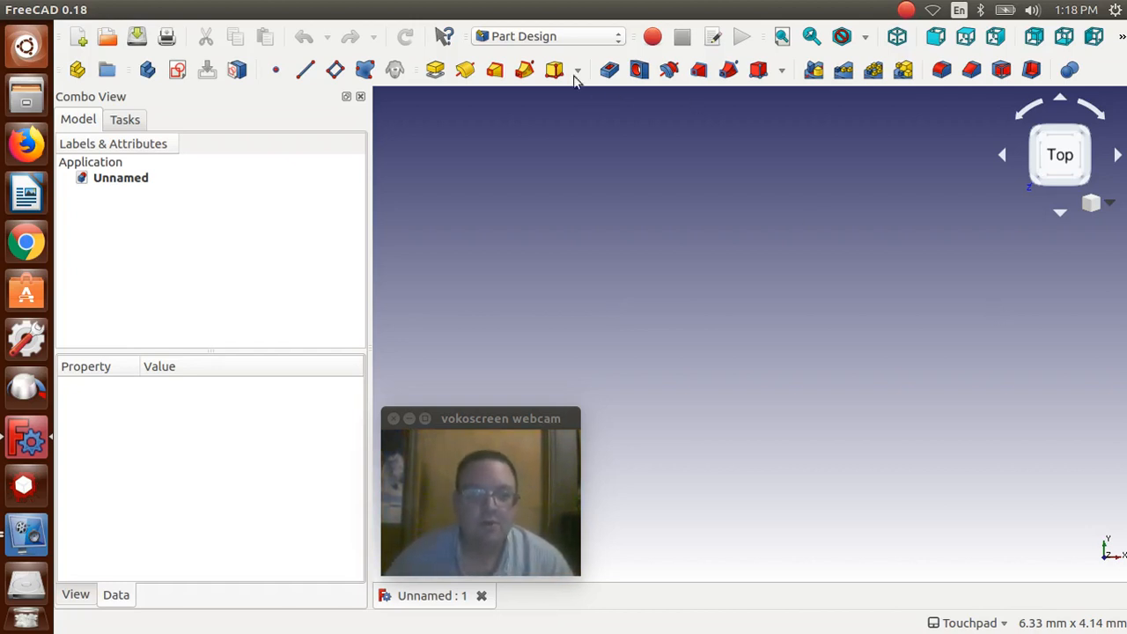
# Step: Switch from the Part Design workbench to the Part workbench
pyautogui.click(553, 42)
pyautogui.click(556, 59)
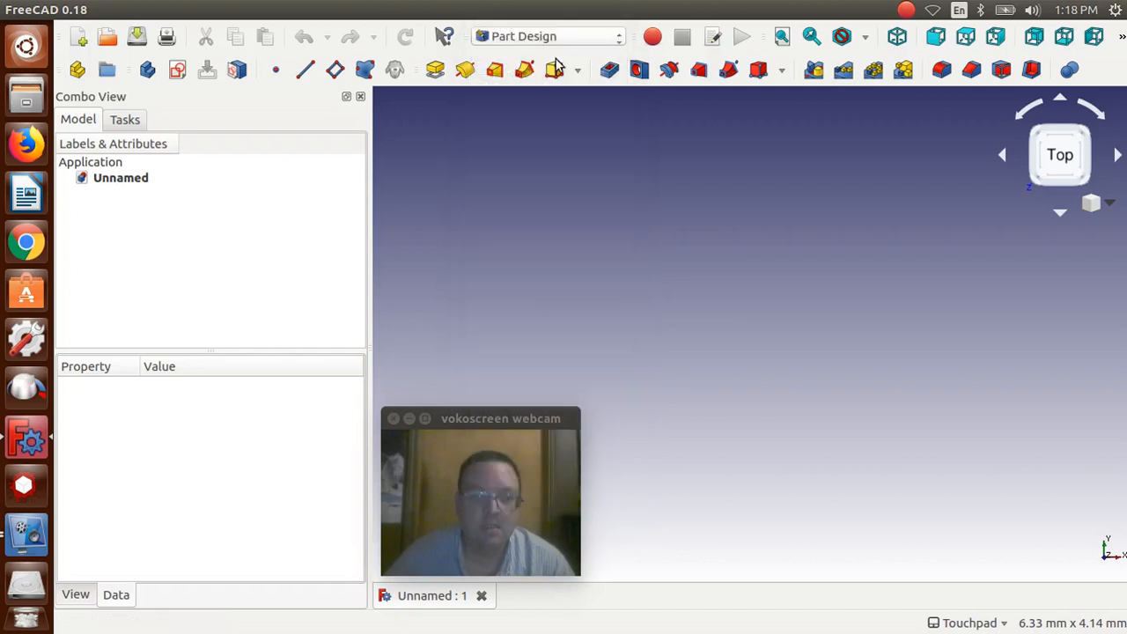
pyautogui.click(545, 39)
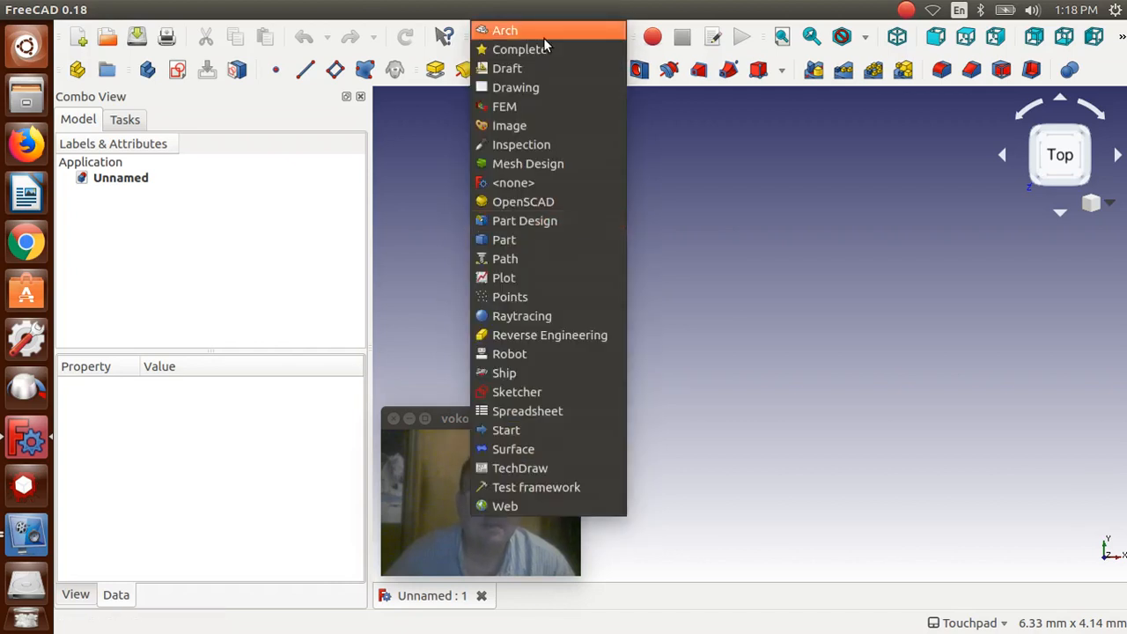
pyautogui.click(549, 240)
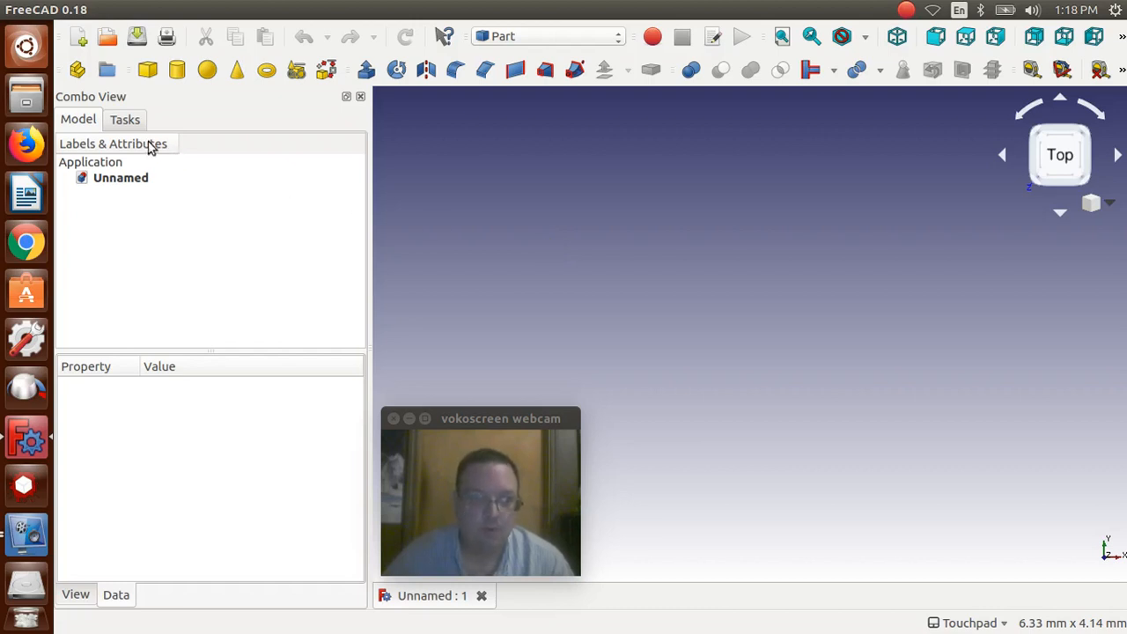
# Step: Add a cube primitive to the document and show it in axonometric view
pyautogui.click(148, 71)
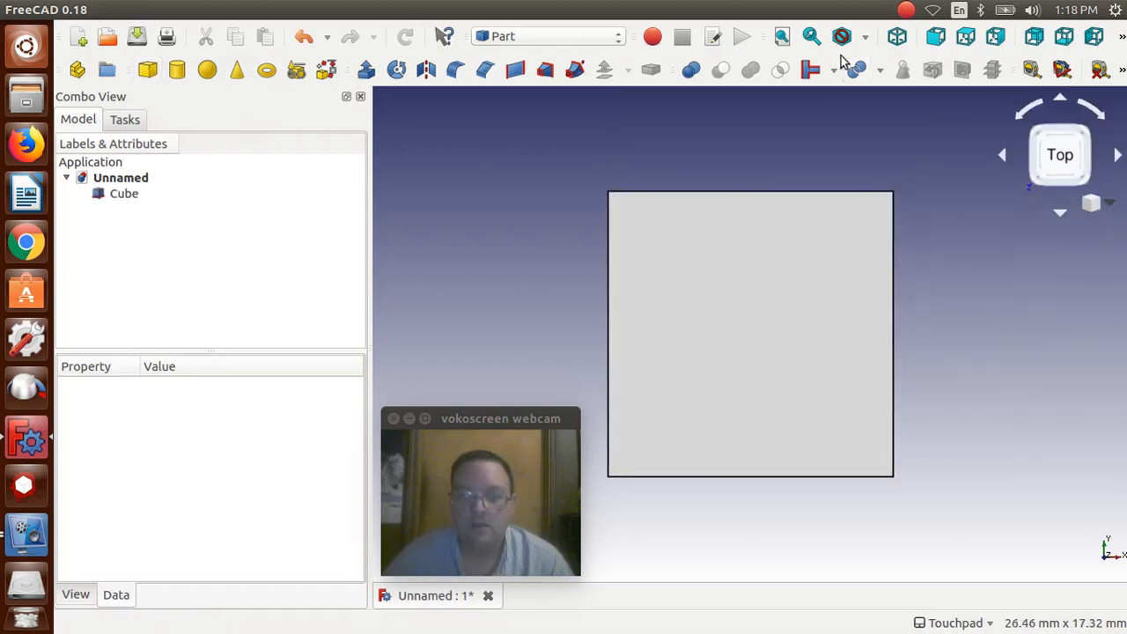
pyautogui.scroll(-3, 863, 227)
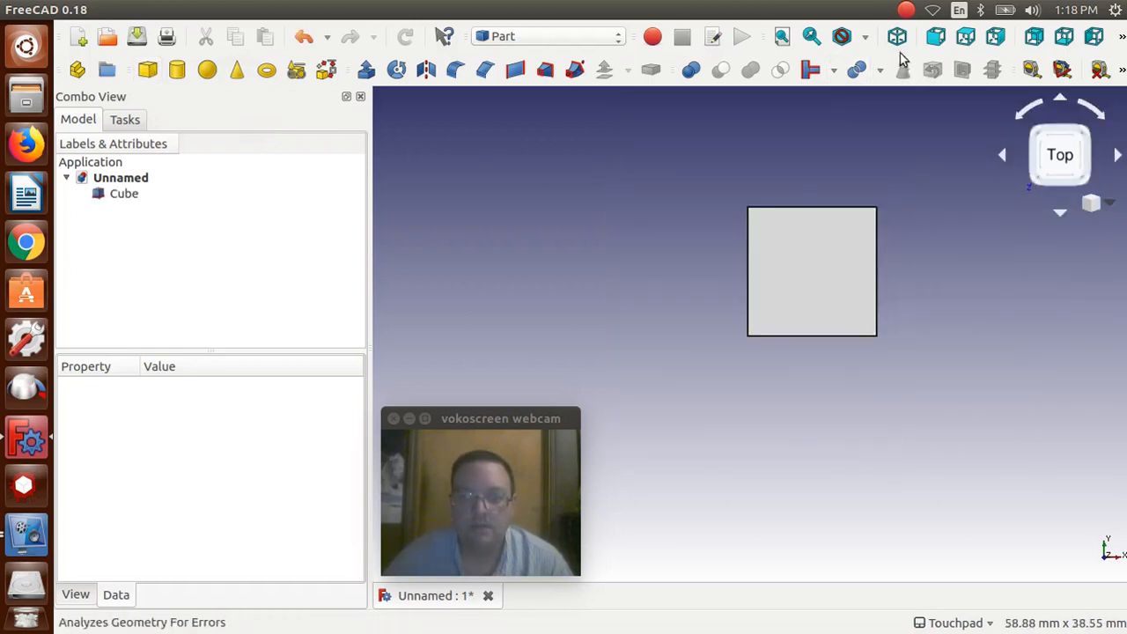
pyautogui.click(899, 44)
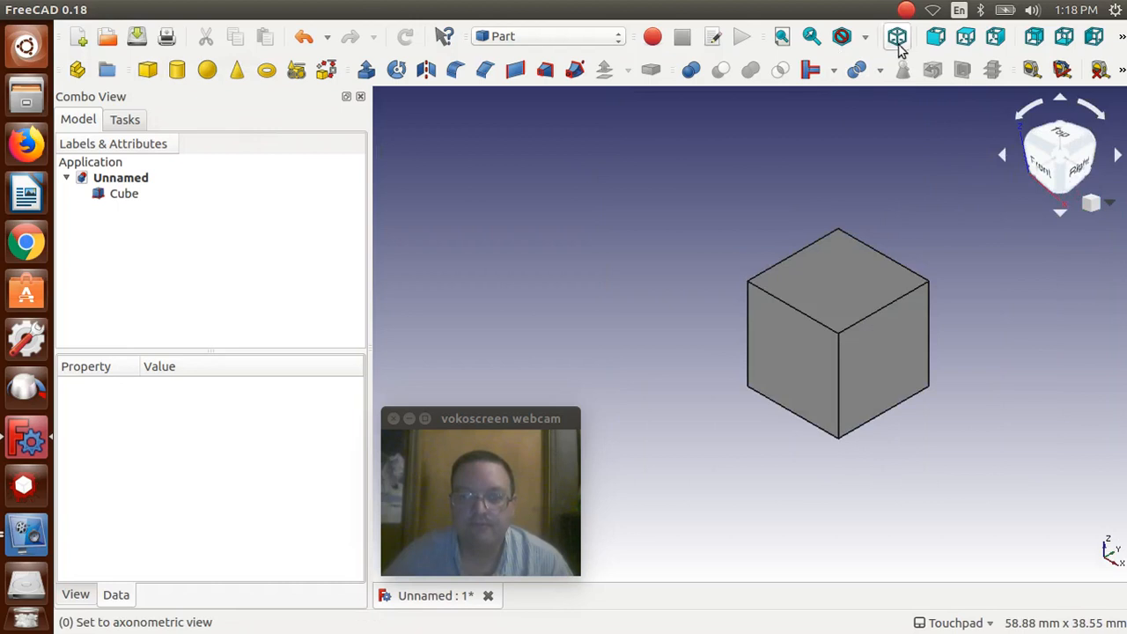
# Step: Select the cube in the 3D view and set its length to 127 mm
pyautogui.click(846, 358)
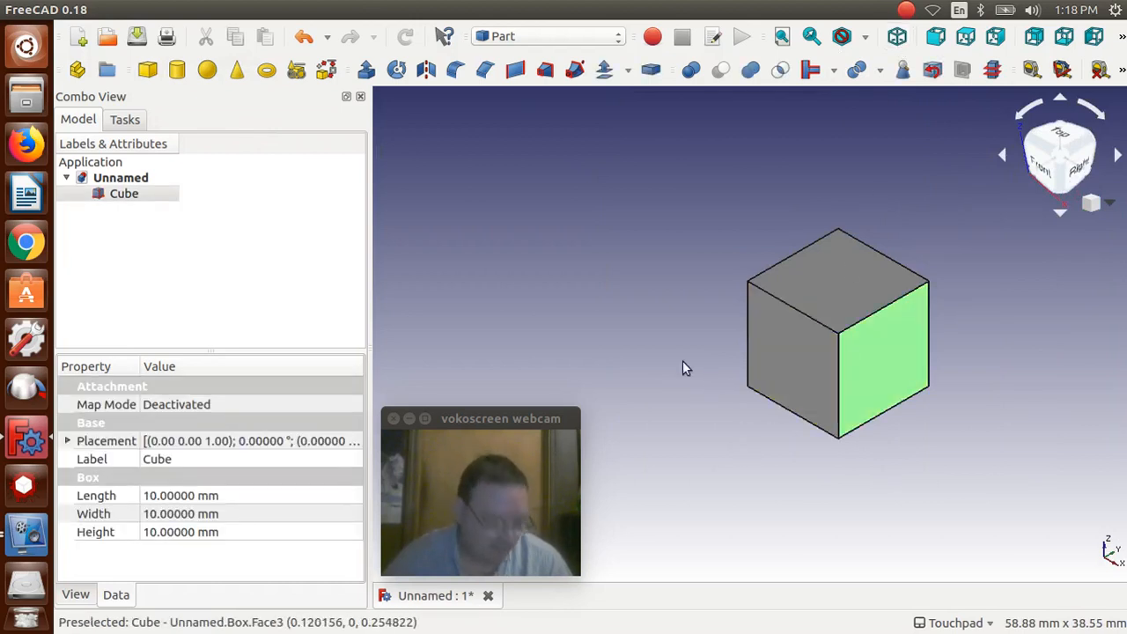
pyautogui.click(201, 498)
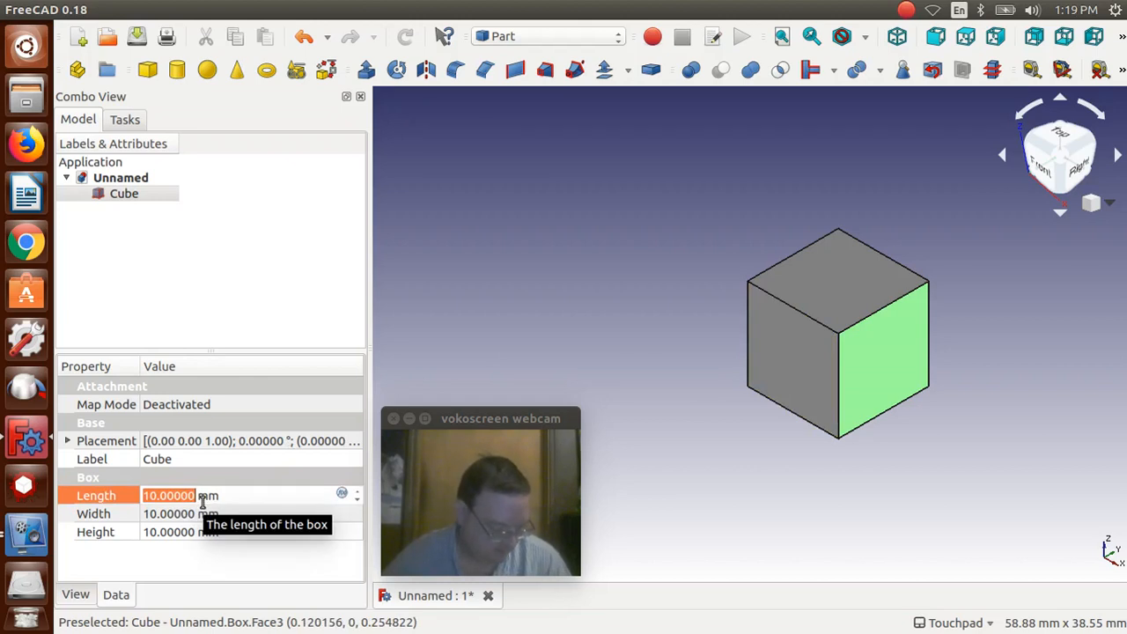
pyautogui.write('1')
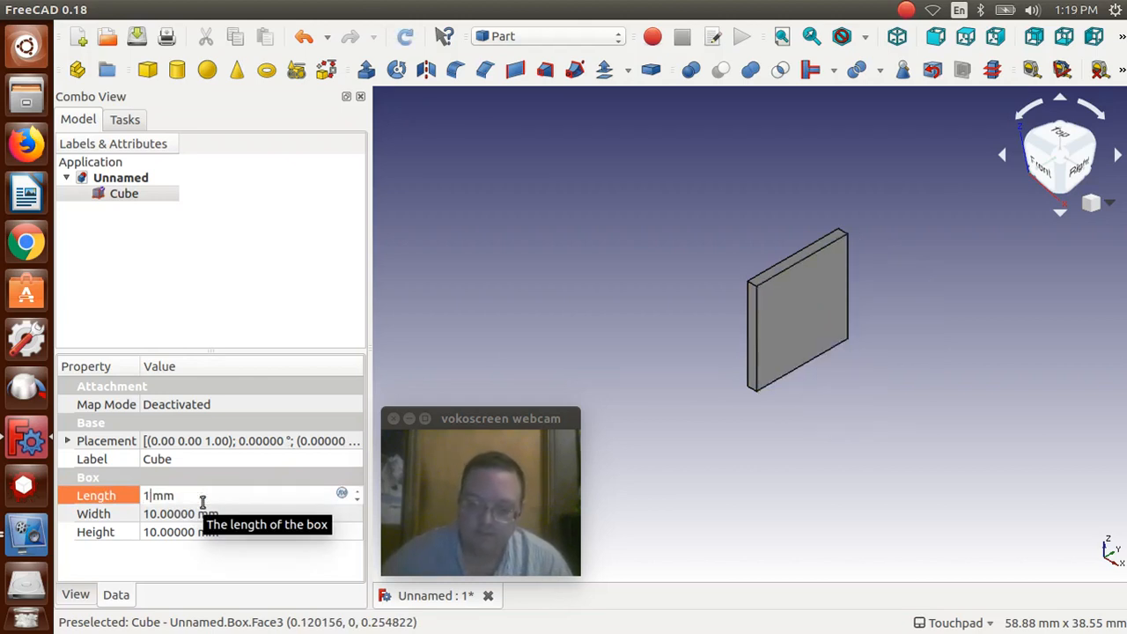
pyautogui.write('27')
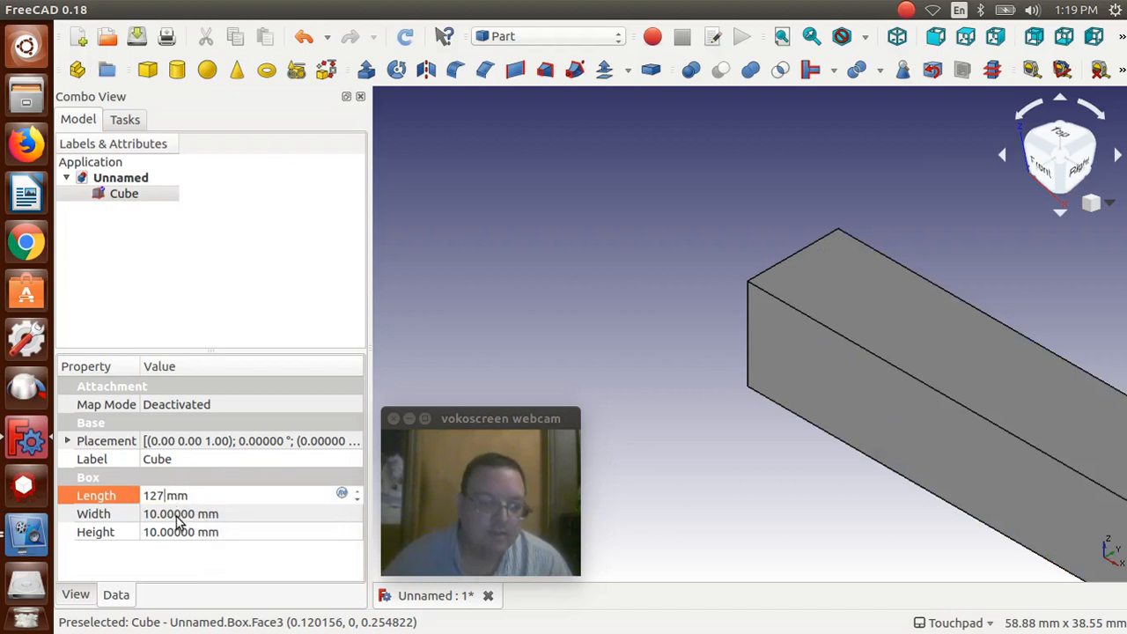
# Step: Set the cube's width to 101.6 mm
pyautogui.click(178, 517)
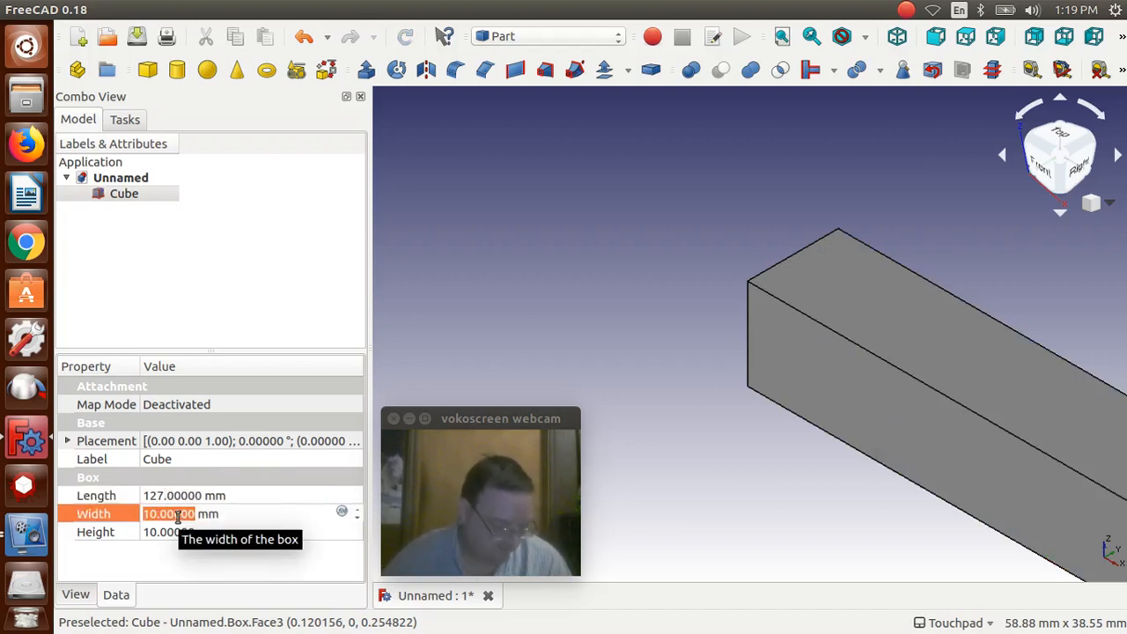
pyautogui.write('10')
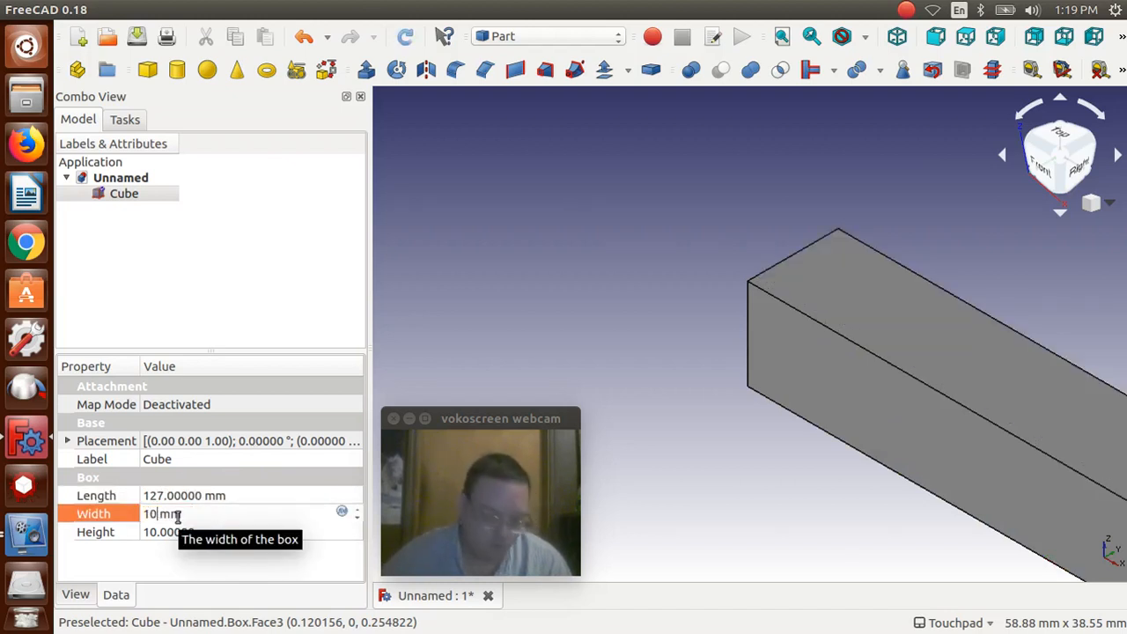
pyautogui.write('1.')
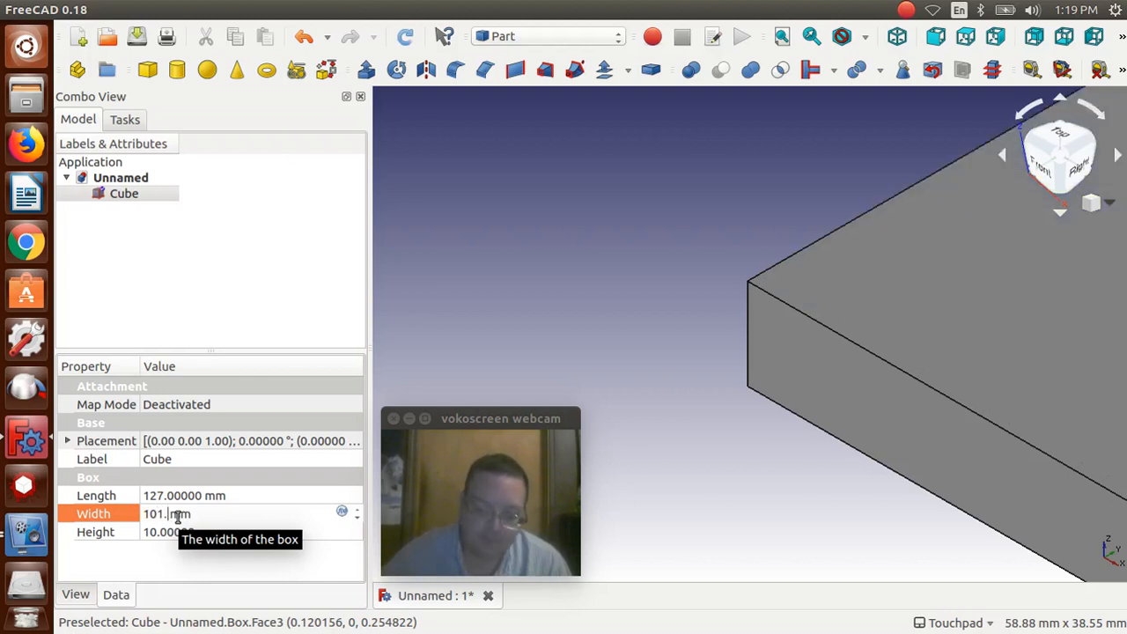
pyautogui.write('6')
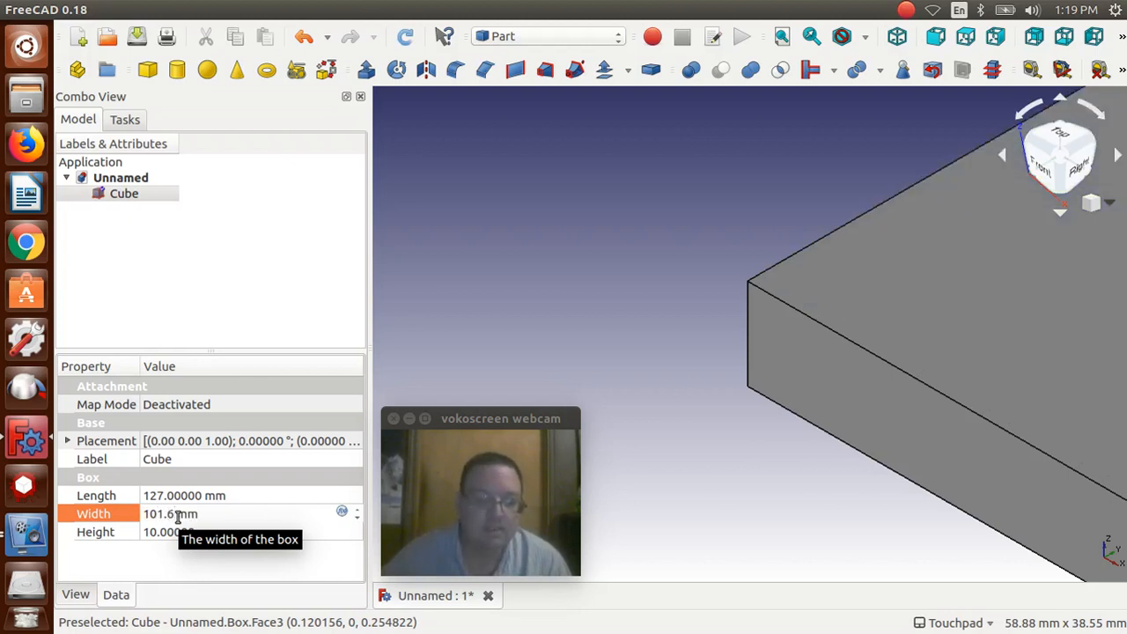
pyautogui.press('Return')
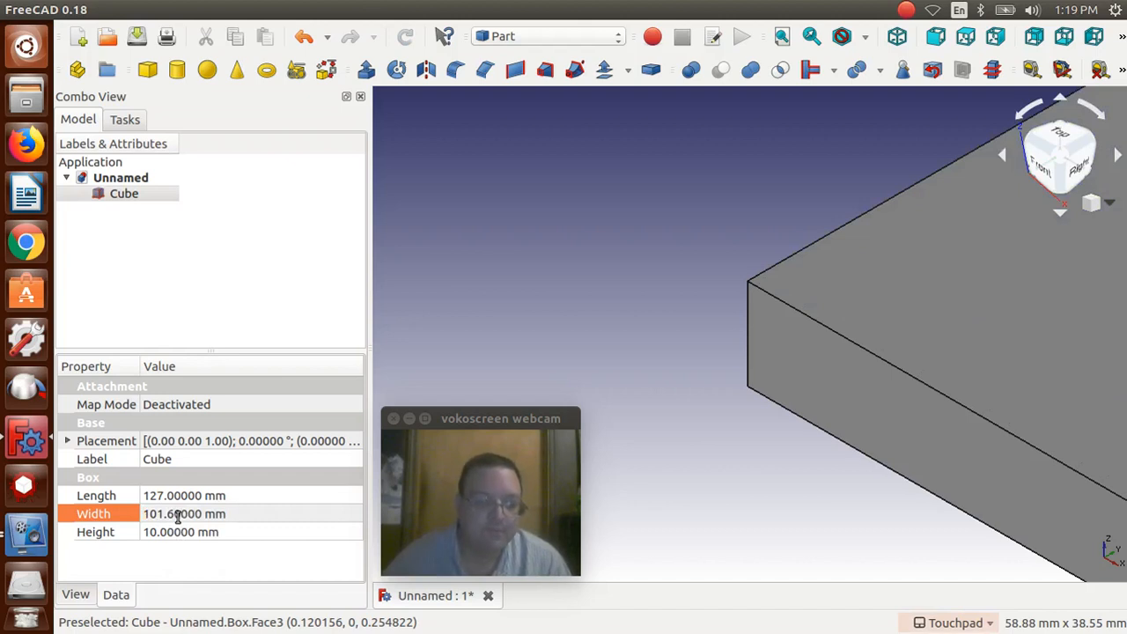
# Step: Set the cube's height to 19.05 mm and deselect it
pyautogui.click(176, 533)
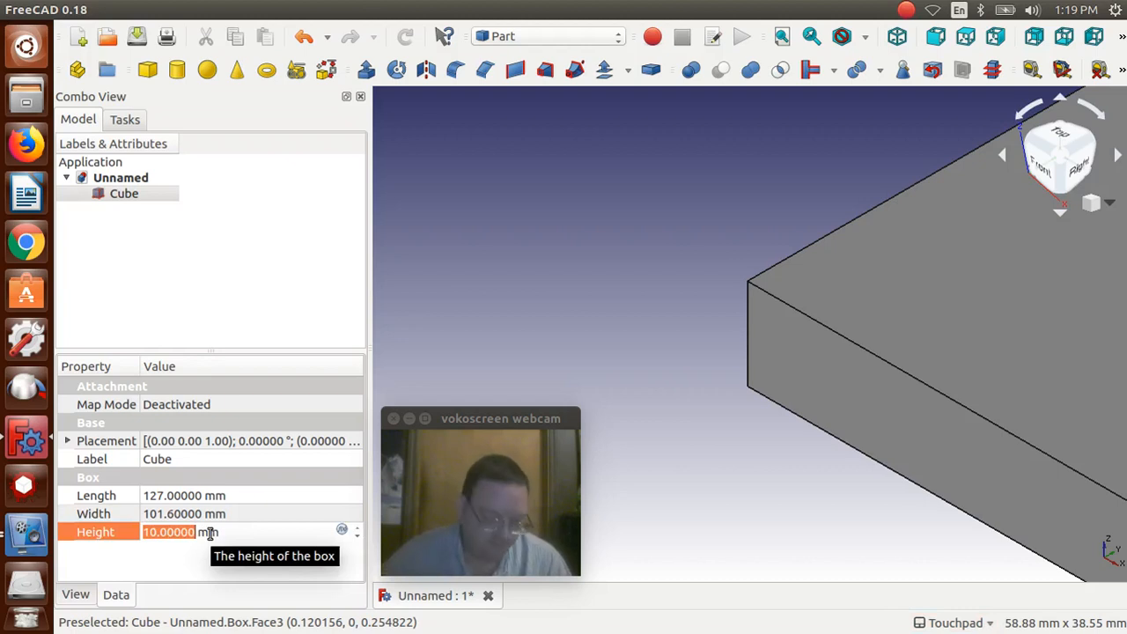
pyautogui.write('19')
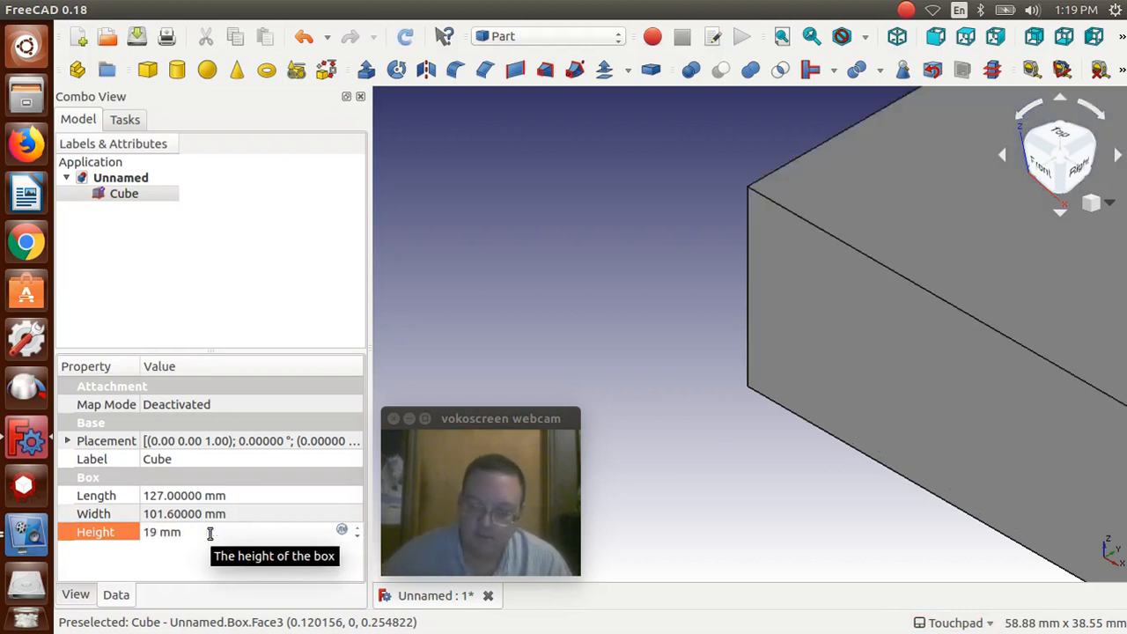
pyautogui.write('.05')
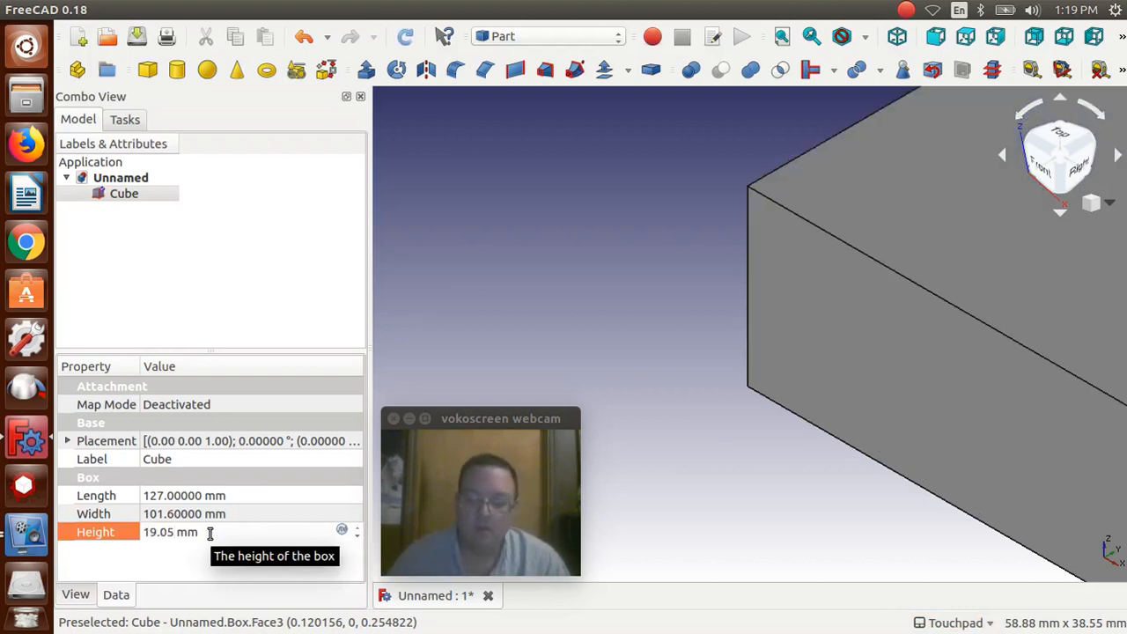
pyautogui.press('Return')
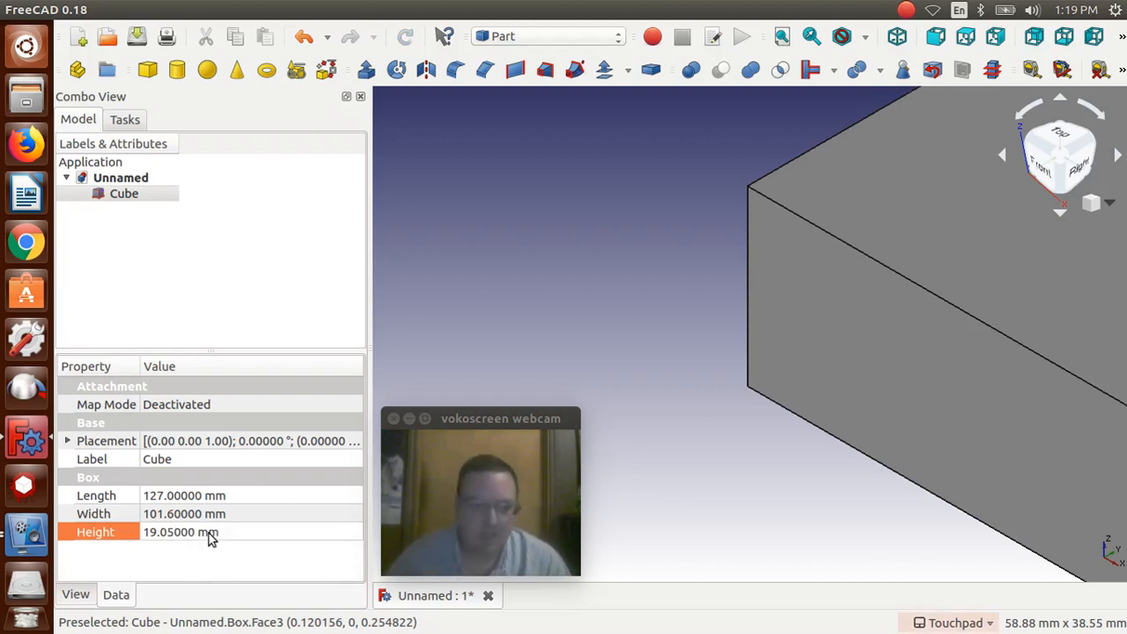
pyautogui.click(192, 558)
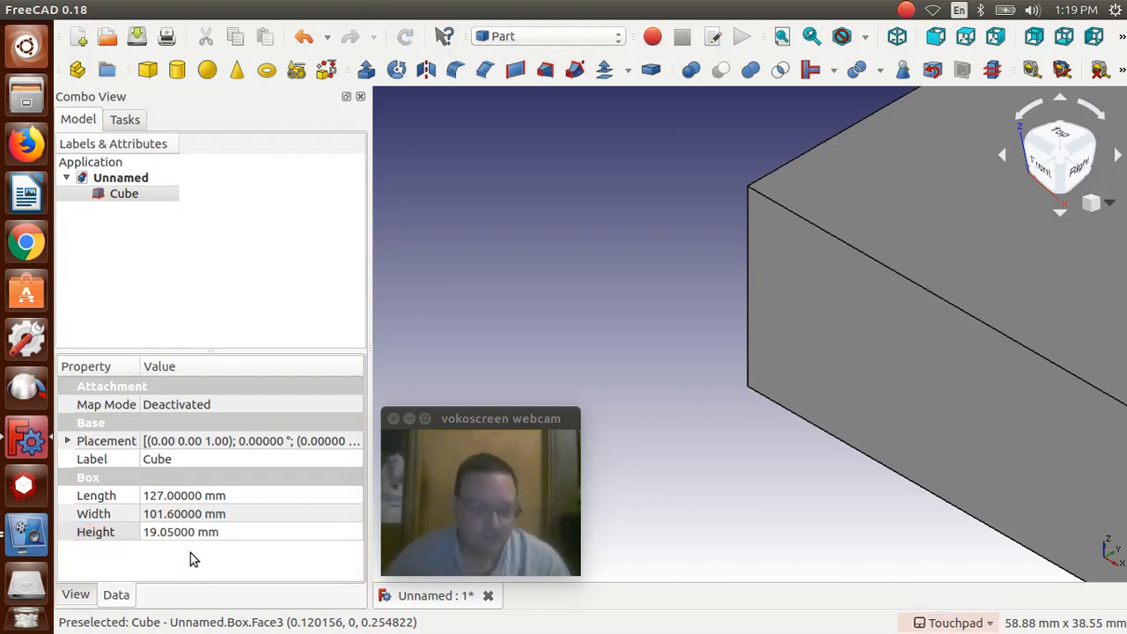
pyautogui.click(470, 277)
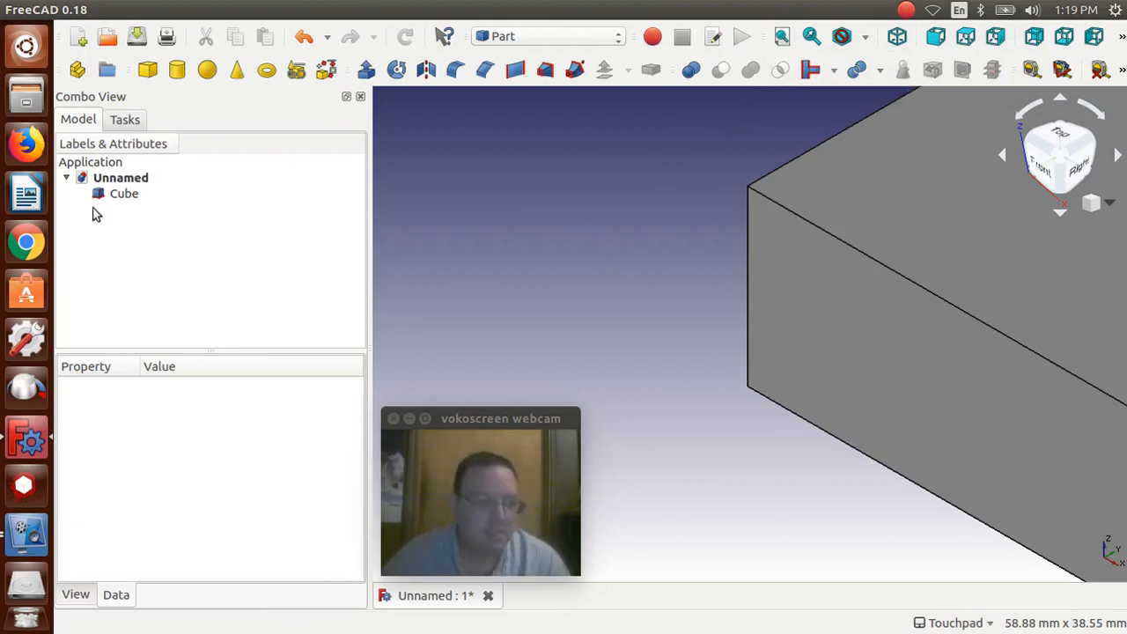
# Step: Minimize FreeCAD, open the desktop Calculator and calculate half of the box length as 127÷2
pyautogui.click(26, 9)
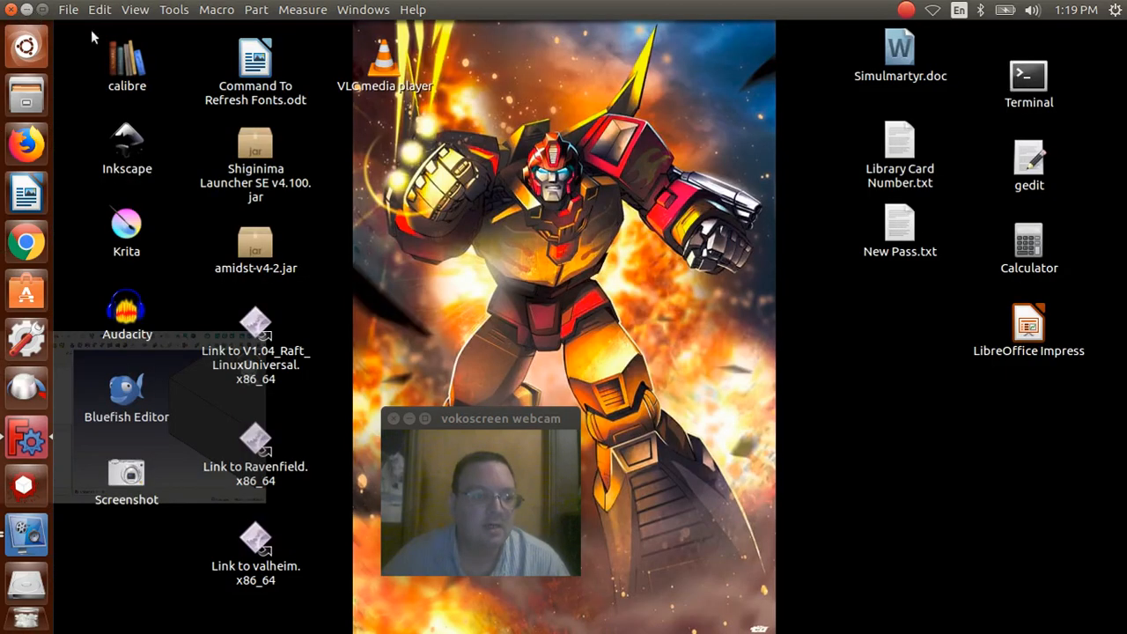
pyautogui.doubleClick(1029, 239)
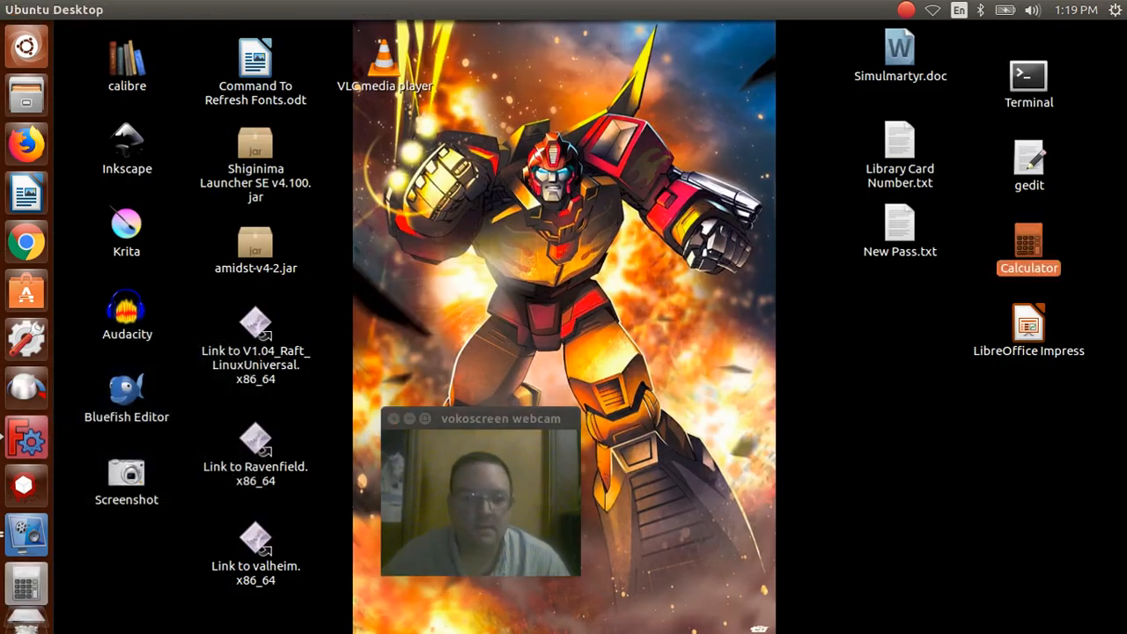
pyautogui.click(22, 539)
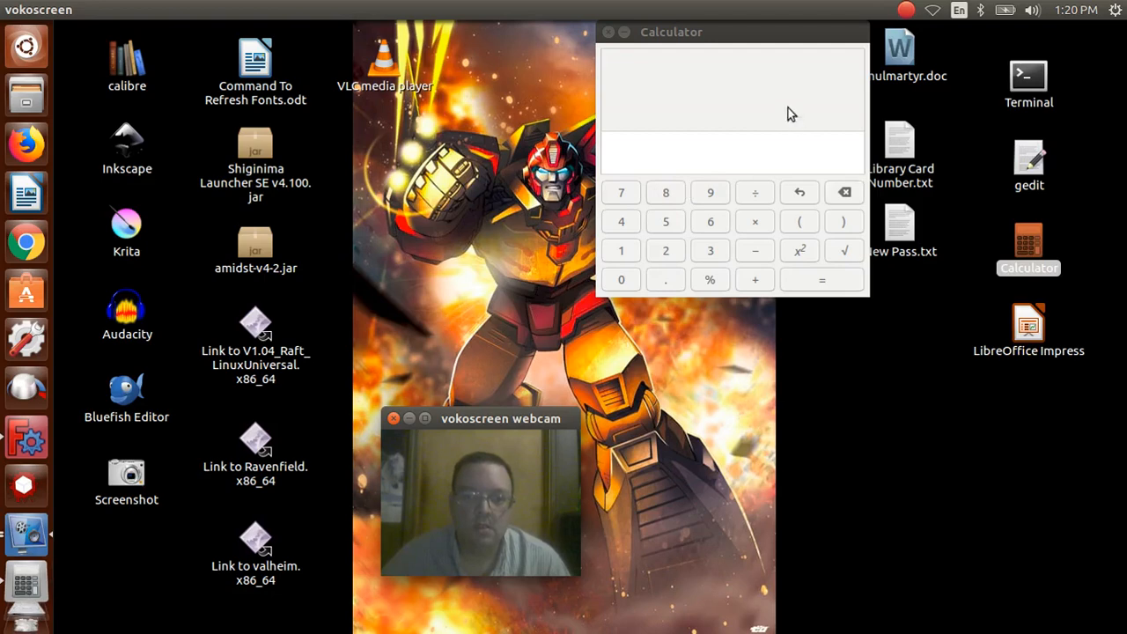
pyautogui.click(768, 42)
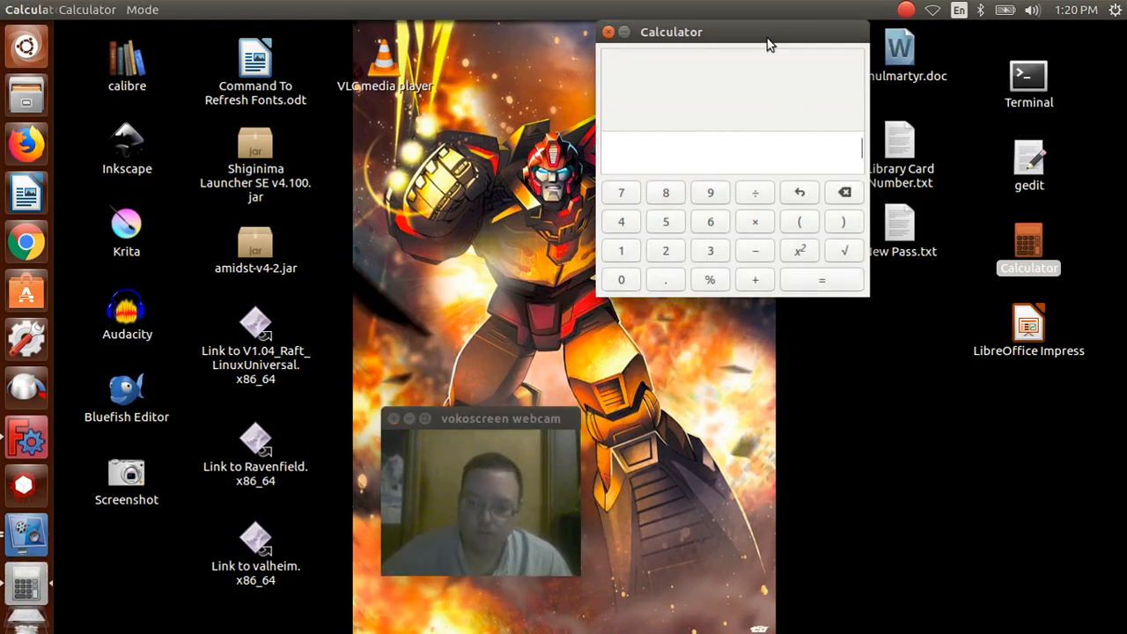
pyautogui.write('127')
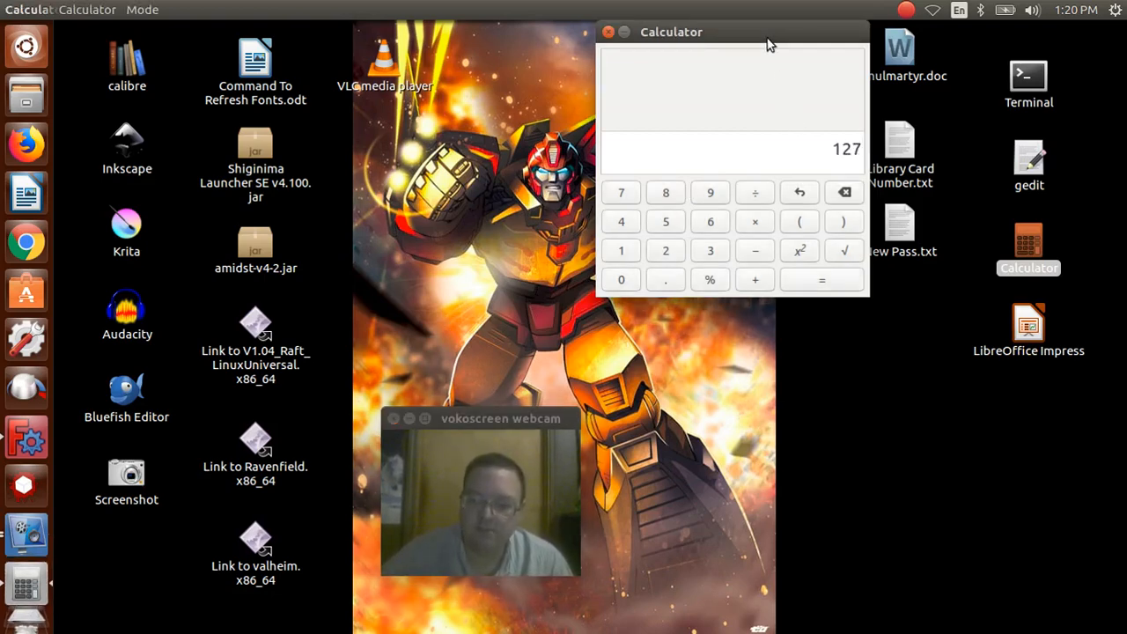
pyautogui.write('/2')
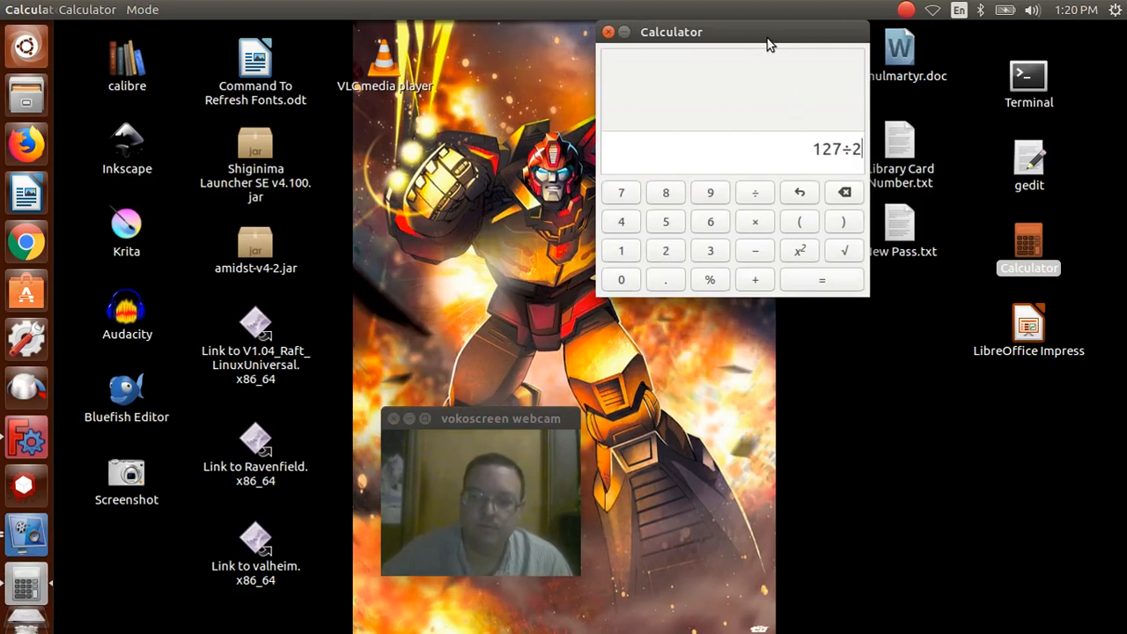
pyautogui.press('Return')
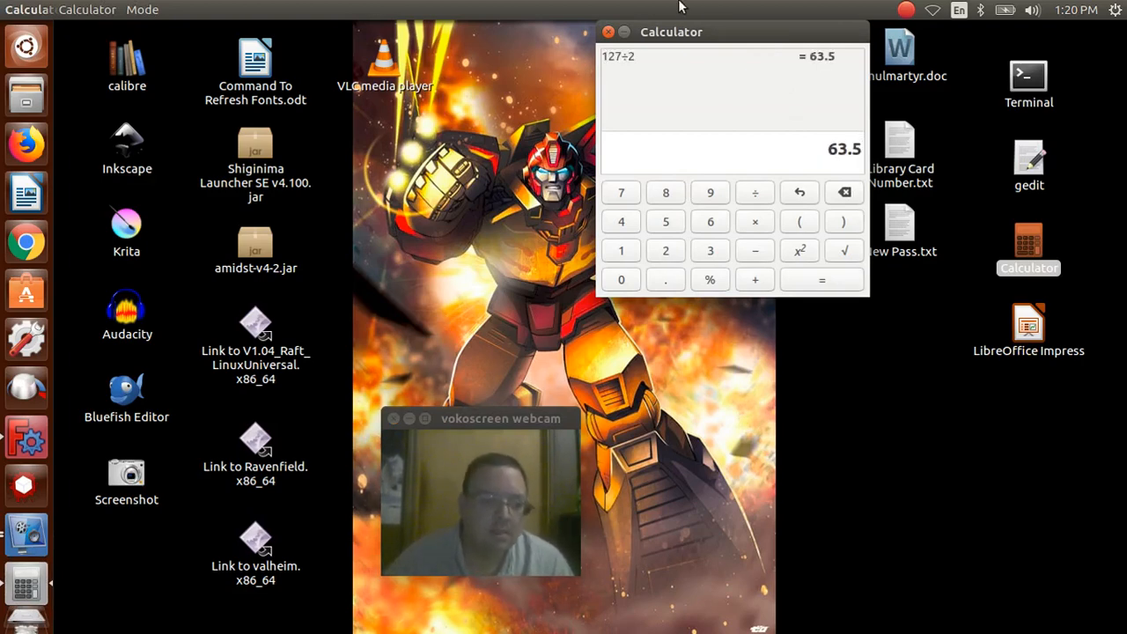
# Step: Switch back to FreeCAD, select the cube and set its placement position to x = -63.5 mm
pyautogui.click(15, 430)
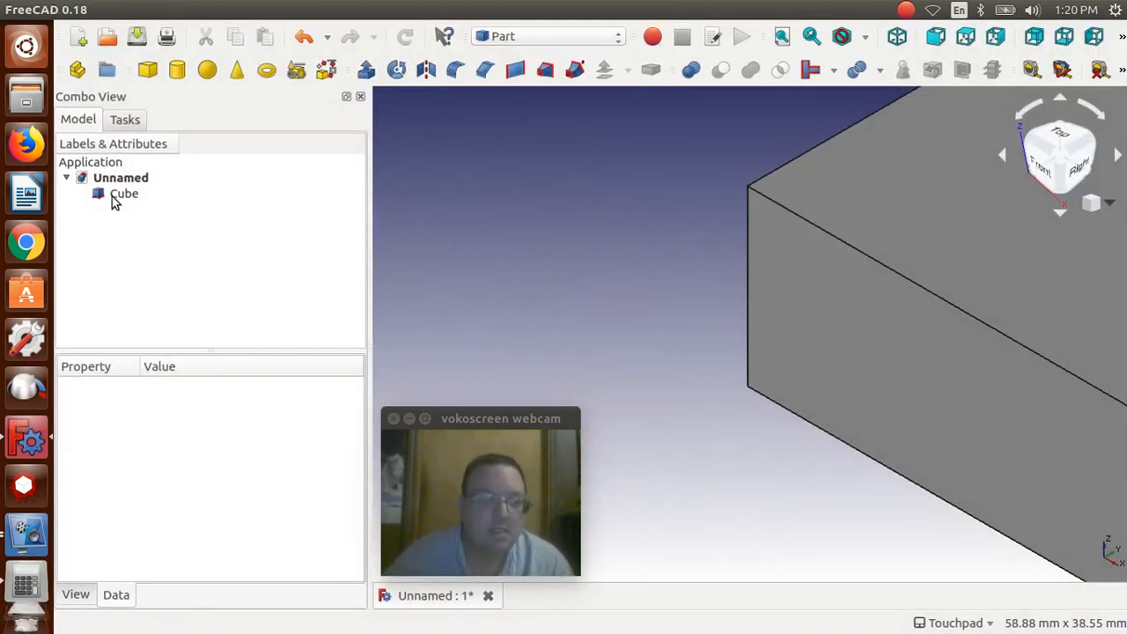
pyautogui.click(111, 196)
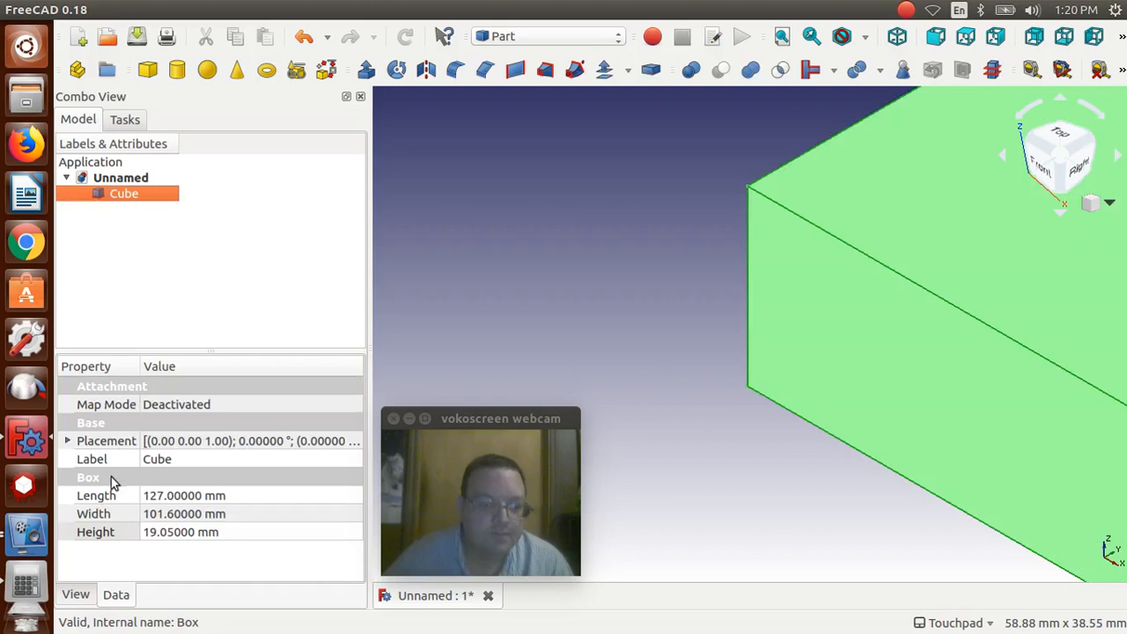
pyautogui.click(66, 442)
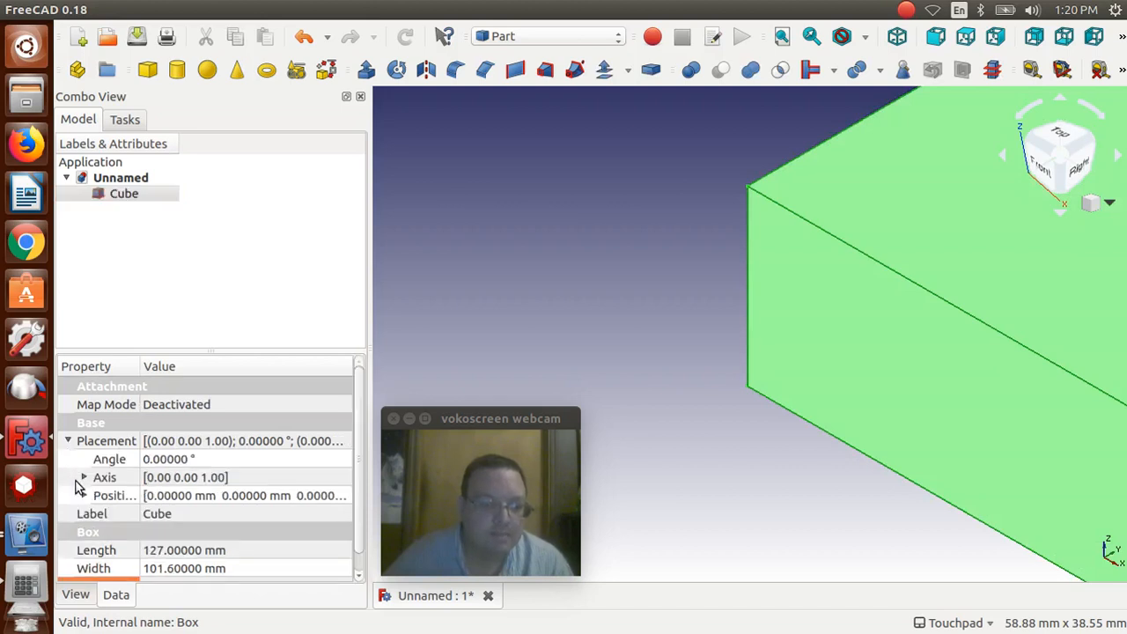
pyautogui.click(79, 480)
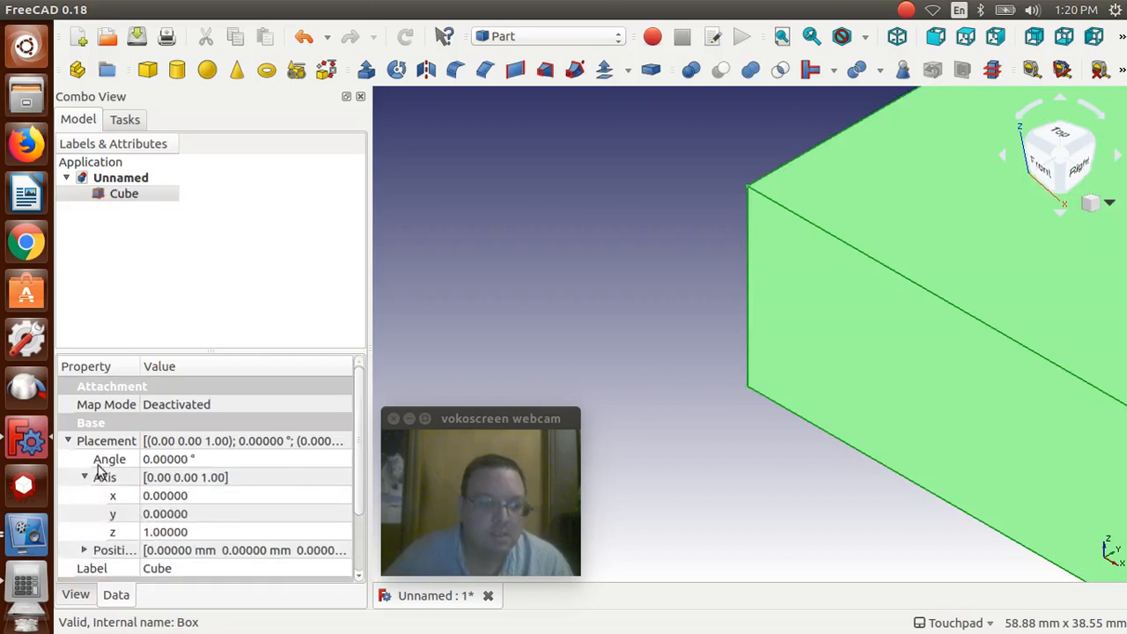
pyautogui.click(85, 478)
pyautogui.click(85, 496)
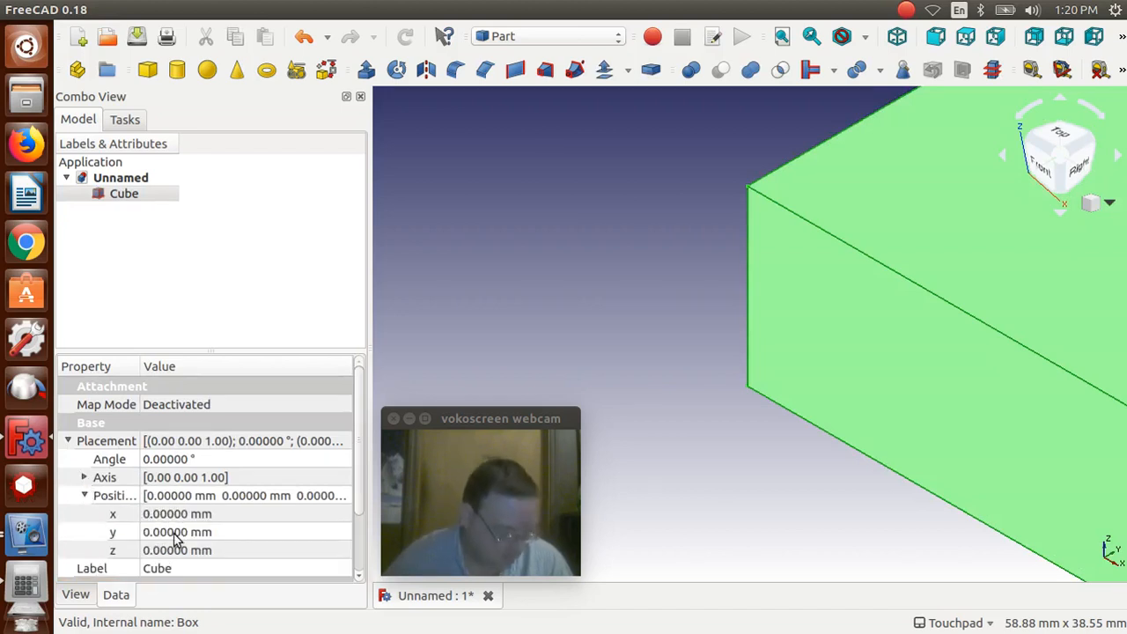
pyautogui.click(172, 514)
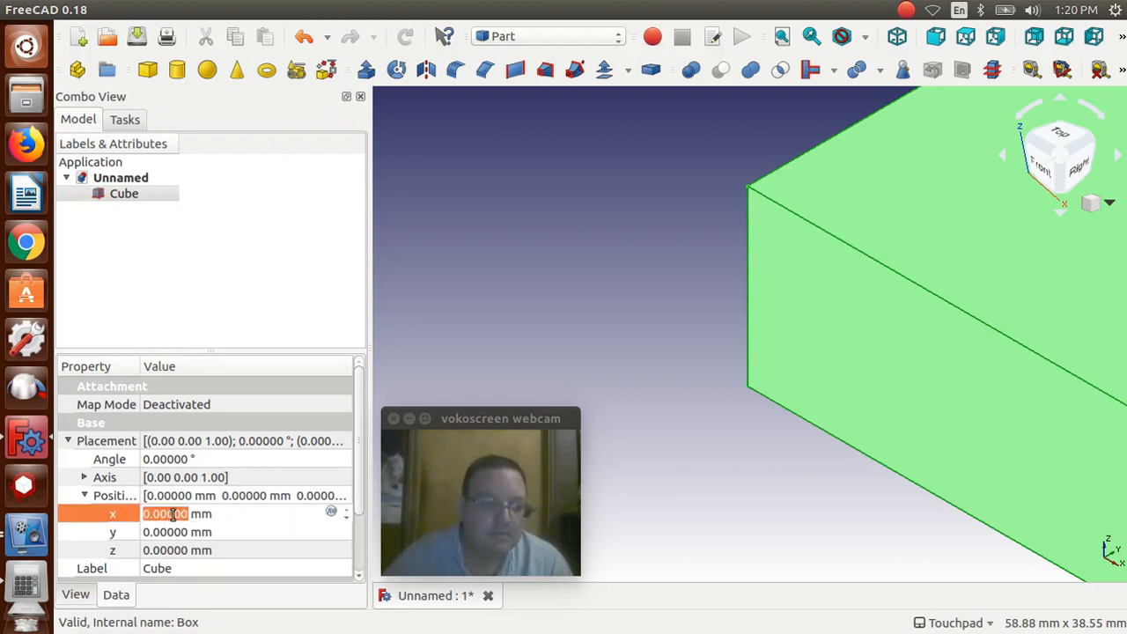
pyautogui.write('-')
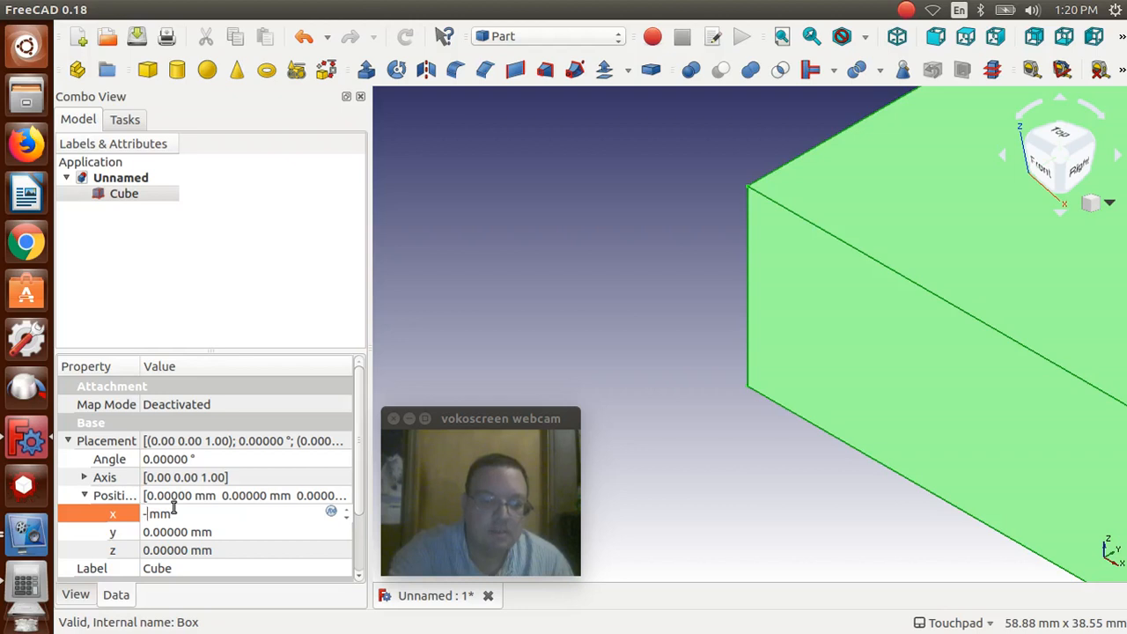
pyautogui.write('63.5')
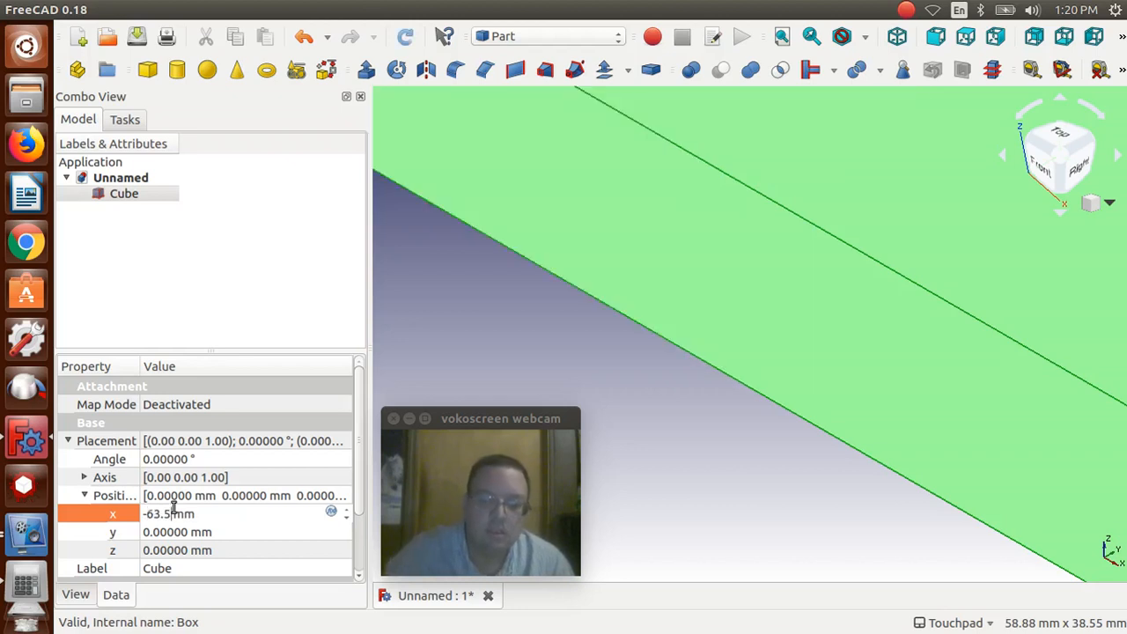
pyautogui.press('Return')
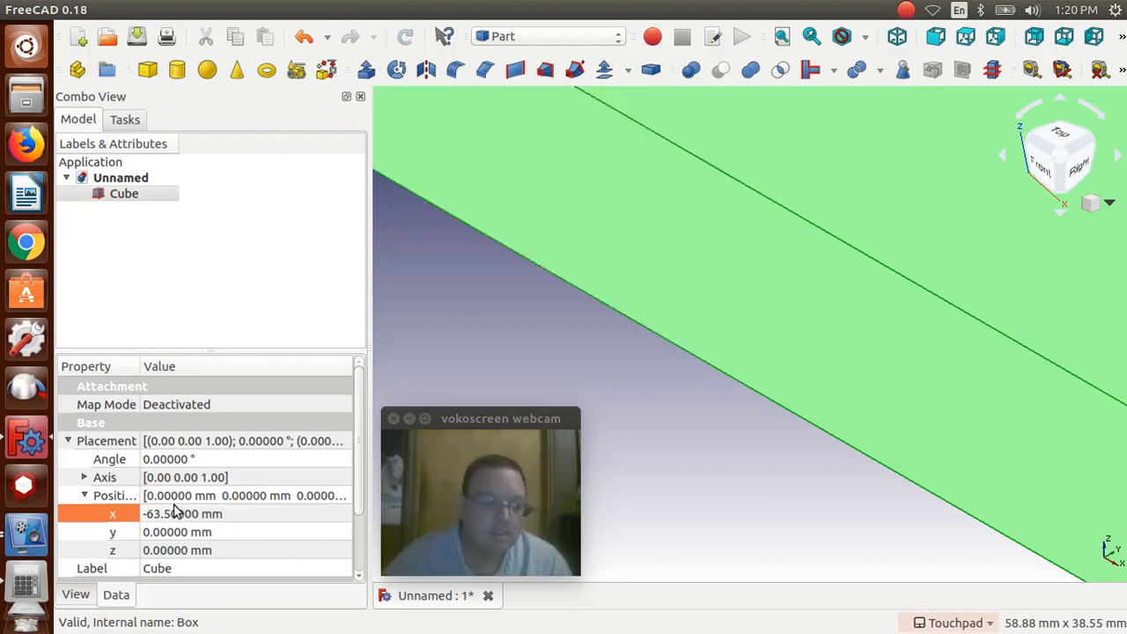
# Step: Switch to Calculator, clear the previous entry and calculate half of the box width as 101.6÷2
pyautogui.click(13, 588)
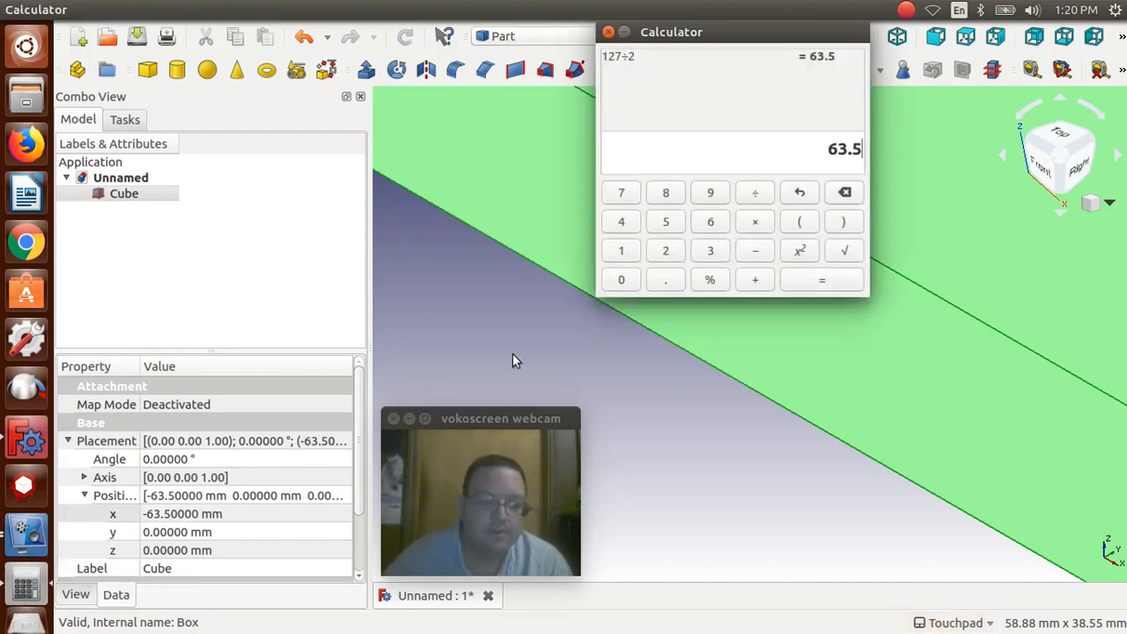
pyautogui.click(843, 195)
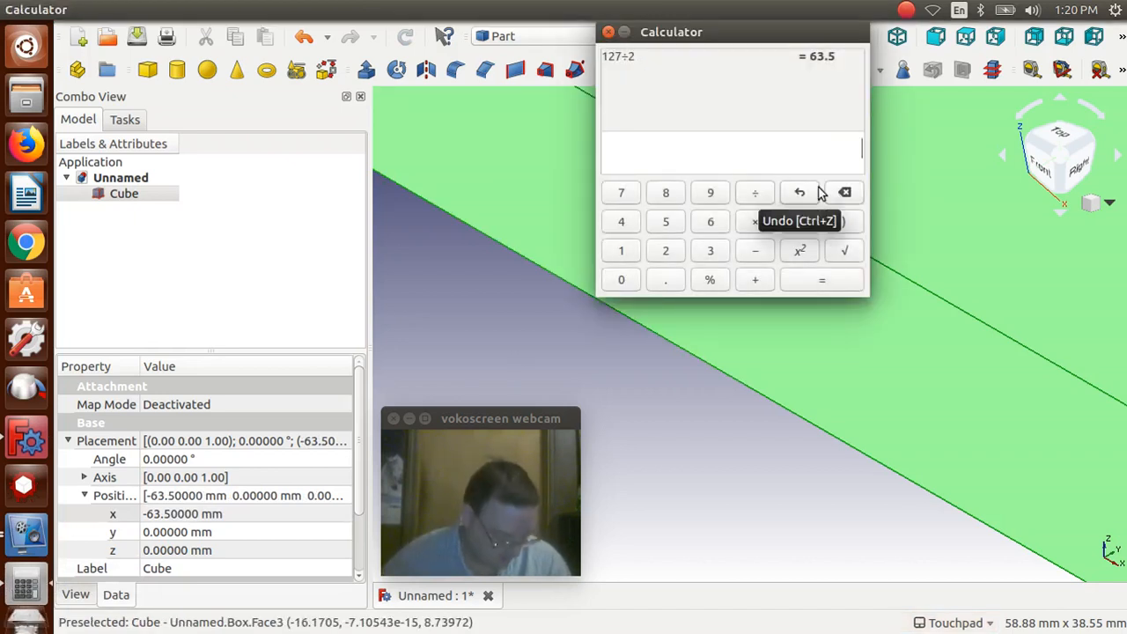
pyautogui.write('10')
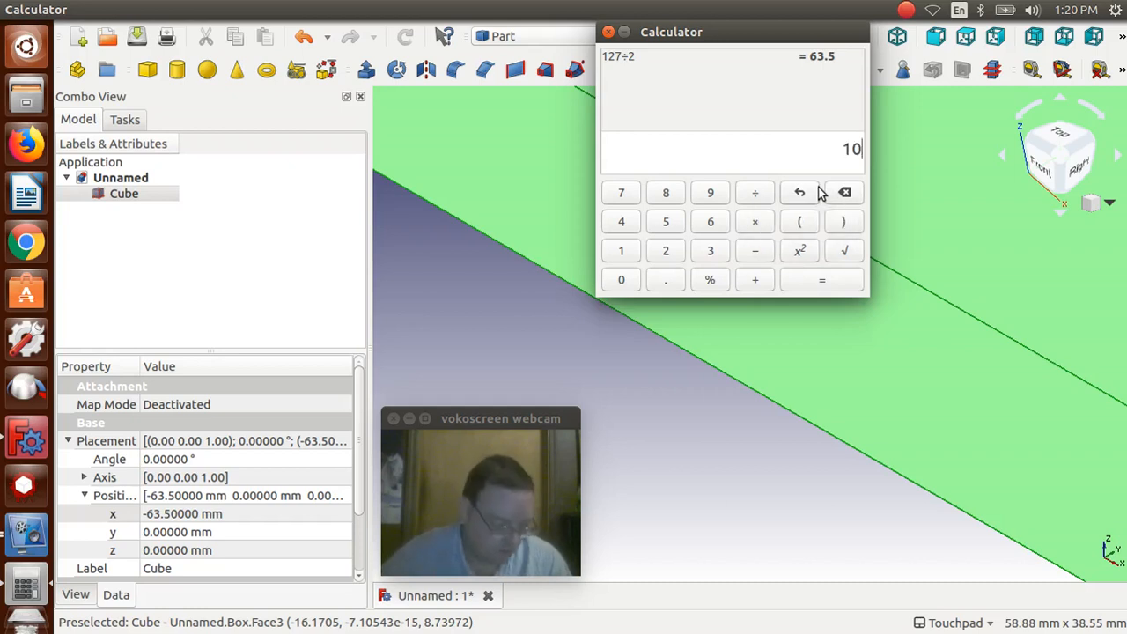
pyautogui.write('1.6/2')
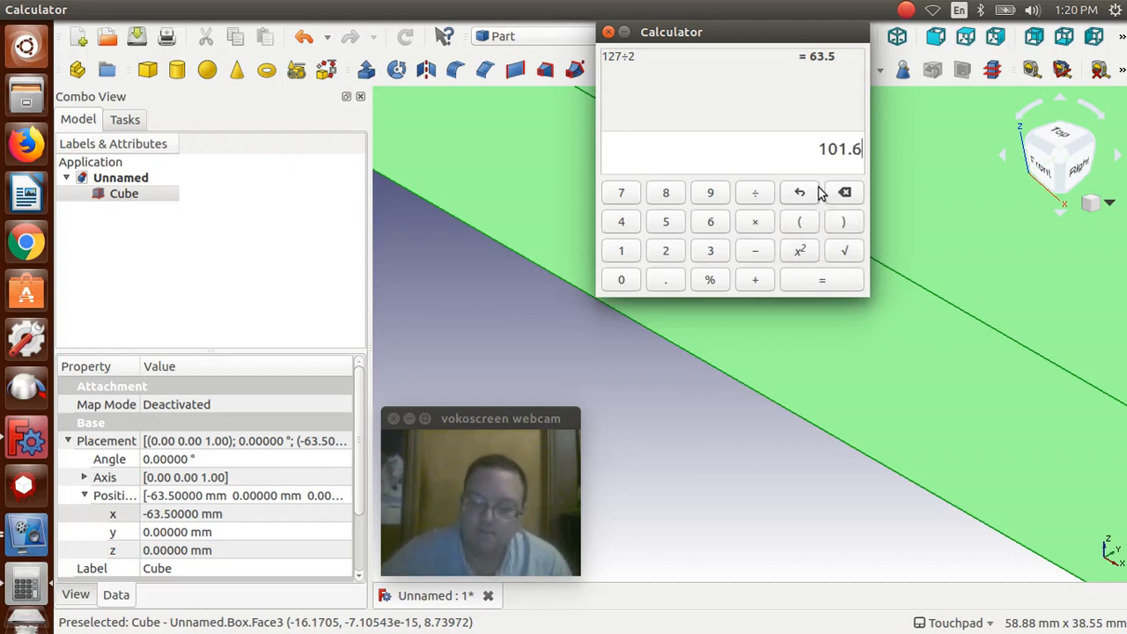
pyautogui.press('Return')
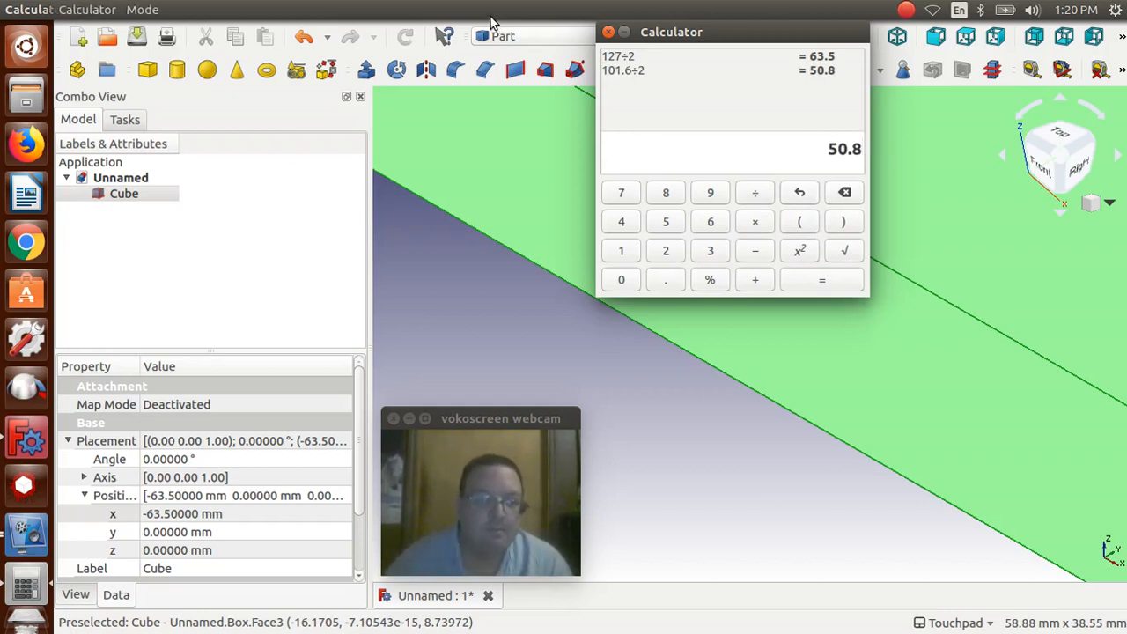
# Step: Return to FreeCAD, set the cube's y position to -50.8 mm, fit the whole box in view and deselect it
pyautogui.click(443, 159)
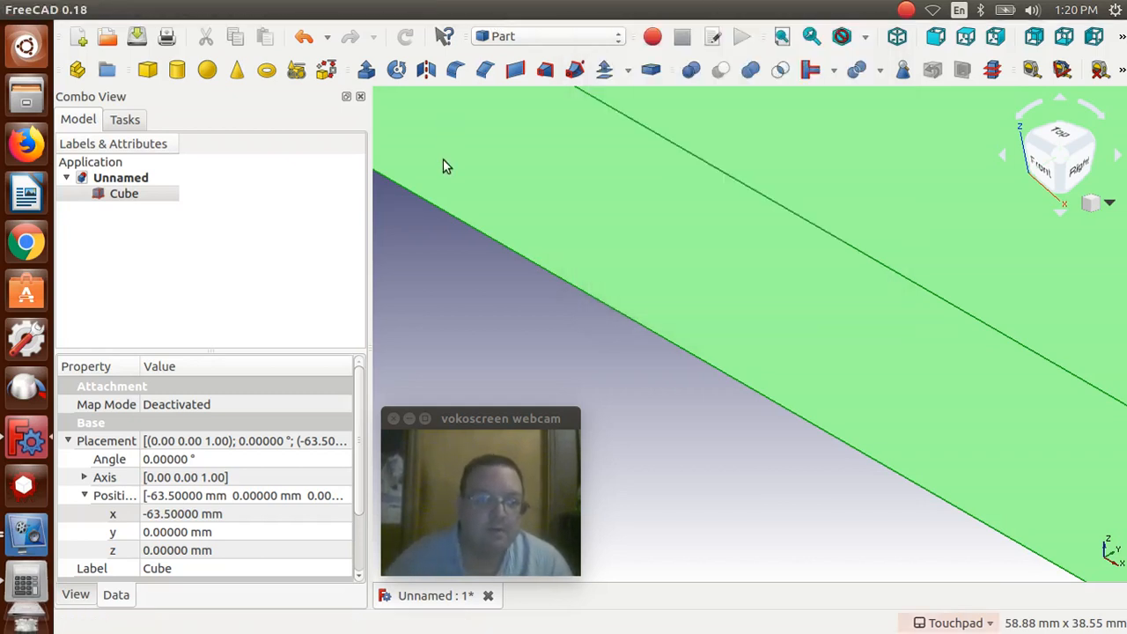
pyautogui.click(220, 528)
pyautogui.write('-')
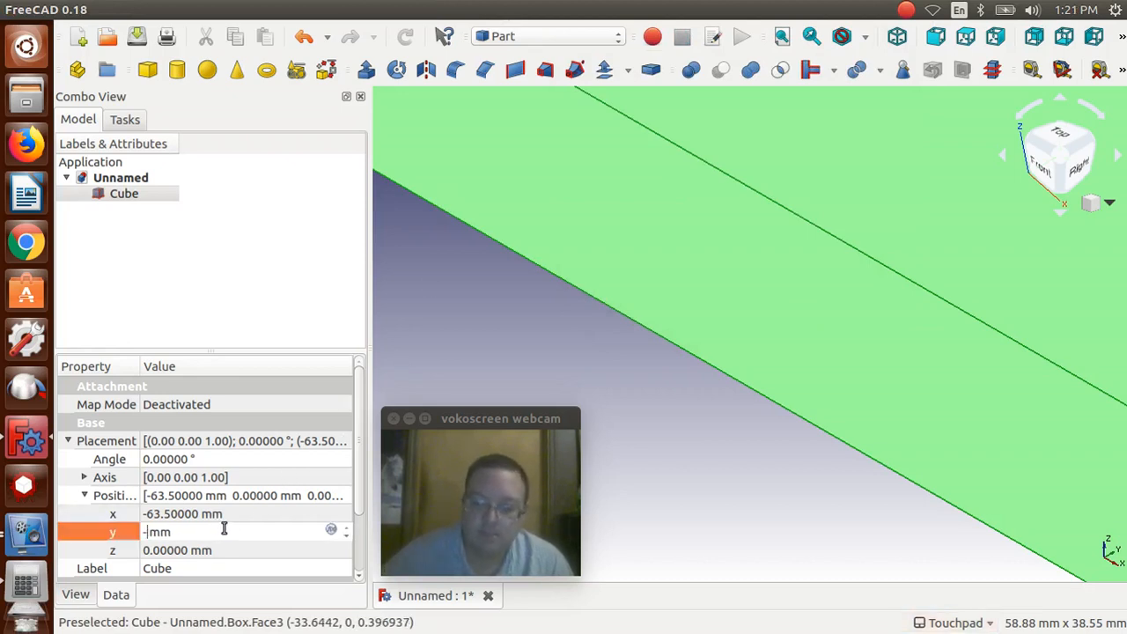
pyautogui.write('50.8')
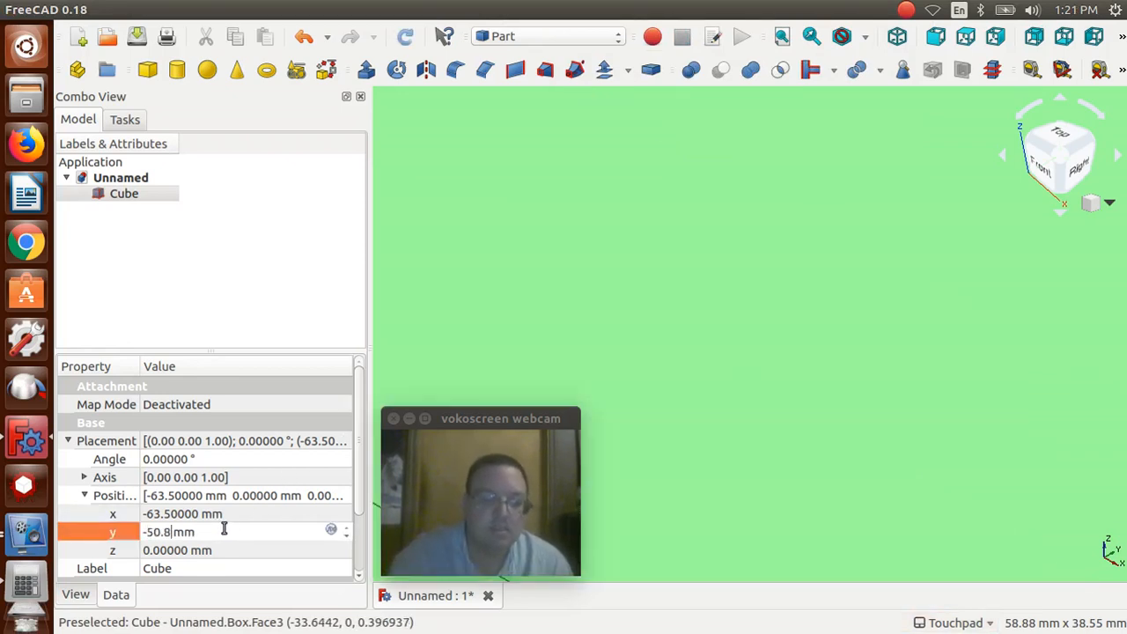
pyautogui.press('Return')
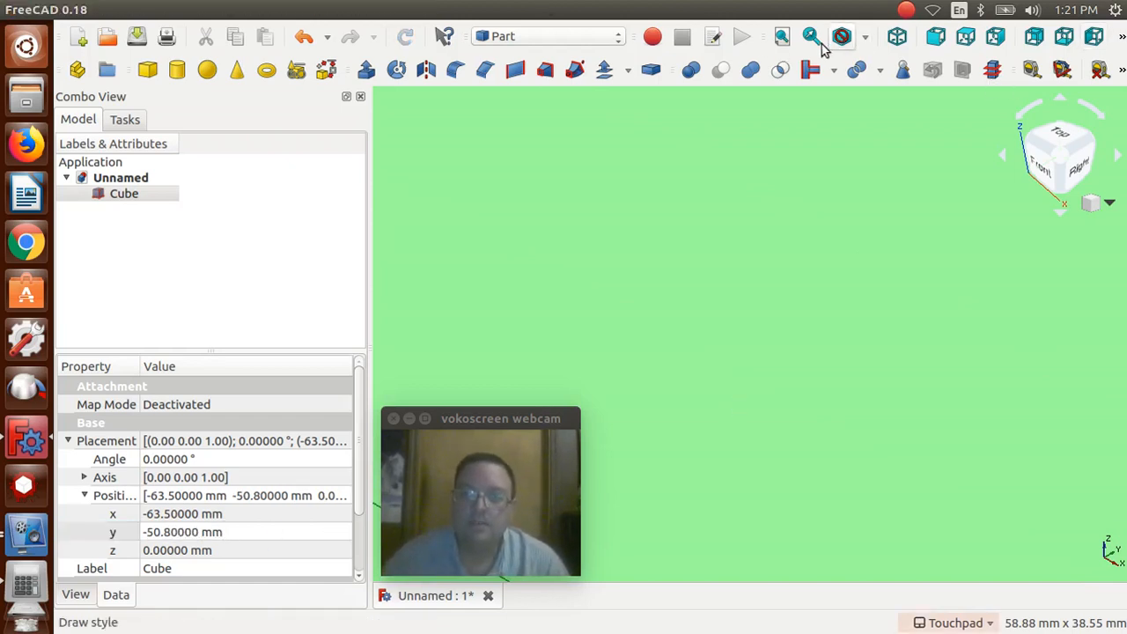
pyautogui.click(782, 37)
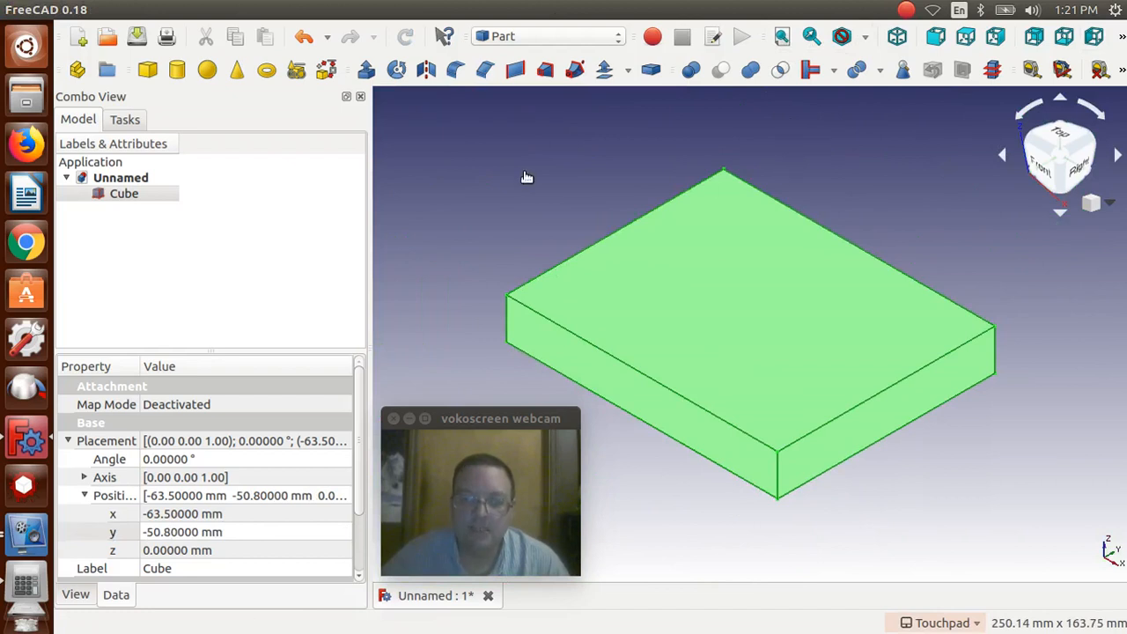
pyautogui.click(525, 178)
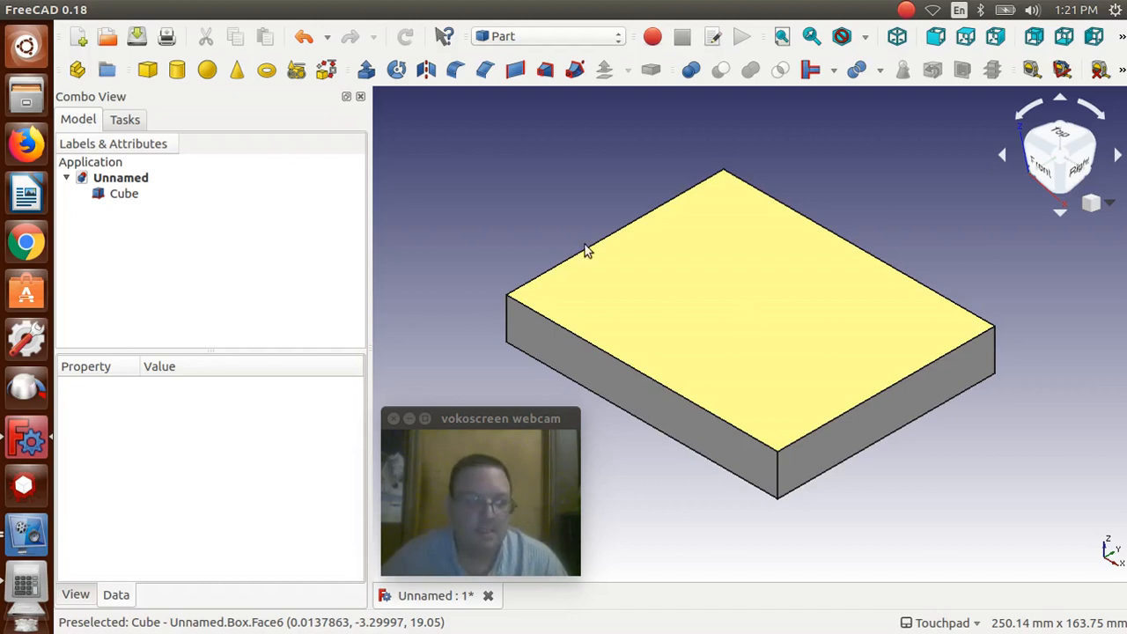
# Step: Duplicate the cube in place by copying and pasting it
pyautogui.click(129, 201)
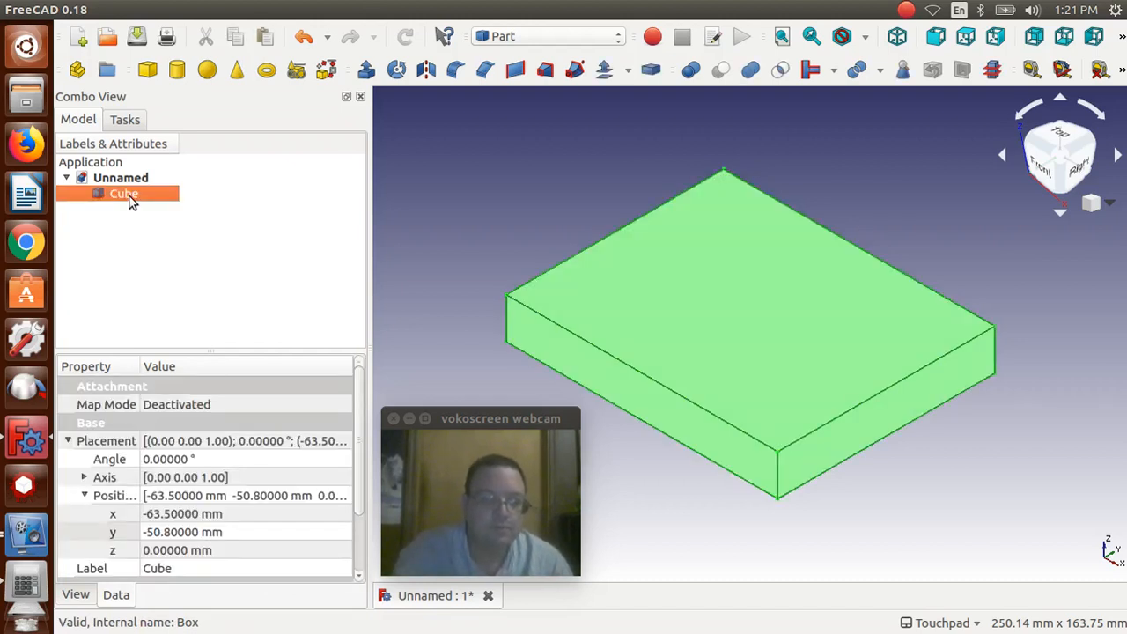
pyautogui.hotkey('ctrl', 'c')
pyautogui.hotkey('ctrl', 'v')
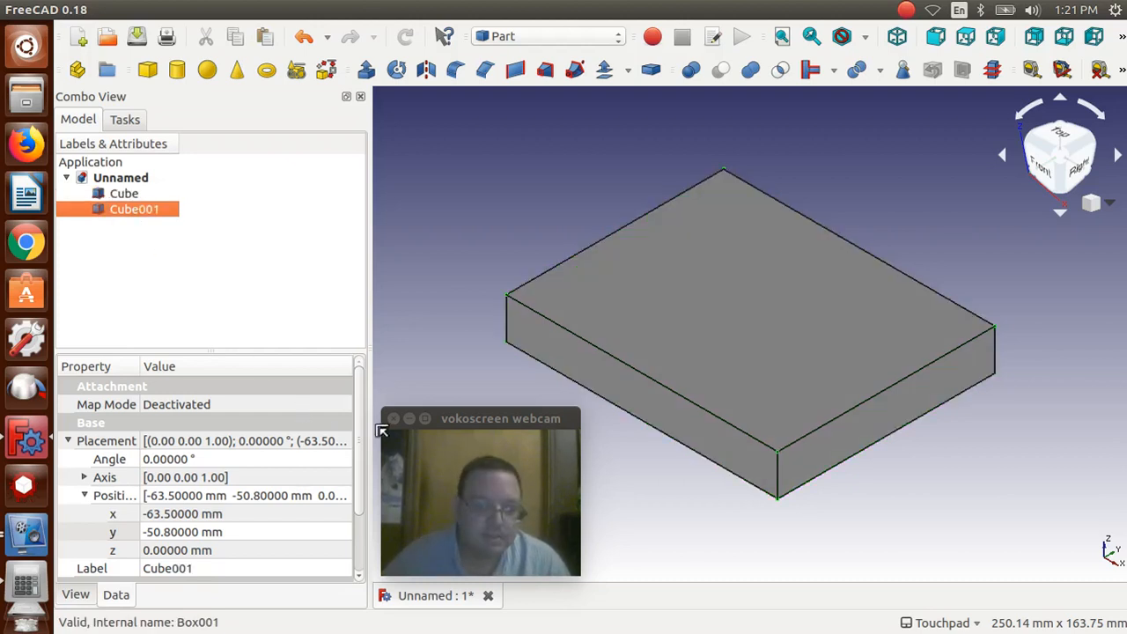
# Step: Set the width of the duplicated cube to 139.7 mm
pyautogui.scroll(-1, 356, 458)
pyautogui.click(353, 482)
pyautogui.scroll(-1, 351, 509)
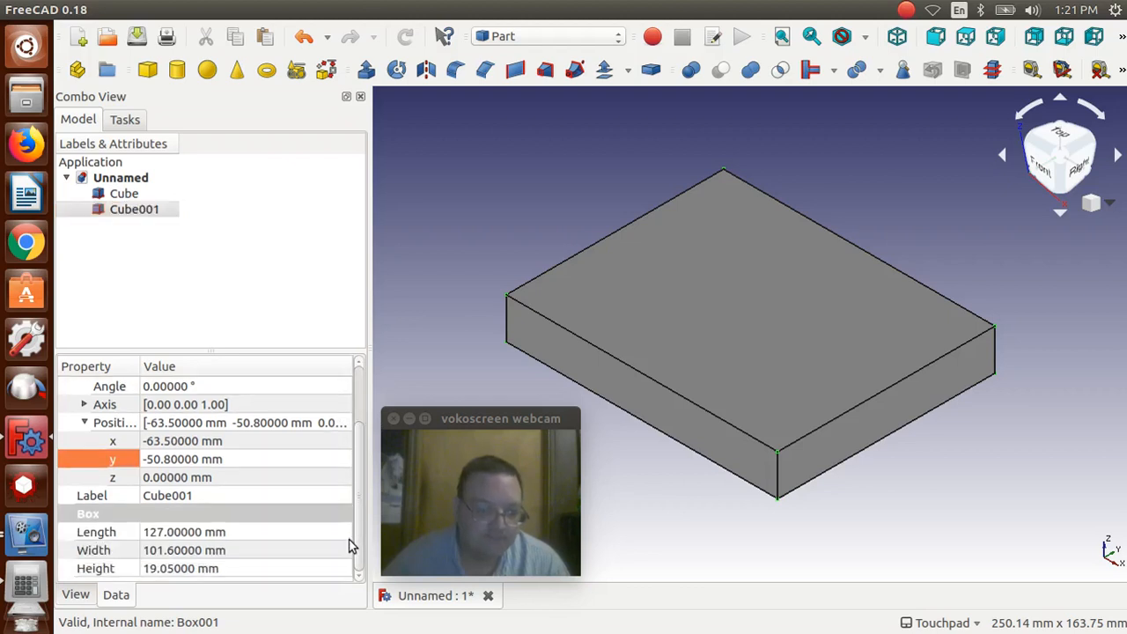
pyautogui.click(166, 553)
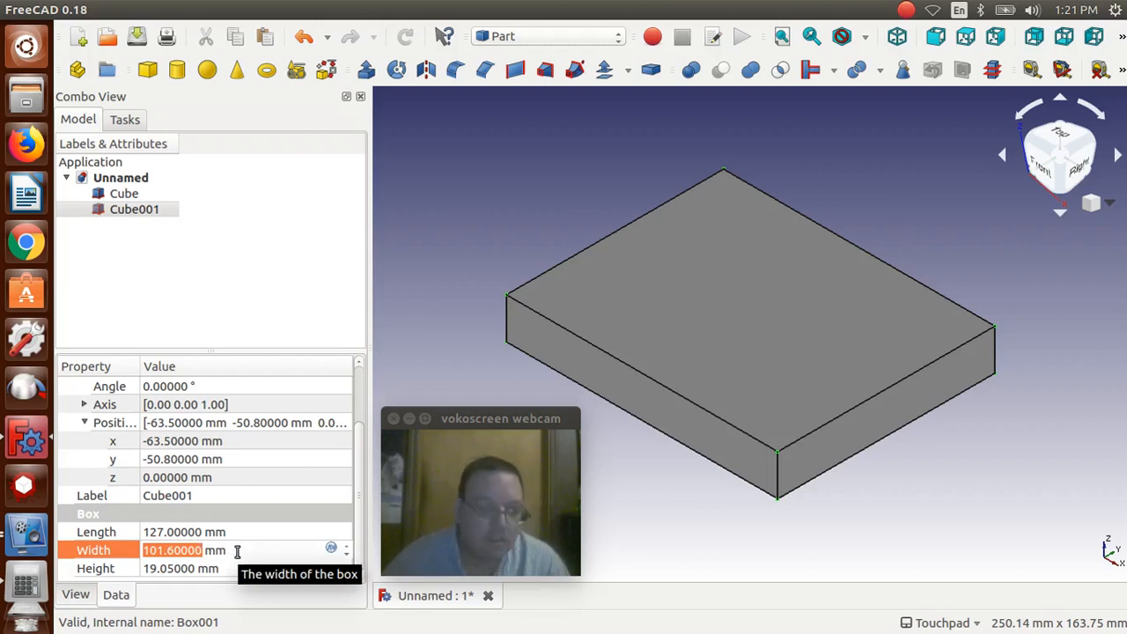
pyautogui.write('1')
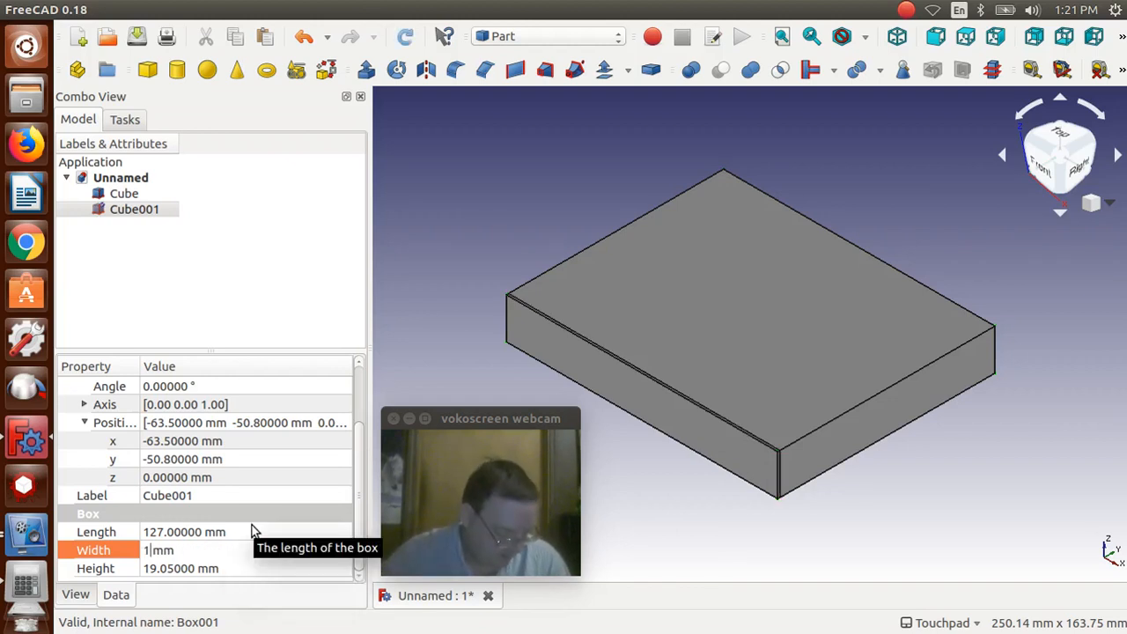
pyautogui.write('39.')
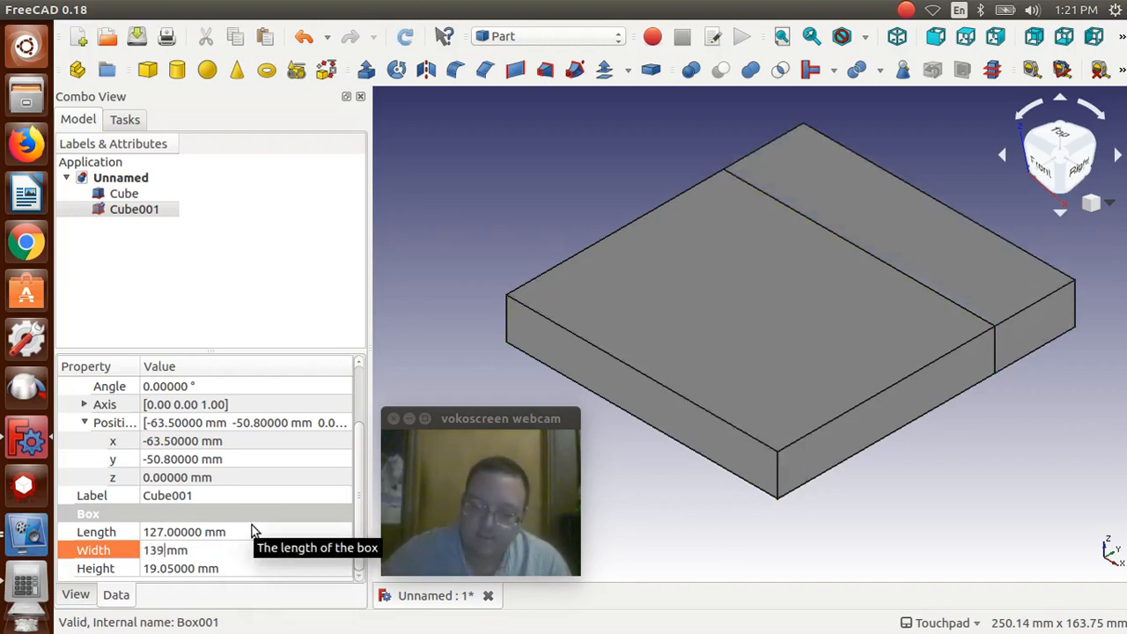
pyautogui.write('7')
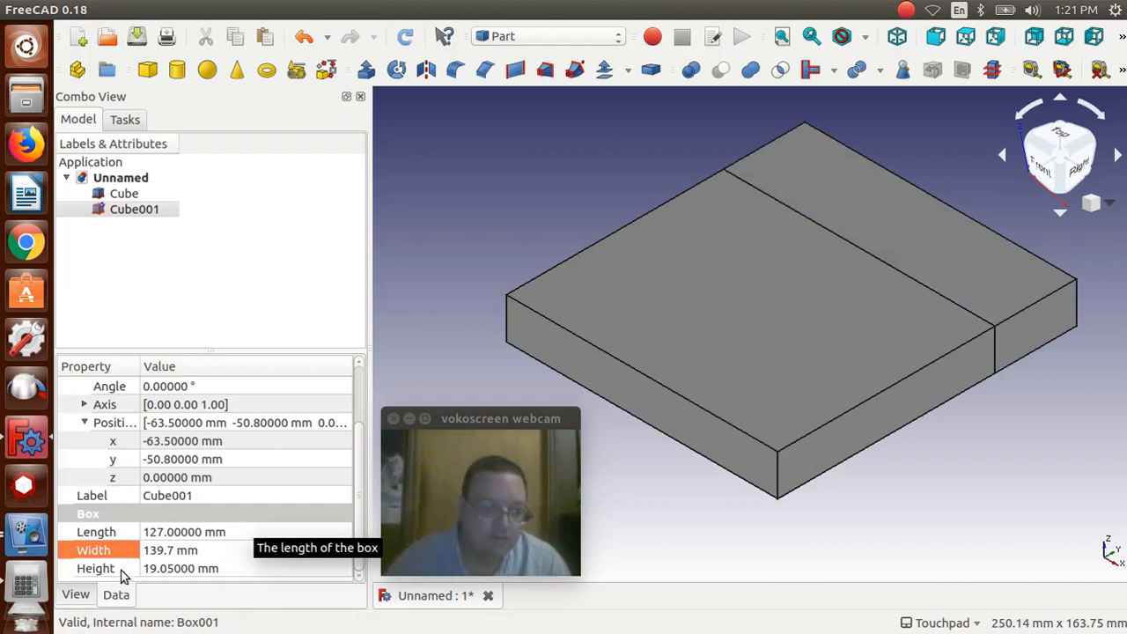
# Step: Switch to Calculator, clear the previous entry and calculate half of the duplicate's width as 139.7÷2
pyautogui.click(23, 587)
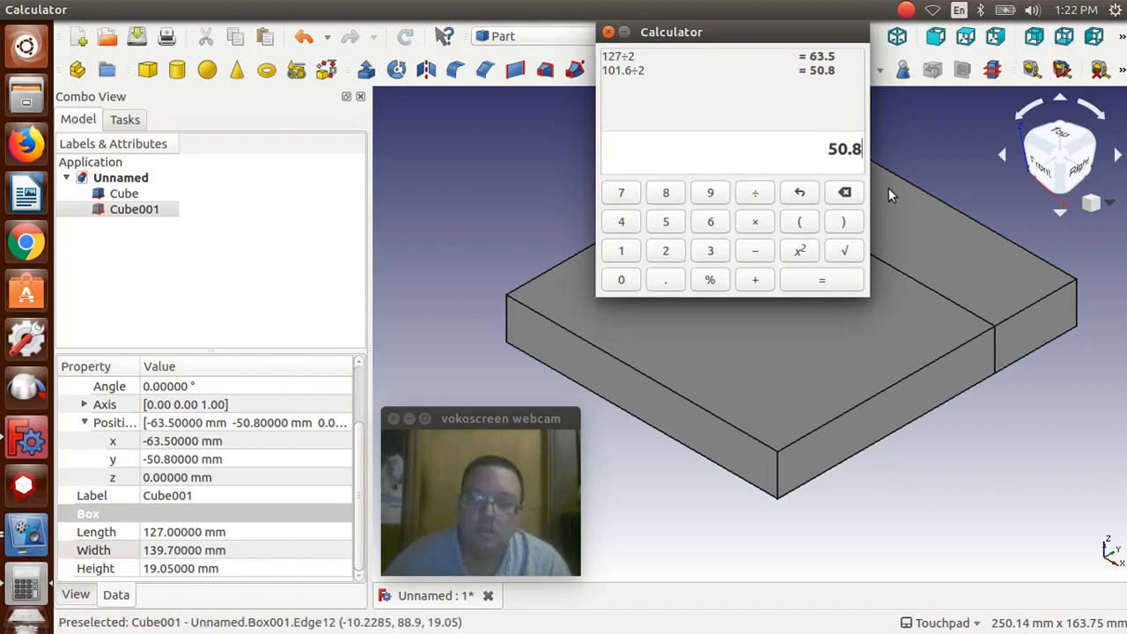
pyautogui.click(846, 191)
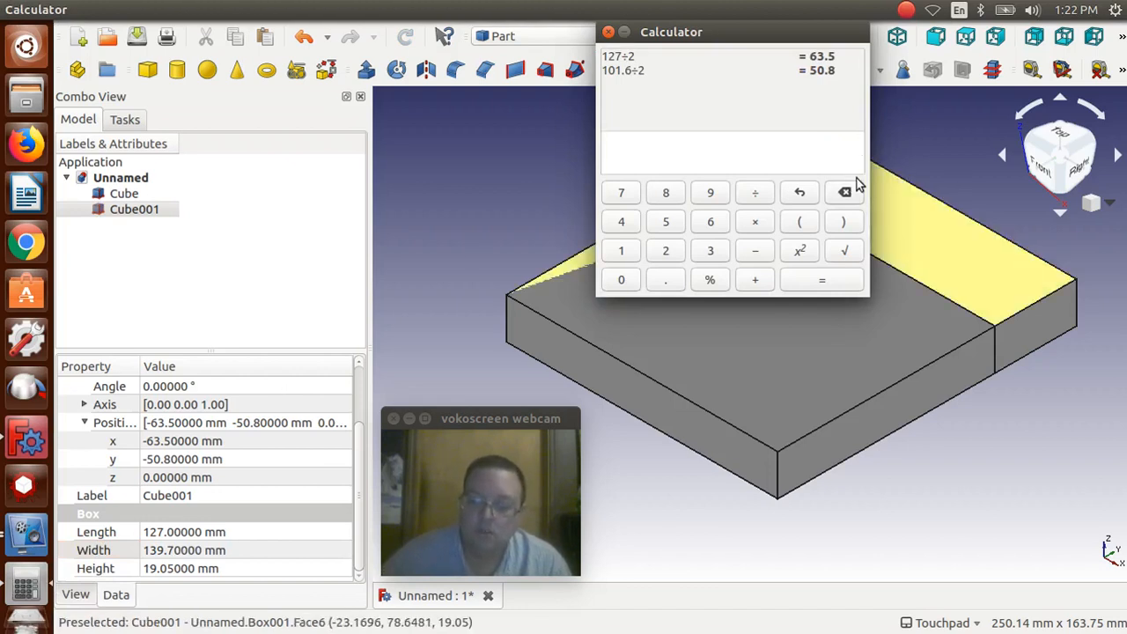
pyautogui.write('139.7/2')
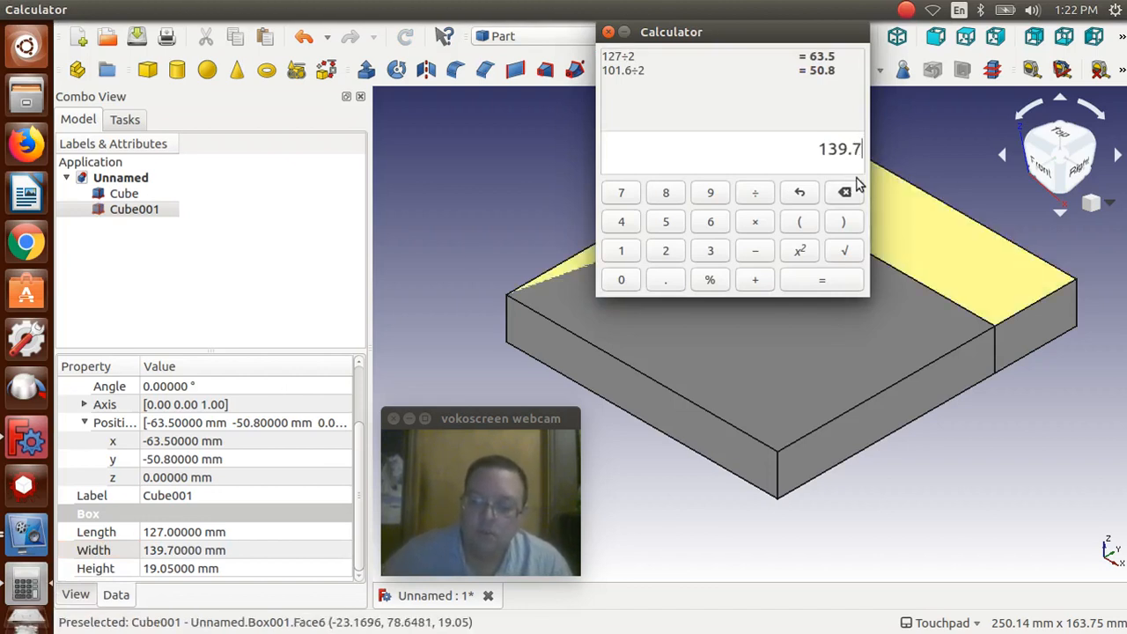
pyautogui.press('Return')
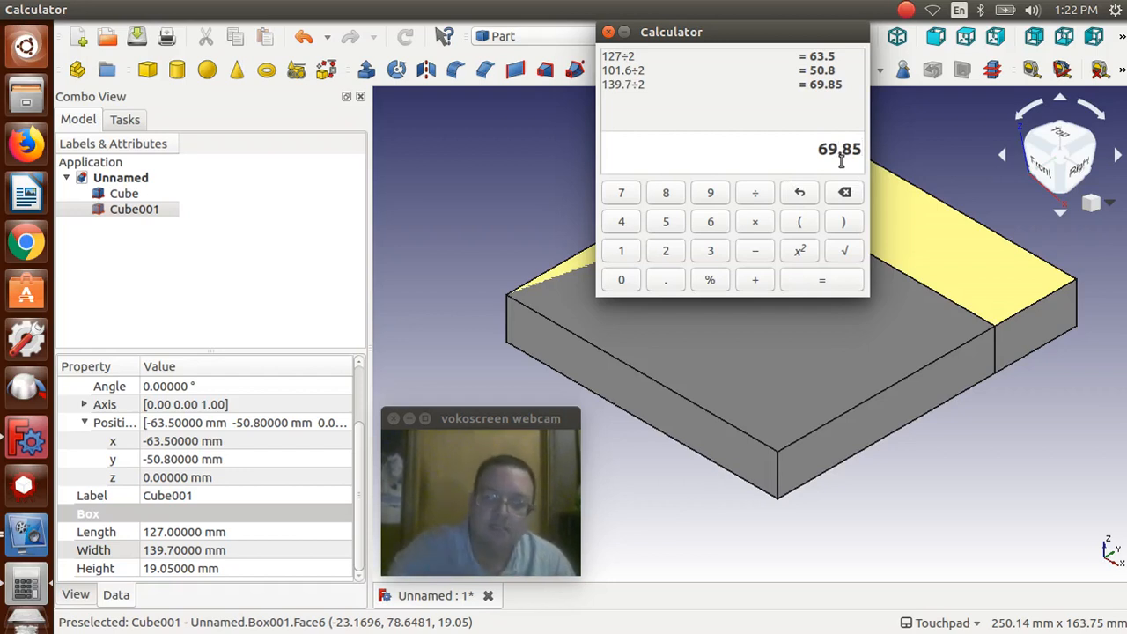
# Step: Return to FreeCAD and set the duplicated cube's y position to -69.85 mm
pyautogui.doubleClick(188, 459)
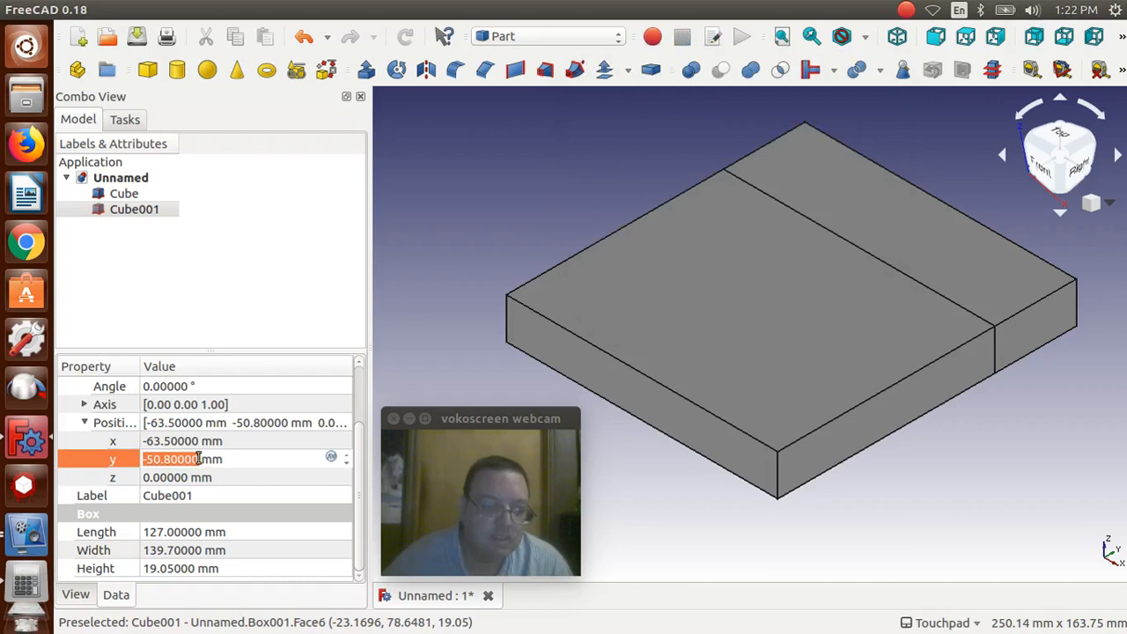
pyautogui.click(199, 459)
pyautogui.moveTo(199, 459); pyautogui.dragTo(147, 459)
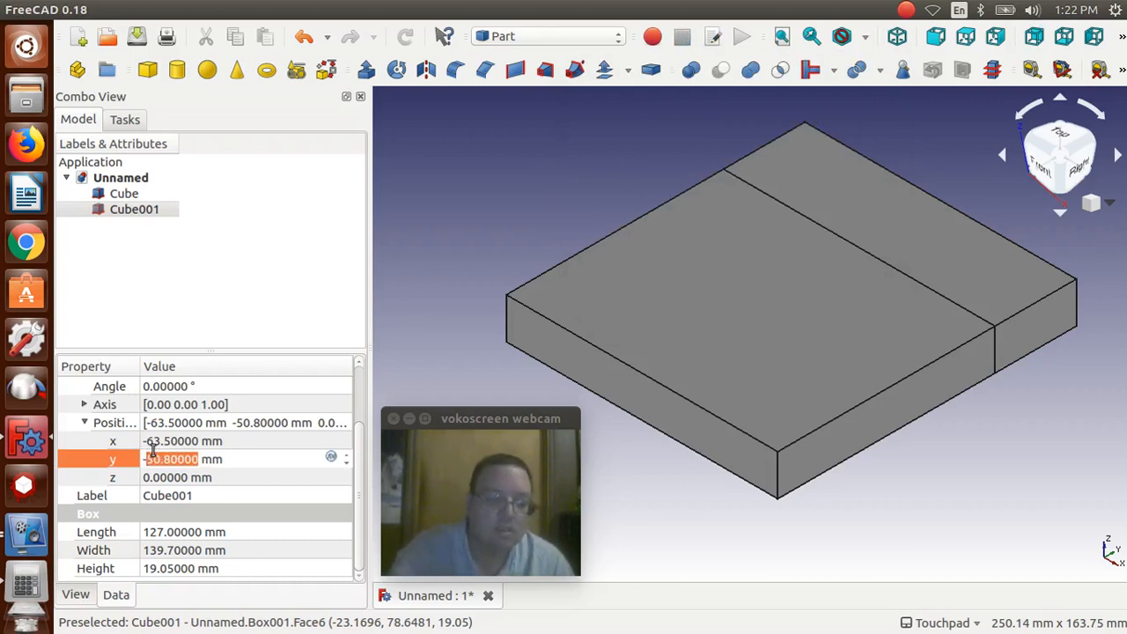
pyautogui.write('69.85')
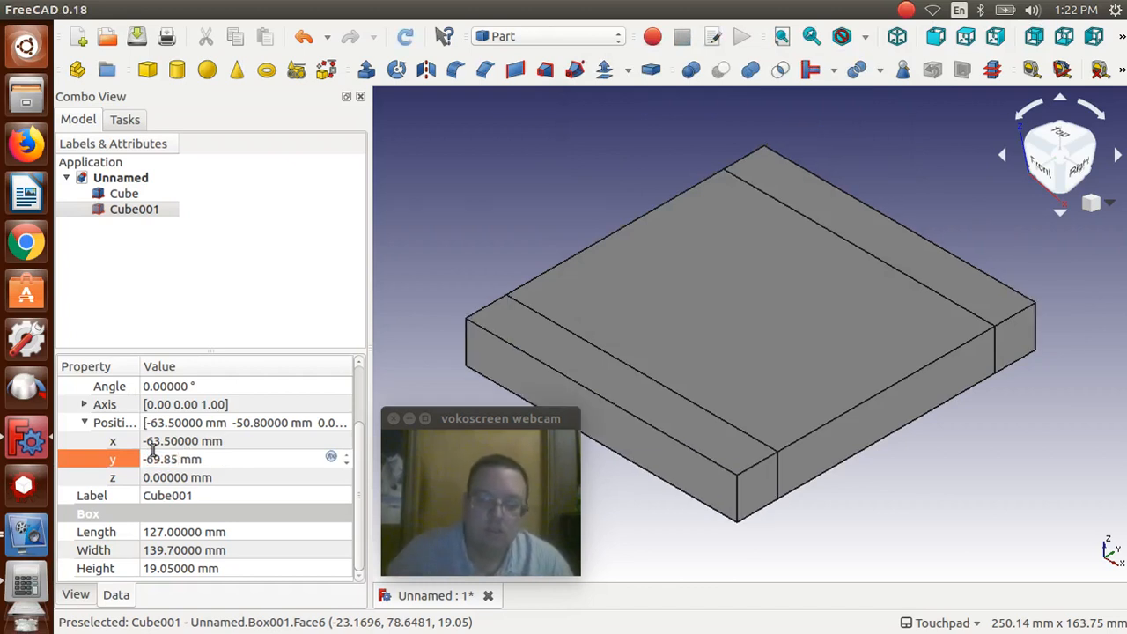
pyautogui.press('Return')
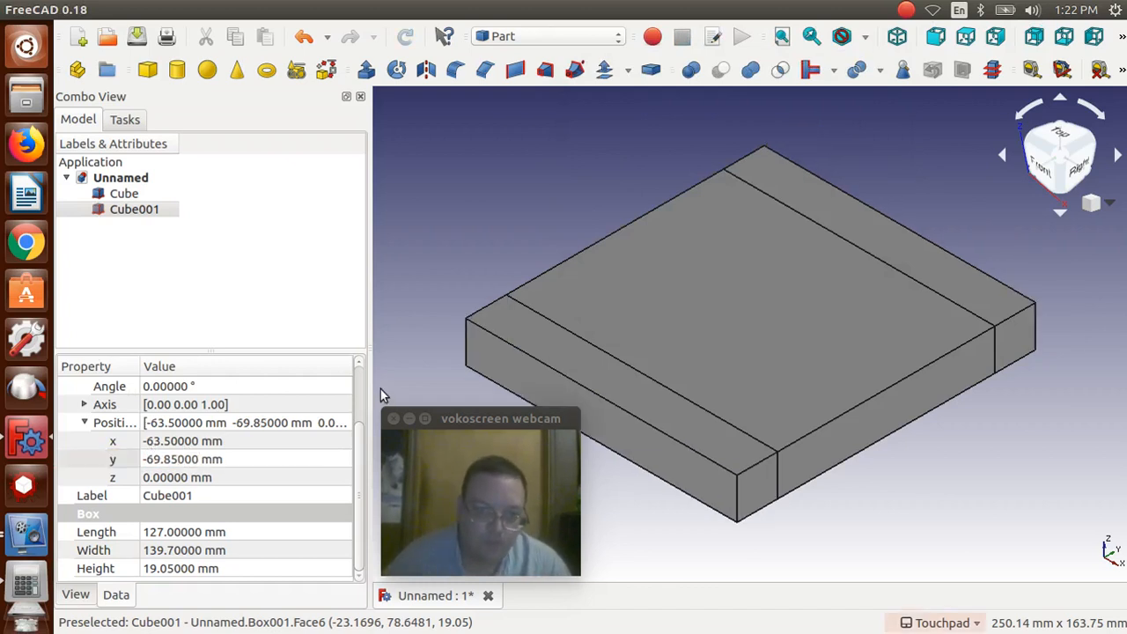
# Step: Set the length of the wider duplicated cube, Cube001, to 19.05 mm
pyautogui.click(380, 395)
pyautogui.click(133, 197)
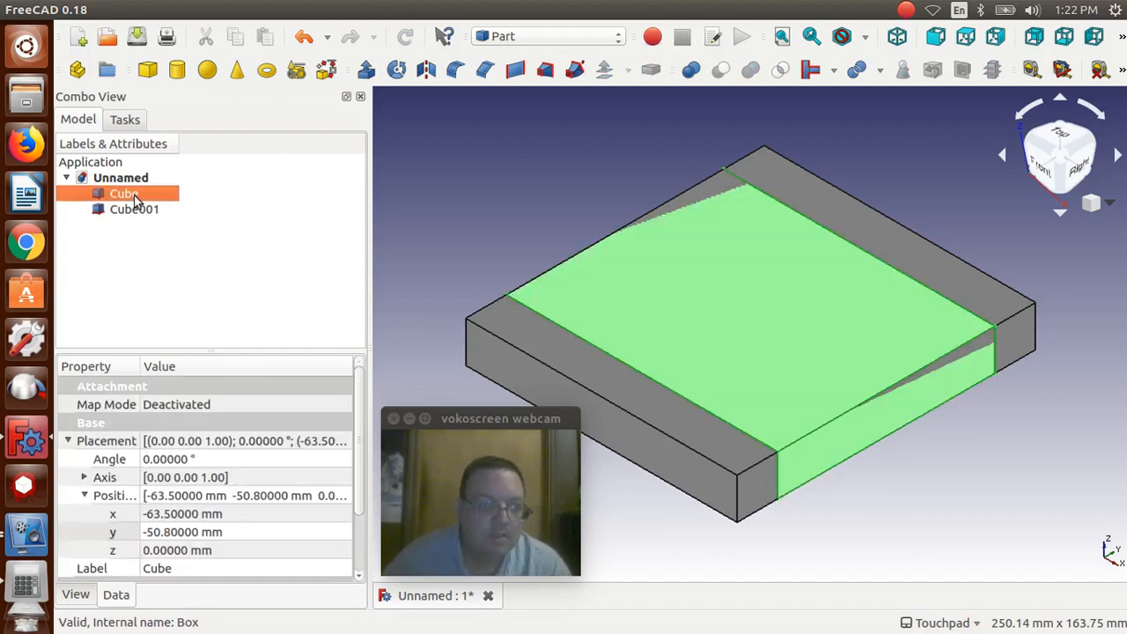
pyautogui.click(135, 211)
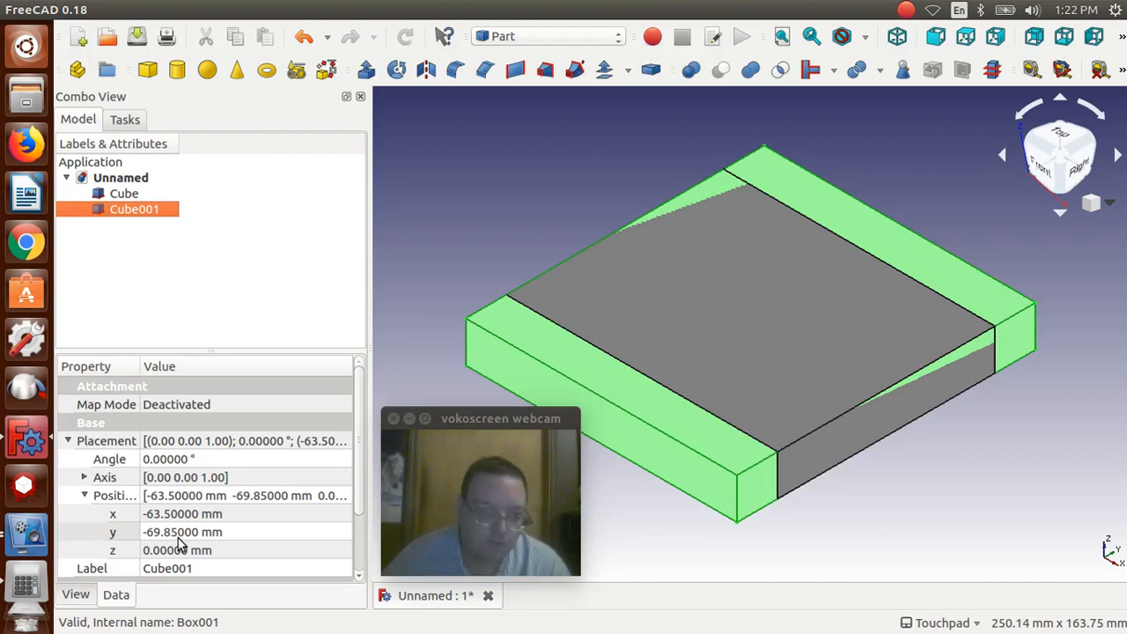
pyautogui.moveTo(359, 489); pyautogui.dragTo(360, 551)
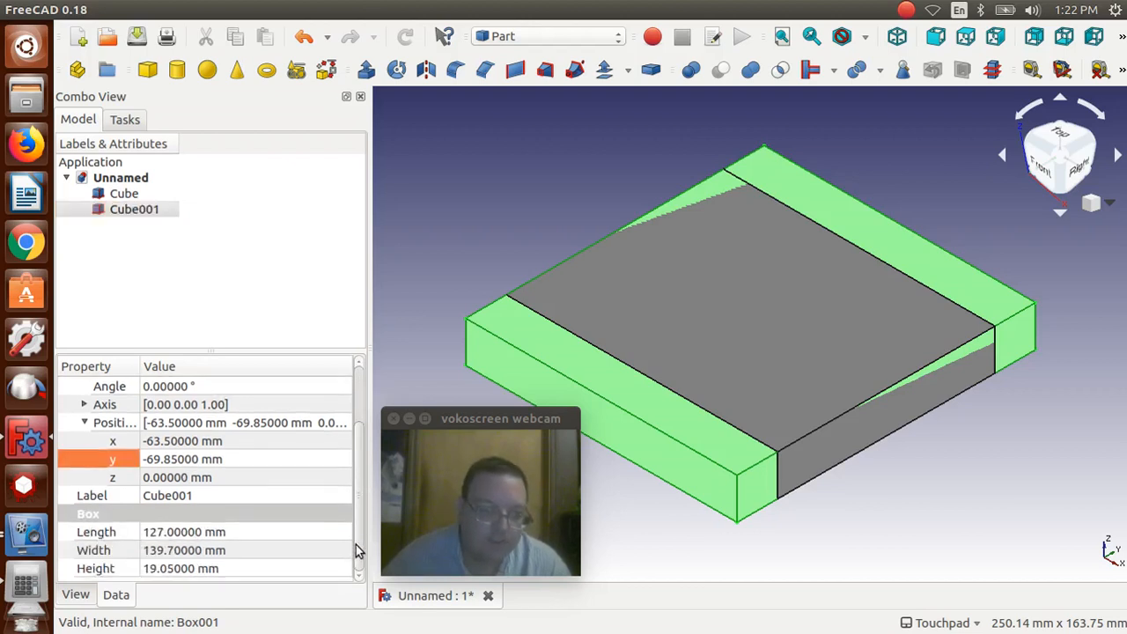
pyautogui.click(230, 532)
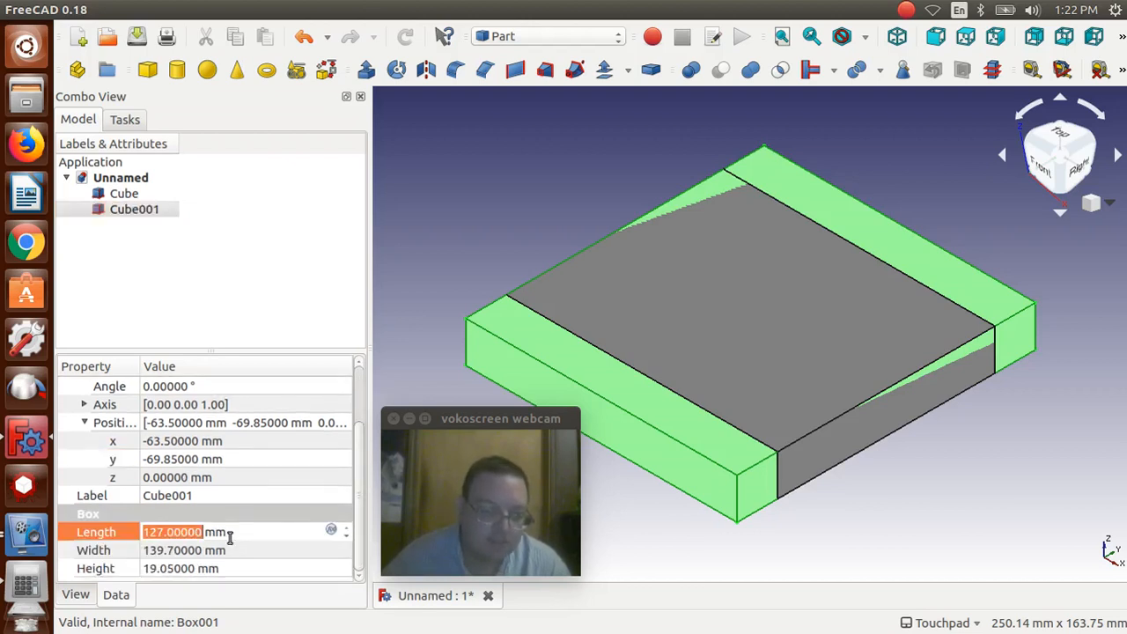
pyautogui.click(227, 534)
pyautogui.moveTo(227, 534); pyautogui.dragTo(147, 531)
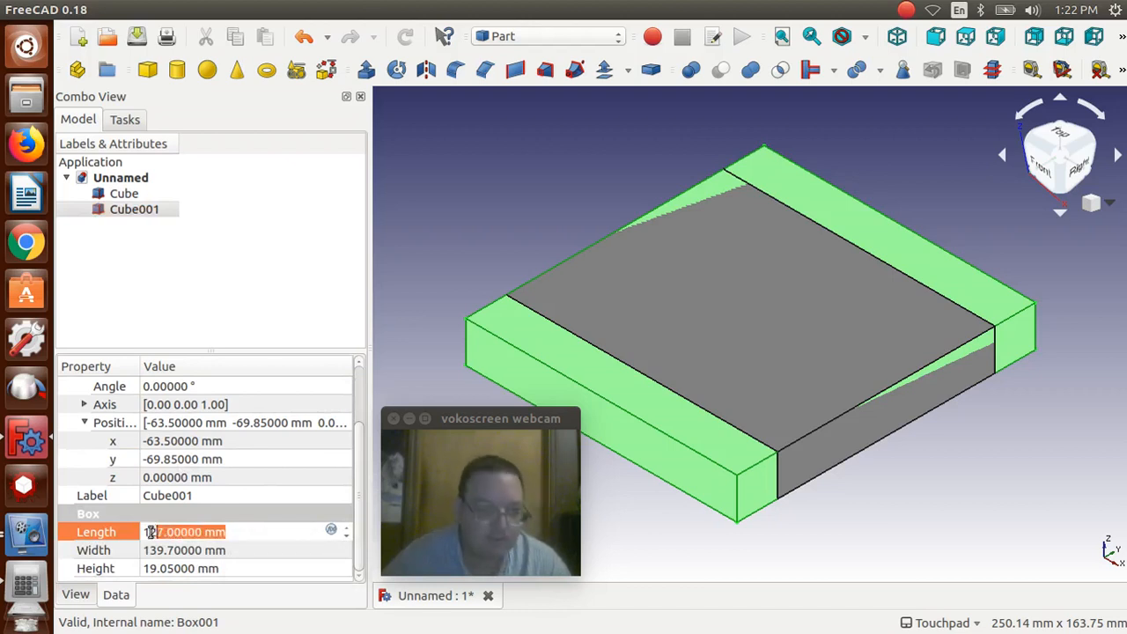
pyautogui.write('19')
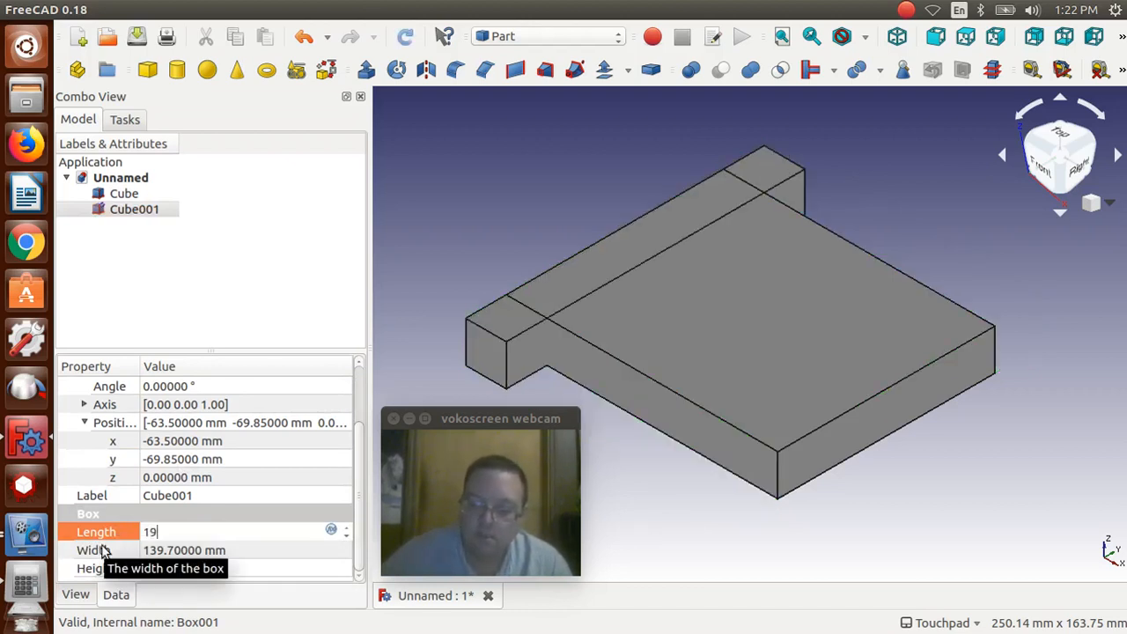
pyautogui.write('.05')
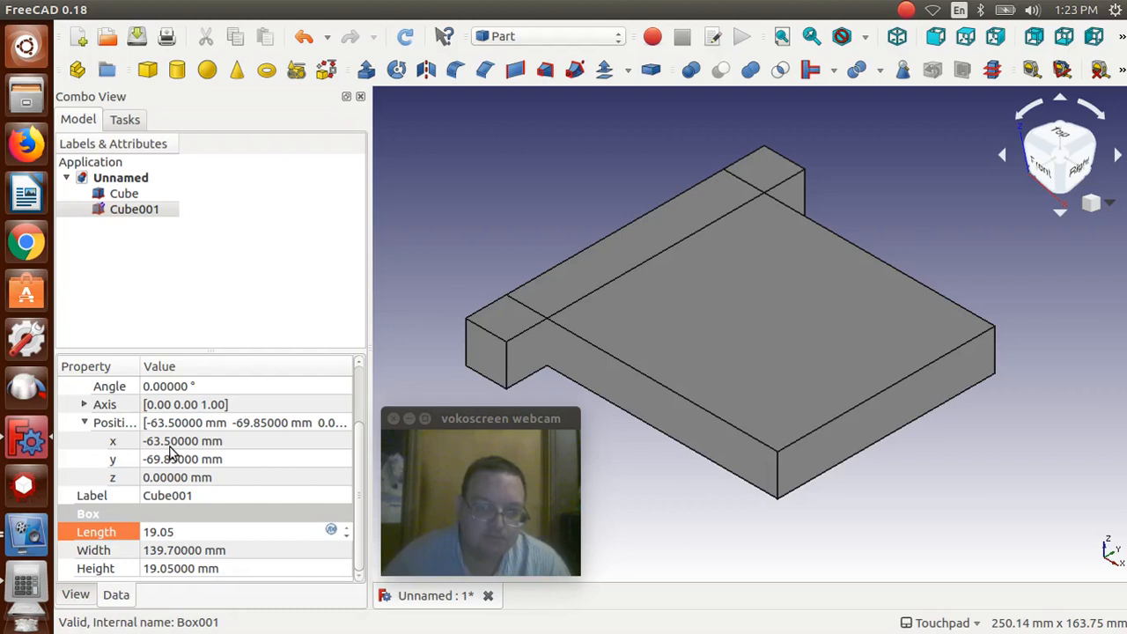
# Step: Set the x position of Cube001 to 63.5 mm and its height to 304.8 mm
pyautogui.click(150, 441)
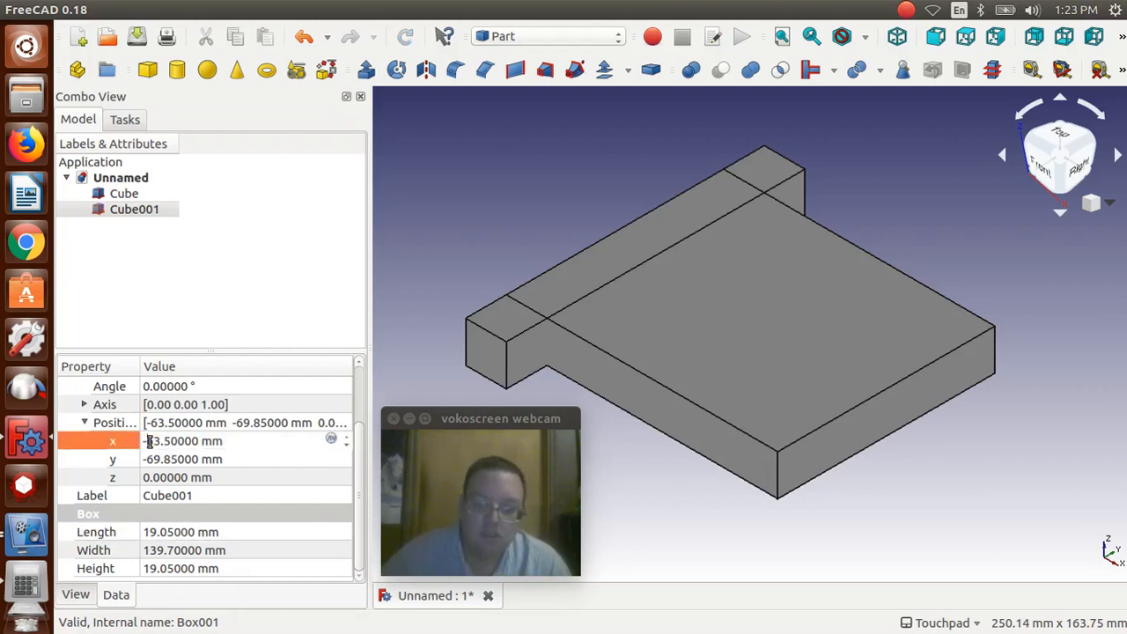
pyautogui.press('BackSpace')
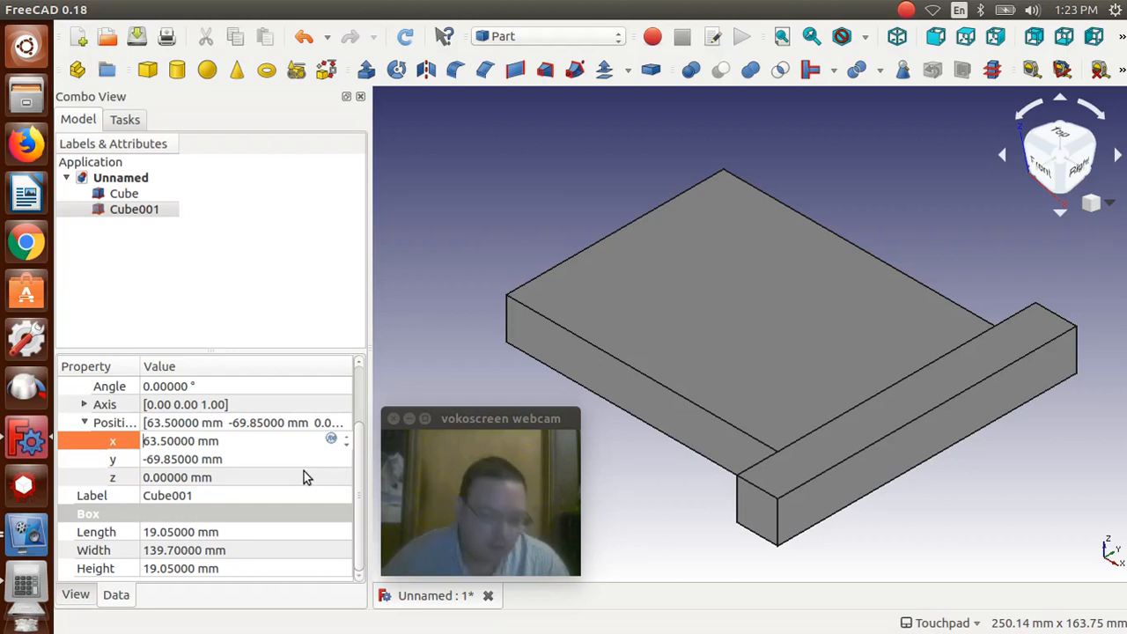
pyautogui.click(188, 569)
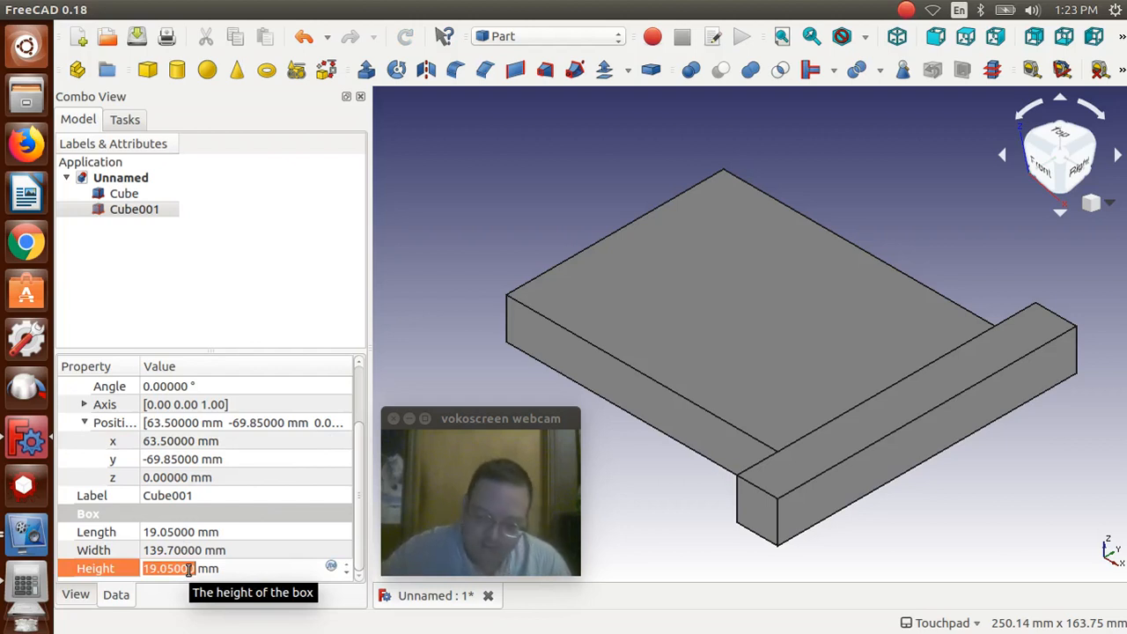
pyautogui.write('30')
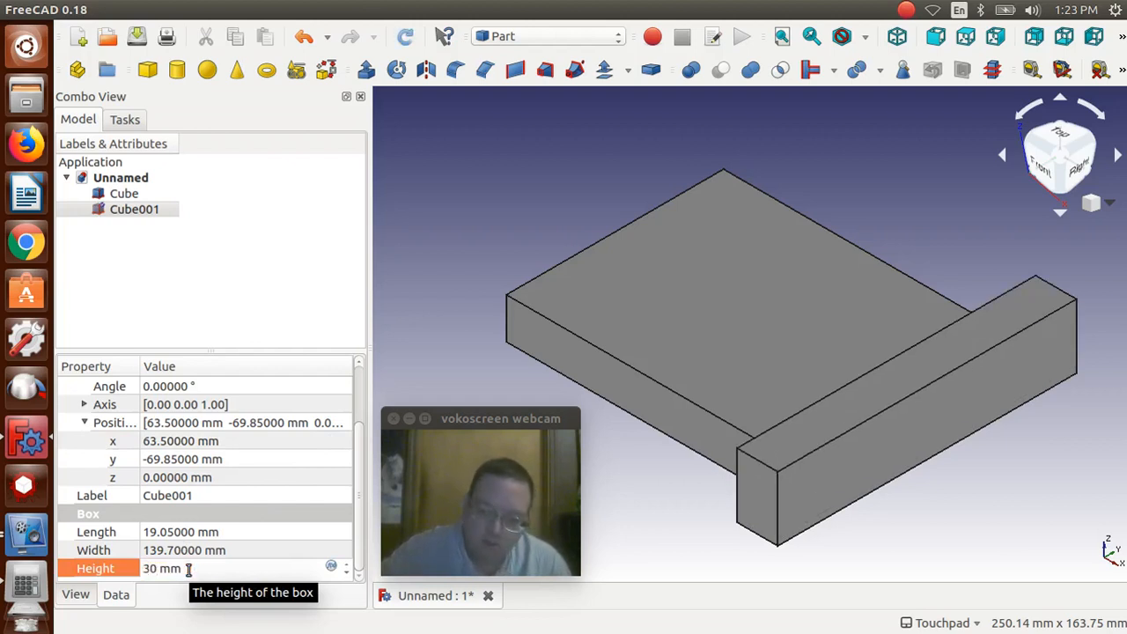
pyautogui.write('4.8')
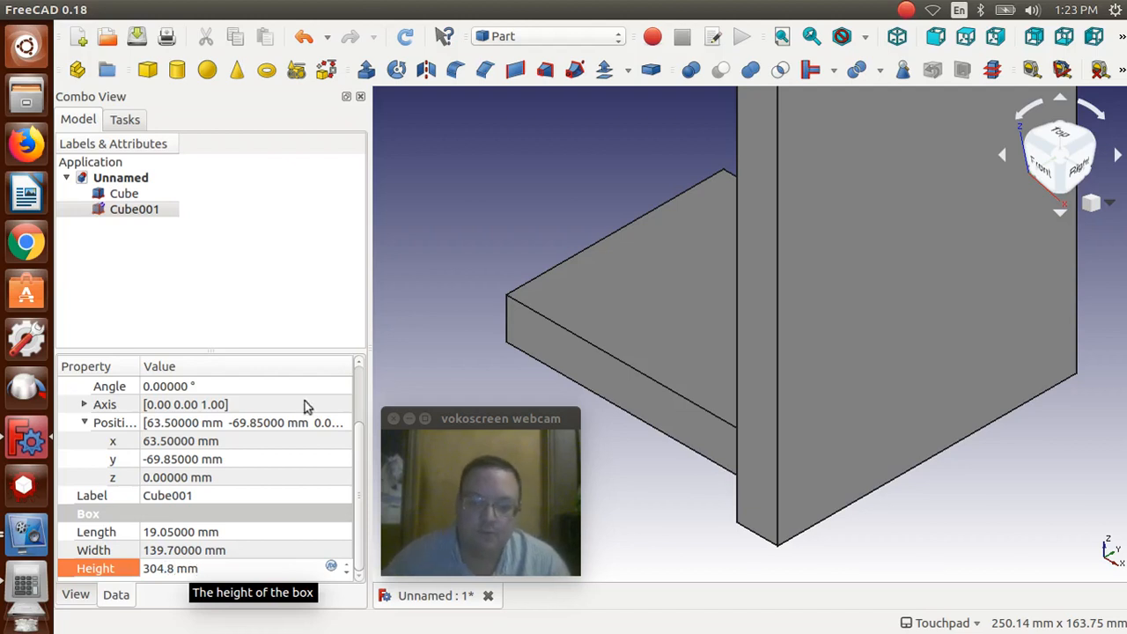
pyautogui.click(655, 498)
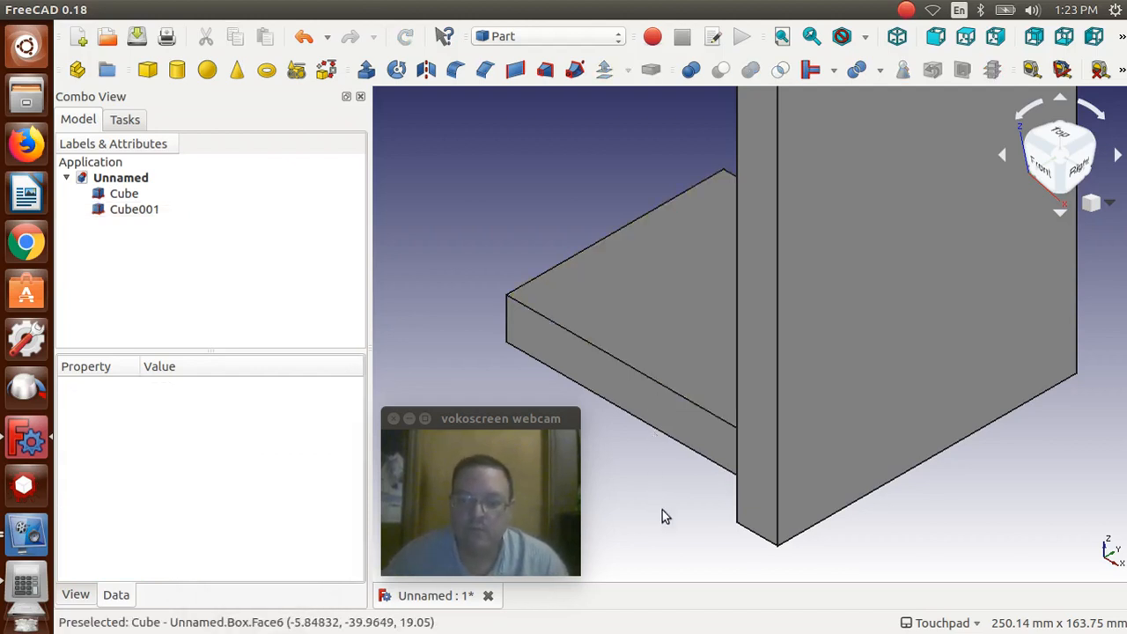
pyautogui.scroll(-1, 667, 524)
pyautogui.scroll(-1, 667, 532)
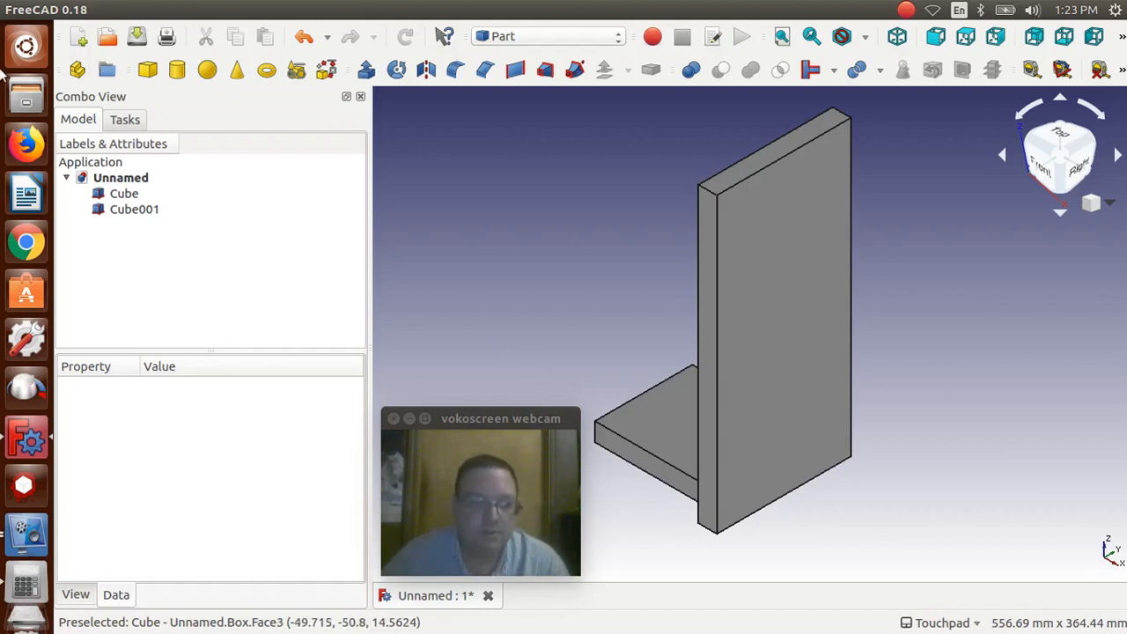
# Step: Duplicate the original base cube in place by copying and pasting it
pyautogui.click(121, 195)
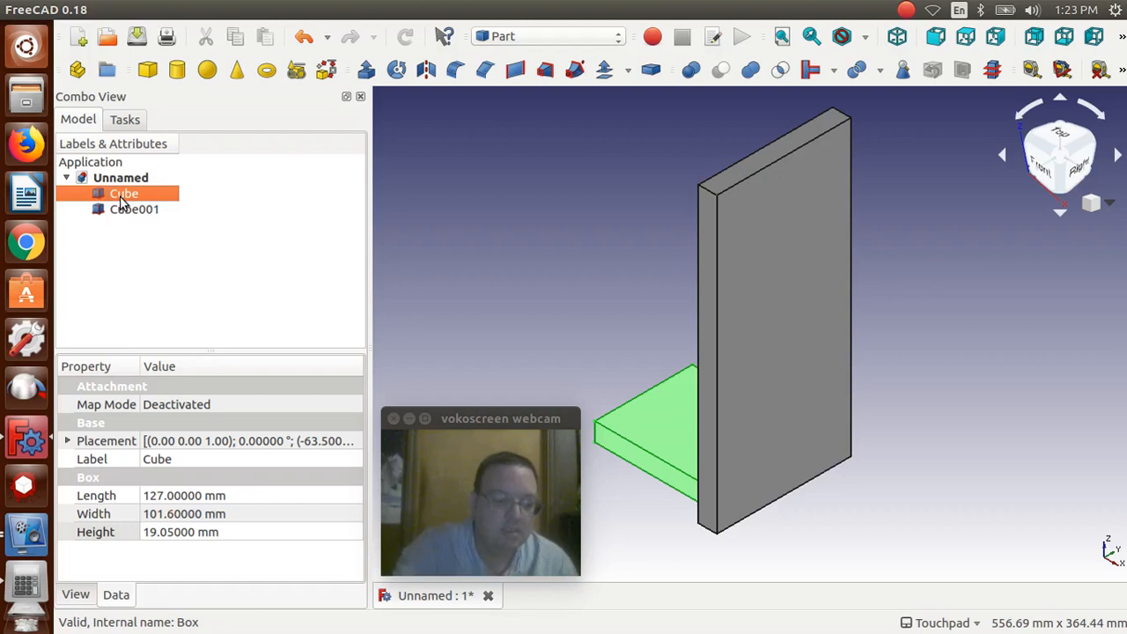
pyautogui.hotkey('ctrl', 'c')
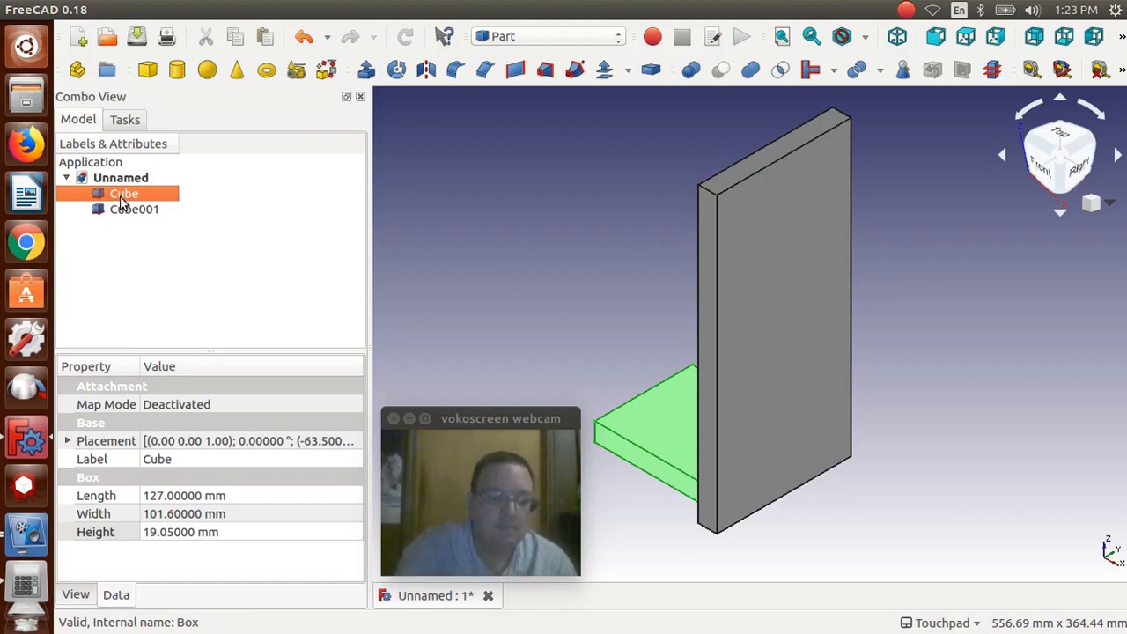
pyautogui.hotkey('ctrl', 'v')
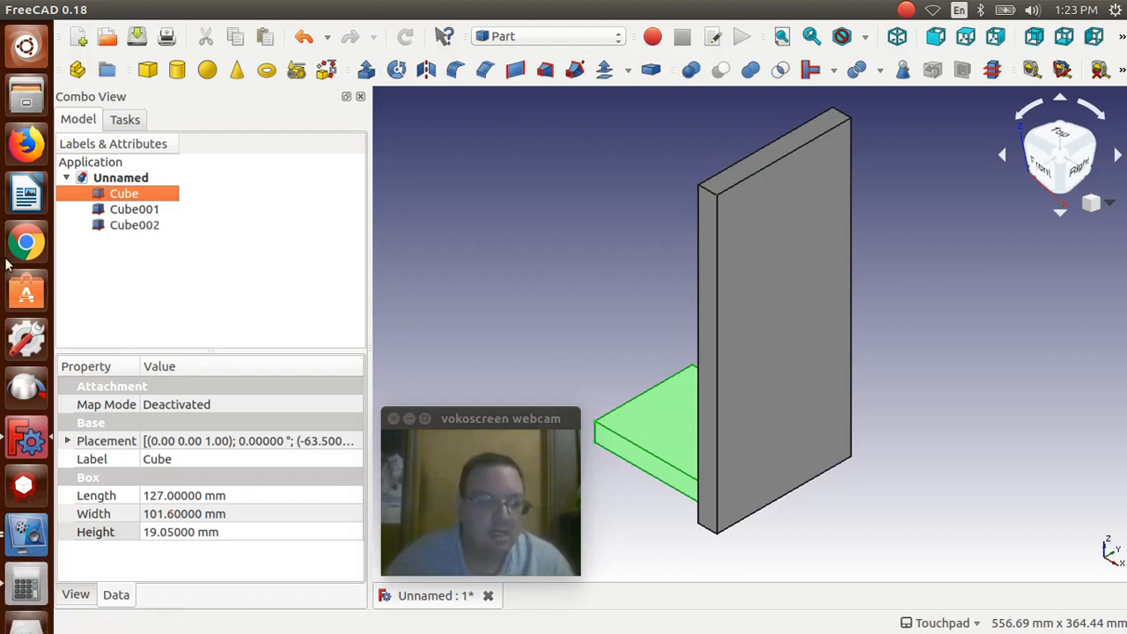
# Step: Set the width of the new copy, Cube002, to 19.05 mm and expand its placement to show the position coordinates
pyautogui.click(139, 225)
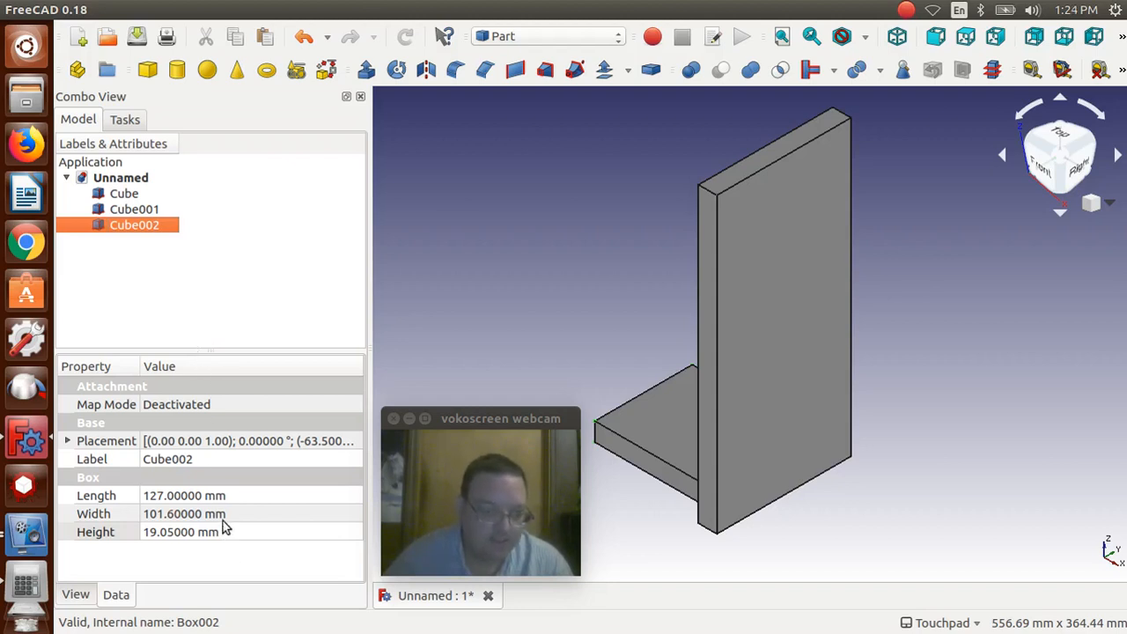
pyautogui.click(177, 514)
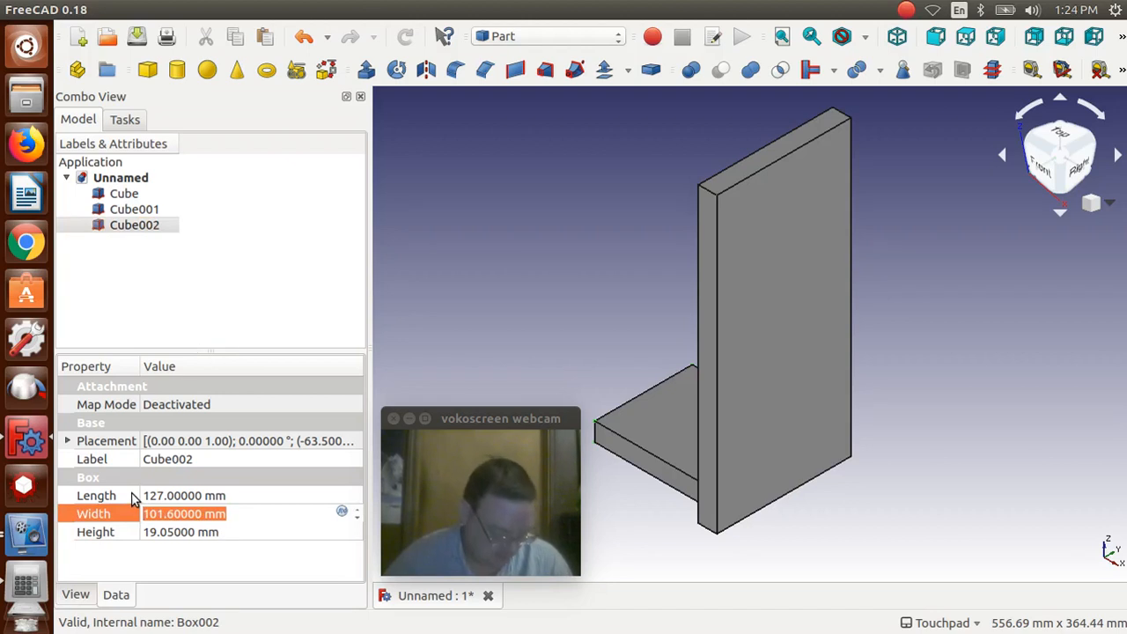
pyautogui.write('200')
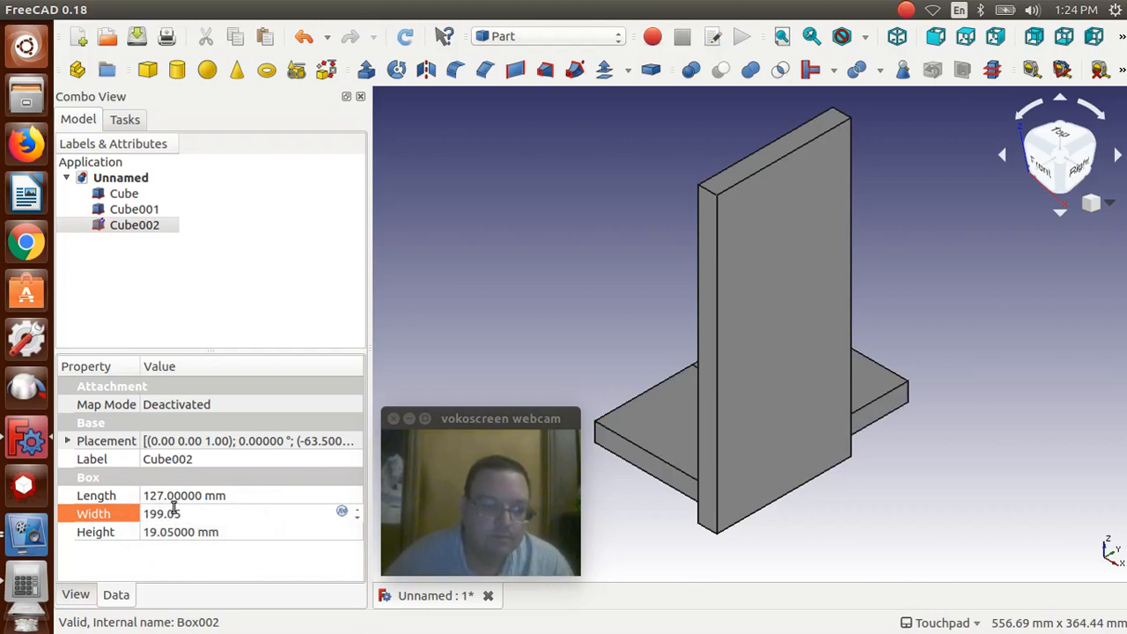
pyautogui.press('BackSpace')
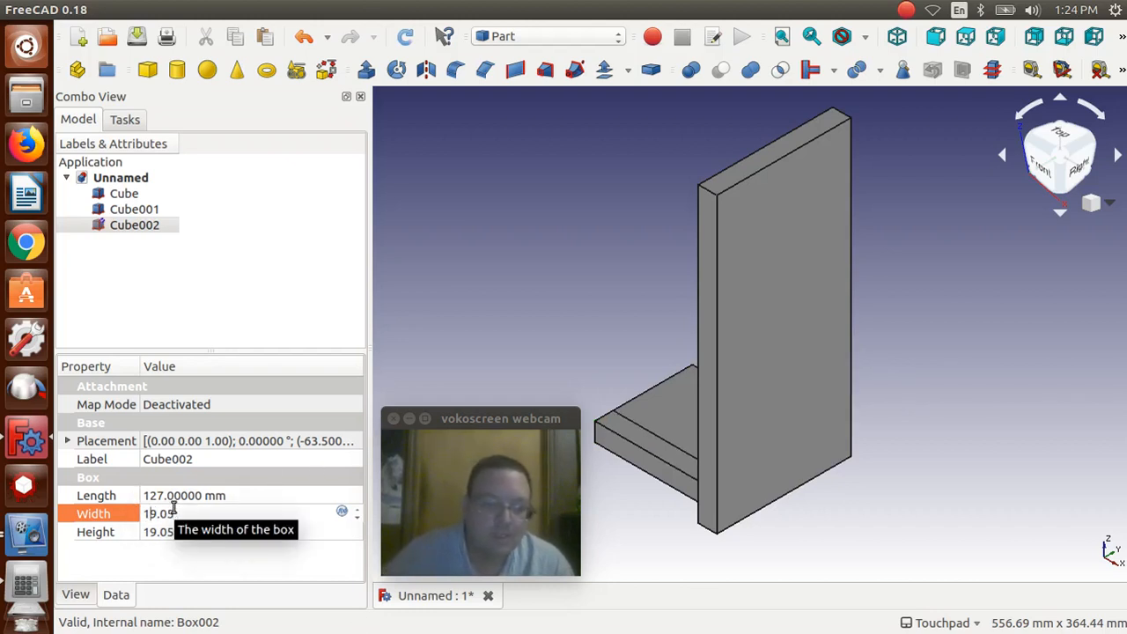
pyautogui.click(69, 441)
pyautogui.click(84, 496)
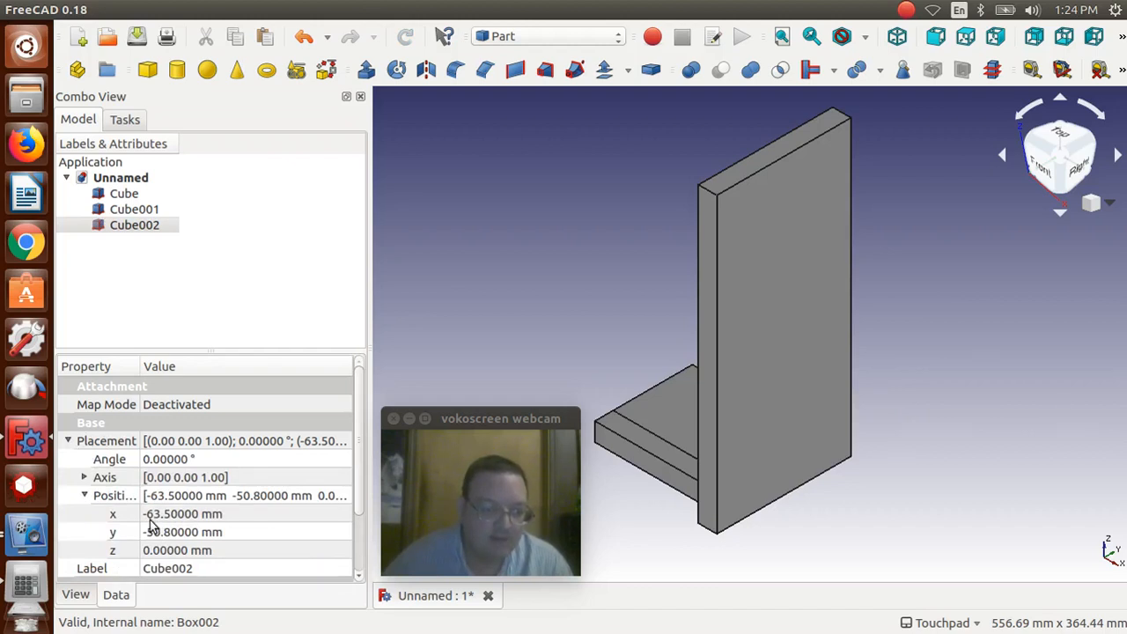
# Step: Switch to Calculator, clear the previous entry and calculate 63.05+19.05
pyautogui.click(26, 581)
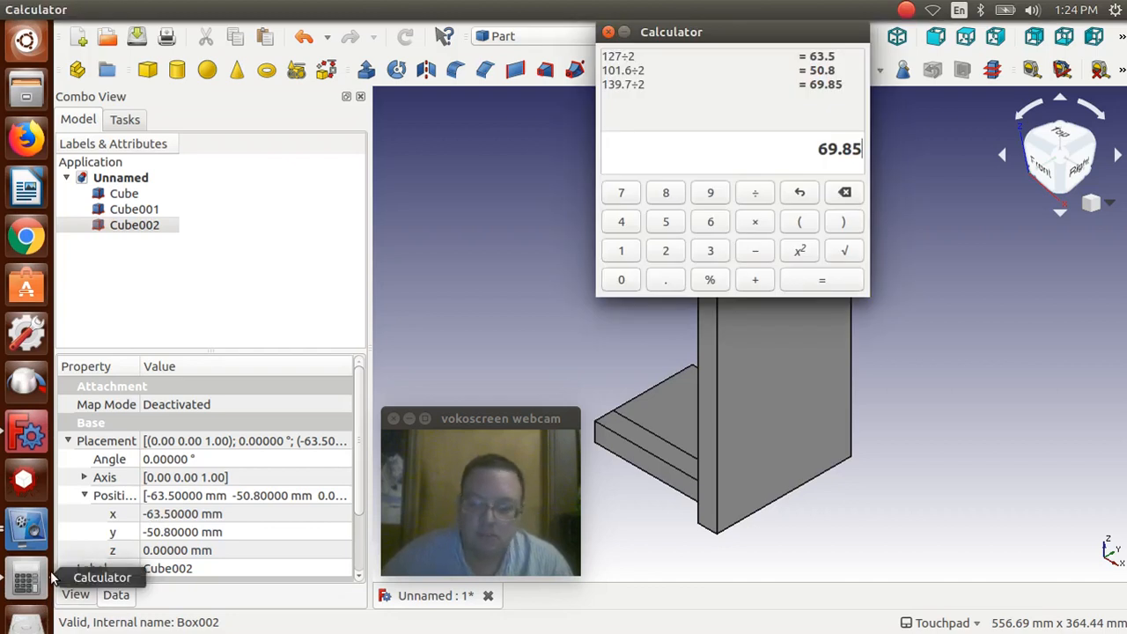
pyautogui.press('BackSpace')
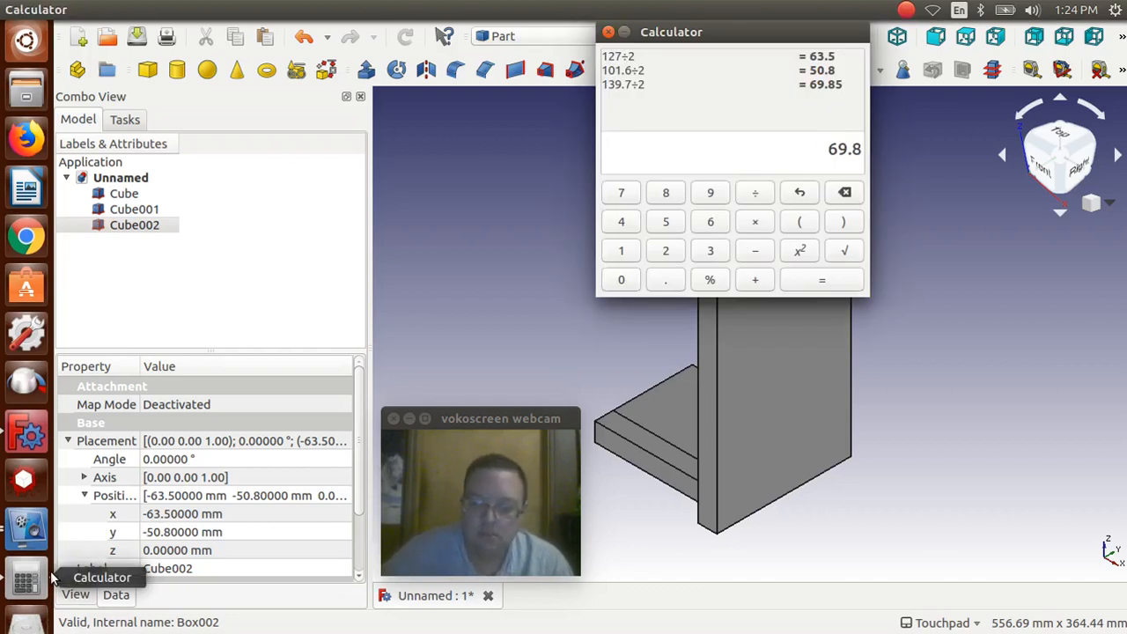
pyautogui.write('63.05')
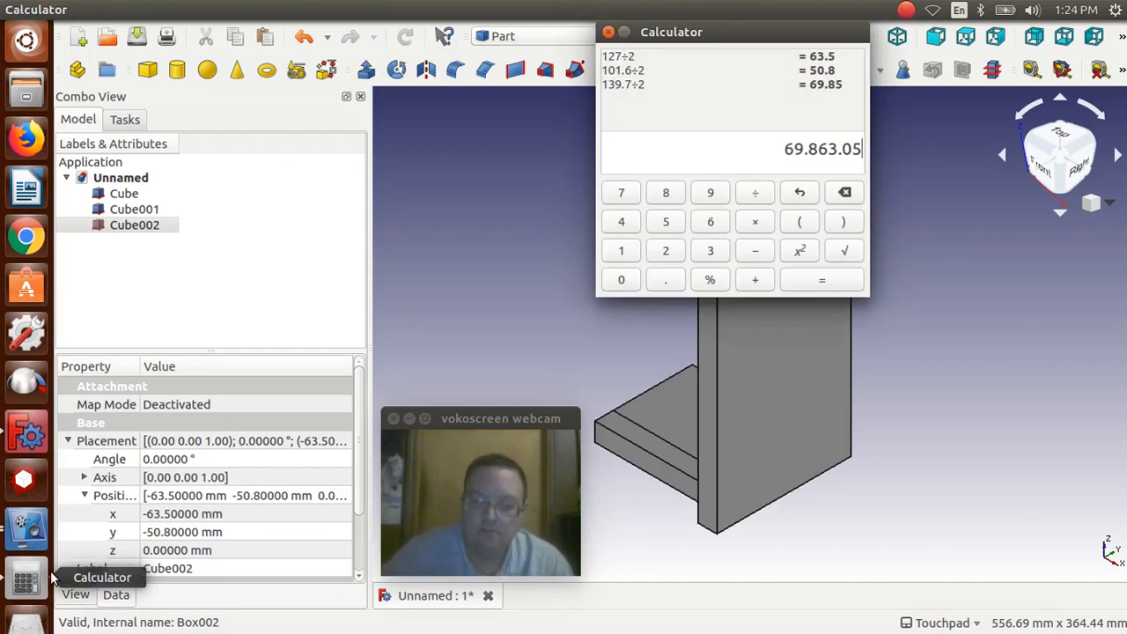
pyautogui.press('BackSpace')
pyautogui.press('BackSpace')
pyautogui.press('BackSpace')
pyautogui.press('BackSpace')
pyautogui.press('BackSpace')
pyautogui.press('BackSpace')
pyautogui.press('BackSpace')
pyautogui.press('BackSpace')
pyautogui.press('BackSpace')
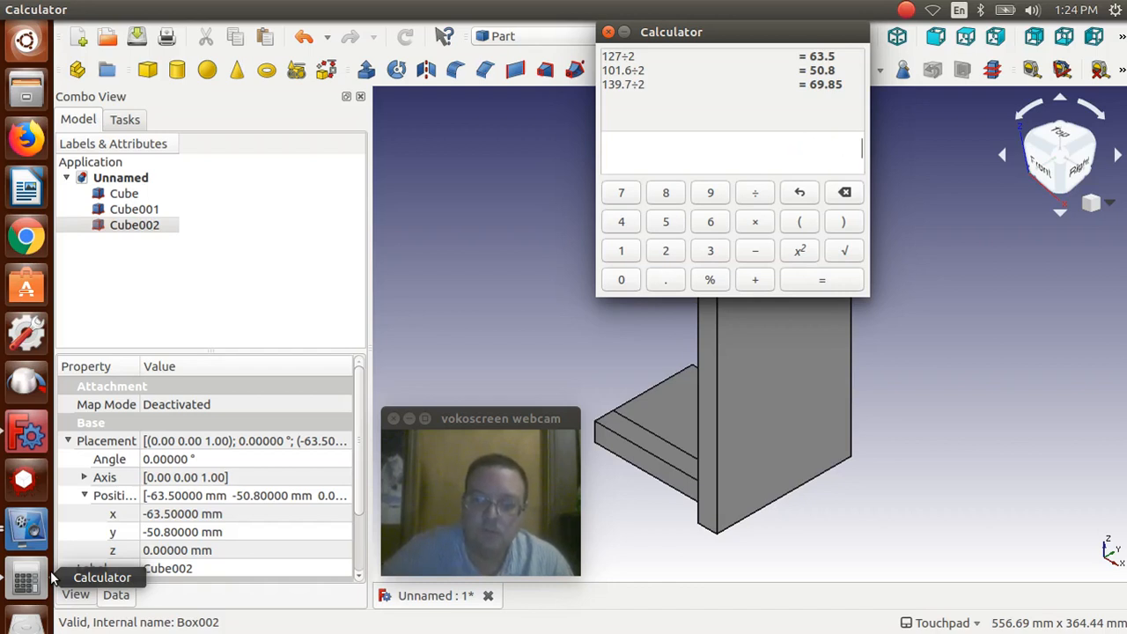
pyautogui.write('63.05+12')
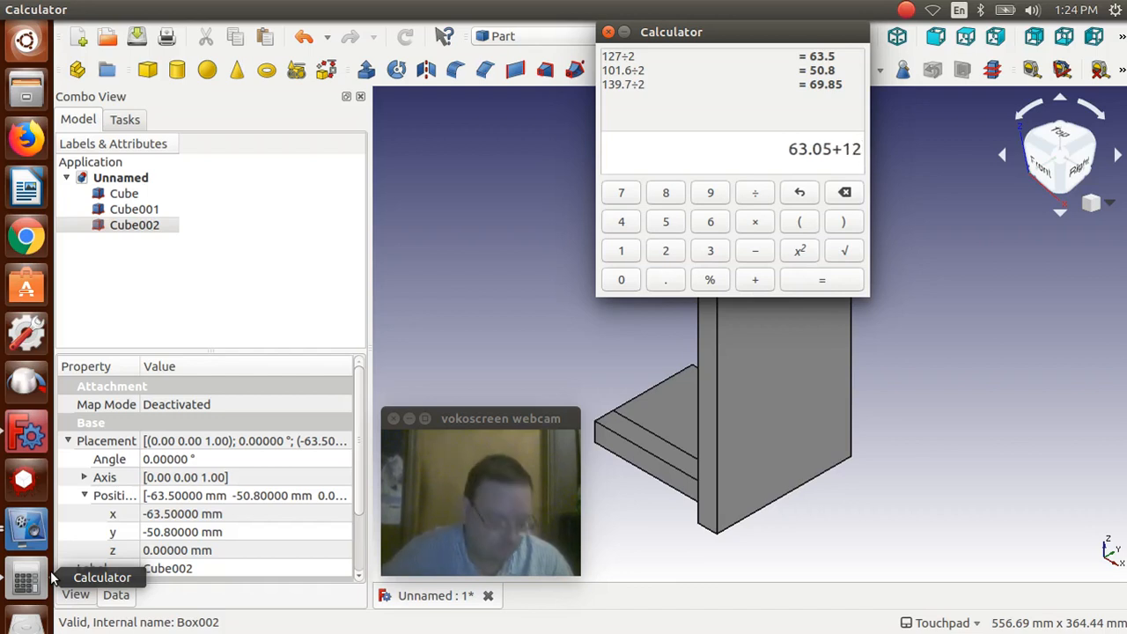
pyautogui.press('BackSpace')
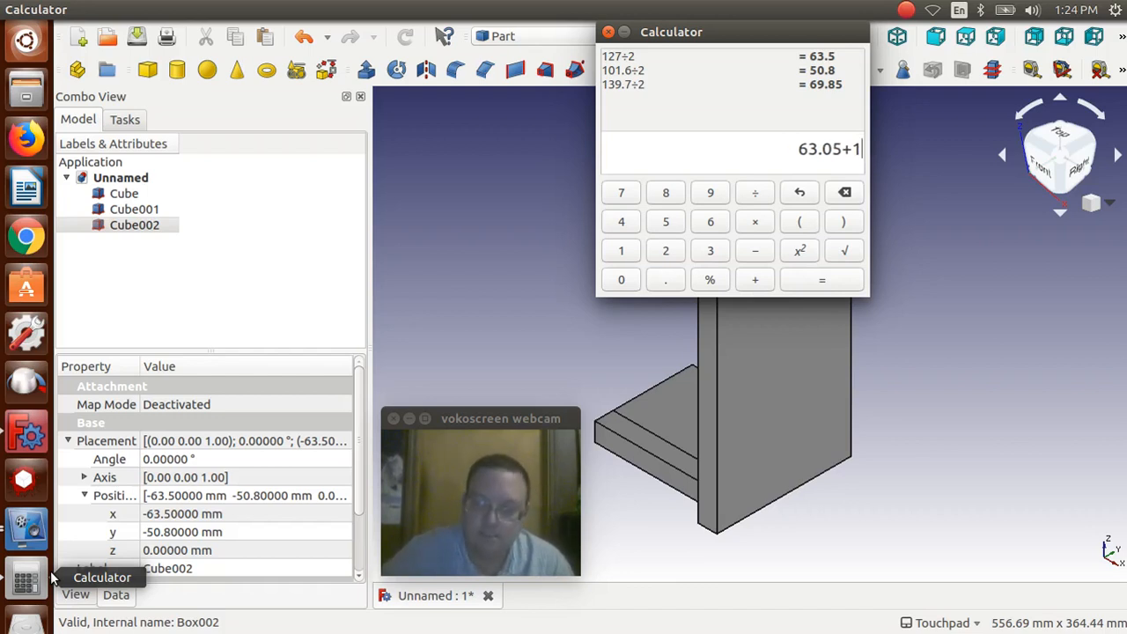
pyautogui.write('9.05')
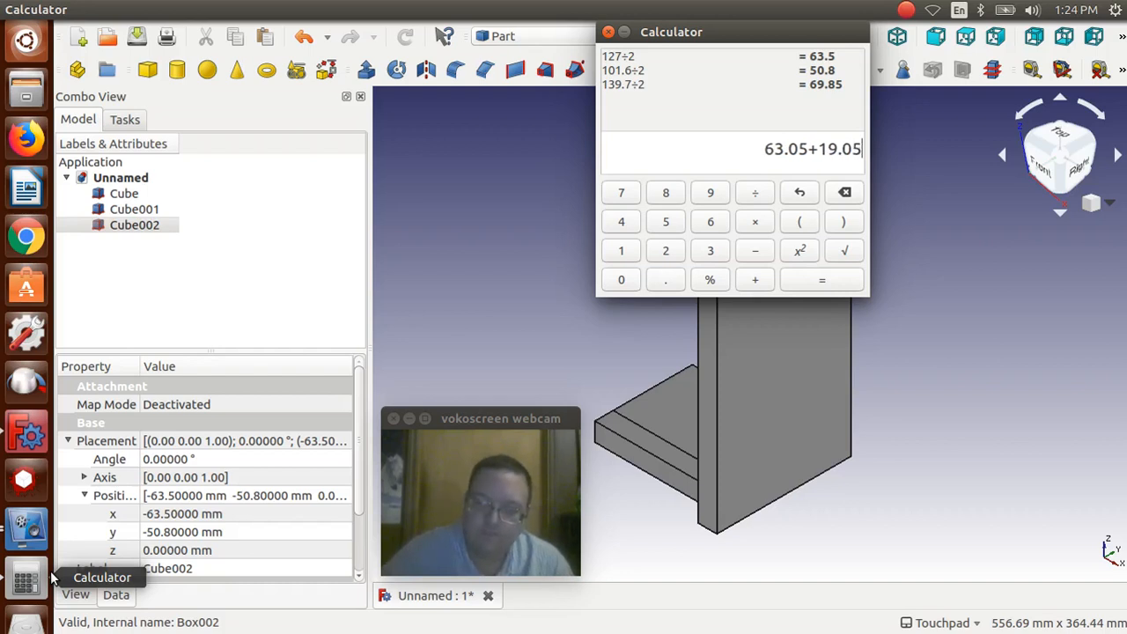
pyautogui.press('Return')
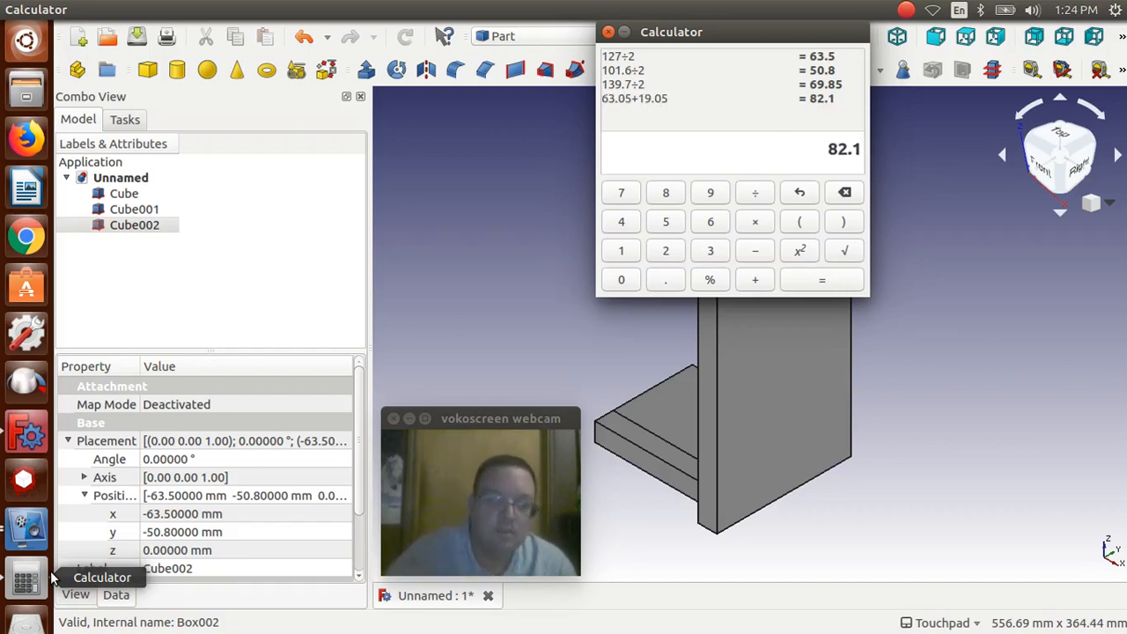
# Step: Switch to Calculator, clear the previous result and calculate 50.8+19.05 for the y offset of Cube002
pyautogui.click(159, 515)
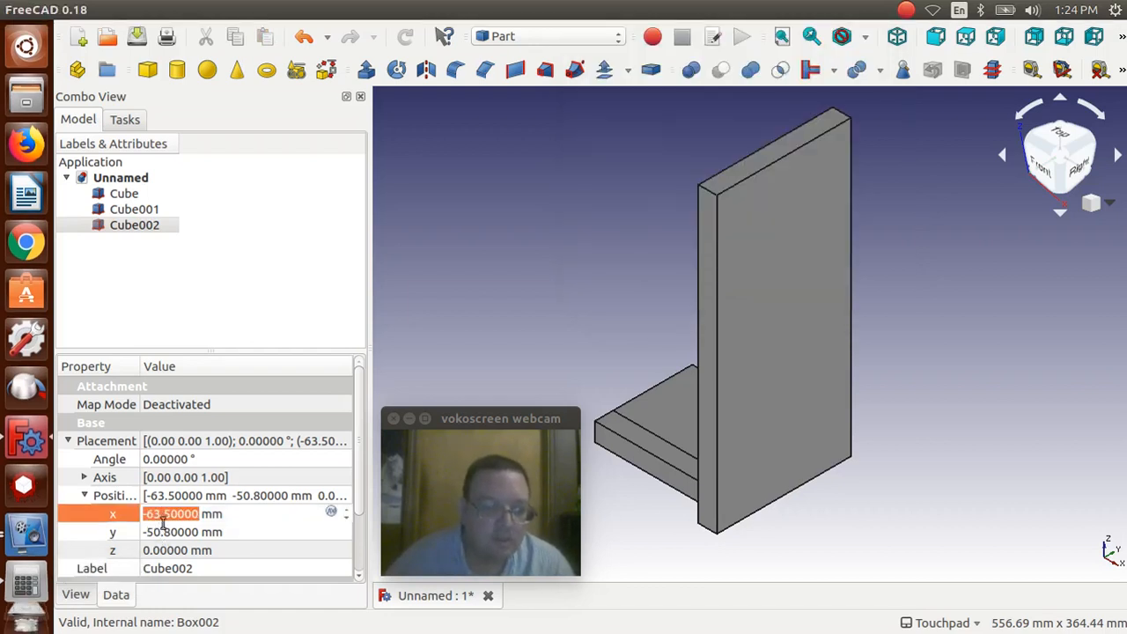
pyautogui.click(166, 532)
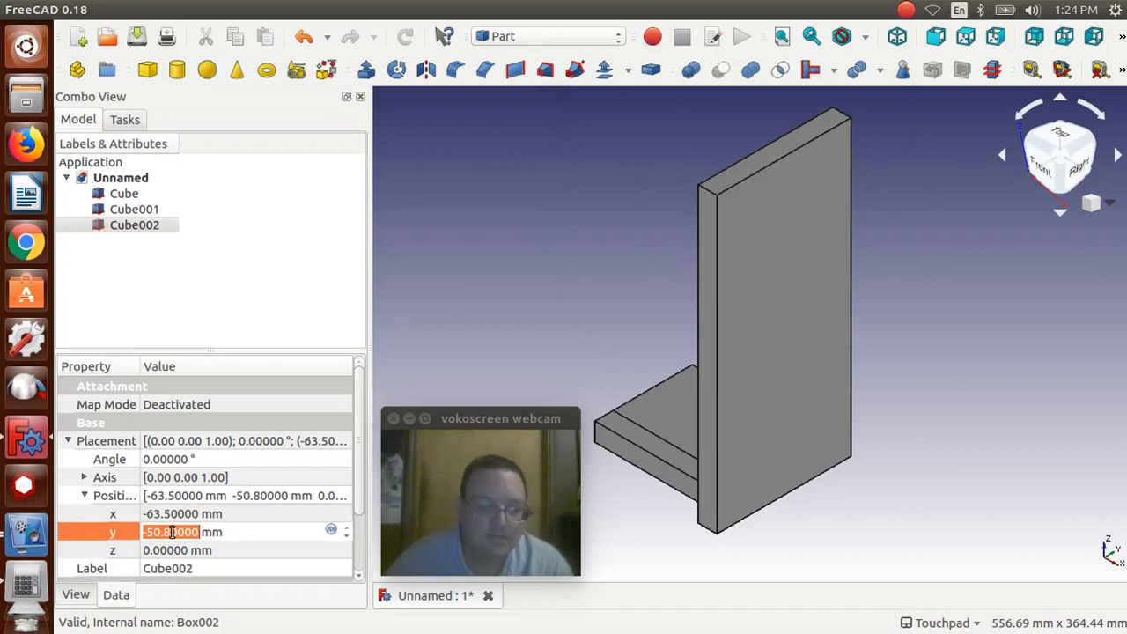
pyautogui.click(35, 584)
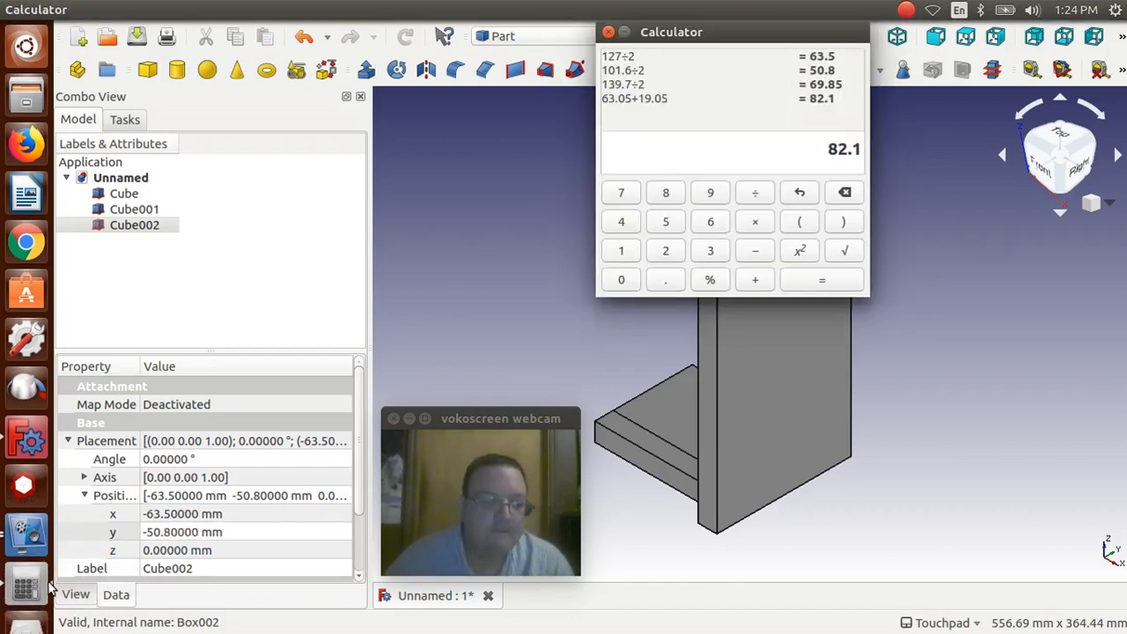
pyautogui.click(851, 196)
pyautogui.click(851, 196)
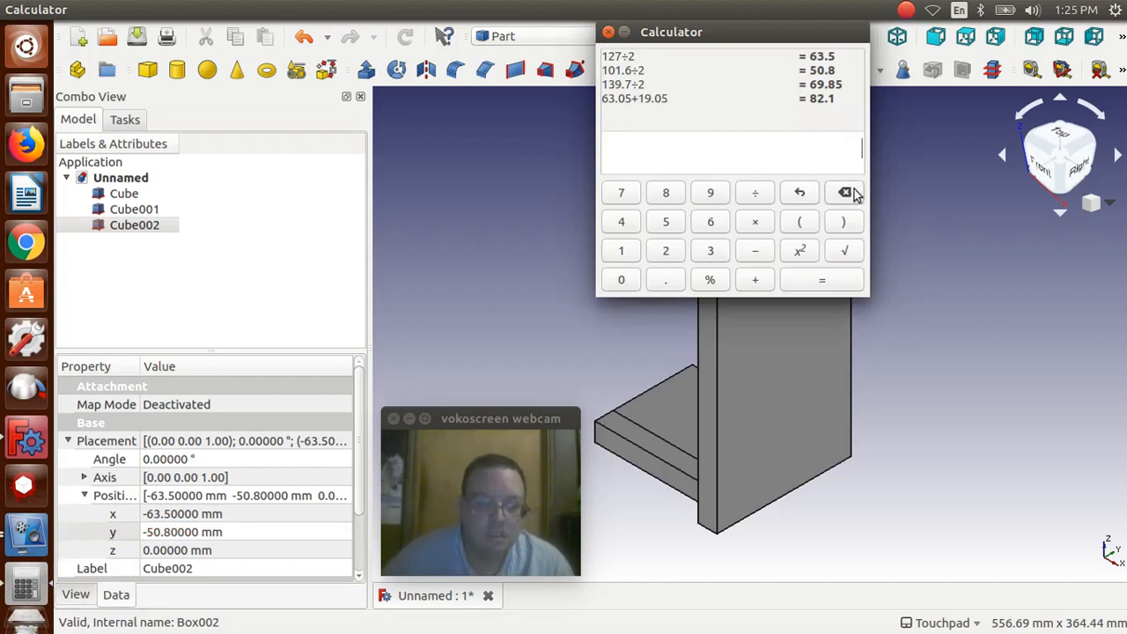
pyautogui.write('50.')
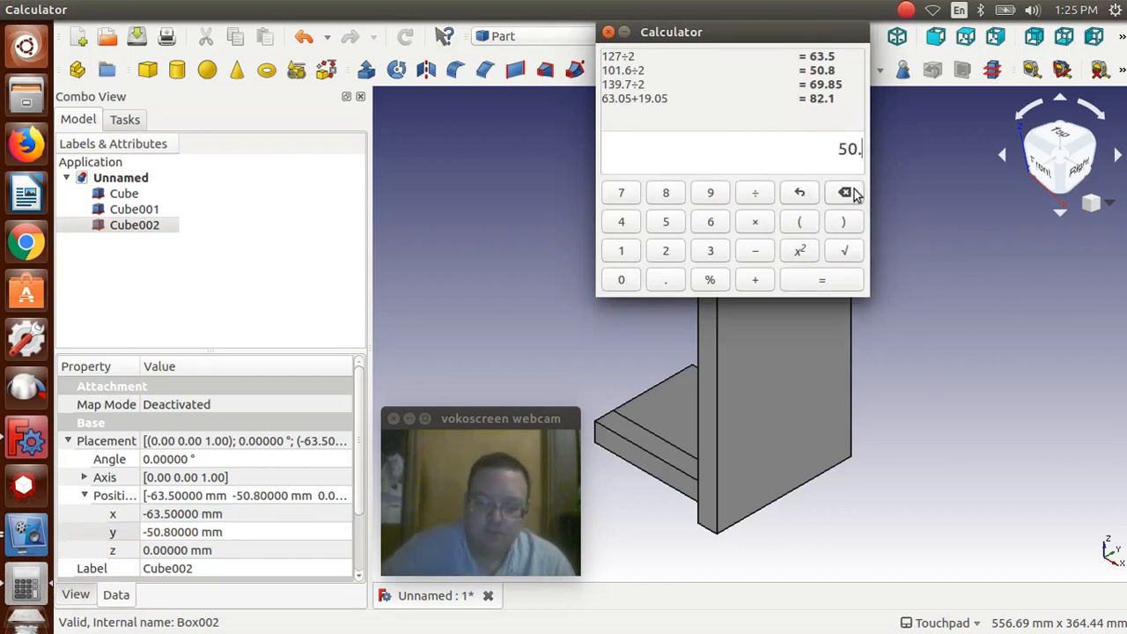
pyautogui.write('8')
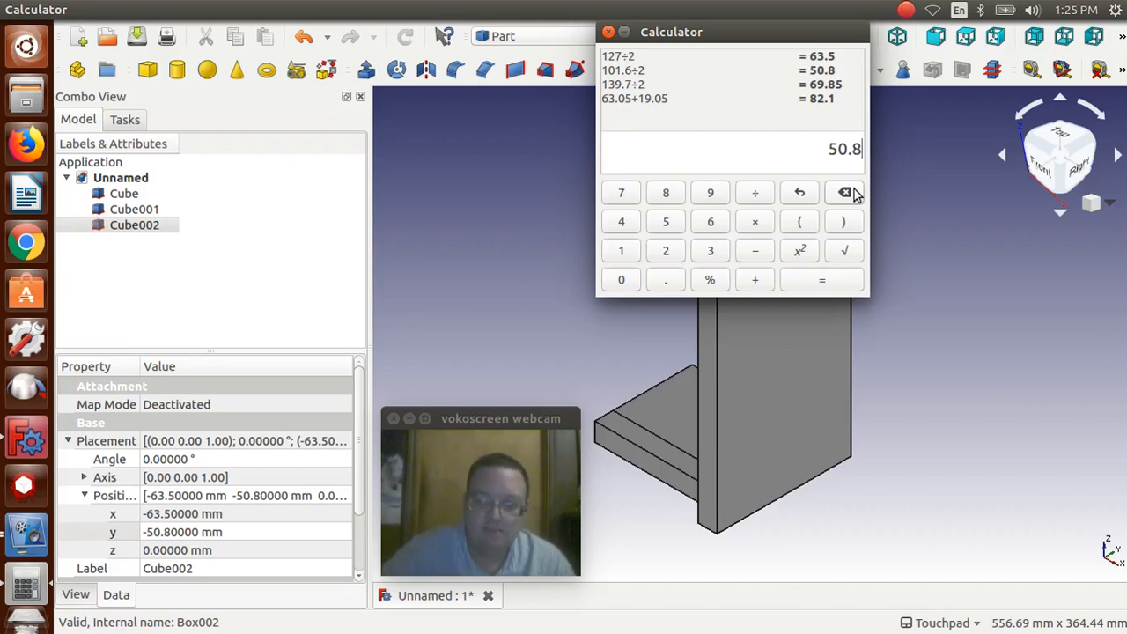
pyautogui.write('+')
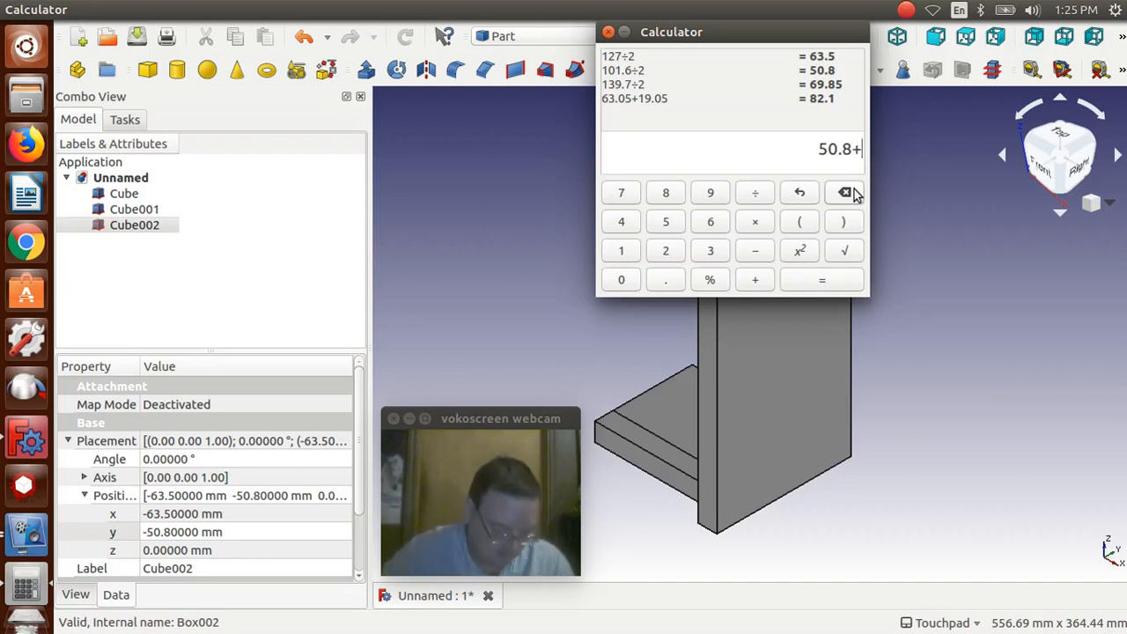
pyautogui.write('19.05')
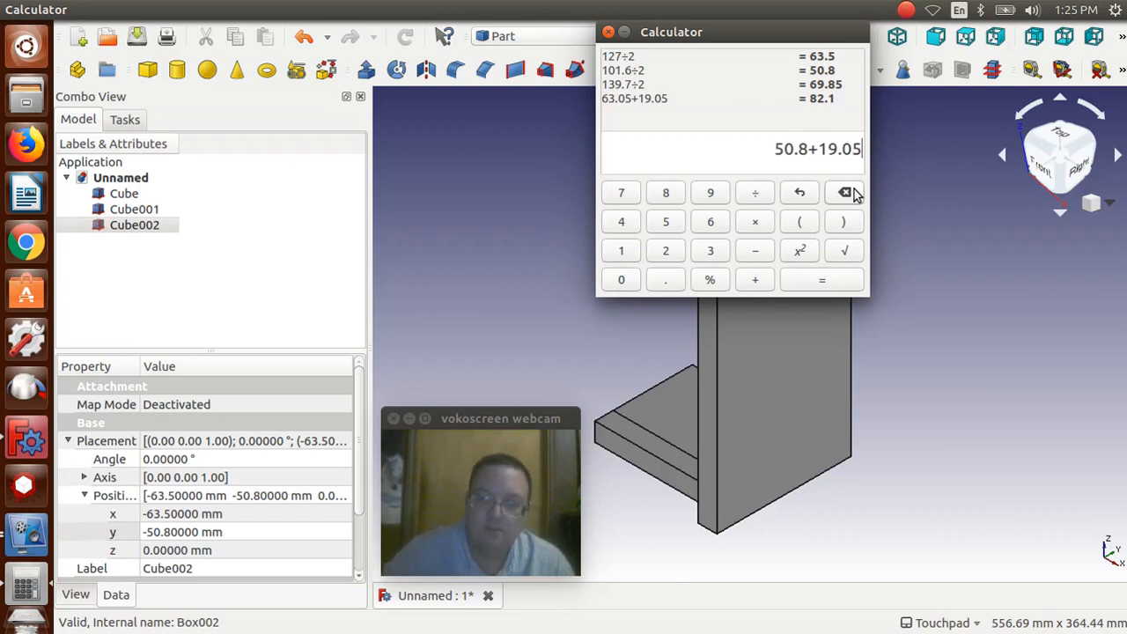
pyautogui.press('Return')
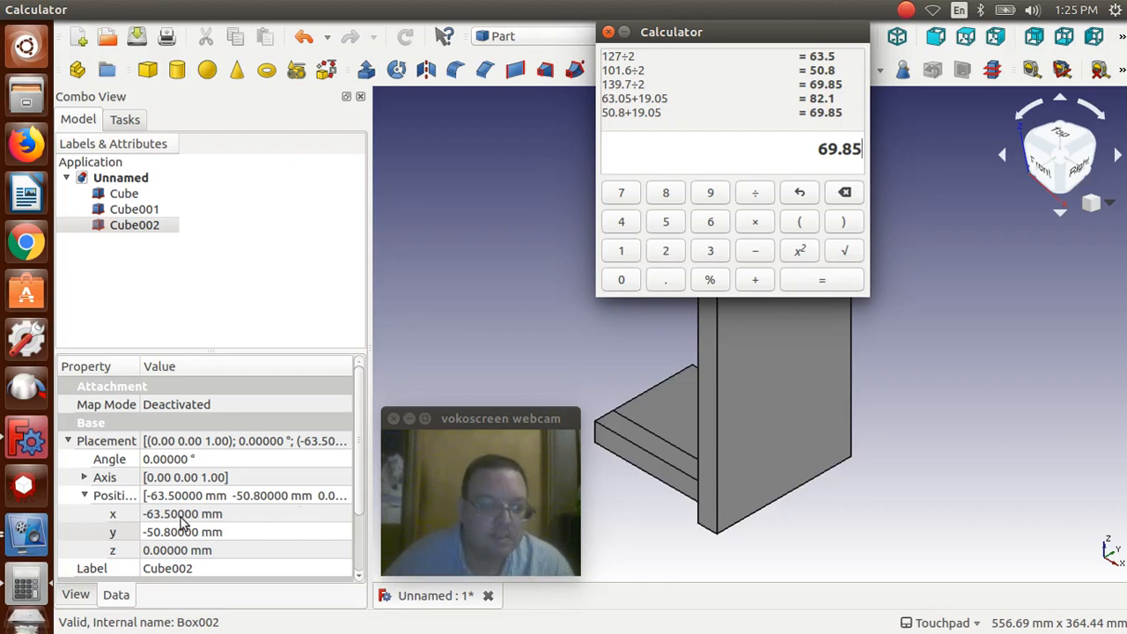
# Step: Return to FreeCAD and set the y position of Cube002 to -69.85 mm
pyautogui.doubleClick(180, 515)
pyautogui.click(176, 516)
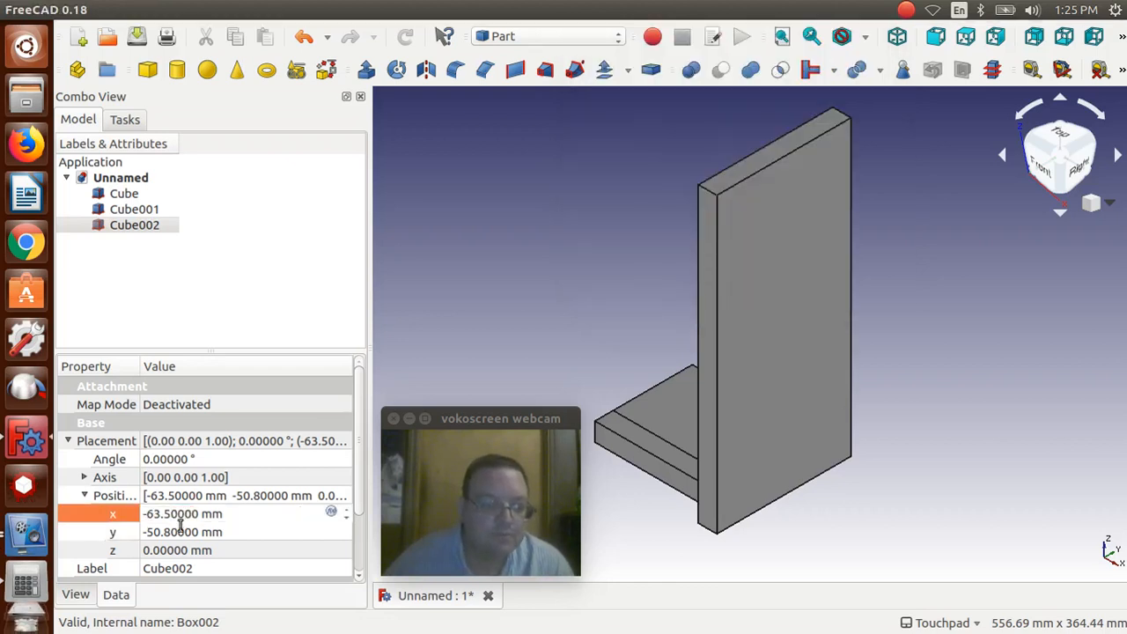
pyautogui.doubleClick(176, 533)
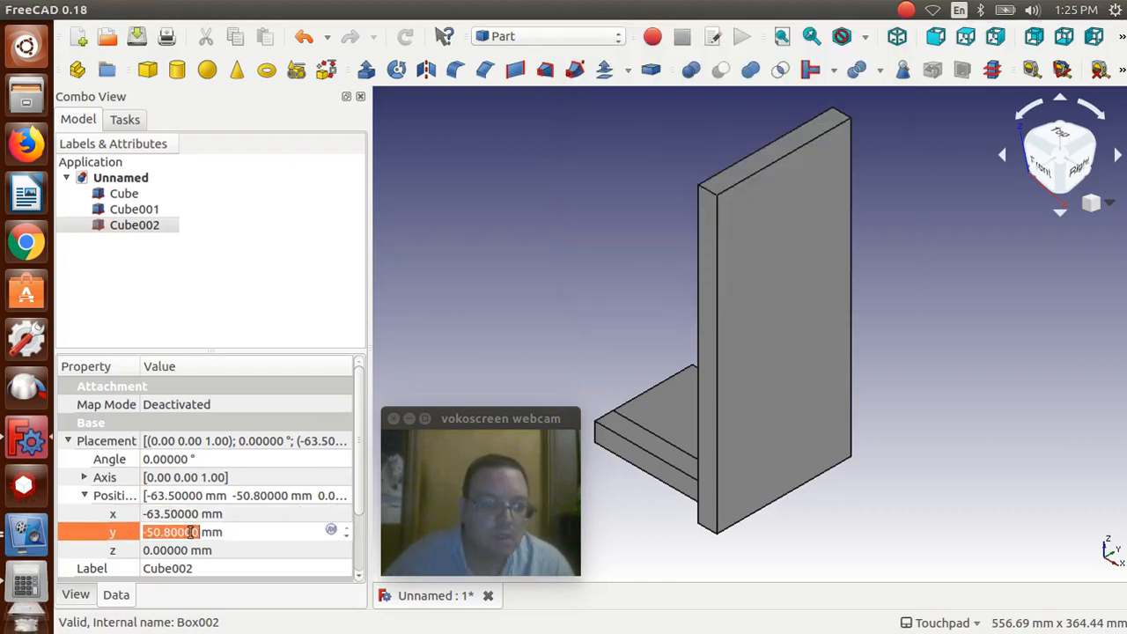
pyautogui.click(197, 532)
pyautogui.moveTo(197, 532); pyautogui.dragTo(146, 534)
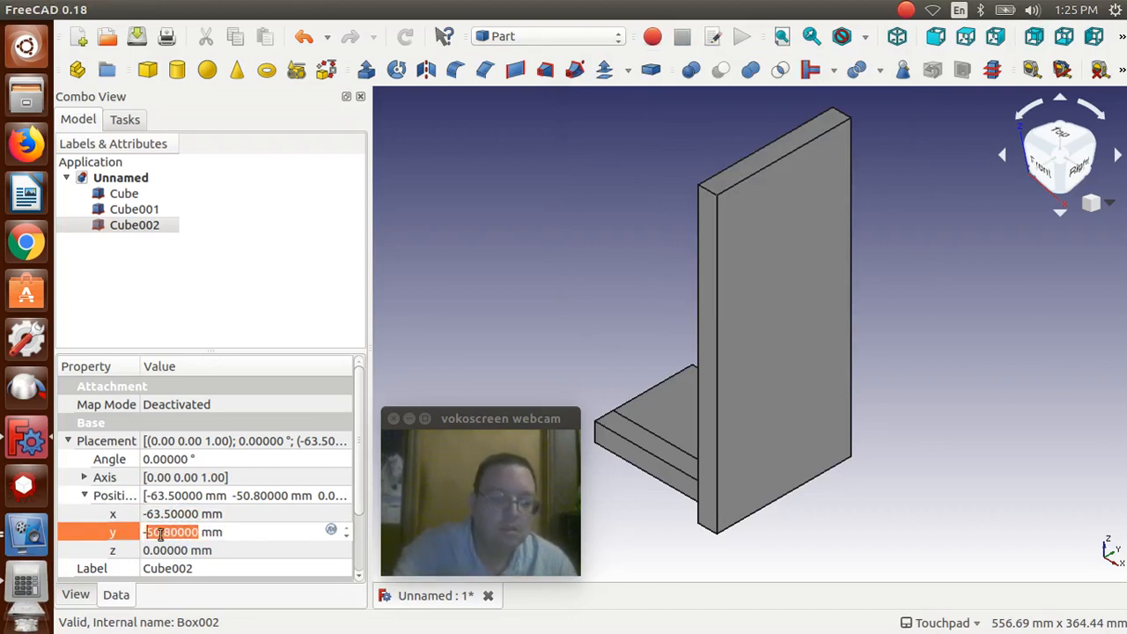
pyautogui.write('69.85')
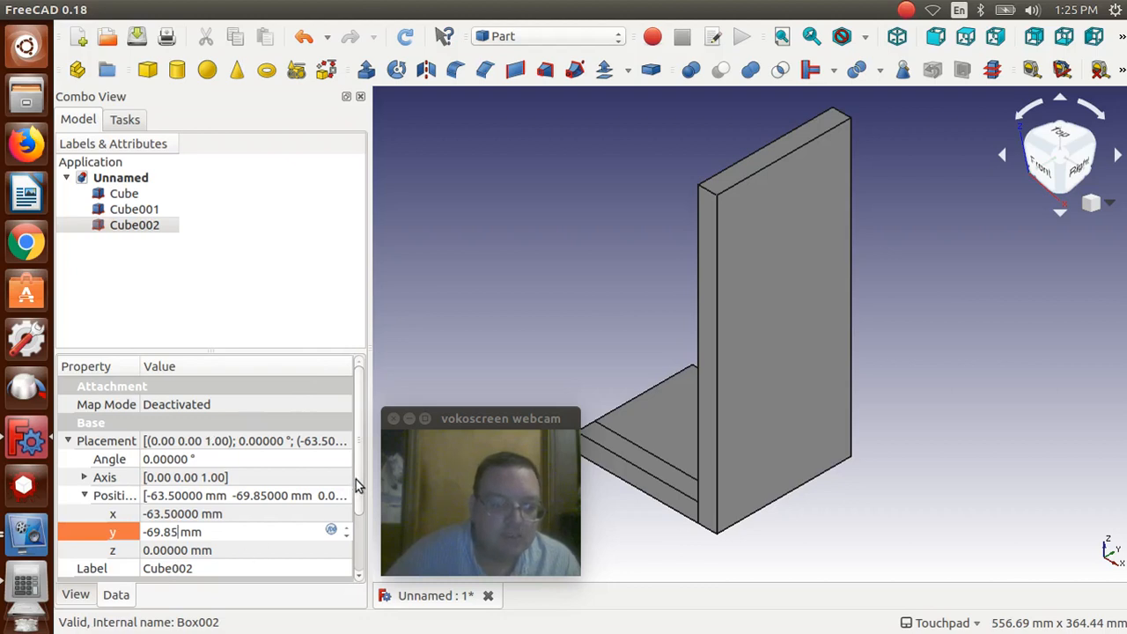
pyautogui.press('Return')
# Step: Set the height of Cube002 to 304.8 mm and clear the selection
pyautogui.scroll(-2, 357, 506)
pyautogui.click(217, 567)
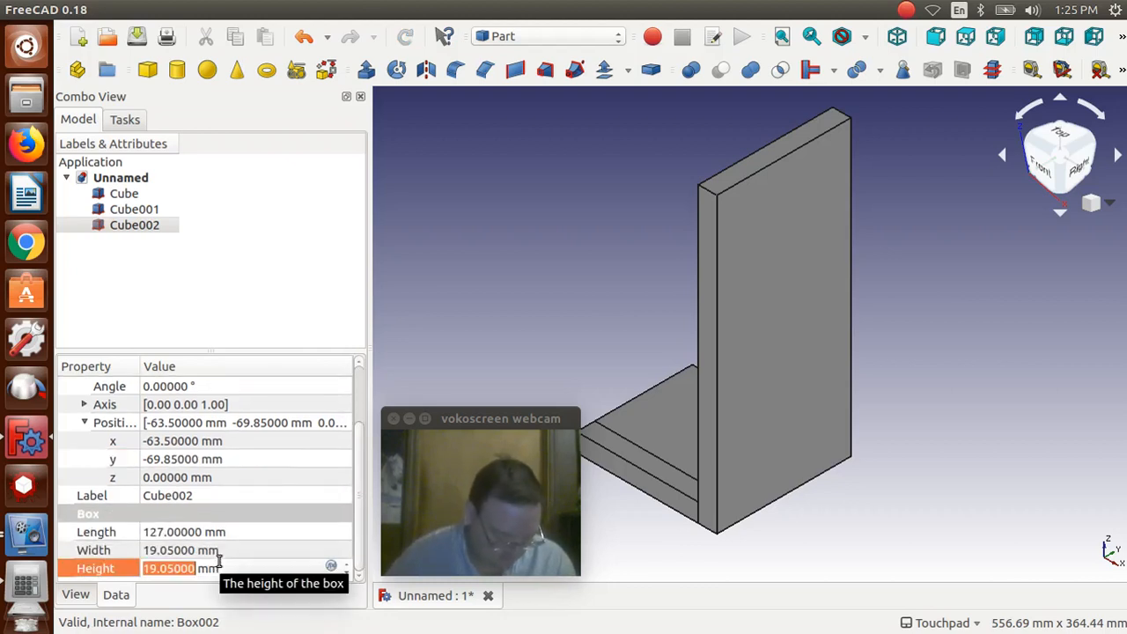
pyautogui.write('30')
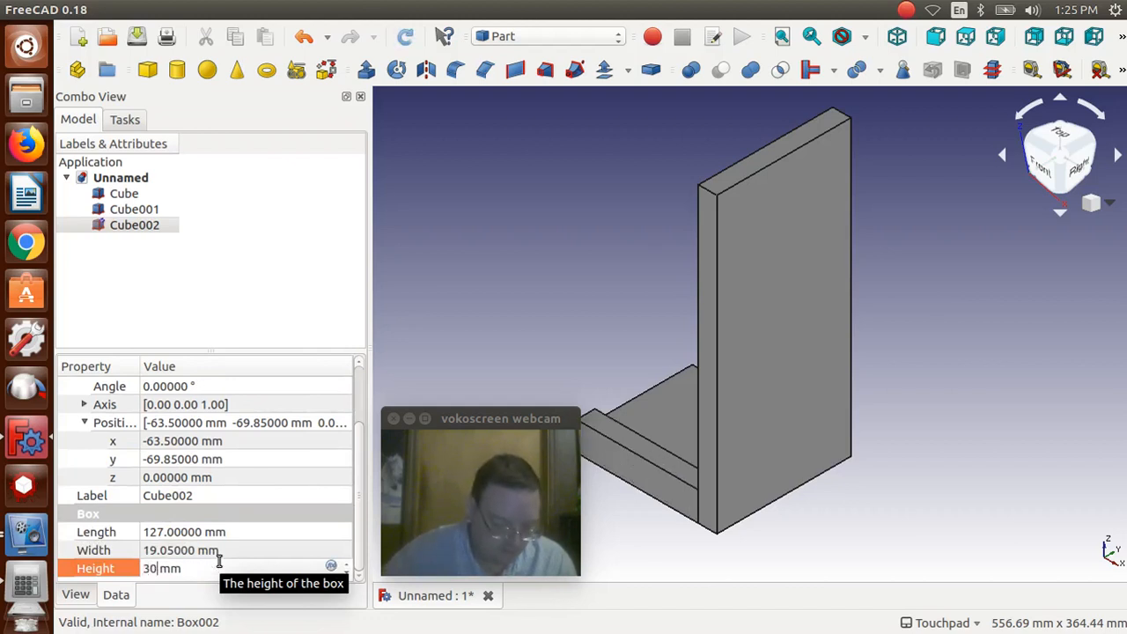
pyautogui.write('4.8')
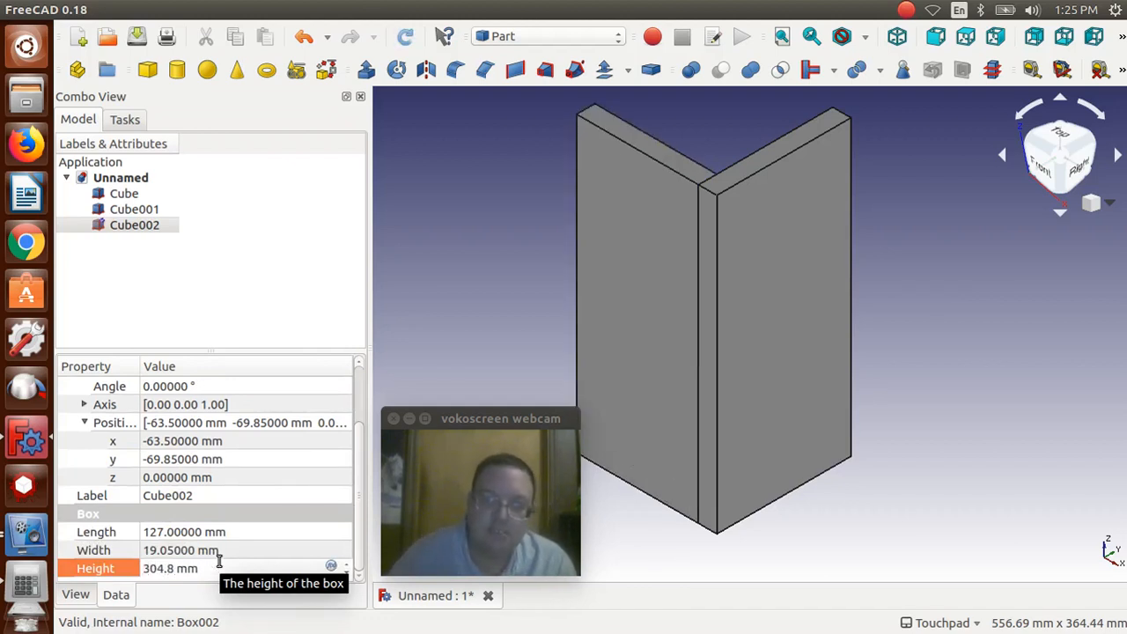
pyautogui.press('Return')
pyautogui.click(499, 227)
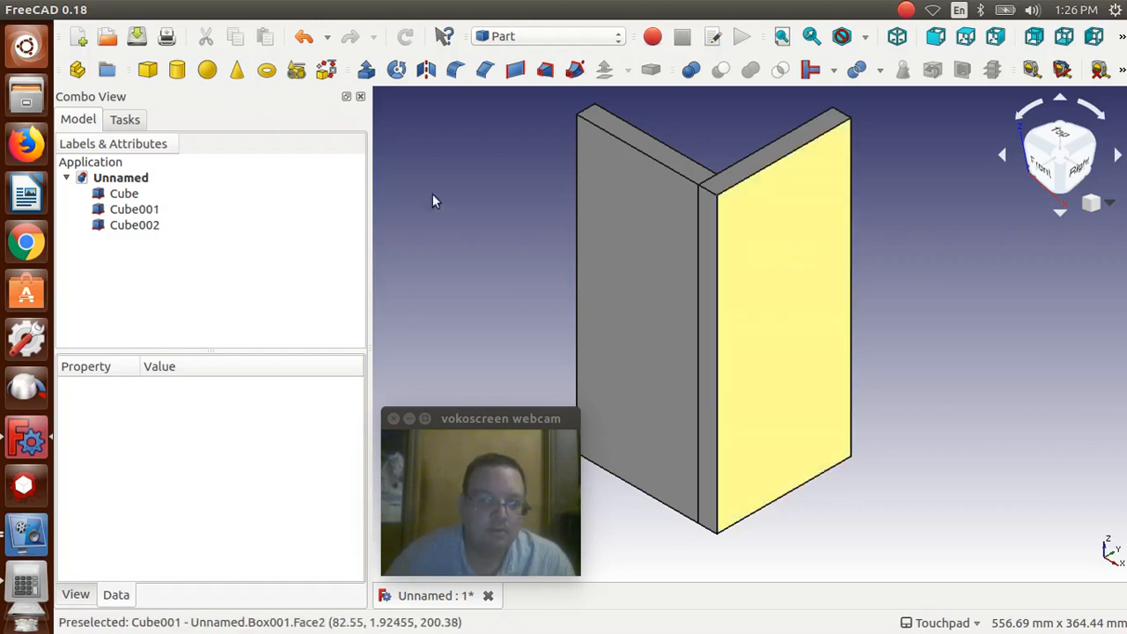
# Step: Duplicate the end panel Cube001 in place and expand the copy's placement to show its position coordinates
pyautogui.click(153, 210)
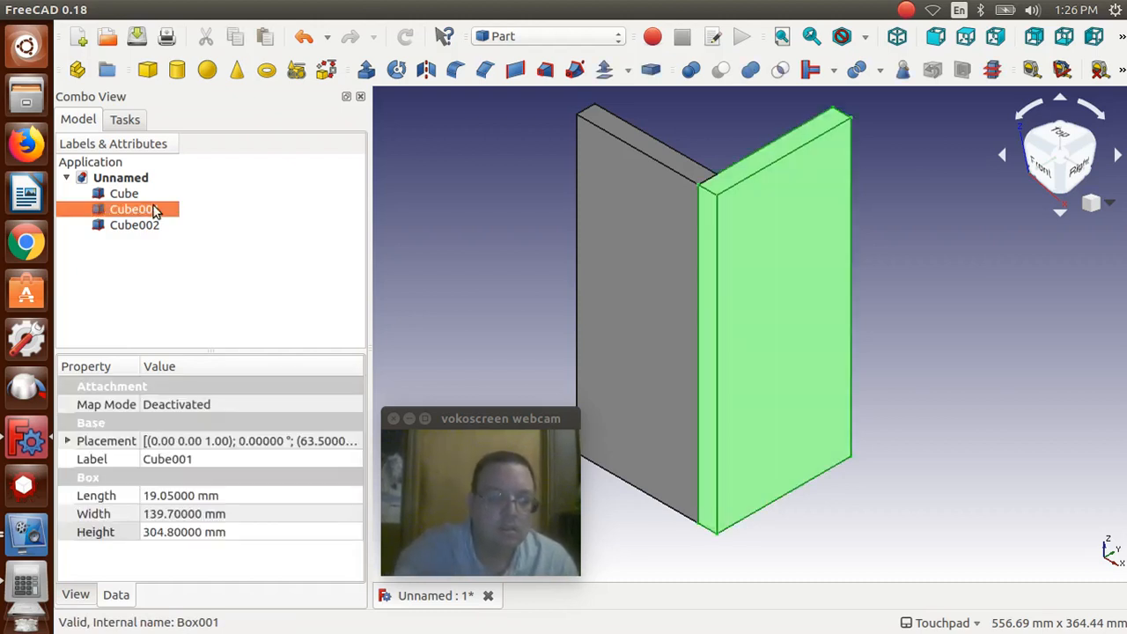
pyautogui.hotkey('ctrl', 'c')
pyautogui.hotkey('ctrl', 'v')
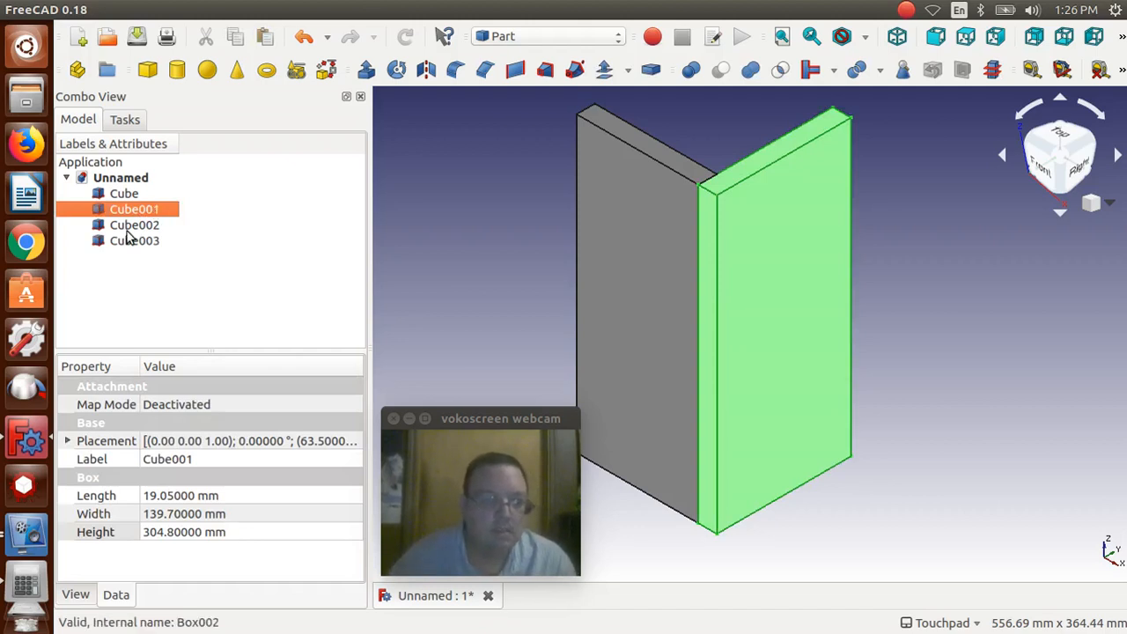
pyautogui.click(125, 241)
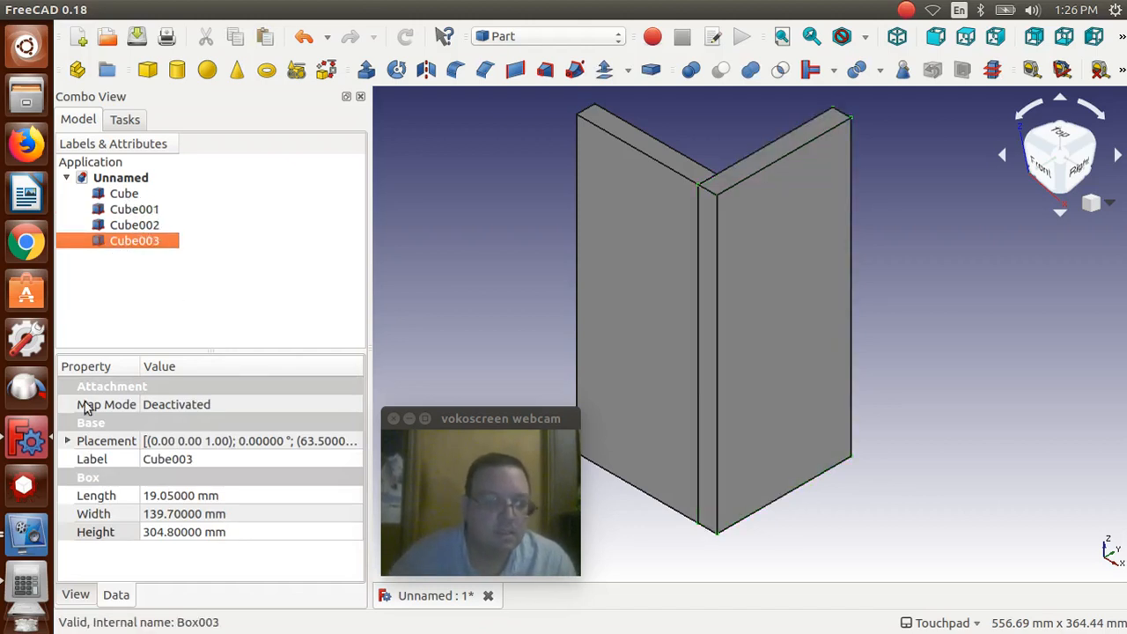
pyautogui.click(68, 440)
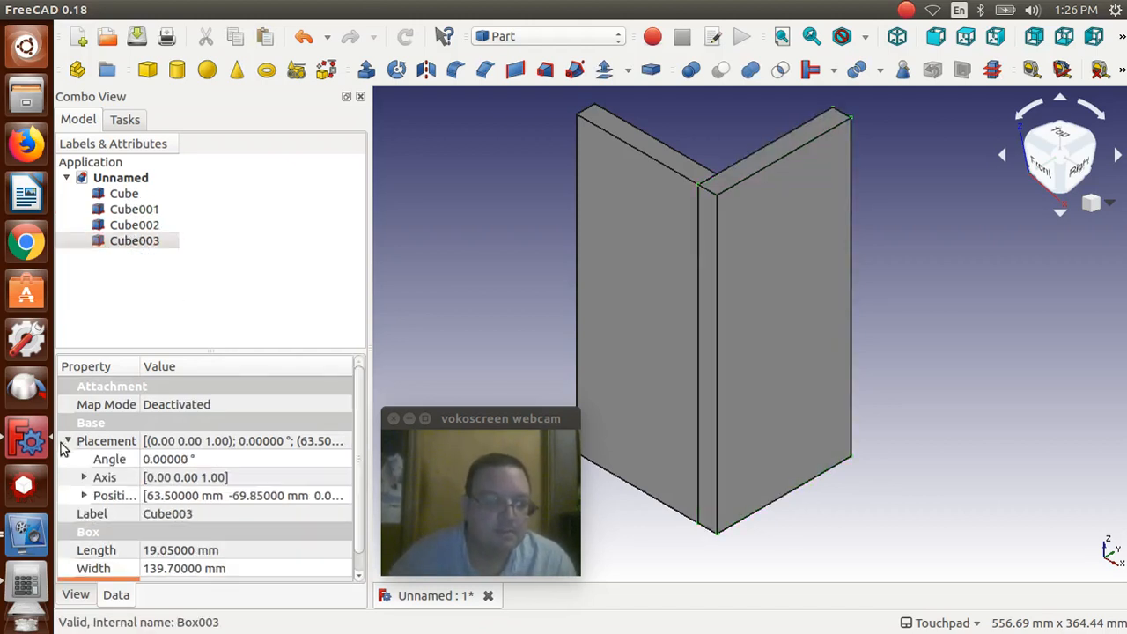
pyautogui.click(84, 495)
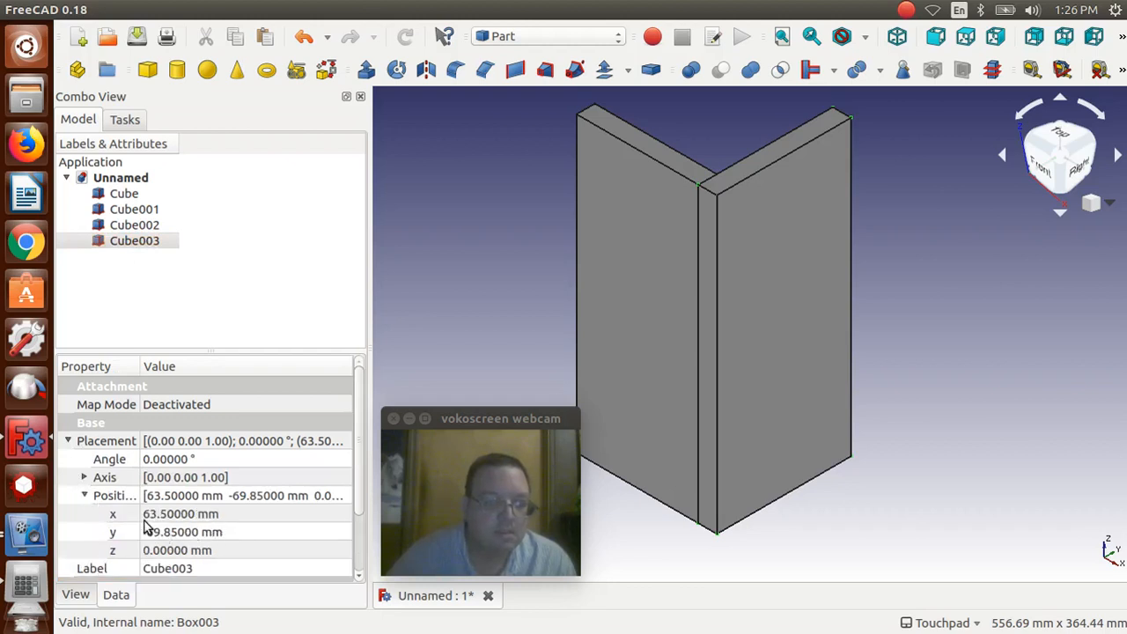
# Step: Check the 63.05+19.05 result in Calculator, set the x position of Cube003 to -82.1 mm and clear the selection
pyautogui.click(144, 516)
pyautogui.click(145, 520)
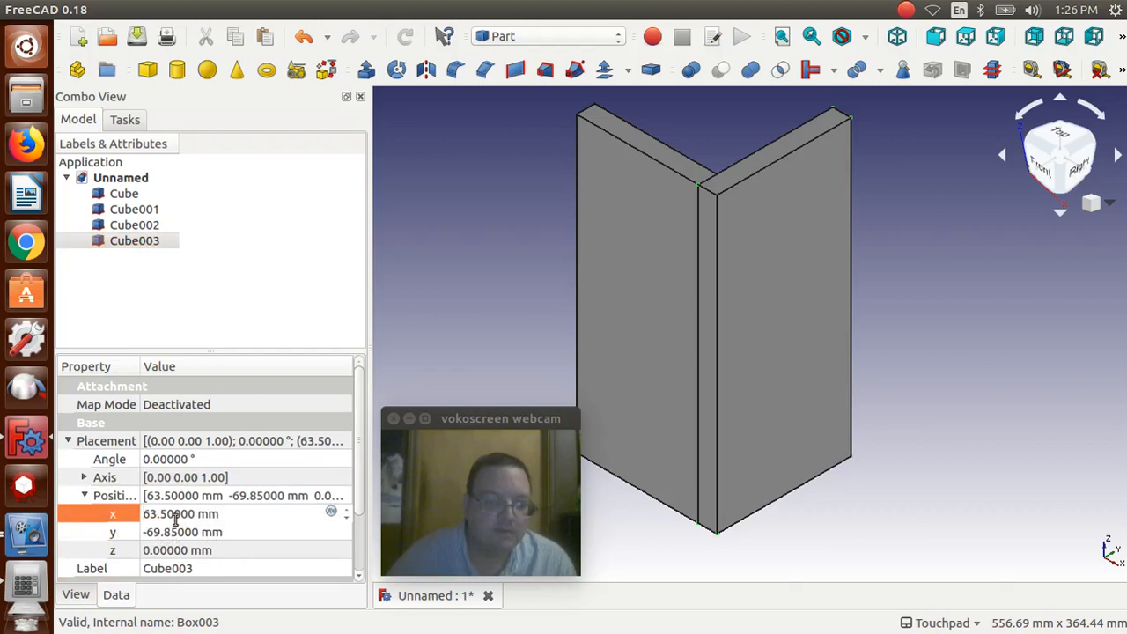
pyautogui.click(27, 585)
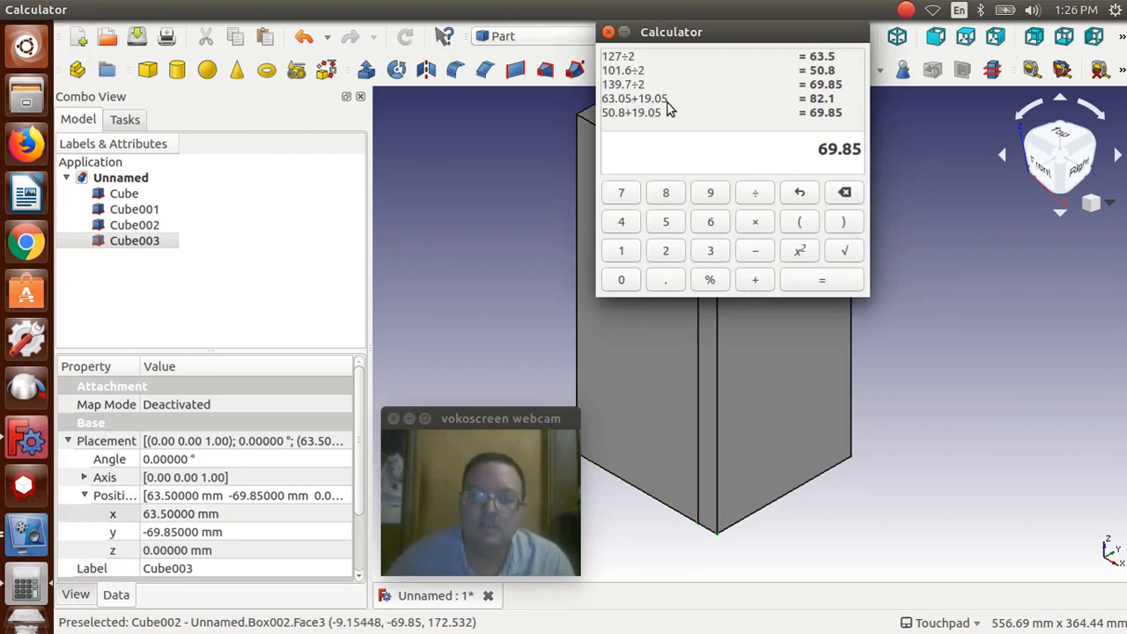
pyautogui.click(148, 519)
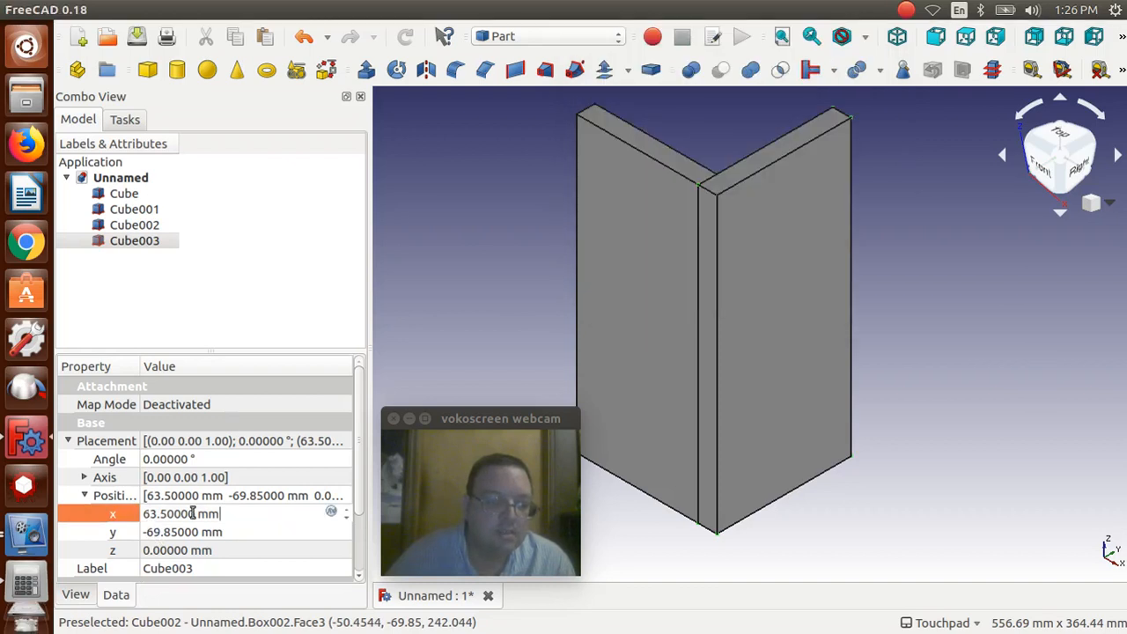
pyautogui.moveTo(192, 514); pyautogui.dragTo(141, 515)
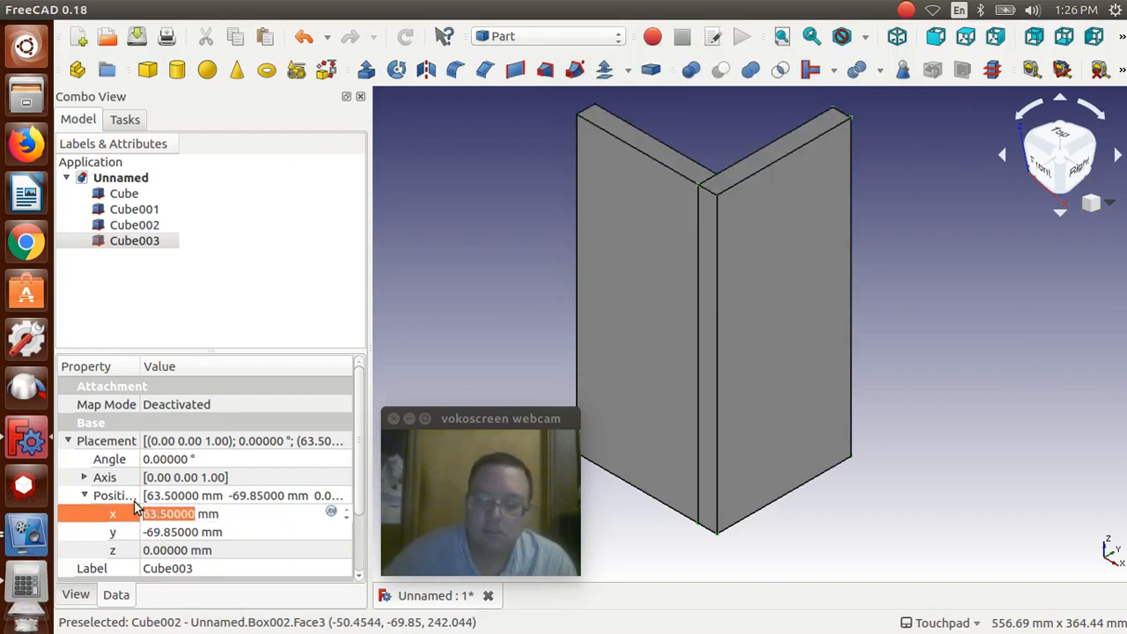
pyautogui.press('BackSpace')
pyautogui.write('-82.1')
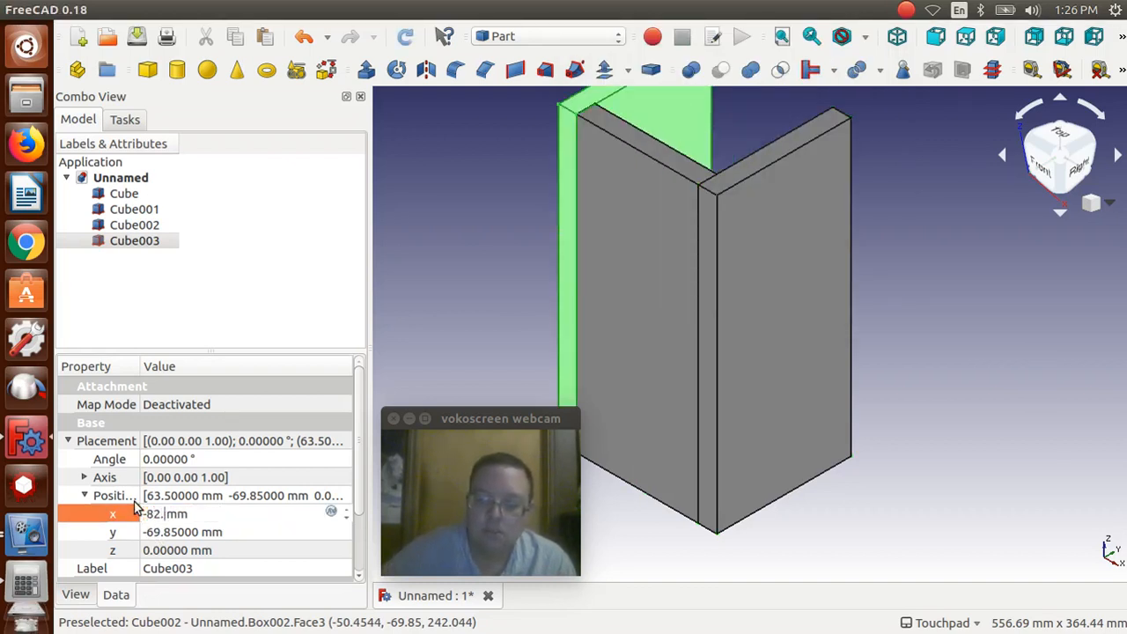
pyautogui.press('Return')
pyautogui.click(436, 274)
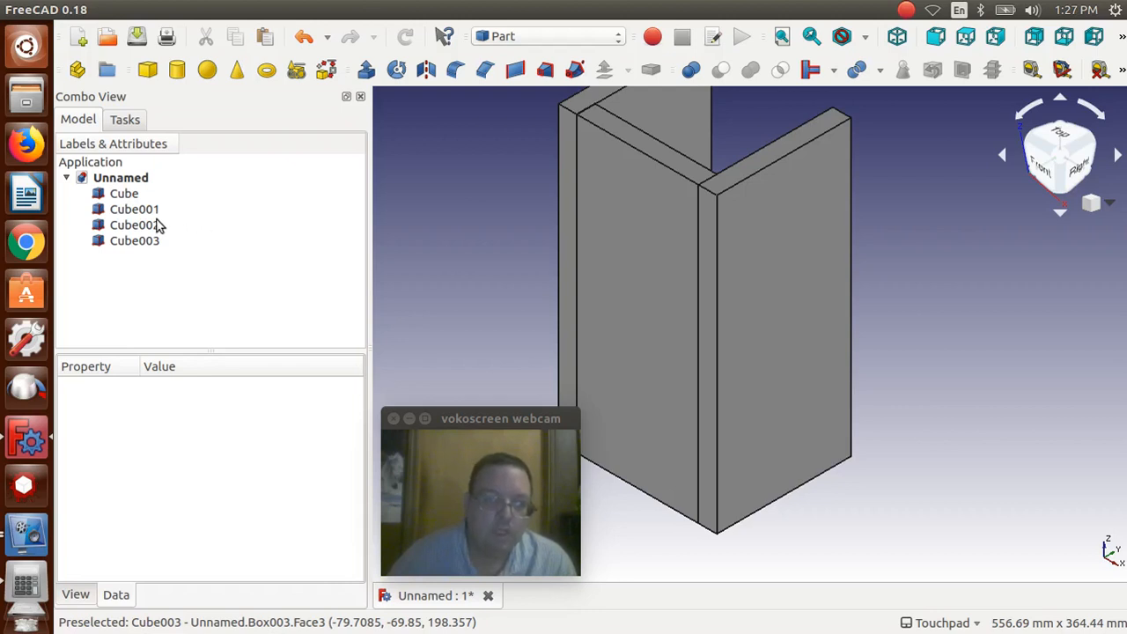
# Step: Duplicate the original base cube in place once more by copying and pasting it
pyautogui.click(130, 224)
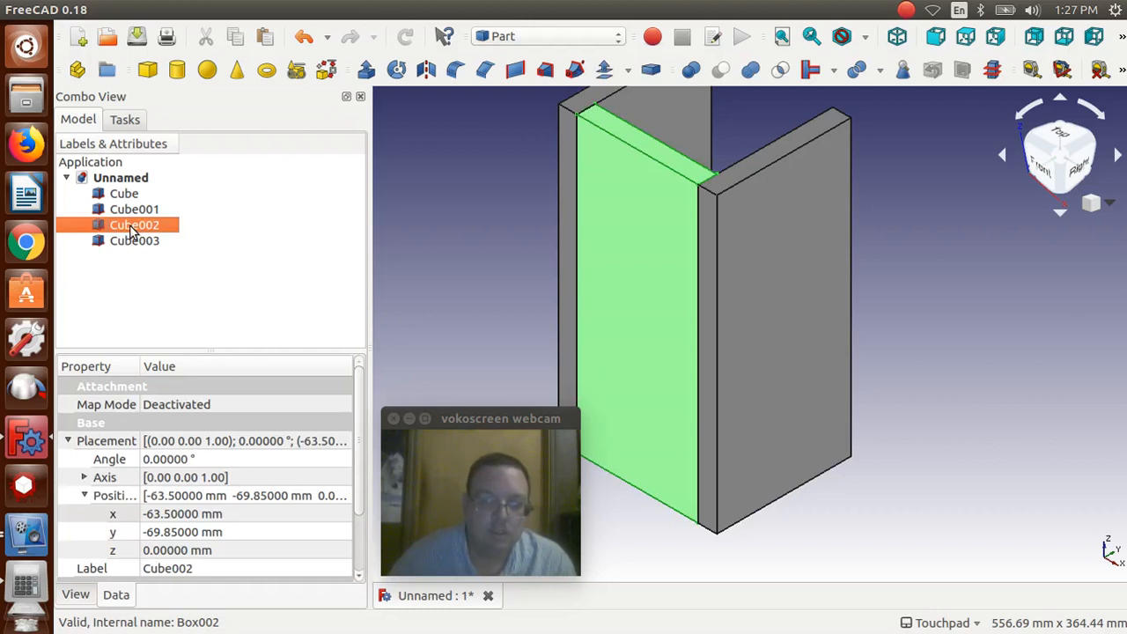
pyautogui.click(494, 228)
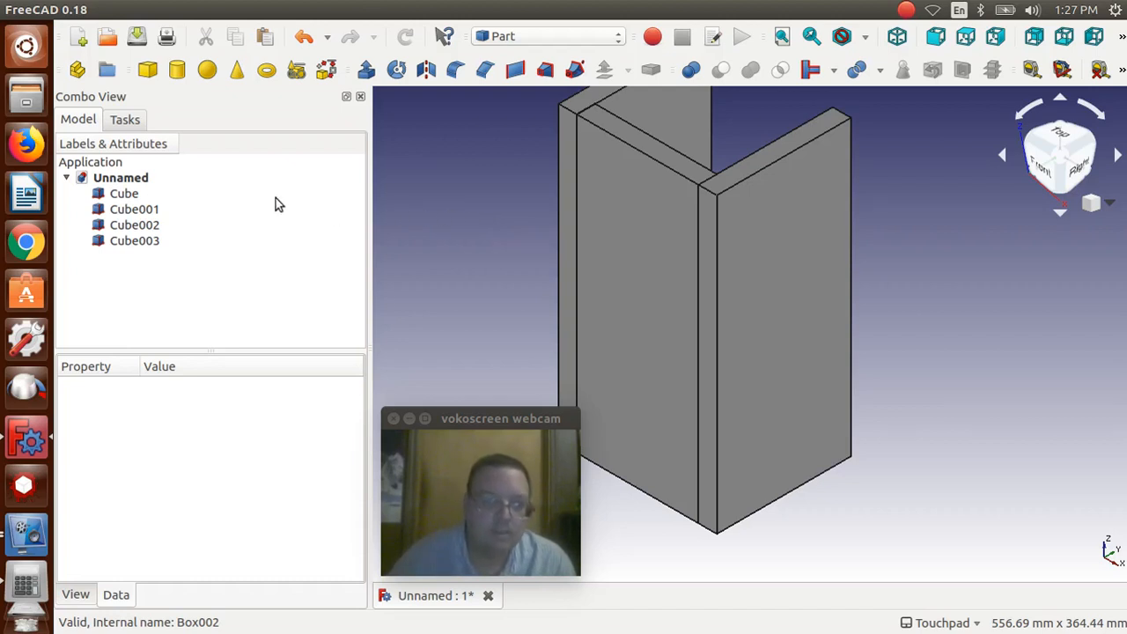
pyautogui.click(126, 194)
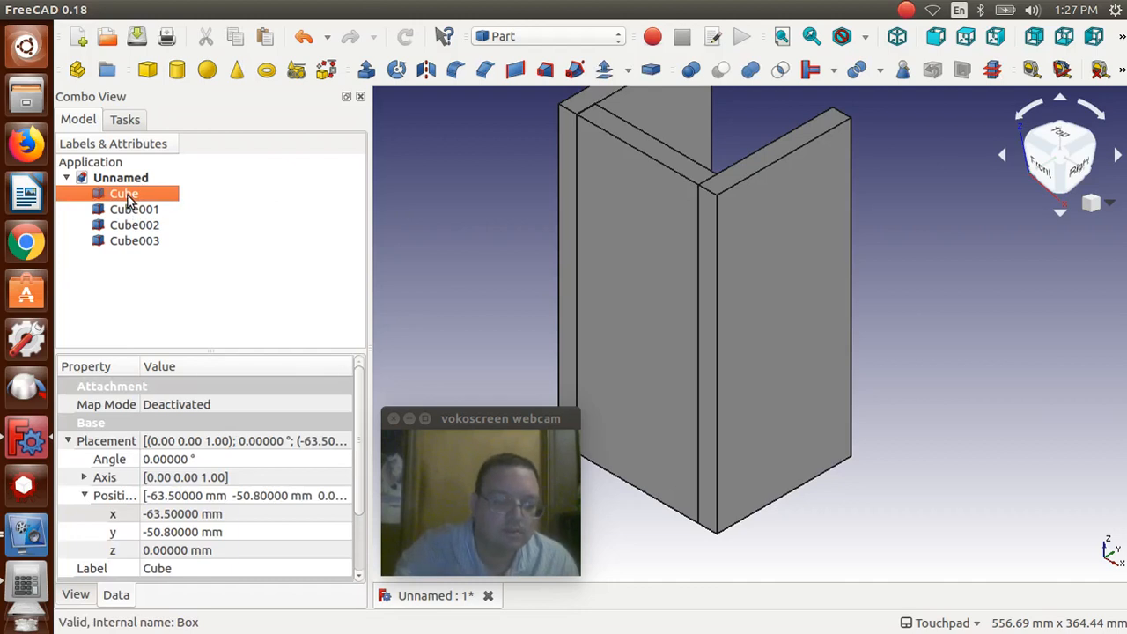
pyautogui.hotkey('ctrl', 'c')
pyautogui.hotkey('ctrl', 'v')
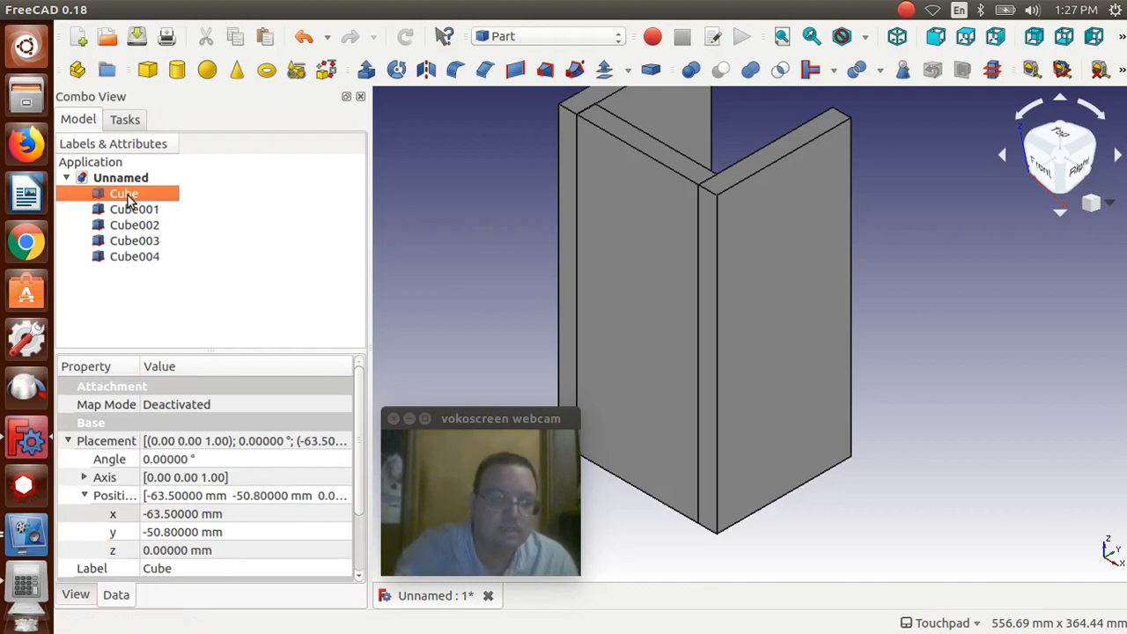
# Step: Set the length of the newly pasted base copy Cube004 to 215.9 mm
pyautogui.click(116, 262)
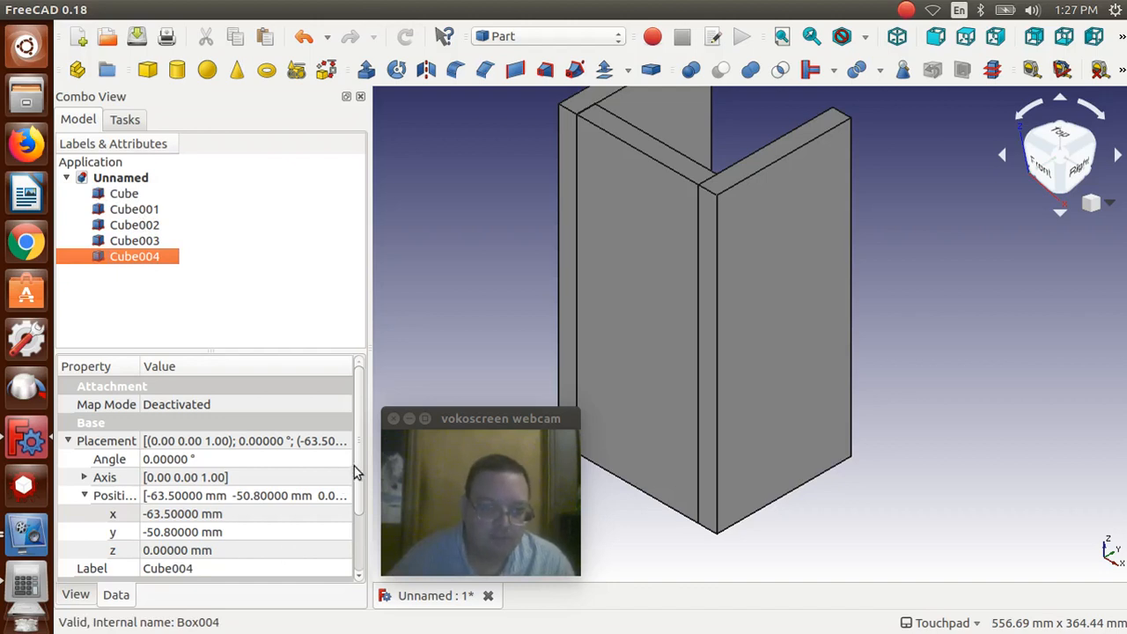
pyautogui.moveTo(359, 458); pyautogui.dragTo(352, 571)
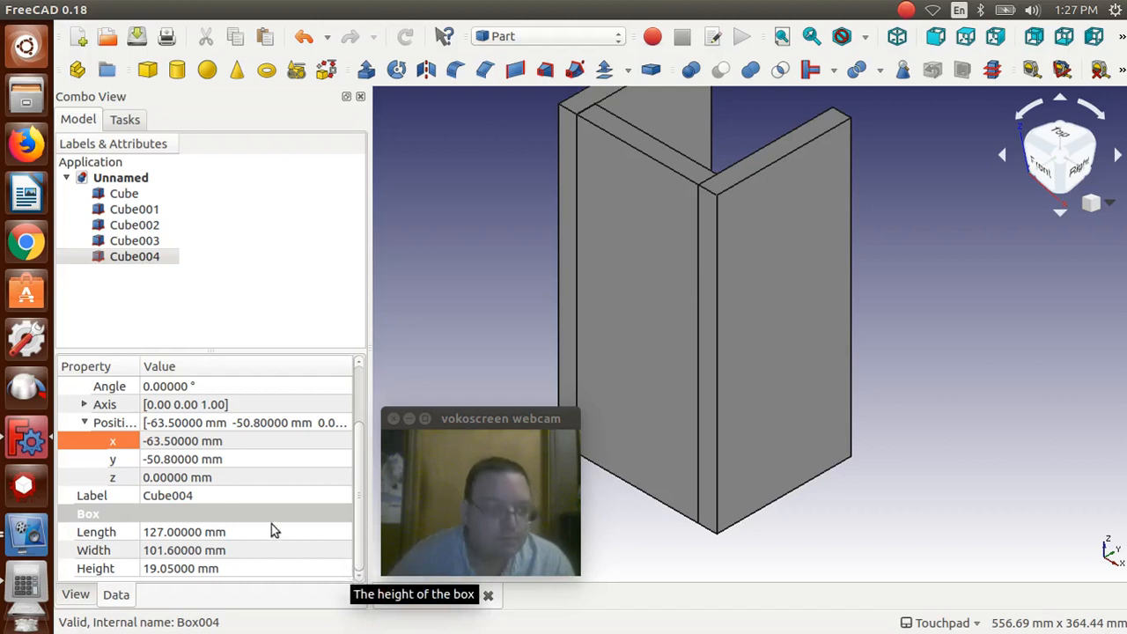
pyautogui.click(204, 533)
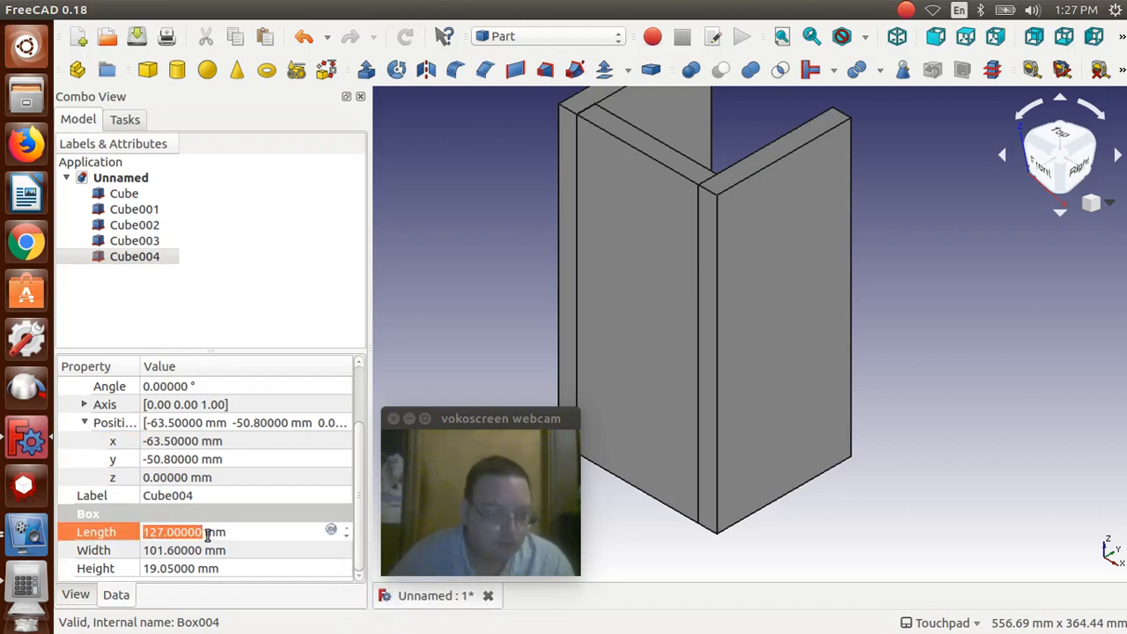
pyautogui.write('215')
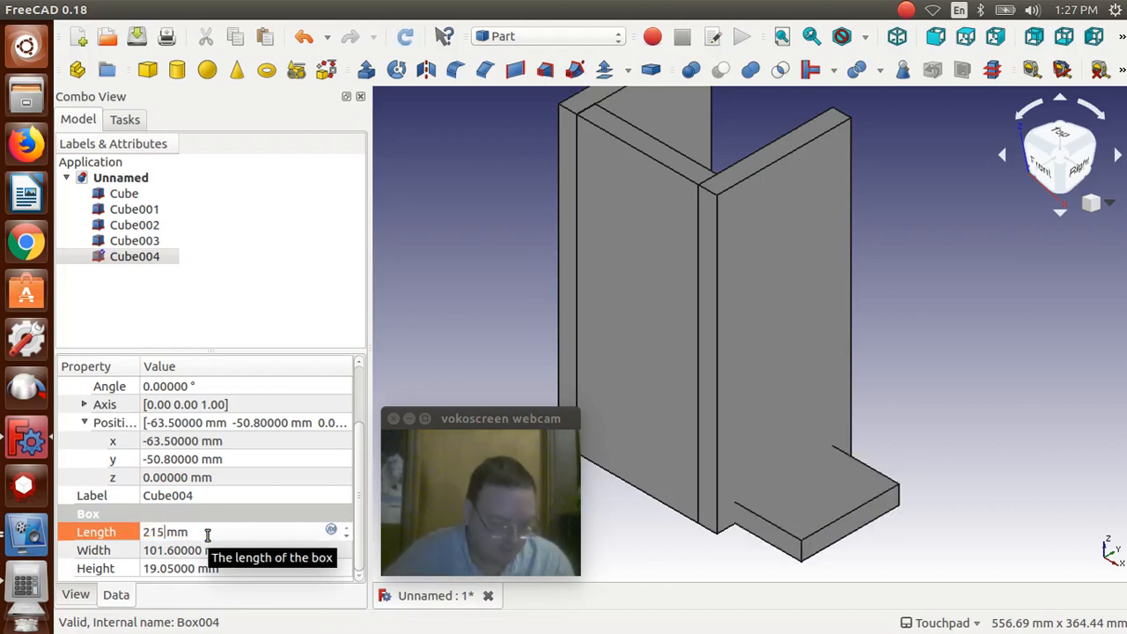
pyautogui.write('.9')
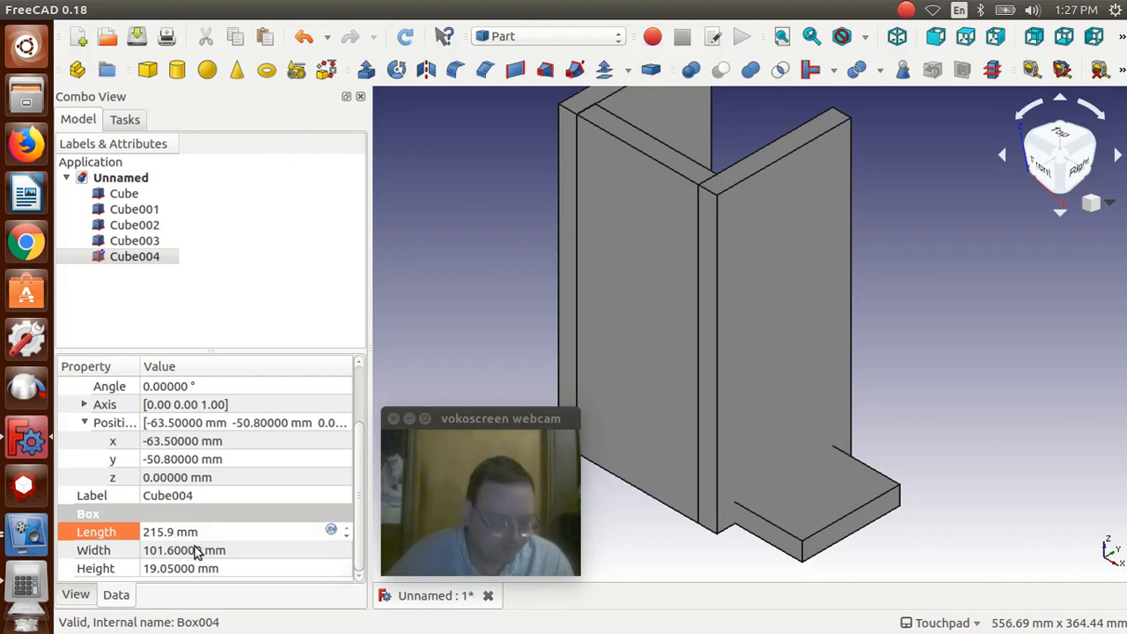
# Step: Set the width of Cube004 to 190.5 mm
pyautogui.click(199, 551)
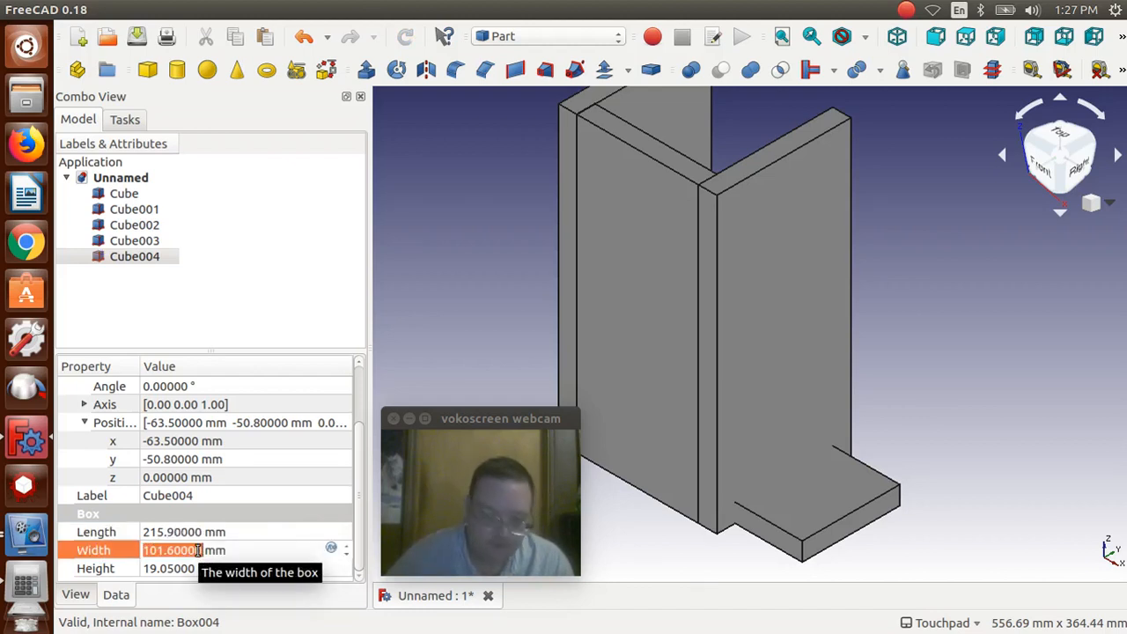
pyautogui.write('7')
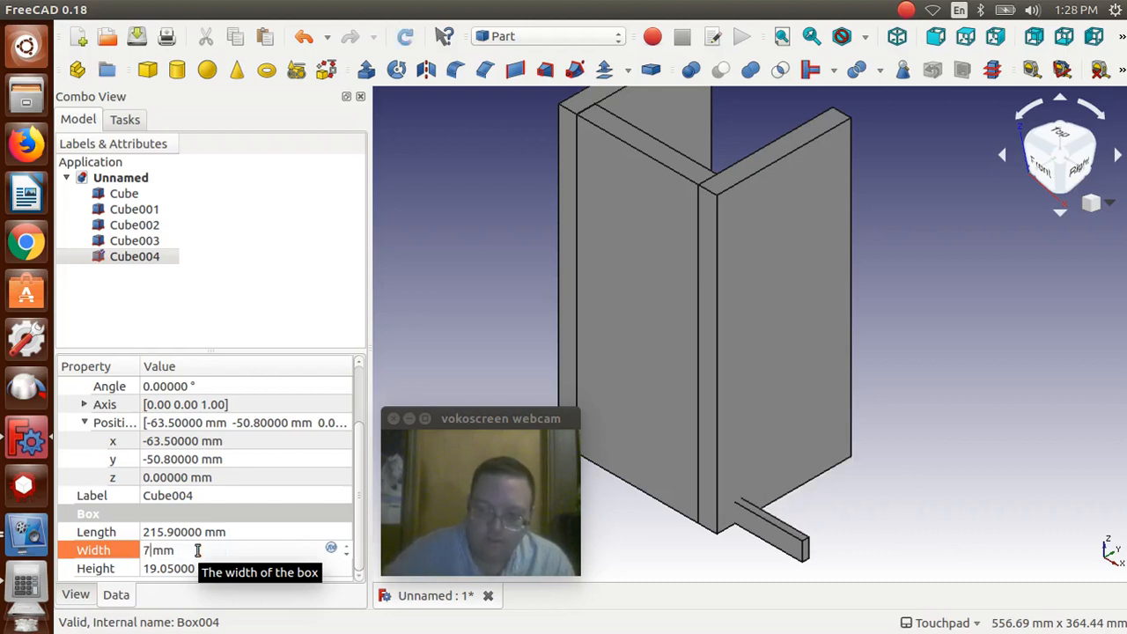
pyautogui.press('BackSpace')
pyautogui.write('190')
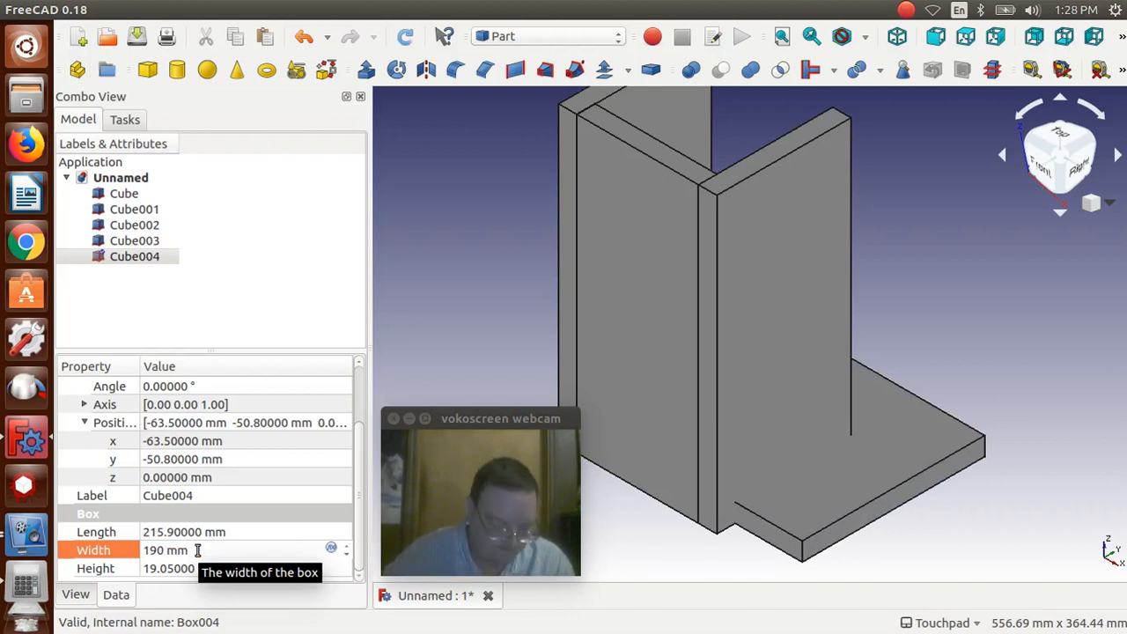
pyautogui.write('.5')
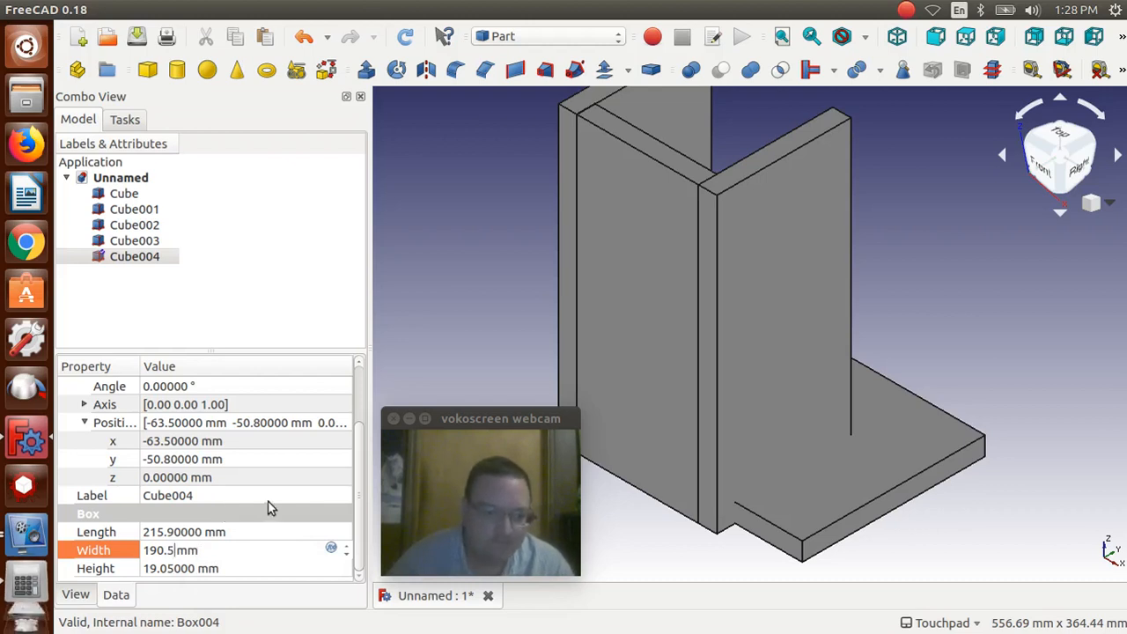
pyautogui.press('Return')
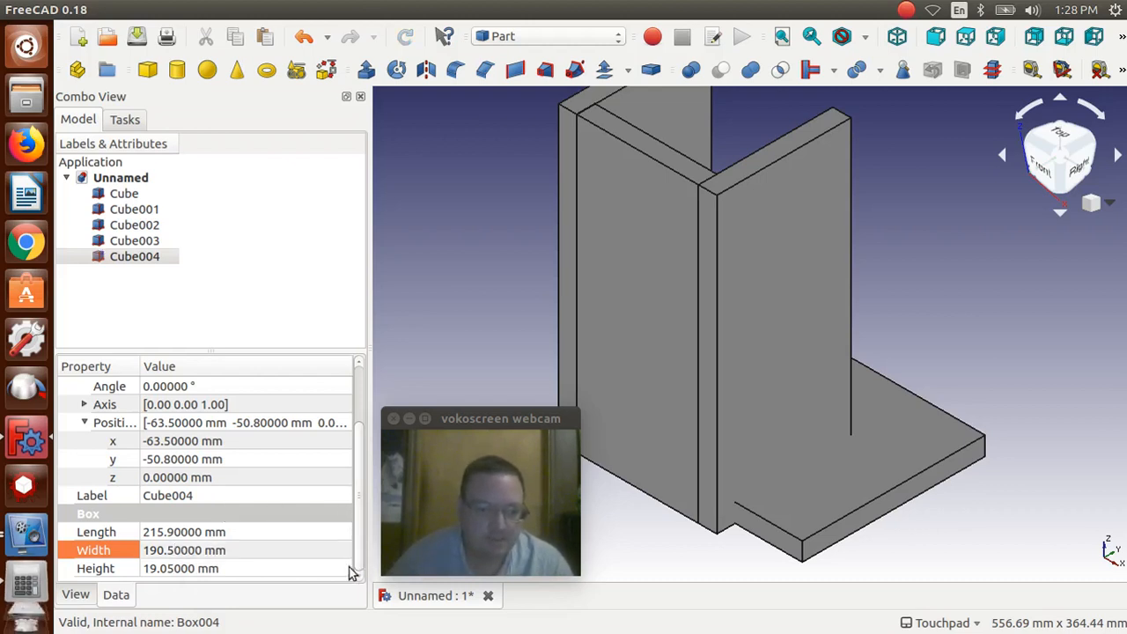
# Step: Compute 215.9÷2 in Calculator and set the x position of Cube004 to -107.95 mm
pyautogui.click(25, 588)
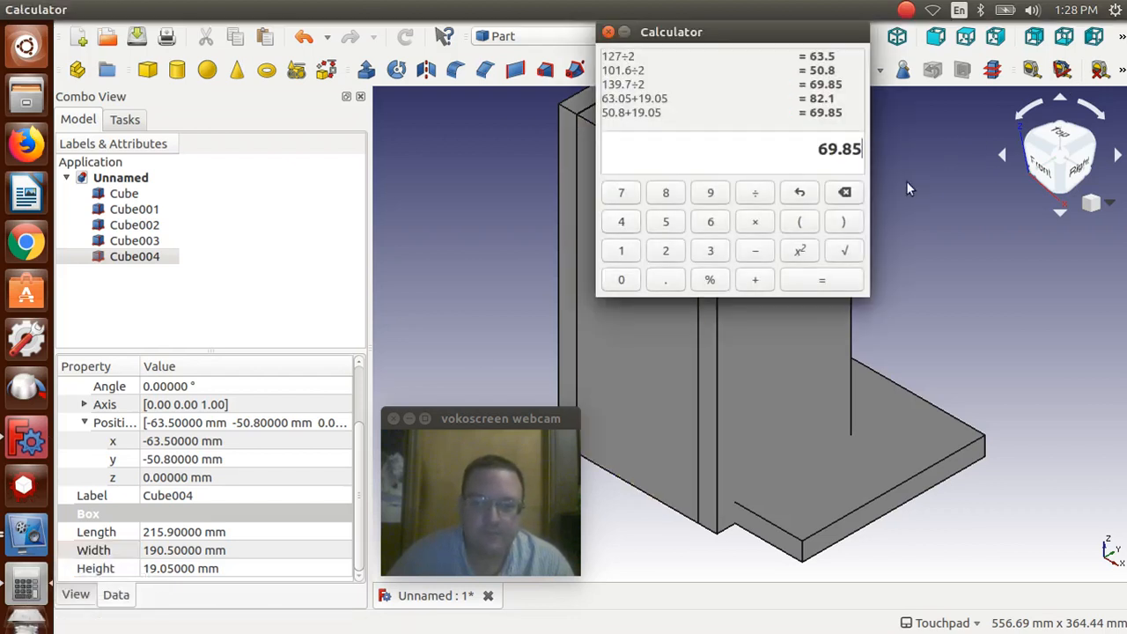
pyautogui.click(845, 192)
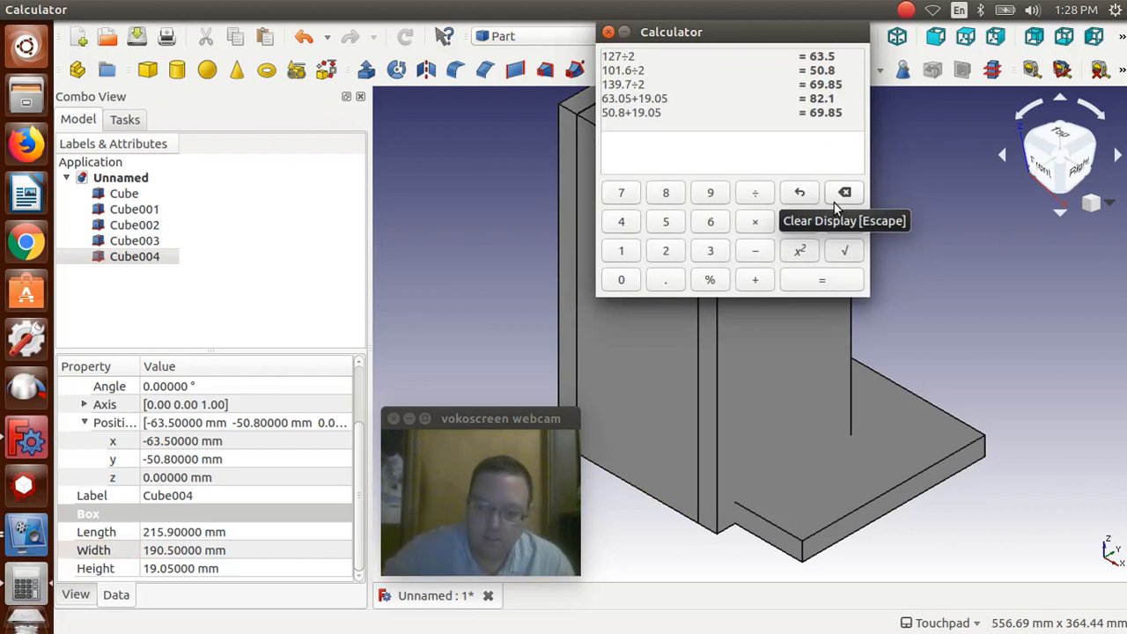
pyautogui.write('215')
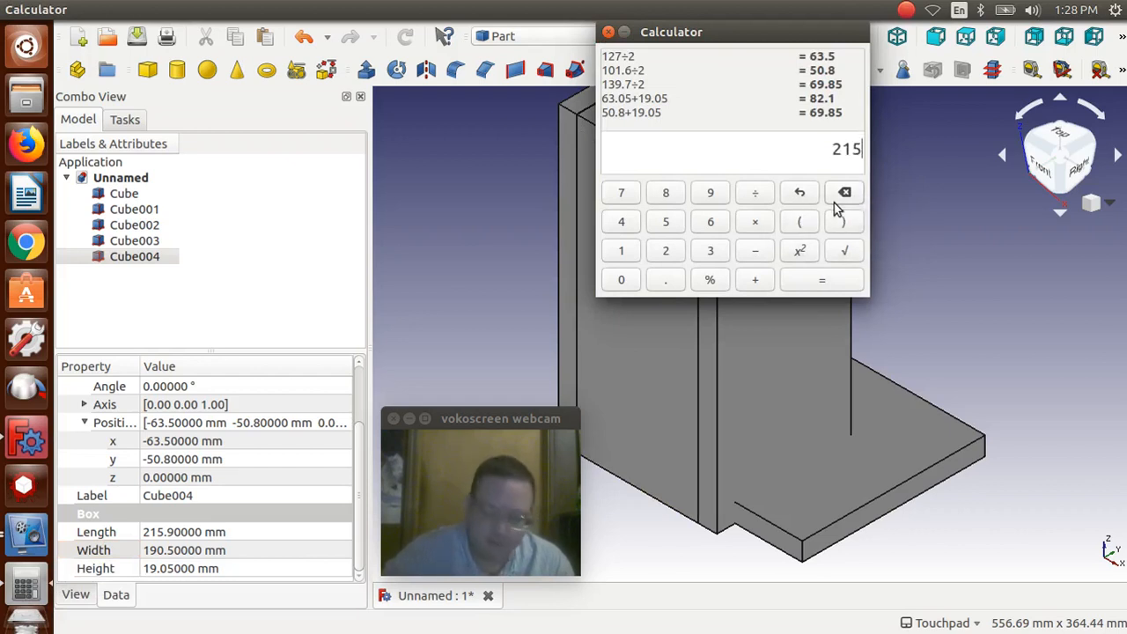
pyautogui.write('.9/2')
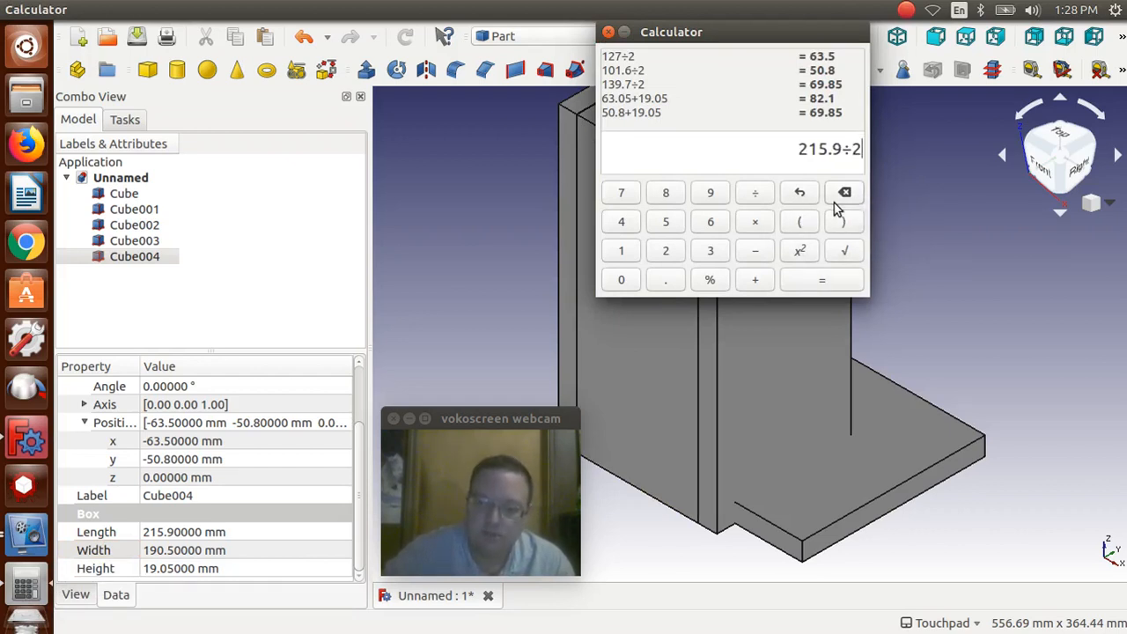
pyautogui.press('Return')
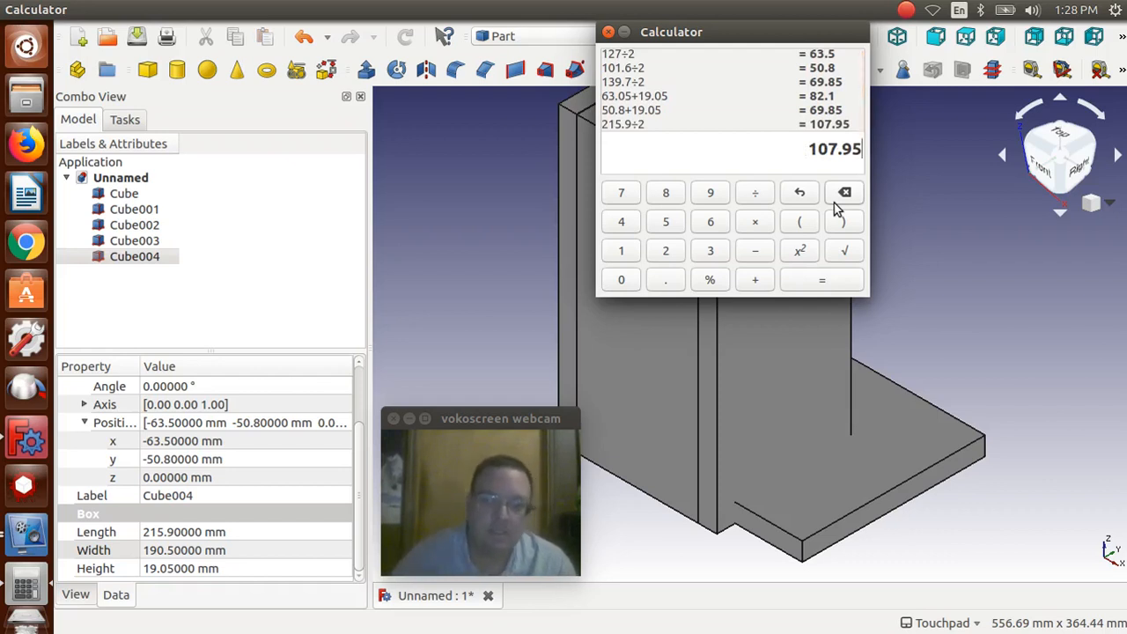
pyautogui.doubleClick(184, 441)
pyautogui.moveTo(203, 442); pyautogui.dragTo(151, 440)
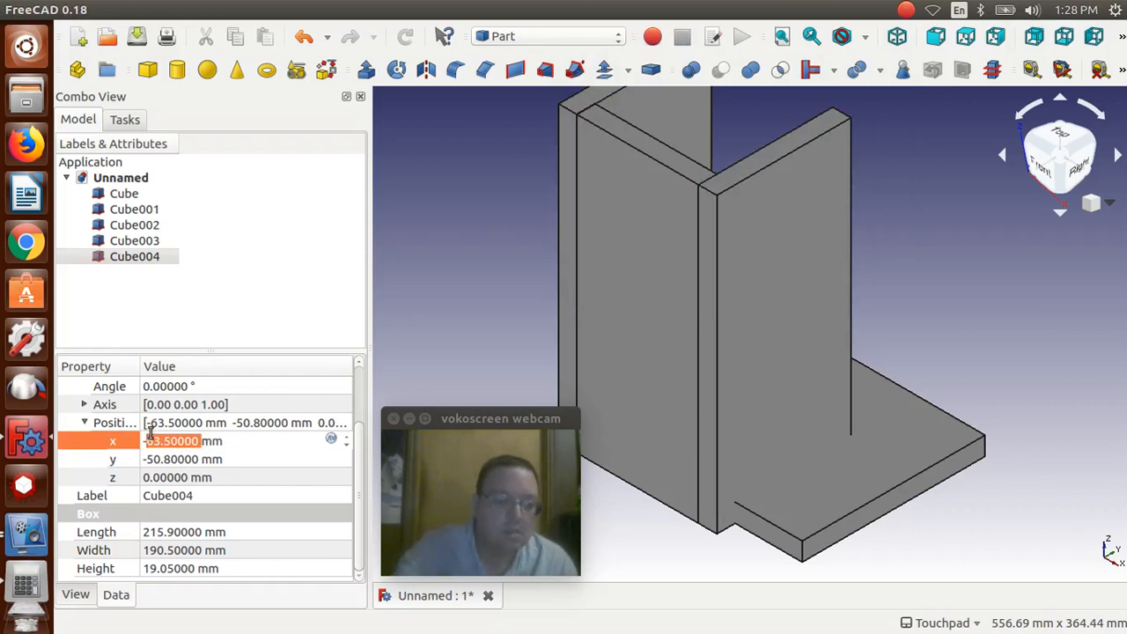
pyautogui.hotkey('ctrl', 'v')
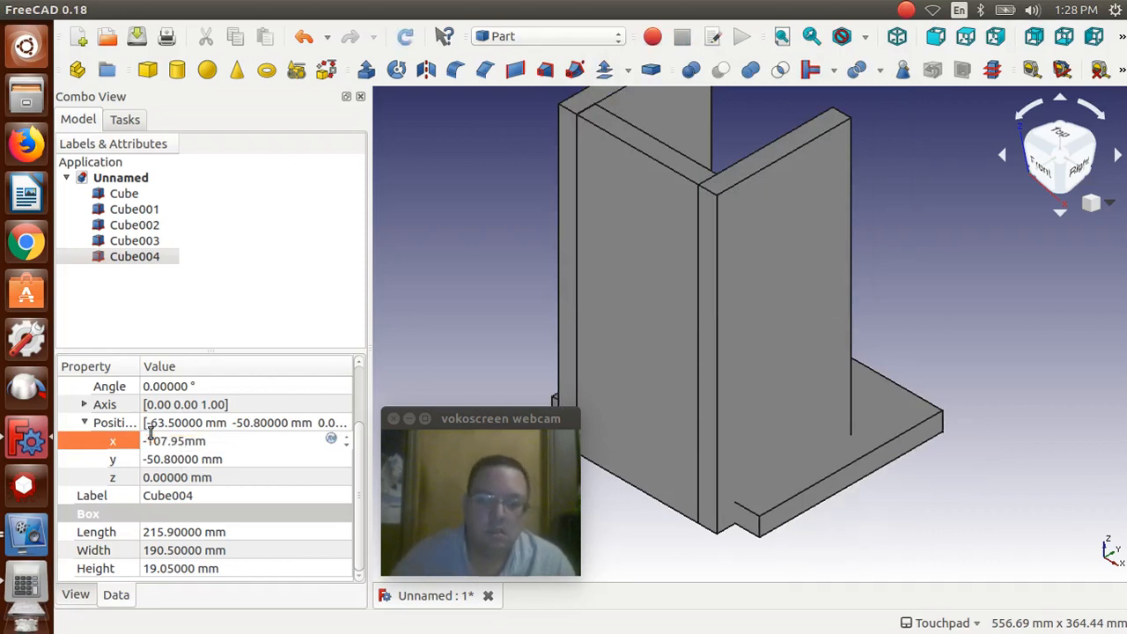
# Step: Compute 190.5÷2 in Calculator and set the y position of Cube004 to -95.25 mm
pyautogui.click(26, 577)
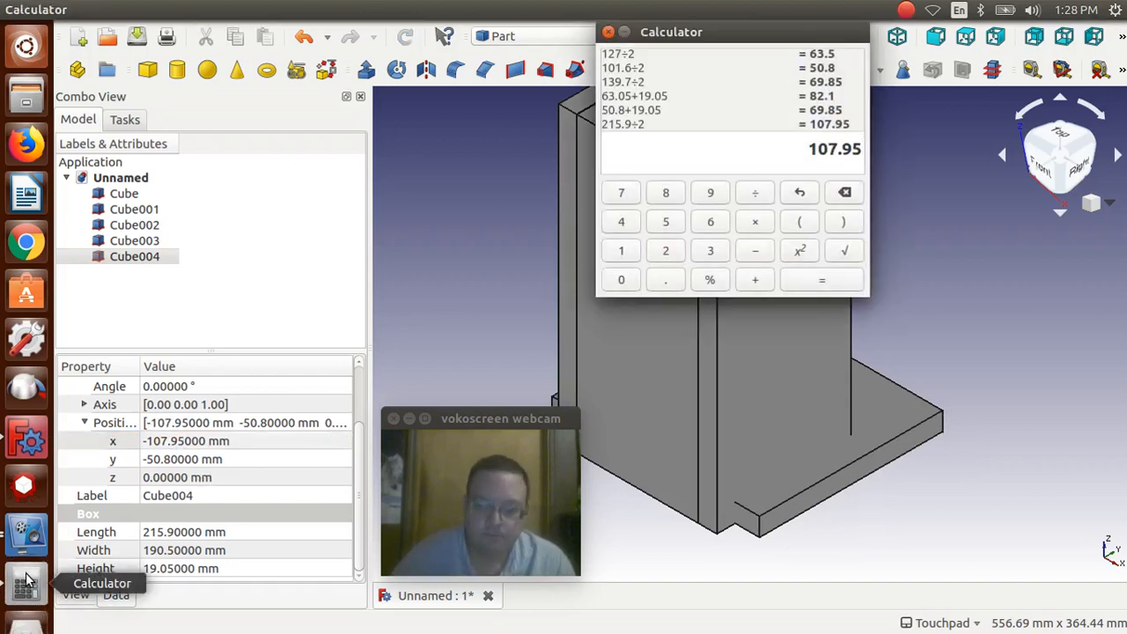
pyautogui.press('BackSpace')
pyautogui.press('BackSpace')
pyautogui.press('BackSpace')
pyautogui.press('BackSpace')
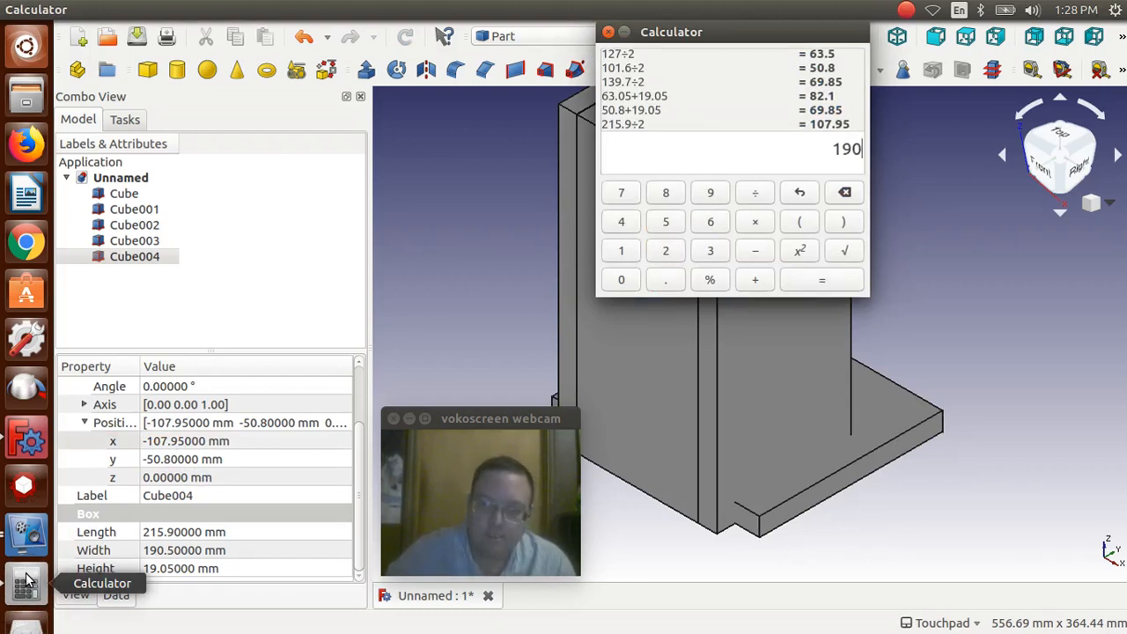
pyautogui.write('.')
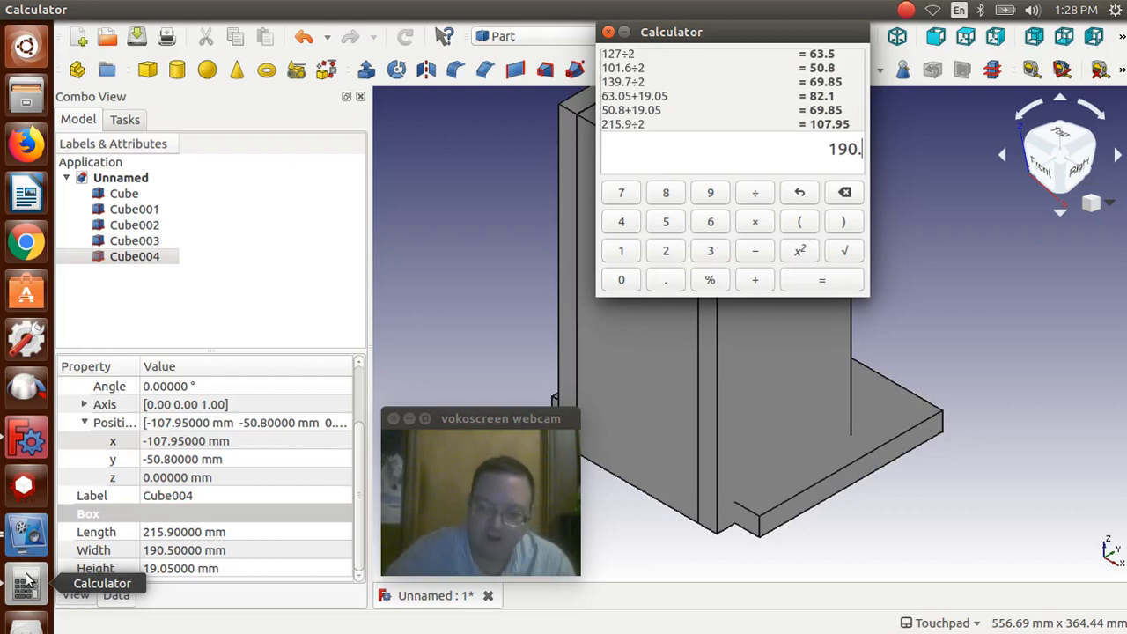
pyautogui.write('5/')
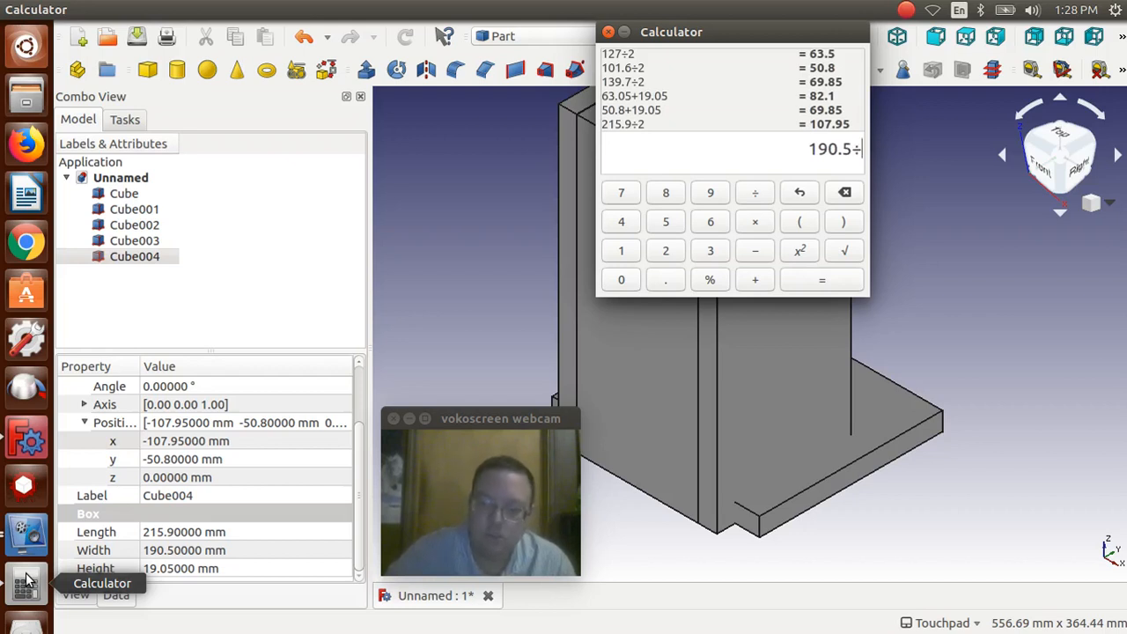
pyautogui.write('2')
pyautogui.press('Return')
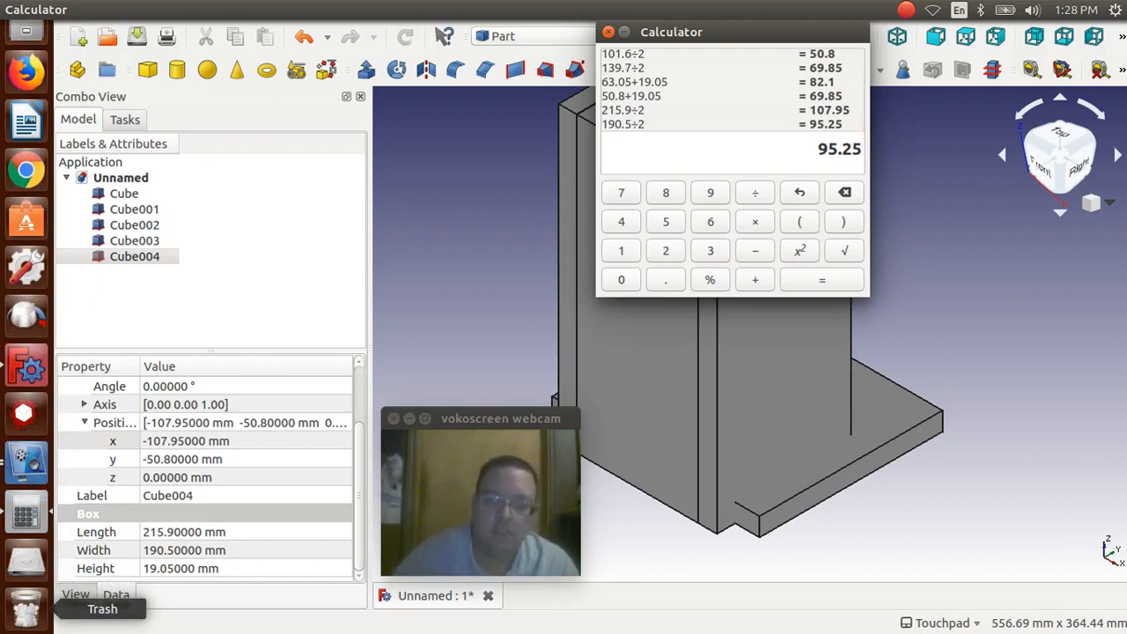
pyautogui.click(206, 459)
pyautogui.moveTo(199, 459); pyautogui.dragTo(151, 455)
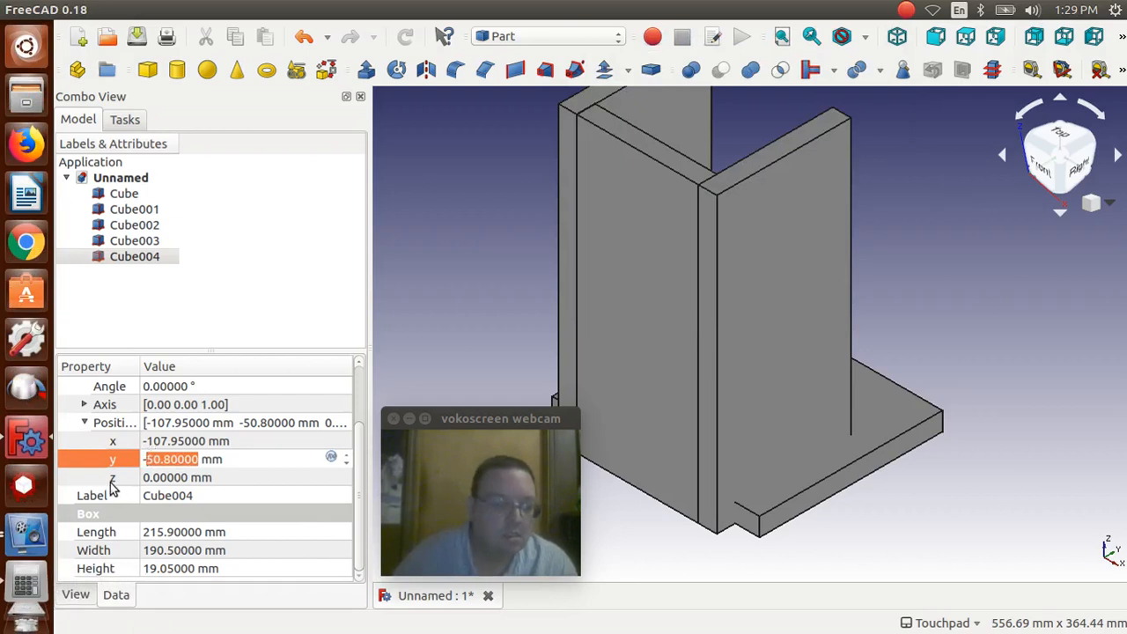
pyautogui.write('95.25')
pyautogui.press('Return')
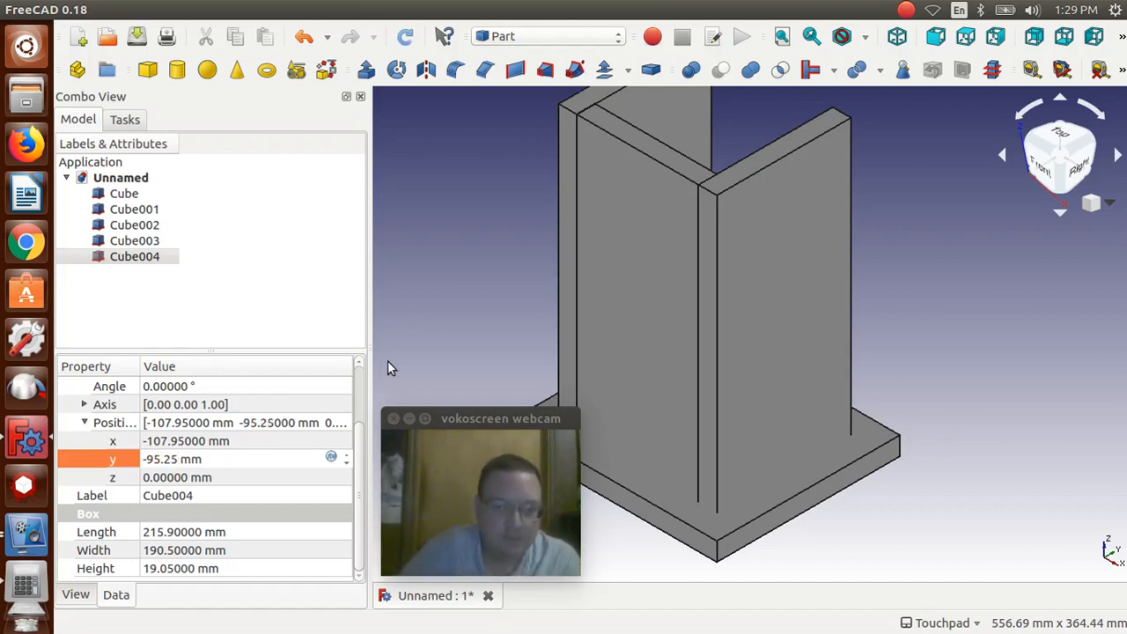
# Step: Expand the rotation axis of Cube004 and make it the Y axis, with z set to 0 and y to 1
pyautogui.click(220, 478)
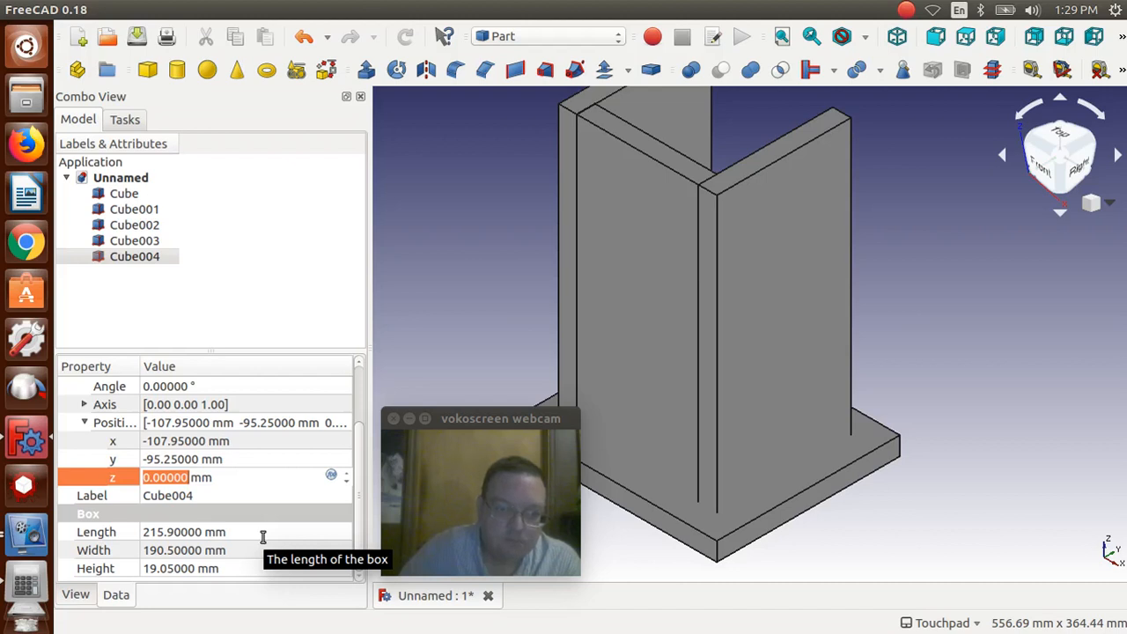
pyautogui.click(85, 405)
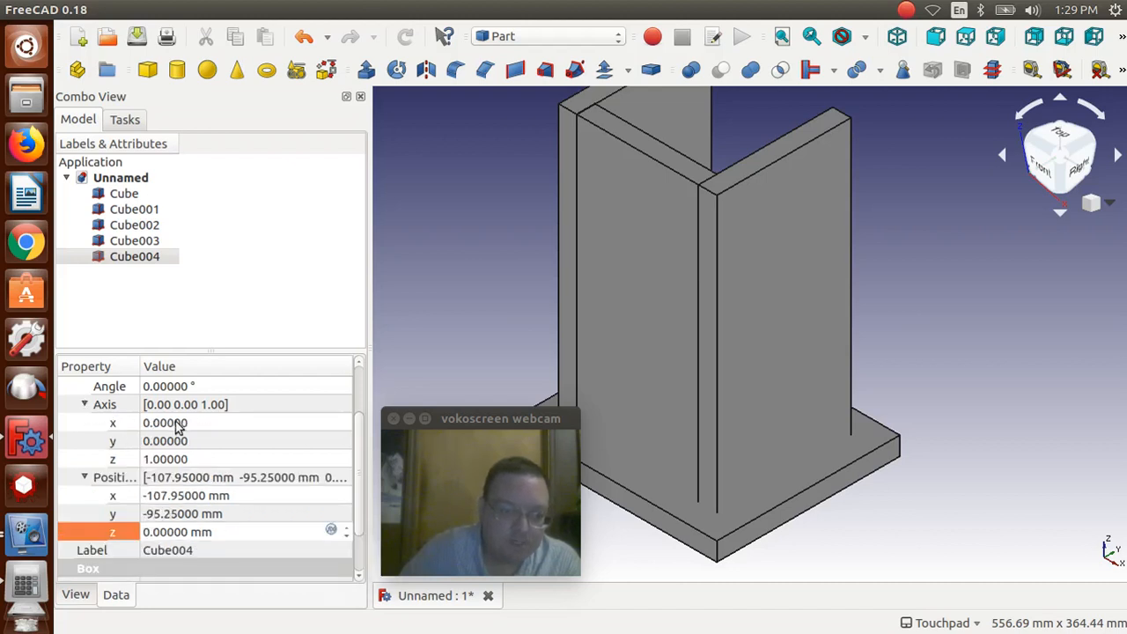
pyautogui.click(202, 459)
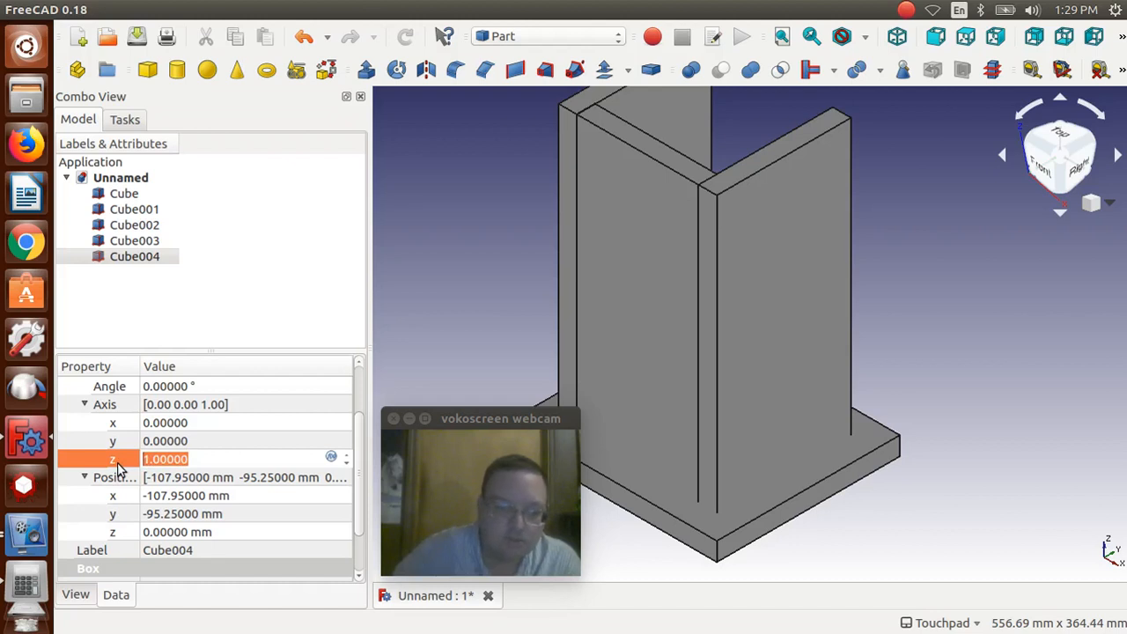
pyautogui.write('0')
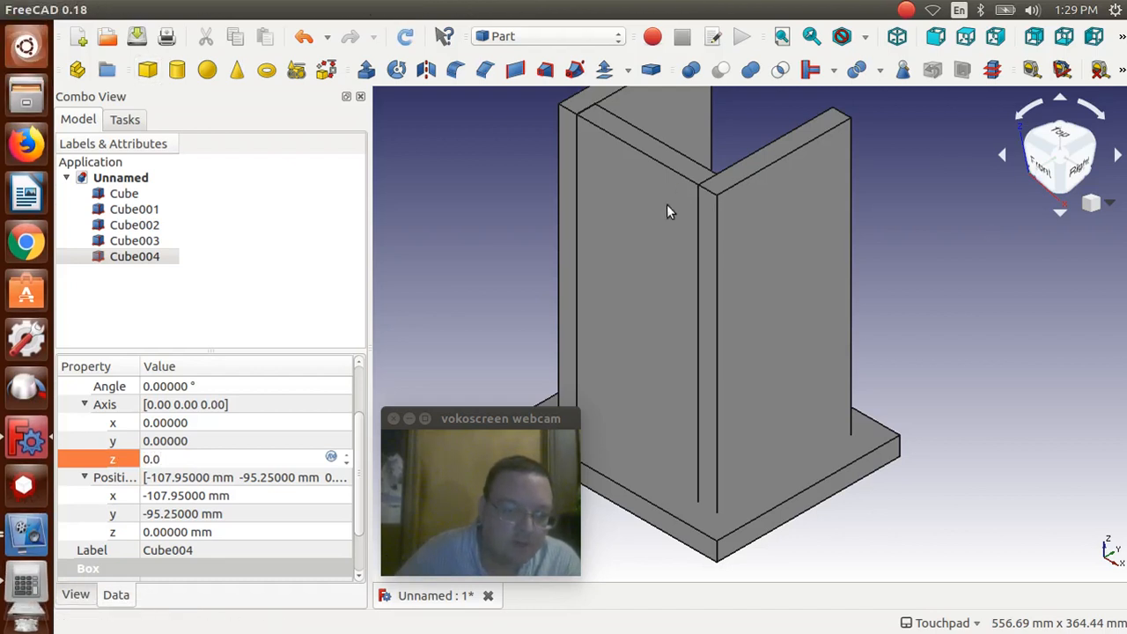
pyautogui.click(185, 440)
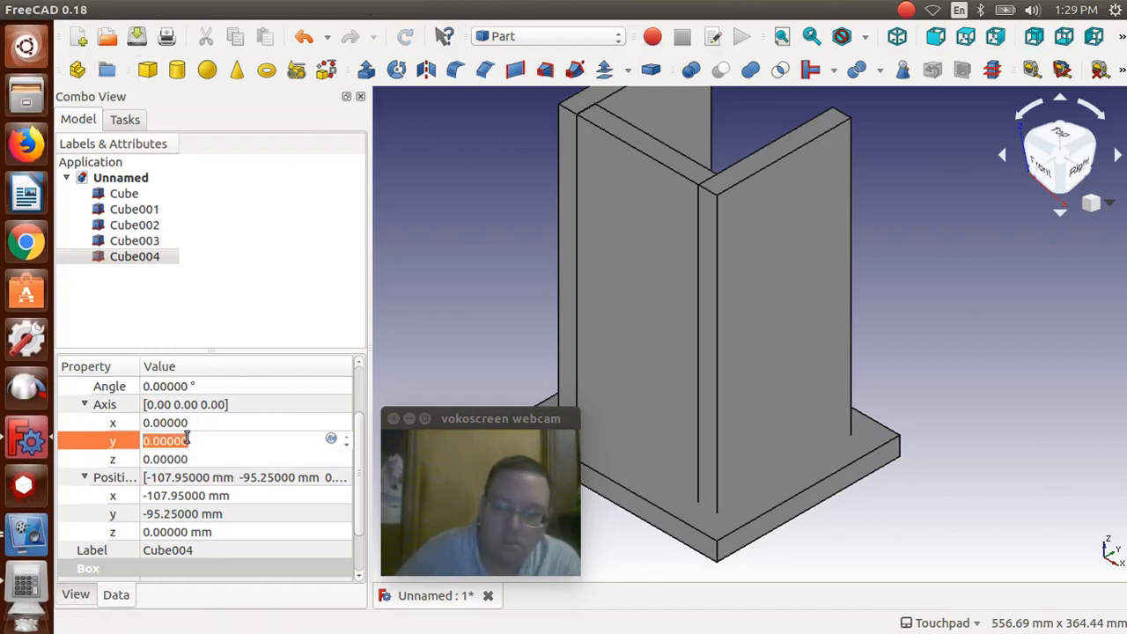
pyautogui.write('1')
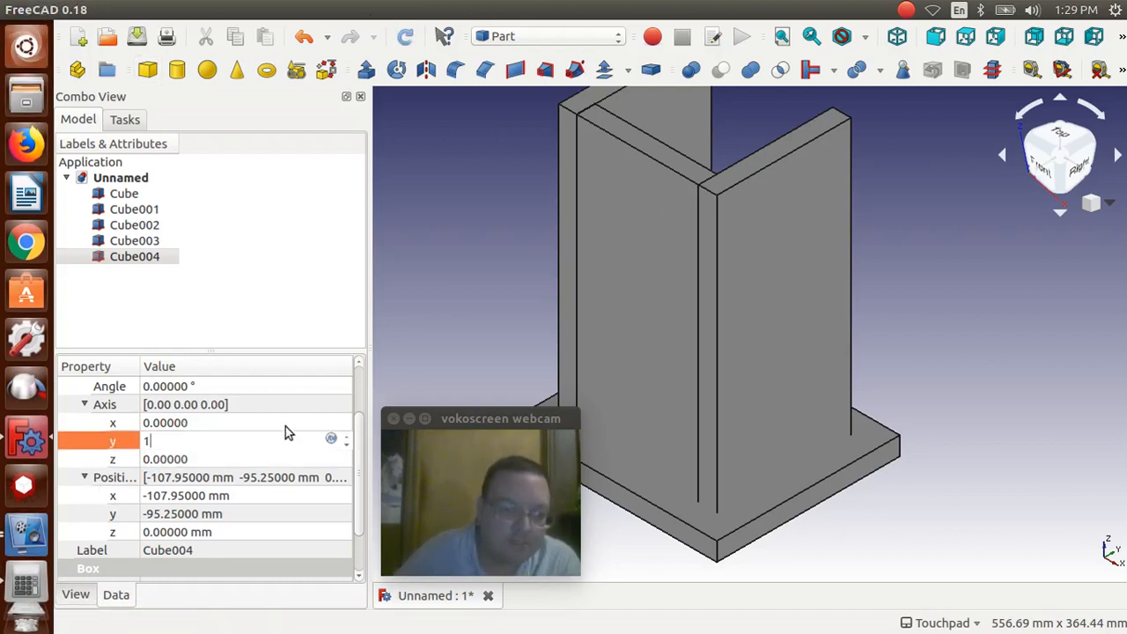
# Step: Try a 30° placement angle for Cube004, then reverse the tilt by setting it to -30°
pyautogui.click(197, 390)
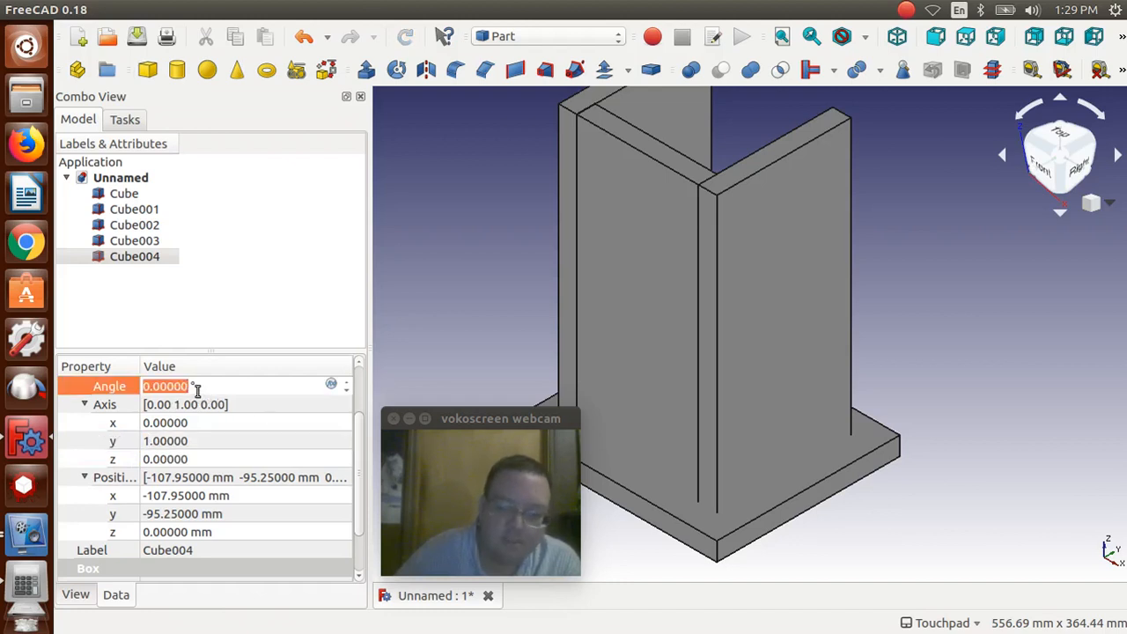
pyautogui.write('30')
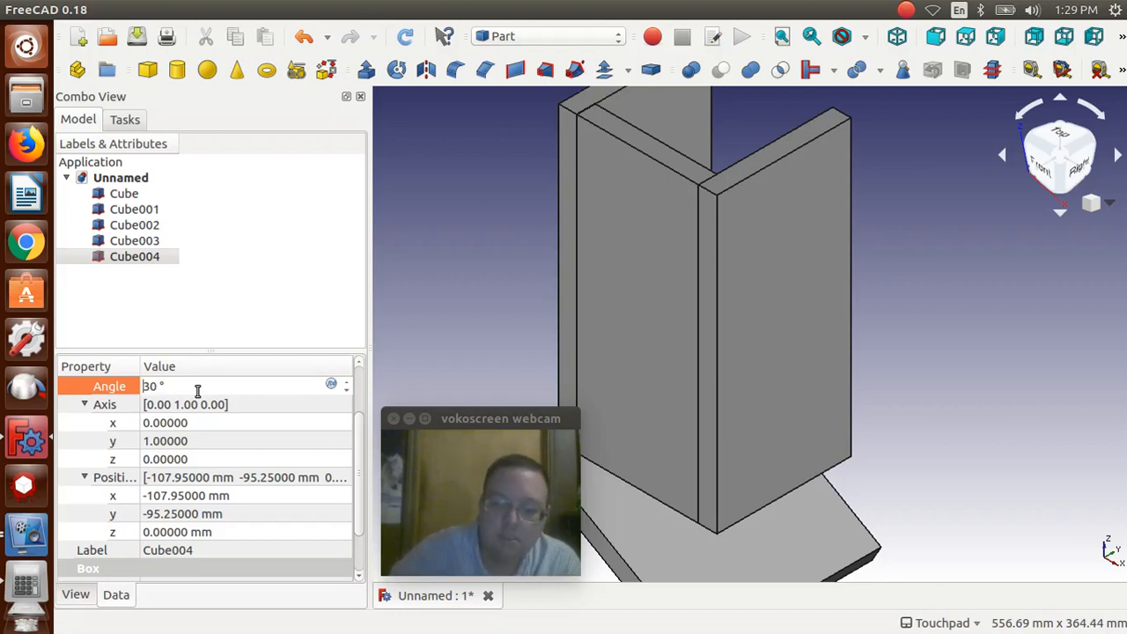
pyautogui.write('-')
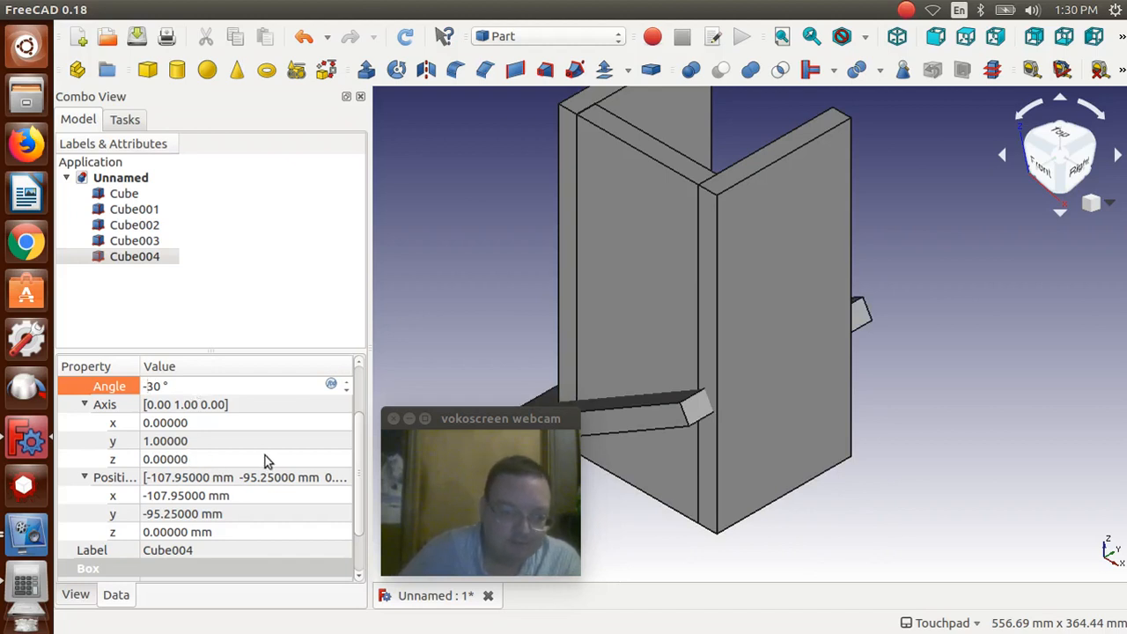
# Step: Raise the tilted roof board Cube004 toward the upper edges of the panels by setting its z position to 194 mm
pyautogui.click(218, 531)
pyautogui.press('BackSpace')
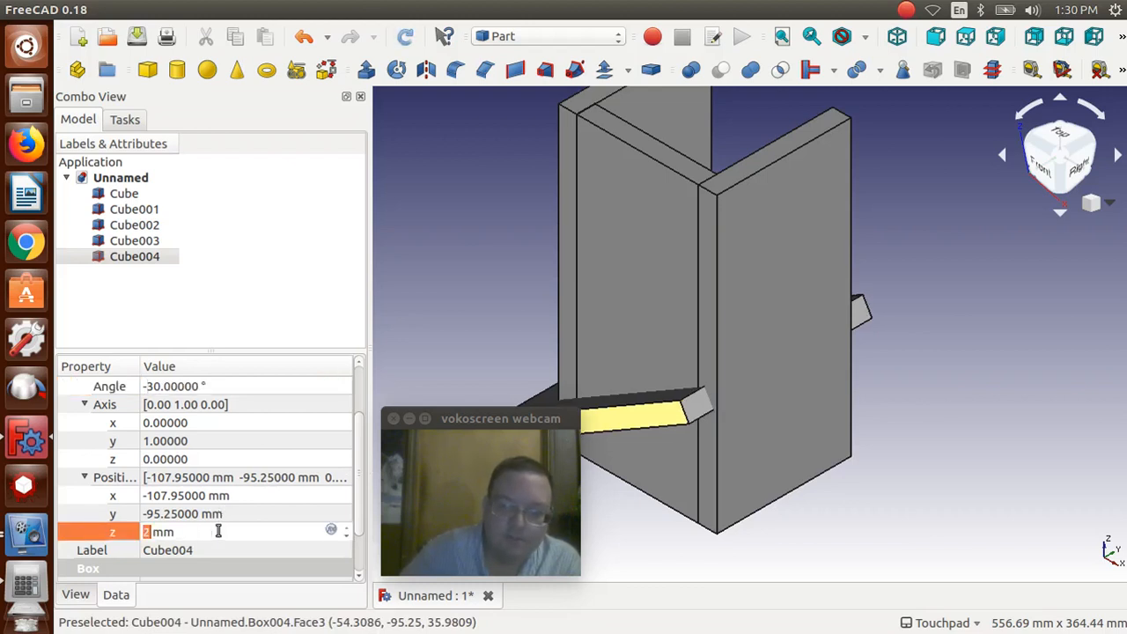
pyautogui.write('7')
pyautogui.scroll(12, 217, 532)
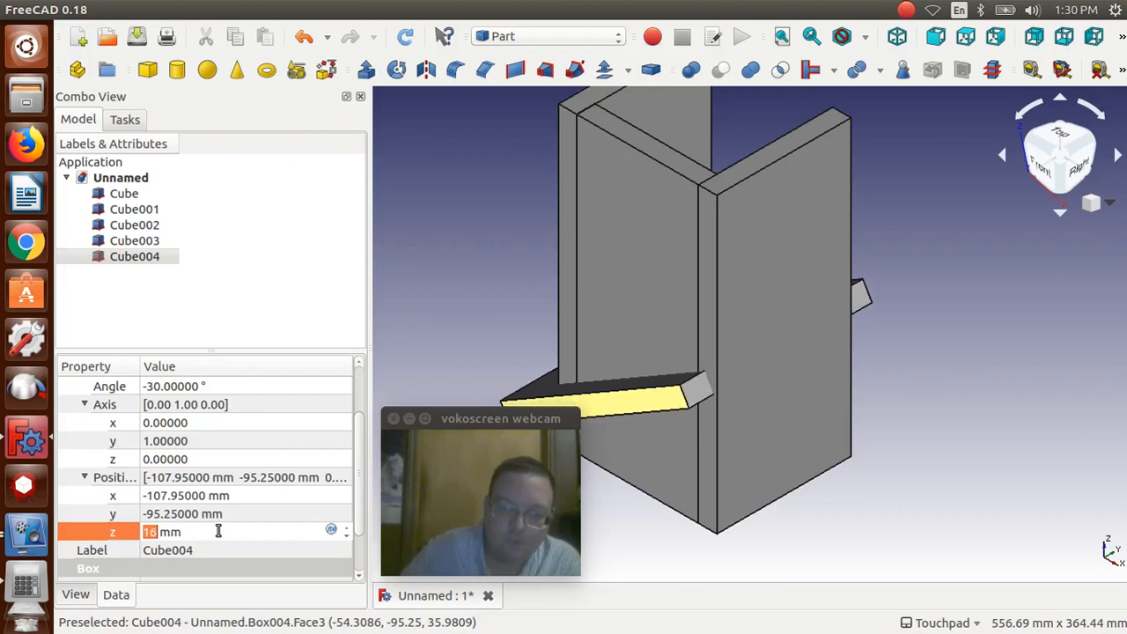
pyautogui.scroll(13, 218, 531)
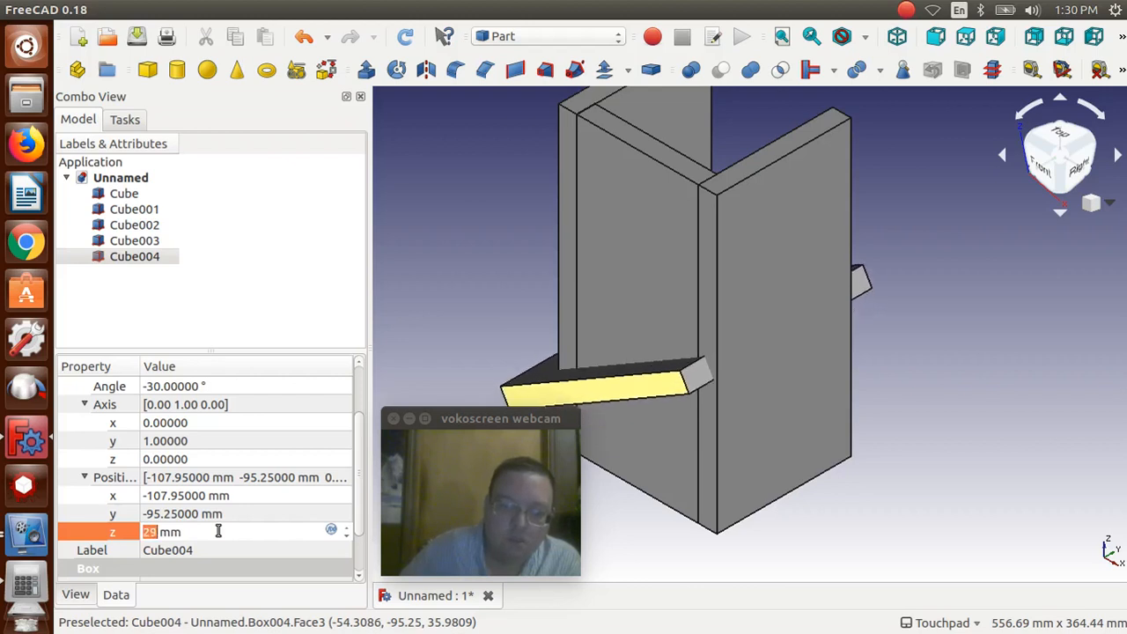
pyautogui.scroll(13, 214, 531)
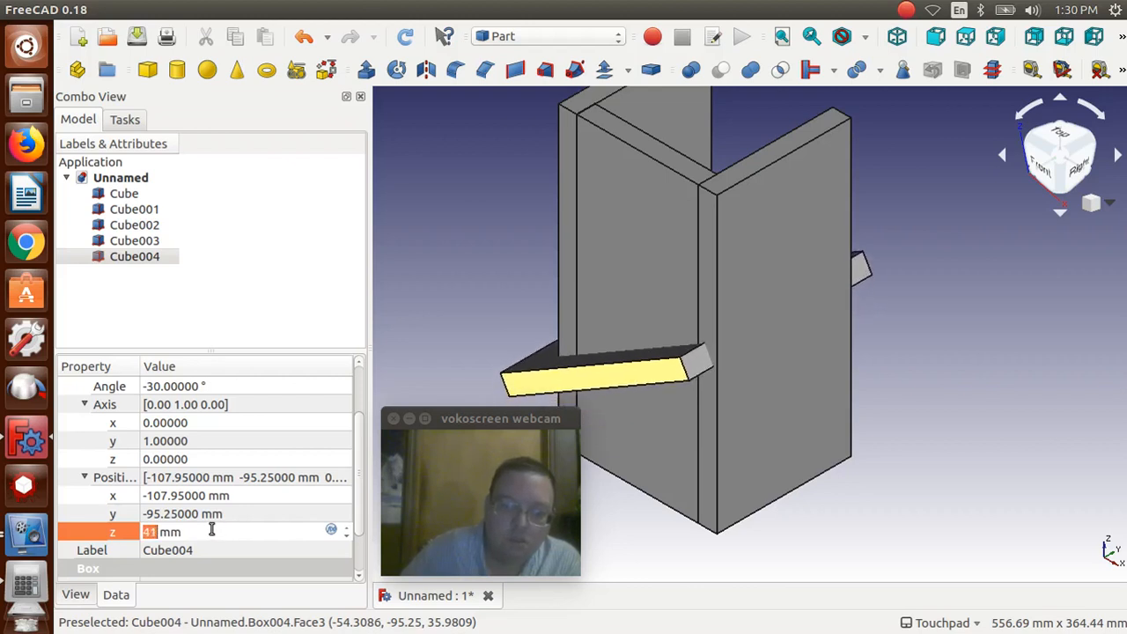
pyautogui.scroll(12, 211, 529)
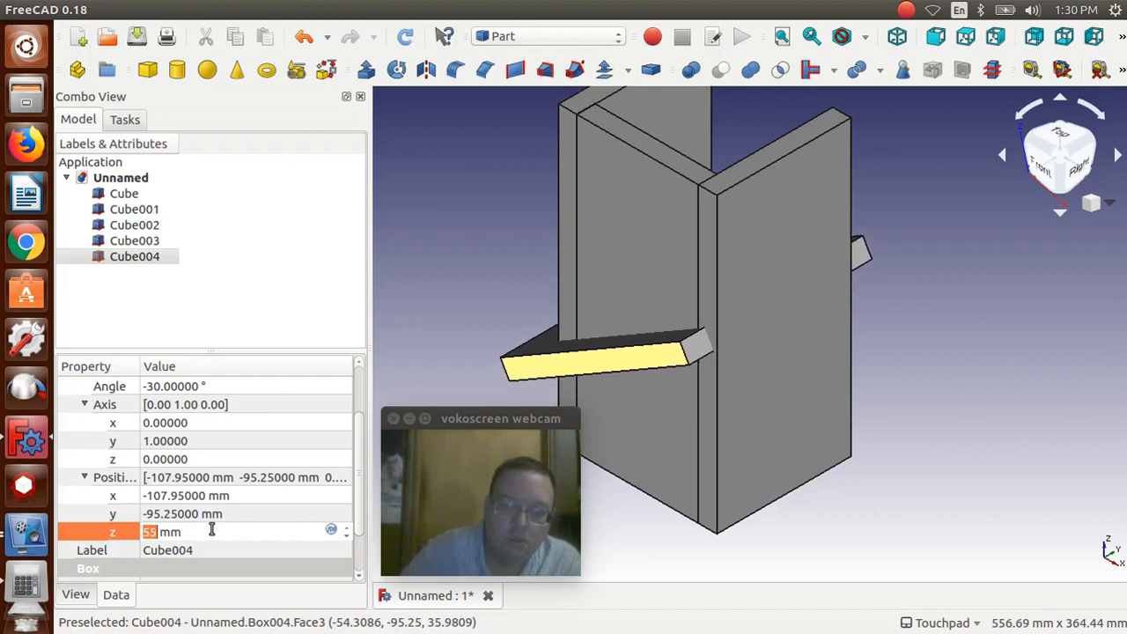
pyautogui.scroll(13, 212, 531)
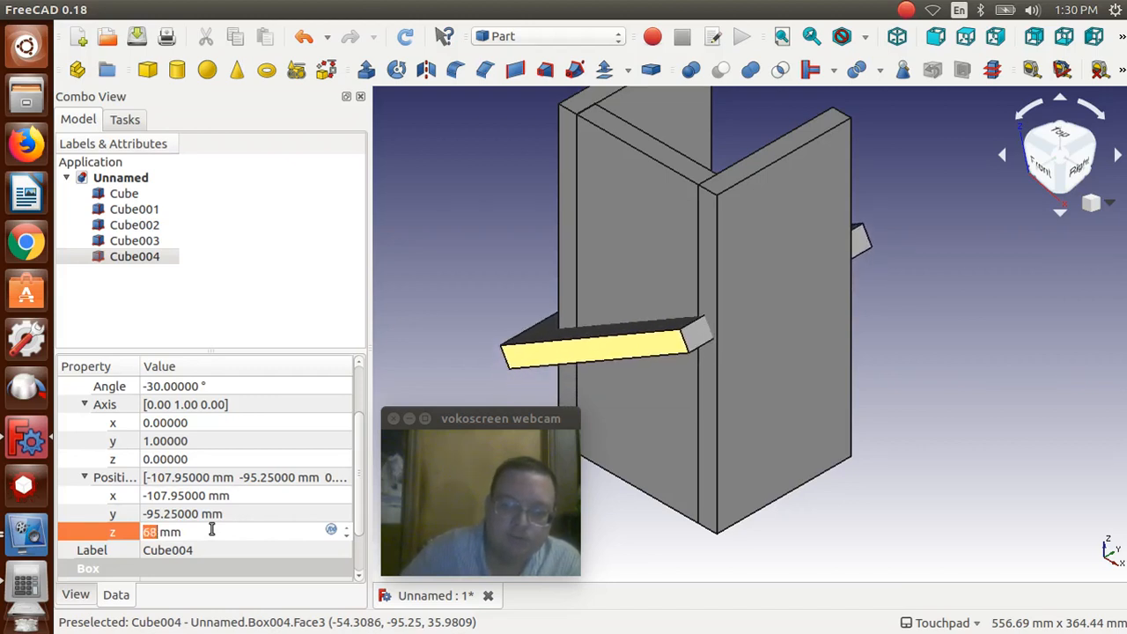
pyautogui.scroll(10, 211, 532)
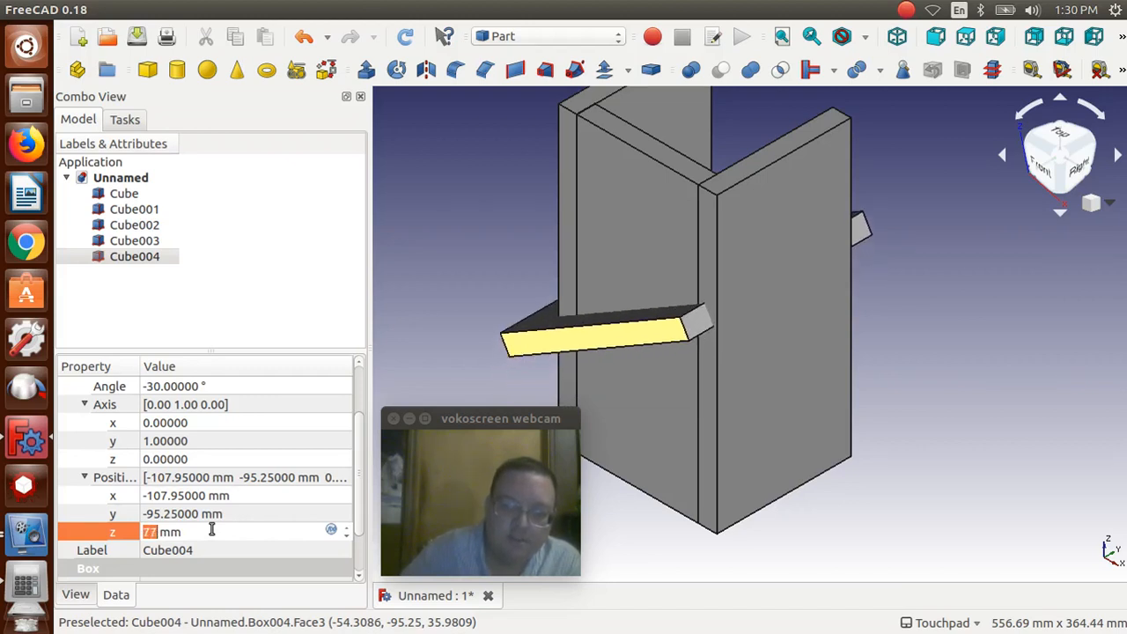
pyautogui.scroll(14, 212, 529)
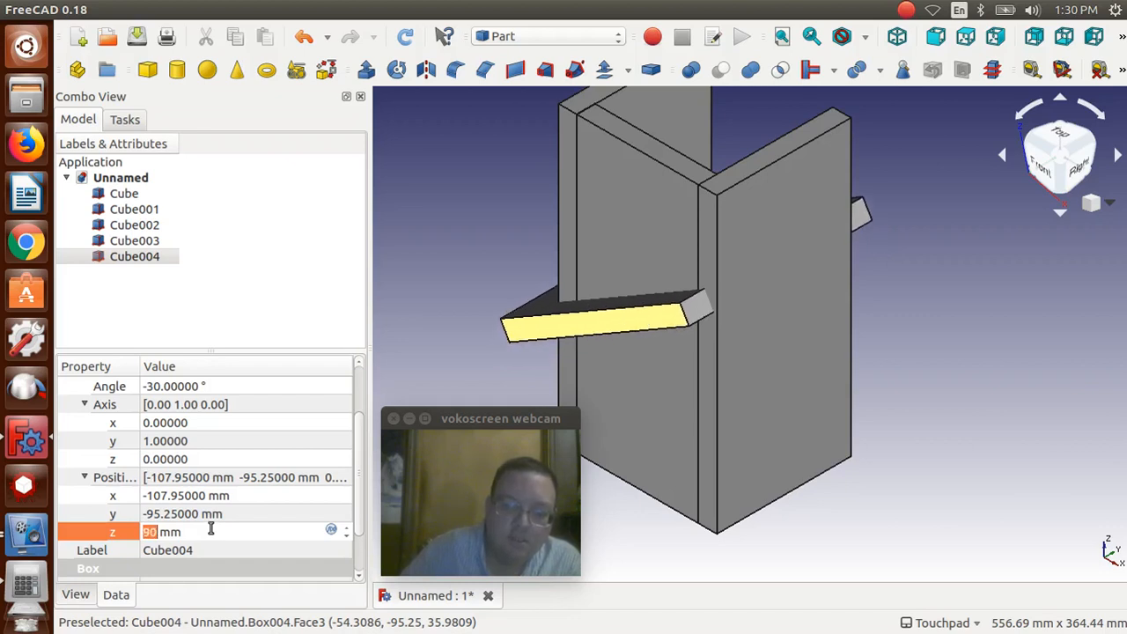
pyautogui.scroll(12, 211, 529)
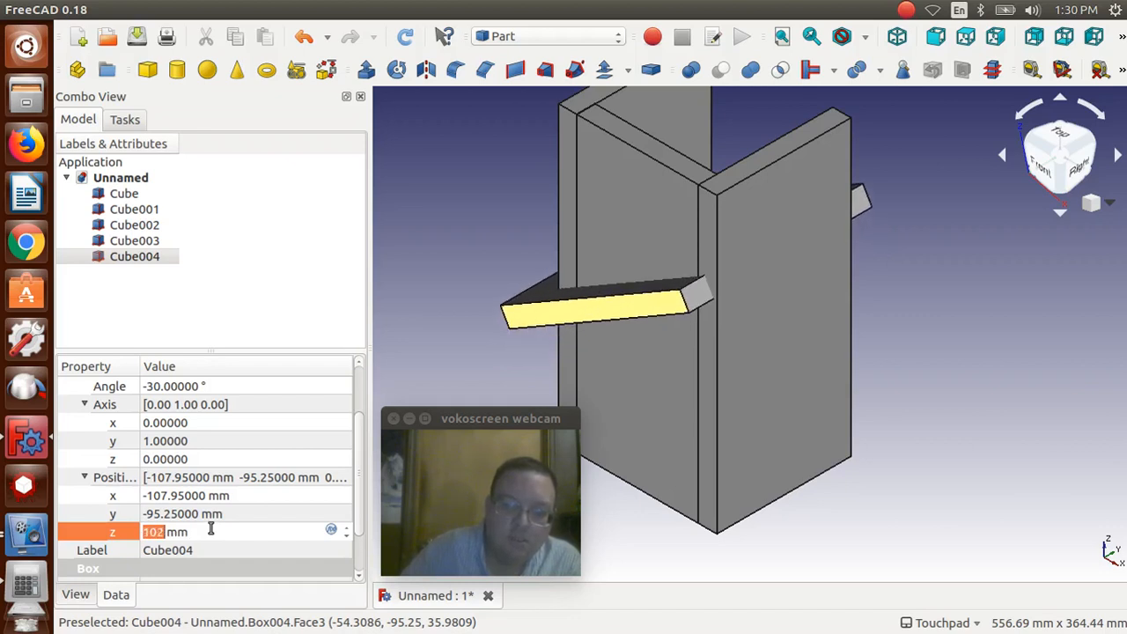
pyautogui.scroll(12, 211, 529)
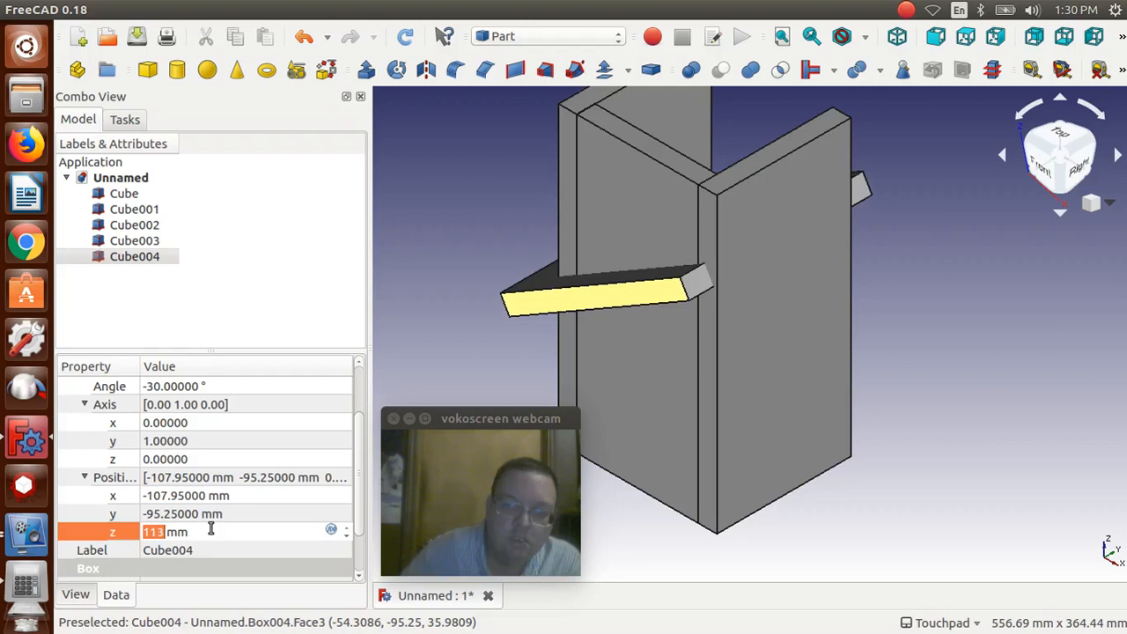
pyautogui.scroll(13, 211, 529)
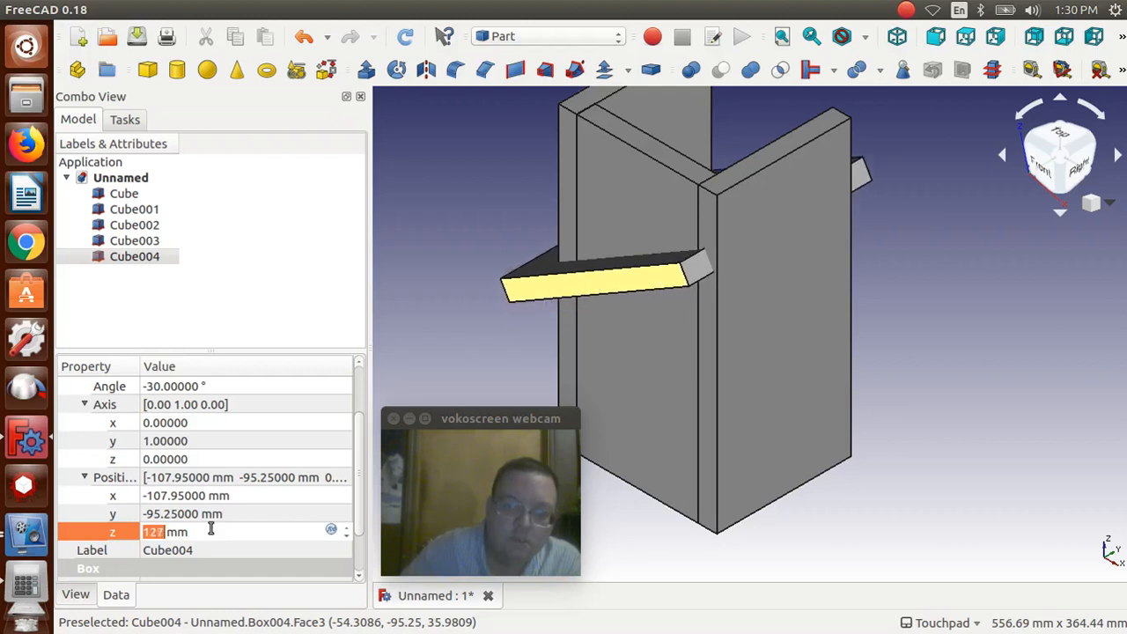
pyautogui.scroll(12, 211, 529)
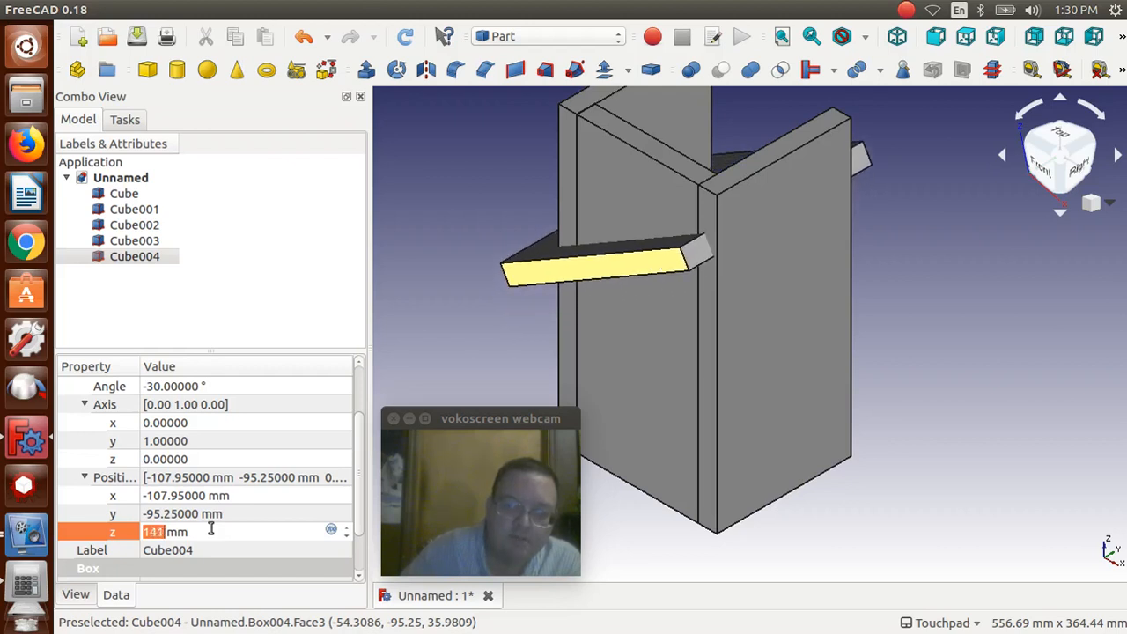
pyautogui.scroll(12, 211, 529)
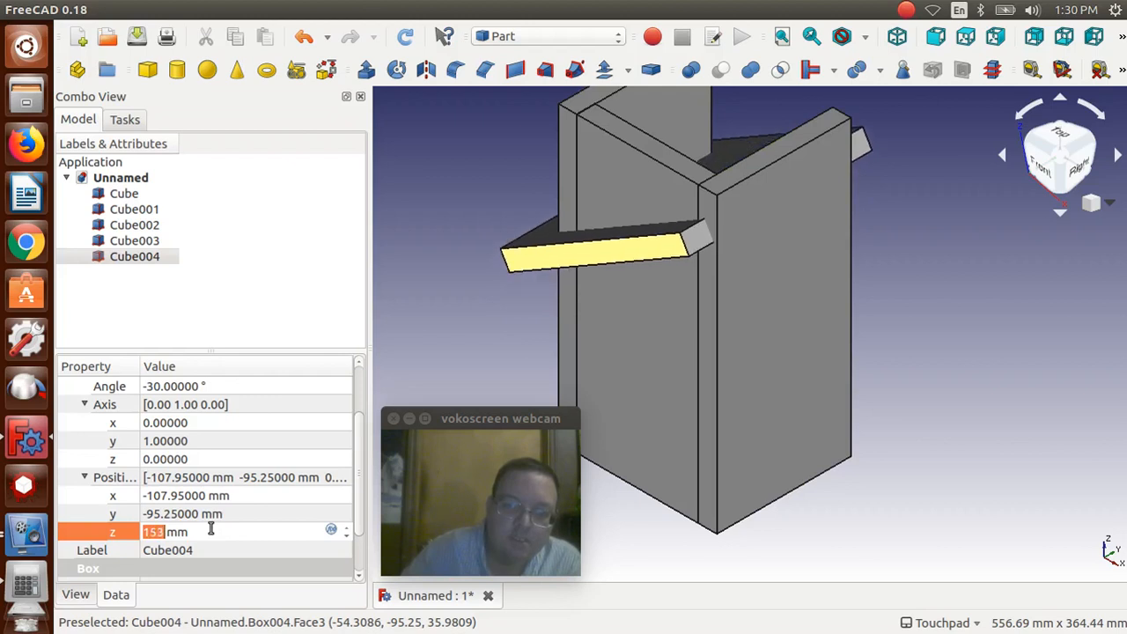
pyautogui.scroll(14, 211, 530)
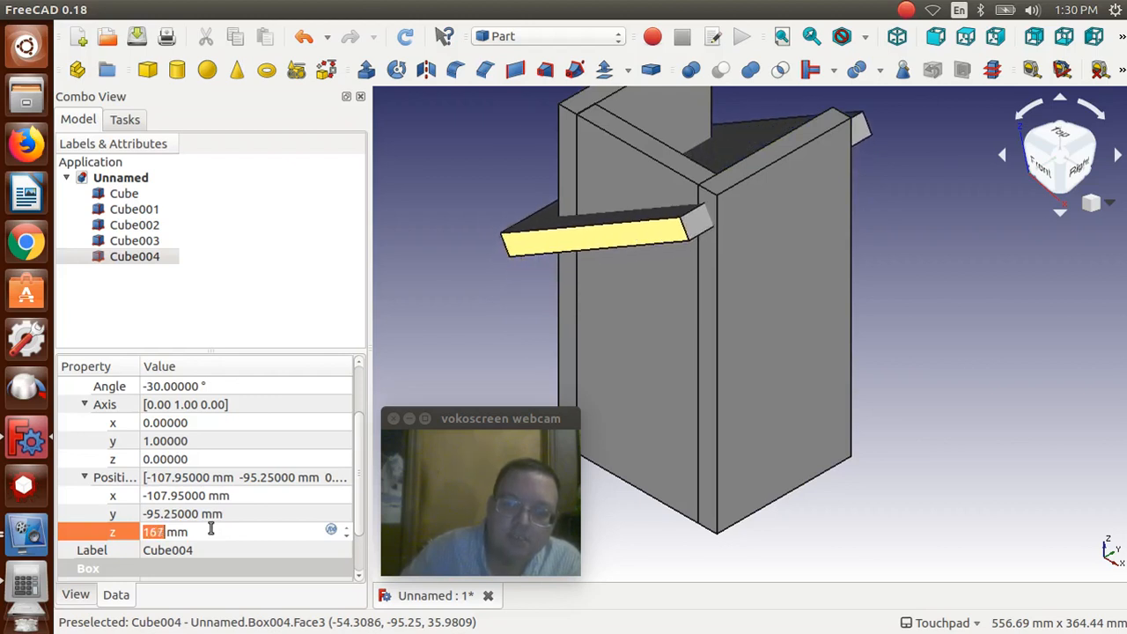
pyautogui.scroll(12, 212, 529)
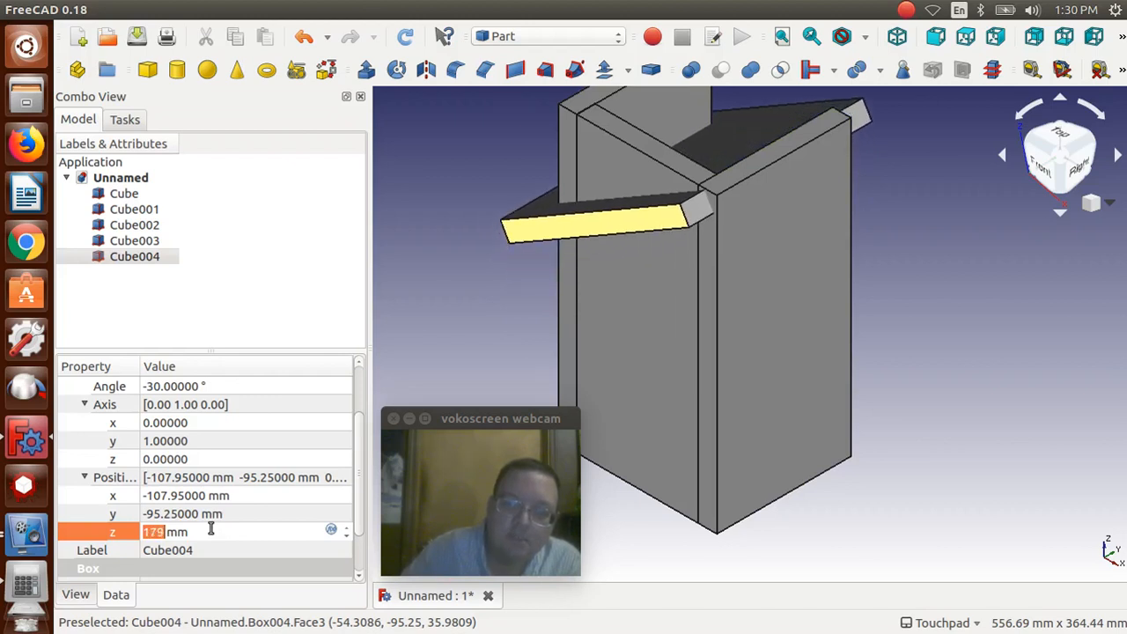
pyautogui.scroll(5, 211, 530)
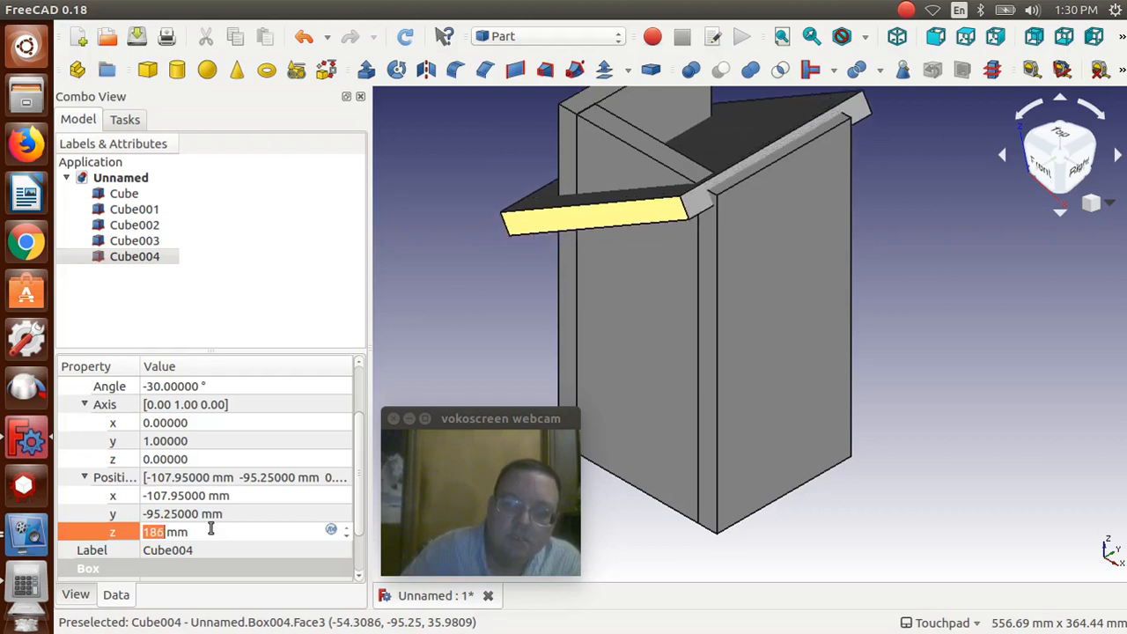
pyautogui.scroll(5, 211, 529)
pyautogui.scroll(2, 212, 529)
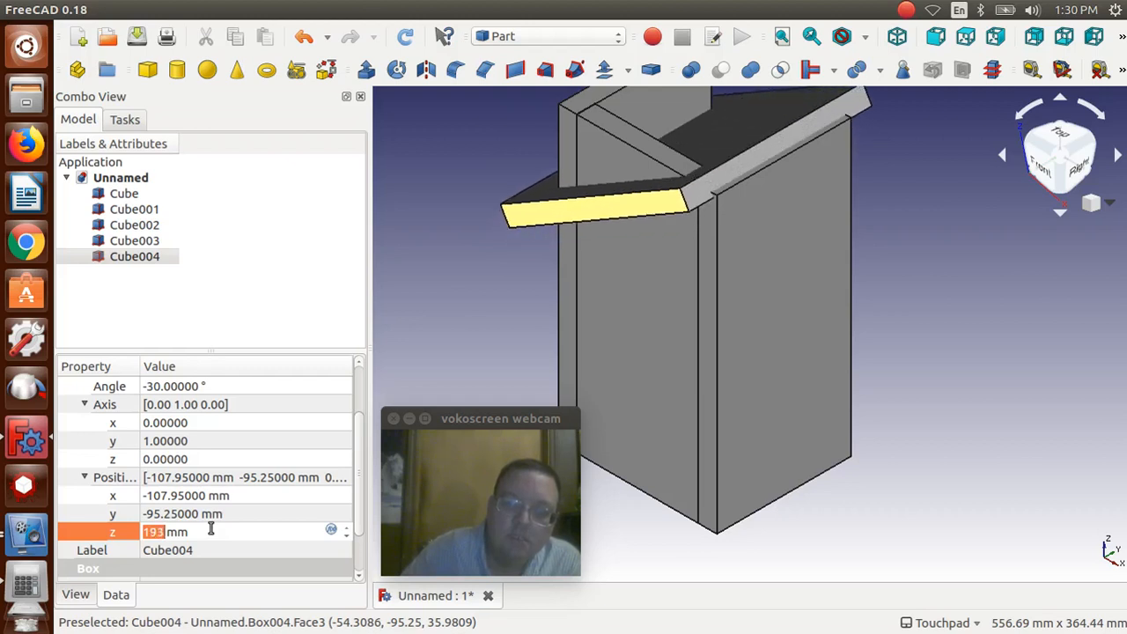
pyautogui.scroll(1, 212, 529)
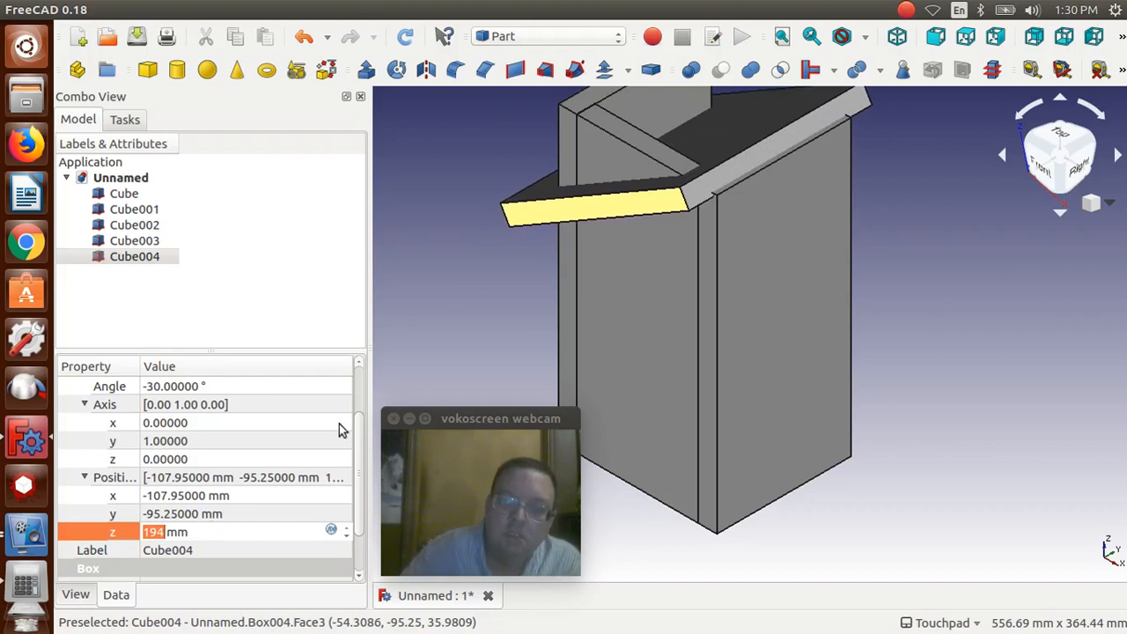
# Step: Inspect how Cube004 sits against the upper ends of the panels in the front, top, right, left and rear views
pyautogui.click(936, 36)
pyautogui.click(949, 424)
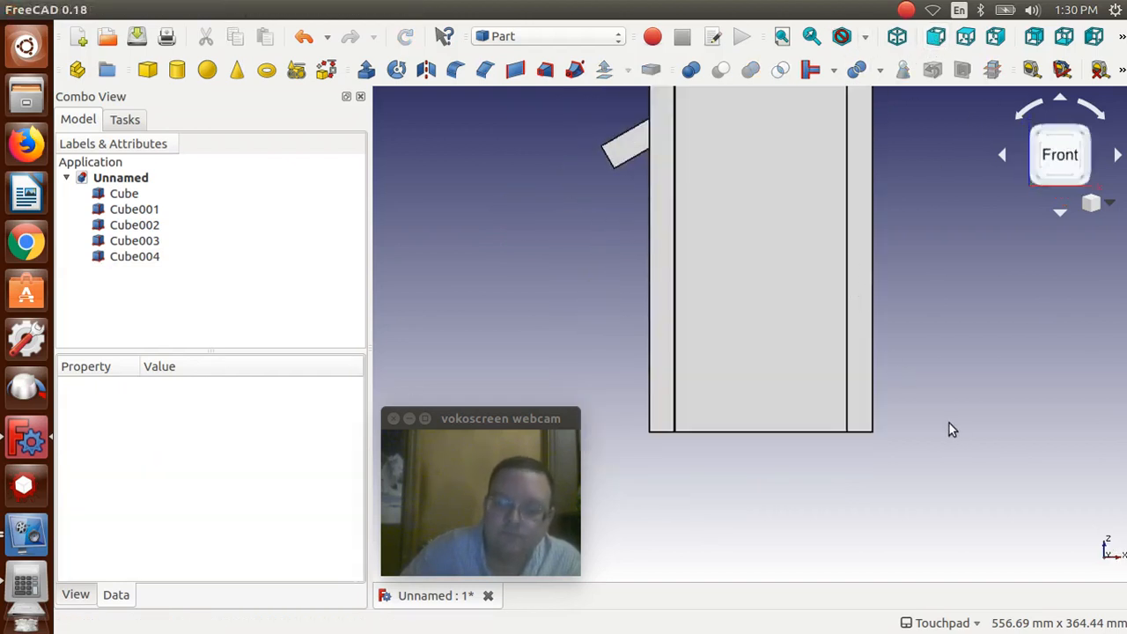
pyautogui.press('Up')
pyautogui.press('Up')
pyautogui.press('Up')
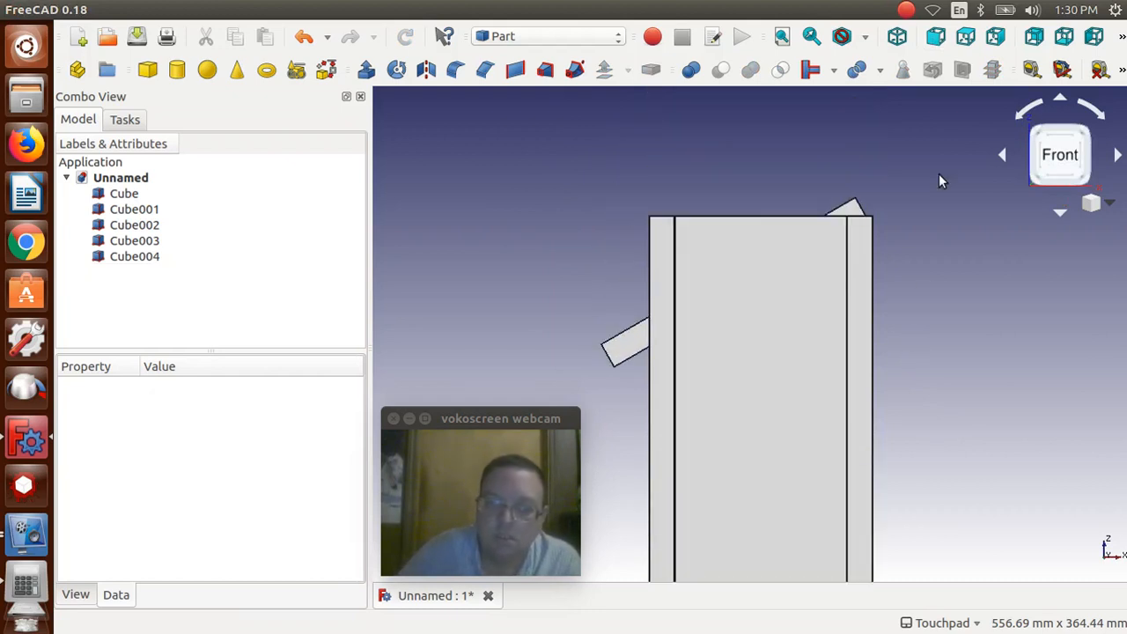
pyautogui.click(843, 211)
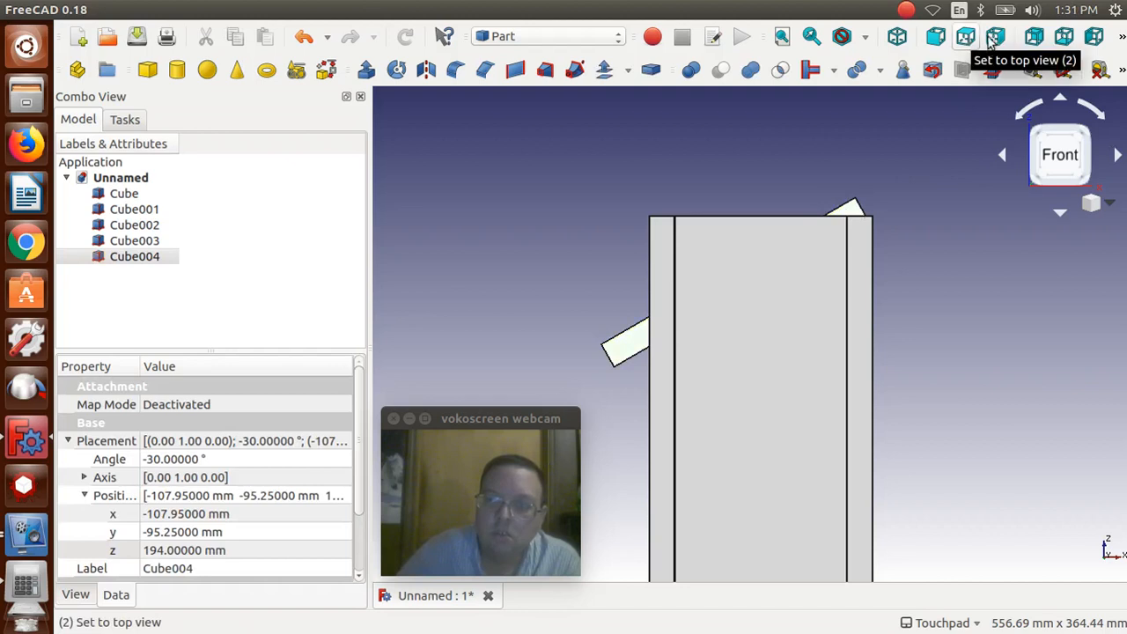
pyautogui.click(966, 40)
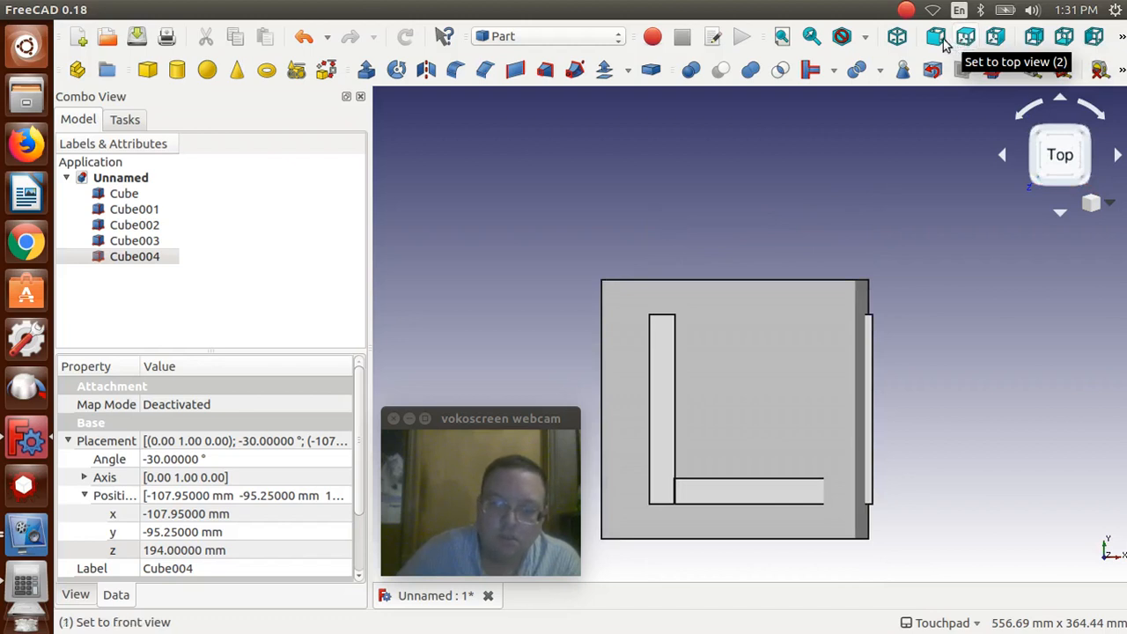
pyautogui.click(936, 41)
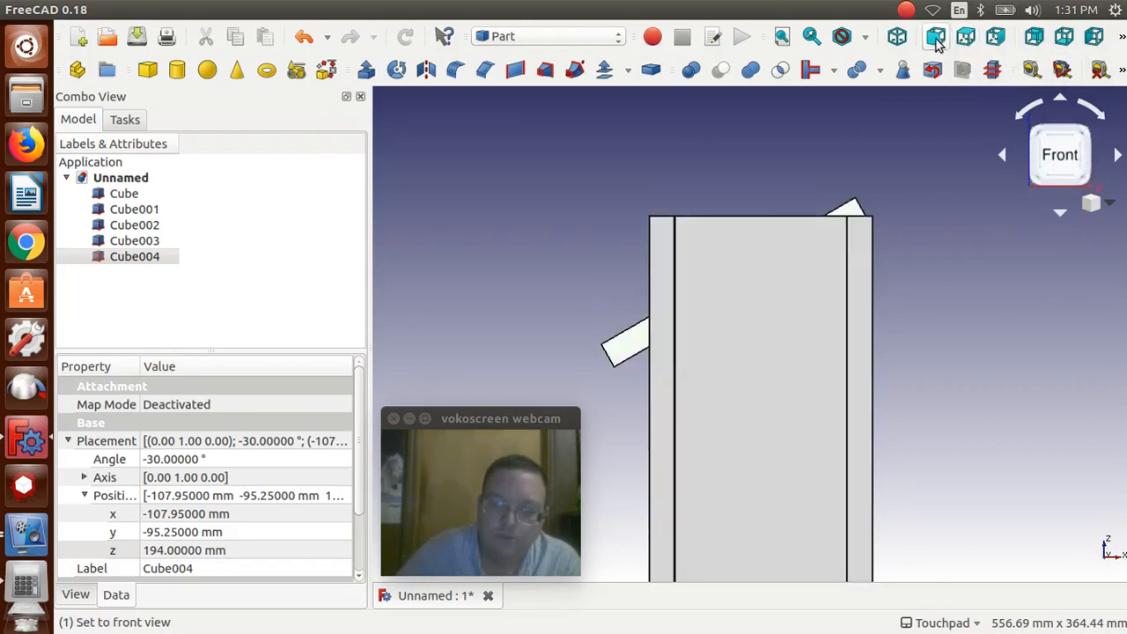
pyautogui.click(998, 37)
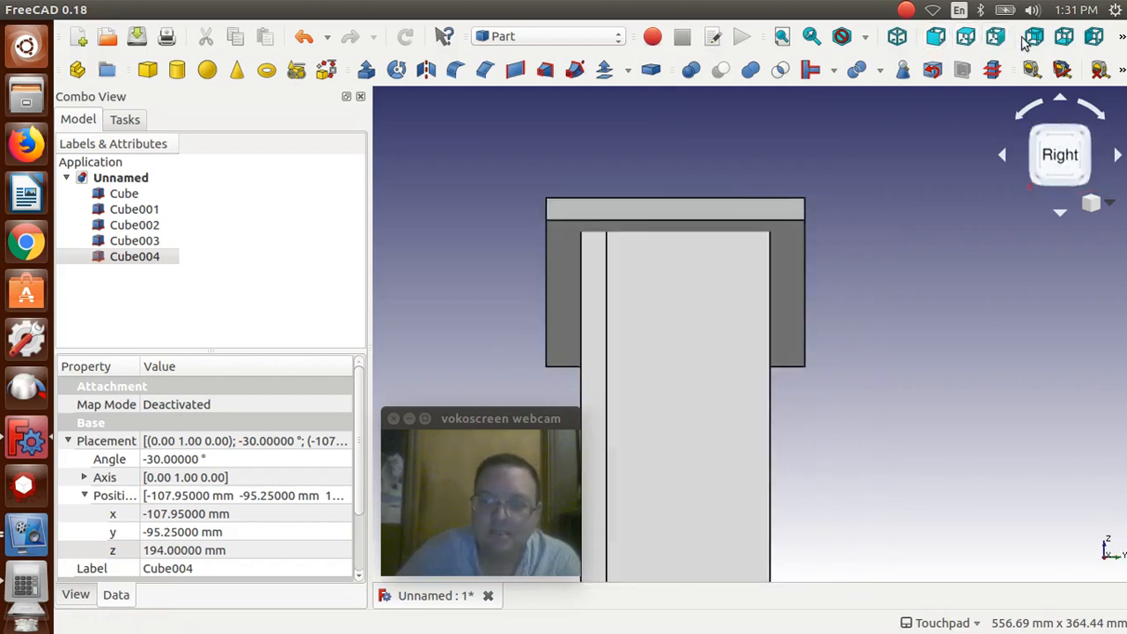
pyautogui.click(1068, 37)
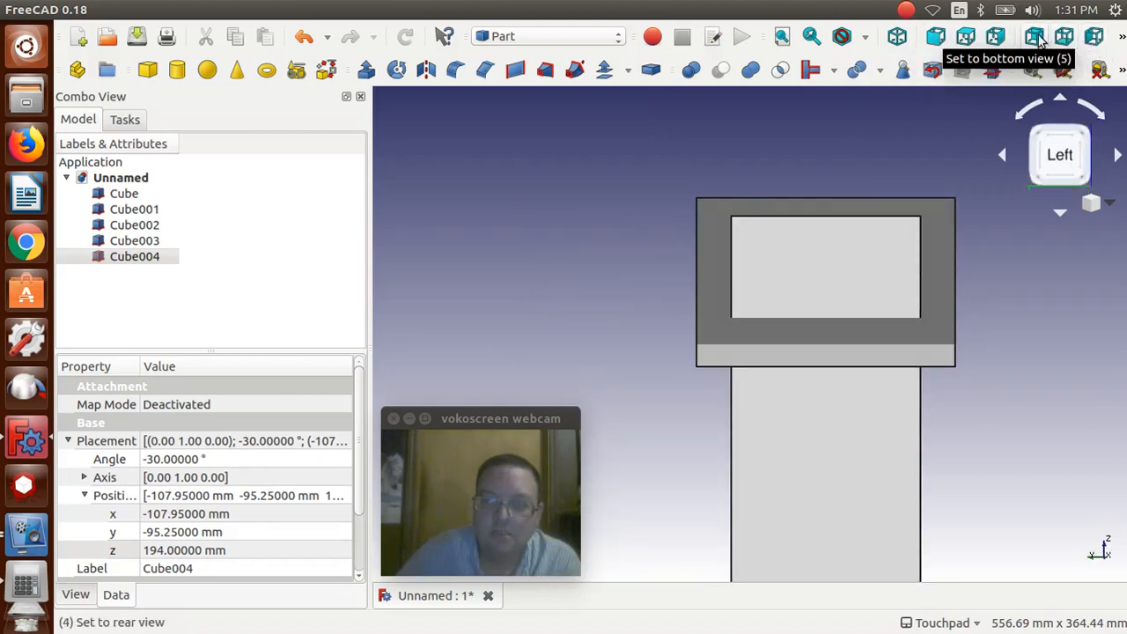
pyautogui.click(1036, 38)
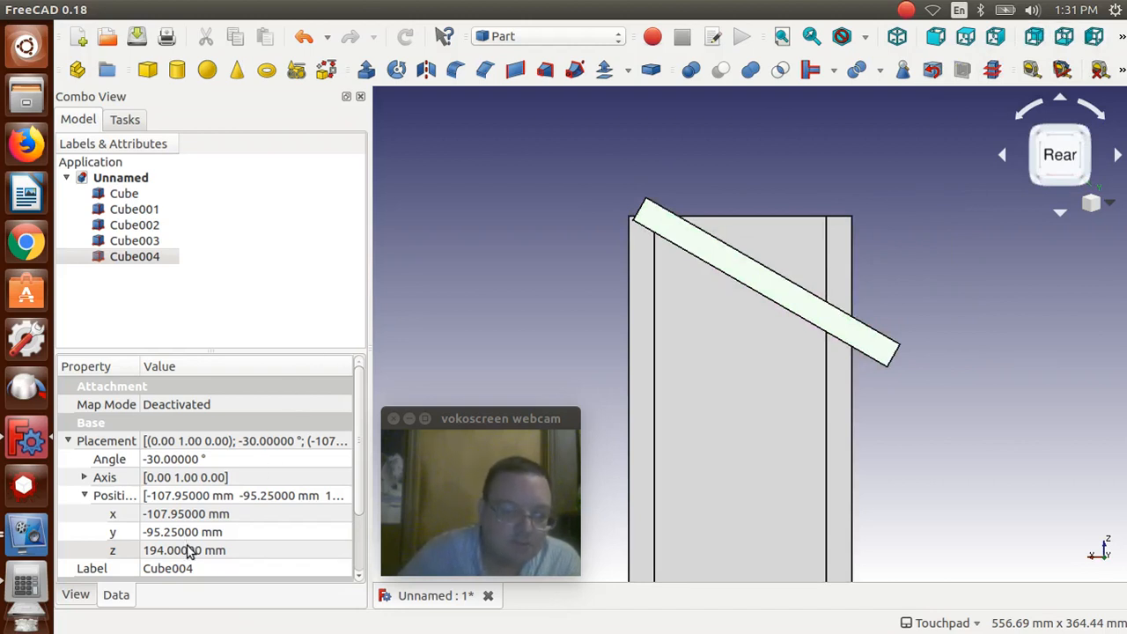
# Step: Shift Cube004 along x so it overhangs the panel under its high end, setting its x position to -94.95 mm
pyautogui.click(184, 513)
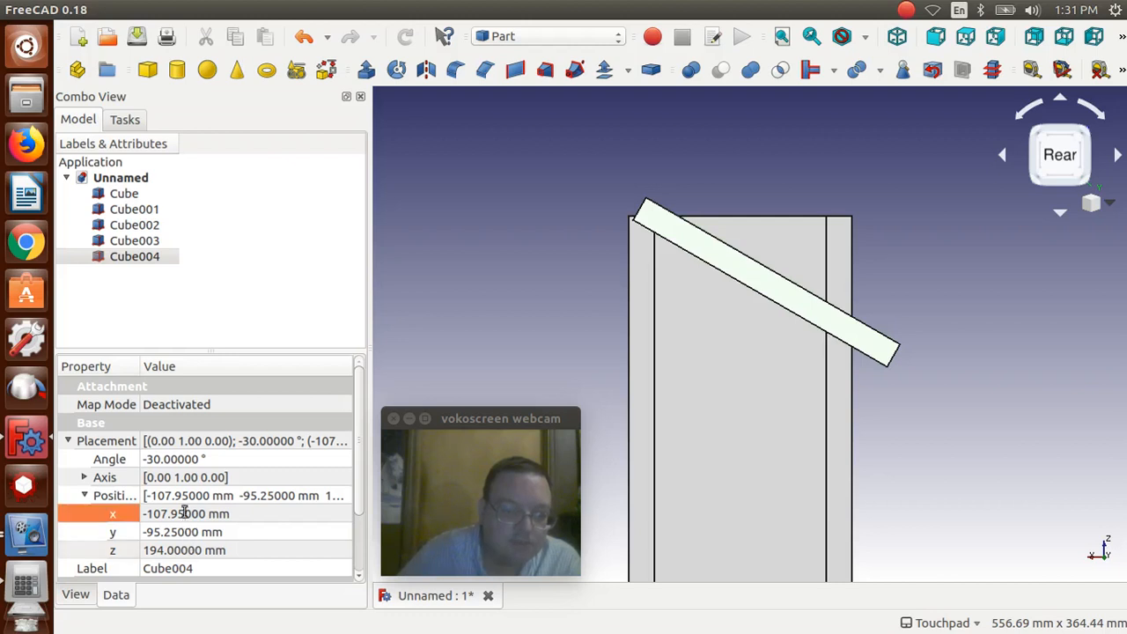
pyautogui.scroll(3, 184, 513)
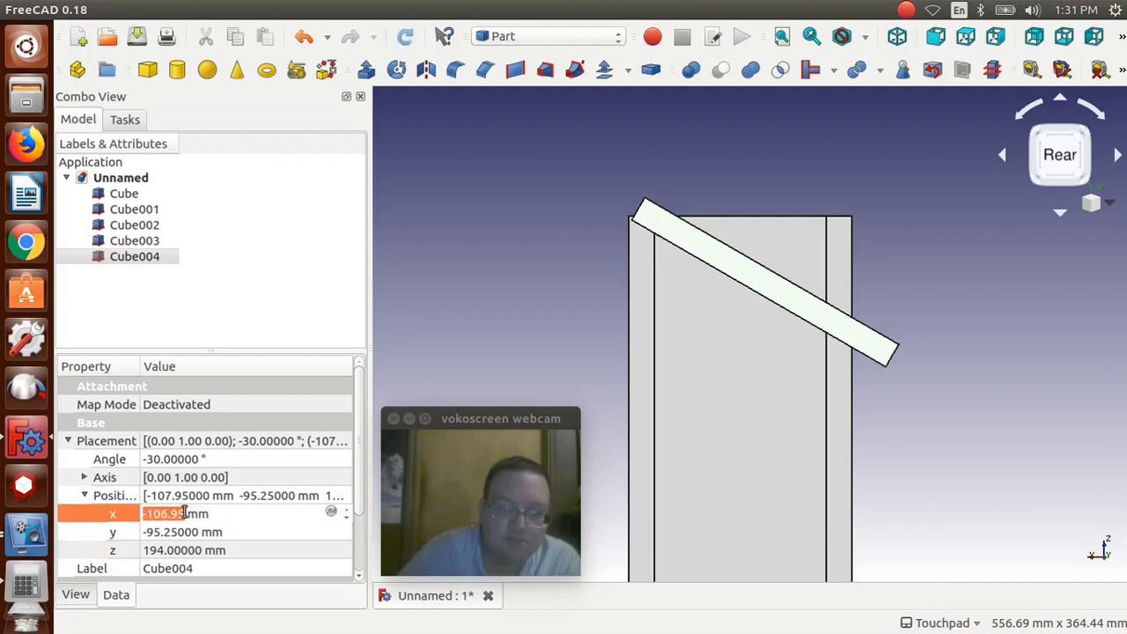
pyautogui.scroll(5, 183, 512)
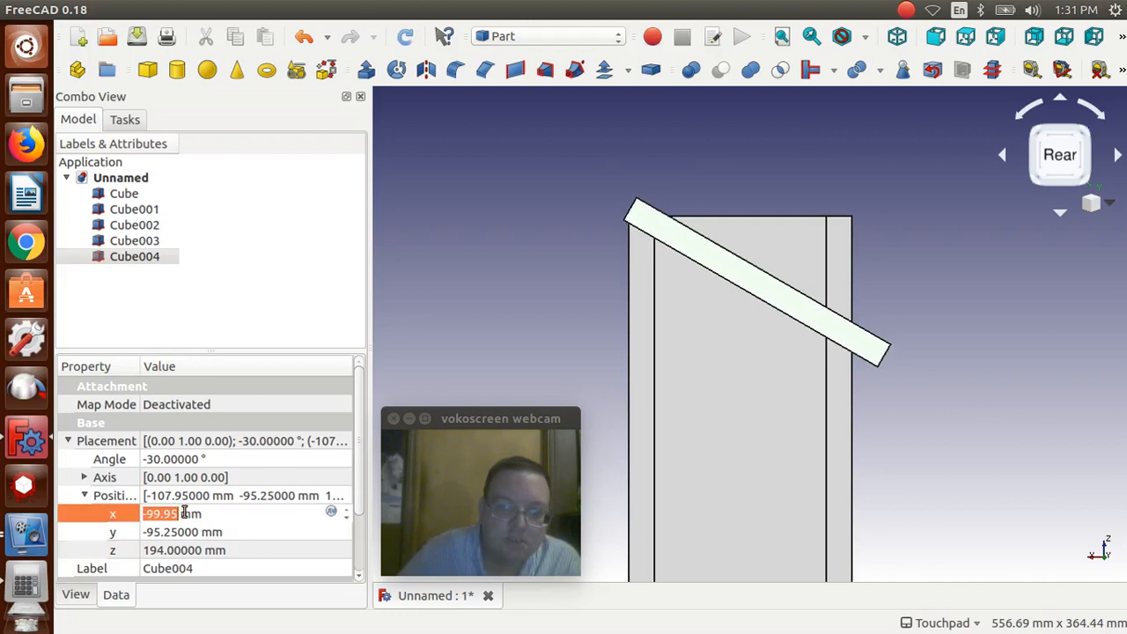
pyautogui.scroll(2, 184, 512)
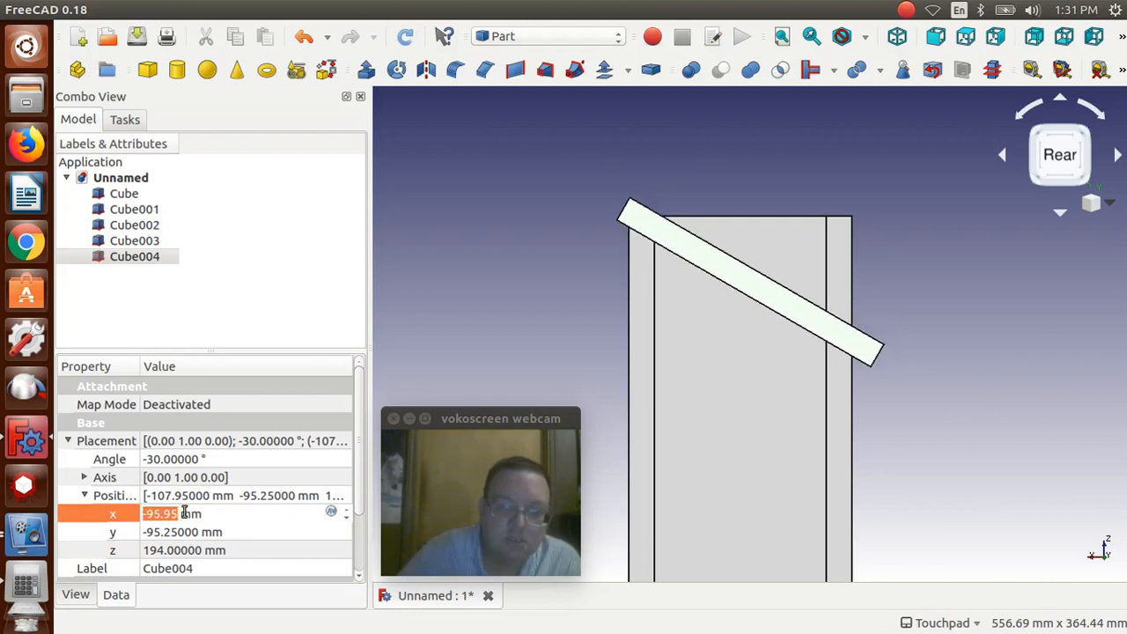
pyautogui.scroll(1, 183, 513)
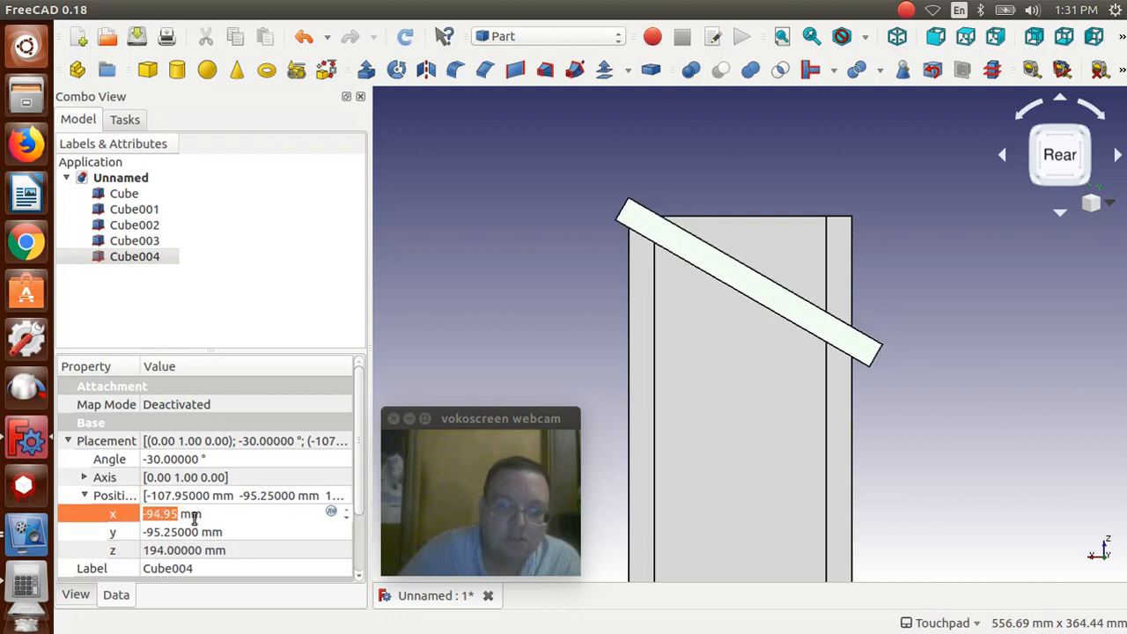
# Step: Raise Cube004 further over the panels by setting its z position to 203 mm
pyautogui.click(193, 549)
pyautogui.scroll(6, 193, 550)
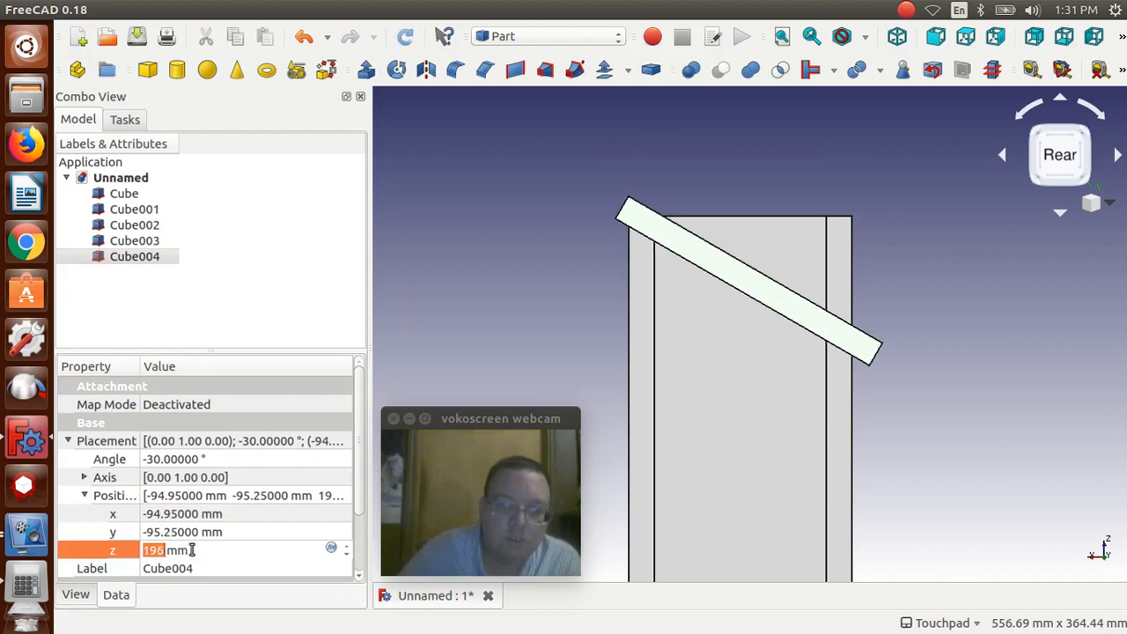
pyautogui.scroll(7, 192, 549)
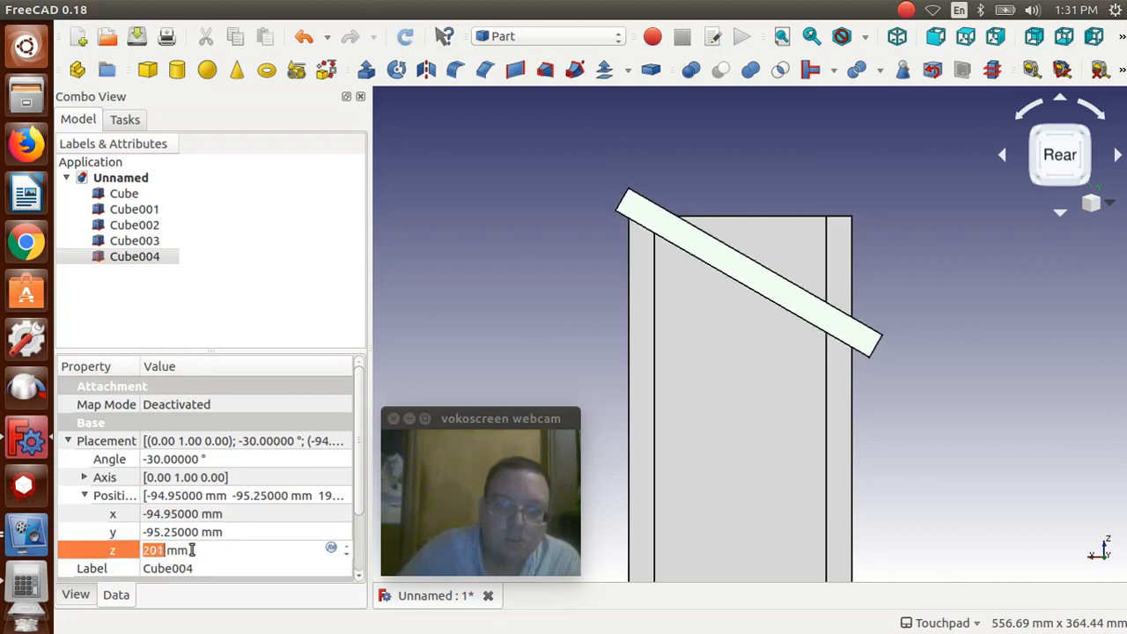
pyautogui.scroll(-4, 190, 549)
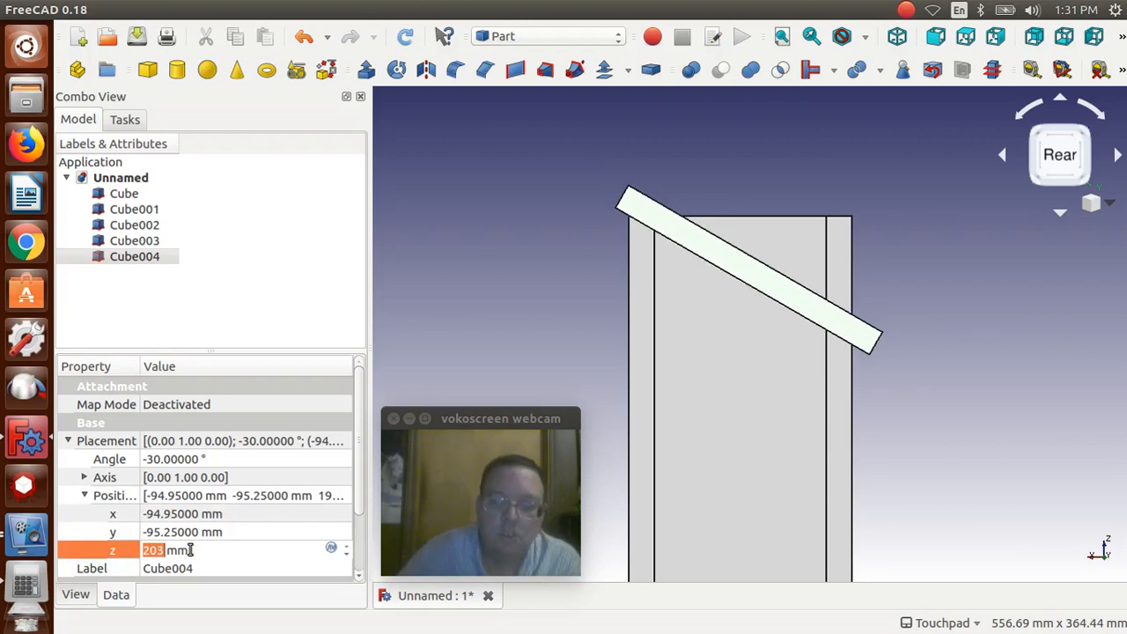
pyautogui.click(189, 531)
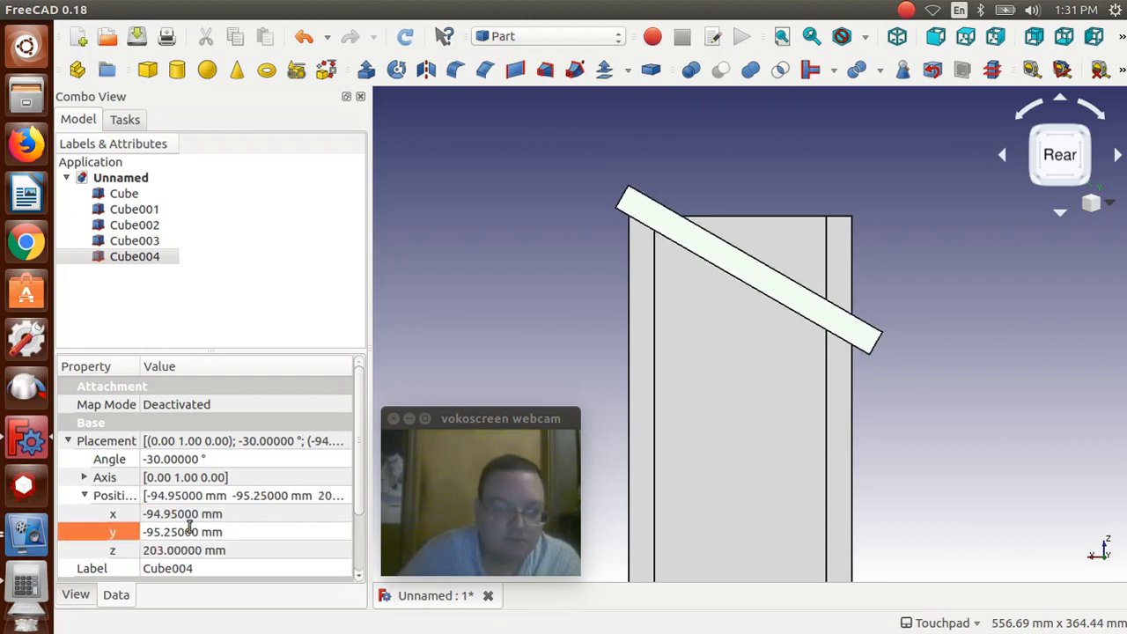
# Step: Fine-tune the roof board Cube004 over the panels by setting its y position to -94.25 mm and its x position to -92.95 mm
pyautogui.scroll(2, 189, 529)
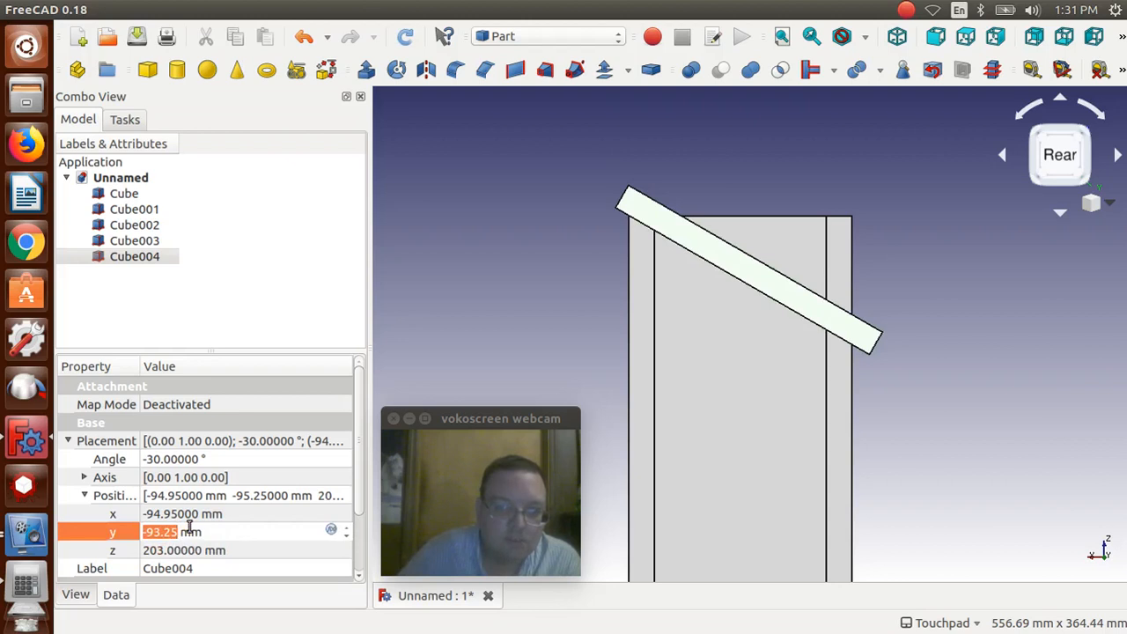
pyautogui.click(189, 513)
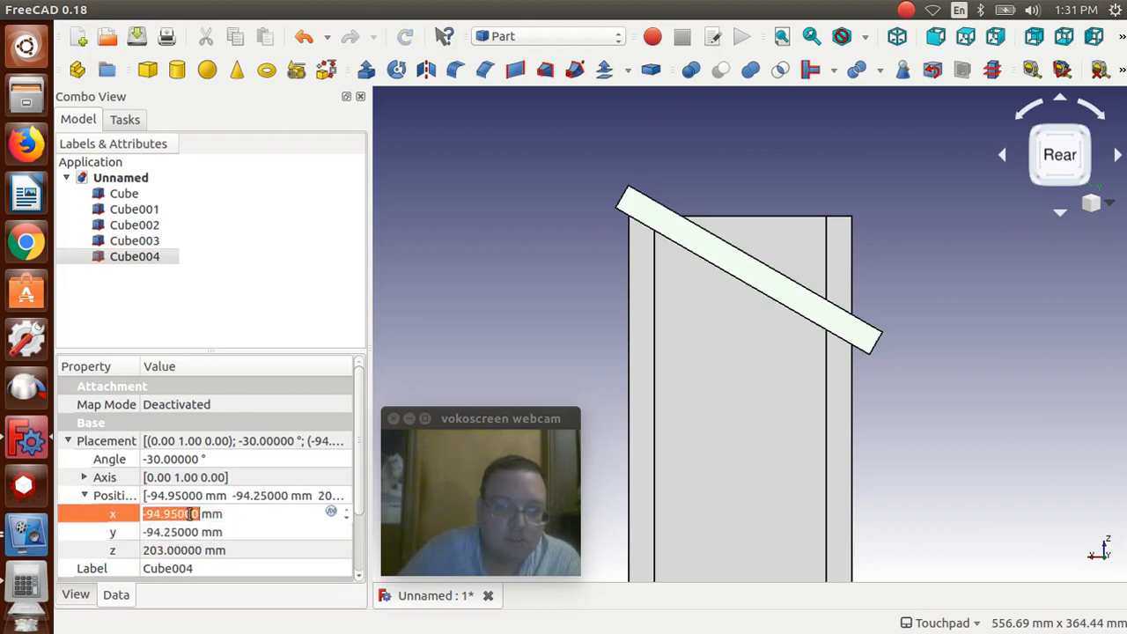
pyautogui.scroll(3, 190, 514)
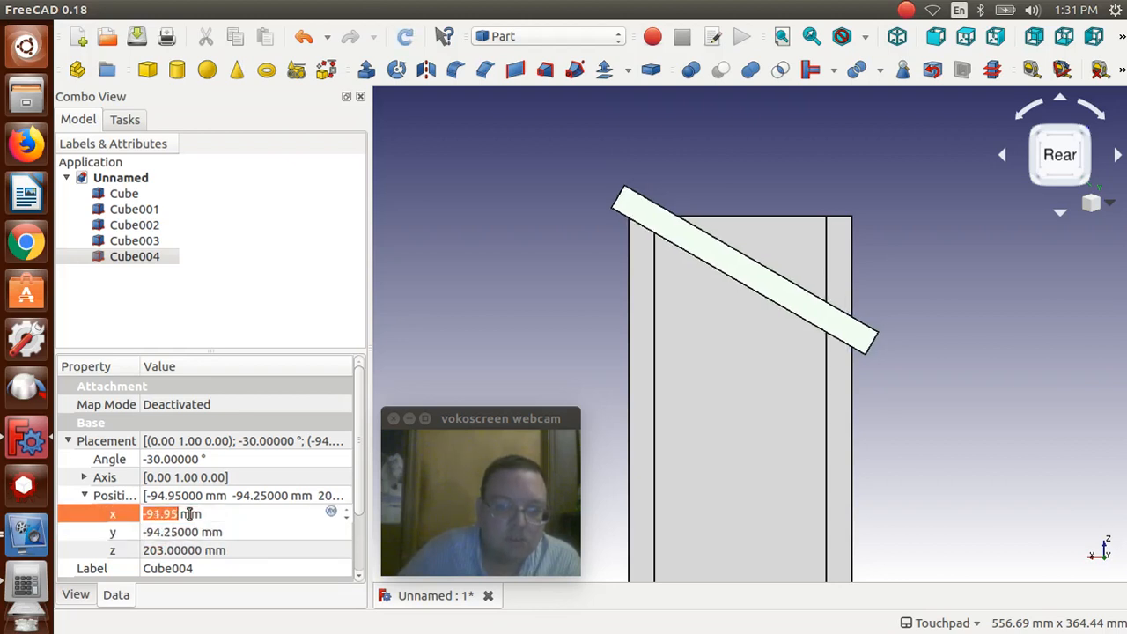
pyautogui.scroll(-1, 190, 514)
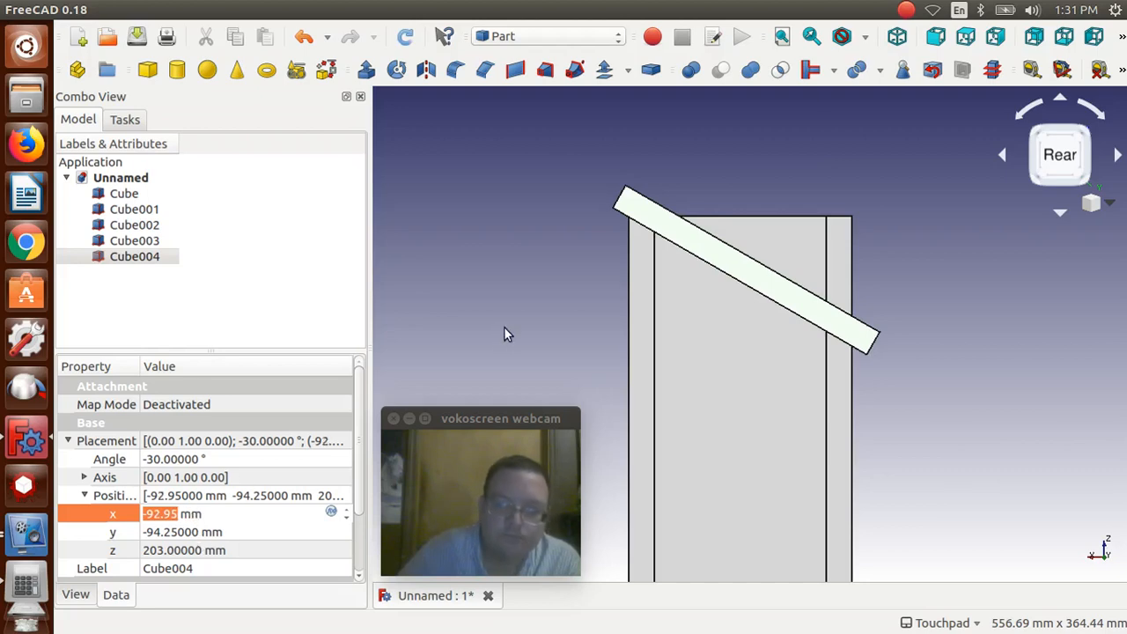
pyautogui.click(899, 39)
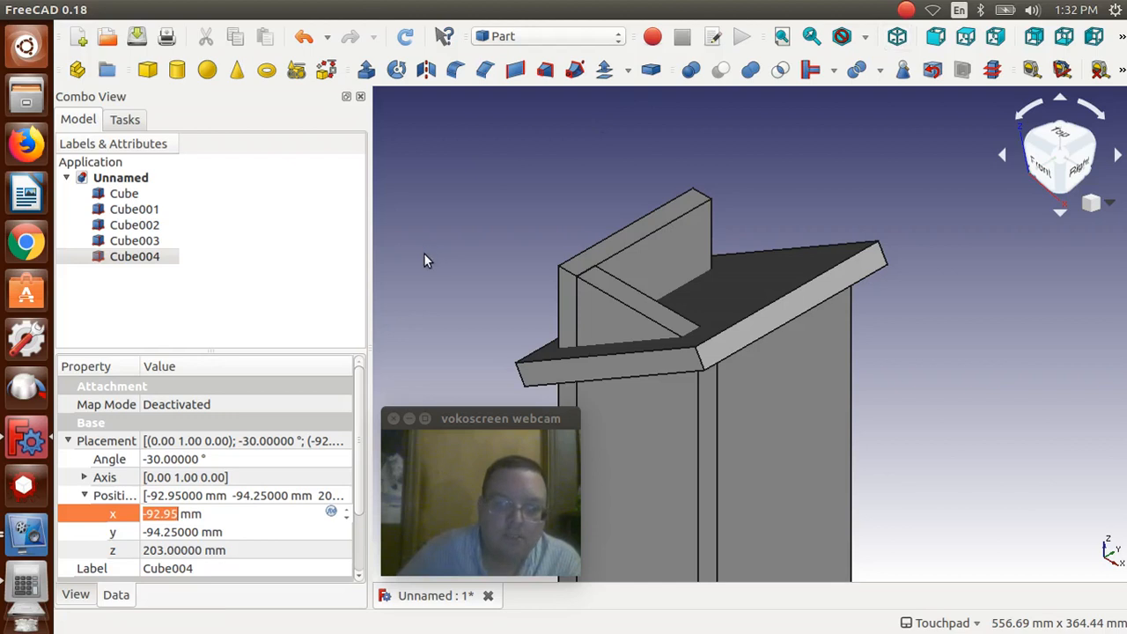
pyautogui.click(483, 224)
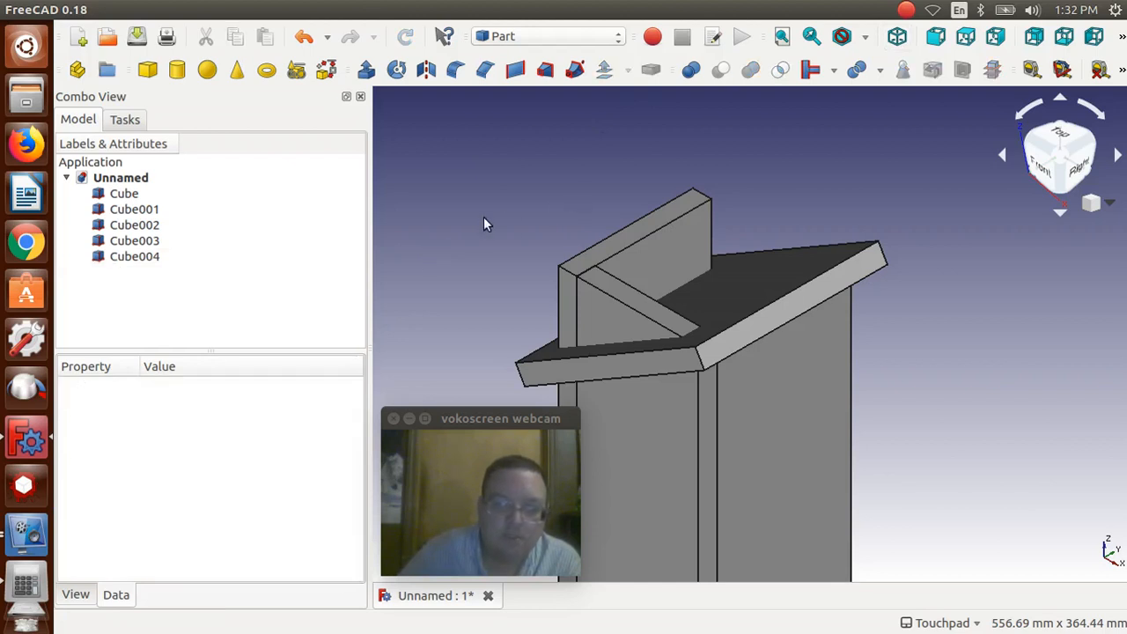
# Step: Duplicate the roof board Cube004 in place and thicken the copy to a height of 95.05 mm, enclosing the panel ends above the roof
pyautogui.click(117, 257)
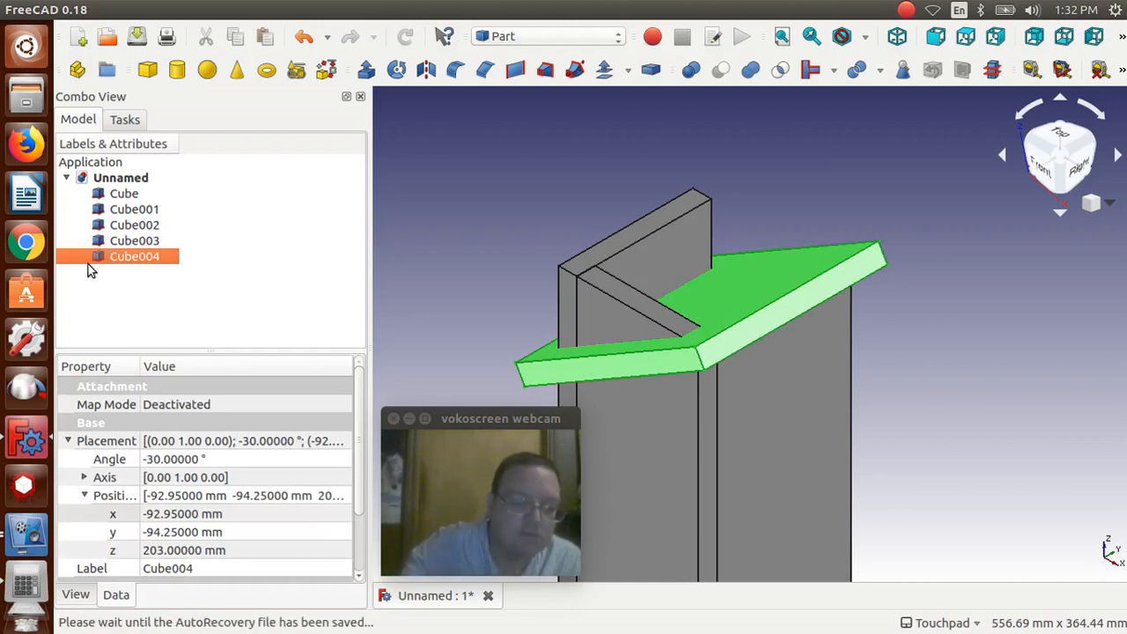
pyautogui.hotkey('ctrl', 'v')
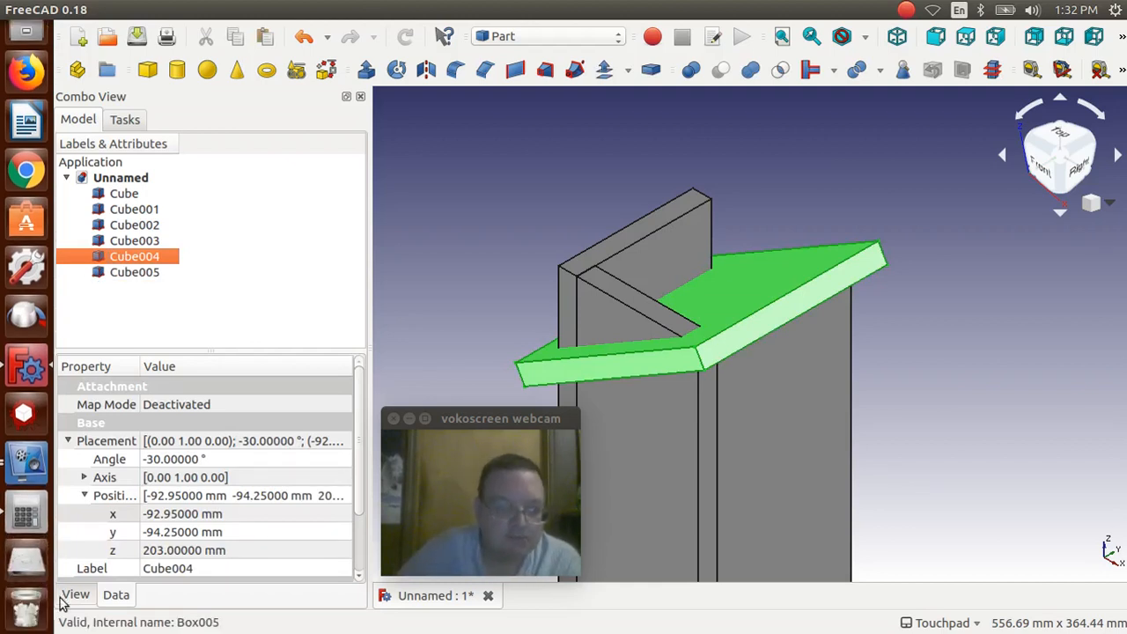
pyautogui.click(128, 274)
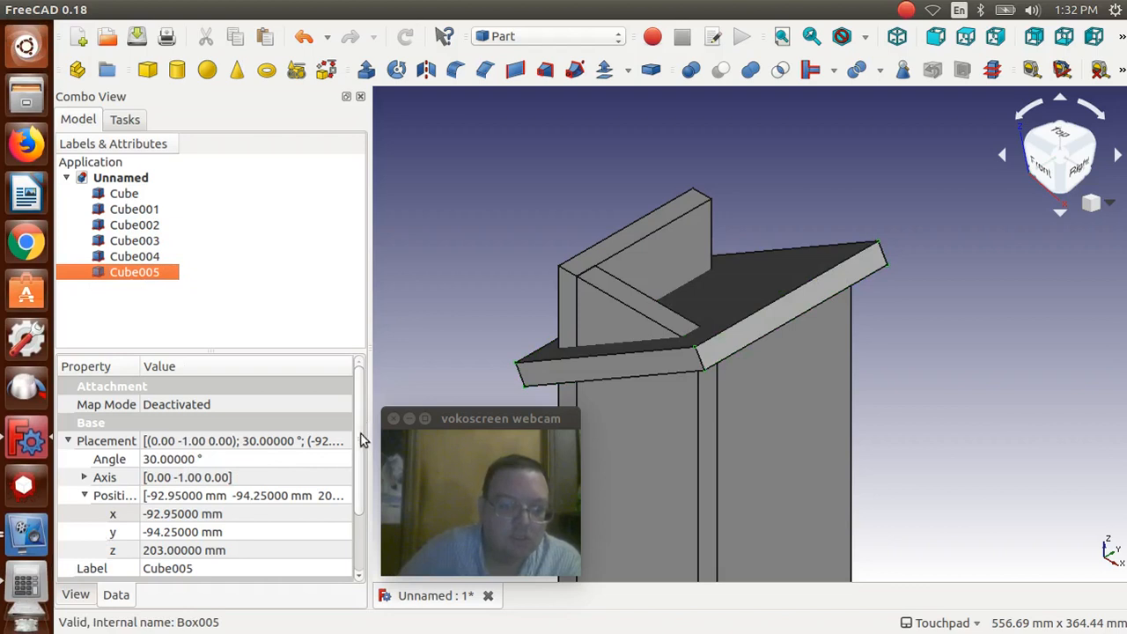
pyautogui.moveTo(360, 440); pyautogui.dragTo(359, 567)
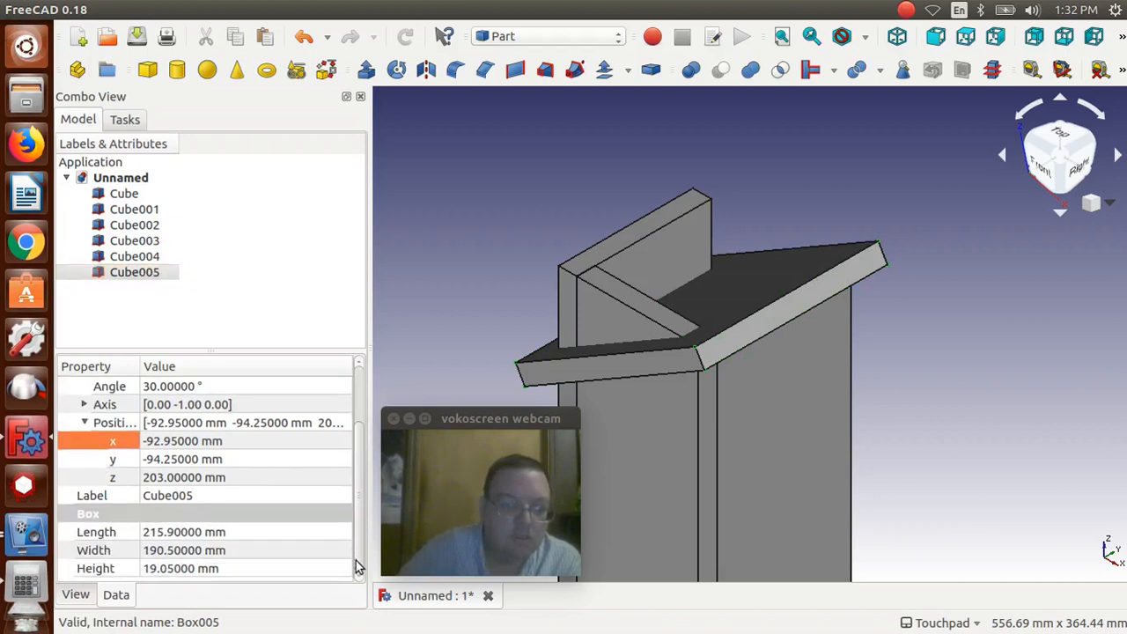
pyautogui.click(181, 570)
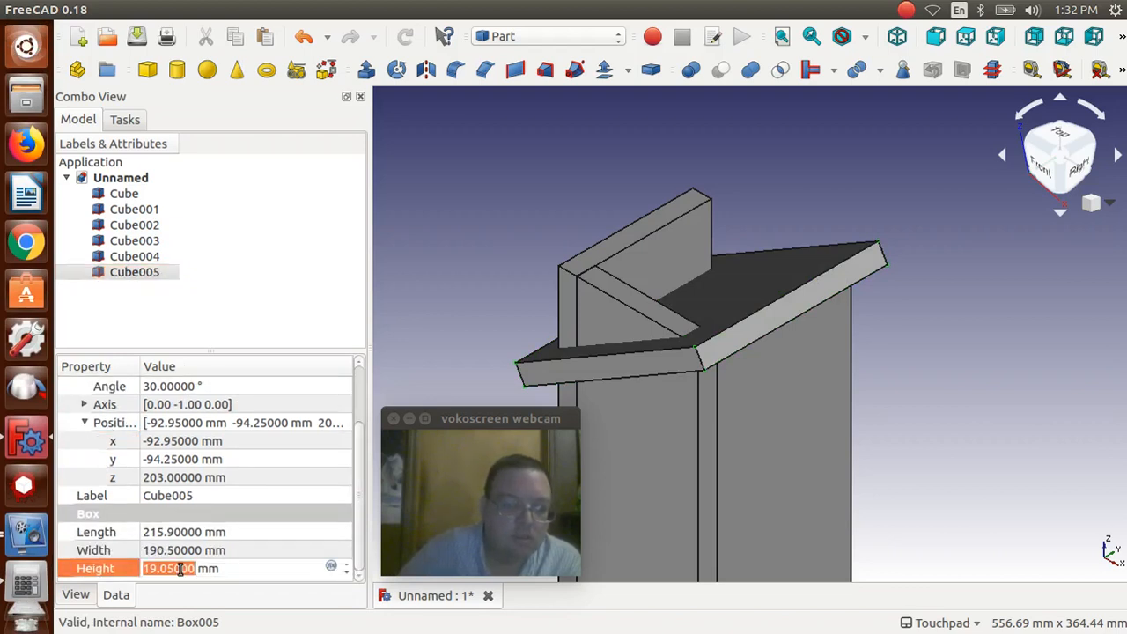
pyautogui.scroll(5, 180, 569)
pyautogui.scroll(17, 181, 569)
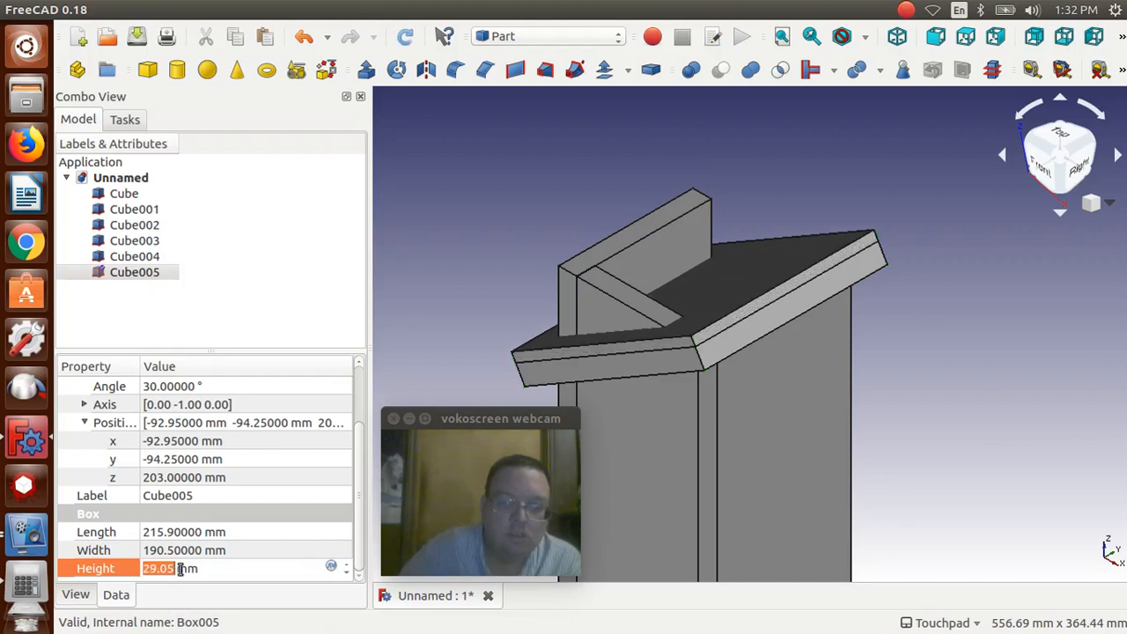
pyautogui.scroll(18, 180, 569)
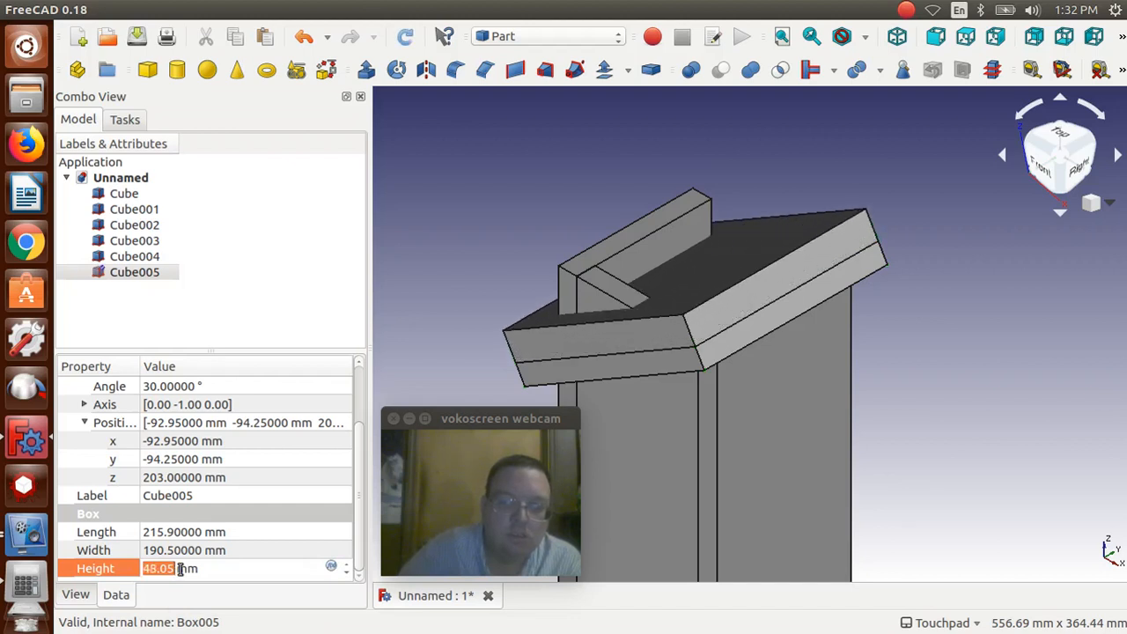
pyautogui.scroll(17, 180, 569)
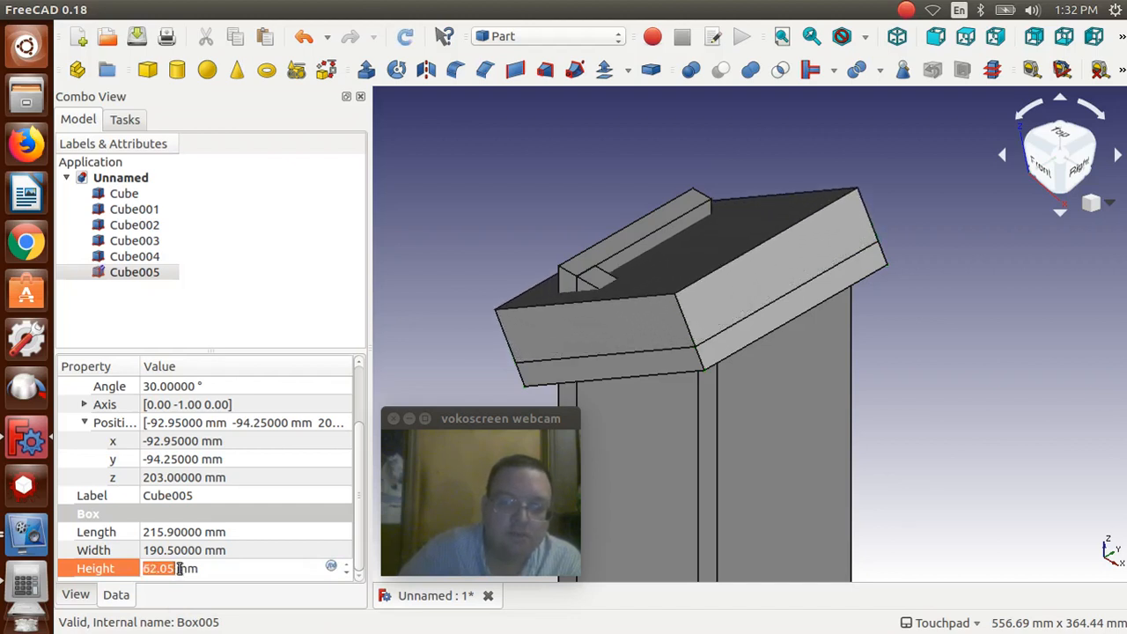
pyautogui.scroll(16, 180, 569)
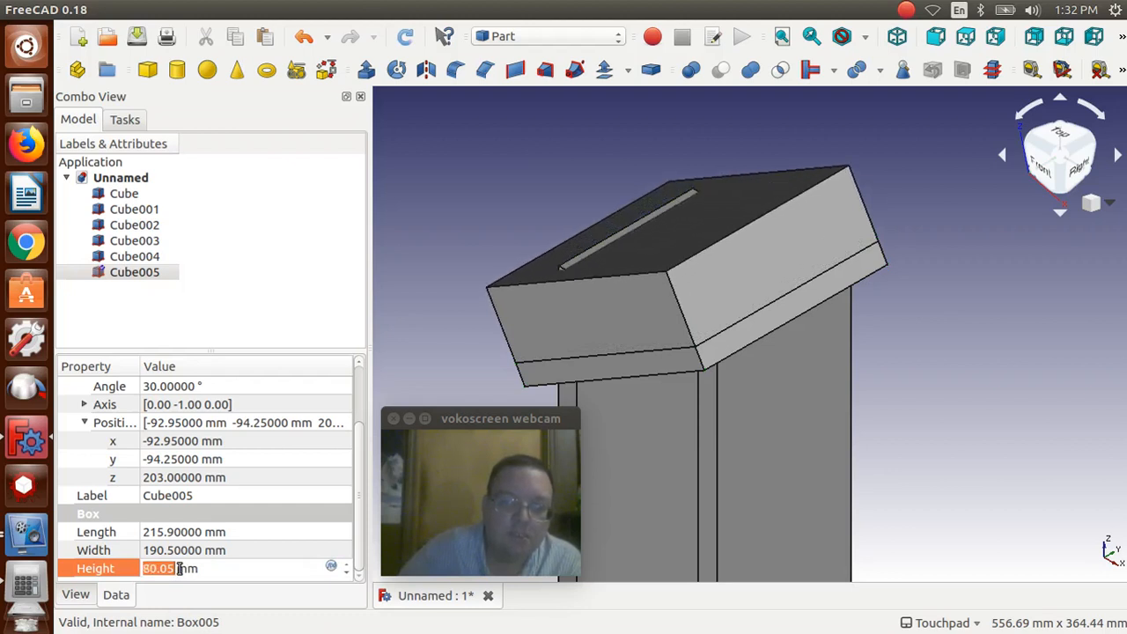
pyautogui.scroll(3, 179, 569)
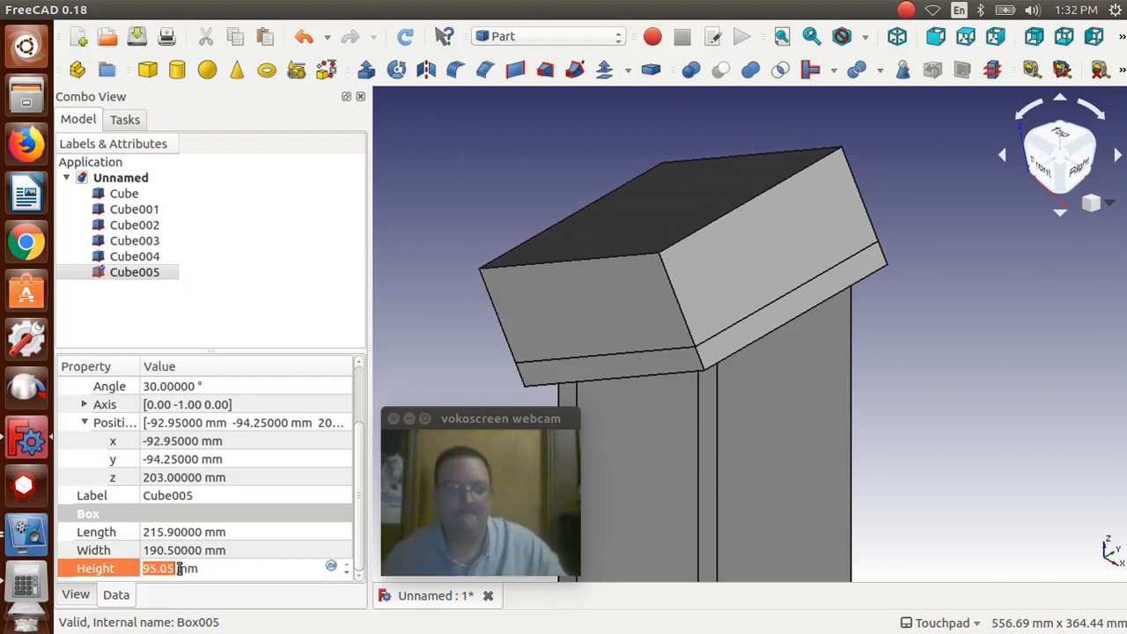
pyautogui.click(452, 294)
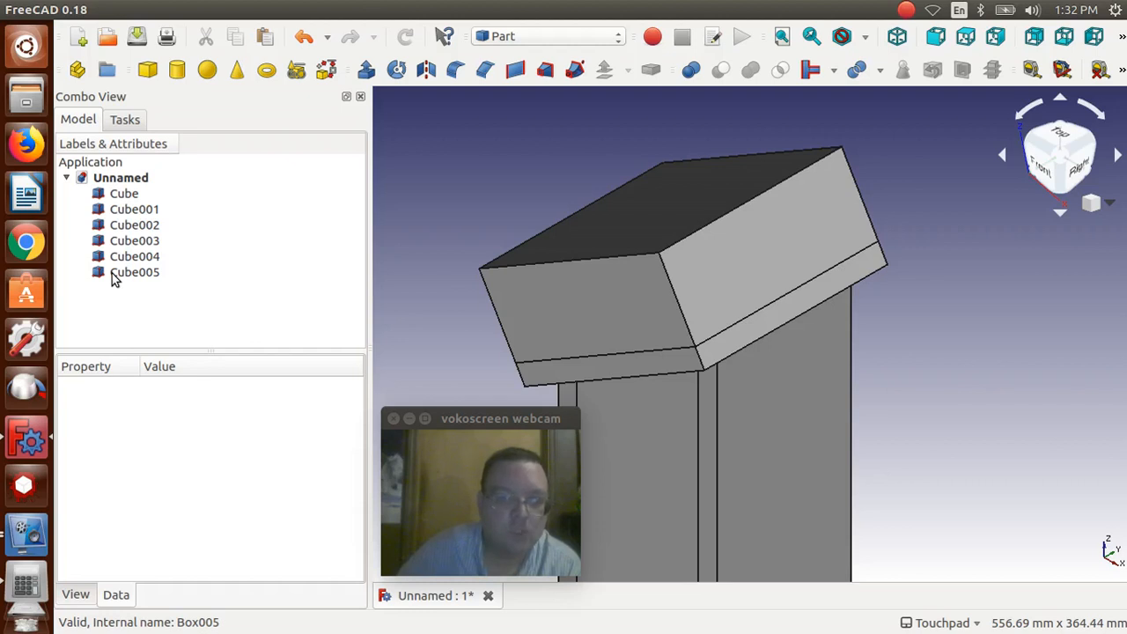
# Step: Make two in-place copies of the thick block Cube005 to serve as further cutting tools
pyautogui.click(124, 272)
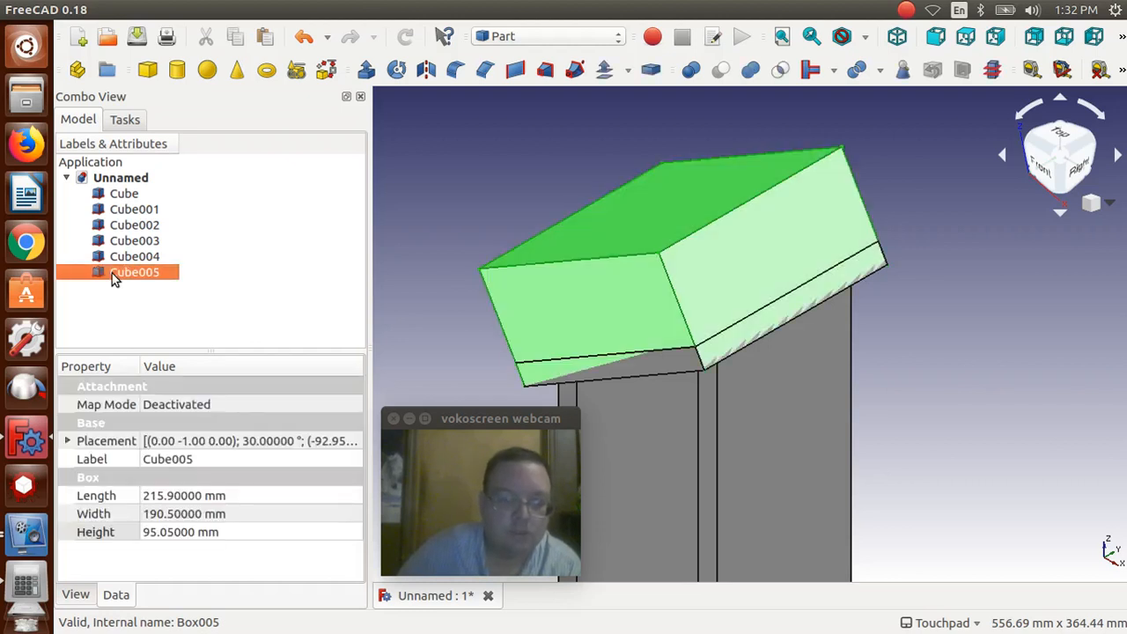
pyautogui.hotkey('ctrl', 'v')
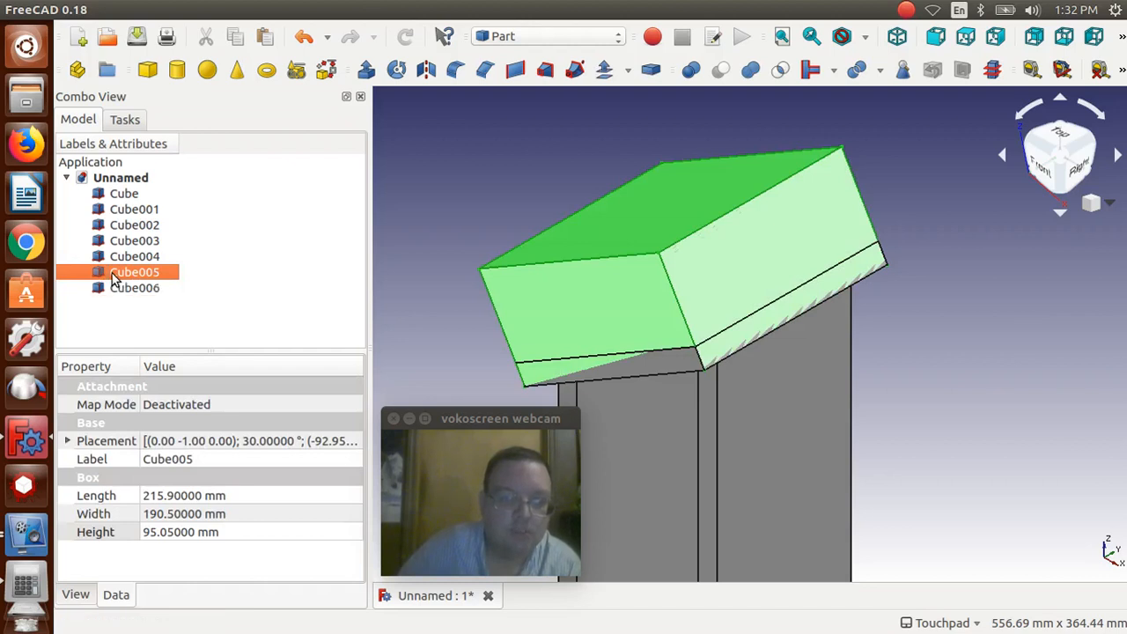
pyautogui.hotkey('ctrl', 'v')
pyautogui.click(246, 279)
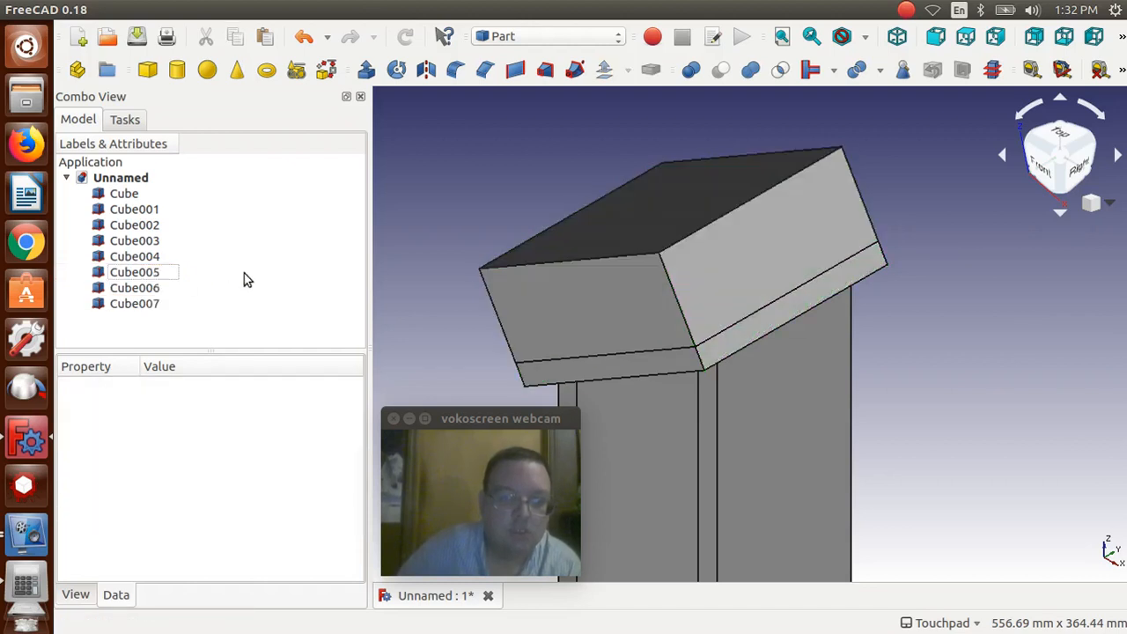
# Step: Cut the side panel Cube001 with the thick block Cube005 as the subtracted shape
pyautogui.click(828, 425)
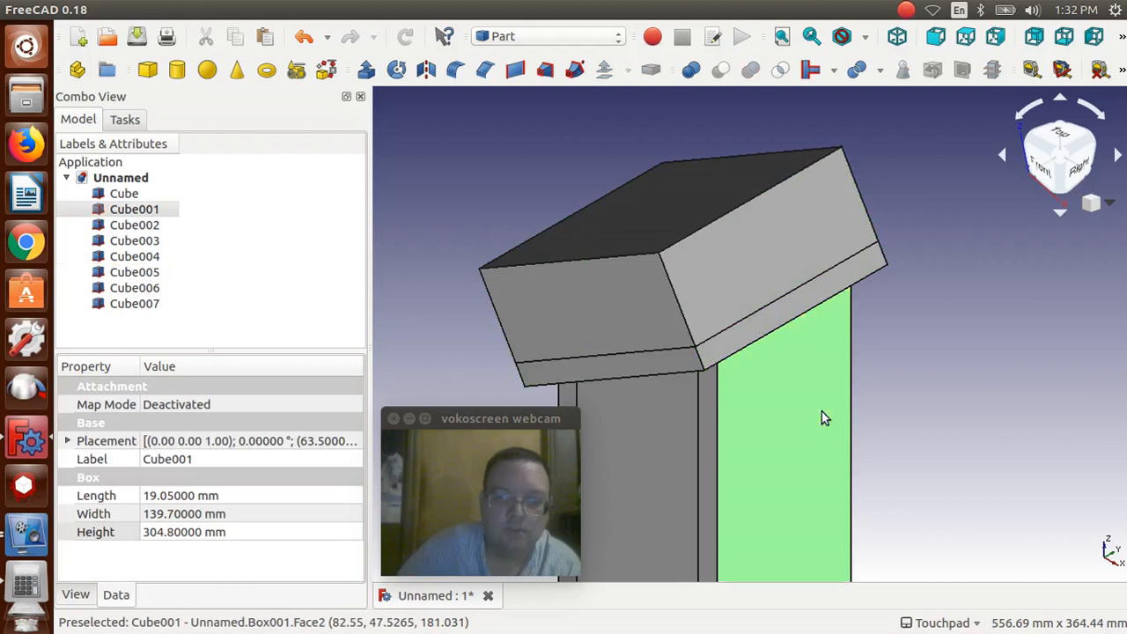
pyautogui.keyDown('ctrl'); pyautogui.click(772, 261); pyautogui.keyUp('ctrl')
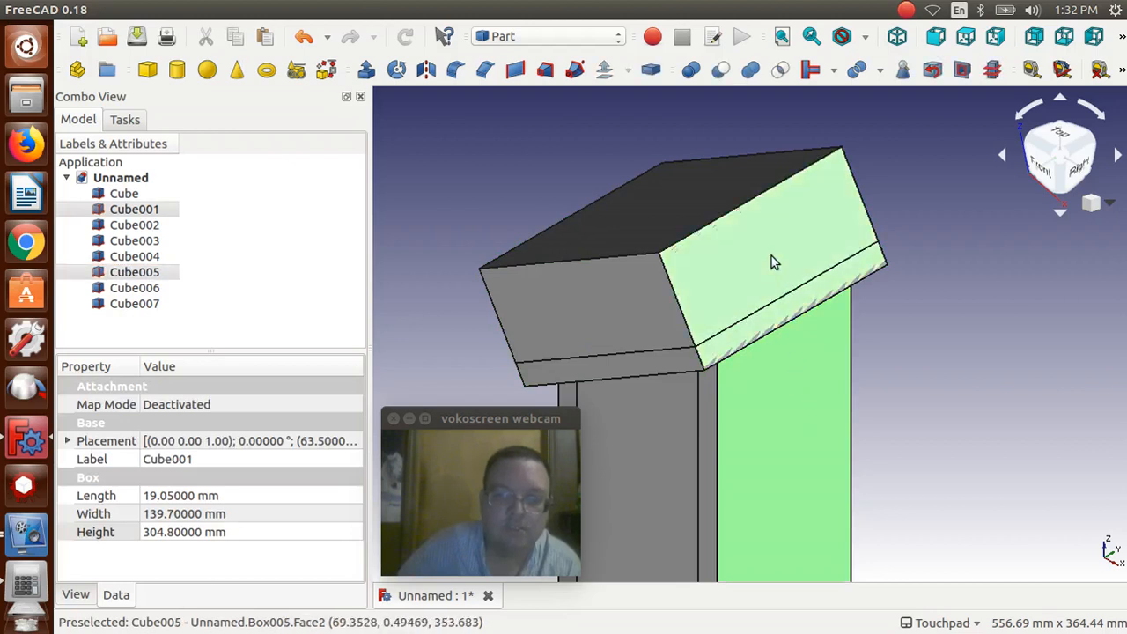
pyautogui.click(720, 73)
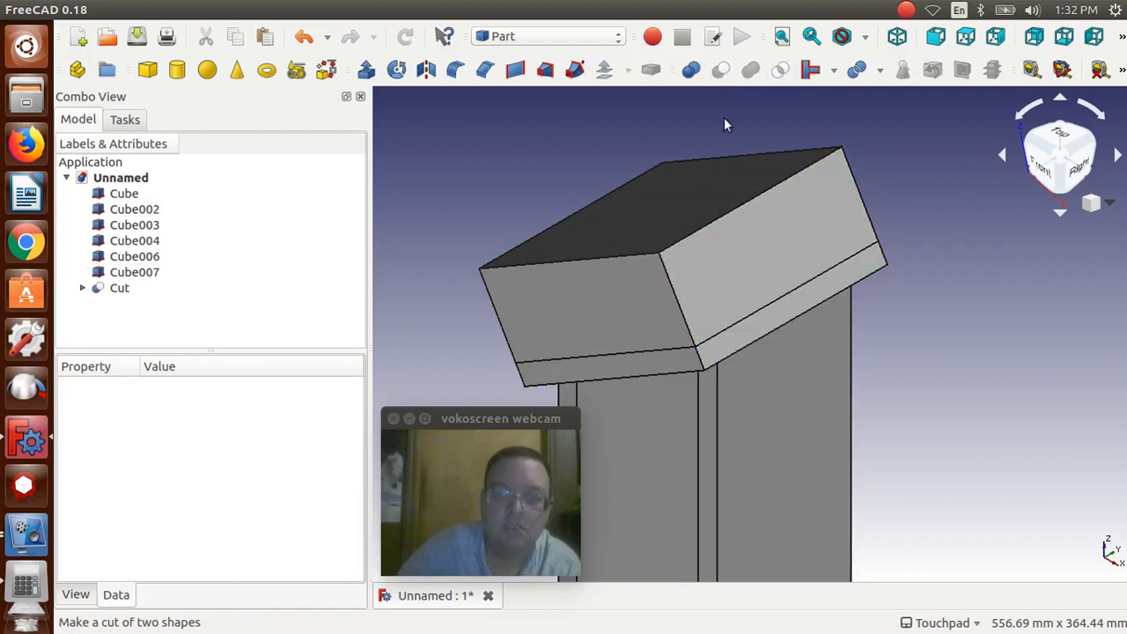
# Step: Cut the front panel Cube002 with the thick block Cube006 as the subtracted shape
pyautogui.click(657, 465)
pyautogui.keyDown('ctrl'); pyautogui.click(623, 287); pyautogui.keyUp('ctrl')
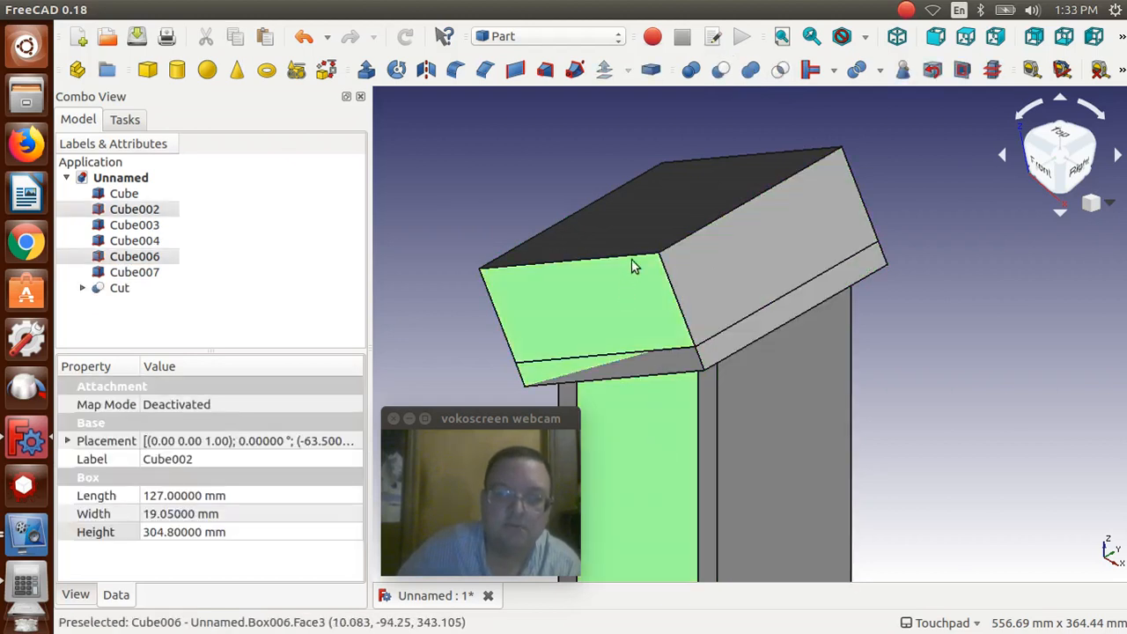
pyautogui.click(723, 70)
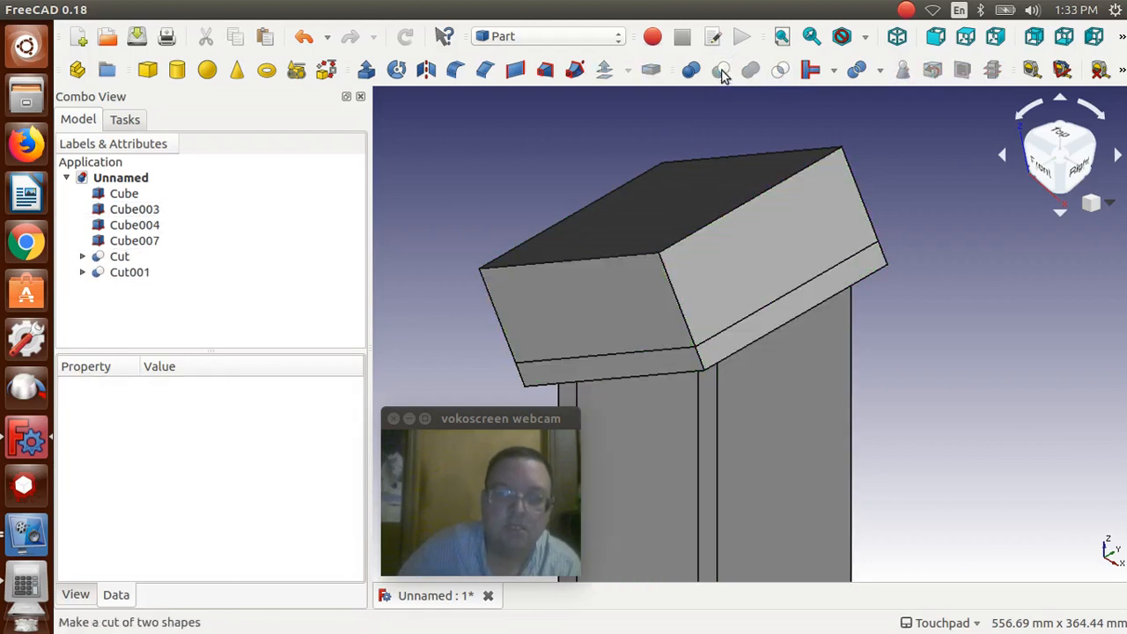
# Step: Cut the opposite side panel Cube003 with the remaining thick block Cube007 as the subtracted shape
pyautogui.click(568, 392)
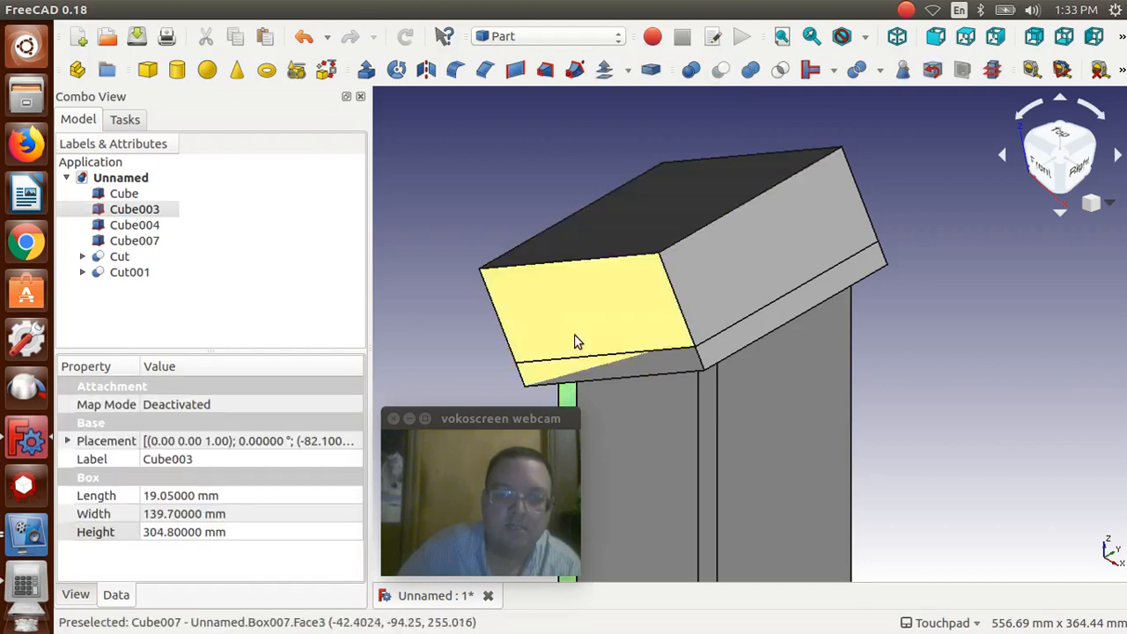
pyautogui.keyDown('ctrl'); pyautogui.click(576, 337); pyautogui.keyUp('ctrl')
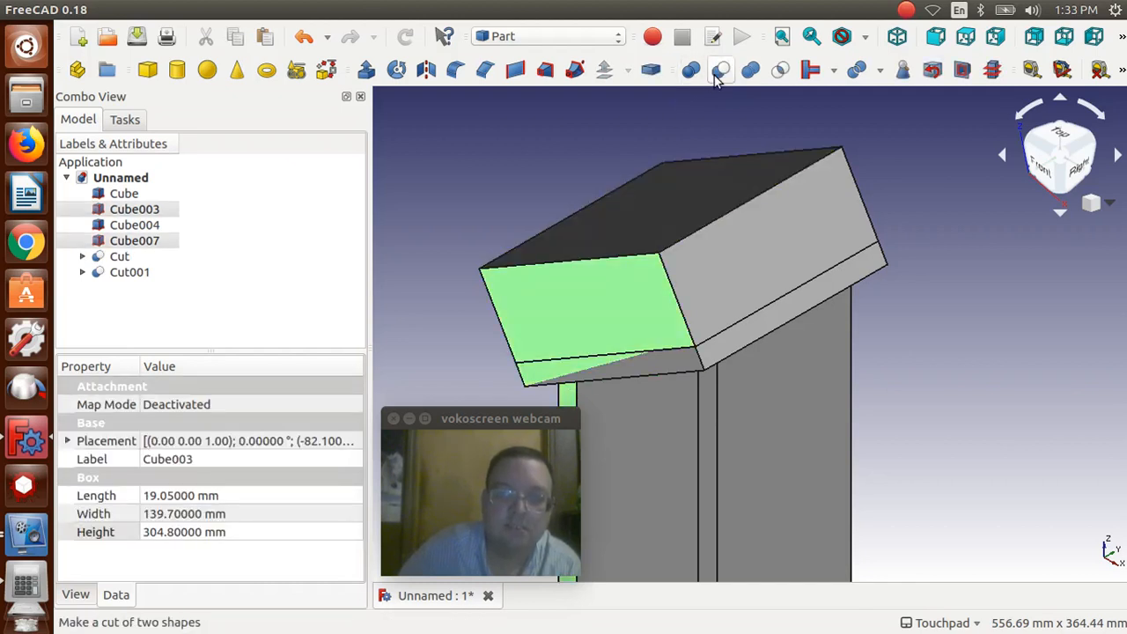
pyautogui.click(719, 72)
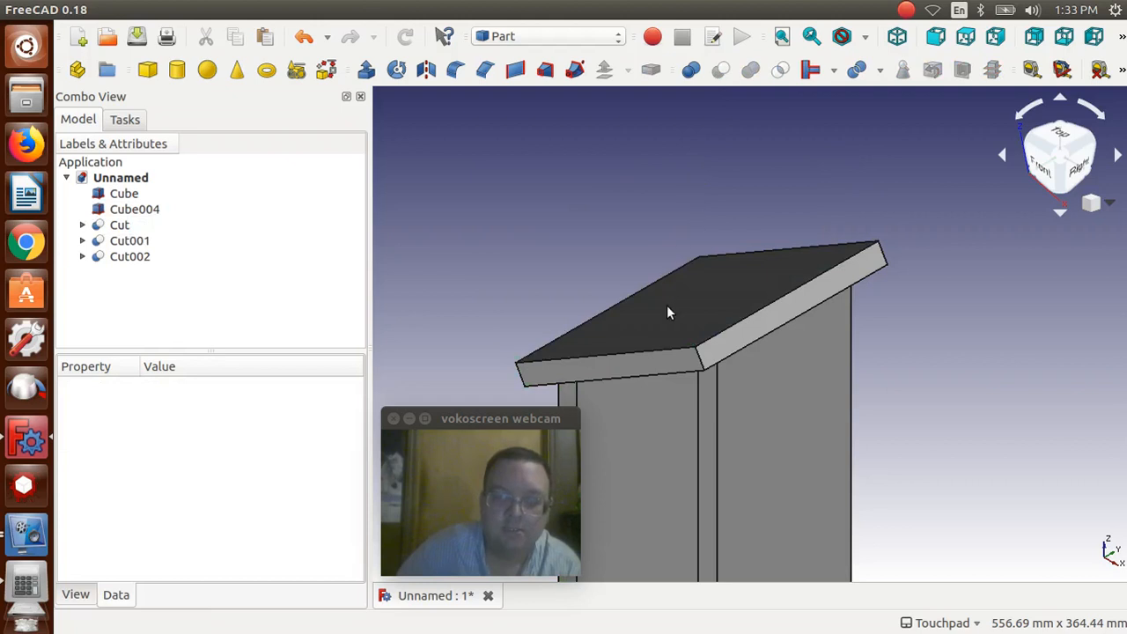
# Step: Hide the roof board Cube004 temporarily to inspect the upper edges of the cut panels, and show it again over the box
pyautogui.click(138, 259)
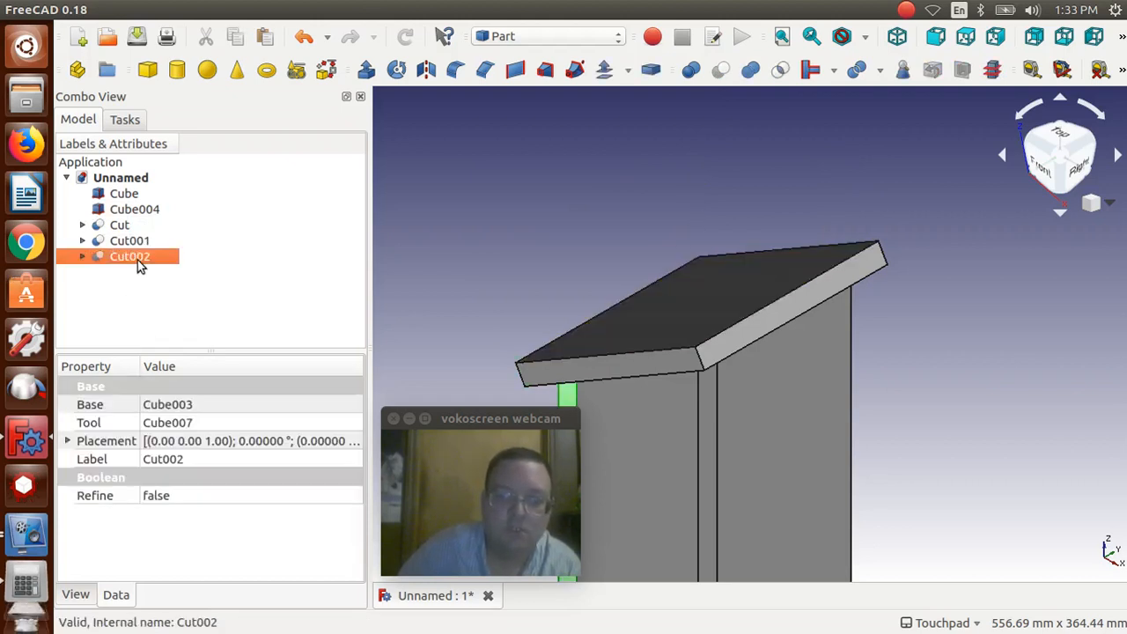
pyautogui.click(624, 319)
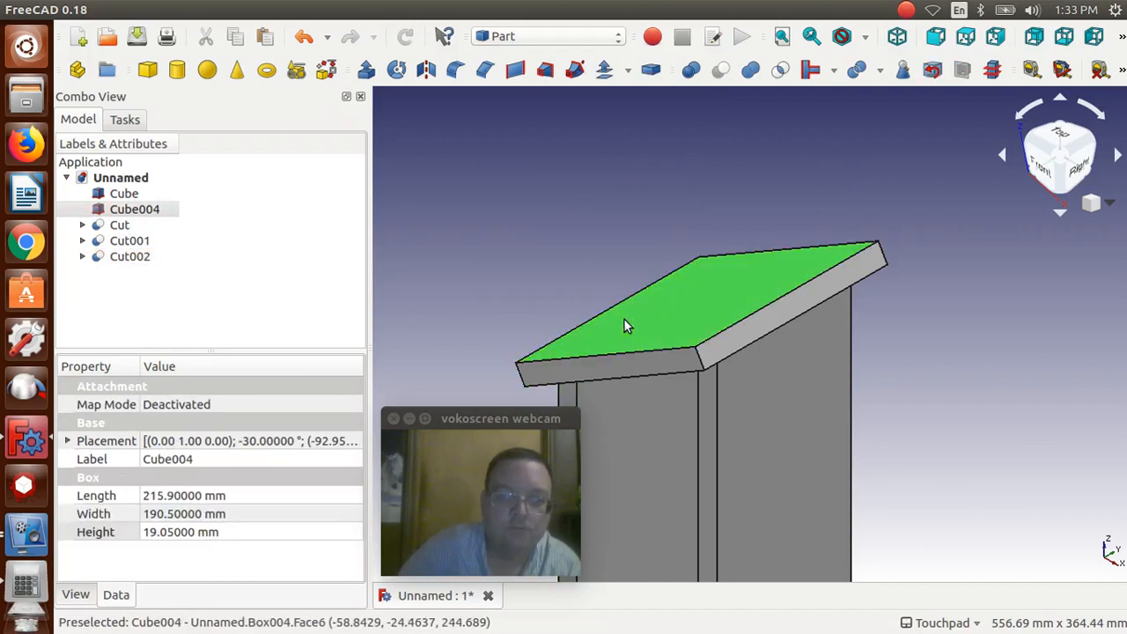
pyautogui.press('space')
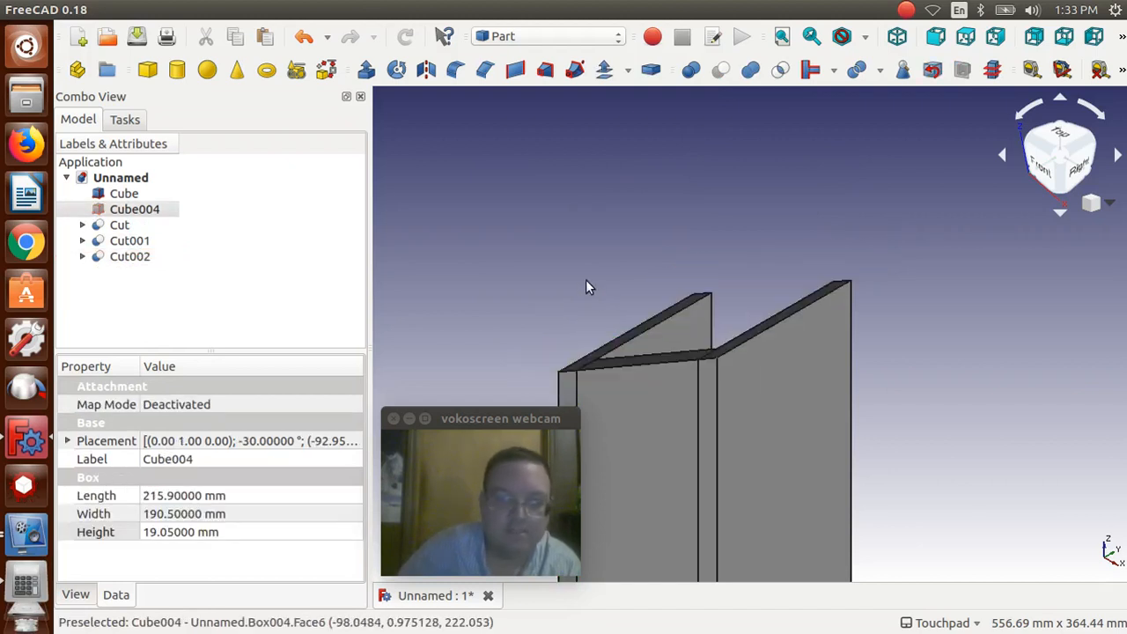
pyautogui.press('space')
pyautogui.press('space')
pyautogui.press('space')
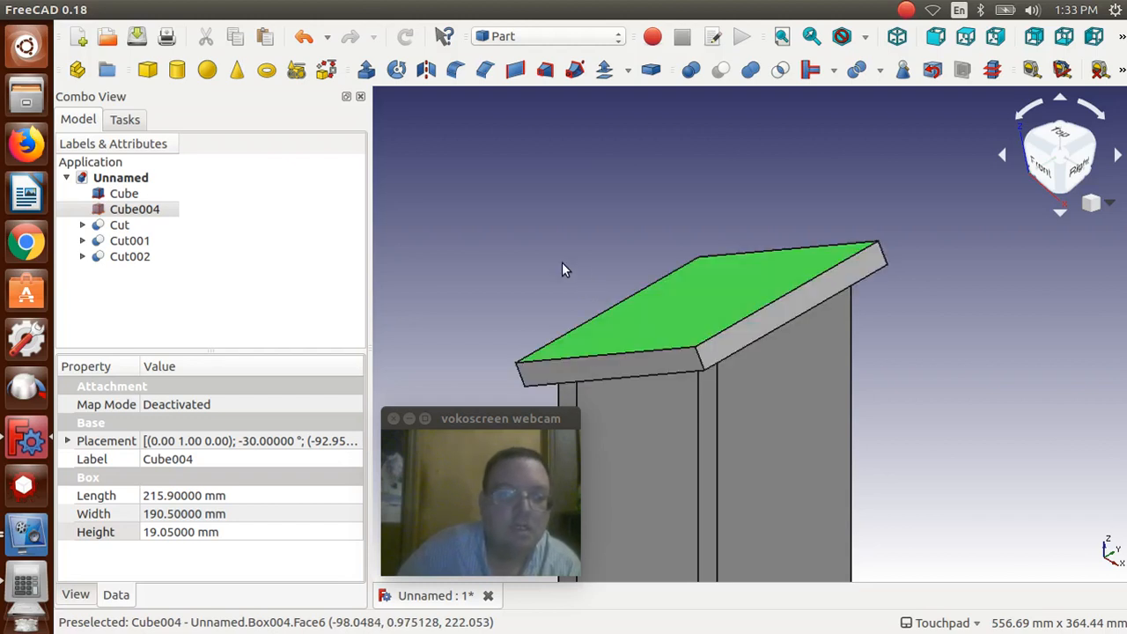
pyautogui.click(562, 264)
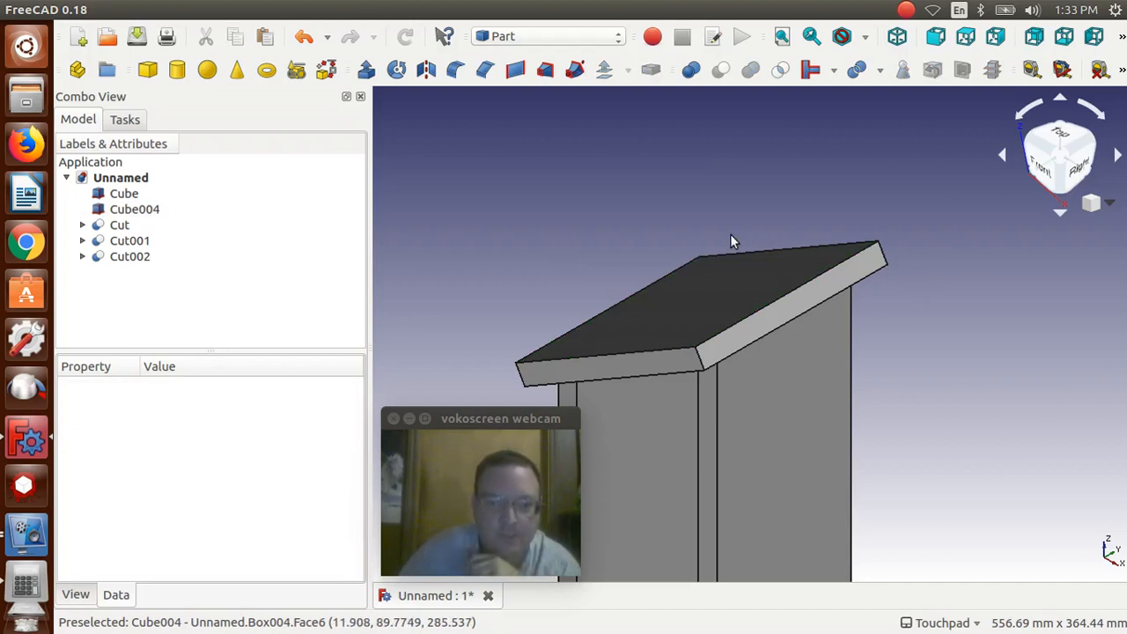
pyautogui.scroll(-5, 730, 242)
pyautogui.scroll(5, 731, 242)
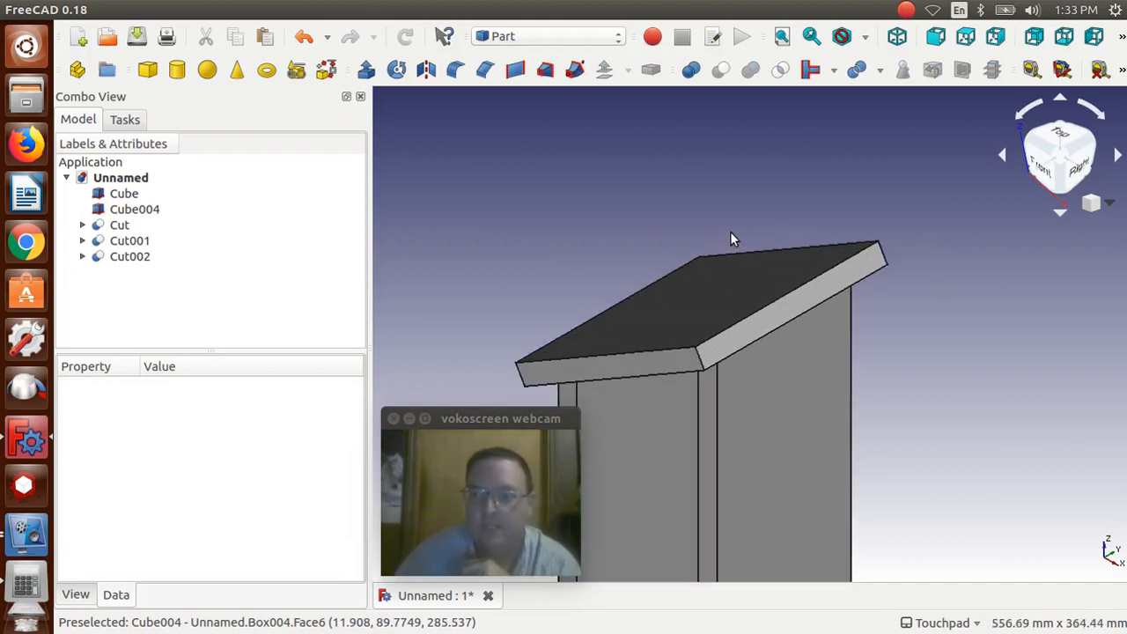
pyautogui.scroll(-2, 730, 234)
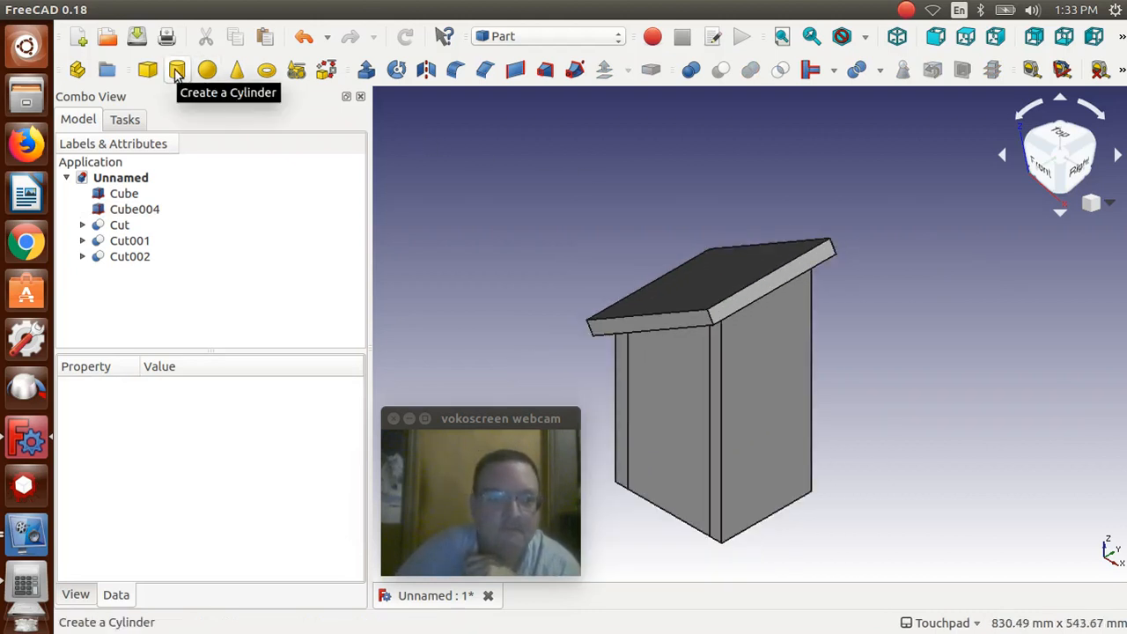
# Step: Create a cylinder with a radius of 3.175 mm and a height of 95.25 mm
pyautogui.click(176, 71)
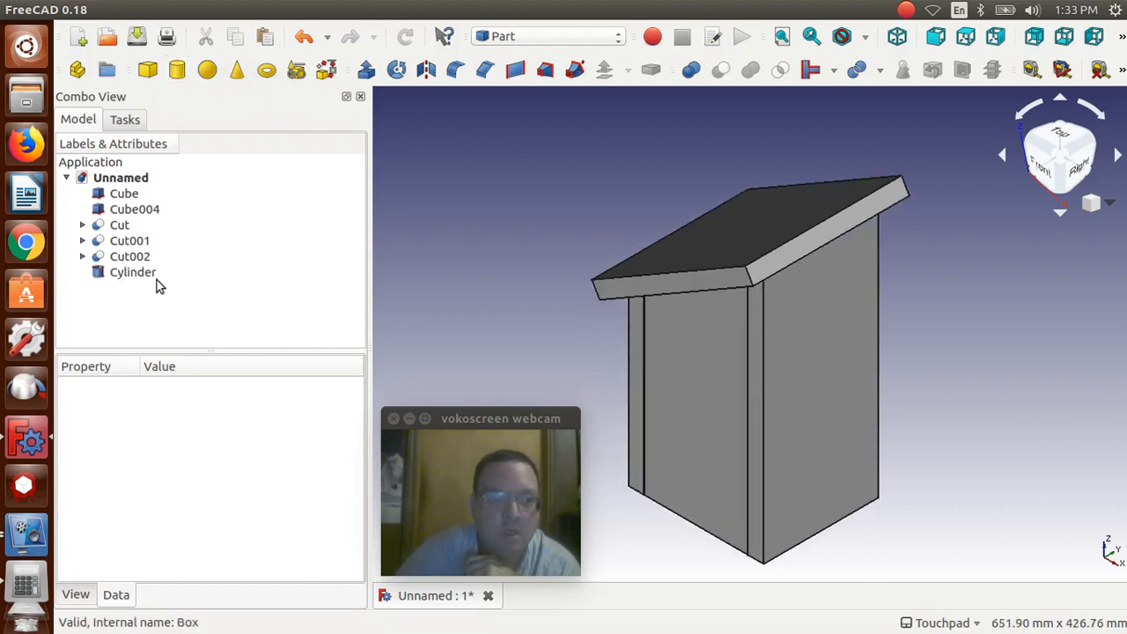
pyautogui.click(132, 272)
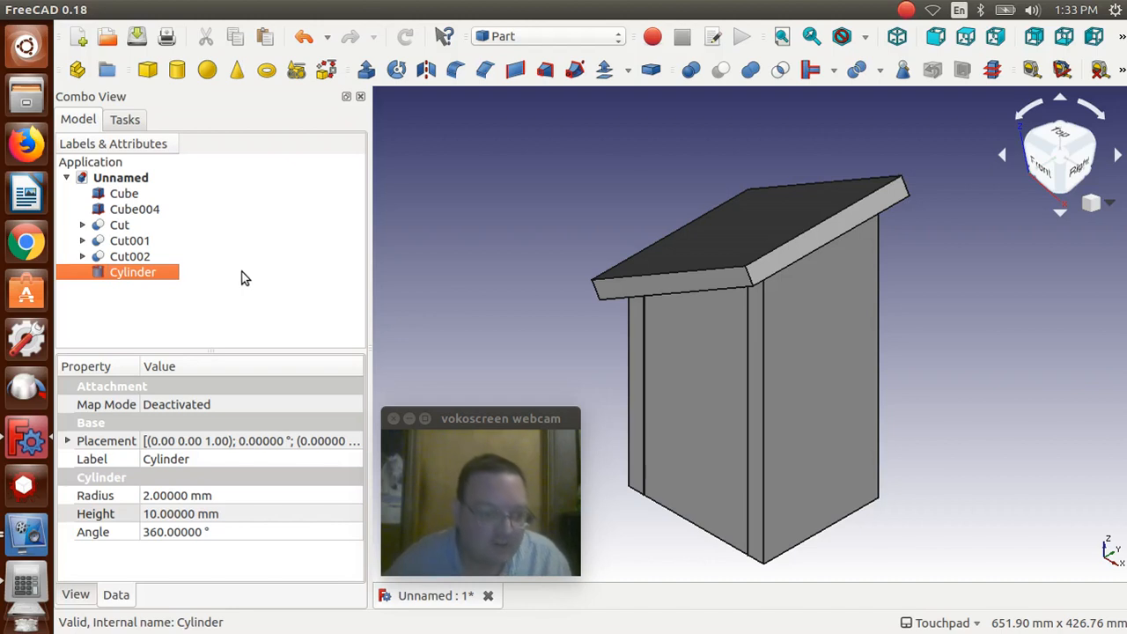
pyautogui.click(255, 495)
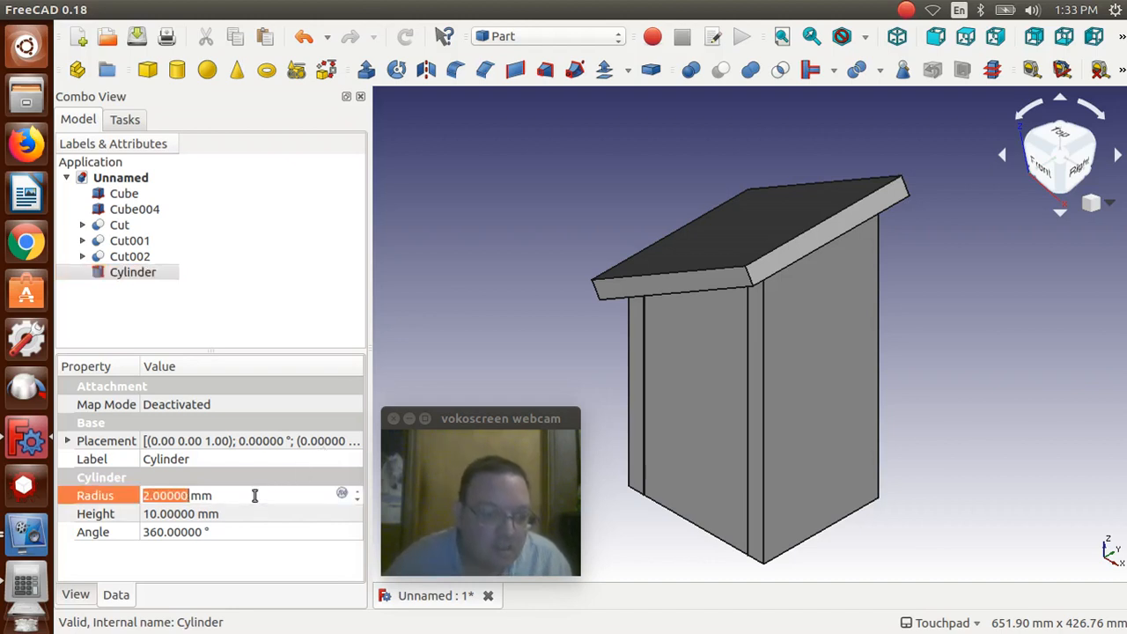
pyautogui.write('3.175')
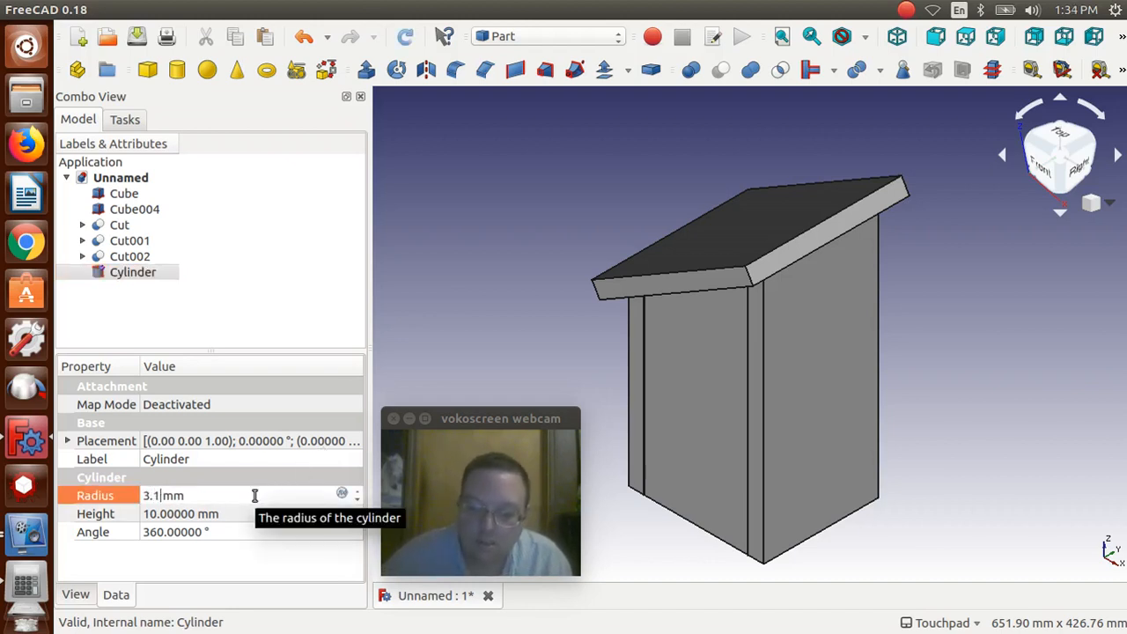
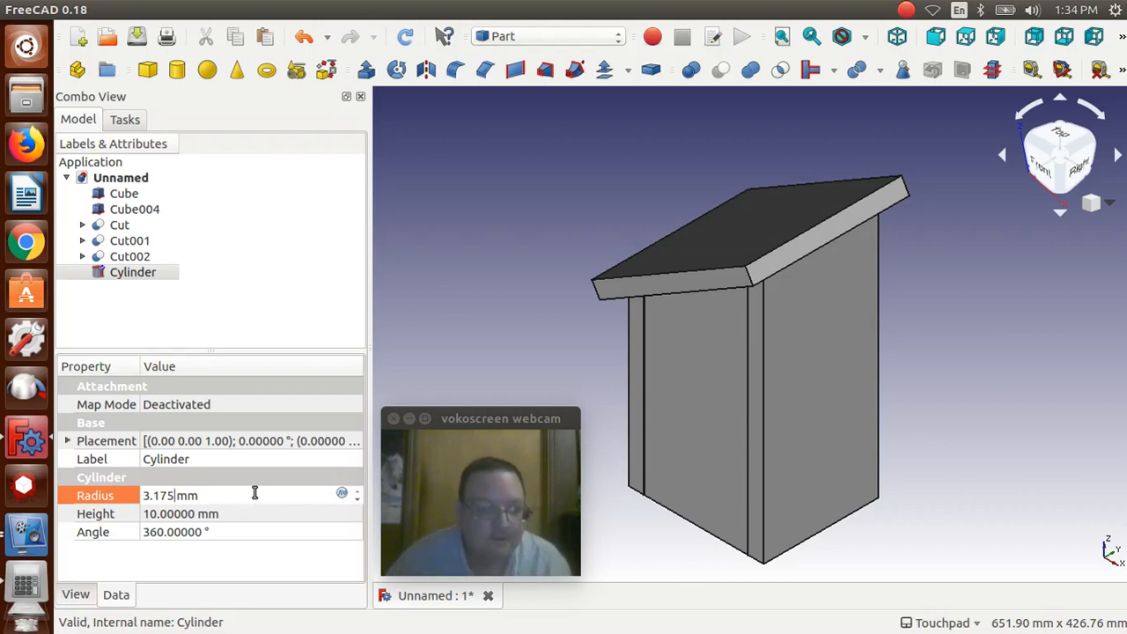
pyautogui.click(245, 513)
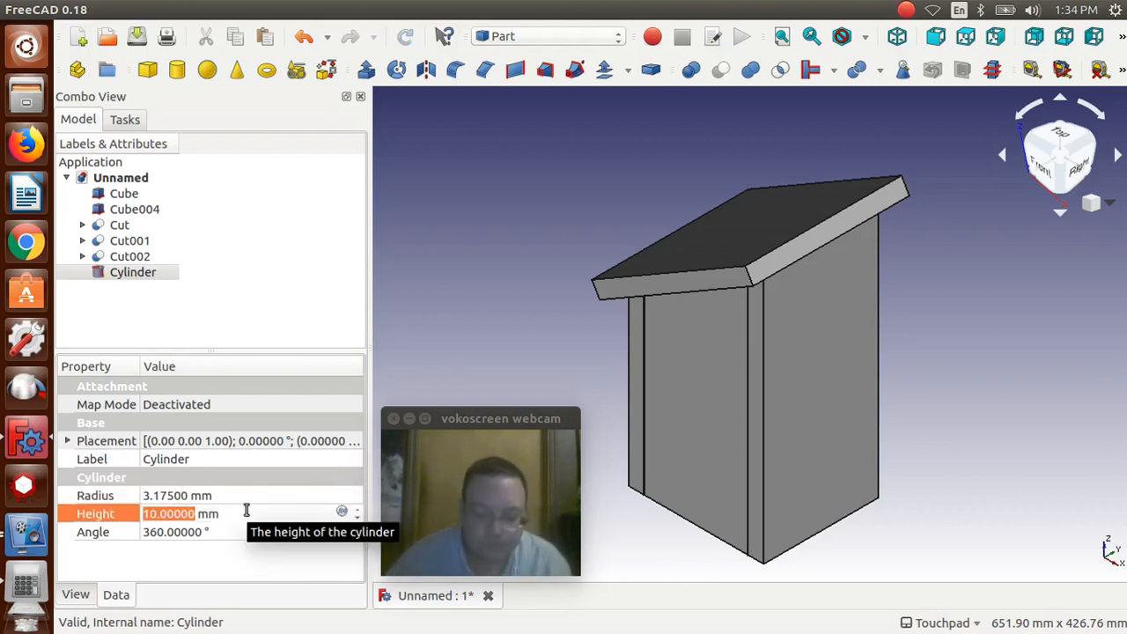
pyautogui.write('95.')
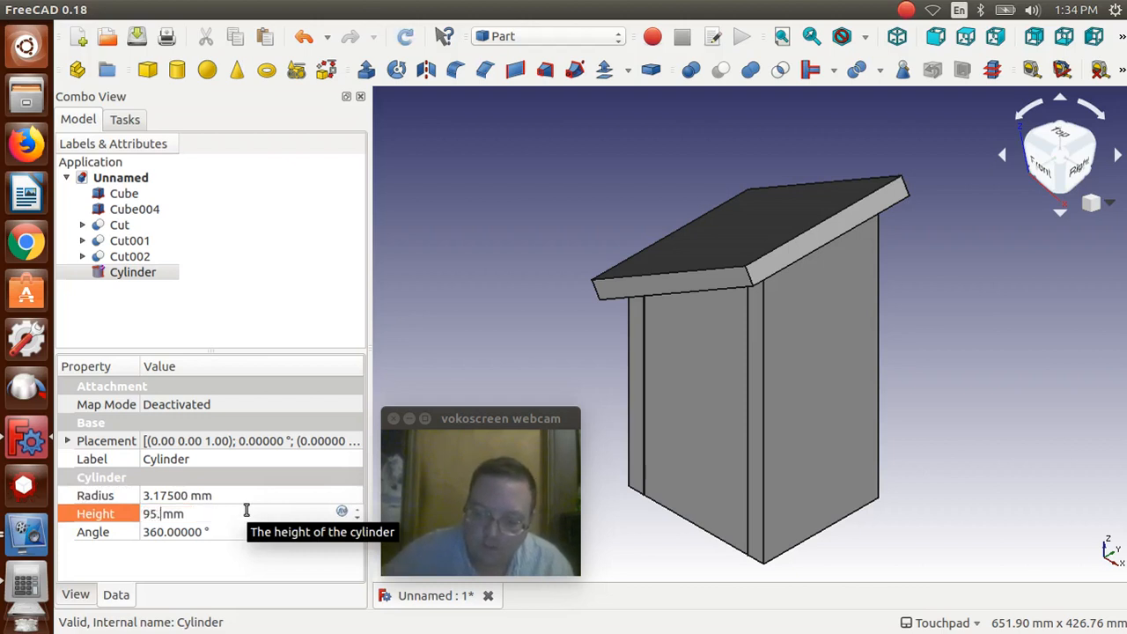
pyautogui.write('2')
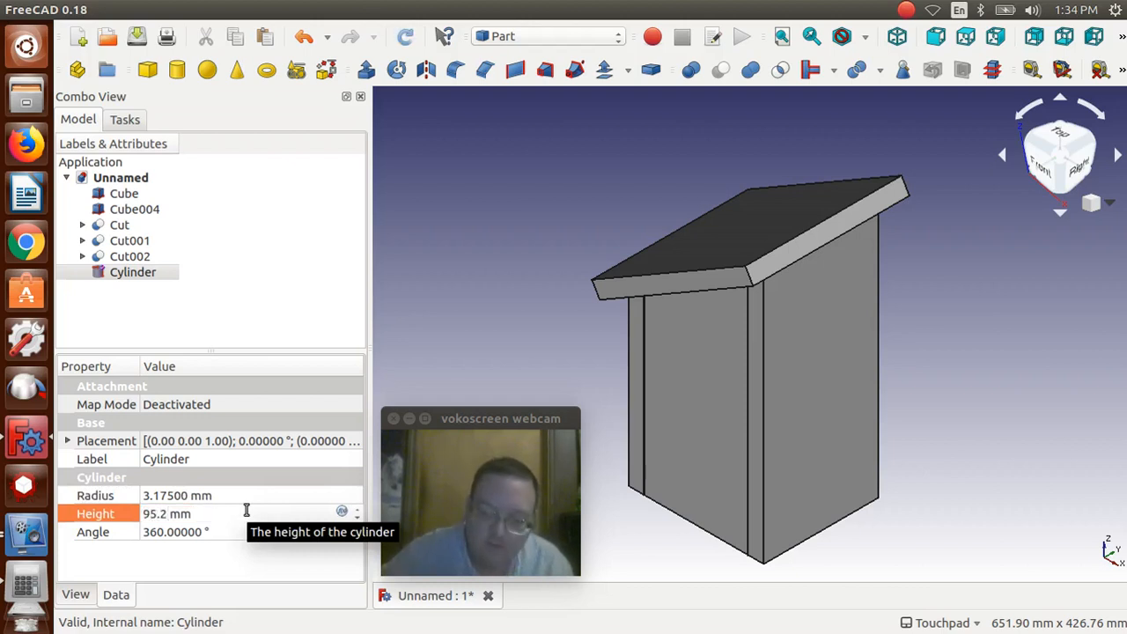
pyautogui.write('5')
pyautogui.press('Return')
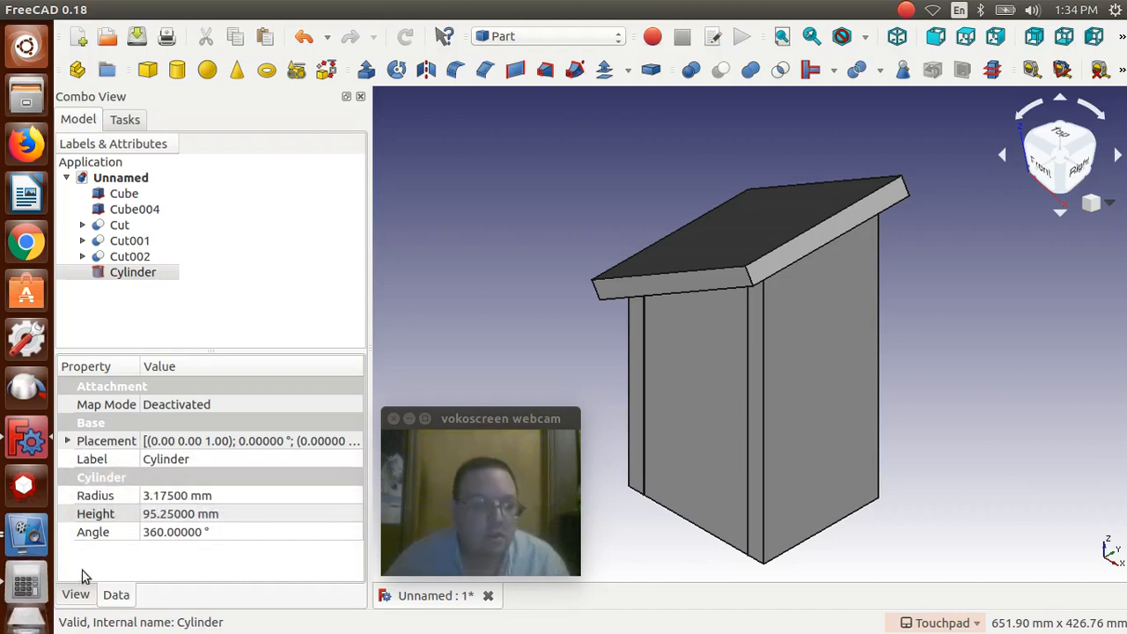
# Step: Switch to the Calculator, clear the previous result and compute 3 × 25.4
pyautogui.click(27, 583)
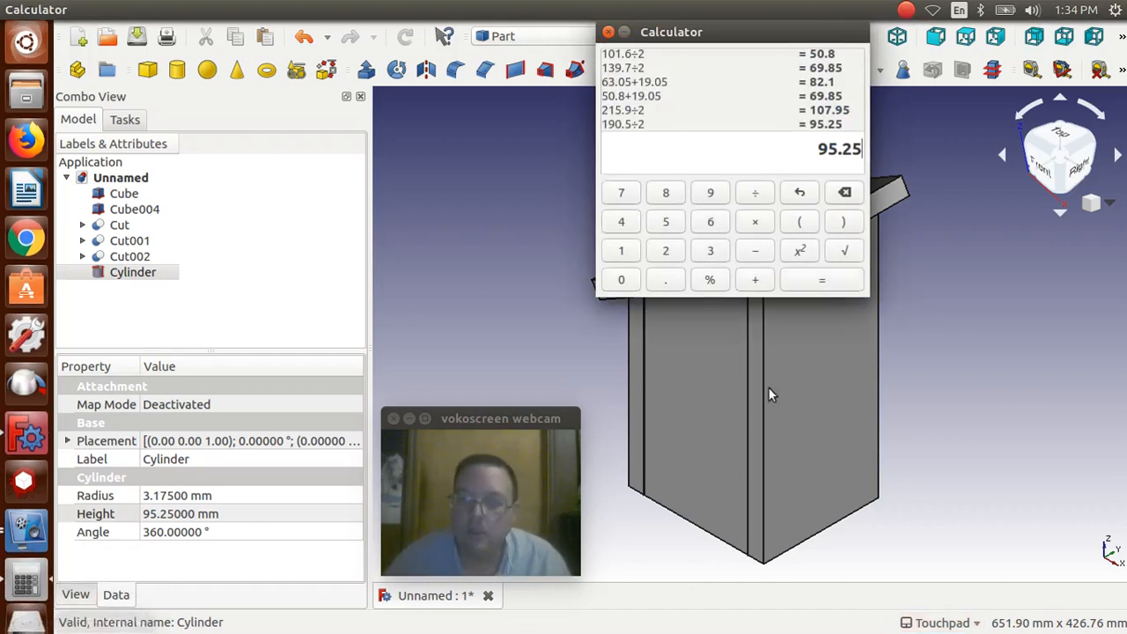
pyautogui.click(846, 193)
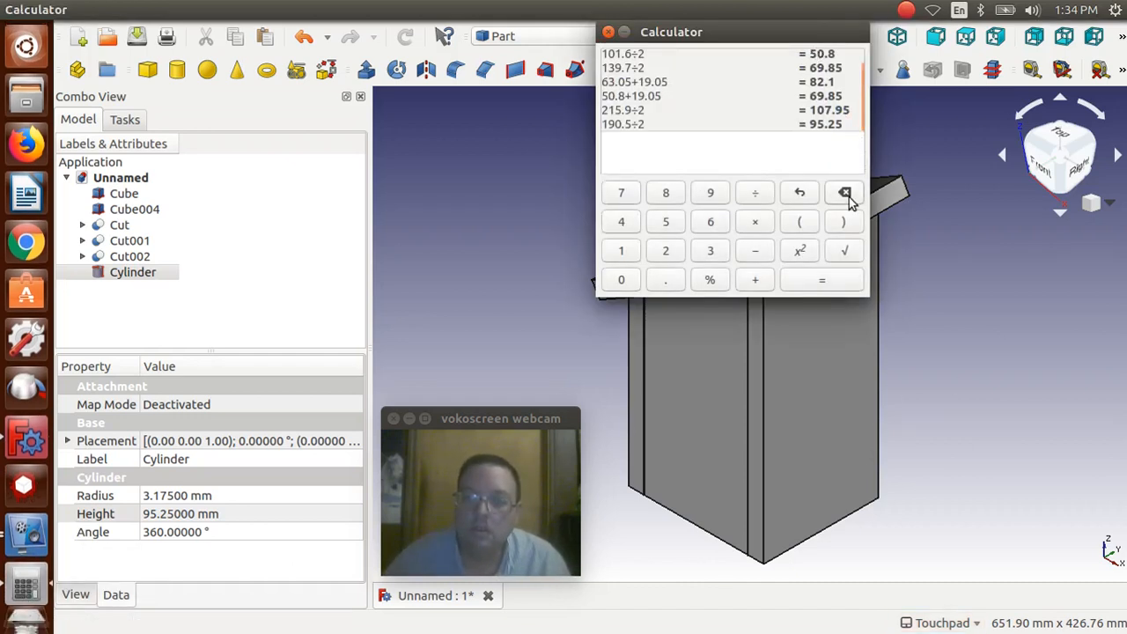
pyautogui.write('3')
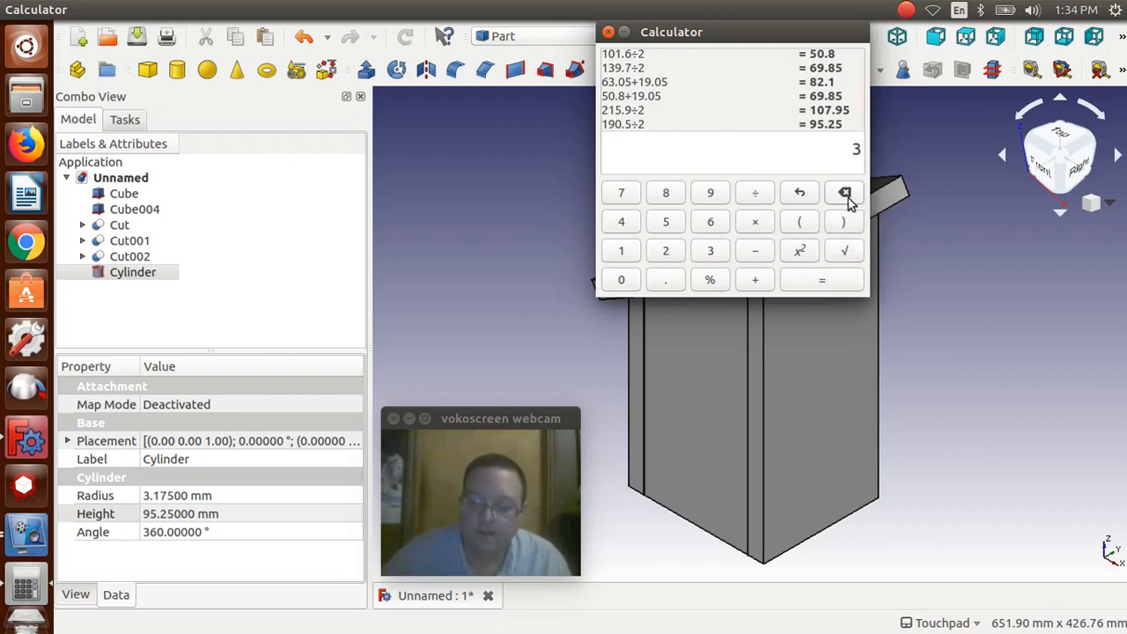
pyautogui.write('*25.4')
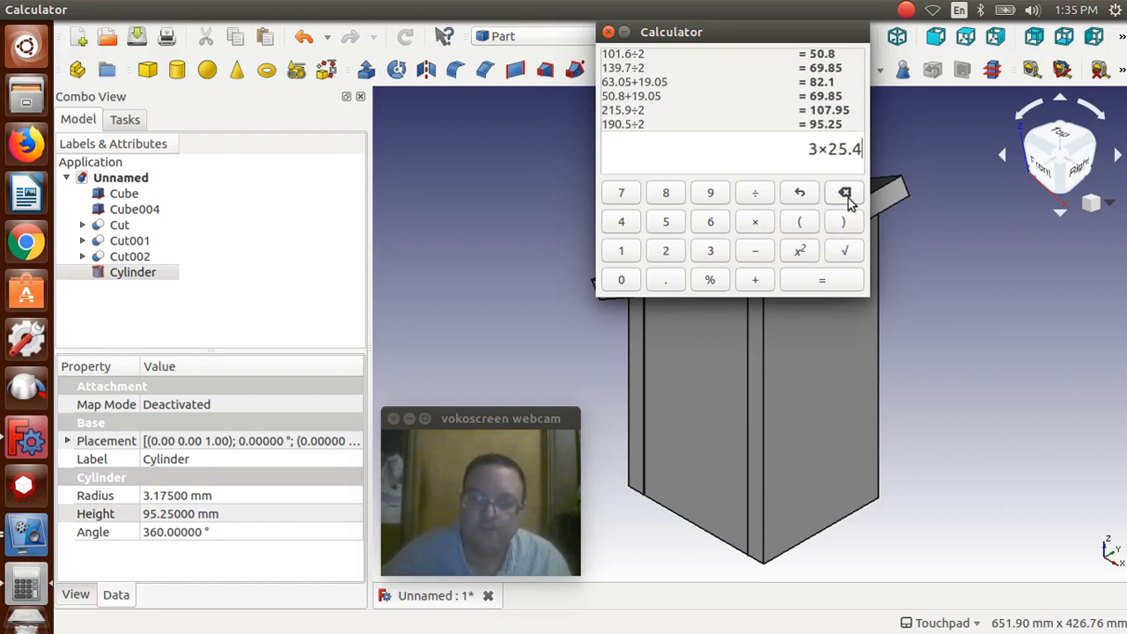
pyautogui.press('Return')
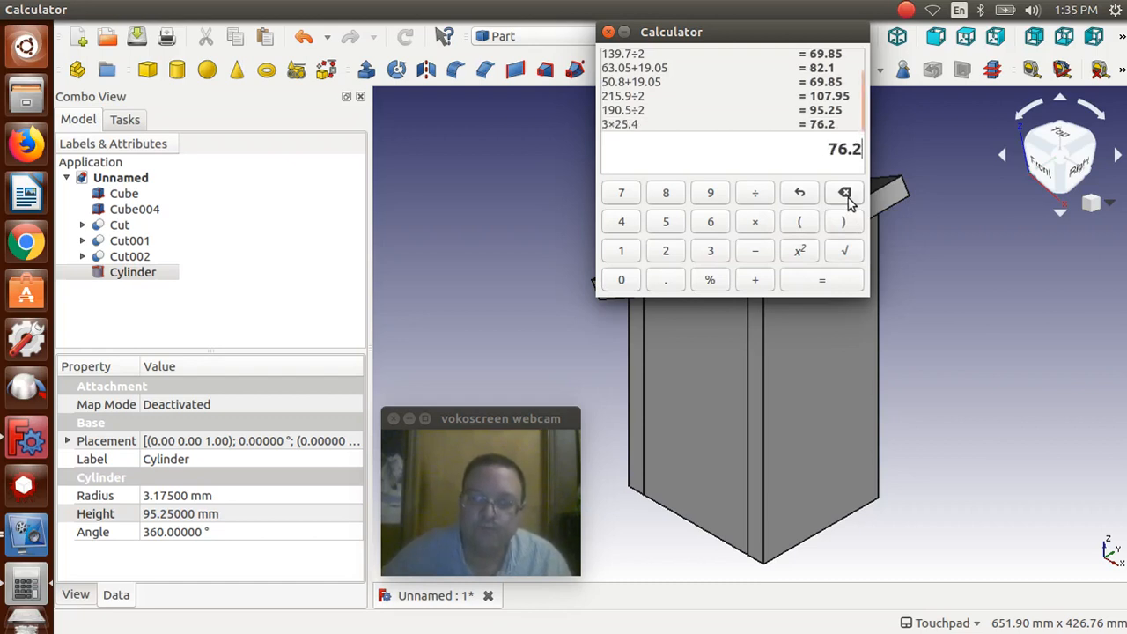
# Step: Return to FreeCAD and set the cylinder's z position to 76.2 mm
pyautogui.click(68, 441)
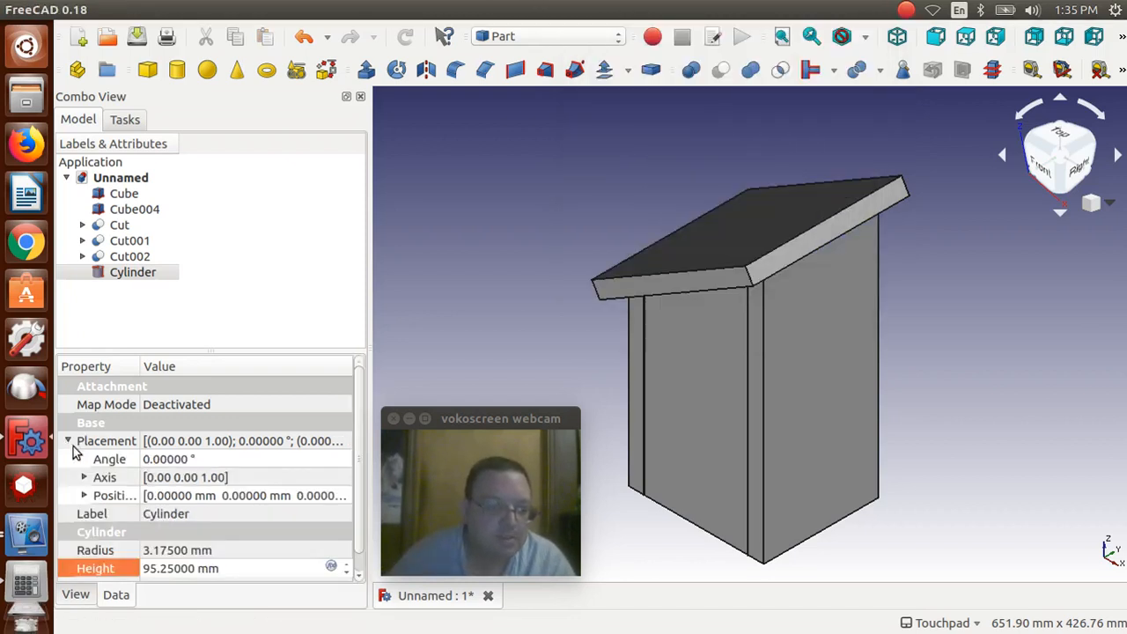
pyautogui.click(84, 496)
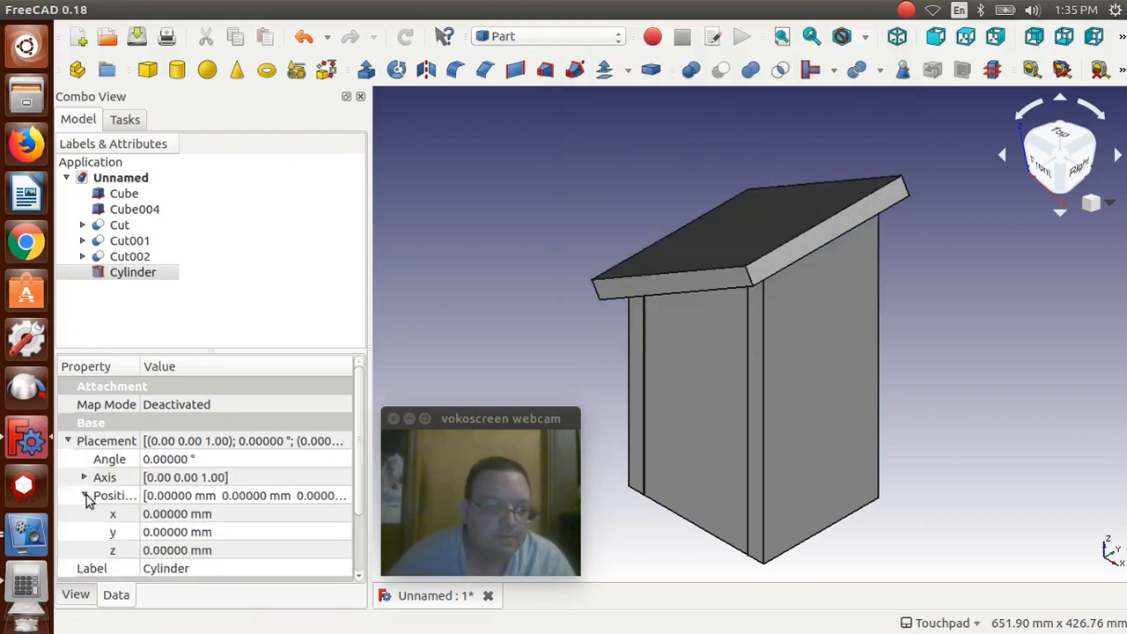
pyautogui.click(185, 551)
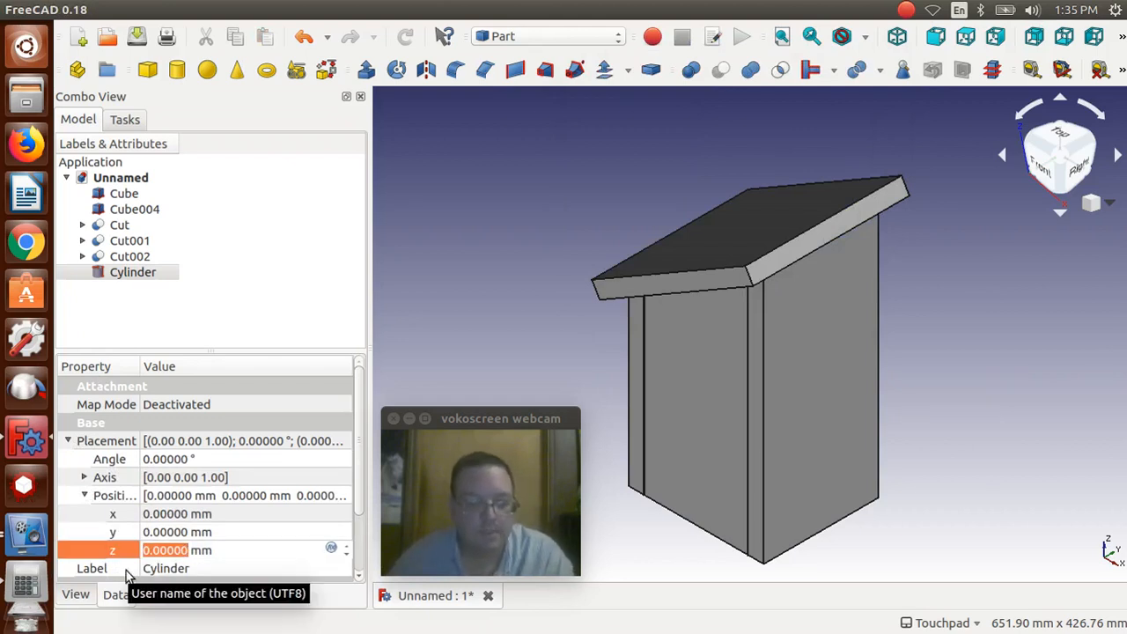
pyautogui.write('76.2')
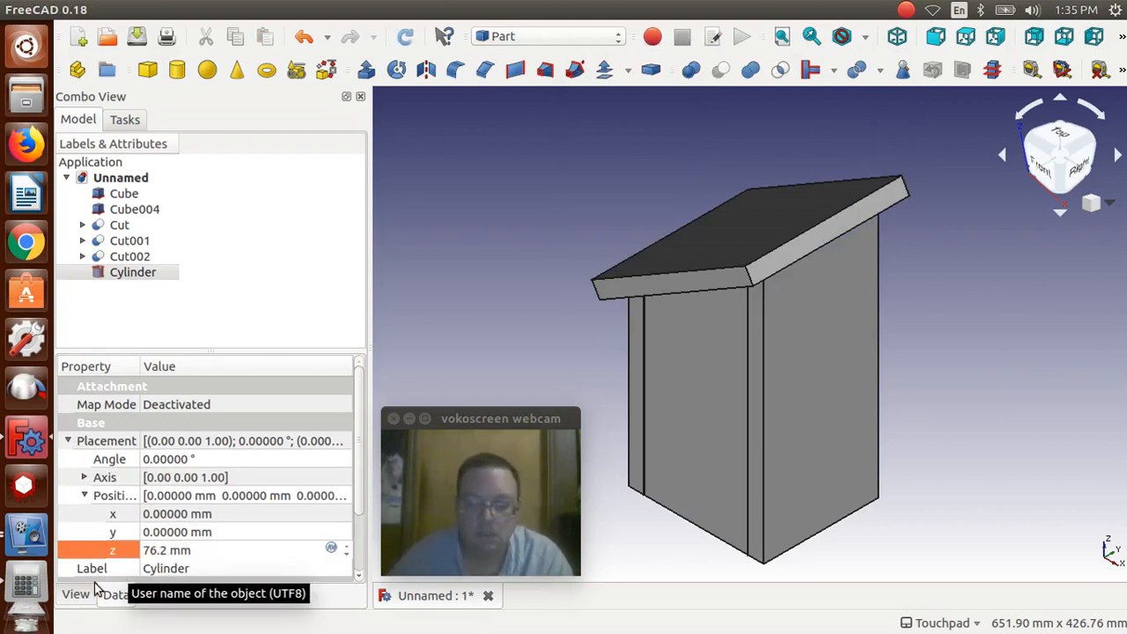
pyautogui.press('Return')
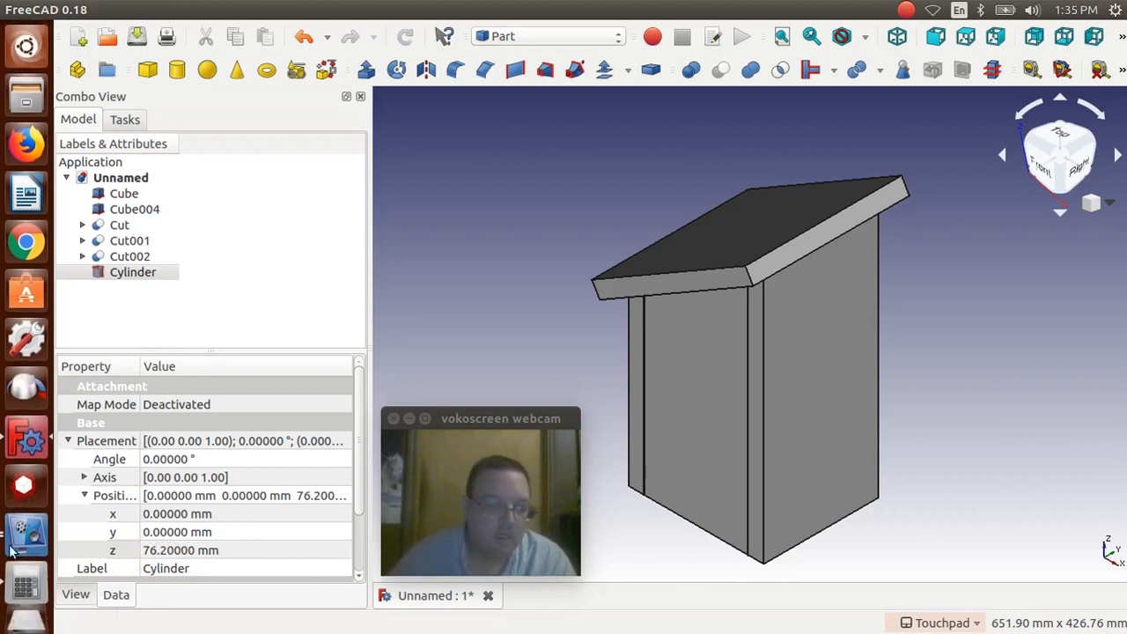
# Step: Rotate the cylinder 90° about the y axis by setting its placement axis to 0, 1, 0
pyautogui.click(83, 477)
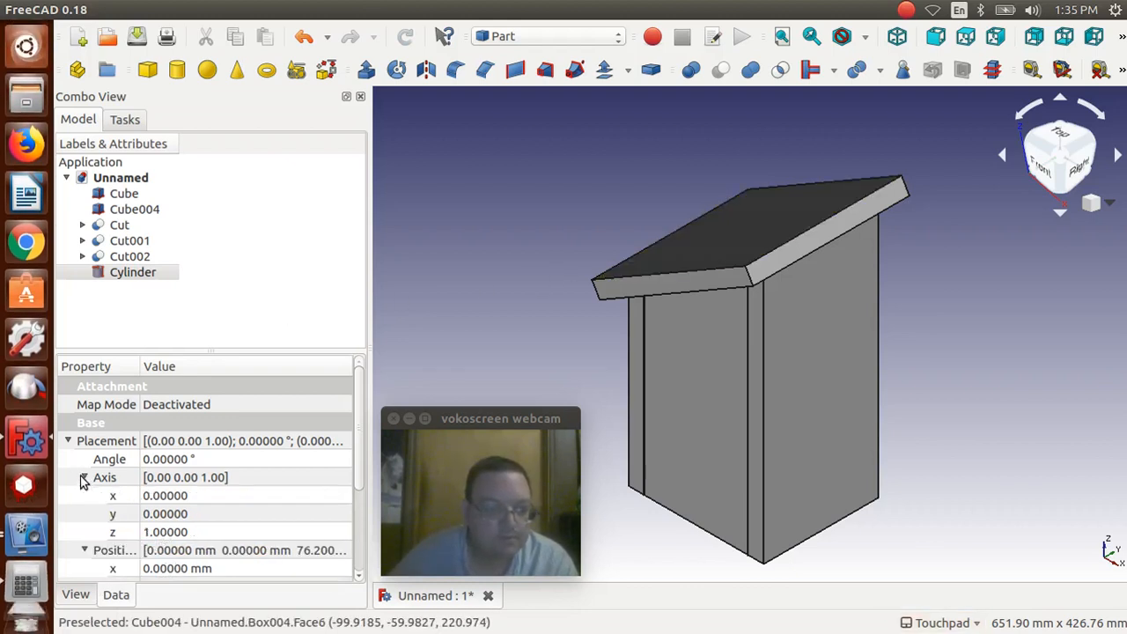
pyautogui.click(175, 536)
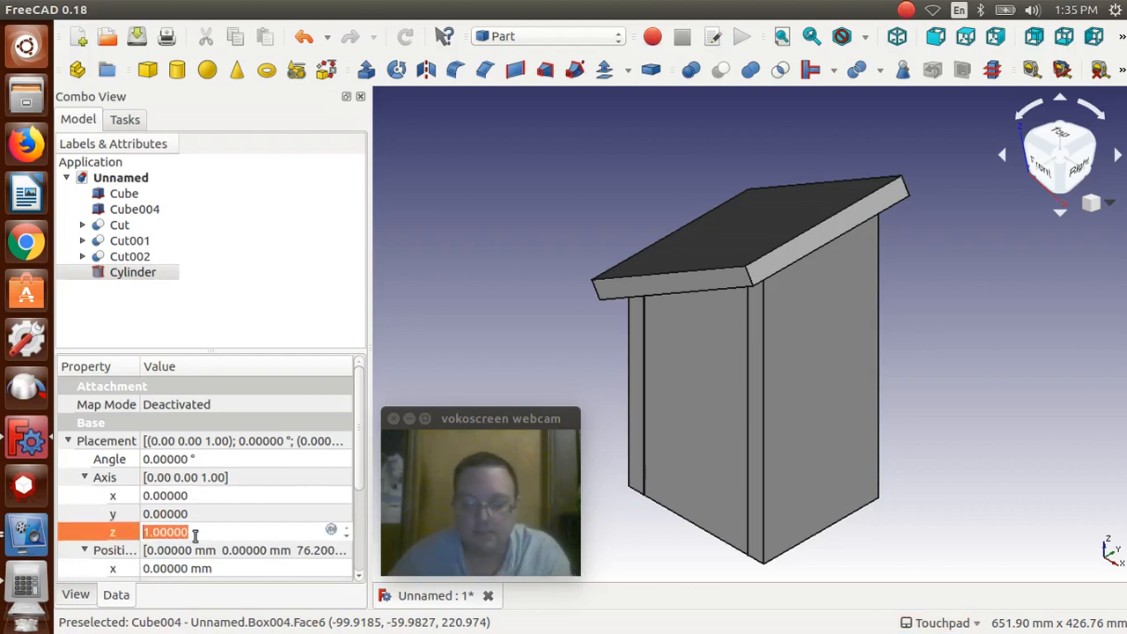
pyautogui.write('0')
pyautogui.click(187, 515)
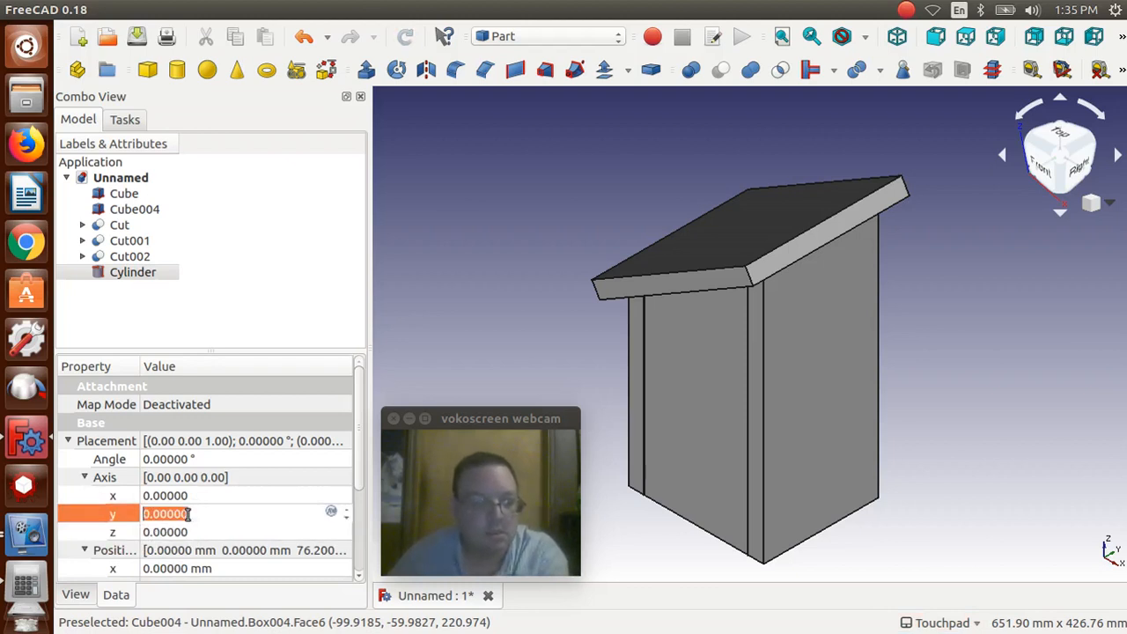
pyautogui.write('1')
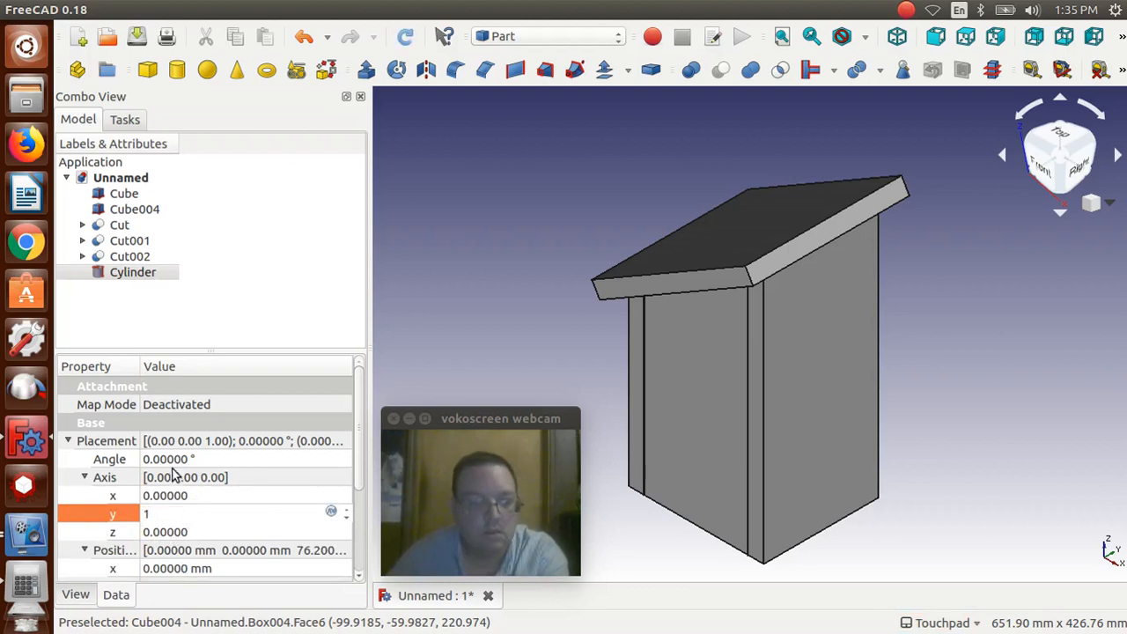
pyautogui.click(176, 477)
pyautogui.click(174, 460)
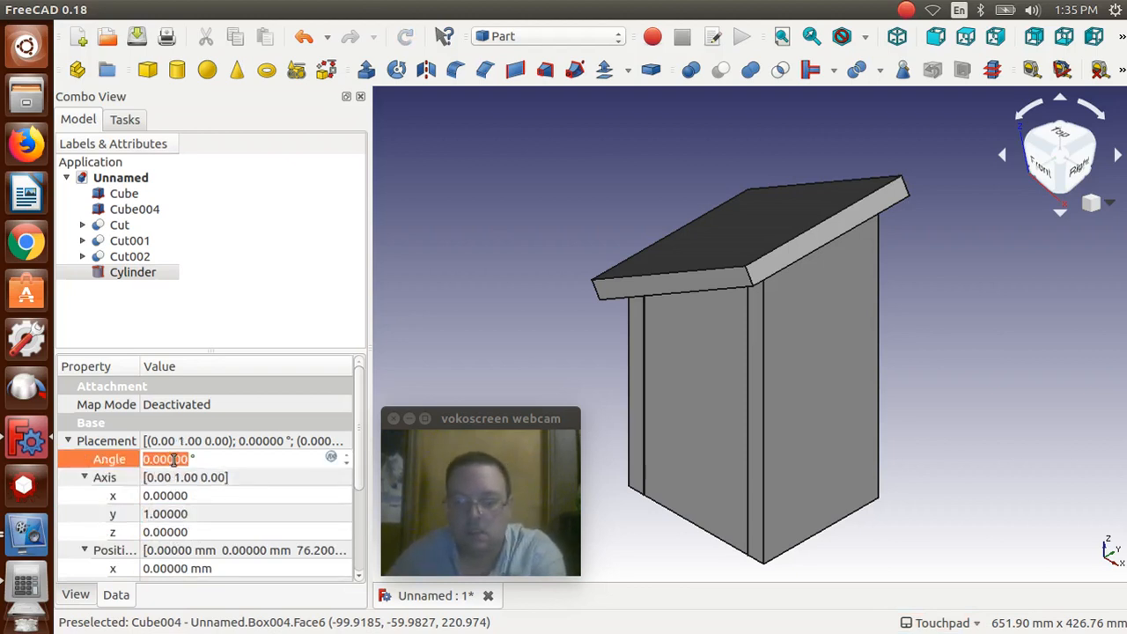
pyautogui.write('90')
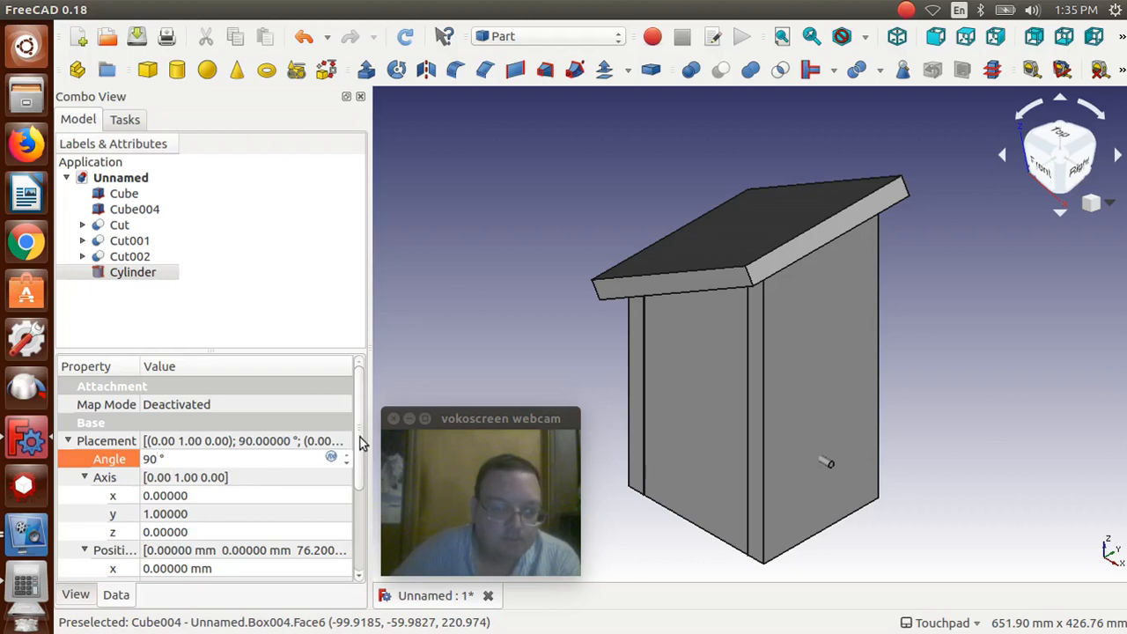
# Step: Hide the front panel Cut001, view the box from the front and expand the panel's position values
pyautogui.moveTo(358, 453); pyautogui.dragTo(358, 474)
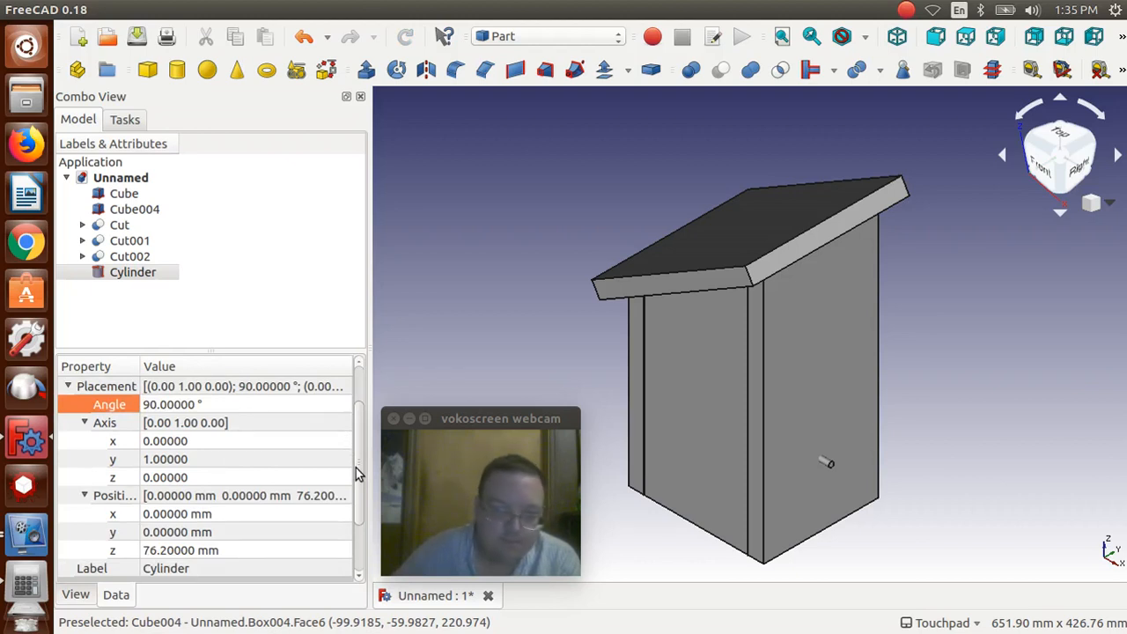
pyautogui.moveTo(360, 491); pyautogui.dragTo(356, 550)
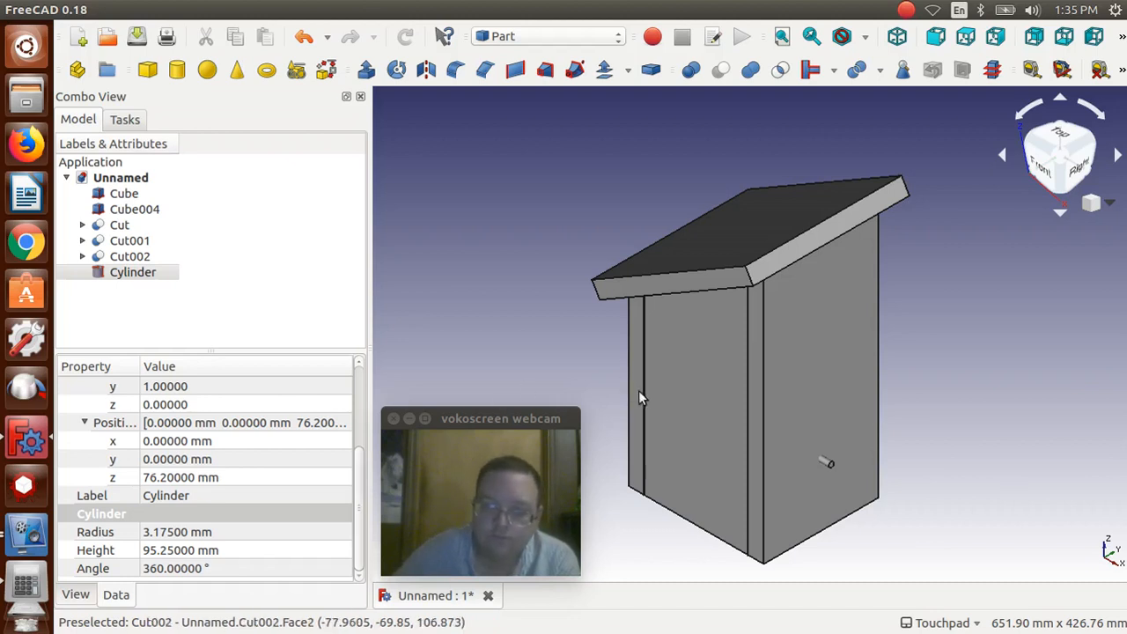
pyautogui.click(672, 415)
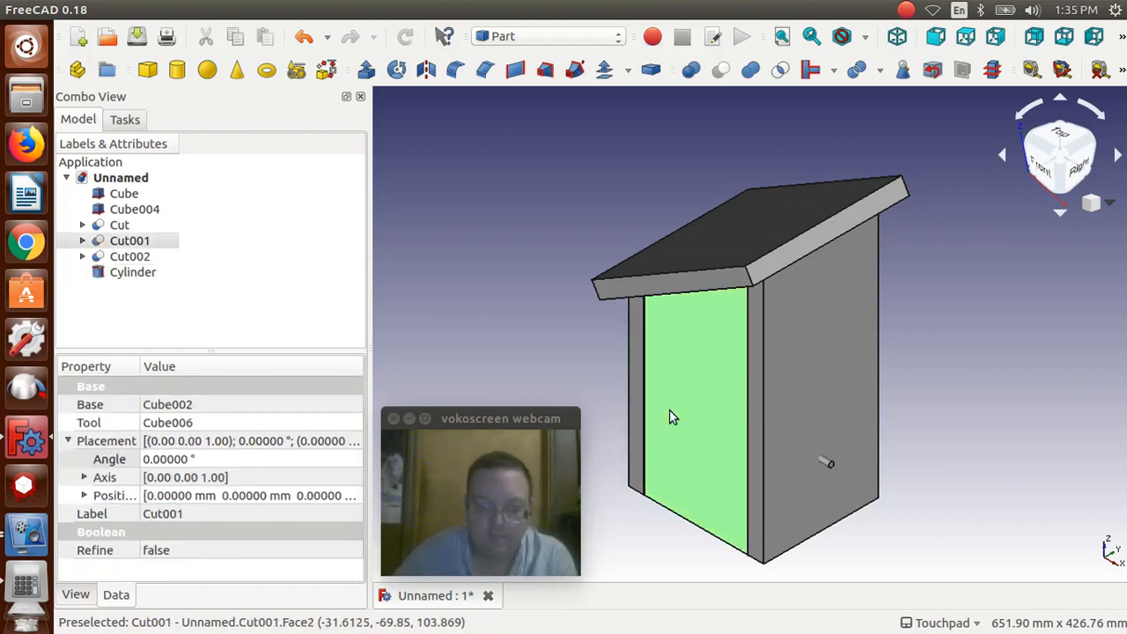
pyautogui.press('space')
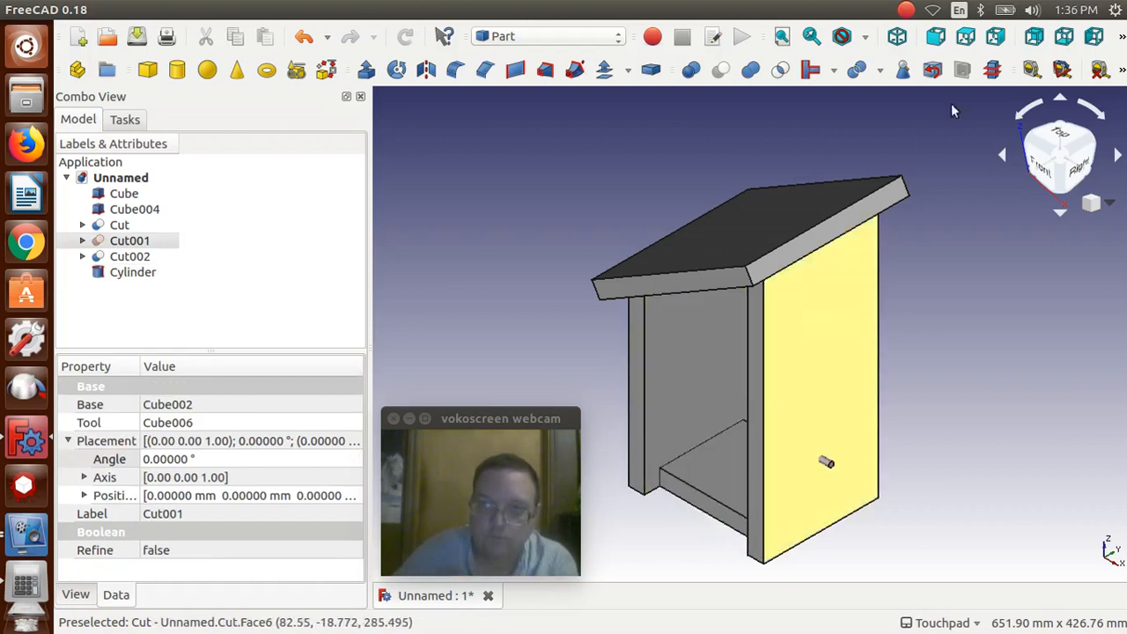
pyautogui.click(937, 36)
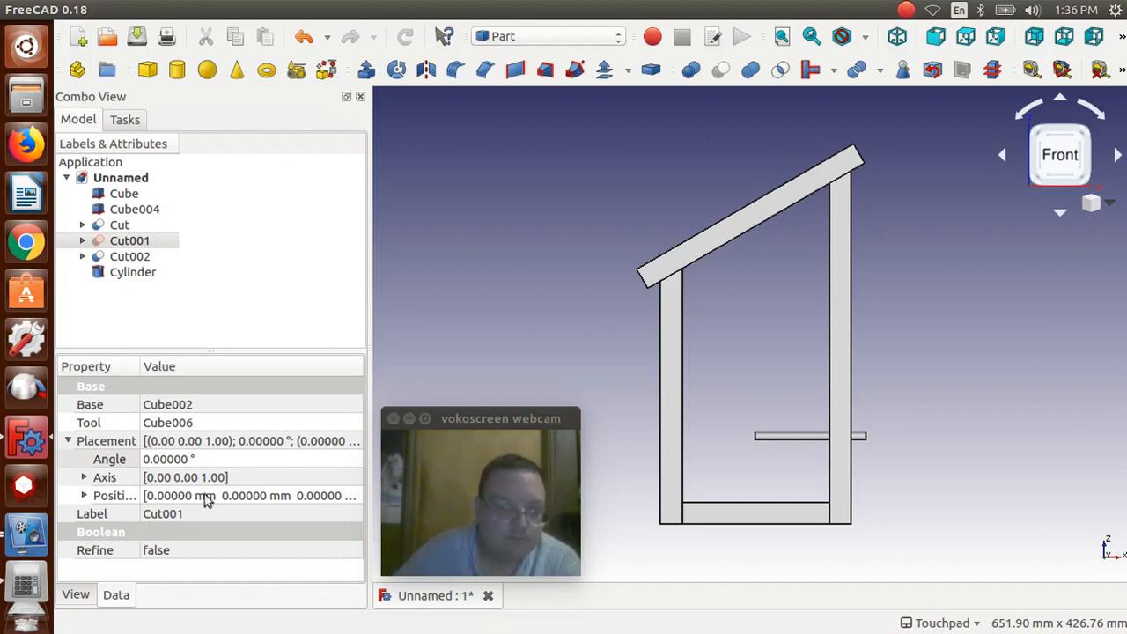
pyautogui.click(85, 495)
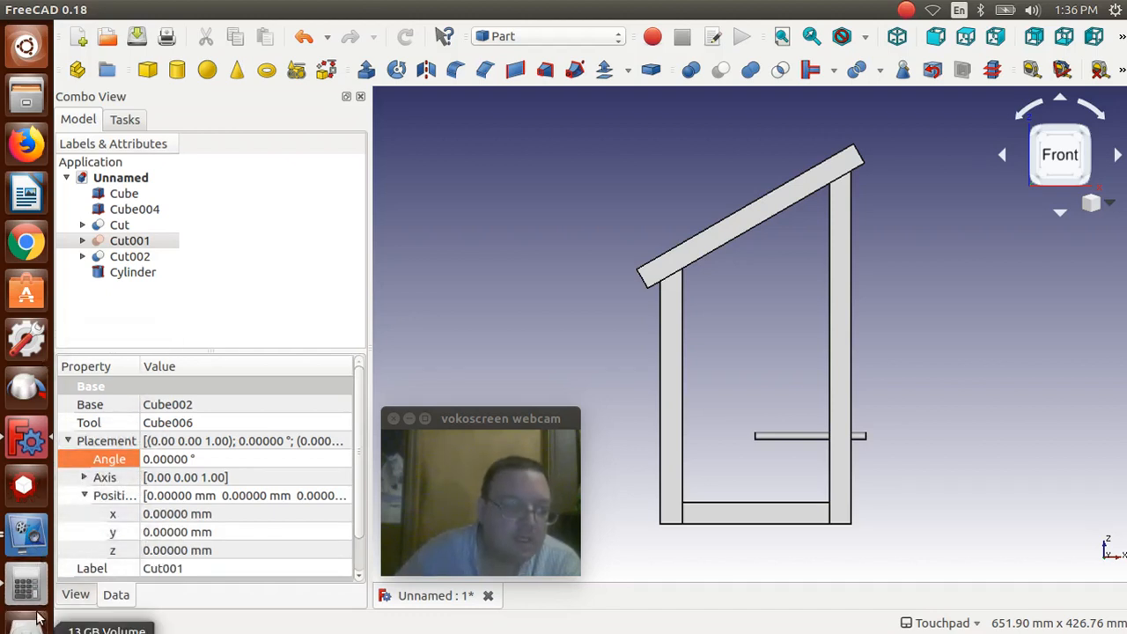
# Step: Switch to the Calculator, clear the previous result and compute 127 ÷ 2
pyautogui.click(27, 586)
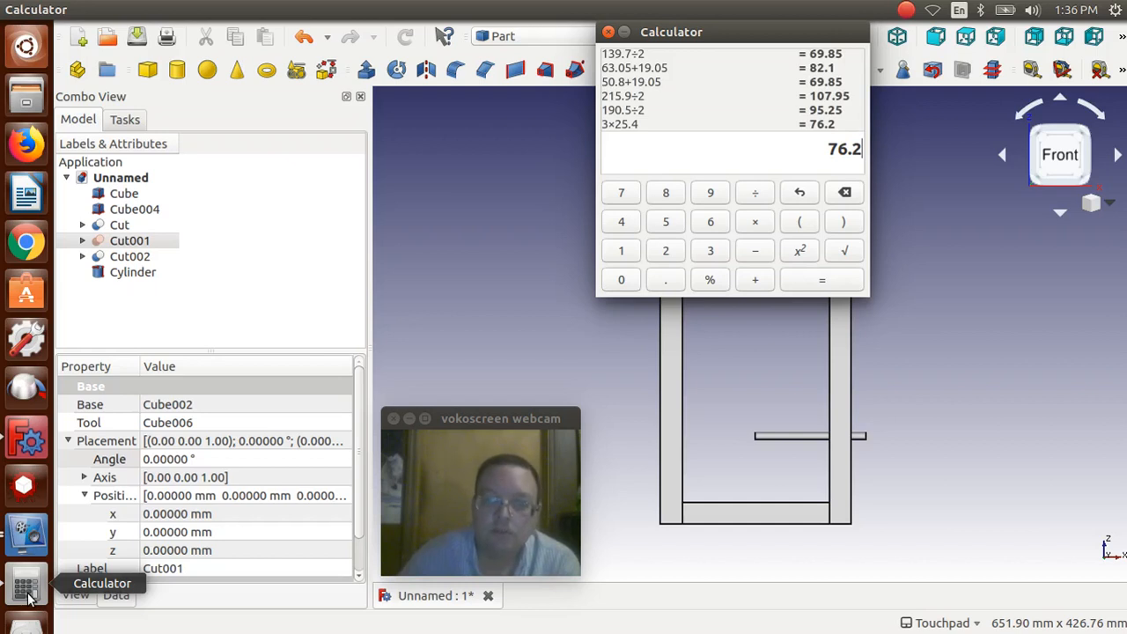
pyautogui.press('BackSpace')
pyautogui.press('BackSpace')
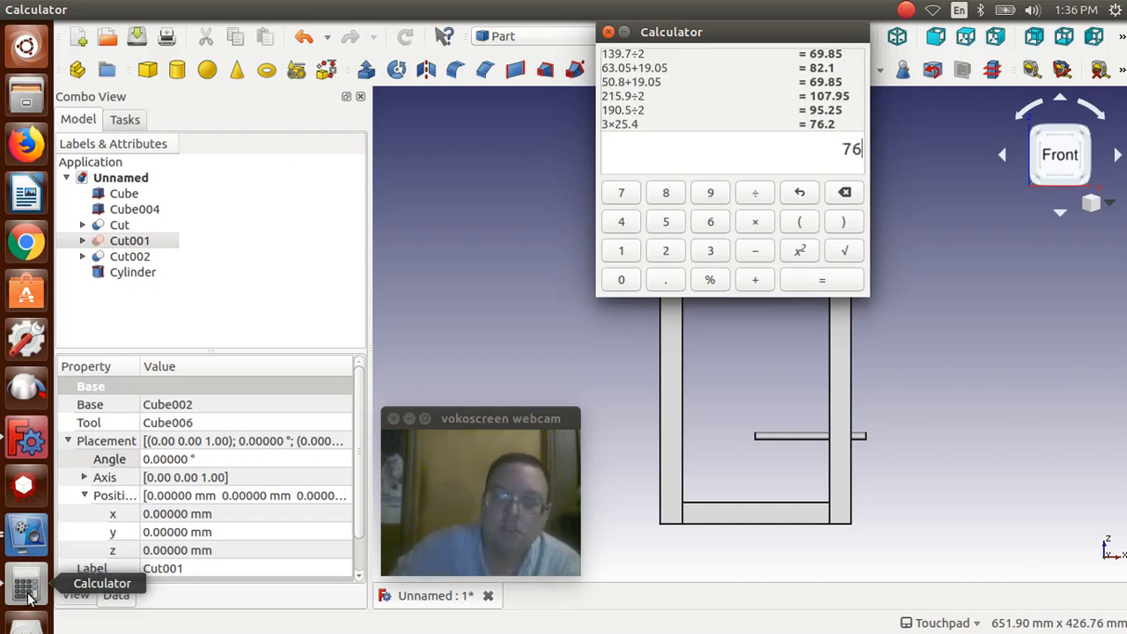
pyautogui.write('27')
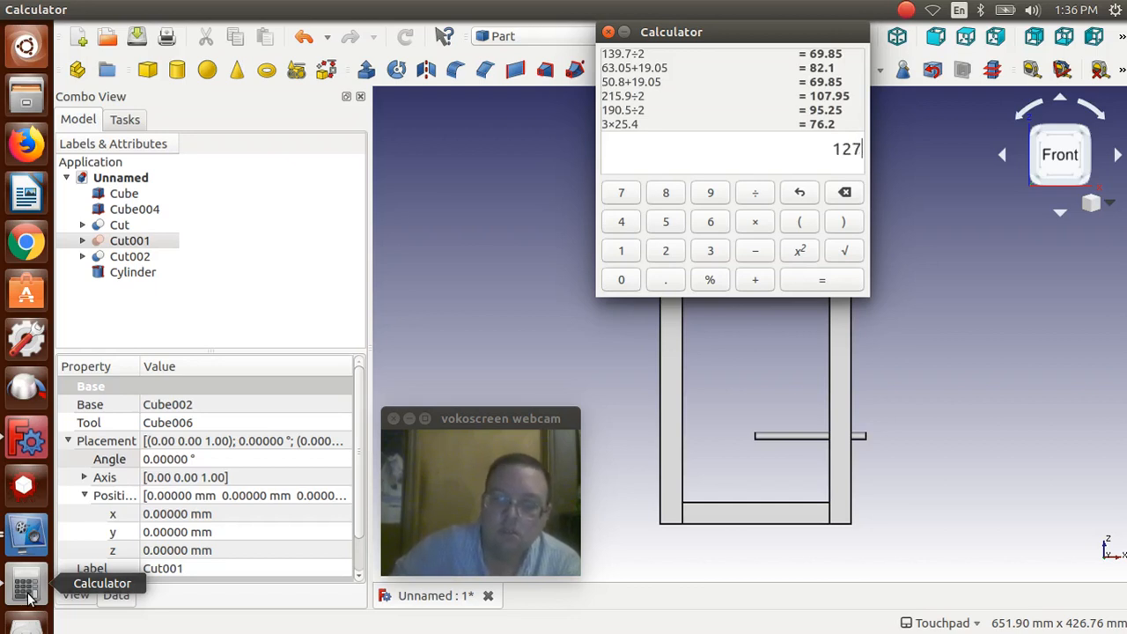
pyautogui.write('/2')
pyautogui.press('Return')
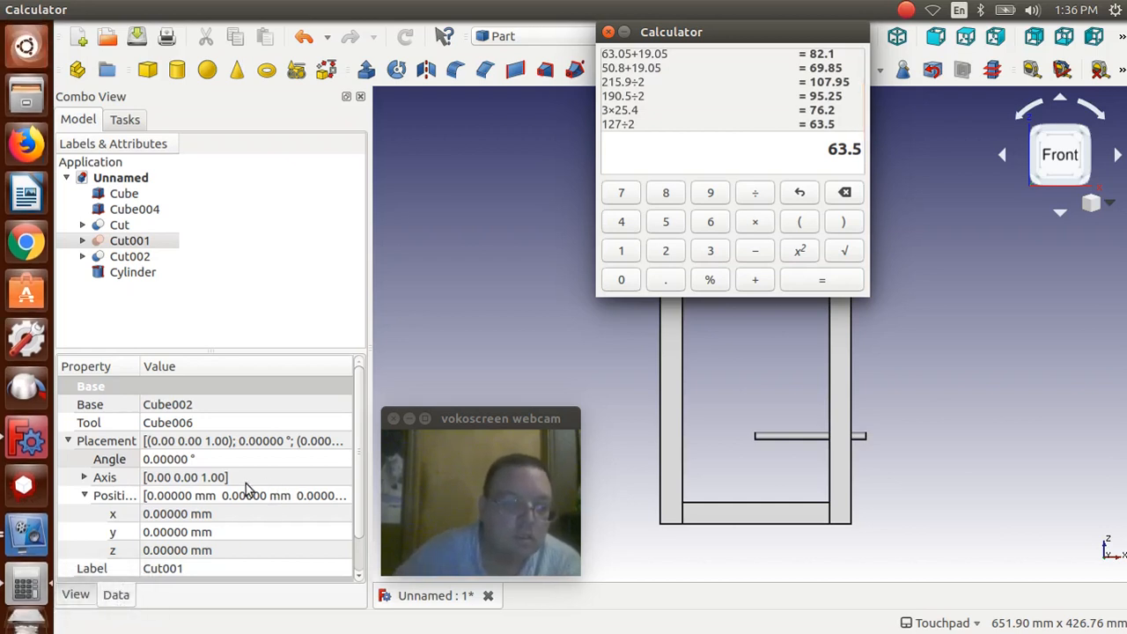
# Step: Set the front panel Cut001's x position to 63.5 mm and show the panel
pyautogui.click(172, 515)
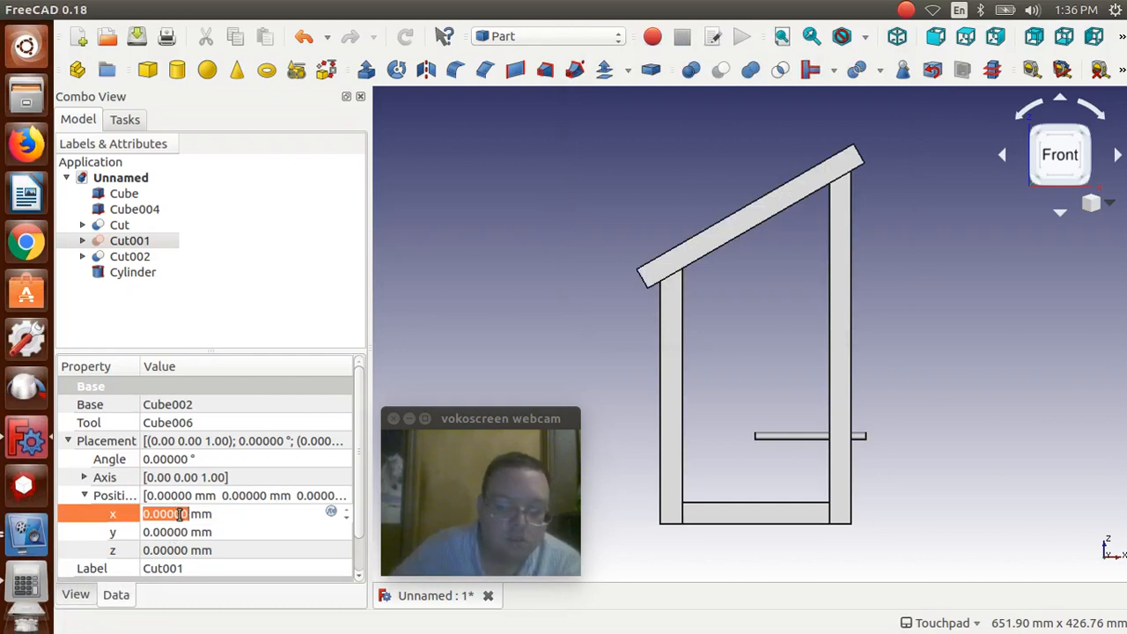
pyautogui.write('63.5')
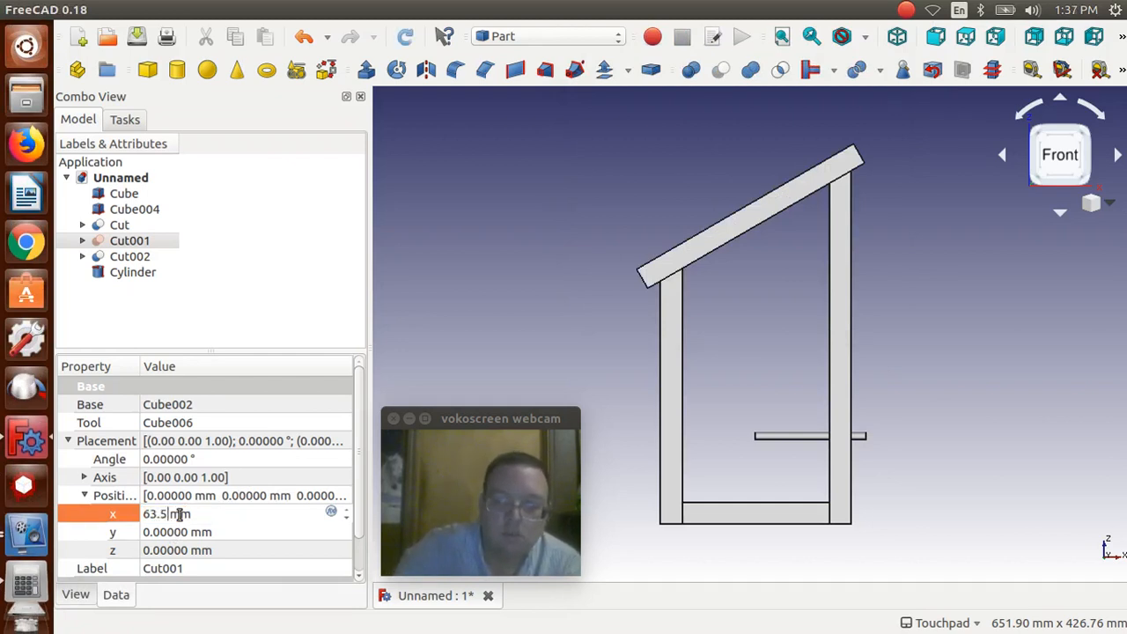
pyautogui.press('Return')
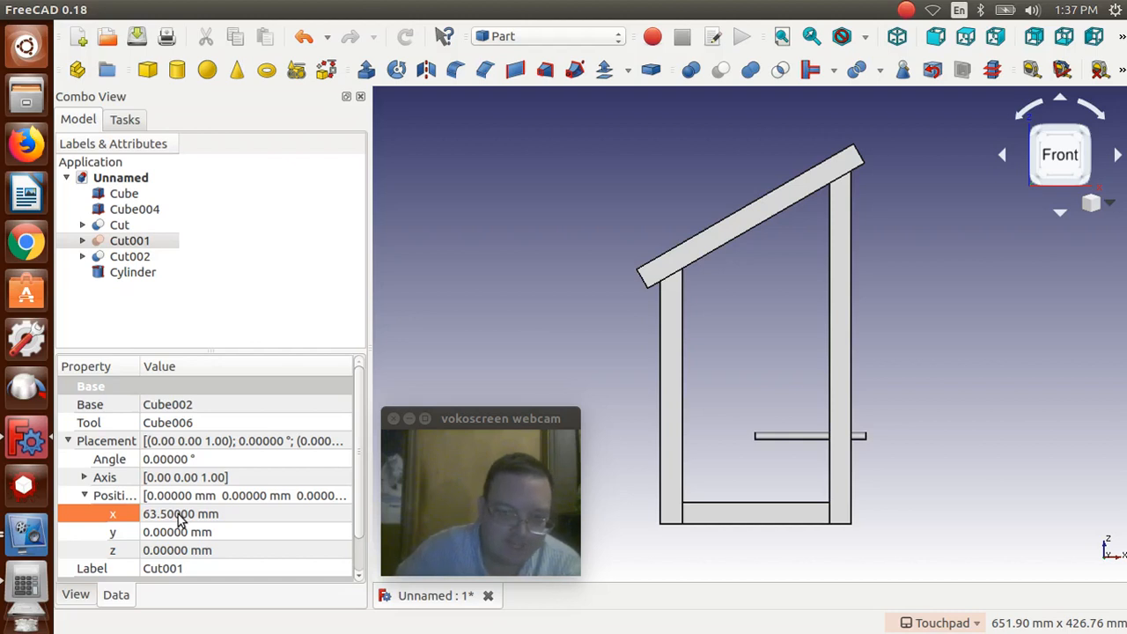
pyautogui.click(26, 585)
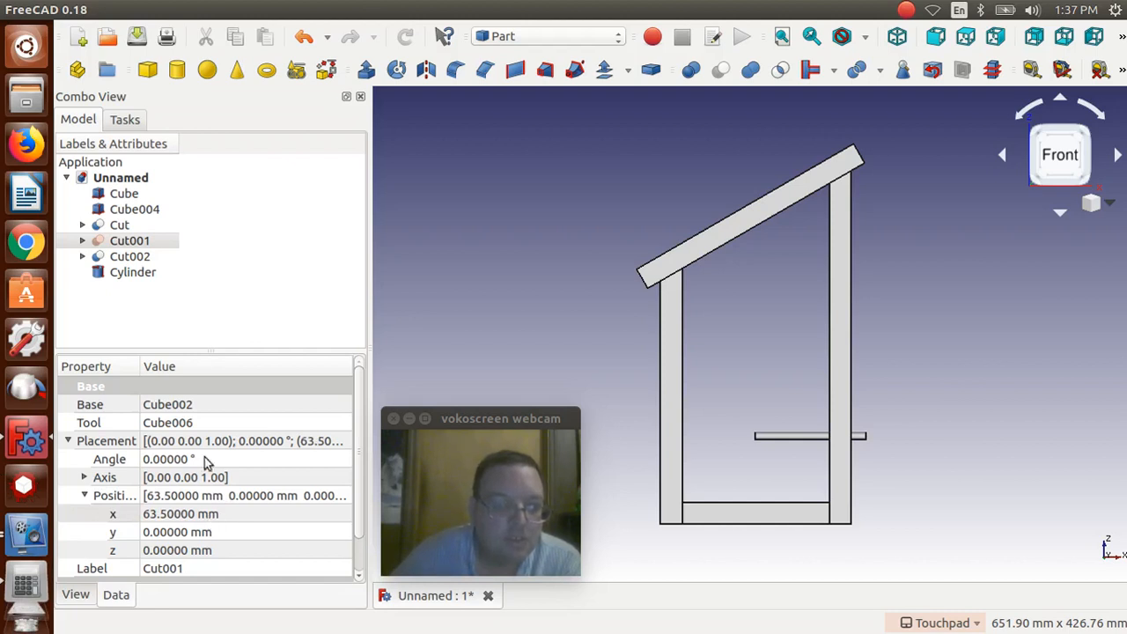
pyautogui.click(134, 241)
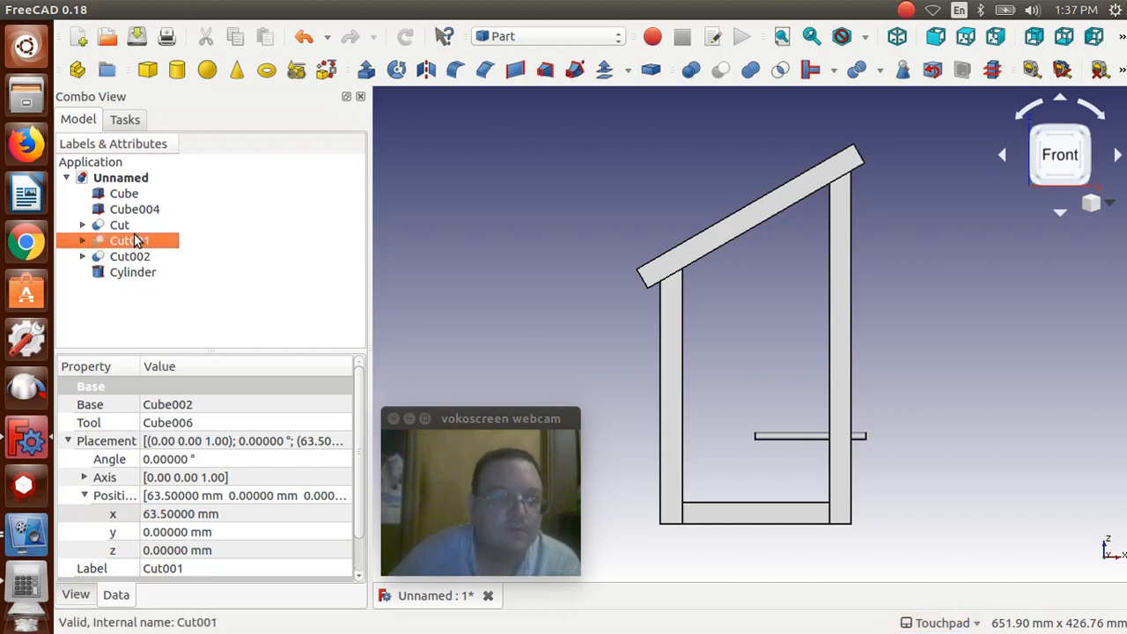
pyautogui.press('space')
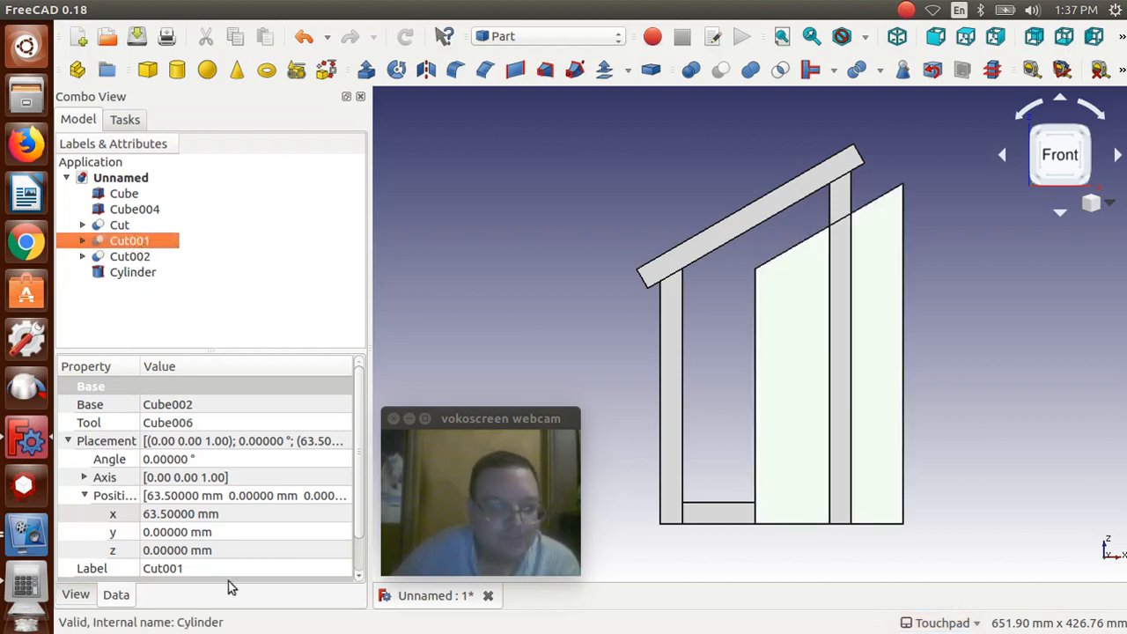
# Step: Reset the front panel Cut001's x position to 0 mm and hide the panel again
pyautogui.click(231, 514)
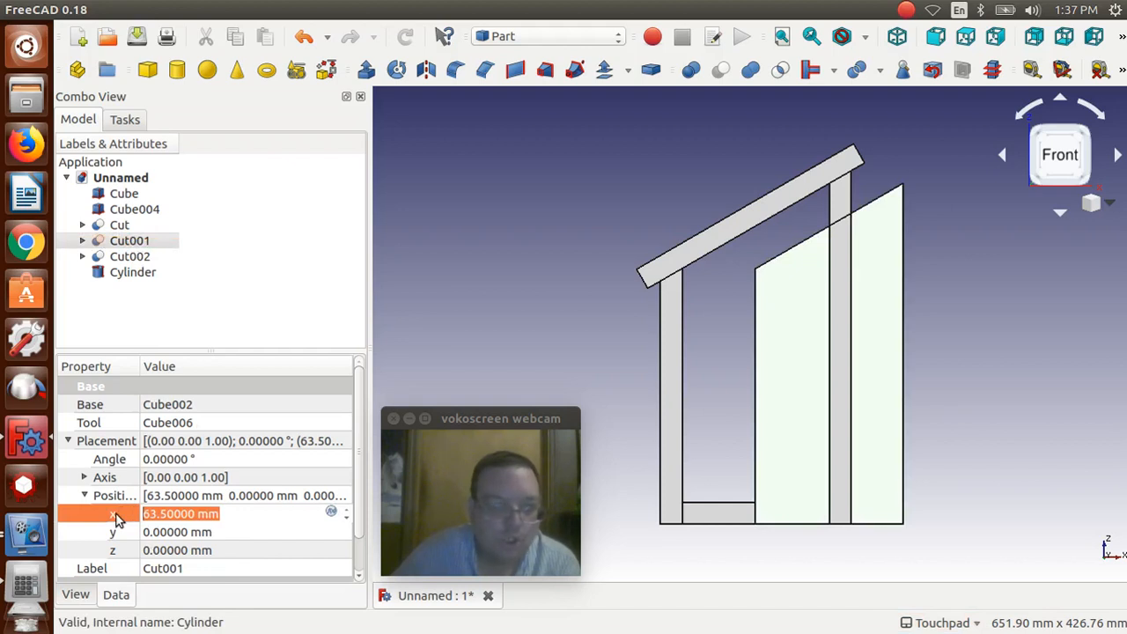
pyautogui.write('0')
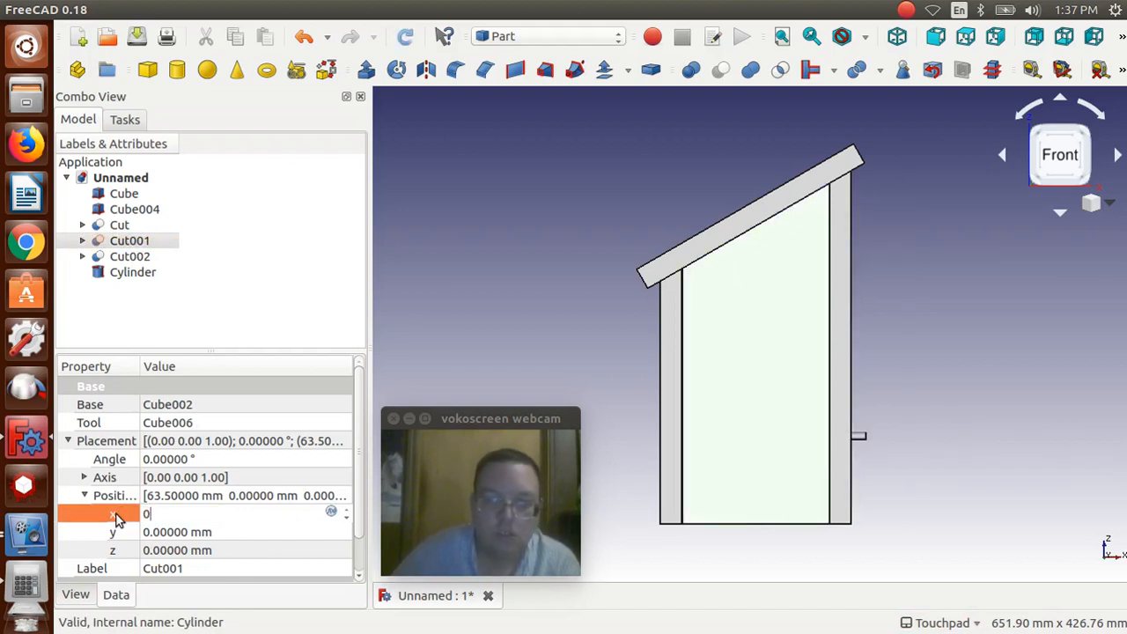
pyautogui.click(150, 251)
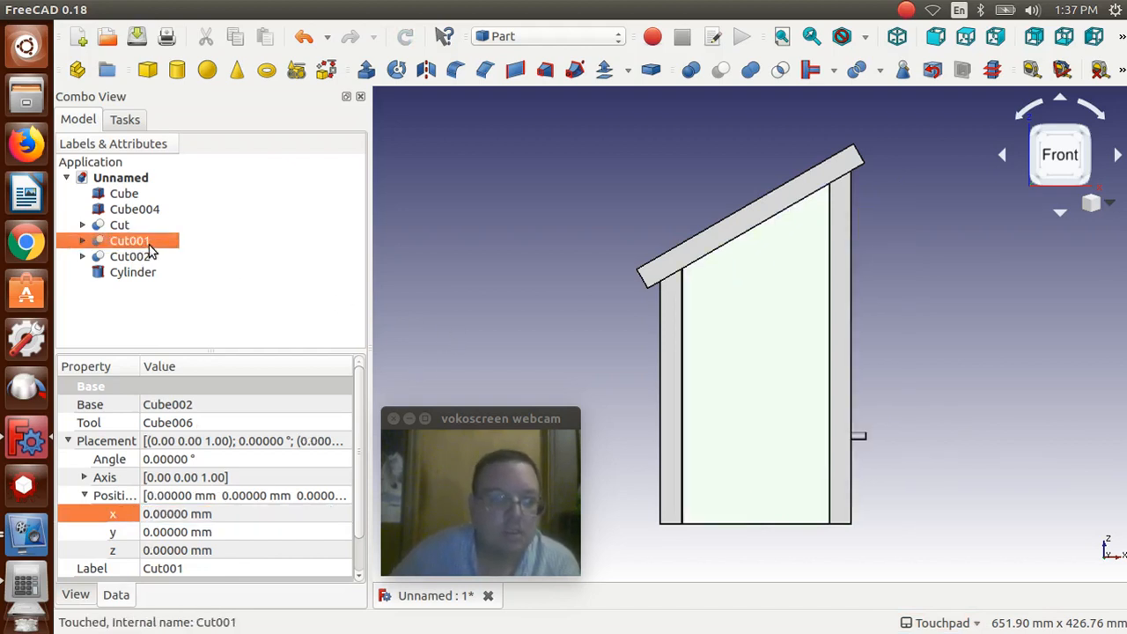
pyautogui.press('space')
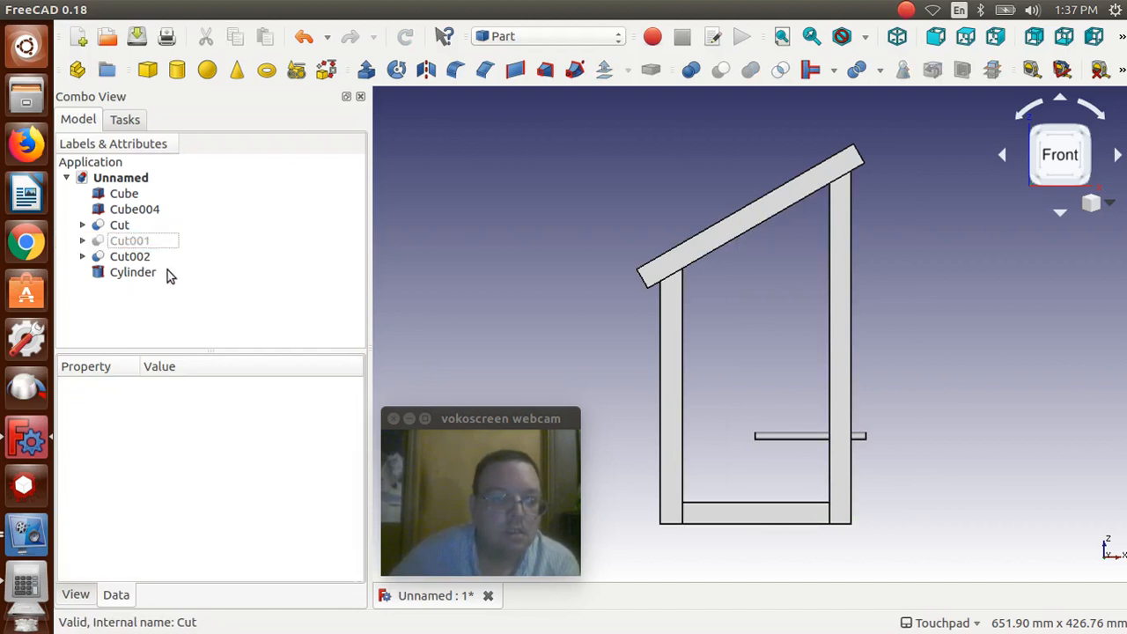
# Step: Set the cylinder's x position to 63.5 mm and clear the selection
pyautogui.click(121, 275)
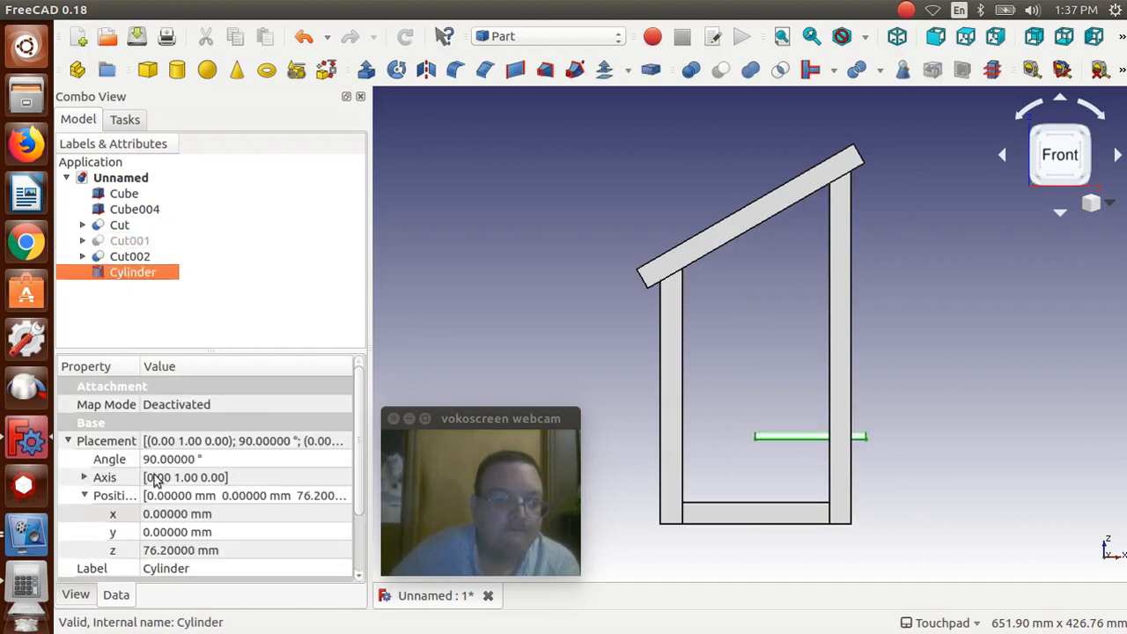
pyautogui.click(171, 514)
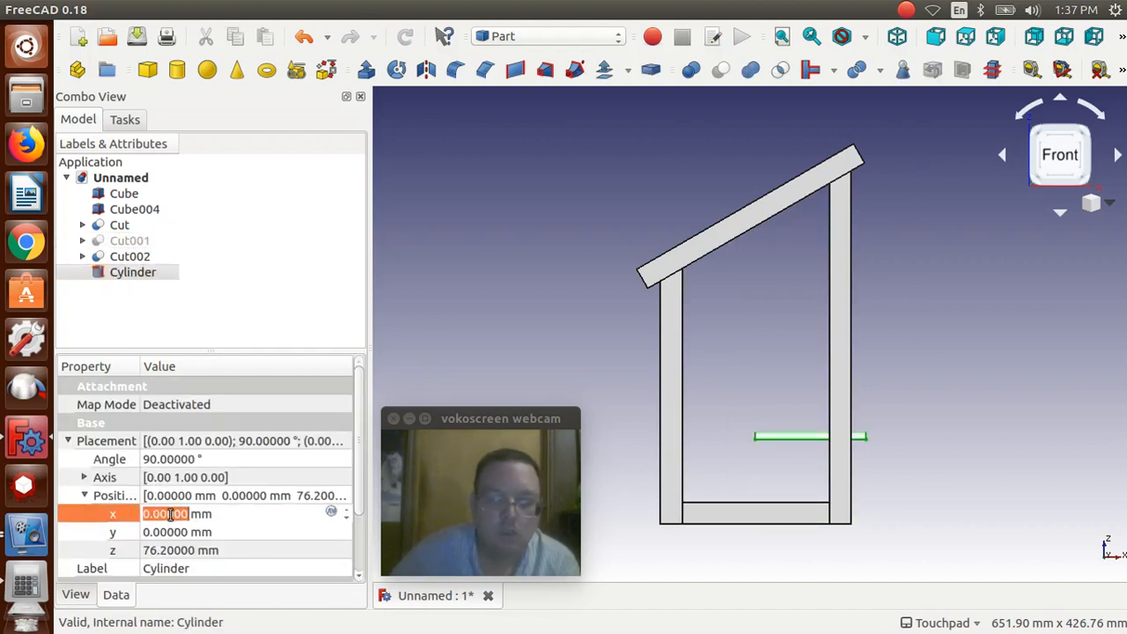
pyautogui.write('63.5')
pyautogui.press('Return')
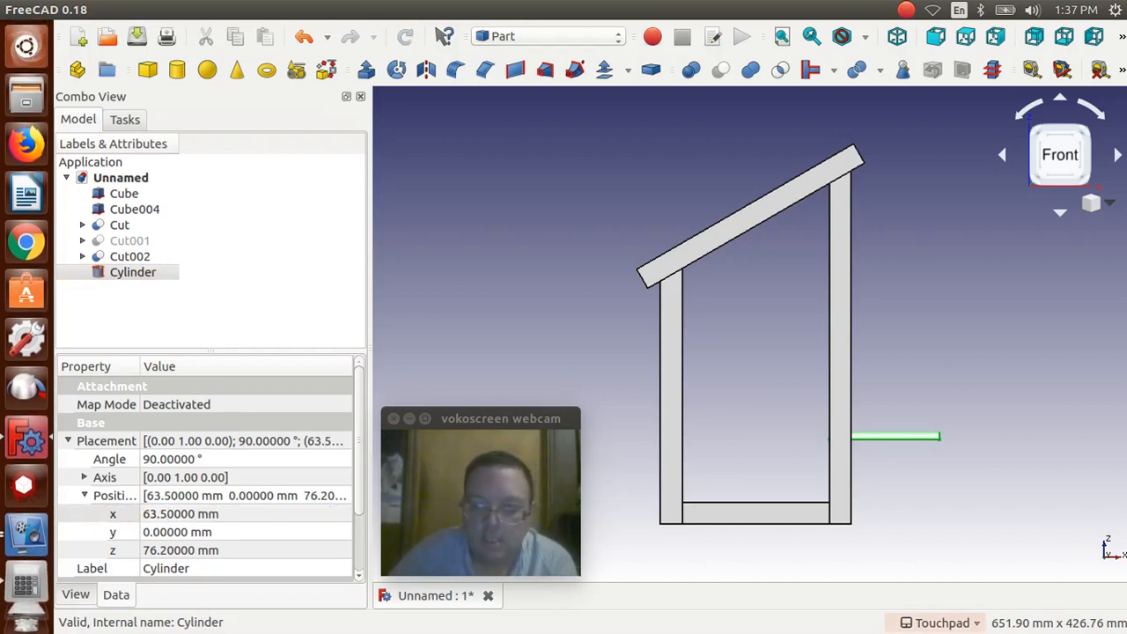
pyautogui.click(982, 367)
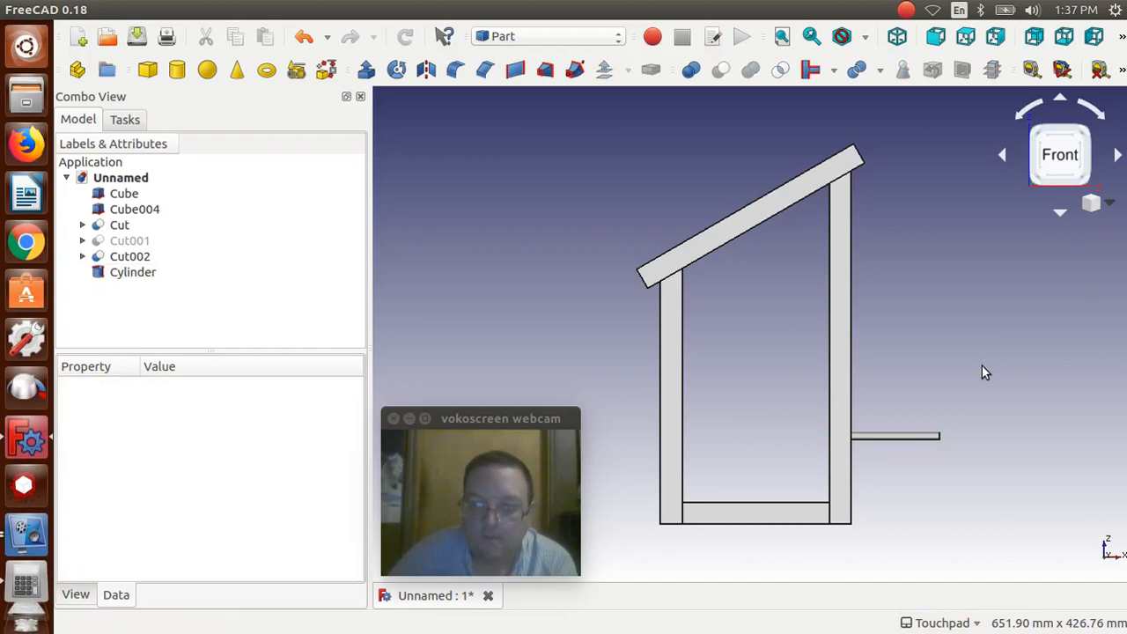
# Step: Raise the cylinder by setting its z position to 101.6 mm, then deselect it
pyautogui.moveTo(1004, 384)
pyautogui.keyDown('alt'); pyautogui.mouseDown()
pyautogui.moveTo(939, 409)
pyautogui.moveTo(1081, 379)
pyautogui.moveTo(983, 390)
pyautogui.moveTo(996, 399)
pyautogui.mouseUp(); pyautogui.keyUp('alt')
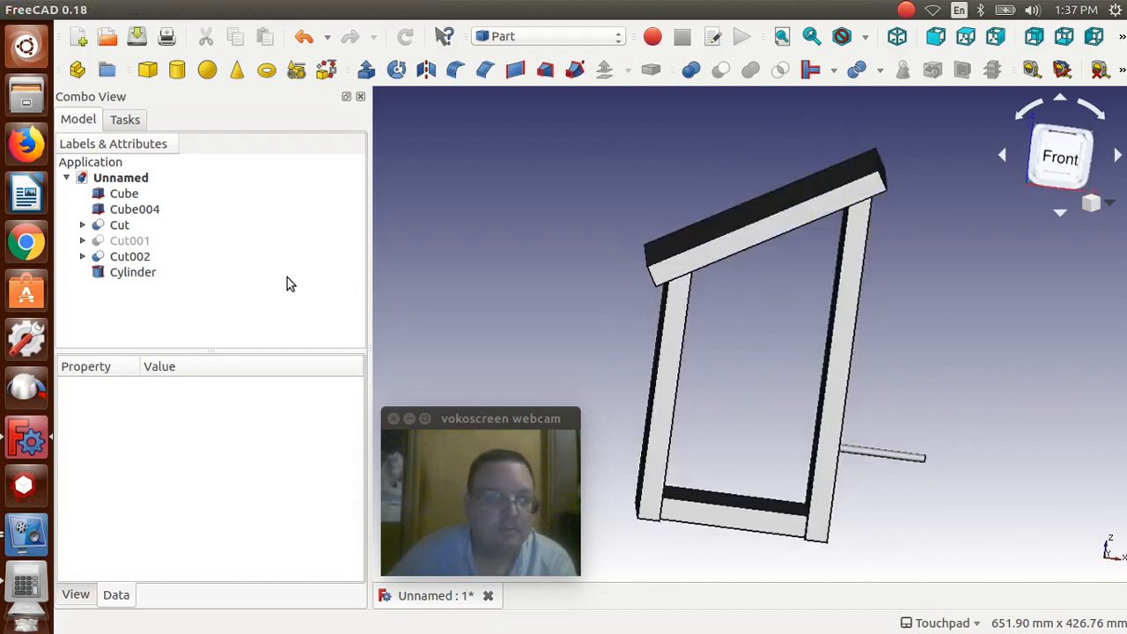
pyautogui.click(131, 274)
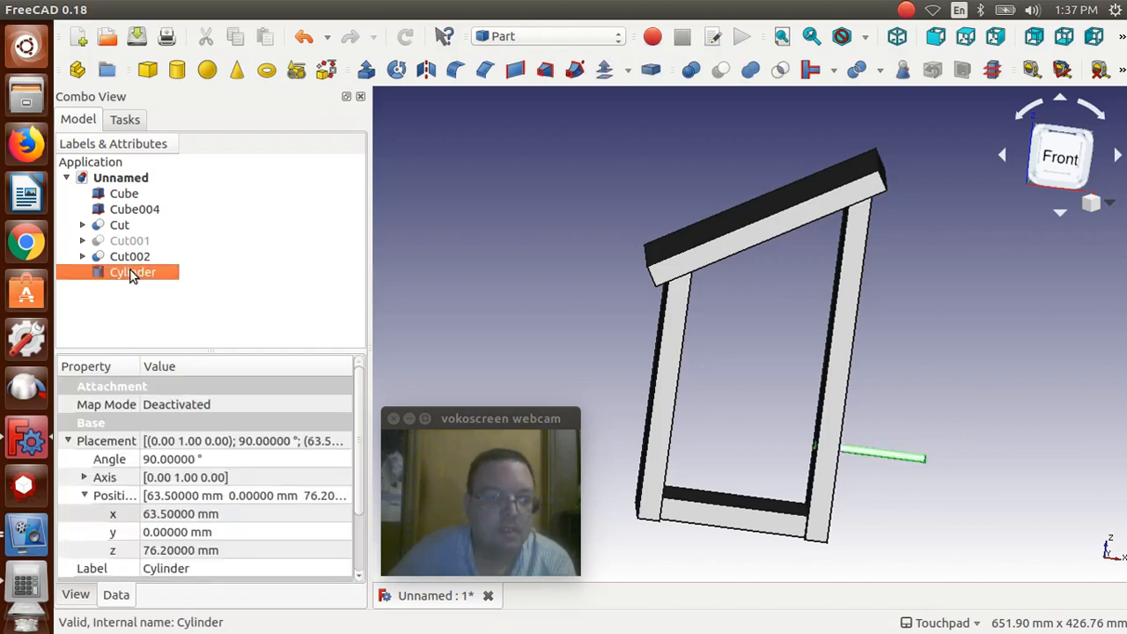
pyautogui.click(168, 513)
pyautogui.scroll(-1, 177, 526)
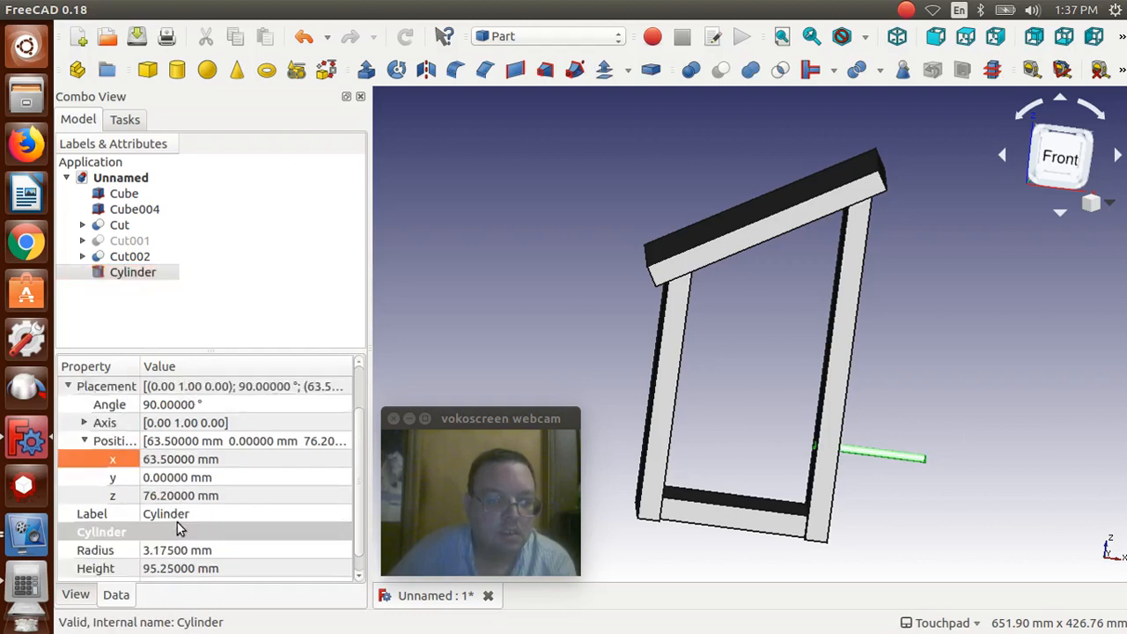
pyautogui.scroll(-1, 177, 527)
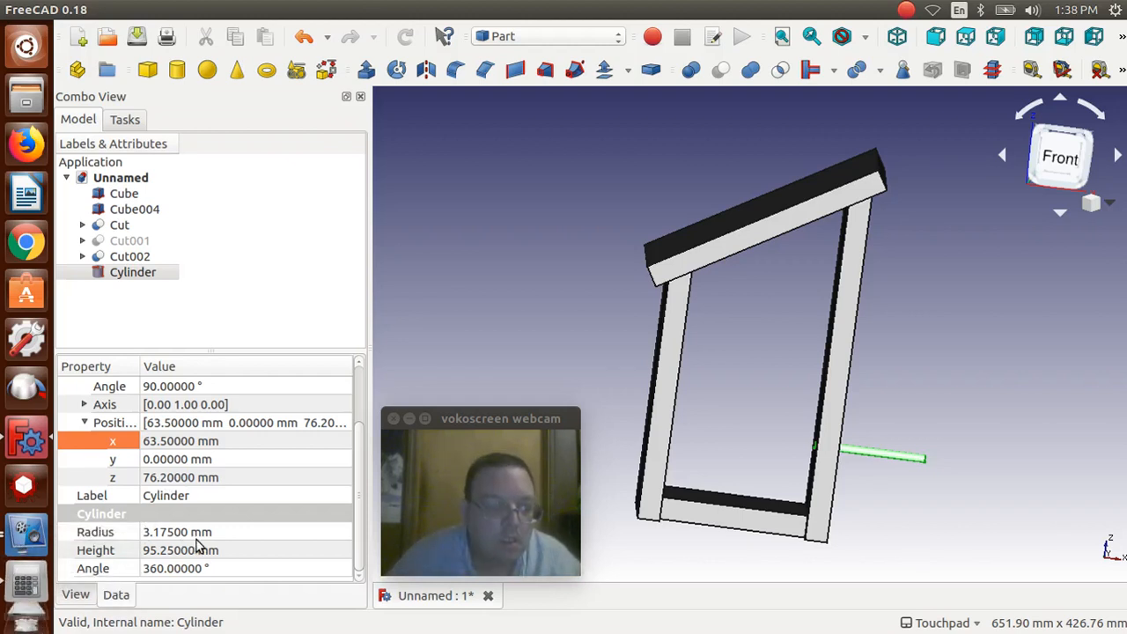
pyautogui.click(194, 481)
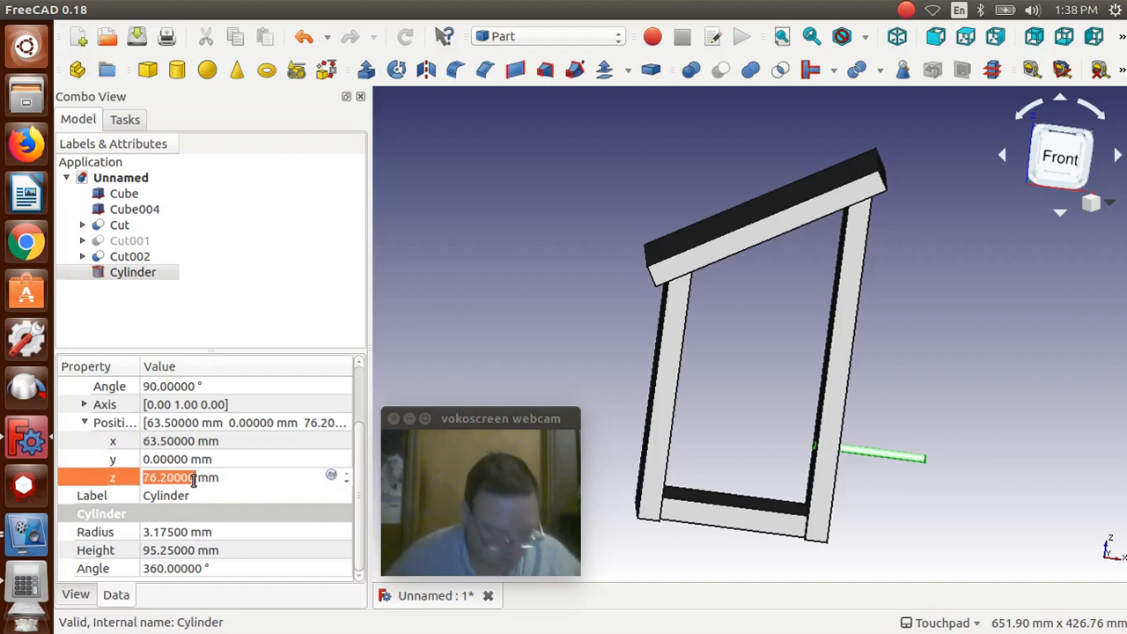
pyautogui.write('101')
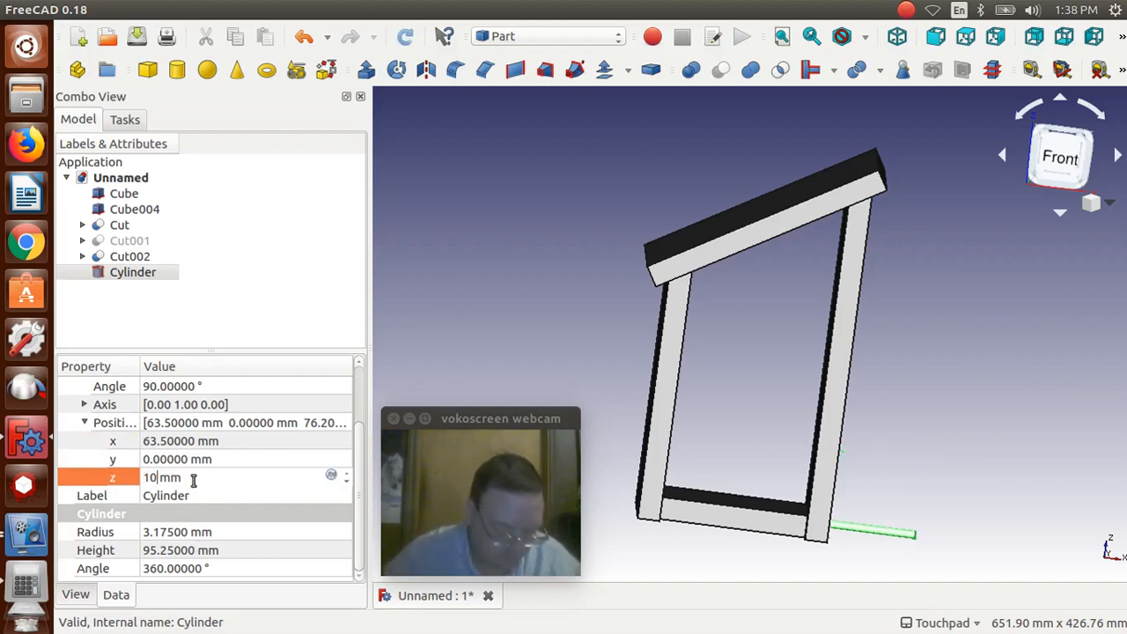
pyautogui.write('.6')
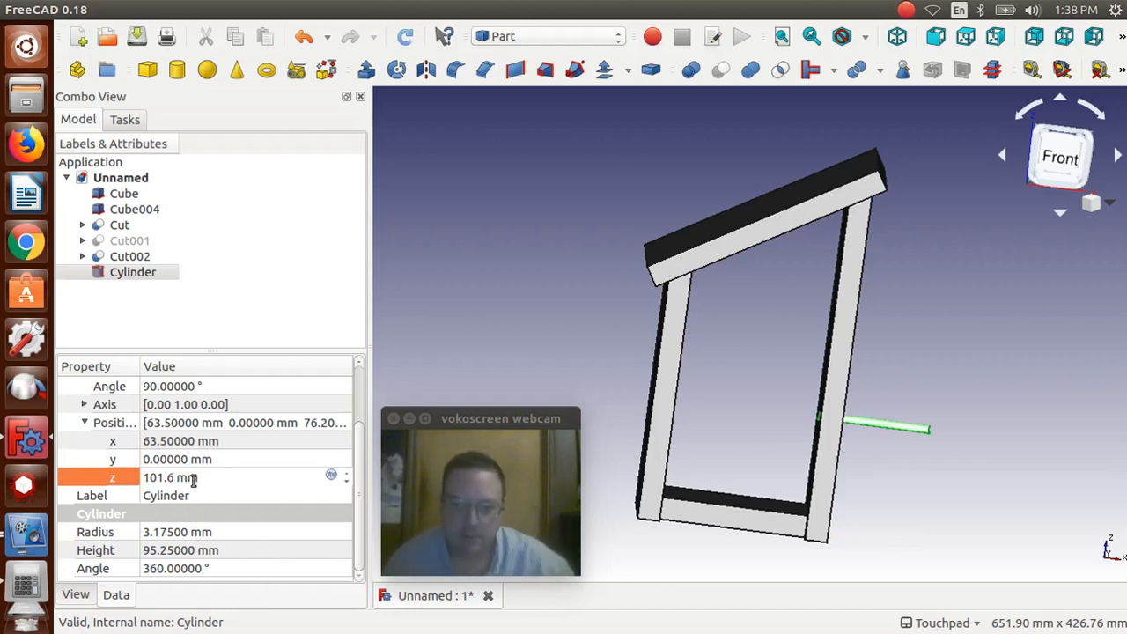
pyautogui.press('Return')
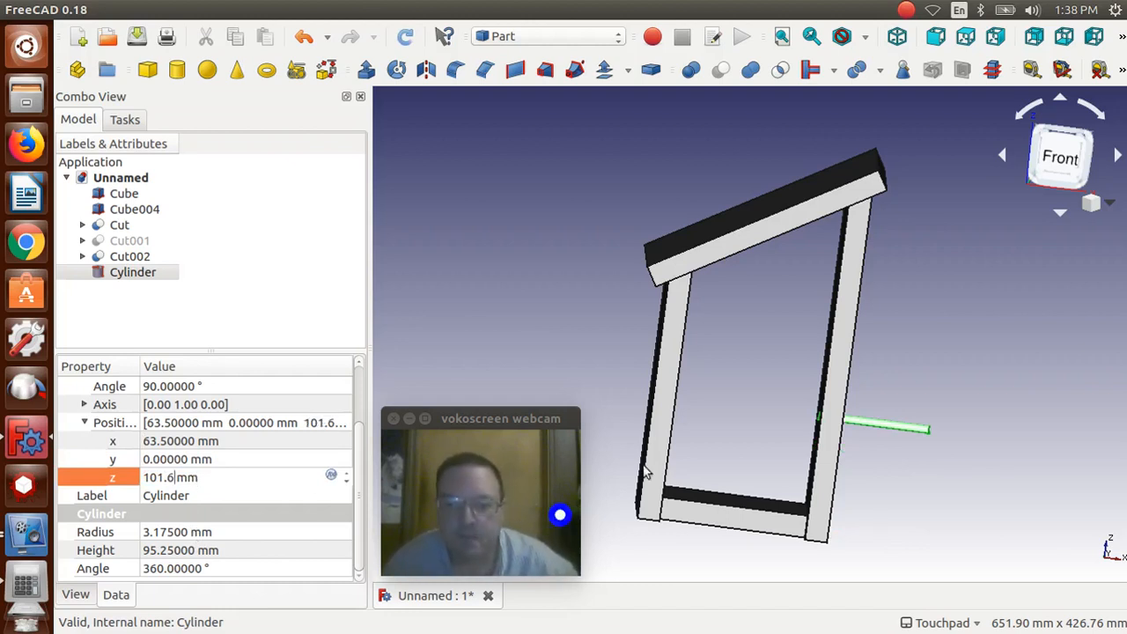
pyautogui.click(913, 364)
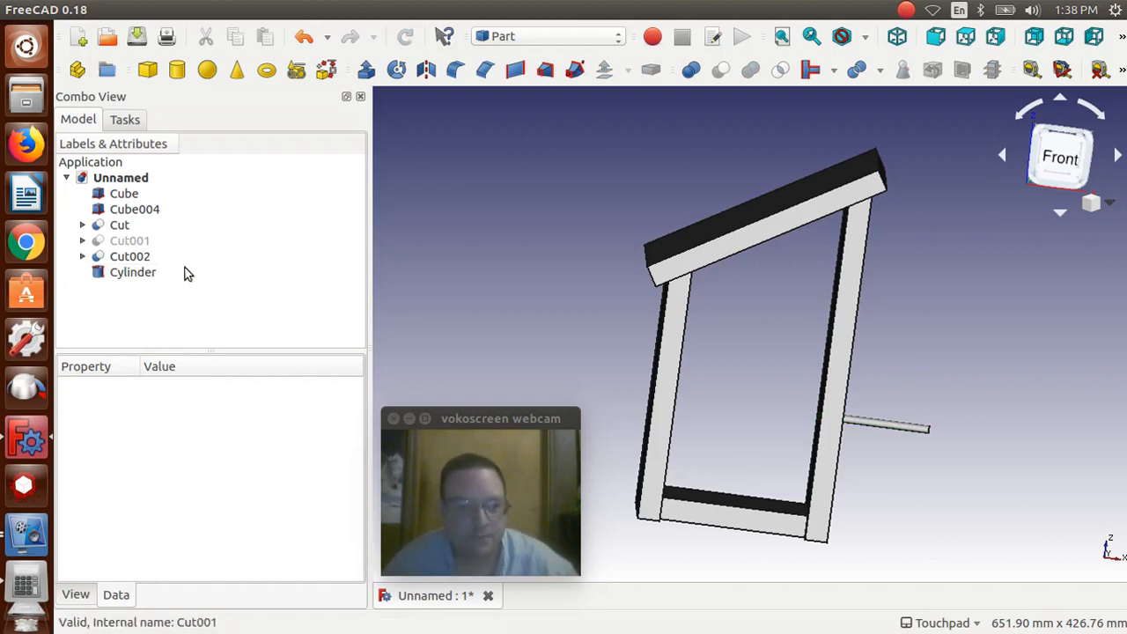
# Step: Duplicate the cylinder in place and select the copy
pyautogui.click(124, 275)
pyautogui.hotkey('ctrl', 'c')
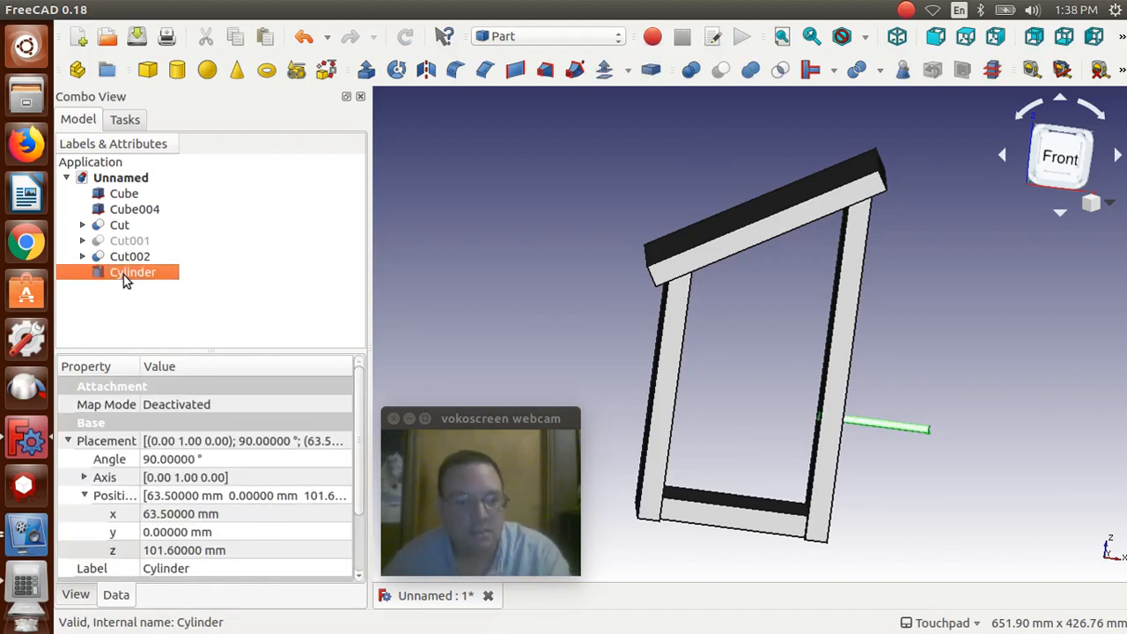
pyautogui.hotkey('ctrl', 'v')
pyautogui.click(124, 289)
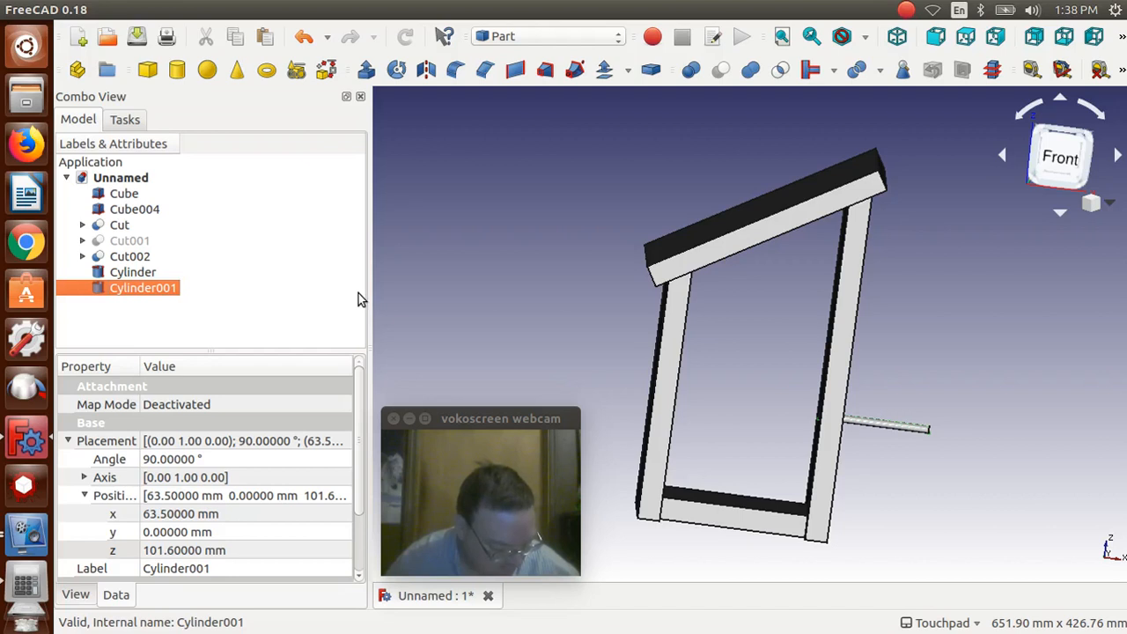
# Step: Switch to the Calculator, clear the previous result and compute 12.7 + 19.05
pyautogui.click(24, 586)
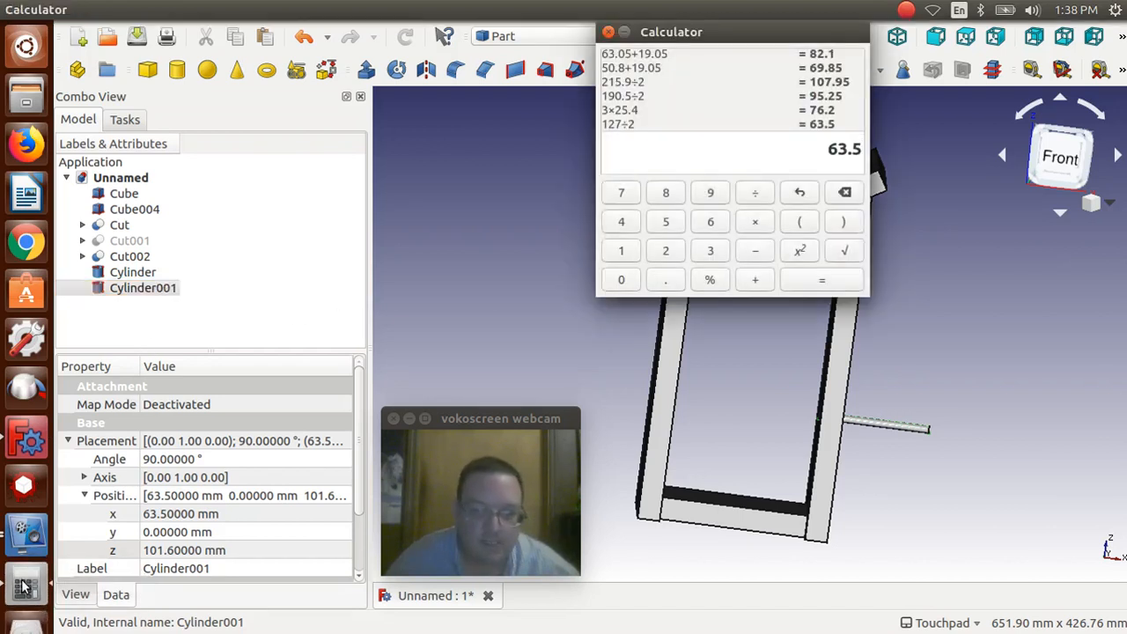
pyautogui.press('BackSpace')
pyautogui.press('BackSpace')
pyautogui.press('BackSpace')
pyautogui.press('BackSpace')
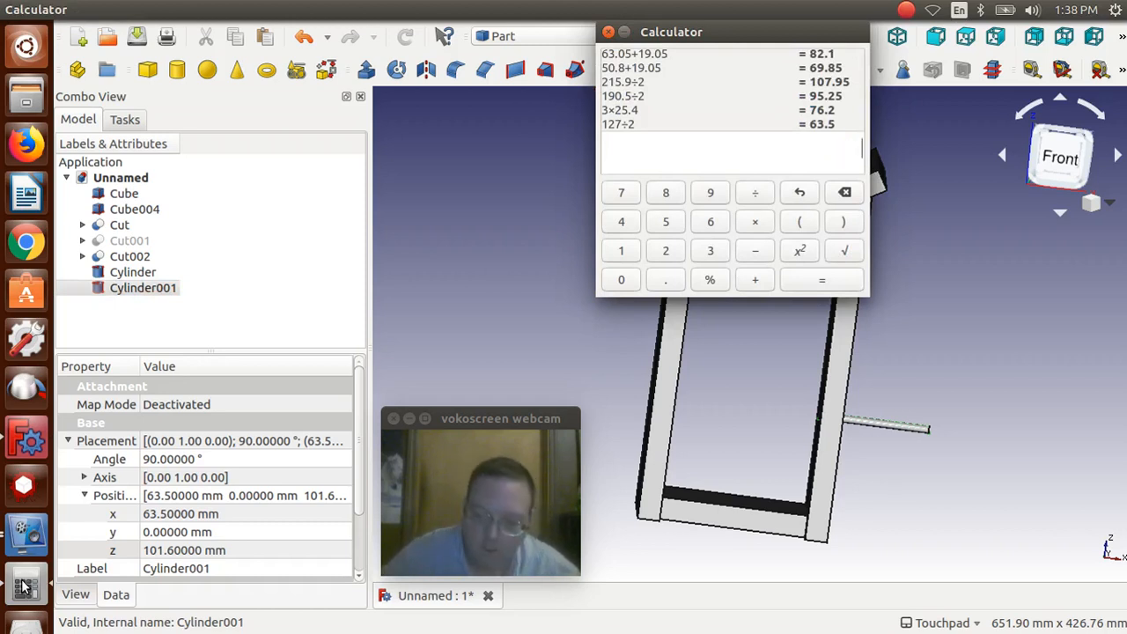
pyautogui.write('12.7')
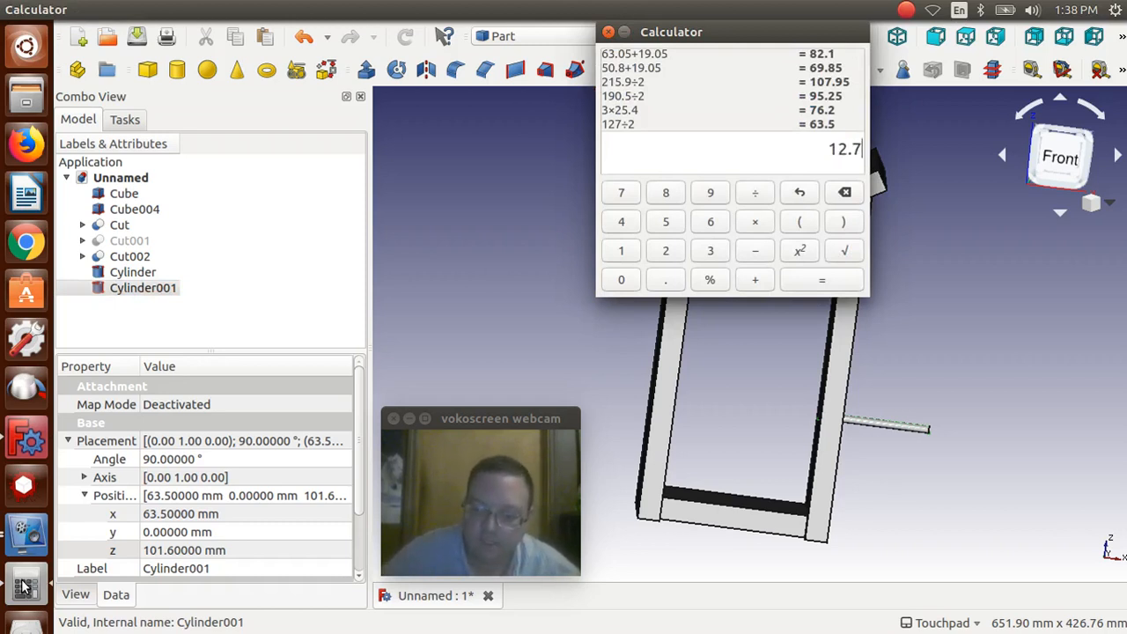
pyautogui.write('+')
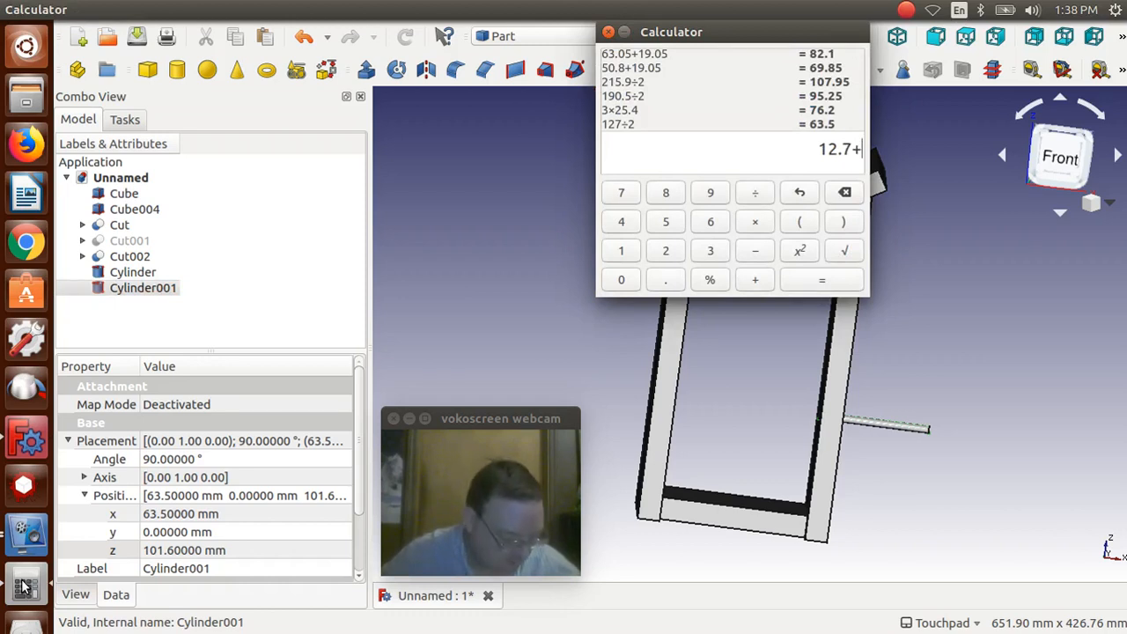
pyautogui.write('19')
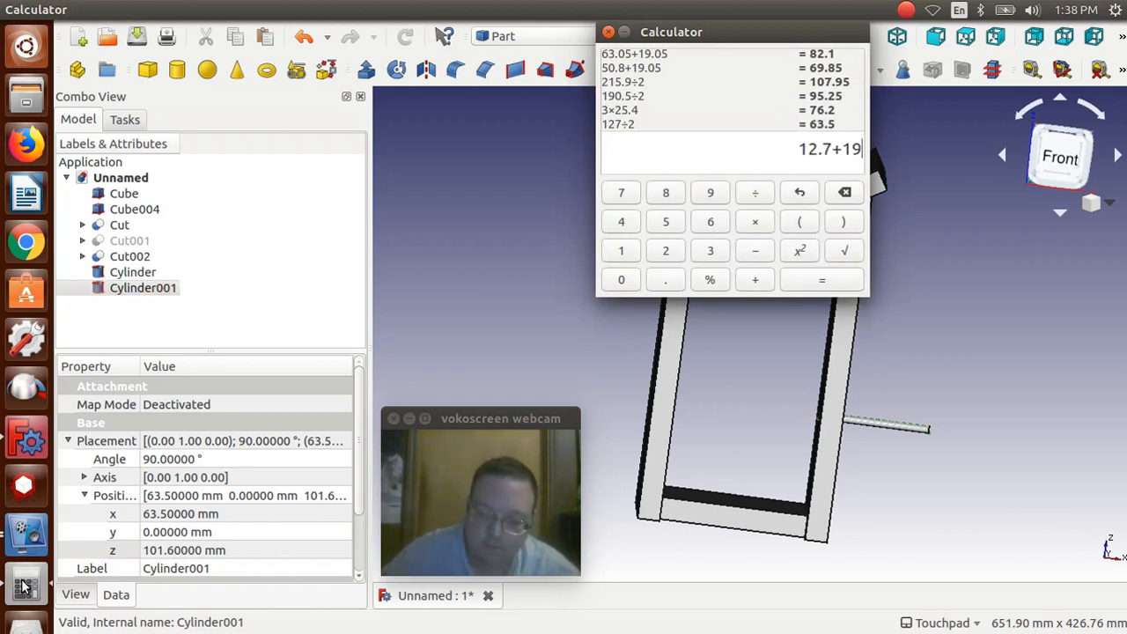
pyautogui.write('.05')
pyautogui.press('Return')
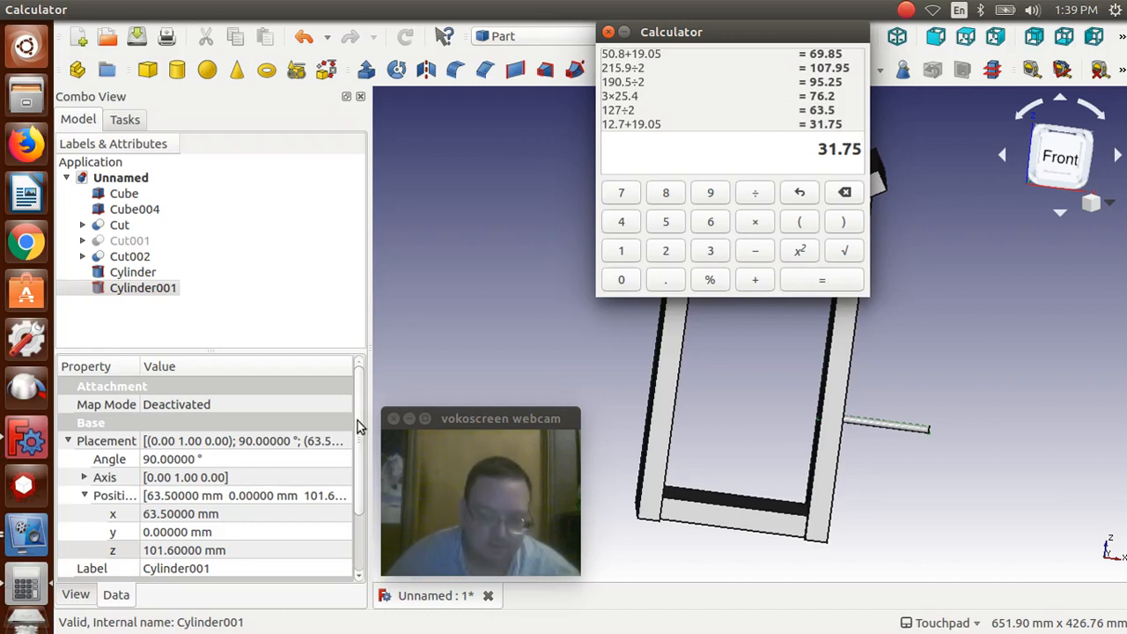
# Step: Return to FreeCAD and set the copied cylinder's radius to 19.05 mm
pyautogui.moveTo(361, 457); pyautogui.dragTo(358, 478)
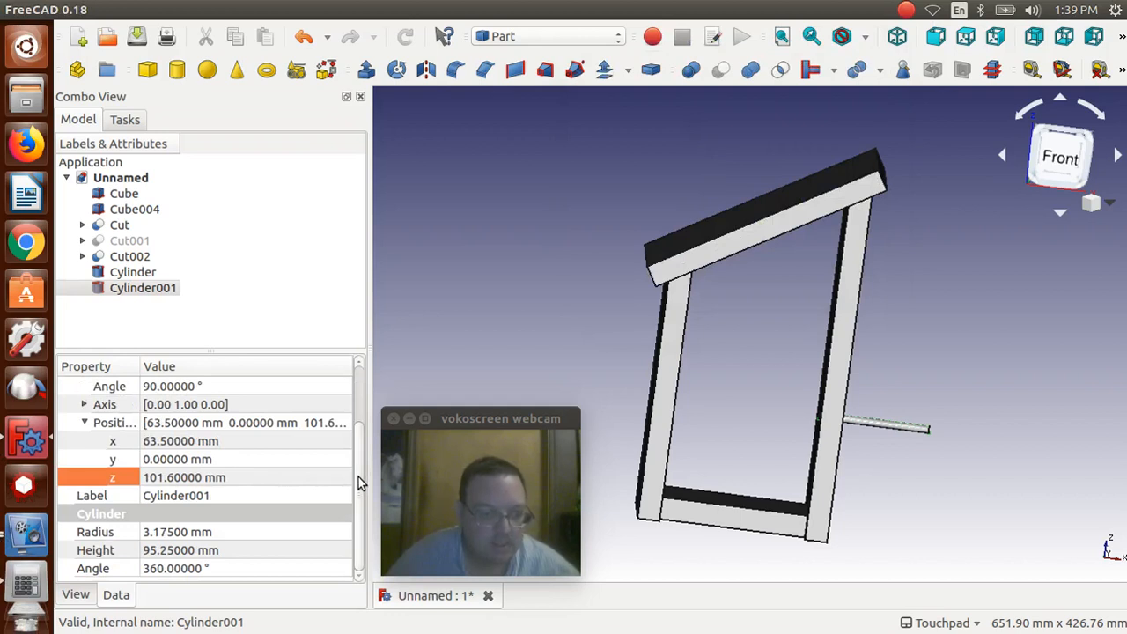
pyautogui.click(210, 533)
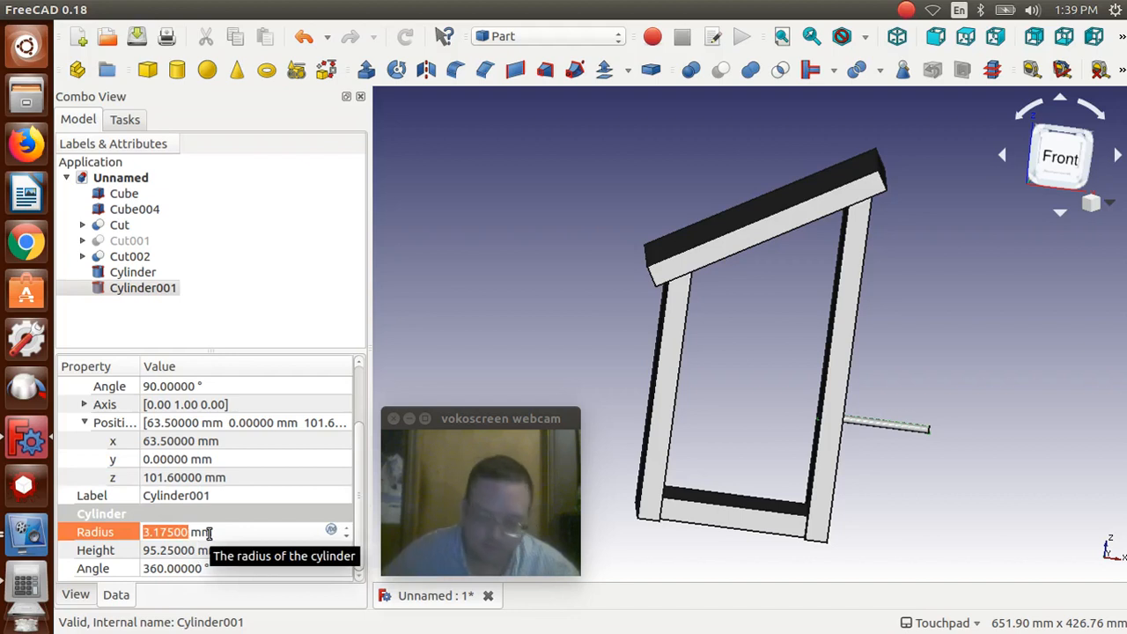
pyautogui.write('19.0')
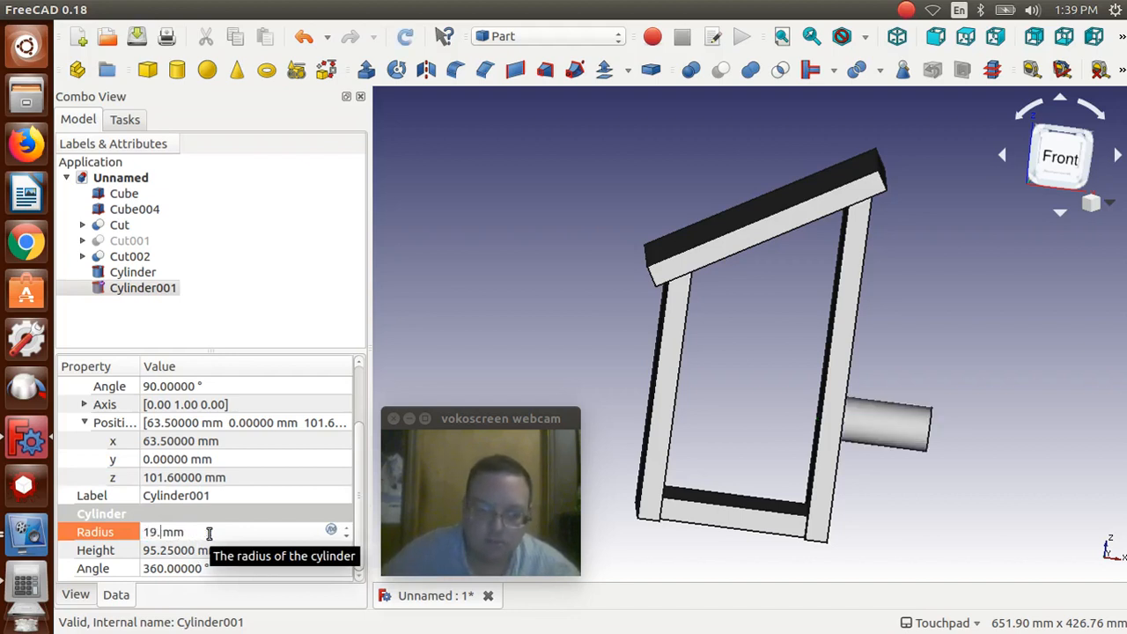
pyautogui.write('5')
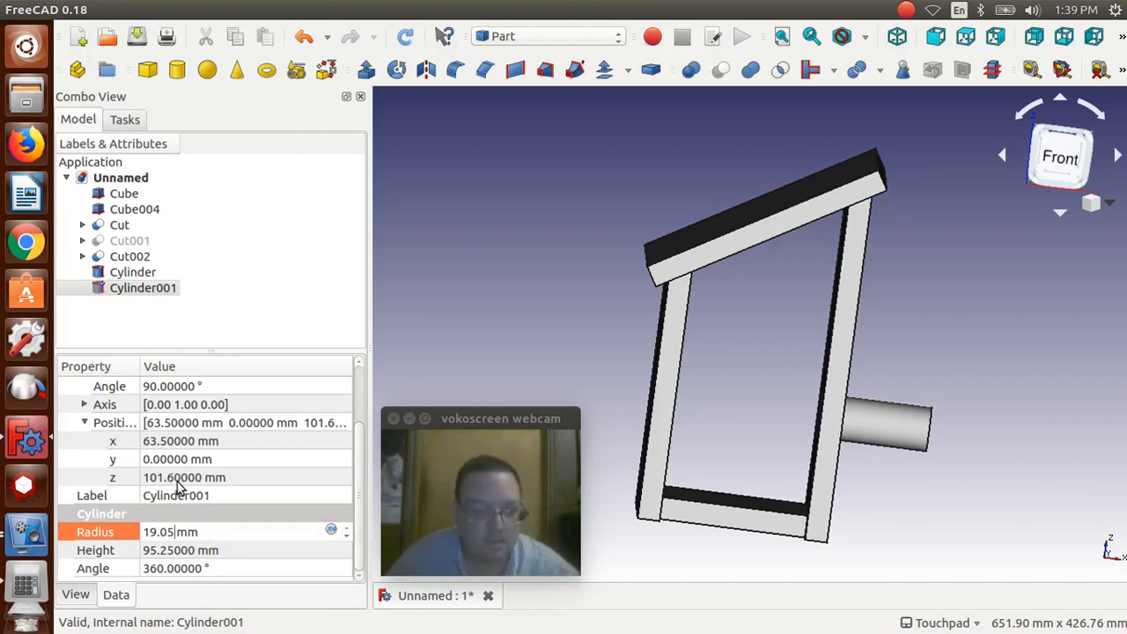
# Step: Switch to the Calculator and add 101.6 to the previous result of 31.75
pyautogui.click(24, 590)
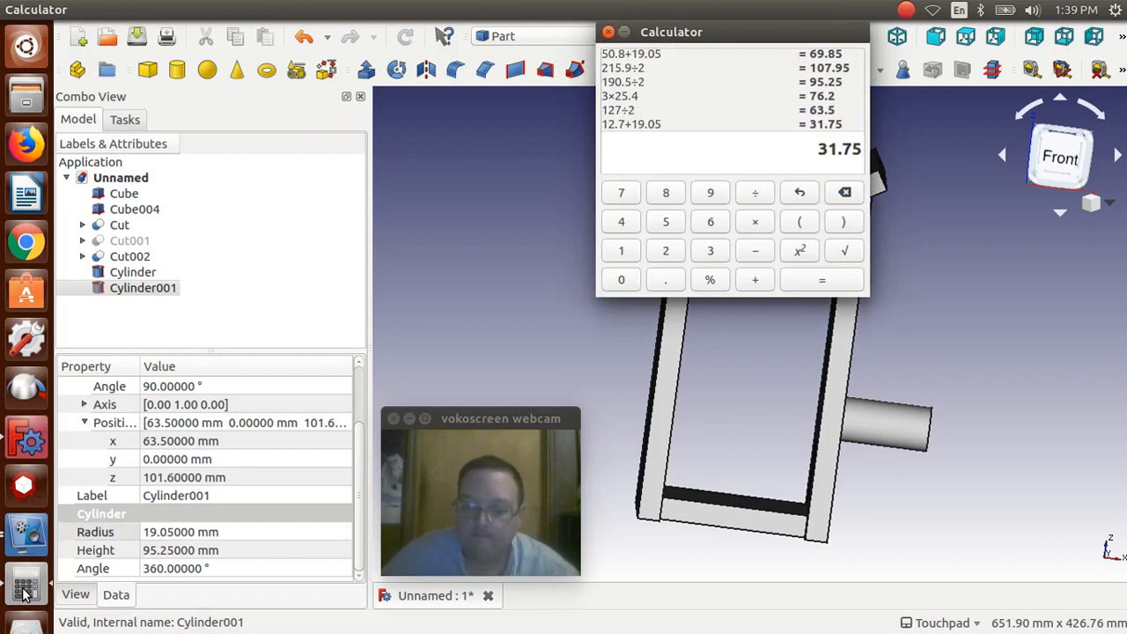
pyautogui.write('+')
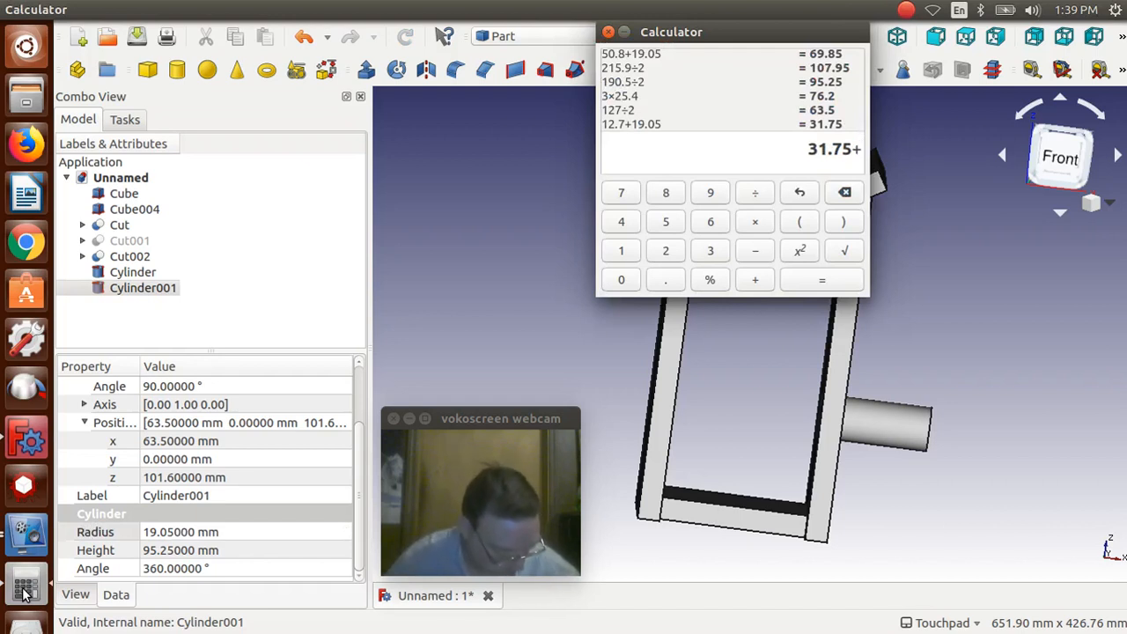
pyautogui.write('101')
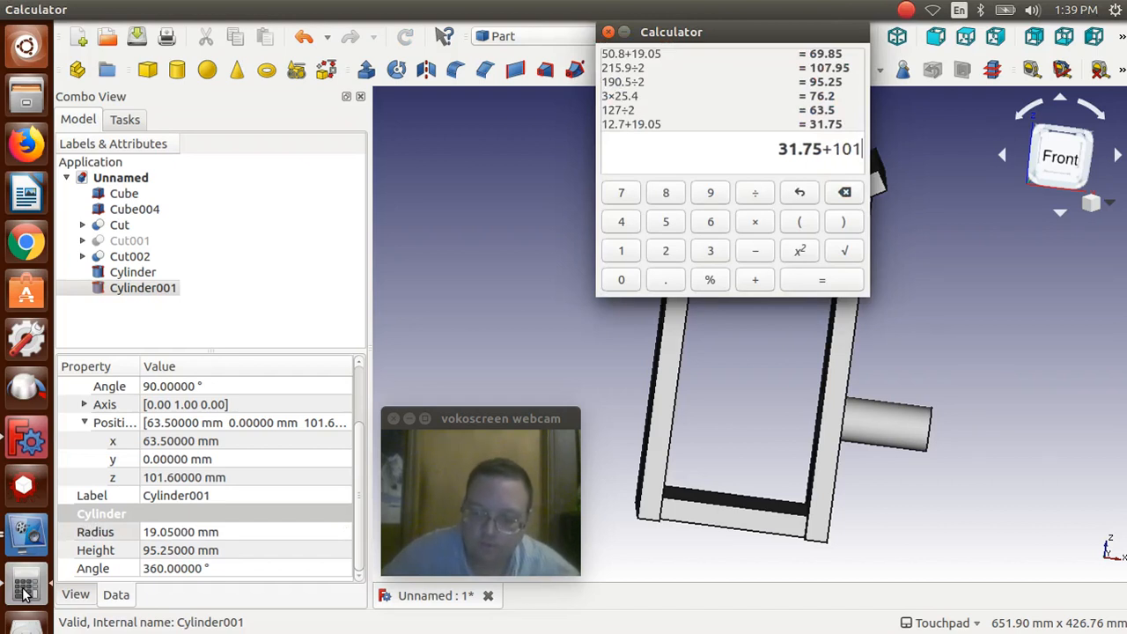
pyautogui.write('.6')
pyautogui.press('Return')
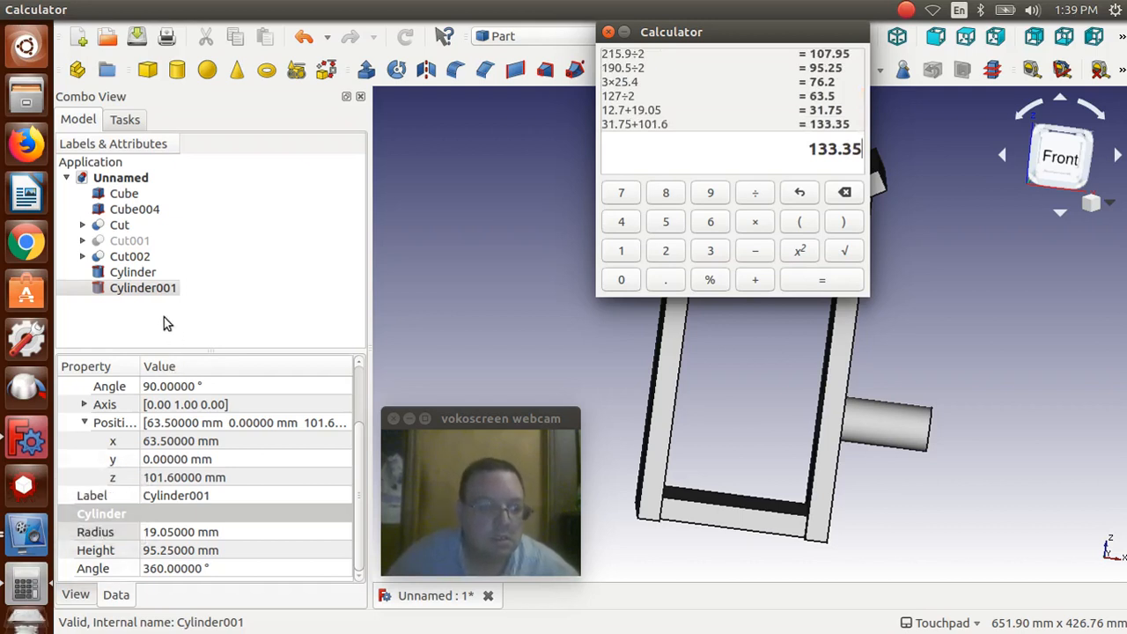
# Step: Return to FreeCAD, set the copied larger cylinder's z position to 133.35 mm, then deselect it
pyautogui.click(172, 478)
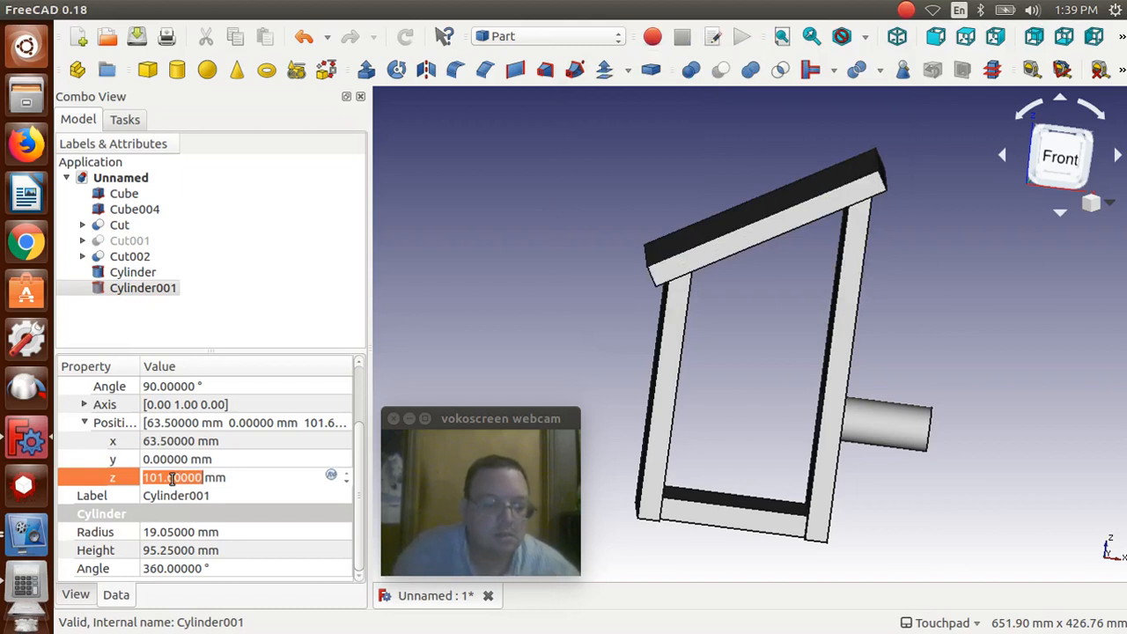
pyautogui.write('133.35')
pyautogui.press('Return')
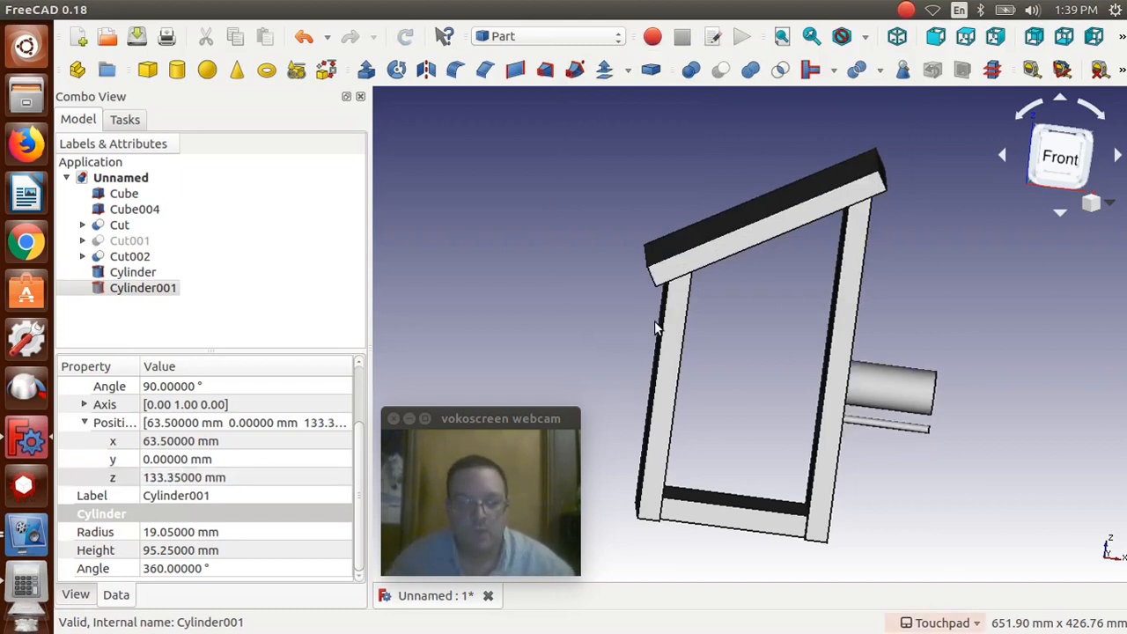
pyautogui.click(972, 337)
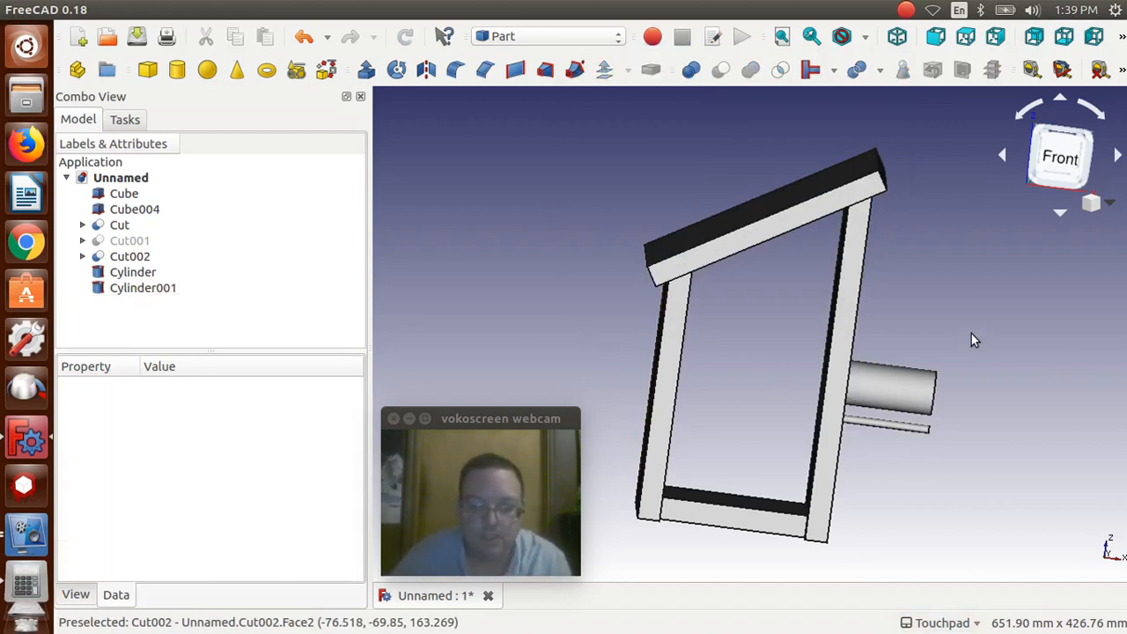
pyautogui.press('alt')
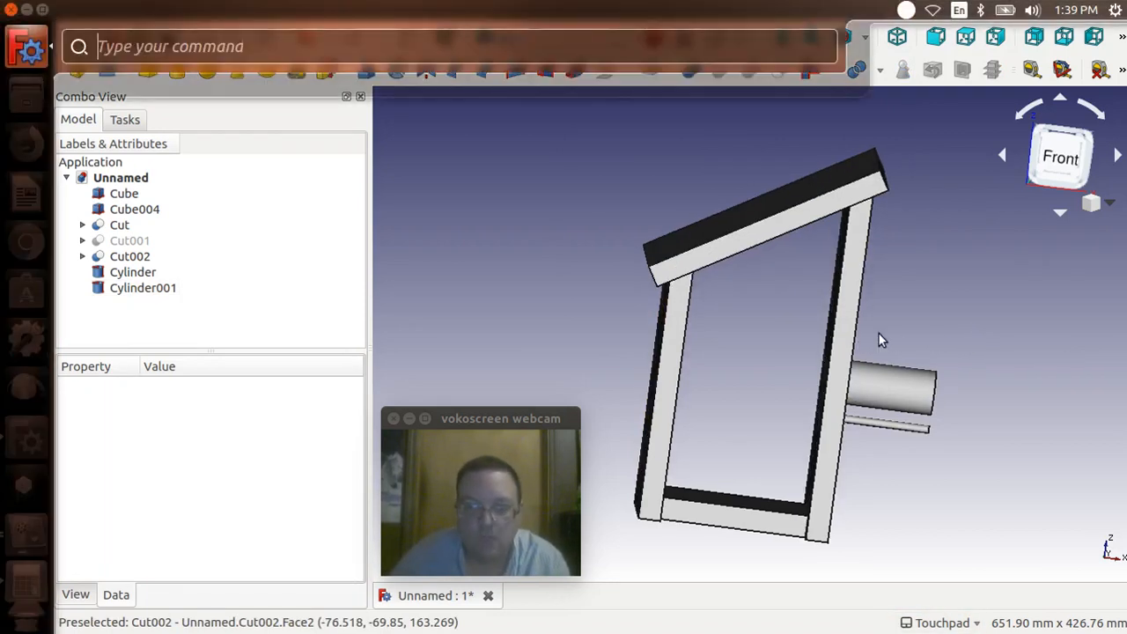
pyautogui.press('Escape')
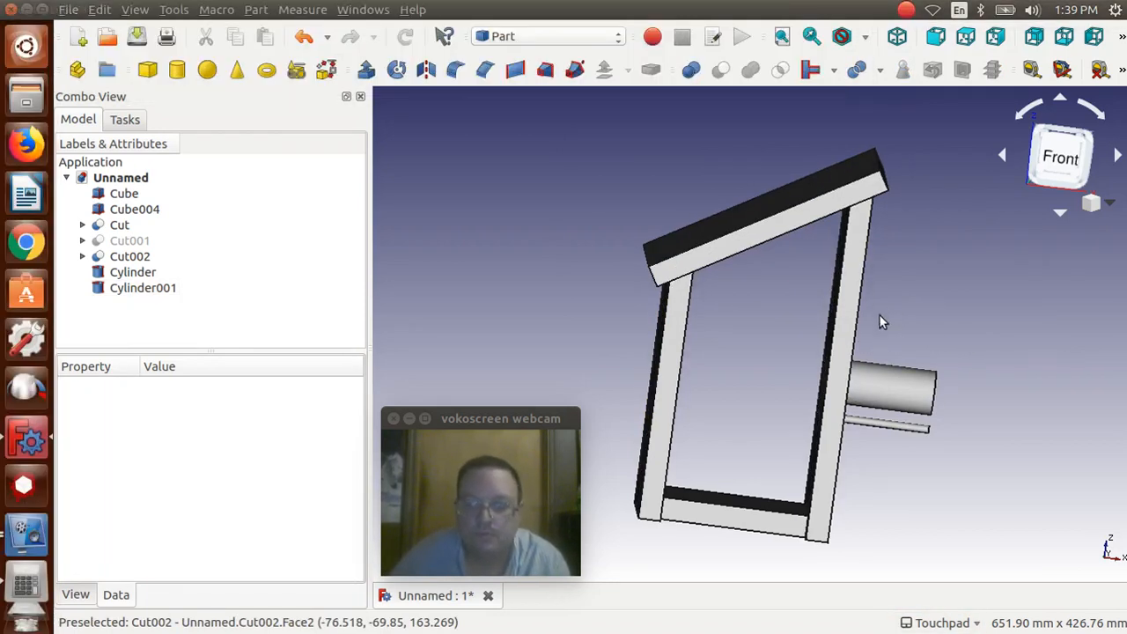
pyautogui.keyDown('alt'); pyautogui.moveTo(880, 316); pyautogui.dragTo(756, 318); pyautogui.keyUp('alt')
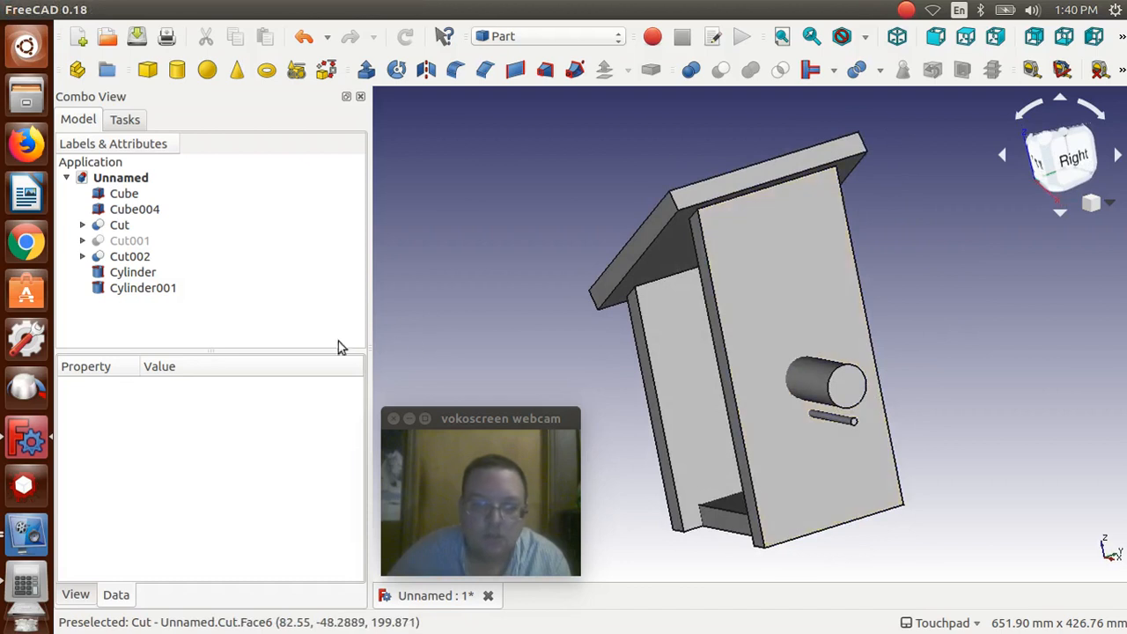
pyautogui.click(126, 292)
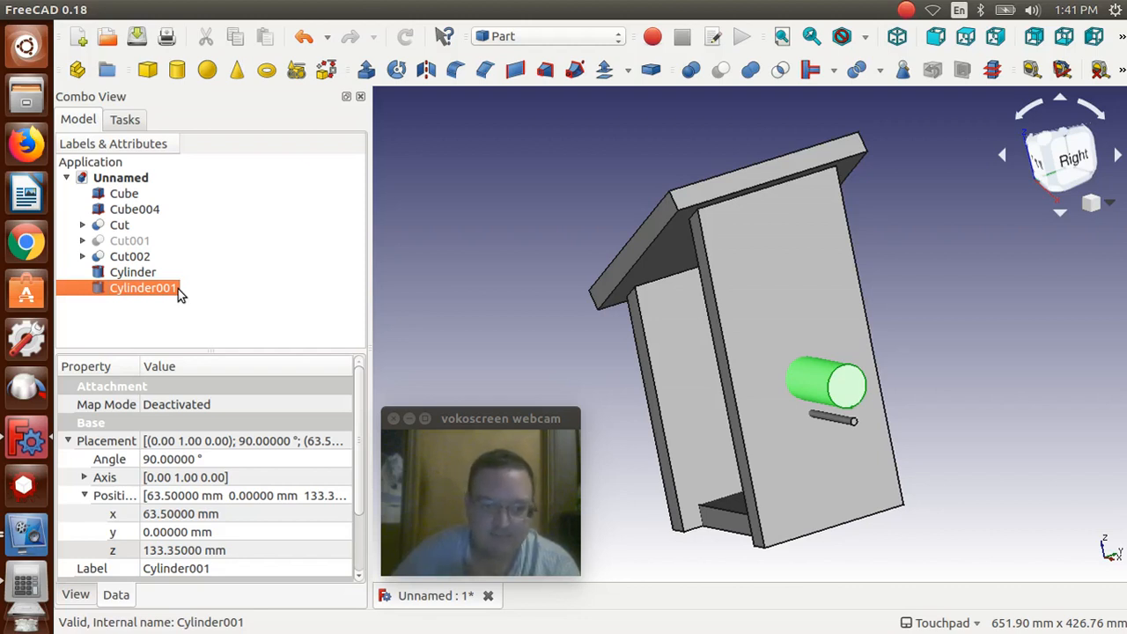
pyautogui.click(433, 272)
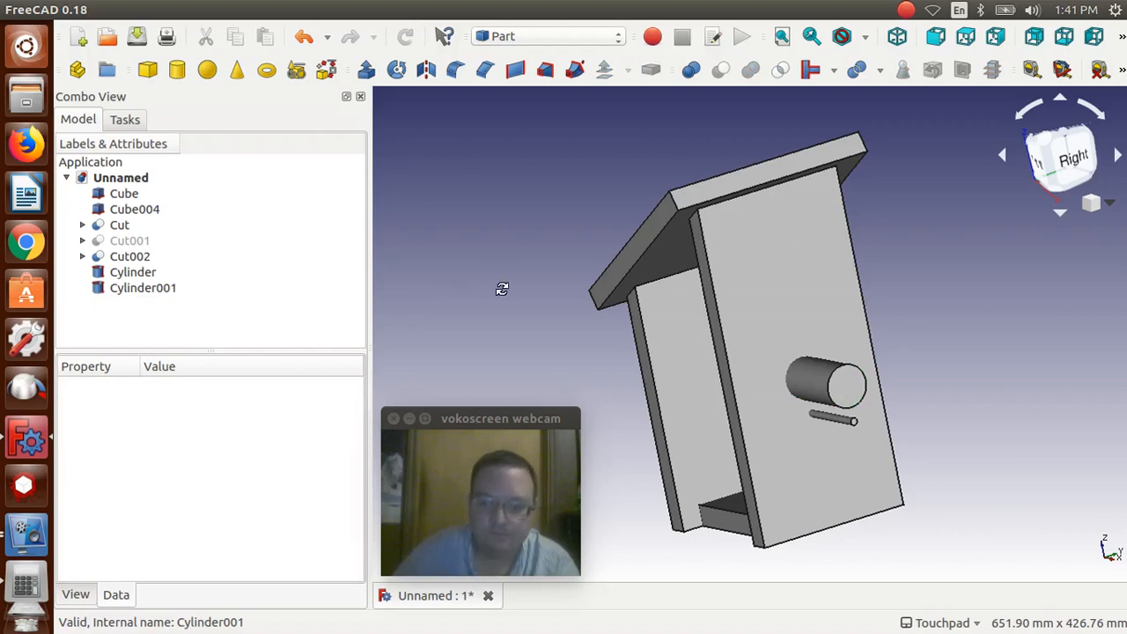
pyautogui.keyDown('alt'); pyautogui.moveTo(503, 289); pyautogui.dragTo(335, 259); pyautogui.keyUp('alt')
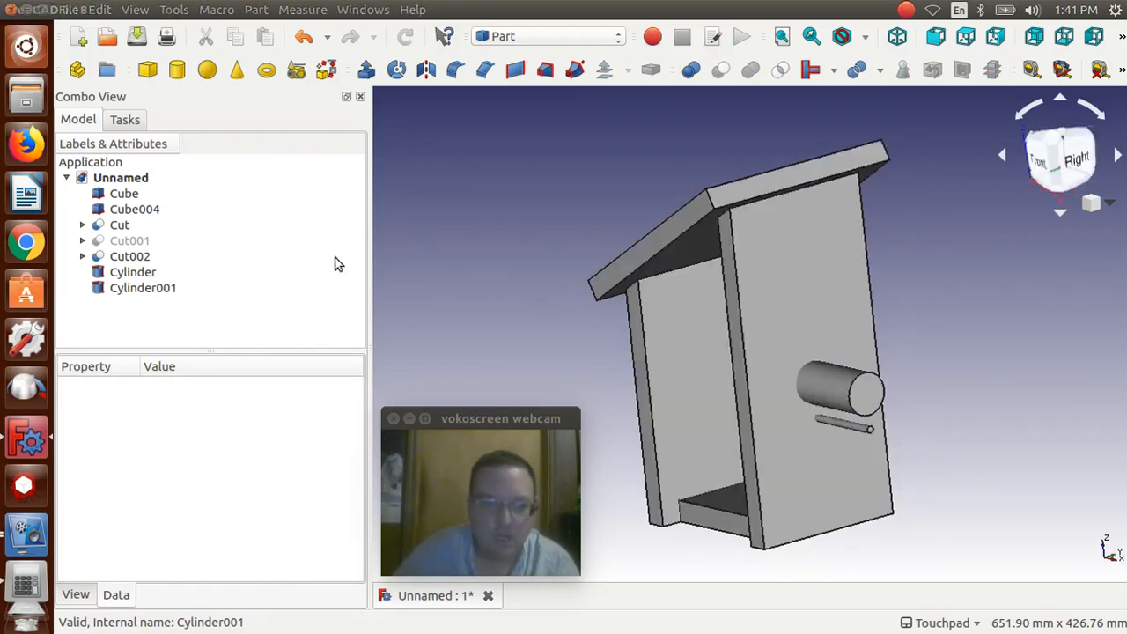
# Step: Duplicate both cylinders at the front panel and hide the two copies
pyautogui.click(119, 274)
pyautogui.click(122, 288)
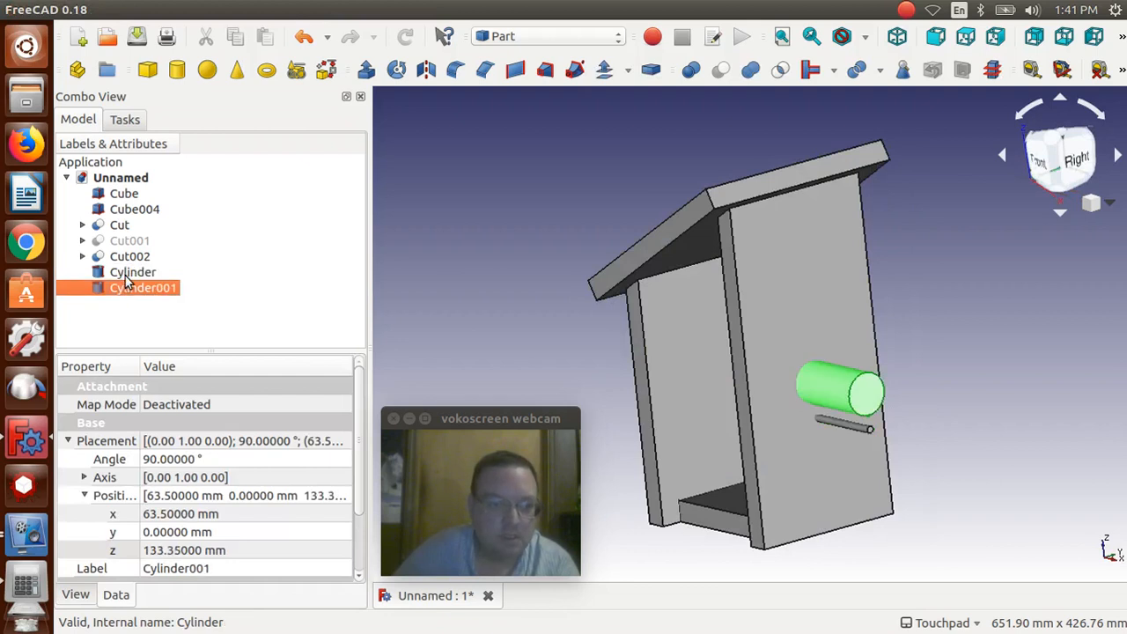
pyautogui.keyDown('ctrl'); pyautogui.click(125, 275); pyautogui.keyUp('ctrl')
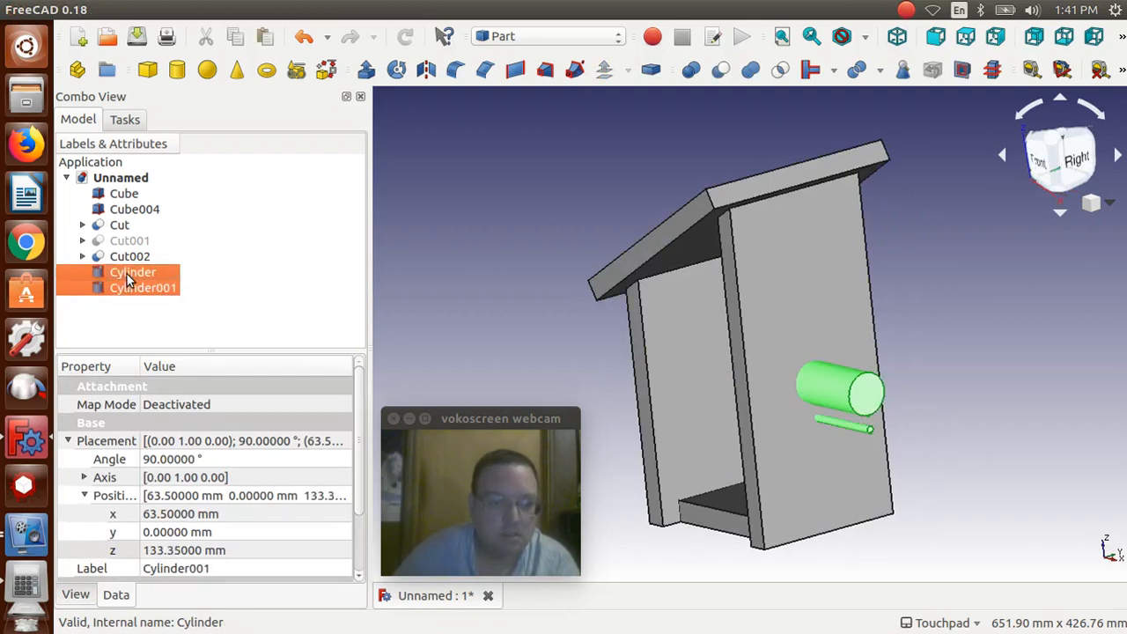
pyautogui.hotkey('ctrl', 'c')
pyautogui.hotkey('ctrl', 'v')
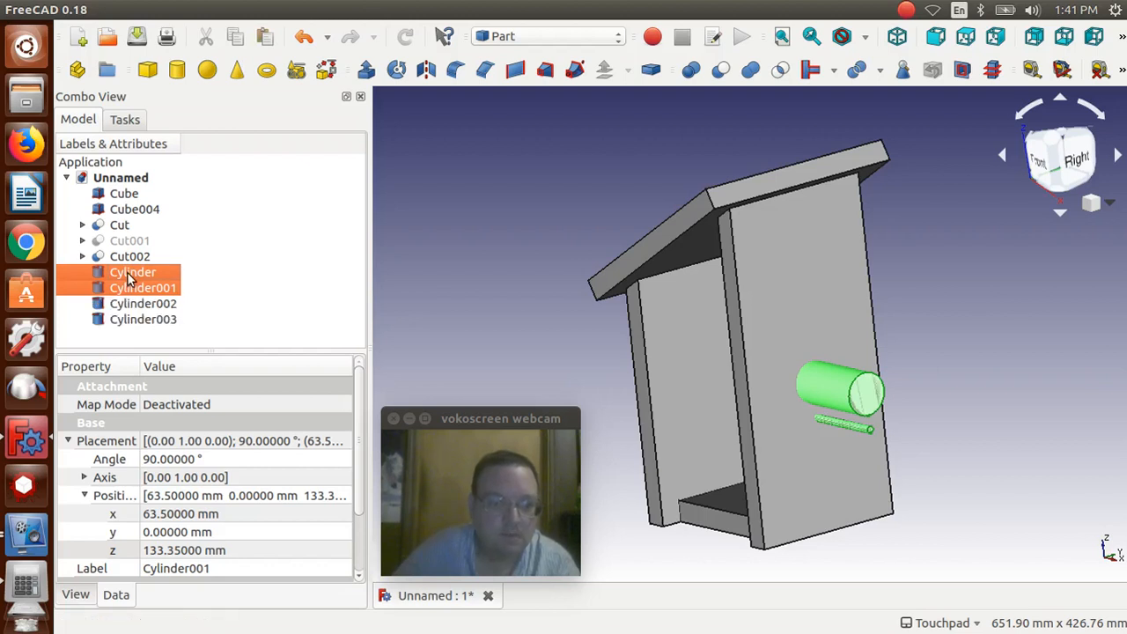
pyautogui.click(128, 304)
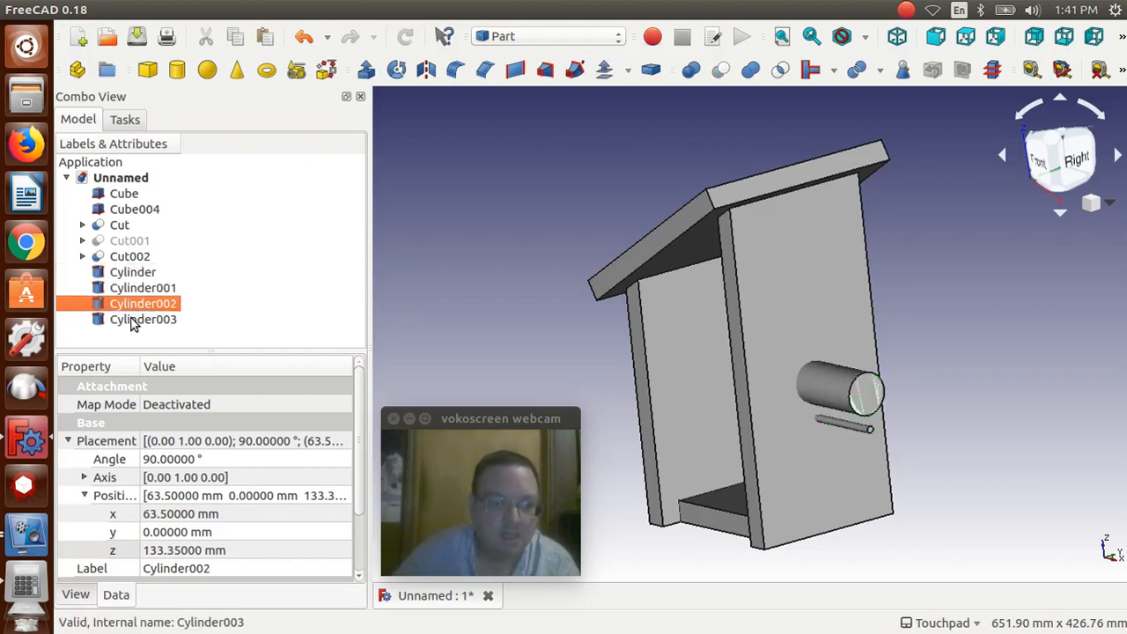
pyautogui.keyDown('ctrl'); pyautogui.click(132, 319); pyautogui.keyUp('ctrl')
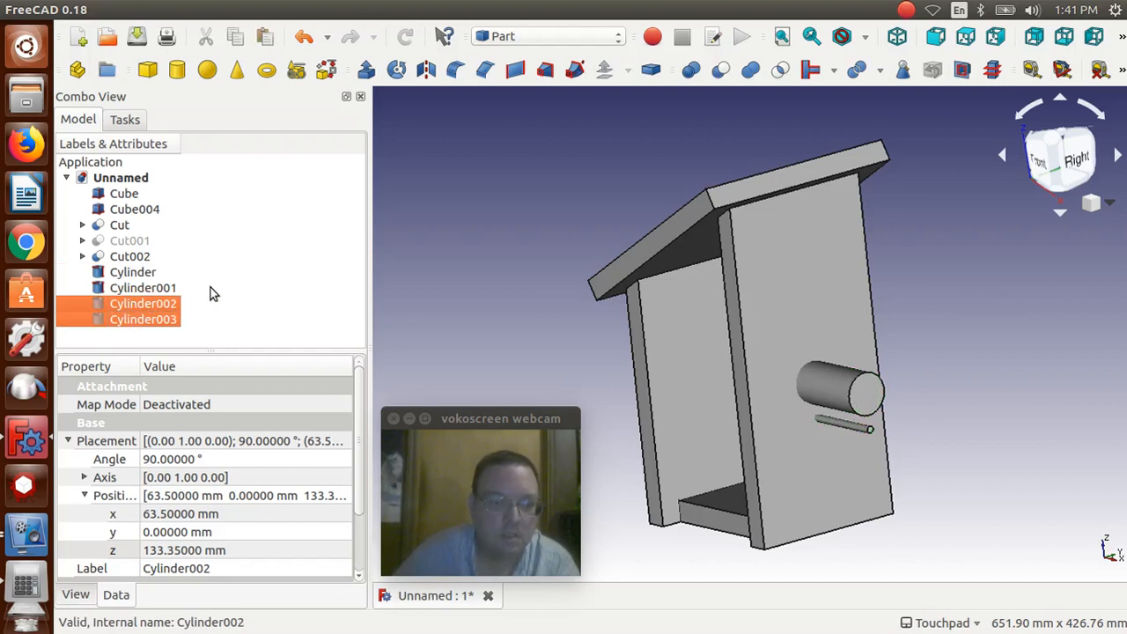
pyautogui.press('space')
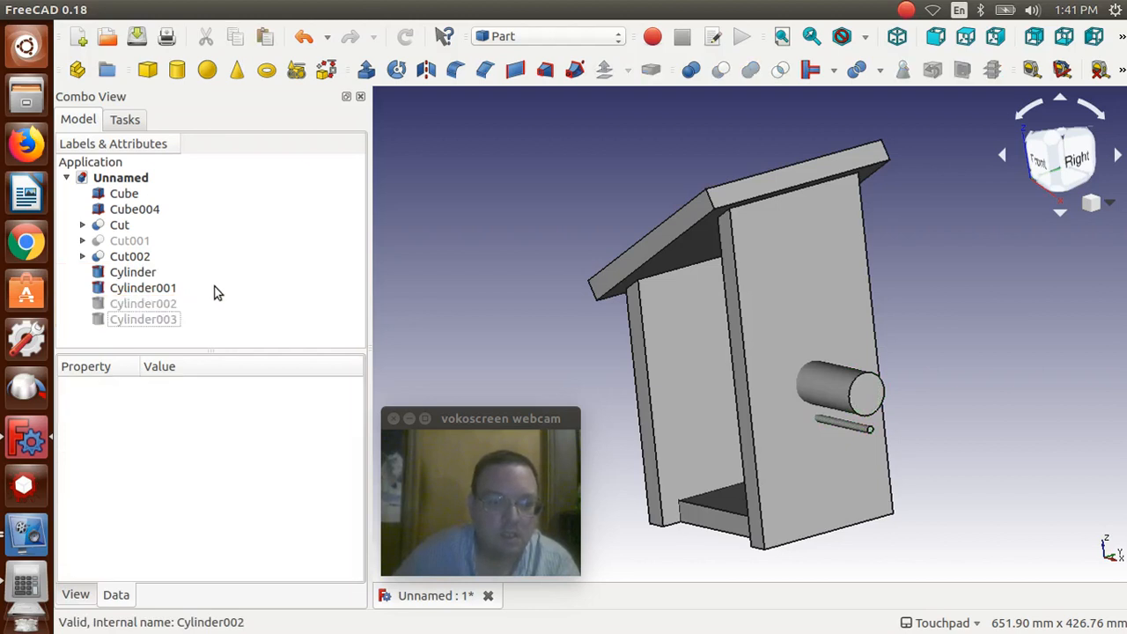
# Step: Cut the large cylinder out of the birdhouse's front panel to form the entrance hole
pyautogui.click(840, 331)
pyautogui.keyDown('shift'); pyautogui.moveTo(837, 377); pyautogui.dragTo(836, 385, button='middle'); pyautogui.keyUp('shift')
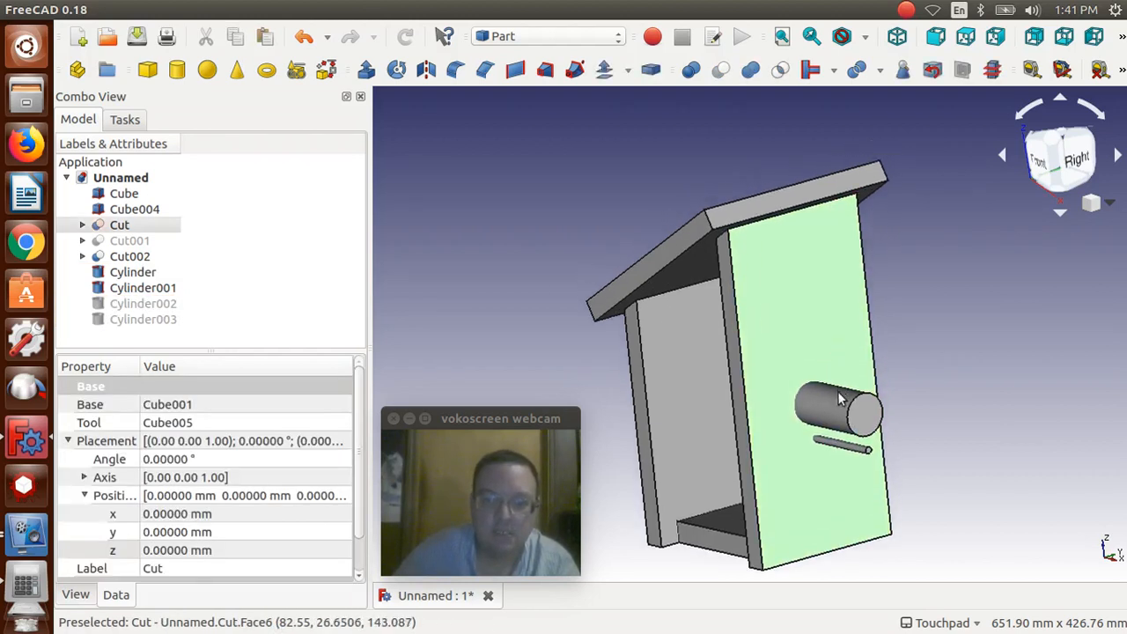
pyautogui.click(844, 402)
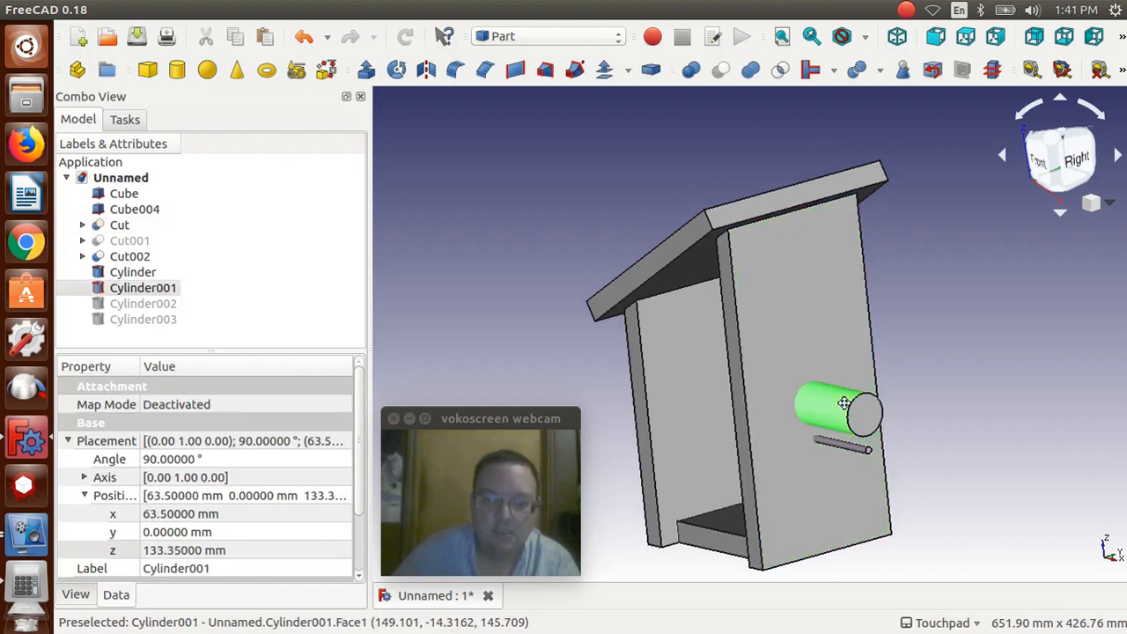
pyautogui.click(952, 323)
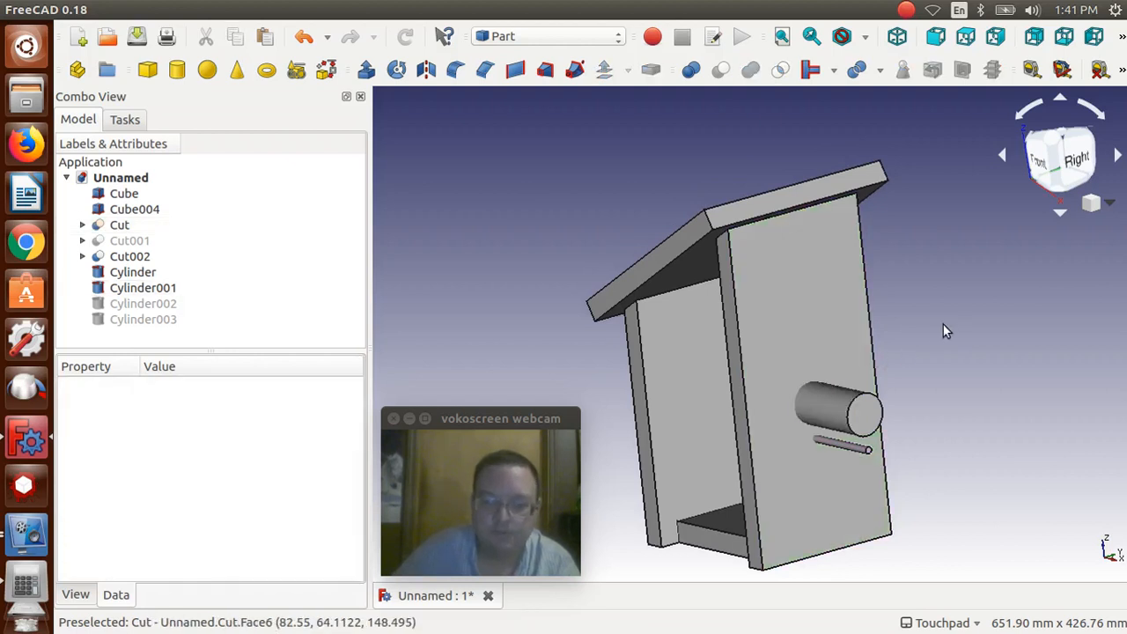
pyautogui.click(833, 320)
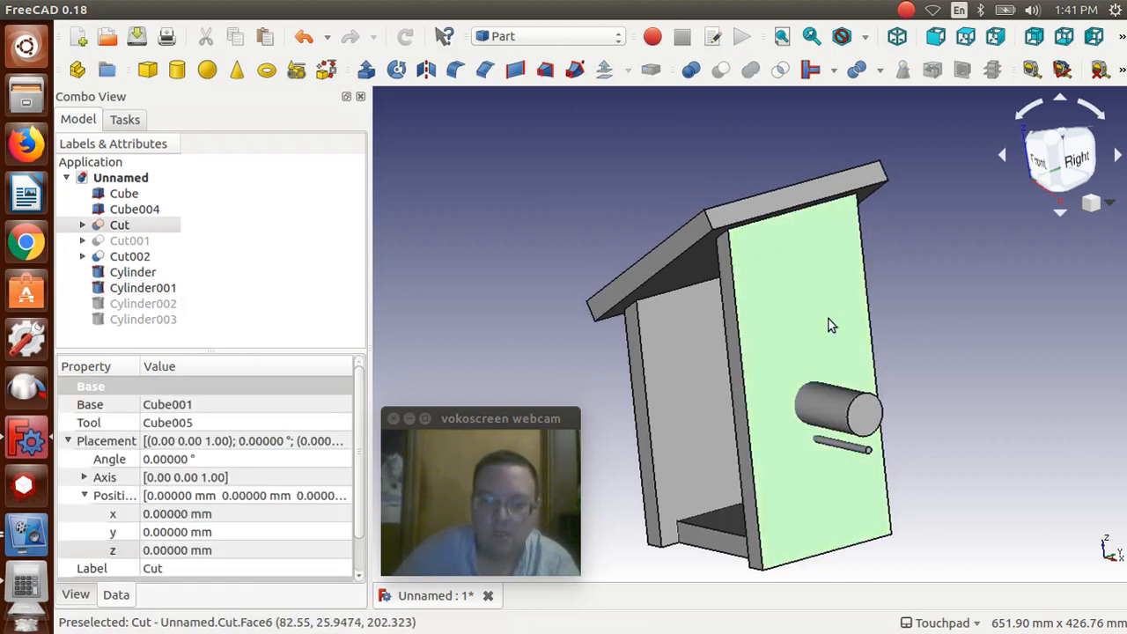
pyautogui.keyDown('ctrl'); pyautogui.click(833, 404); pyautogui.keyUp('ctrl')
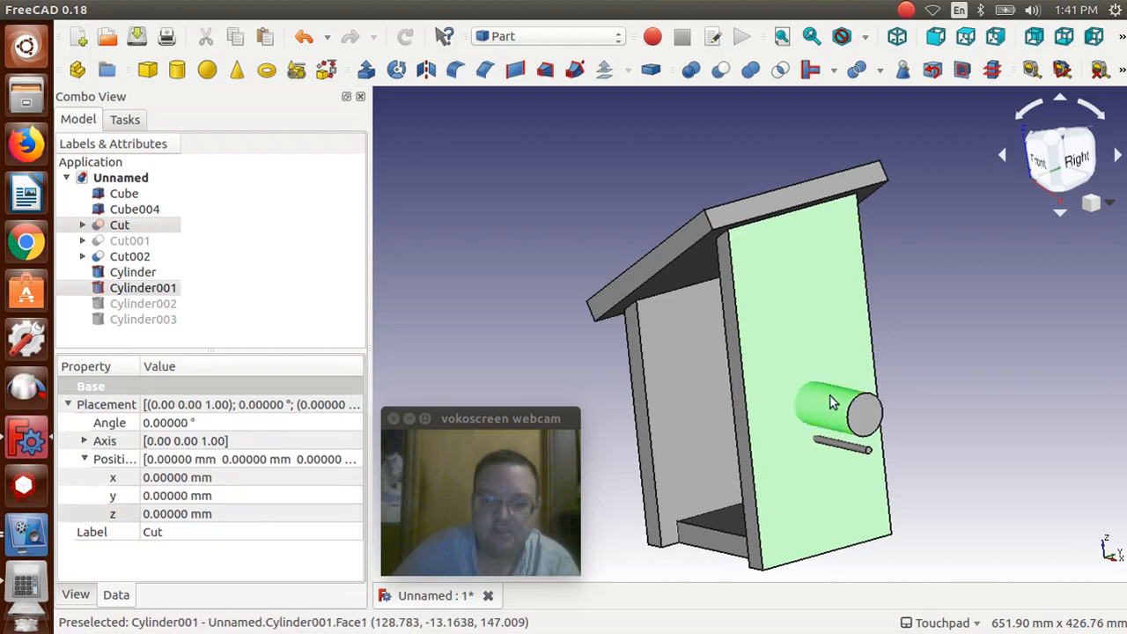
pyautogui.click(722, 70)
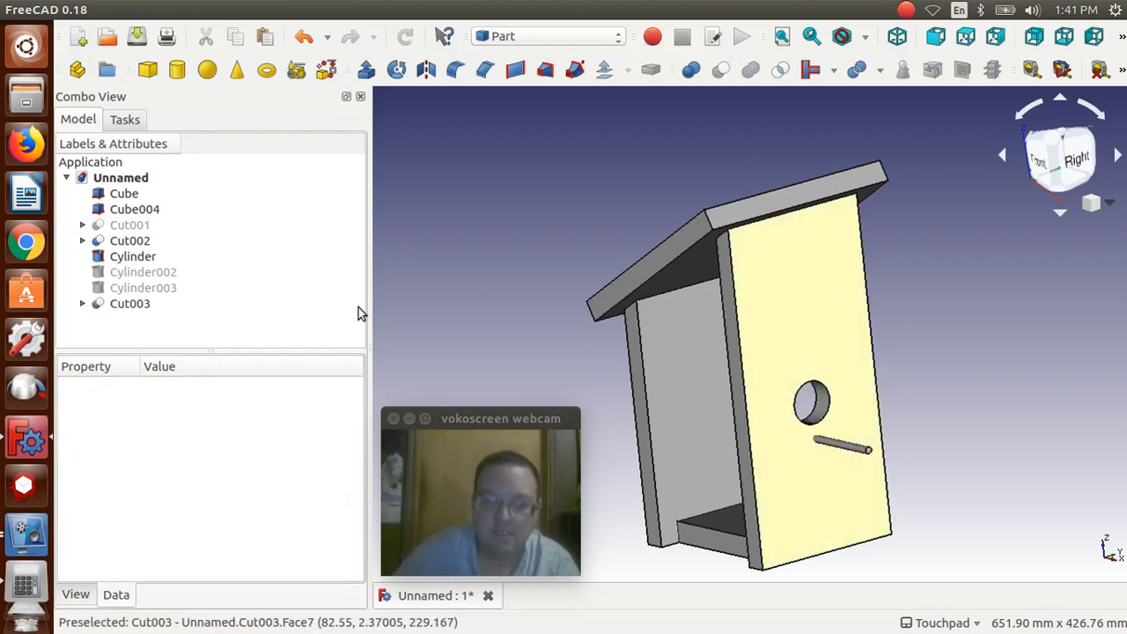
# Step: Duplicate the thin perch cylinder and cut the copy out of the front panel
pyautogui.click(132, 256)
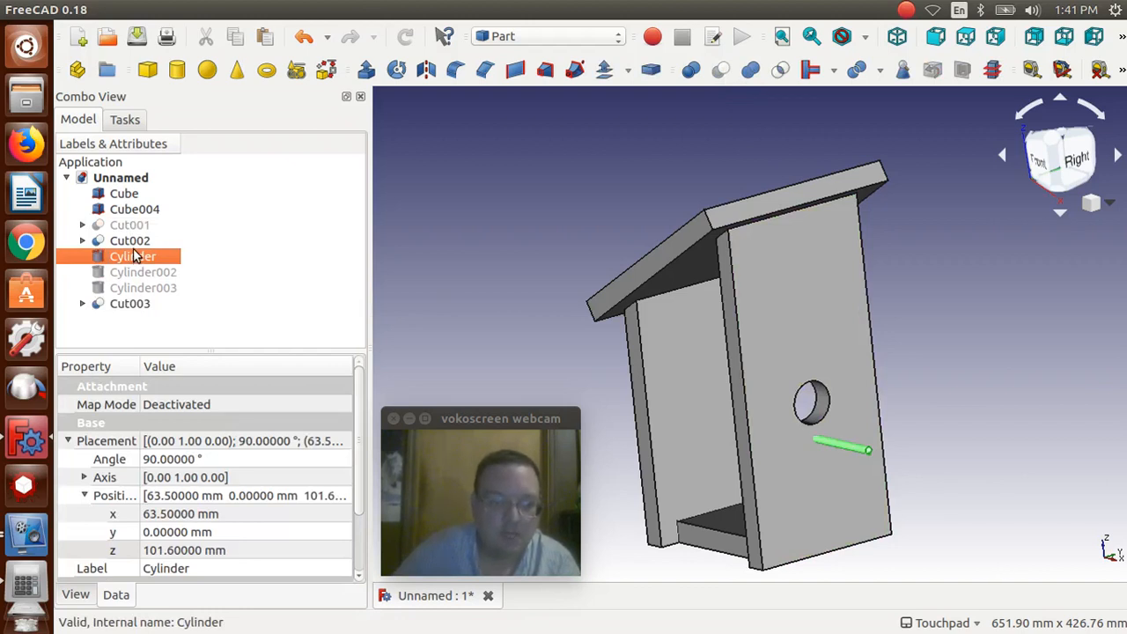
pyautogui.hotkey('ctrl', 'c')
pyautogui.hotkey('ctrl', 'v')
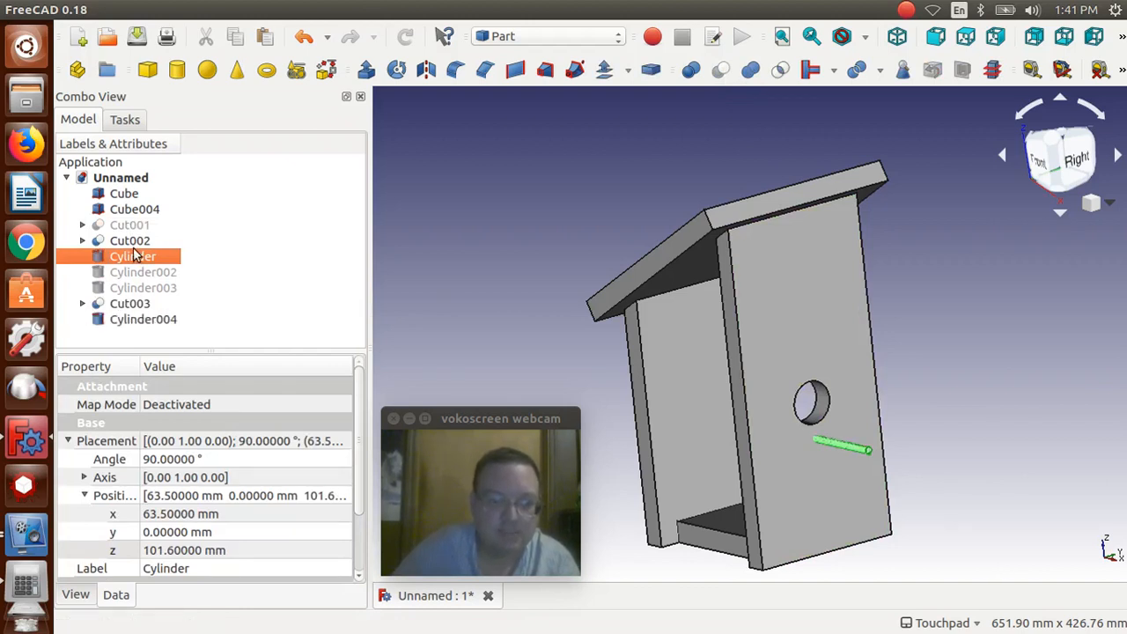
pyautogui.click(205, 307)
pyautogui.click(149, 306)
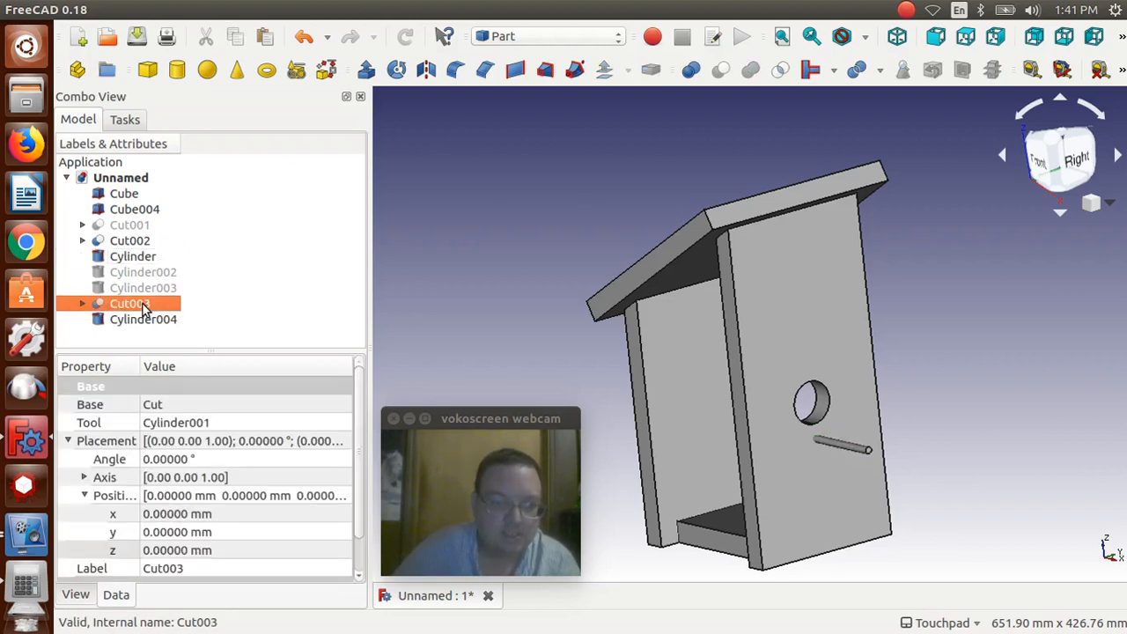
pyautogui.keyDown('ctrl'); pyautogui.click(156, 319); pyautogui.keyUp('ctrl')
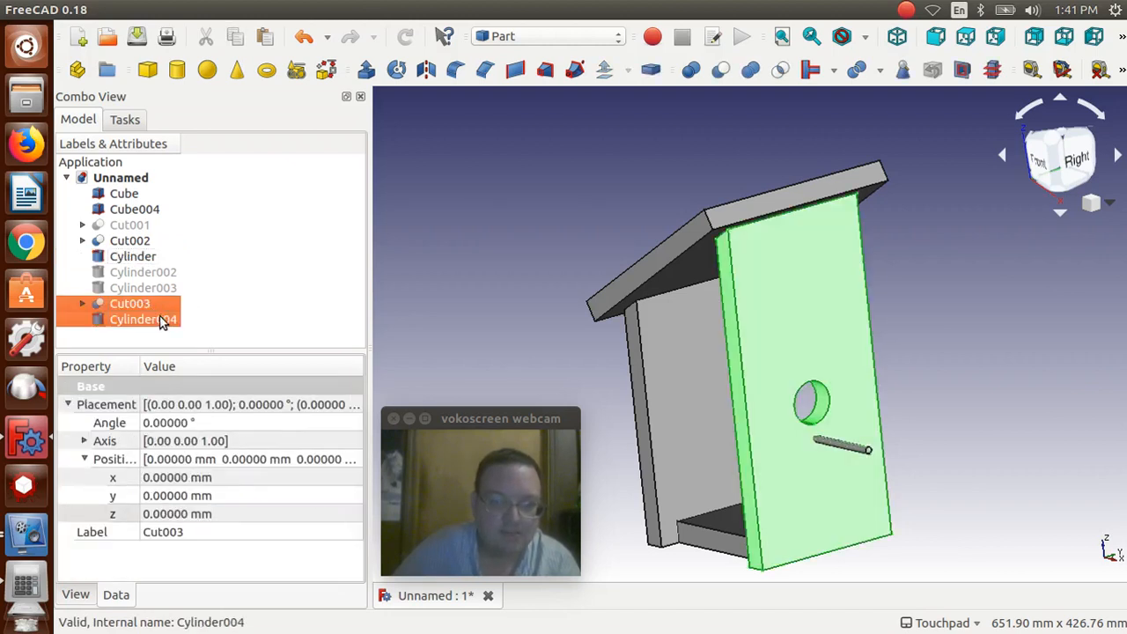
pyautogui.click(720, 74)
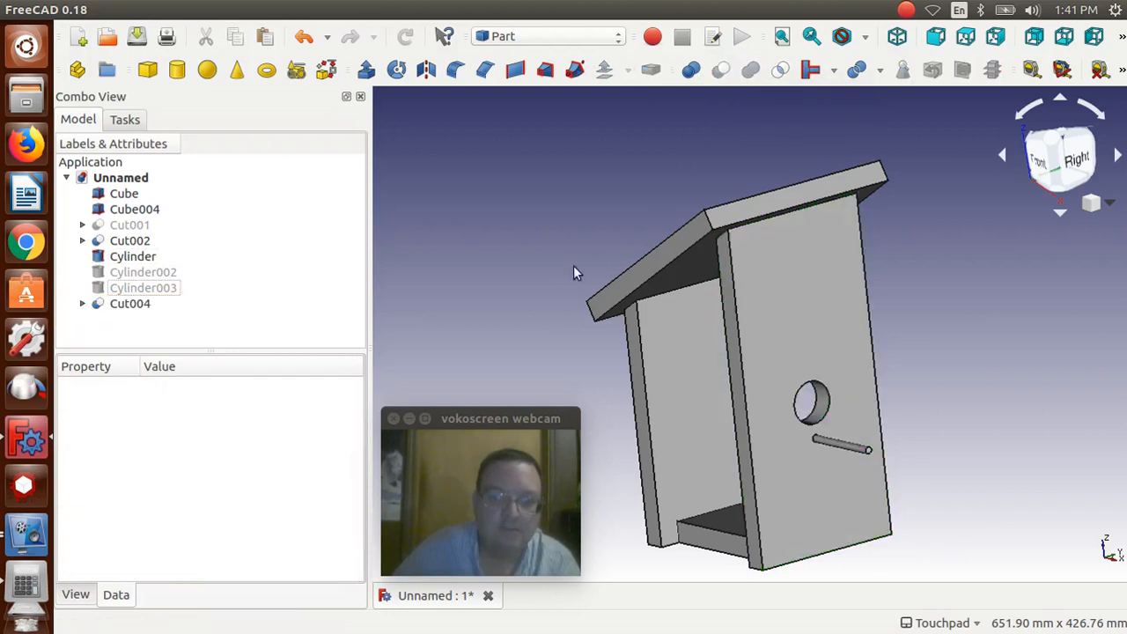
# Step: Hide the perch cylinder briefly to inspect the peg hole in the front panel, and show it again
pyautogui.click(858, 449)
pyautogui.press('space')
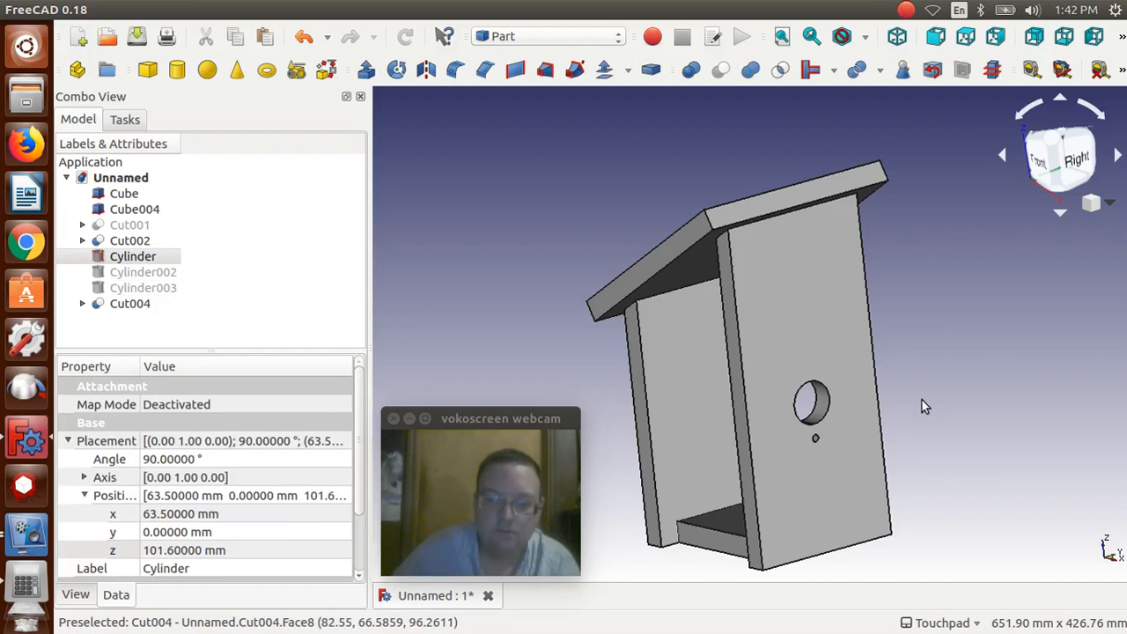
pyautogui.press('space')
pyautogui.click(923, 406)
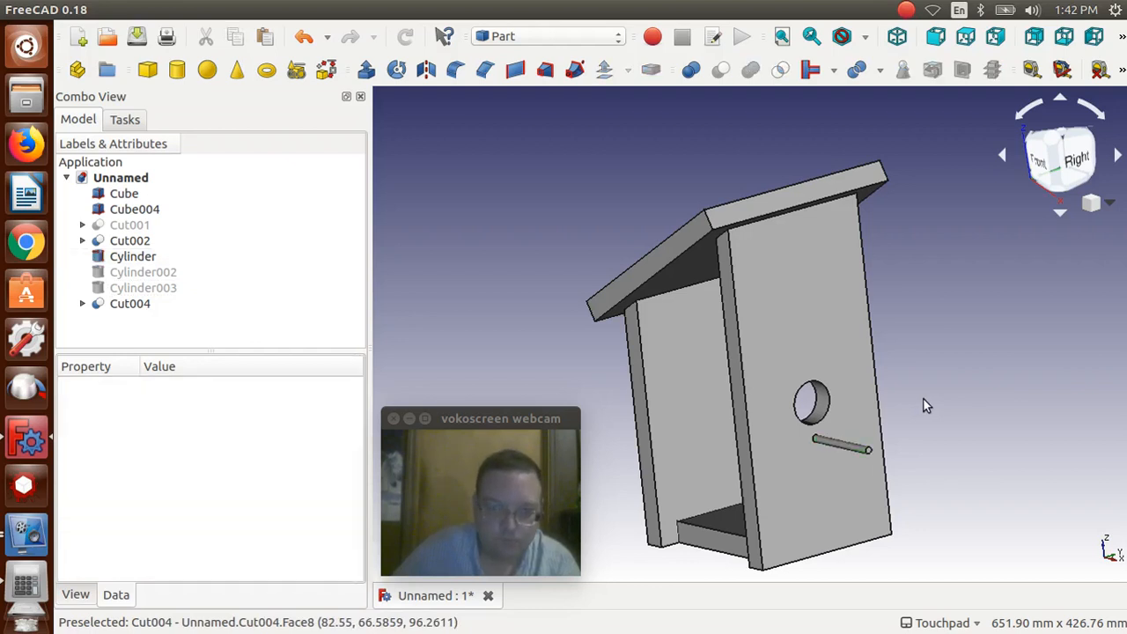
# Step: Show the hidden side panel and the two hidden cylinder copies, Cylinder002 and Cylinder003
pyautogui.click(143, 226)
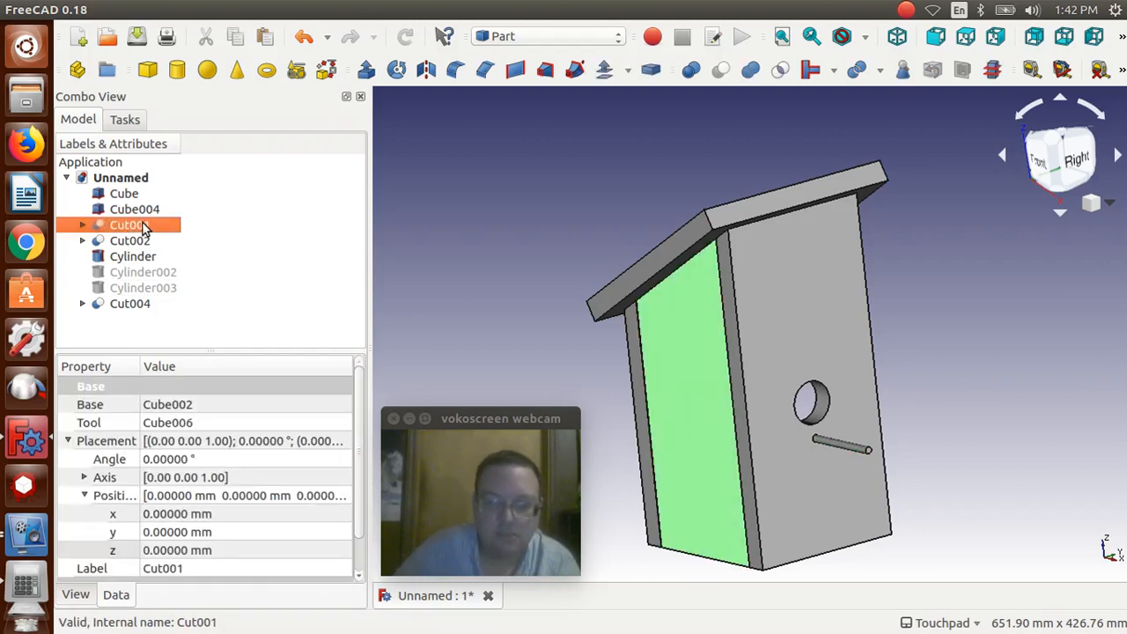
pyautogui.click(452, 302)
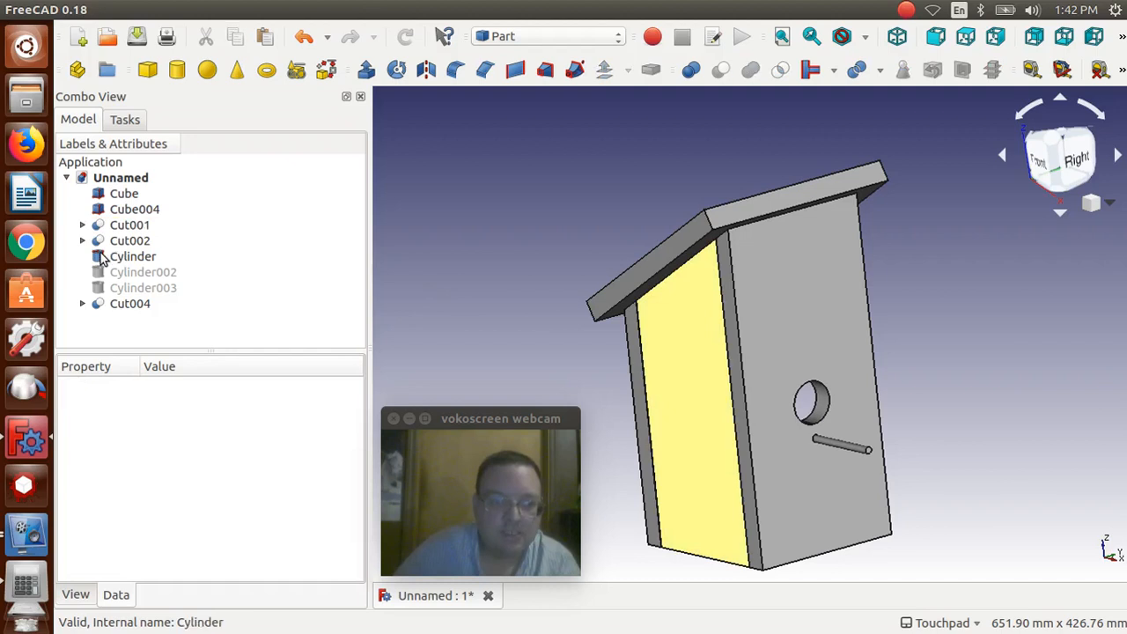
pyautogui.click(124, 274)
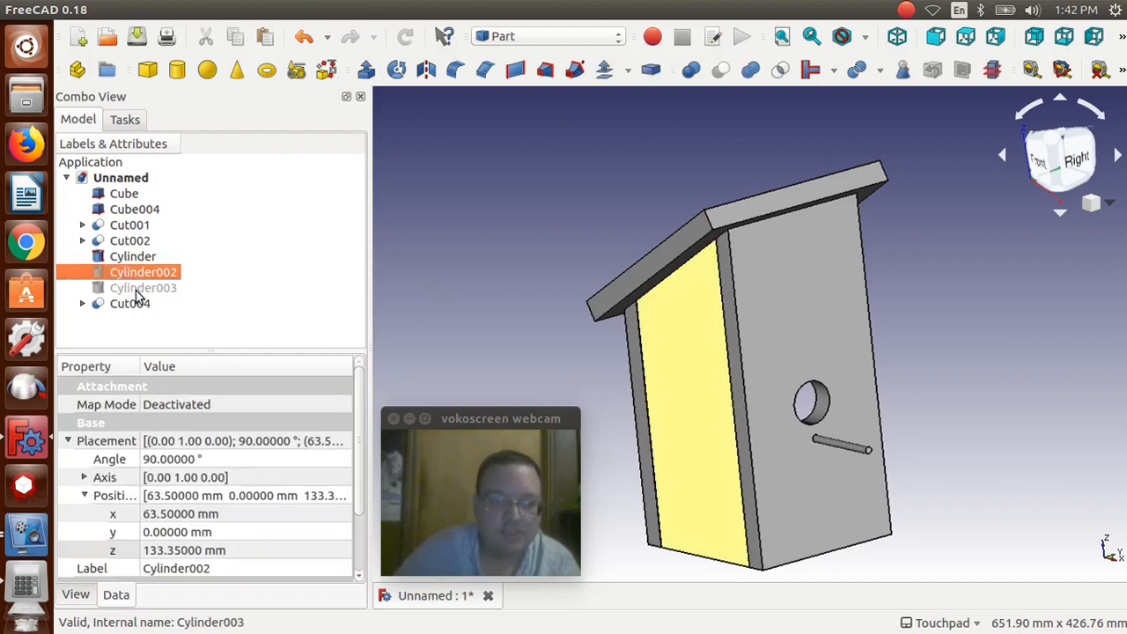
pyautogui.keyDown('ctrl'); pyautogui.click(137, 288); pyautogui.keyUp('ctrl')
pyautogui.press('space')
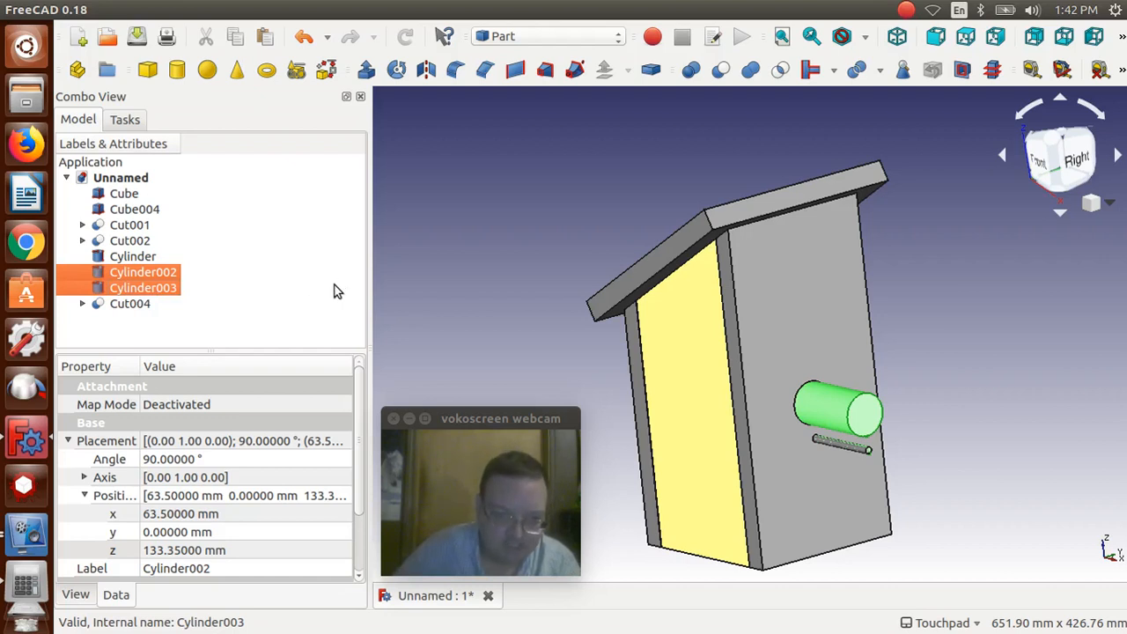
# Step: Set the rotation axis of both selected cylinder copies to x 1 and y 0
pyautogui.click(84, 477)
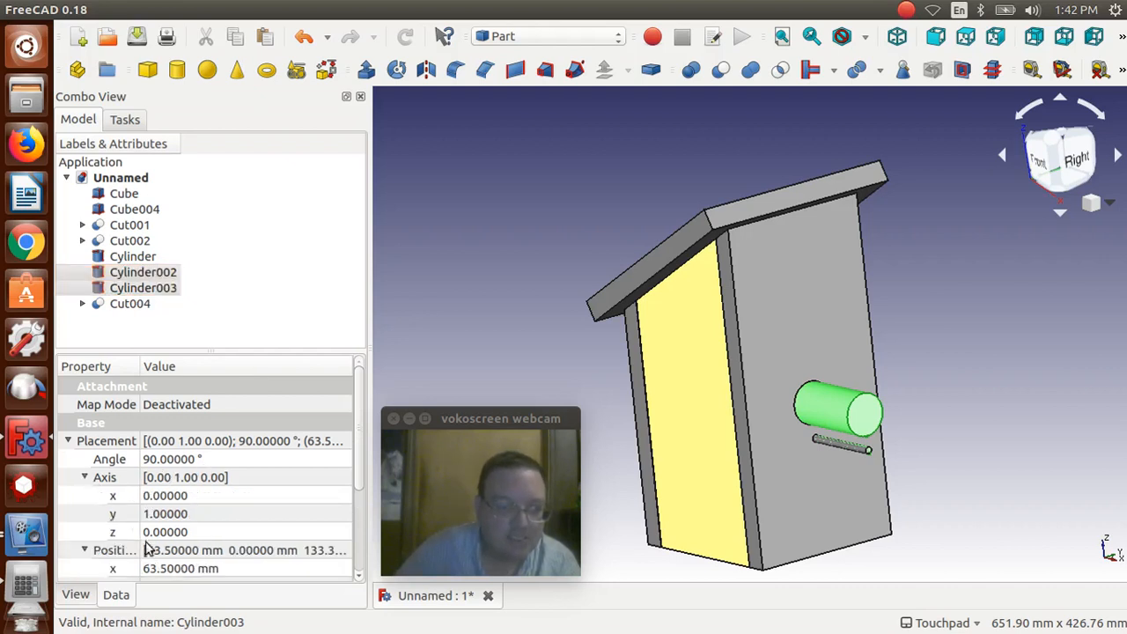
pyautogui.click(150, 514)
pyautogui.moveTo(150, 517); pyautogui.dragTo(140, 517)
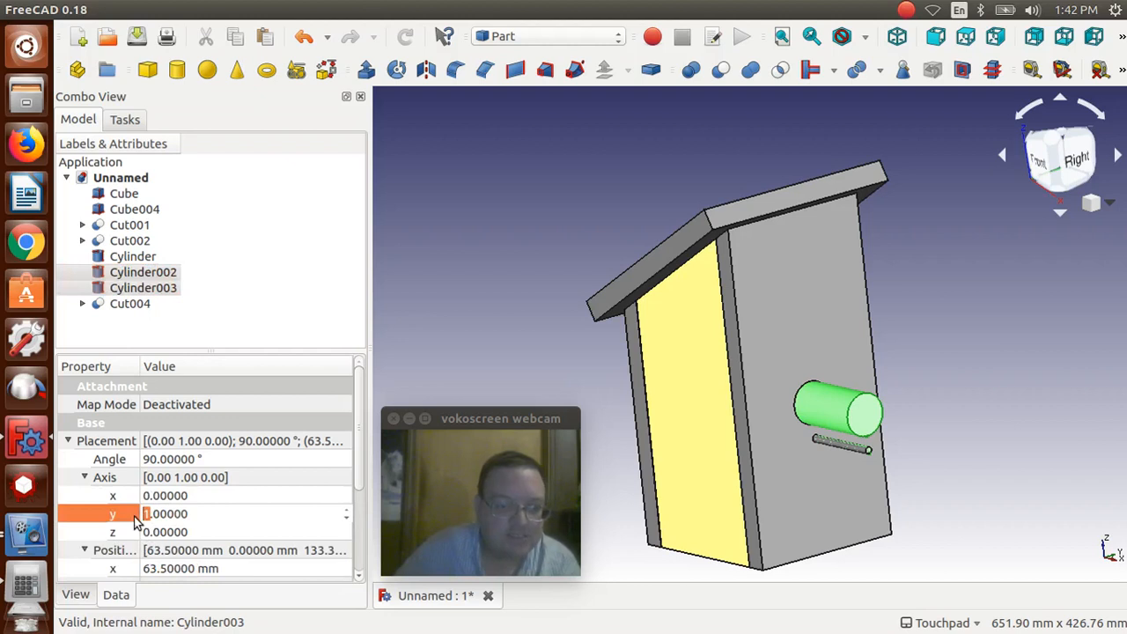
pyautogui.write('0')
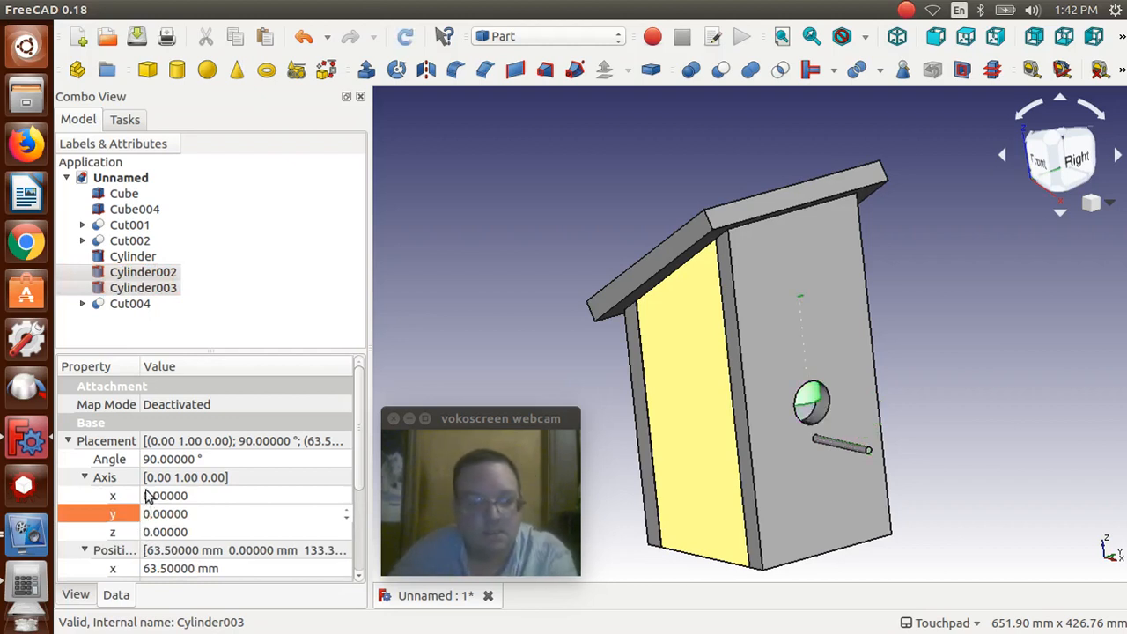
pyautogui.click(147, 495)
pyautogui.write('1')
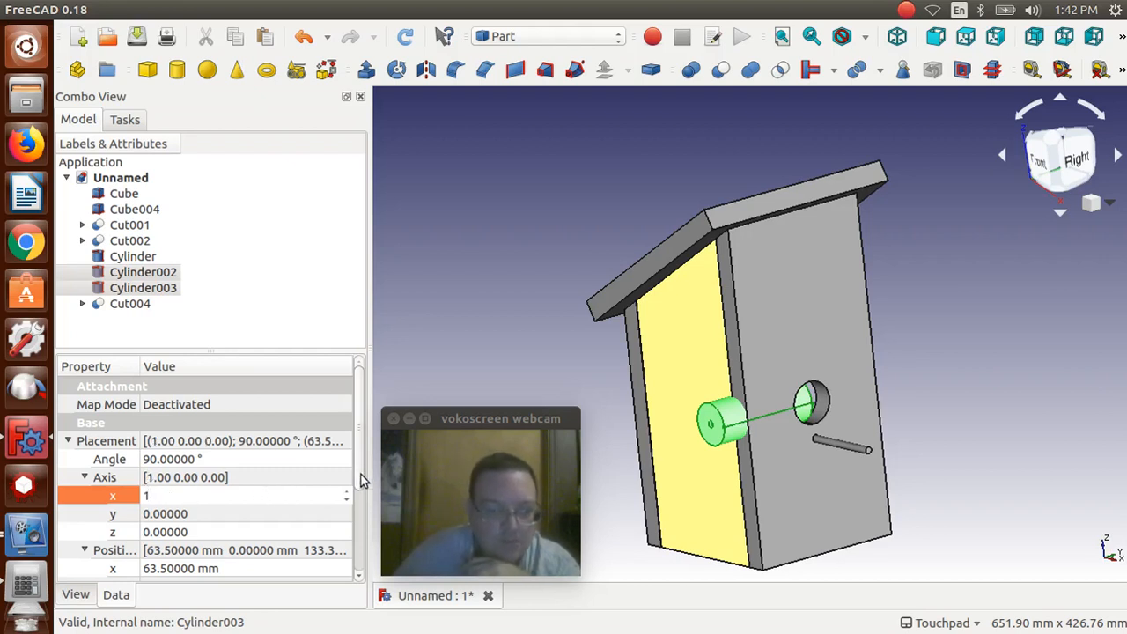
# Step: Set the x position of both selected cylinder copies to 0 mm
pyautogui.moveTo(361, 476); pyautogui.dragTo(359, 491)
pyautogui.scroll(-1, 360, 498)
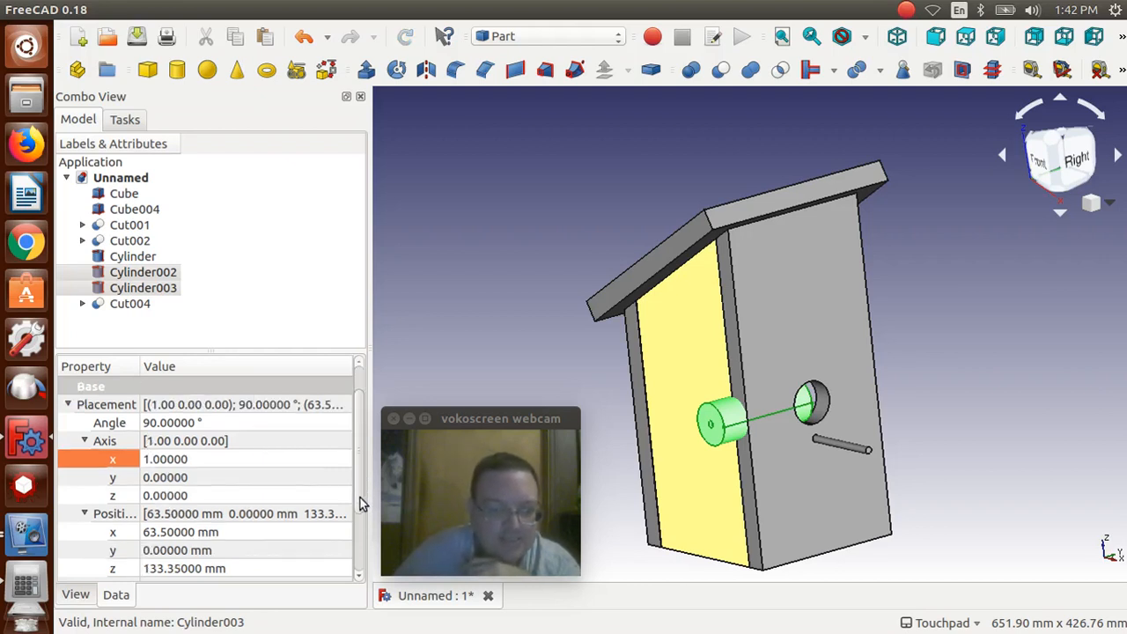
pyautogui.click(187, 535)
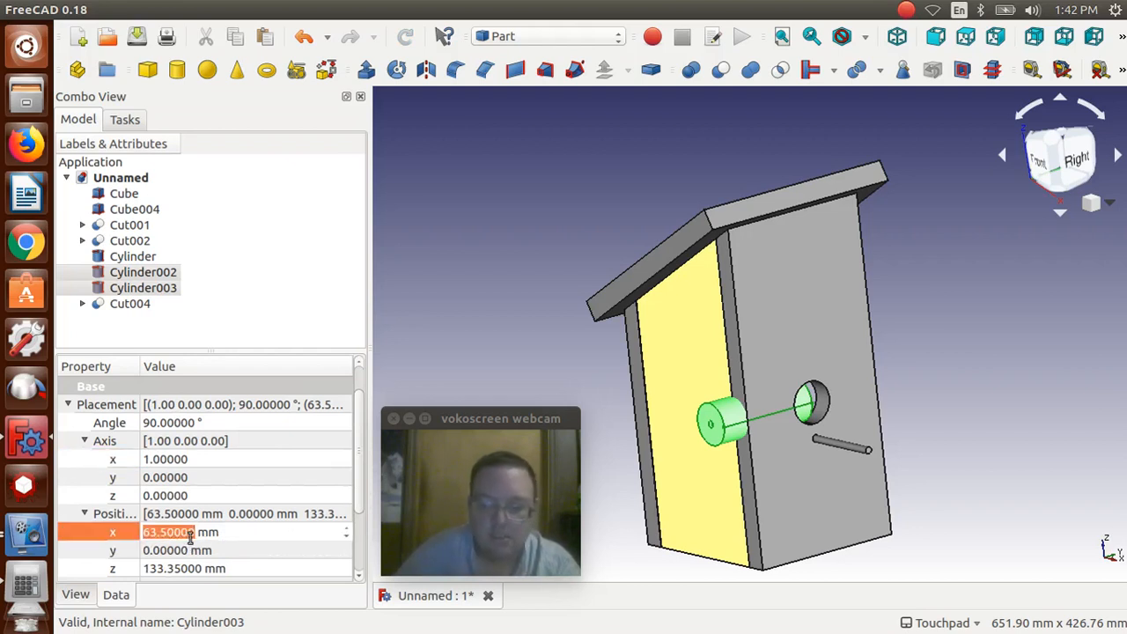
pyautogui.write('0')
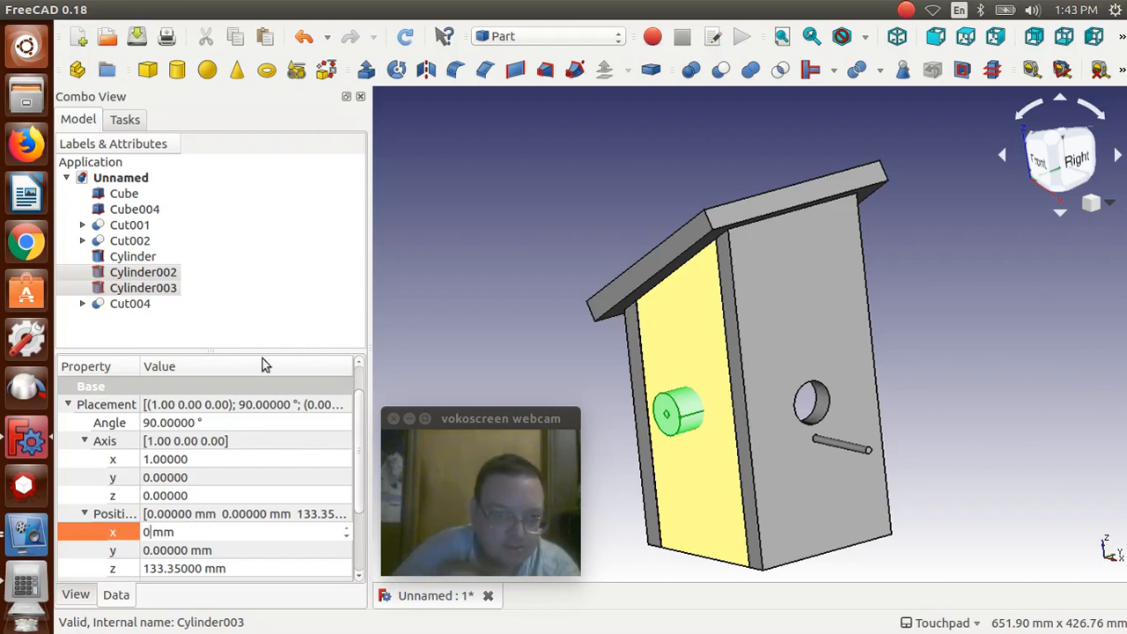
# Step: Check the 3×25.4 result in Calculator and set the z position of the peg cylinder copy, Cylinder003, to 76.2 mm in FreeCAD
pyautogui.click(247, 319)
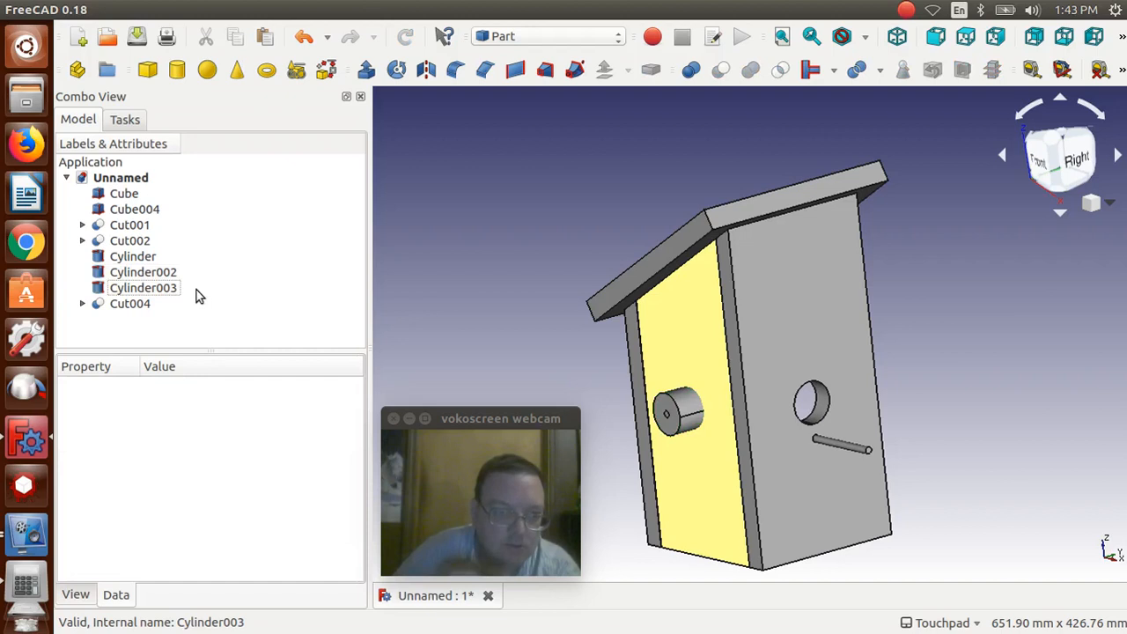
pyautogui.click(151, 292)
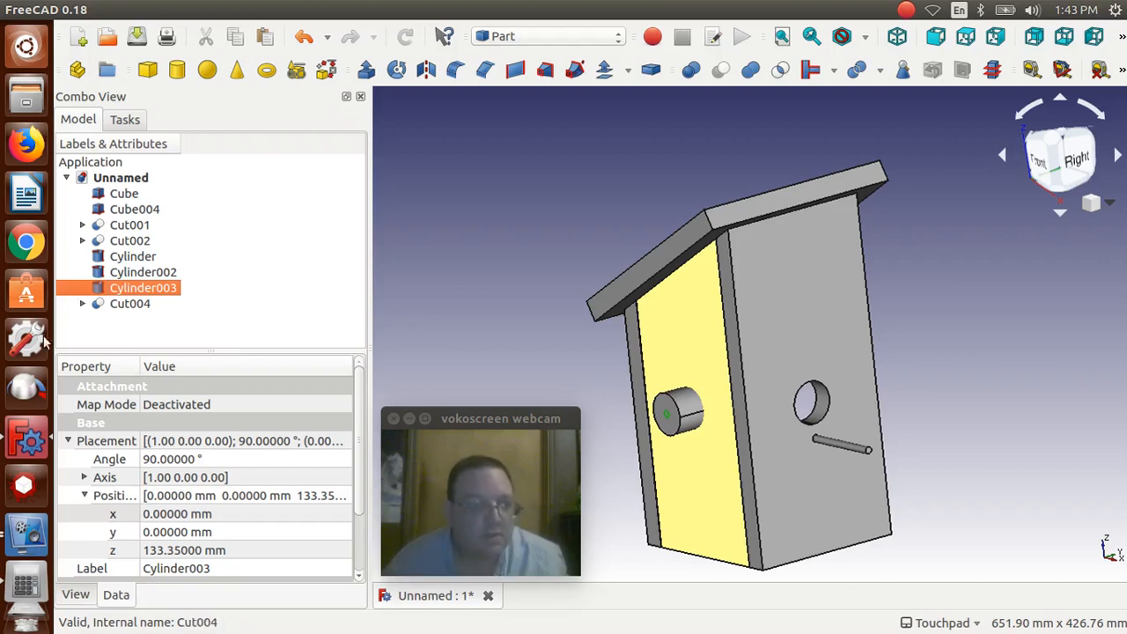
pyautogui.click(27, 589)
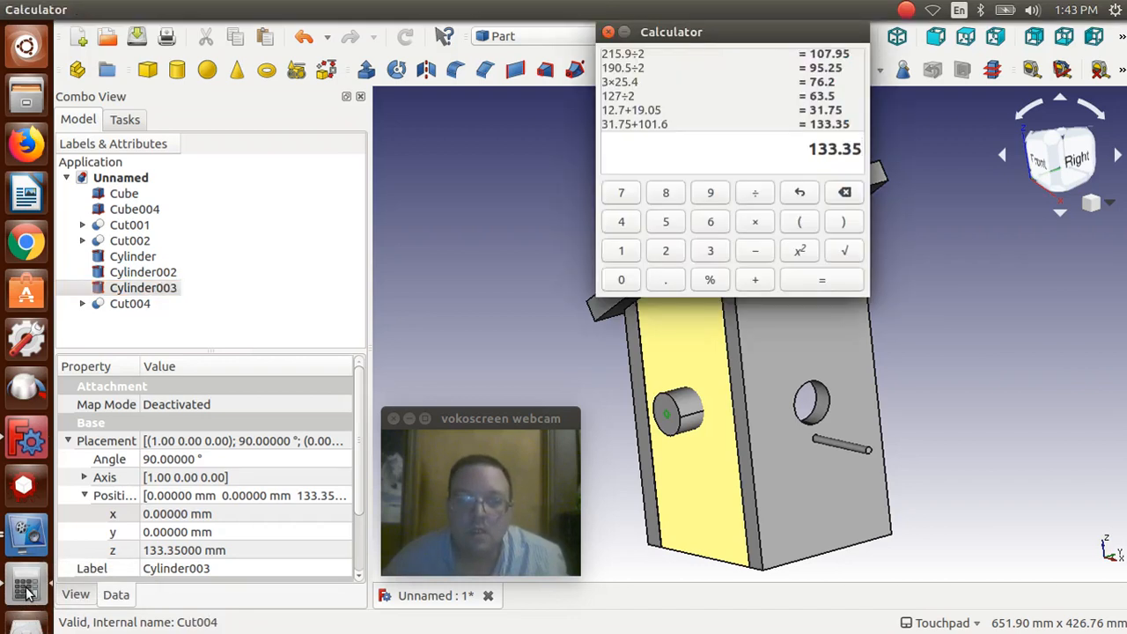
pyautogui.click(187, 551)
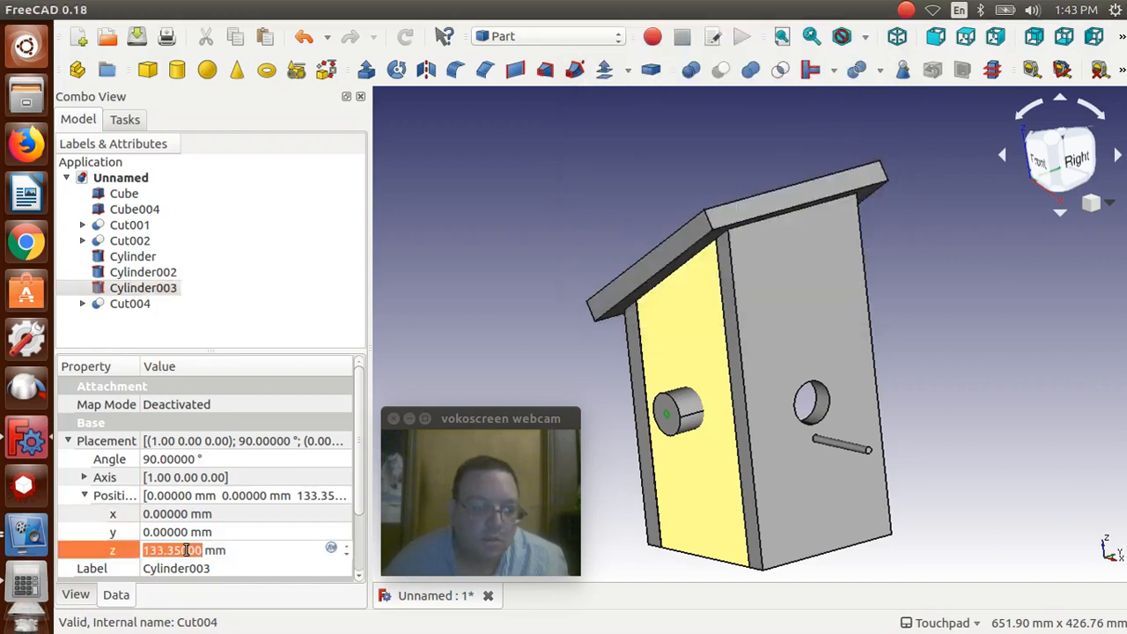
pyautogui.write('76')
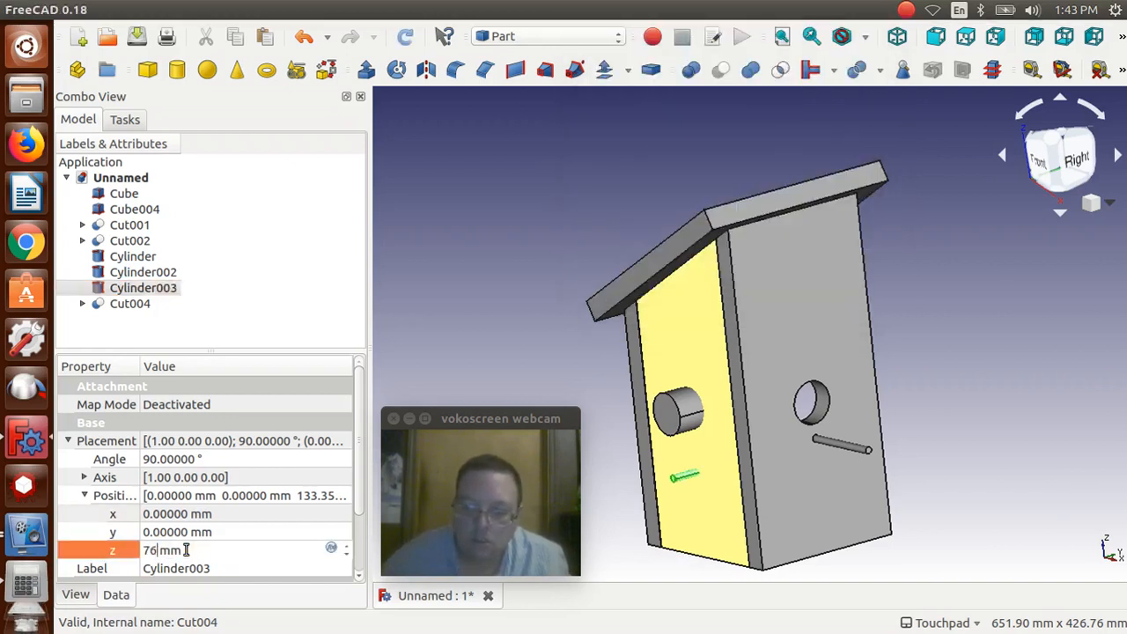
pyautogui.write('.2')
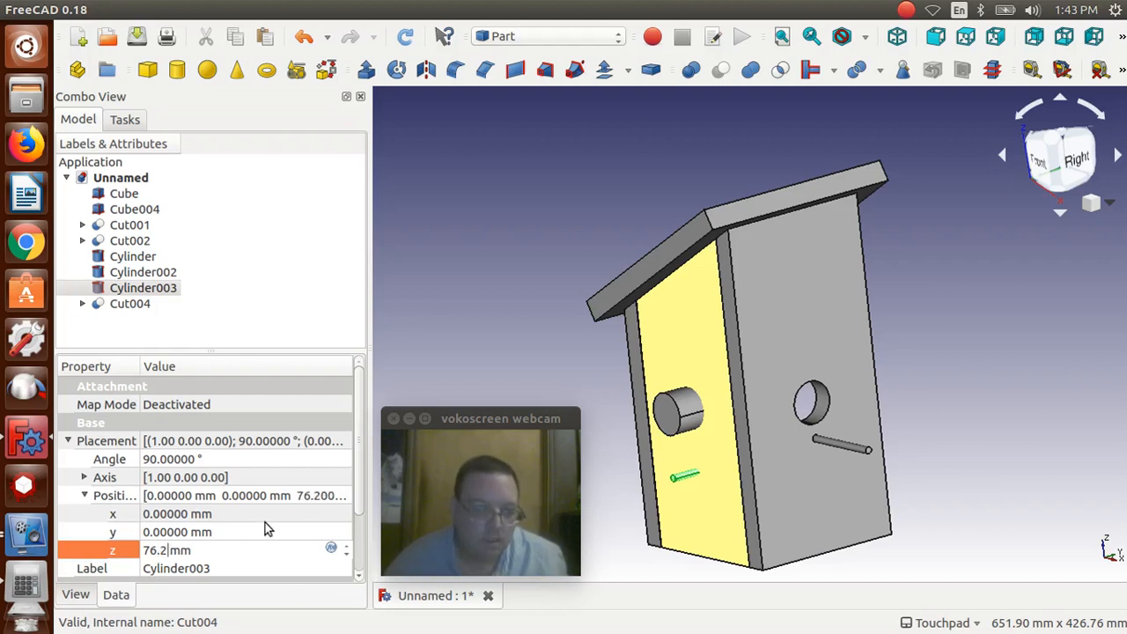
# Step: Calculate 76.2+12.7−19.05 in Calculator
pyautogui.click(26, 582)
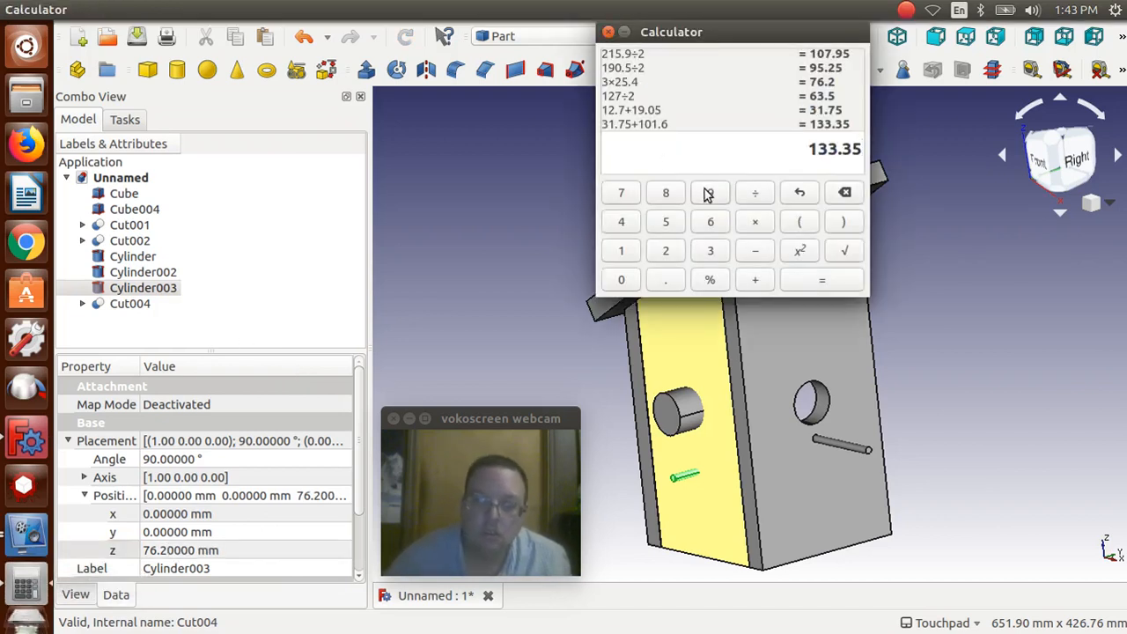
pyautogui.click(849, 199)
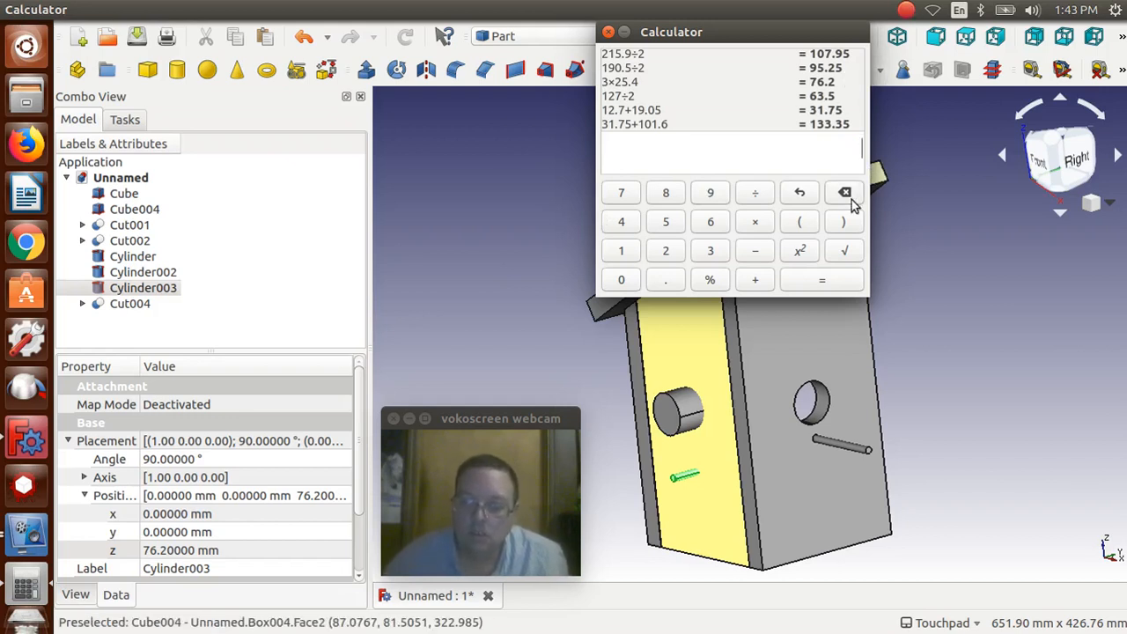
pyautogui.write('762')
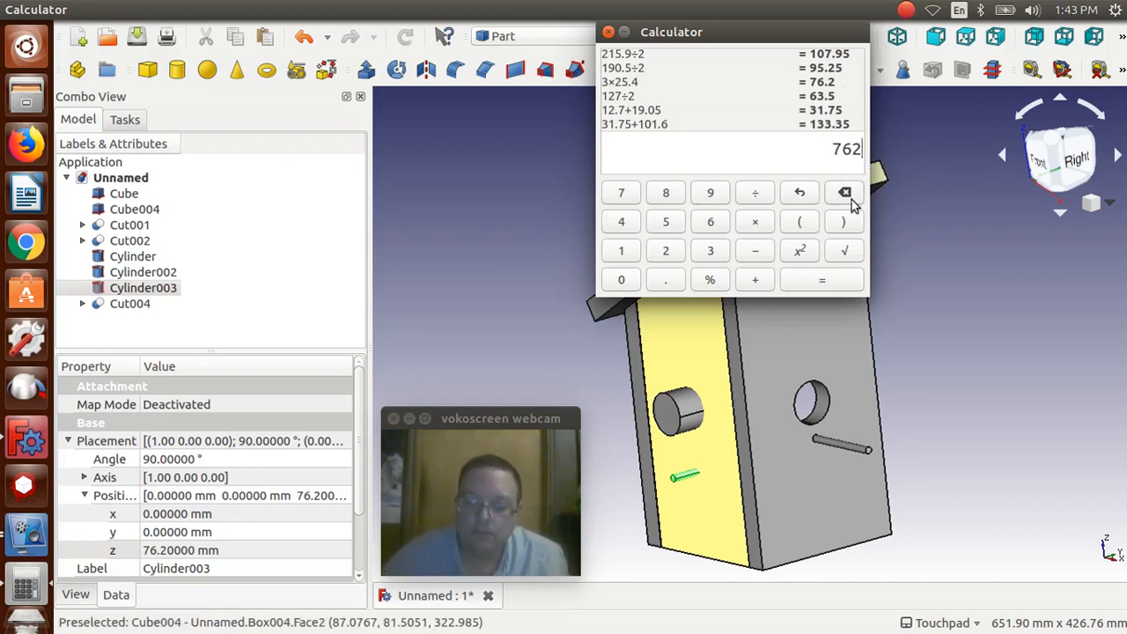
pyautogui.press('BackSpace')
pyautogui.write('.2')
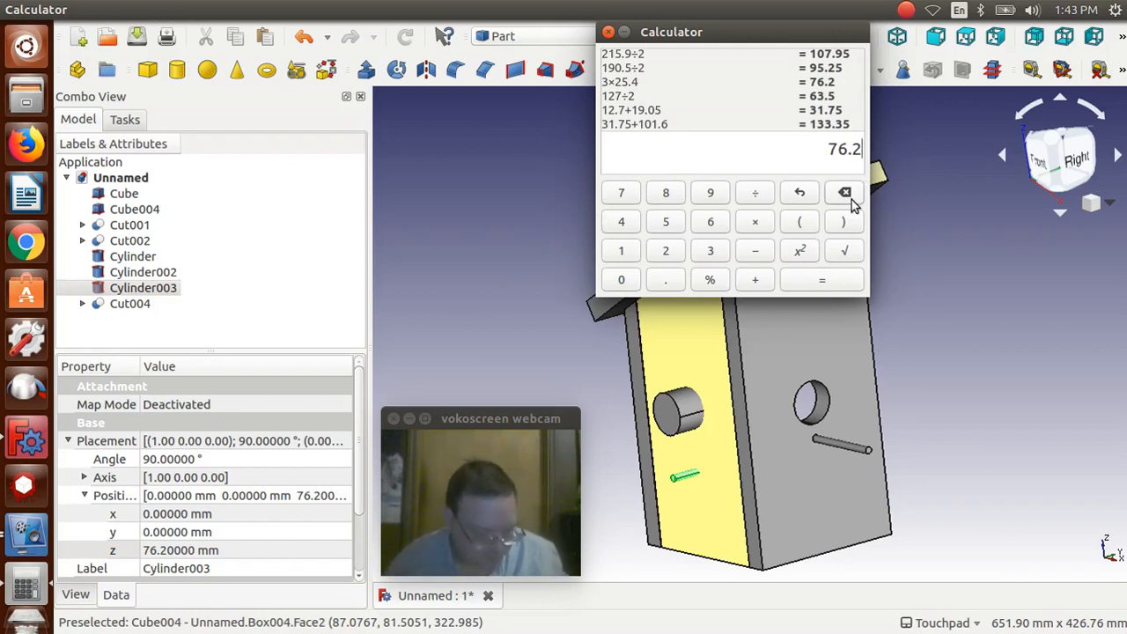
pyautogui.write('12')
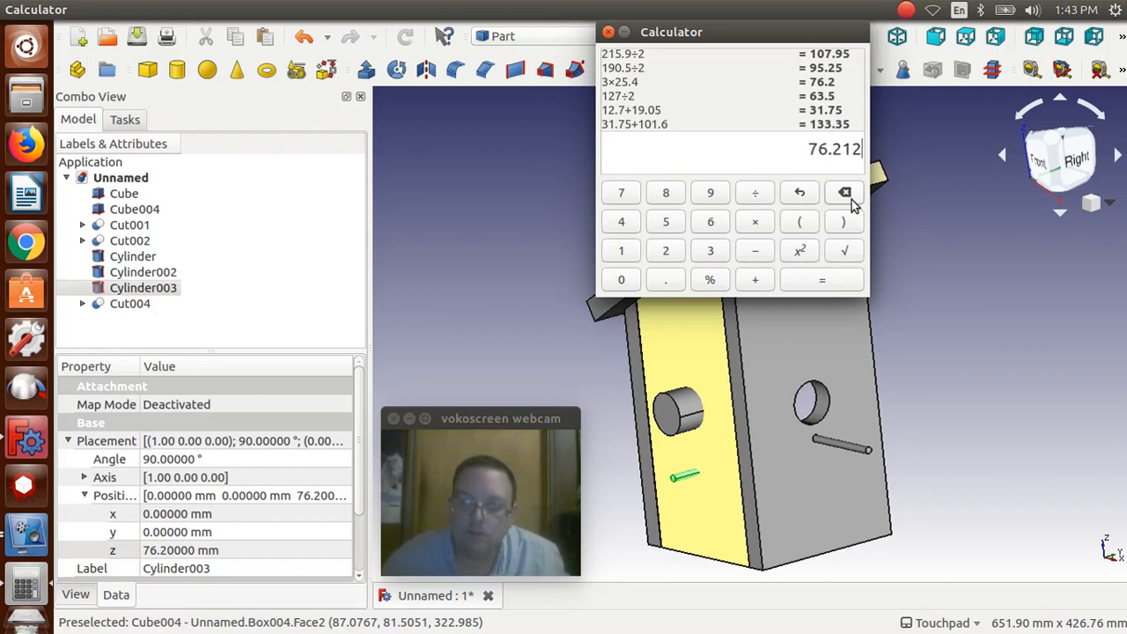
pyautogui.press('BackSpace')
pyautogui.press('BackSpace')
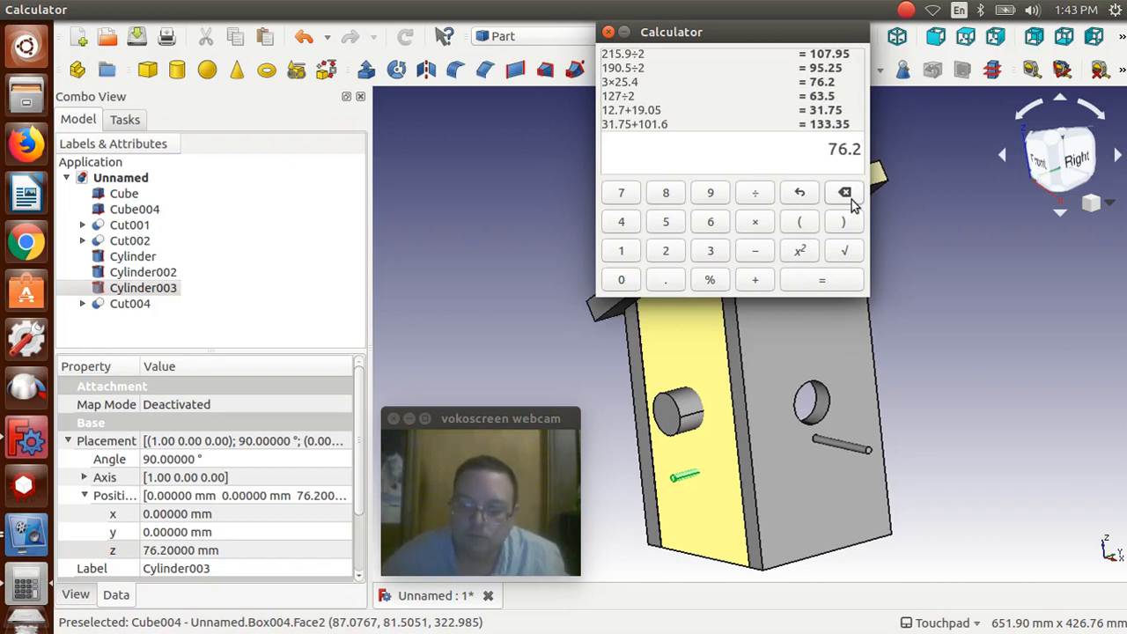
pyautogui.write('+12.')
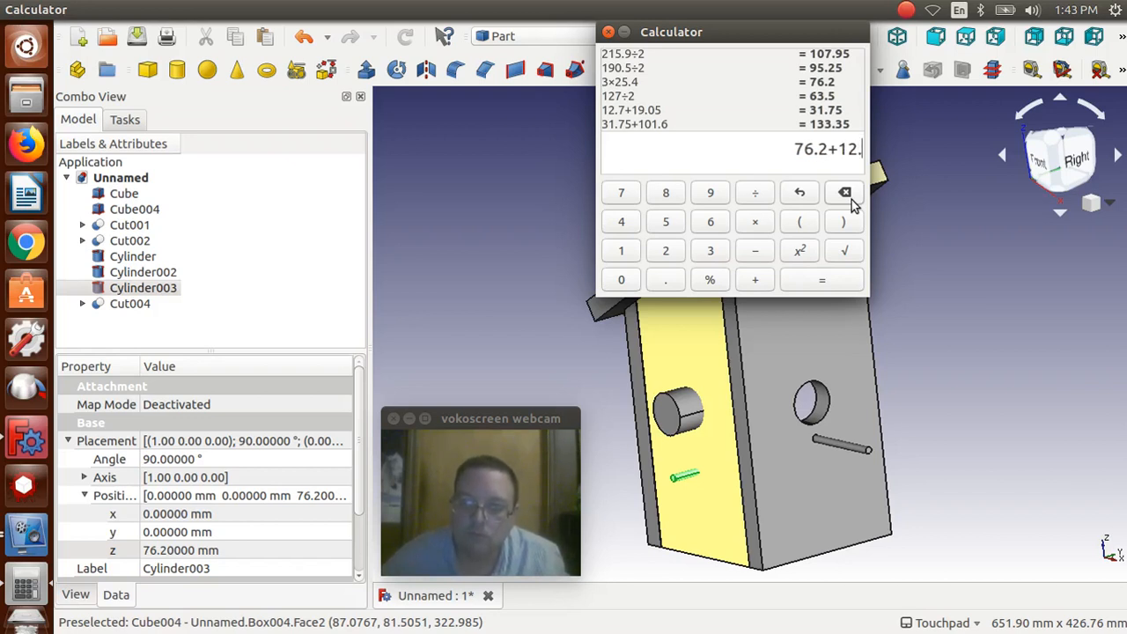
pyautogui.write('7')
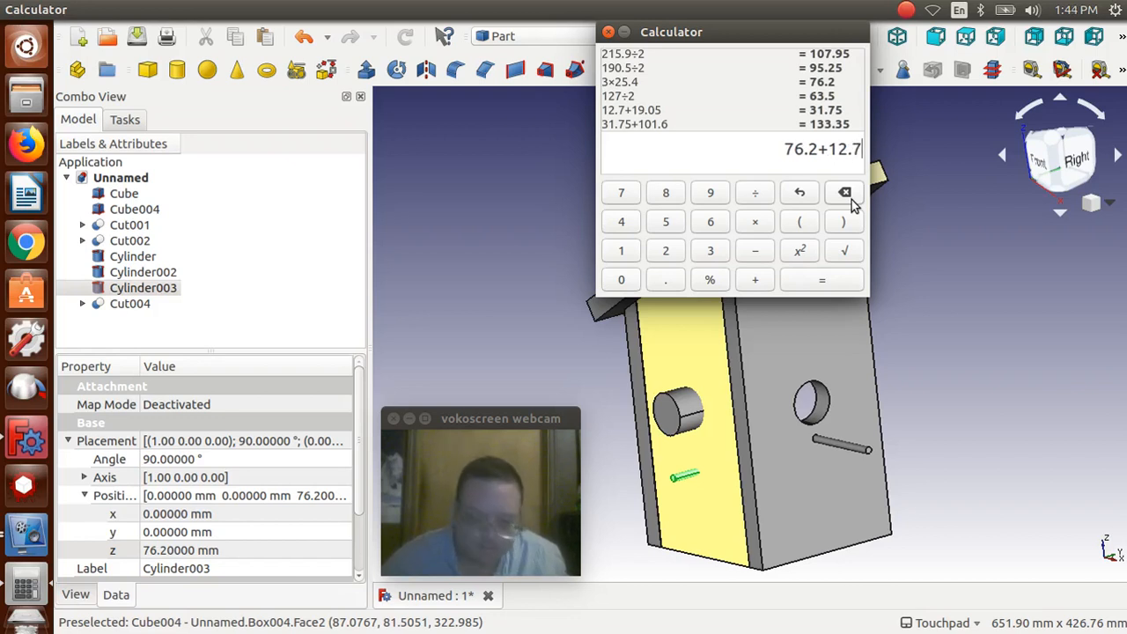
pyautogui.write('-')
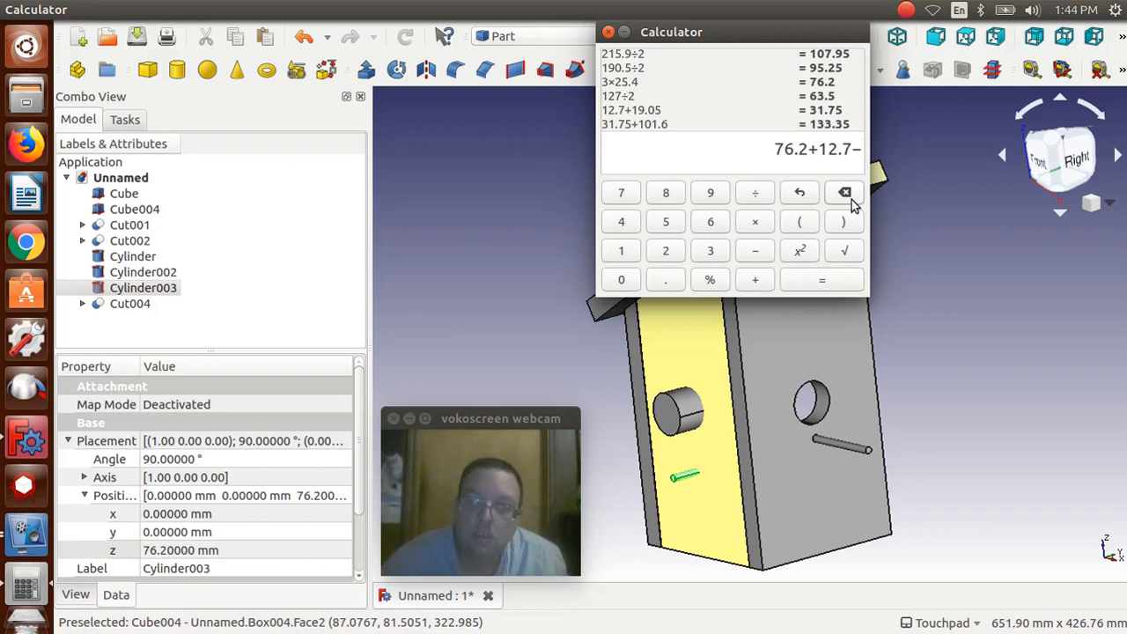
pyautogui.write('19.05')
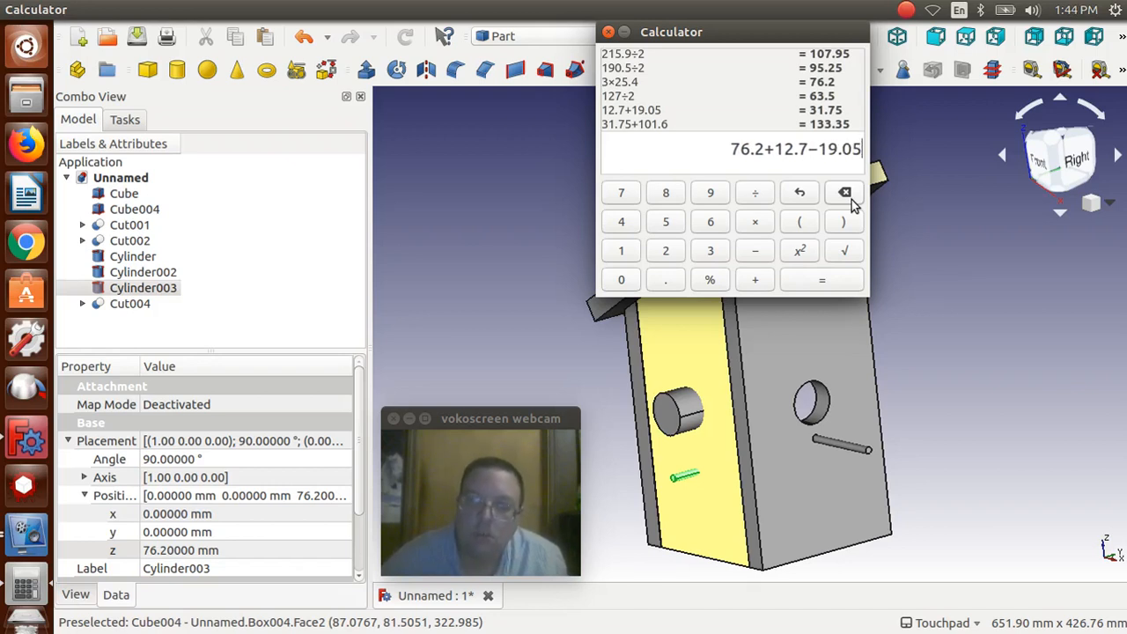
pyautogui.press('Return')
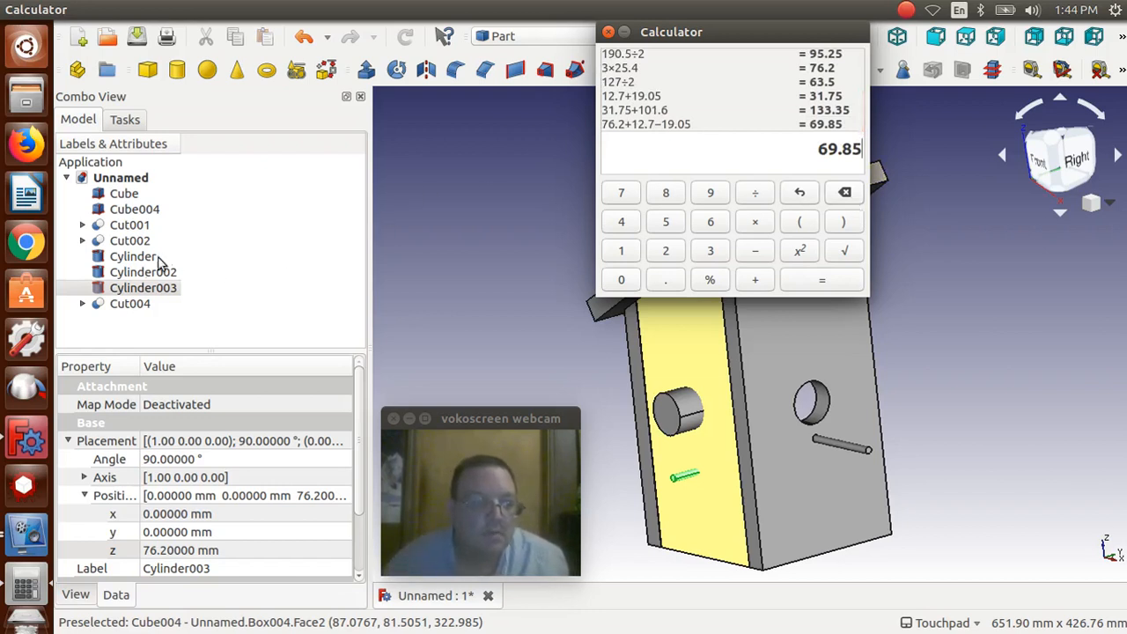
# Step: Set the z position of the large cylinder copy, Cylinder002, to 69.85 mm in FreeCAD
pyautogui.click(139, 274)
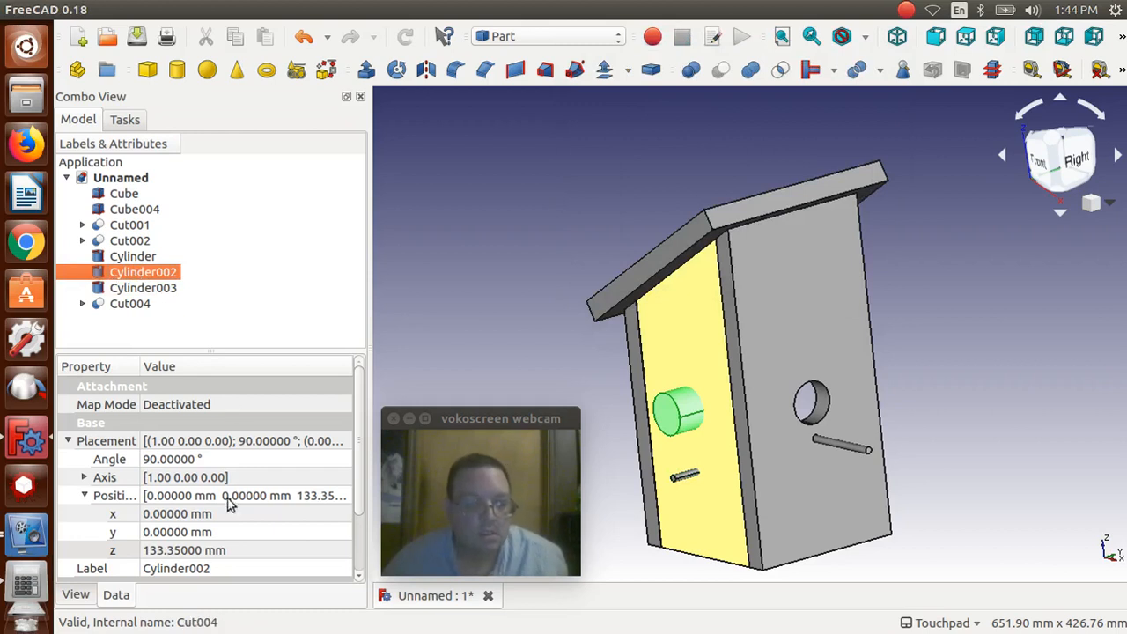
pyautogui.click(173, 550)
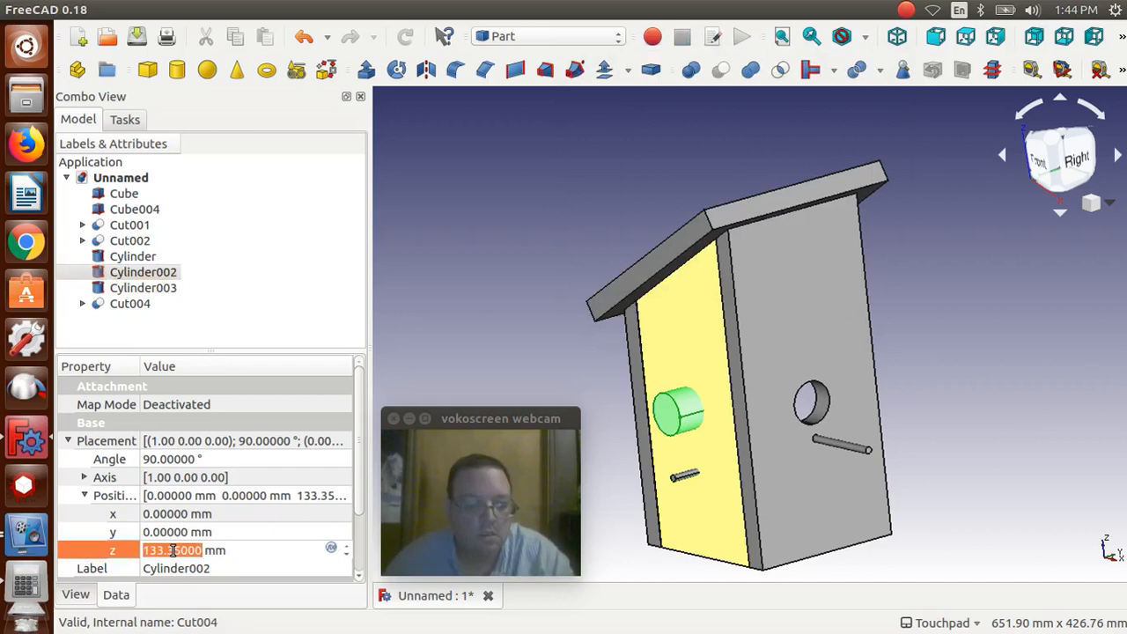
pyautogui.write('69.85')
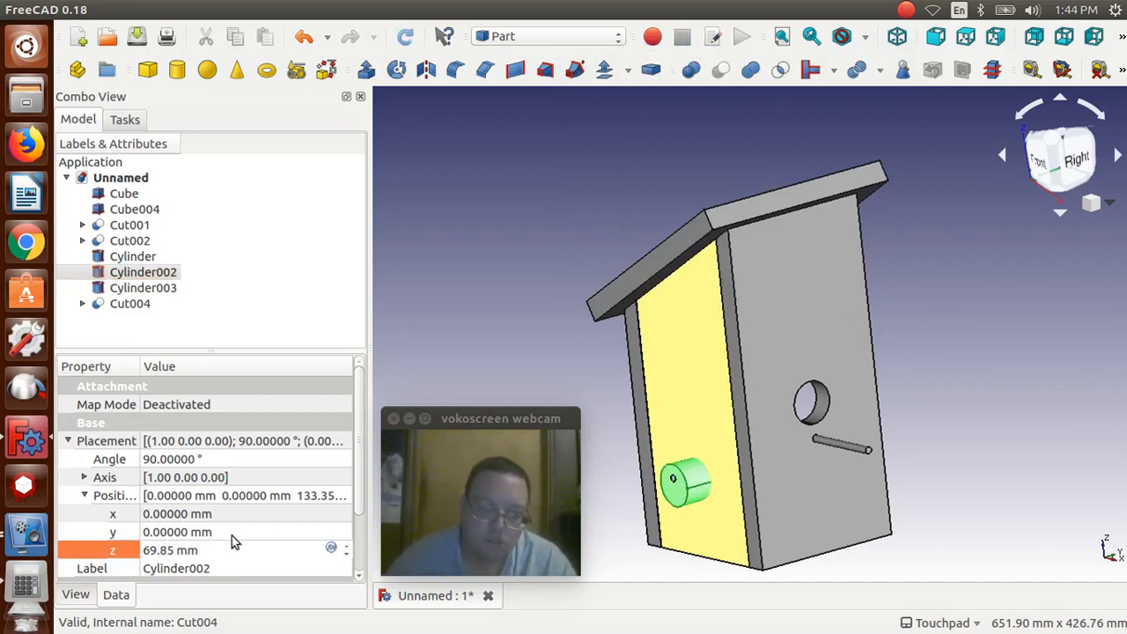
pyautogui.press('Return')
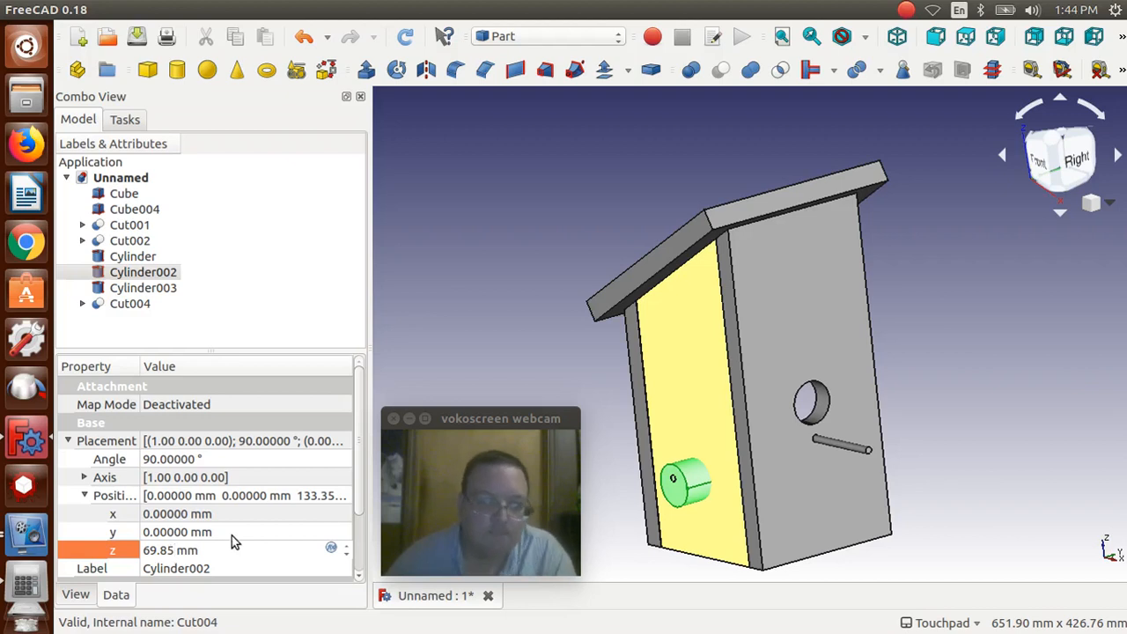
# Step: Add 19.05 twice to the previous result of 69.85 in Calculator
pyautogui.click(25, 585)
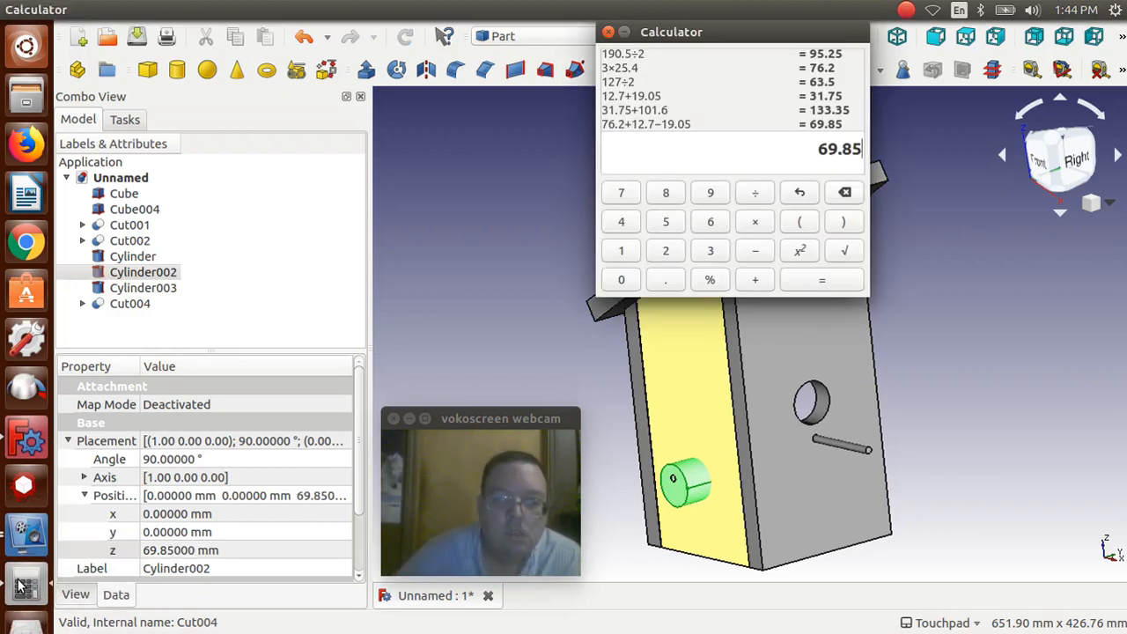
pyautogui.click(137, 288)
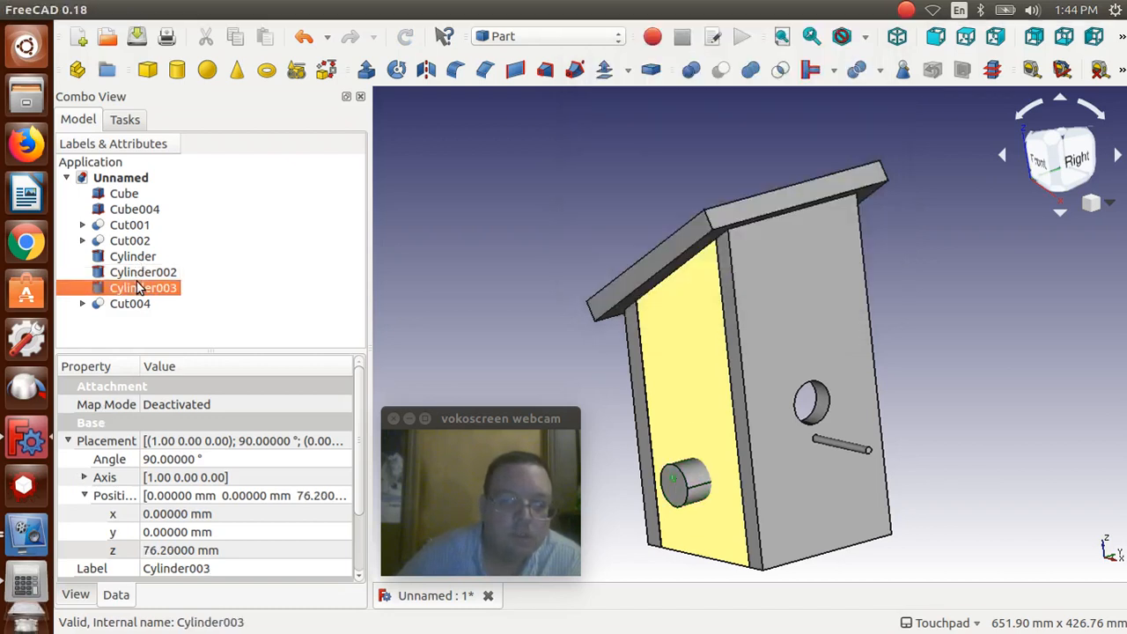
pyautogui.click(34, 585)
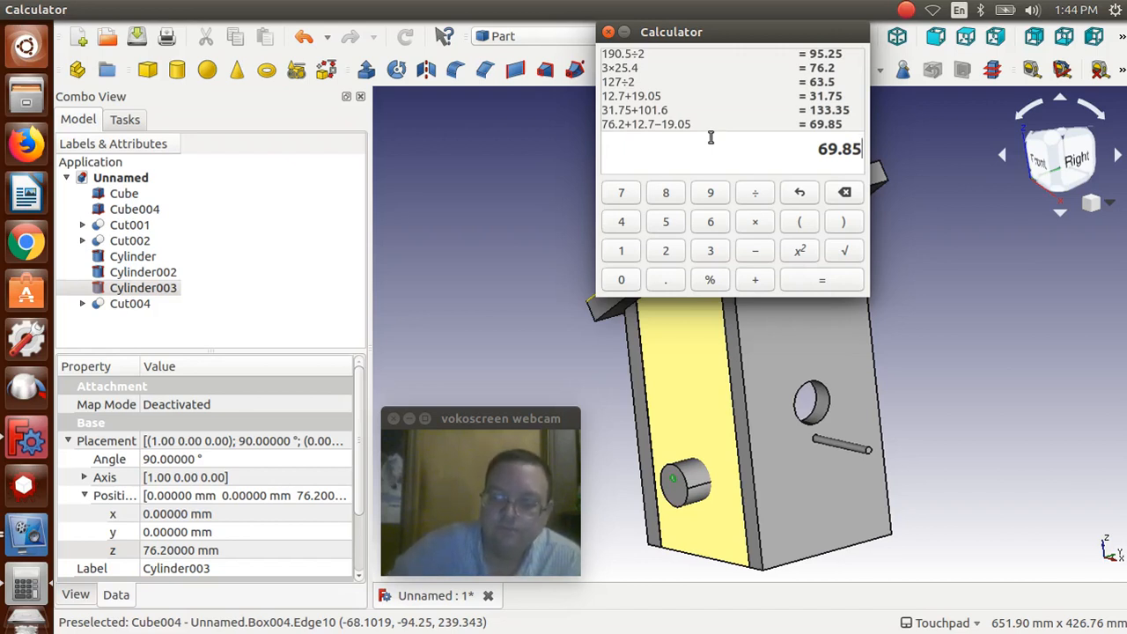
pyautogui.write('+')
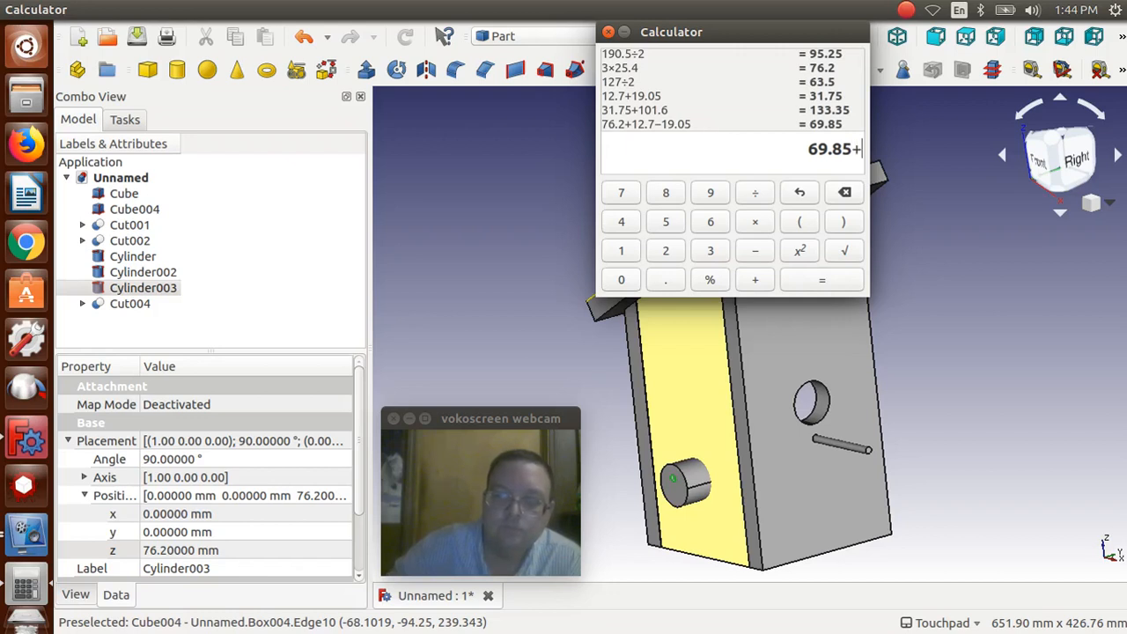
pyautogui.write('19.05')
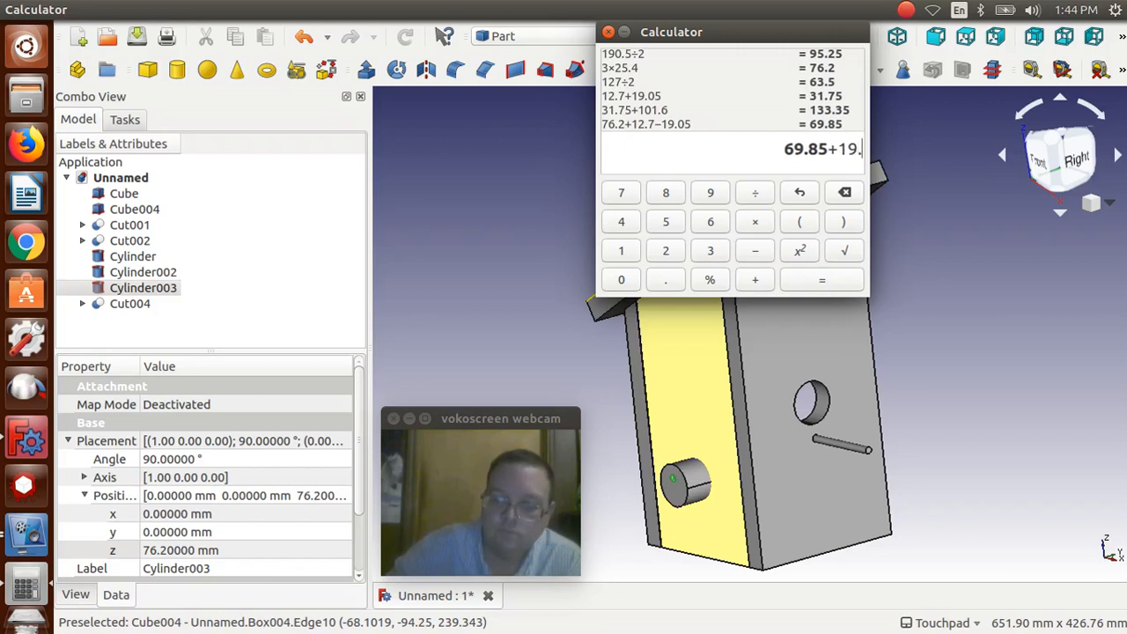
pyautogui.write('+19.05+')
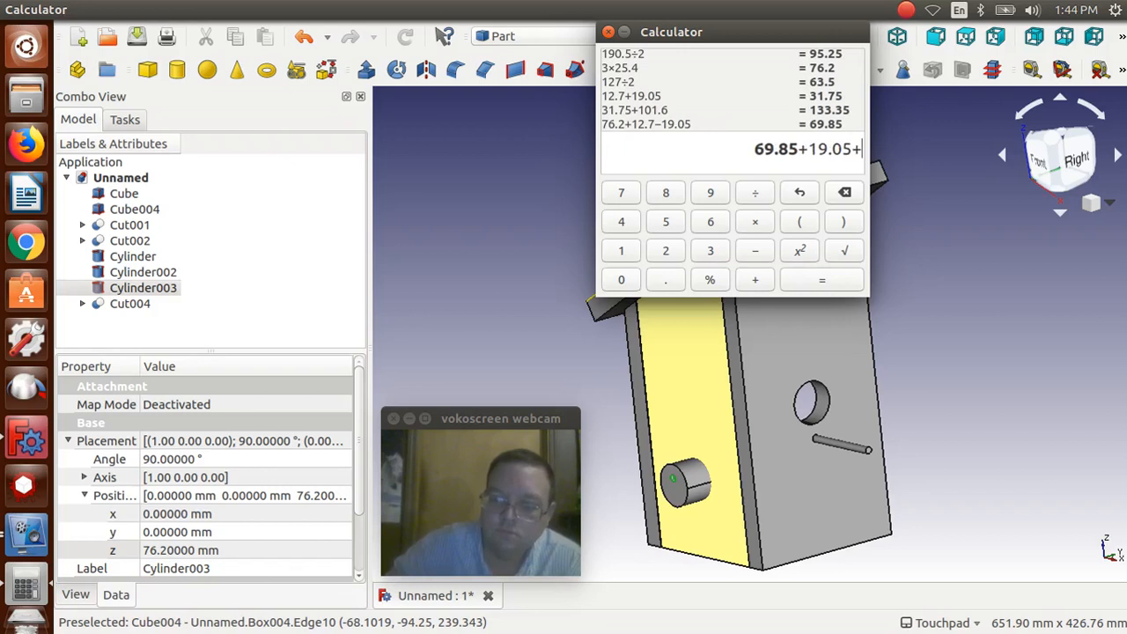
pyautogui.write('5')
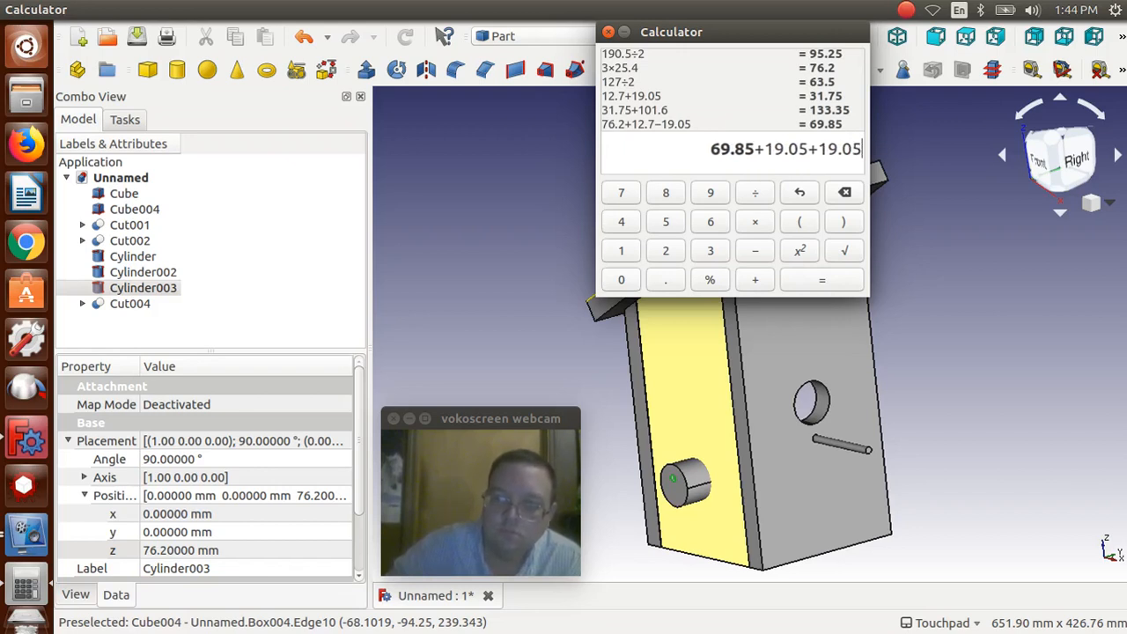
pyautogui.press('Return')
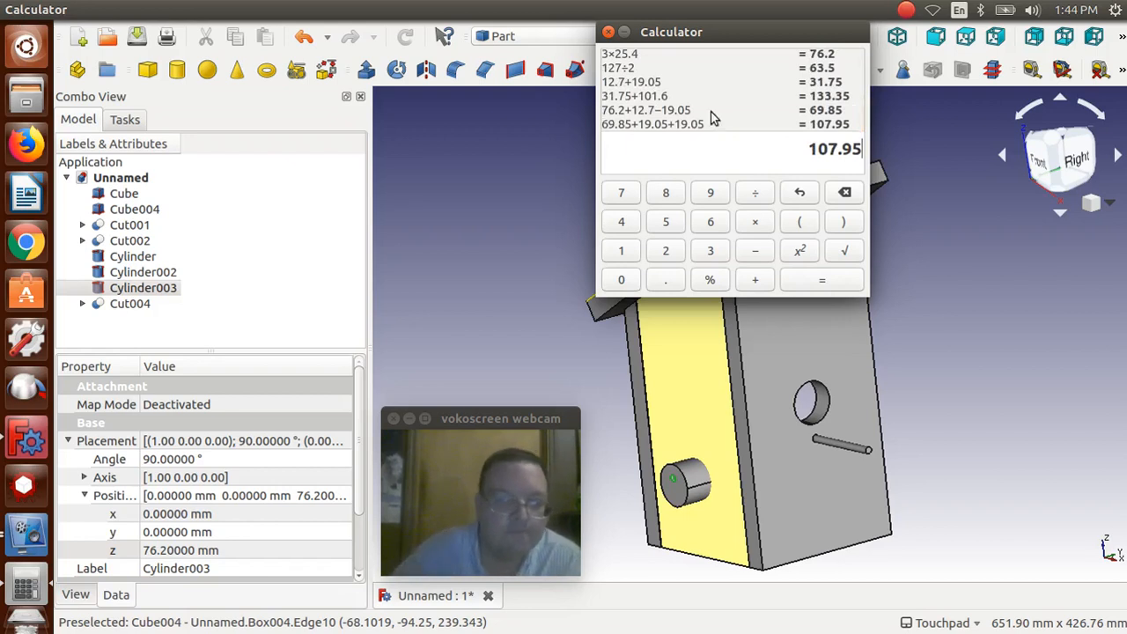
# Step: Set the z position of the large cylinder copy, Cylinder002, to 107.95 mm in FreeCAD and clear the selection
pyautogui.click(473, 269)
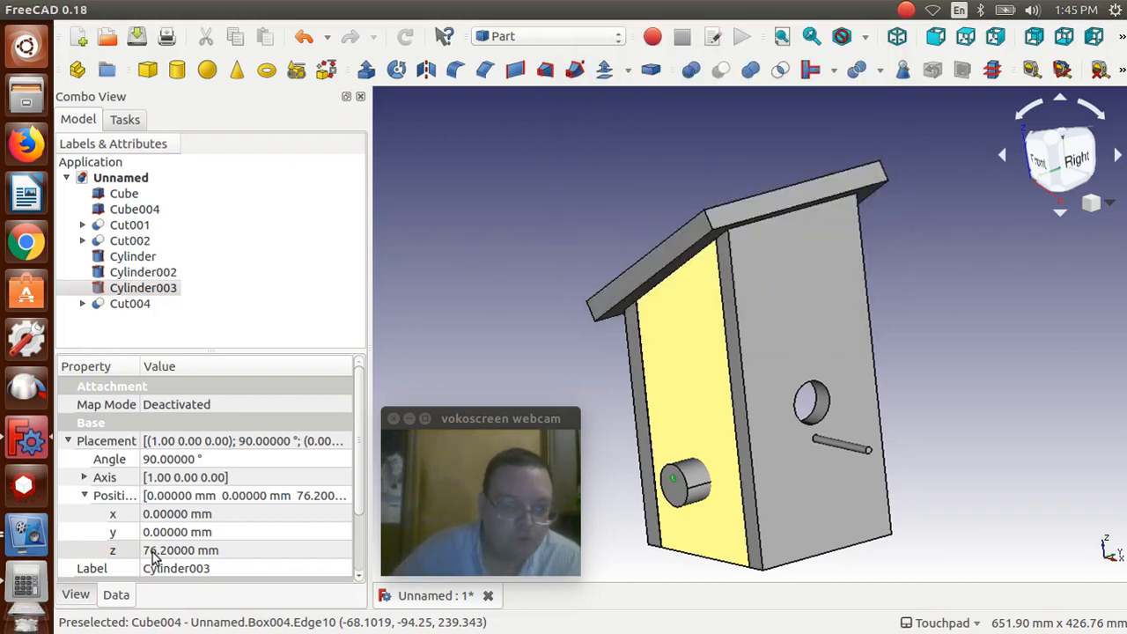
pyautogui.click(145, 290)
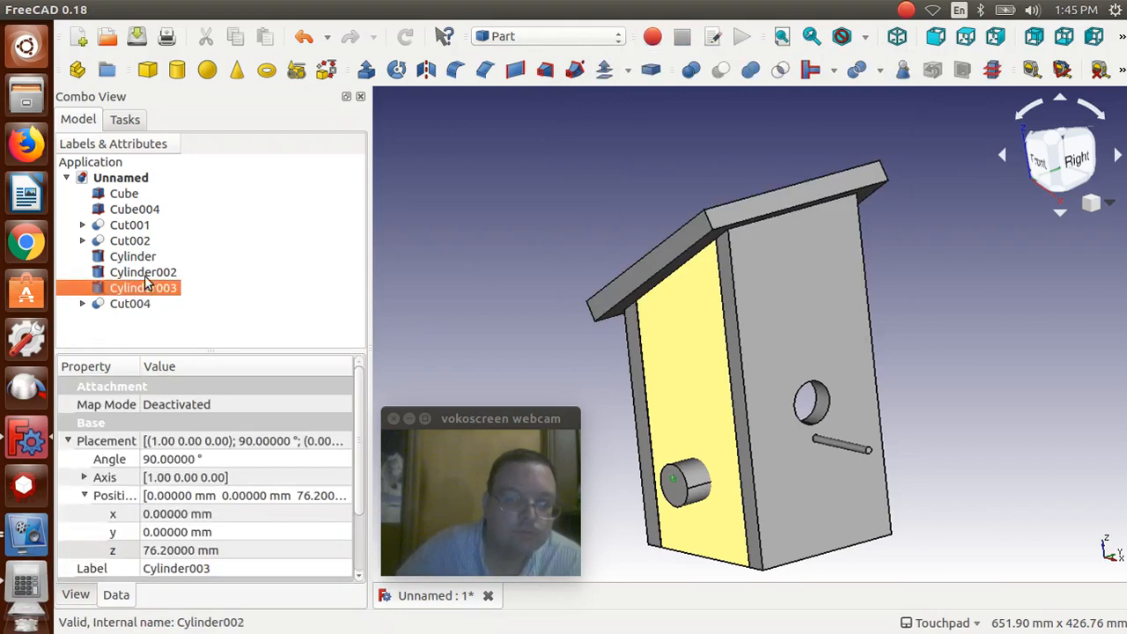
pyautogui.click(145, 274)
pyautogui.click(201, 559)
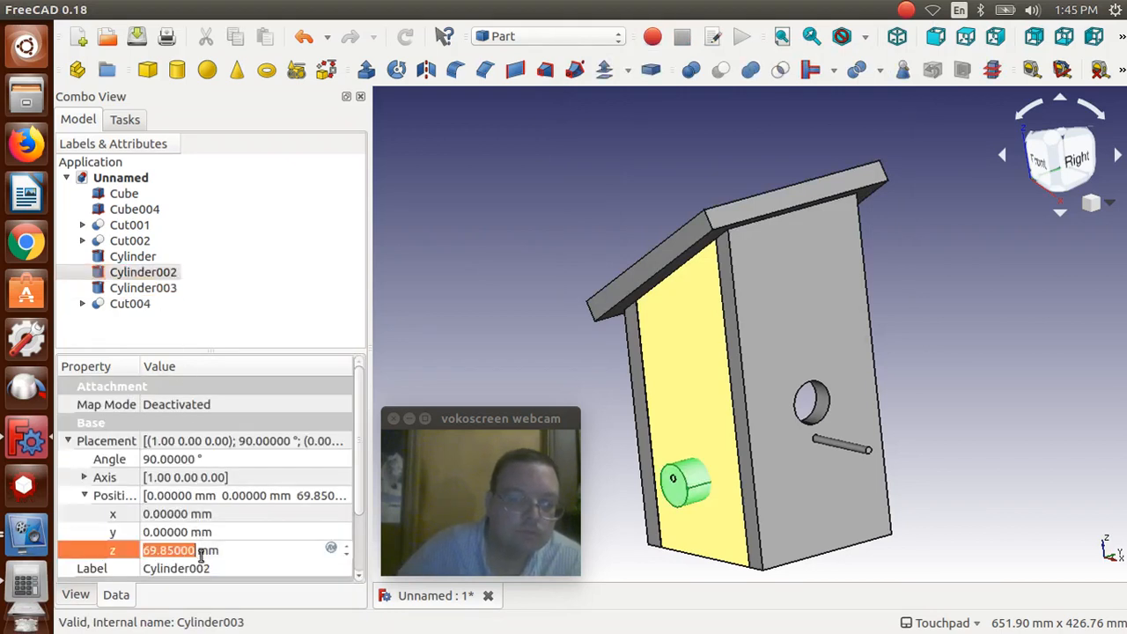
pyautogui.write('107.95')
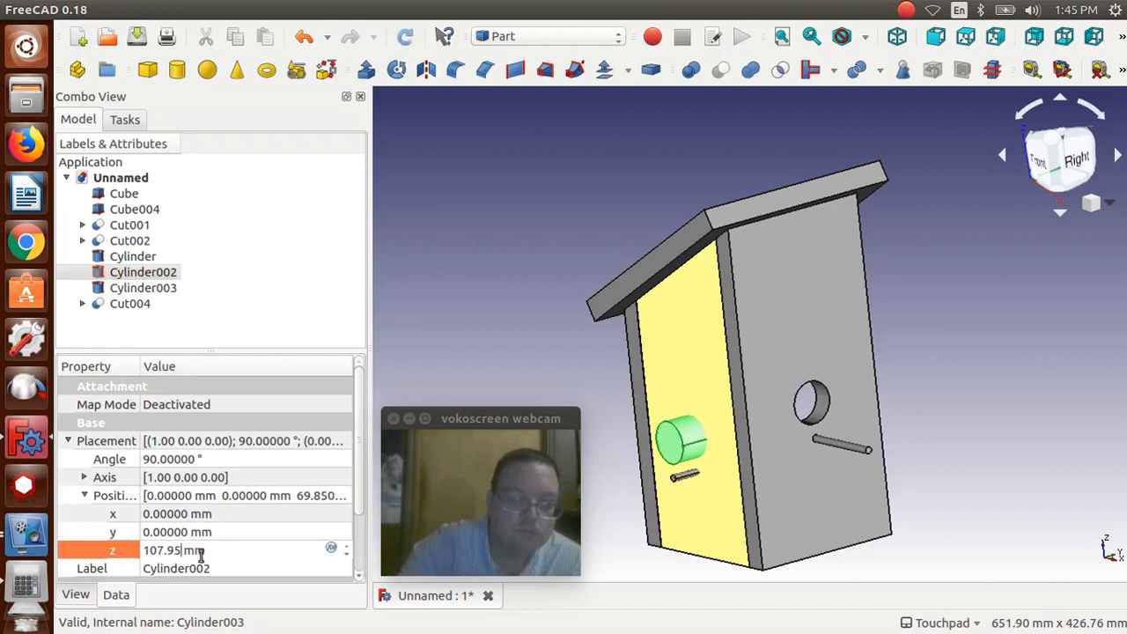
pyautogui.press('Return')
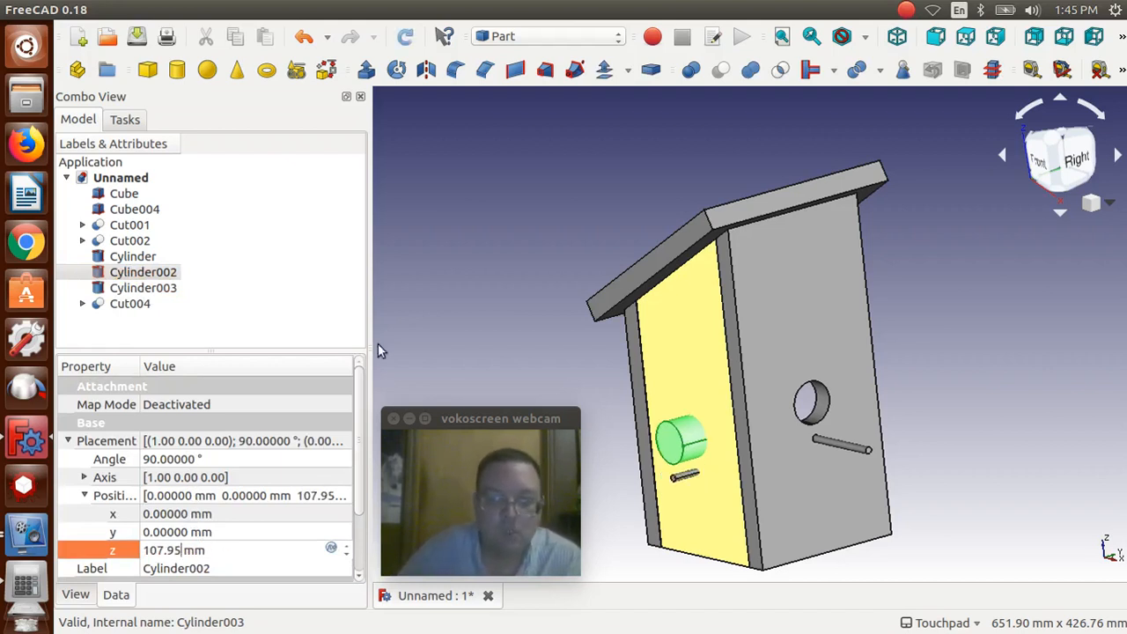
pyautogui.click(463, 243)
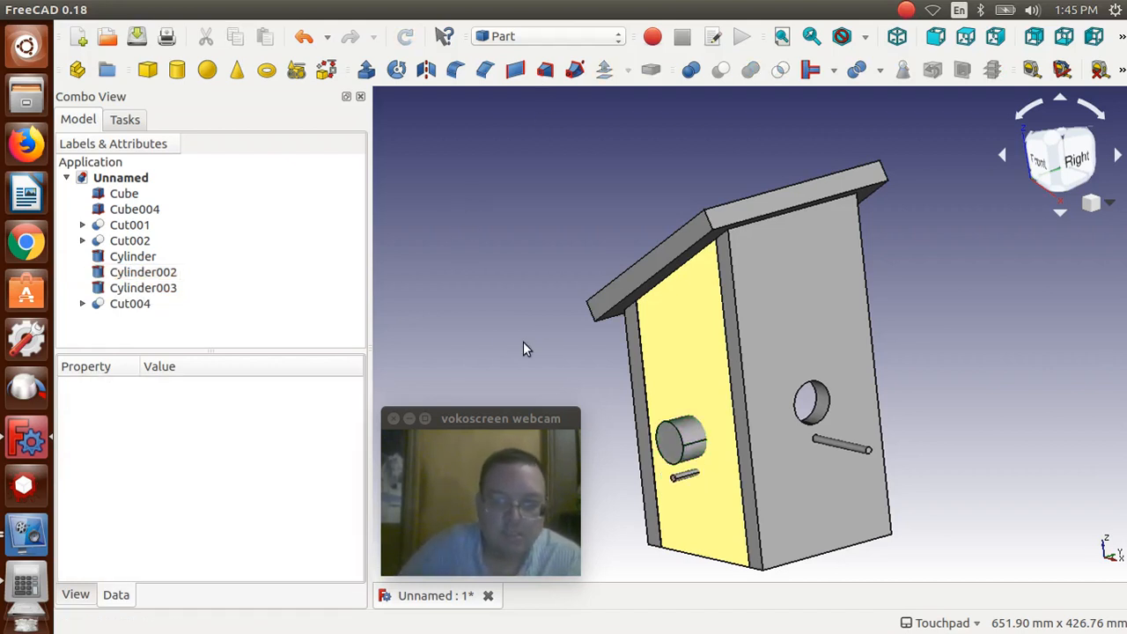
# Step: Select the side peg cylinder, Cylinder003, and calculate 101.6÷2 in Calculator
pyautogui.click(165, 294)
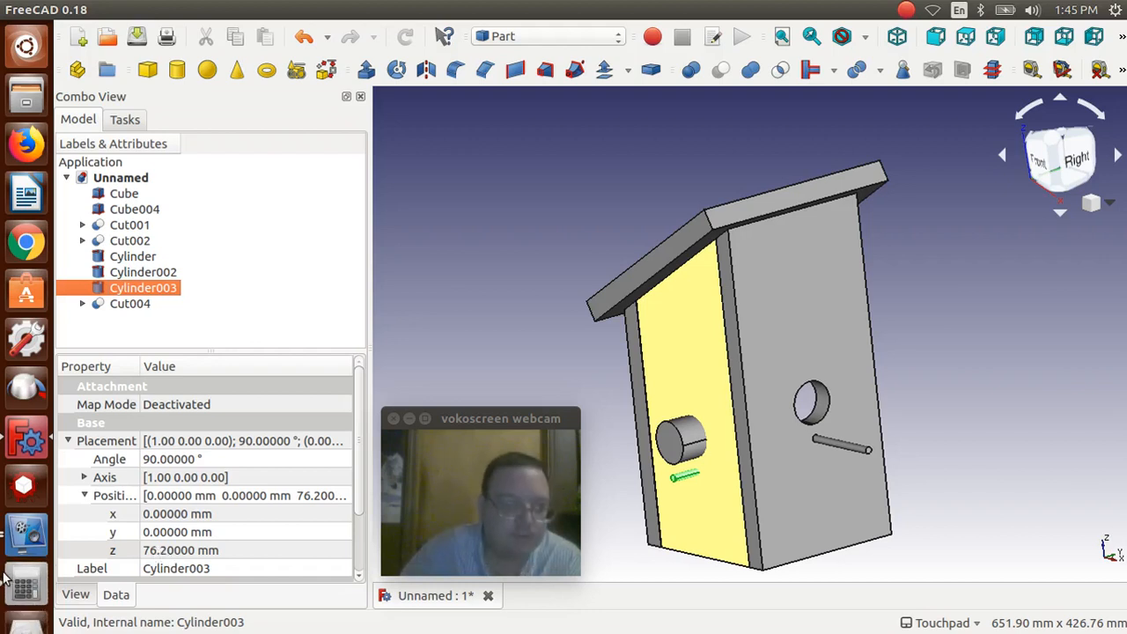
pyautogui.click(24, 589)
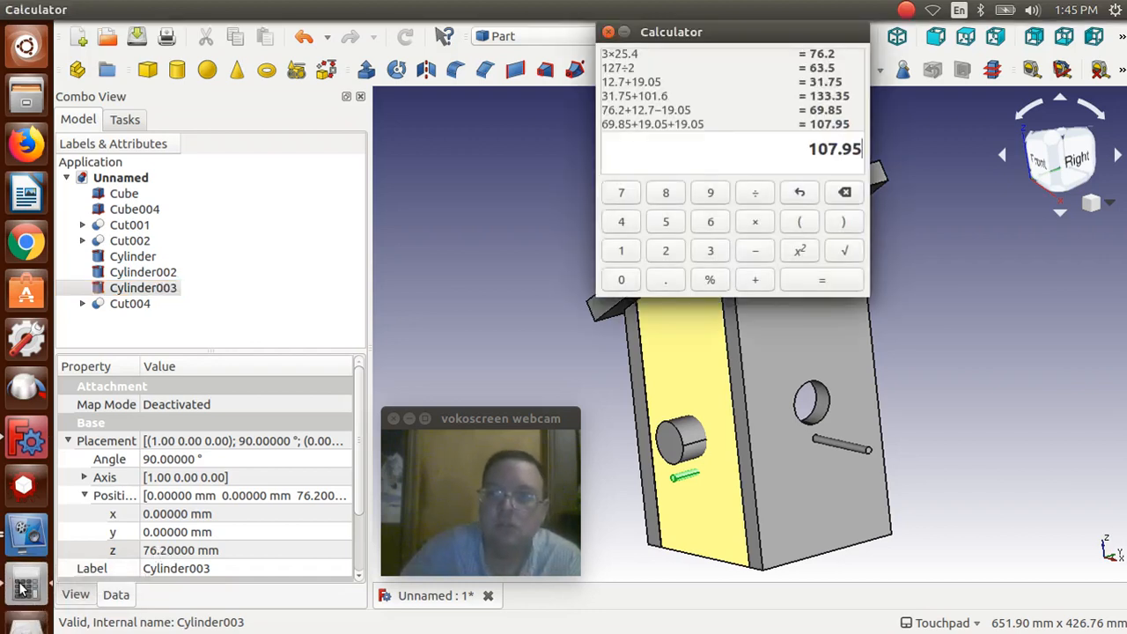
pyautogui.write('1')
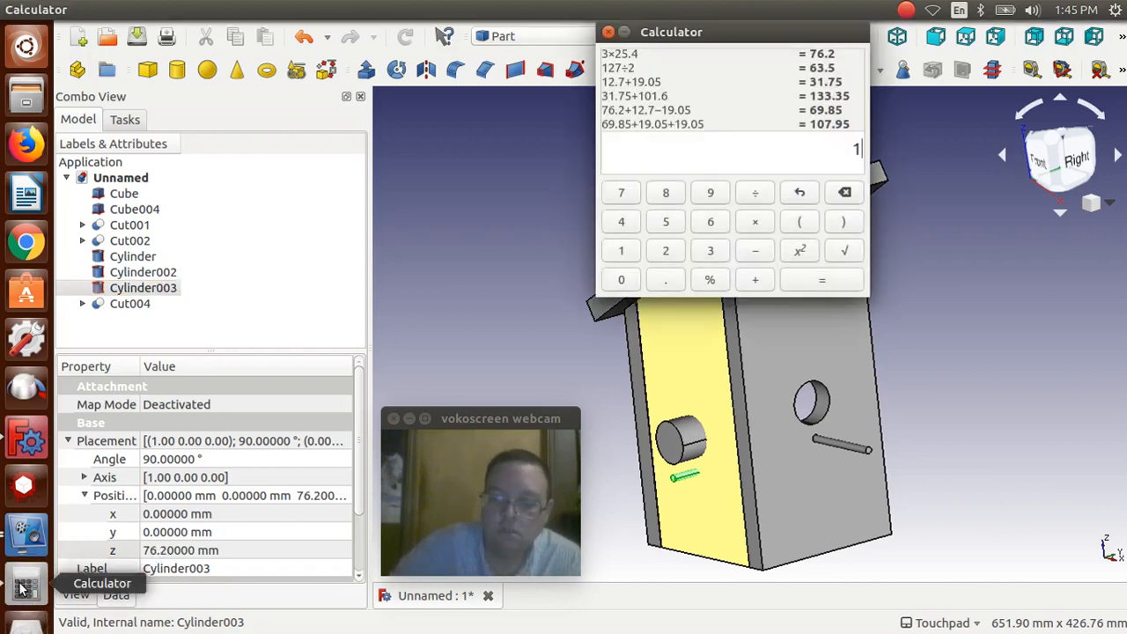
pyautogui.write('01')
pyautogui.write('.6/2')
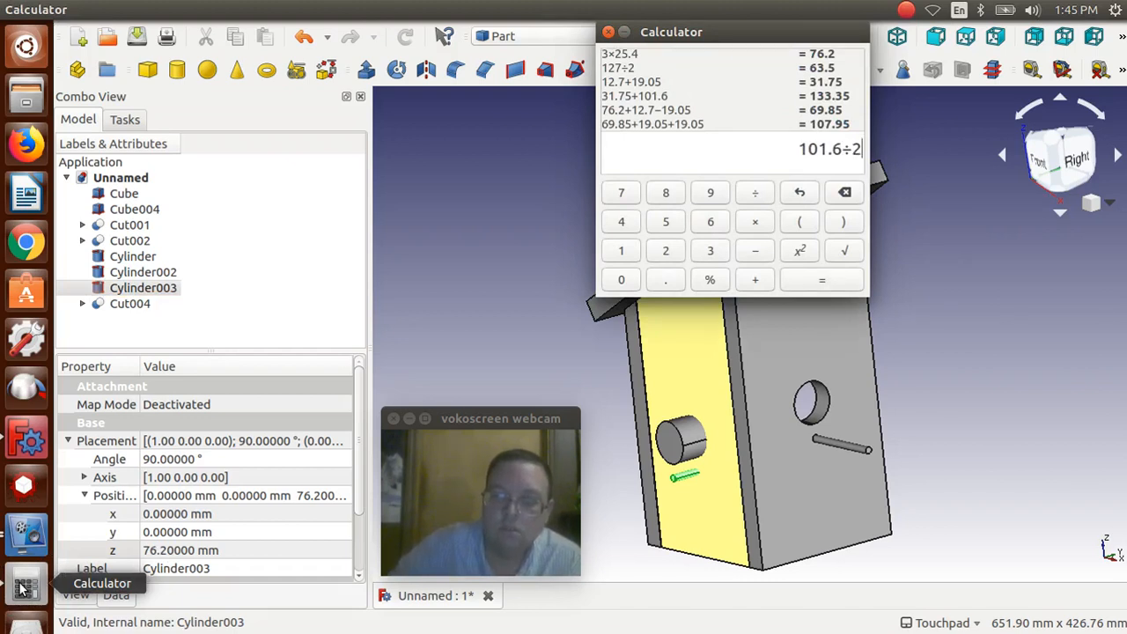
pyautogui.press('Return')
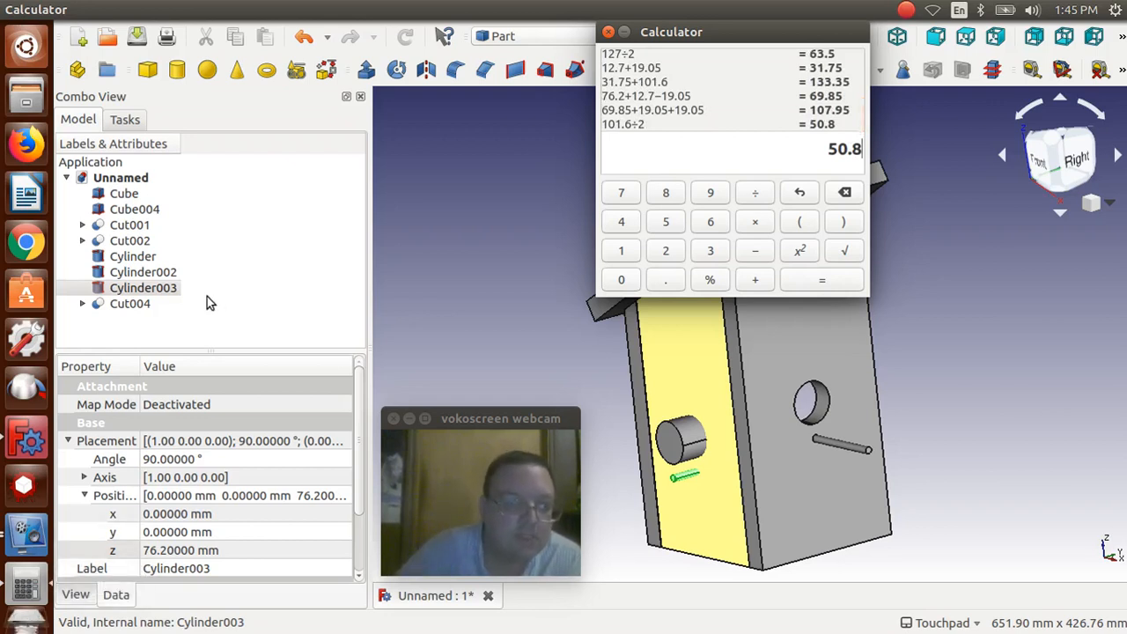
# Step: Set the y position of the side peg cylinder, Cylinder003, to -50.8 mm in FreeCAD and clear the selection
pyautogui.click(184, 541)
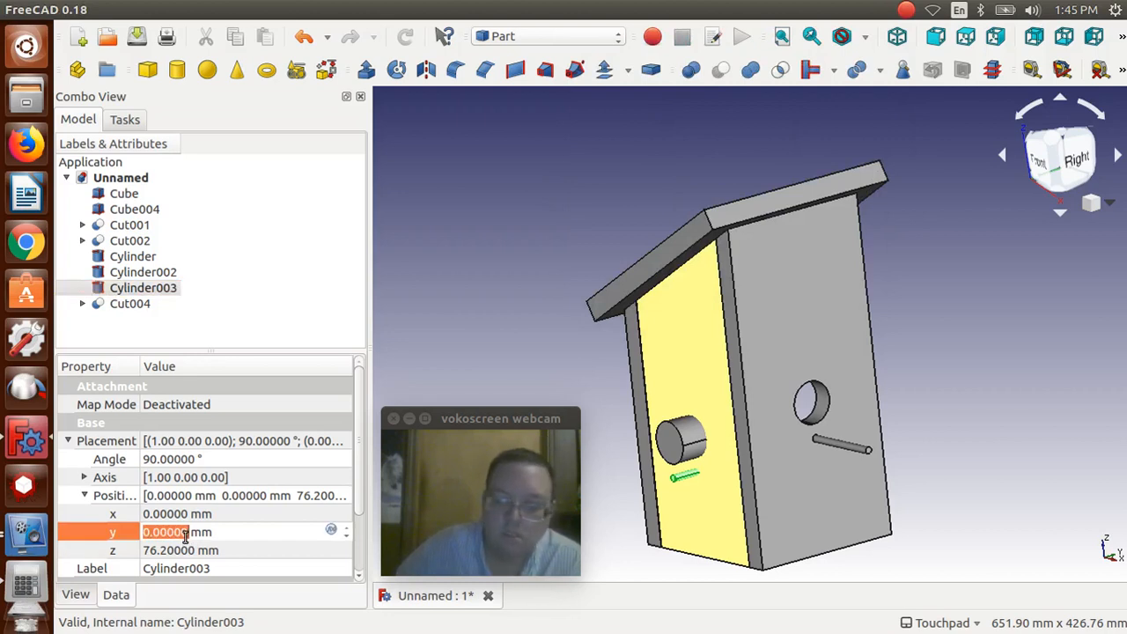
pyautogui.write('-')
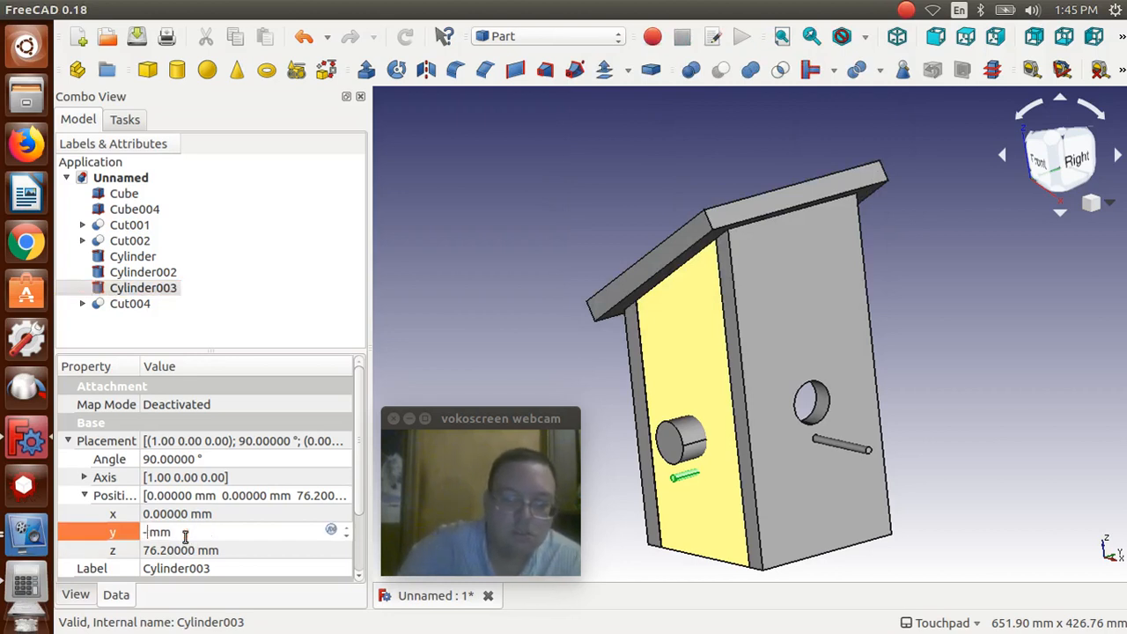
pyautogui.write('50.8')
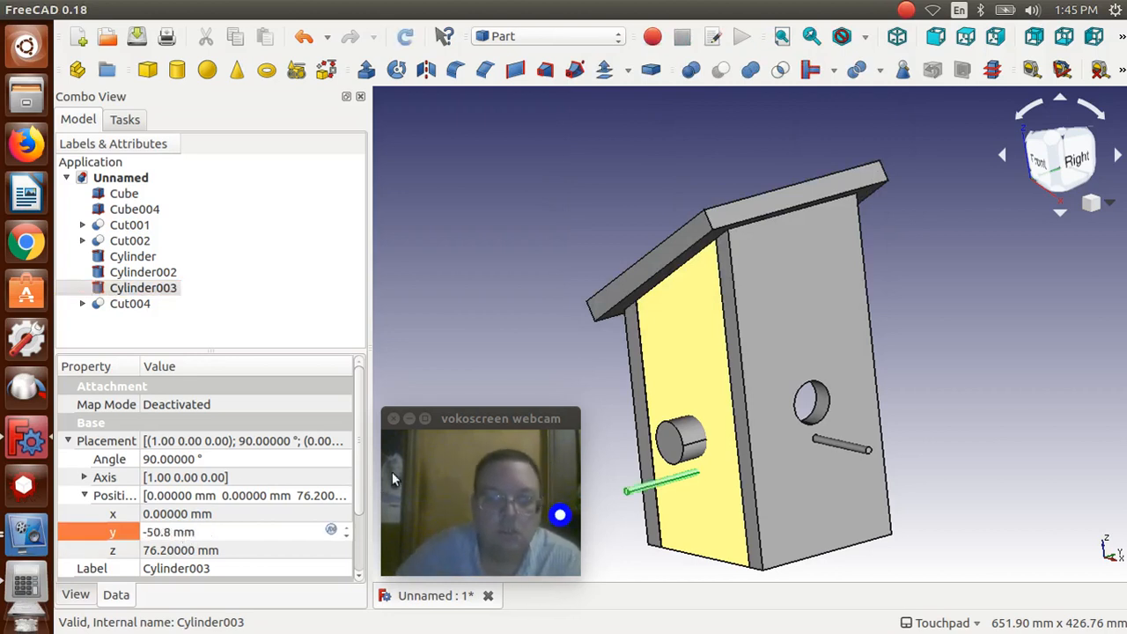
pyautogui.press('Return')
pyautogui.click(448, 316)
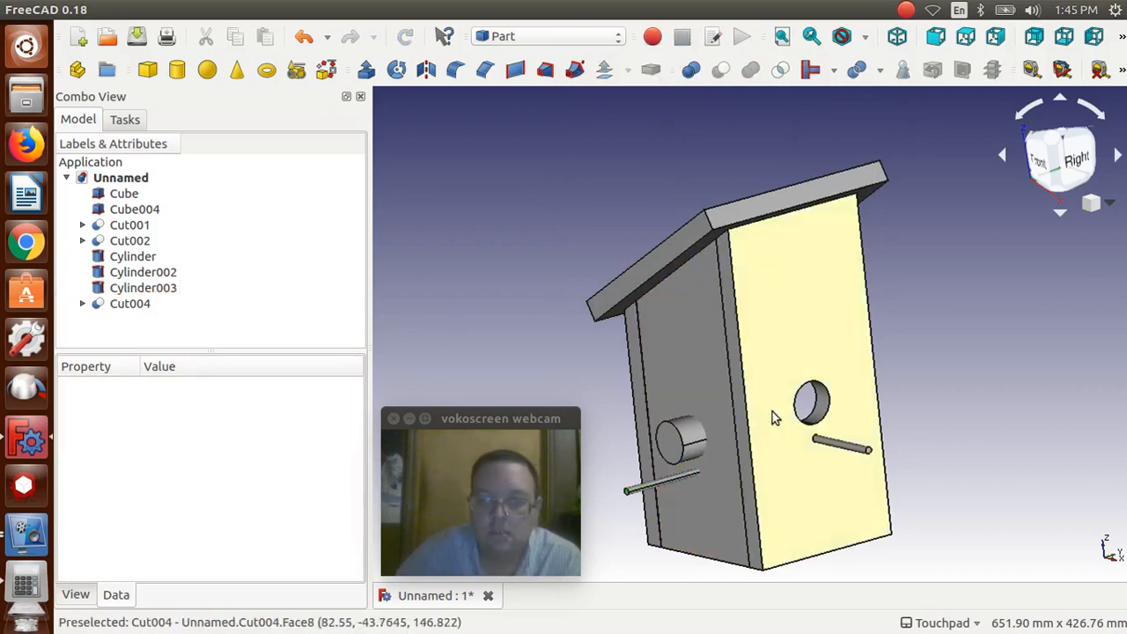
# Step: Hide the front panel, Cut004, to inspect the birdhouse interior and the cylinders, and show the panel again
pyautogui.click(773, 412)
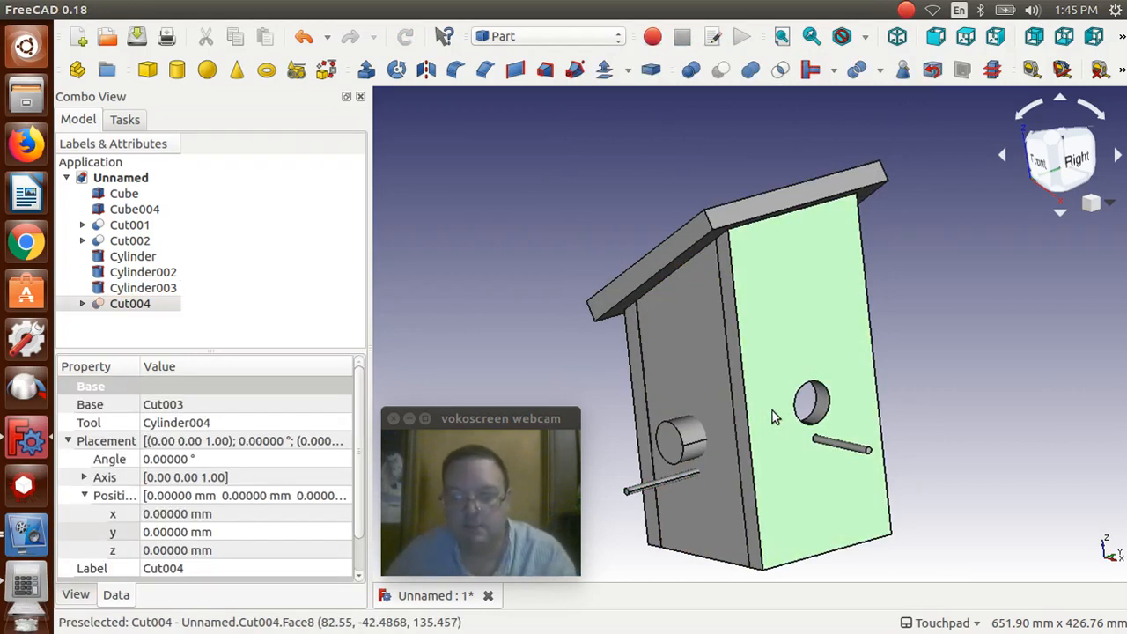
pyautogui.press('space')
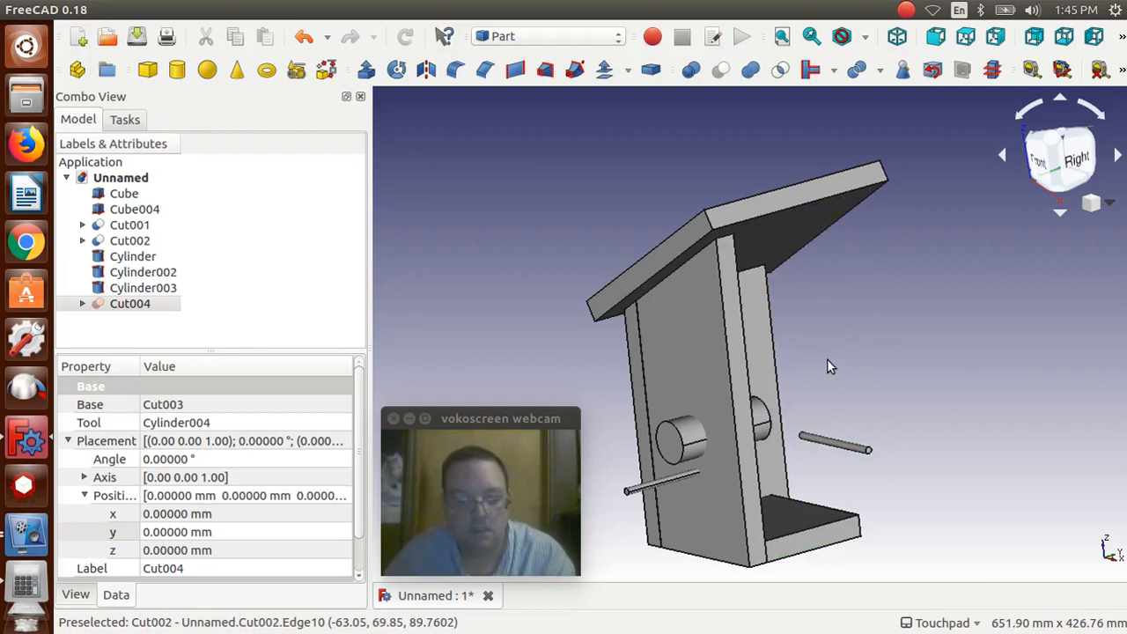
pyautogui.moveTo(971, 317)
pyautogui.keyDown('alt'); pyautogui.mouseDown()
pyautogui.moveTo(952, 342)
pyautogui.moveTo(878, 362)
pyautogui.moveTo(848, 350)
pyautogui.moveTo(962, 335)
pyautogui.mouseUp(); pyautogui.keyUp('alt')
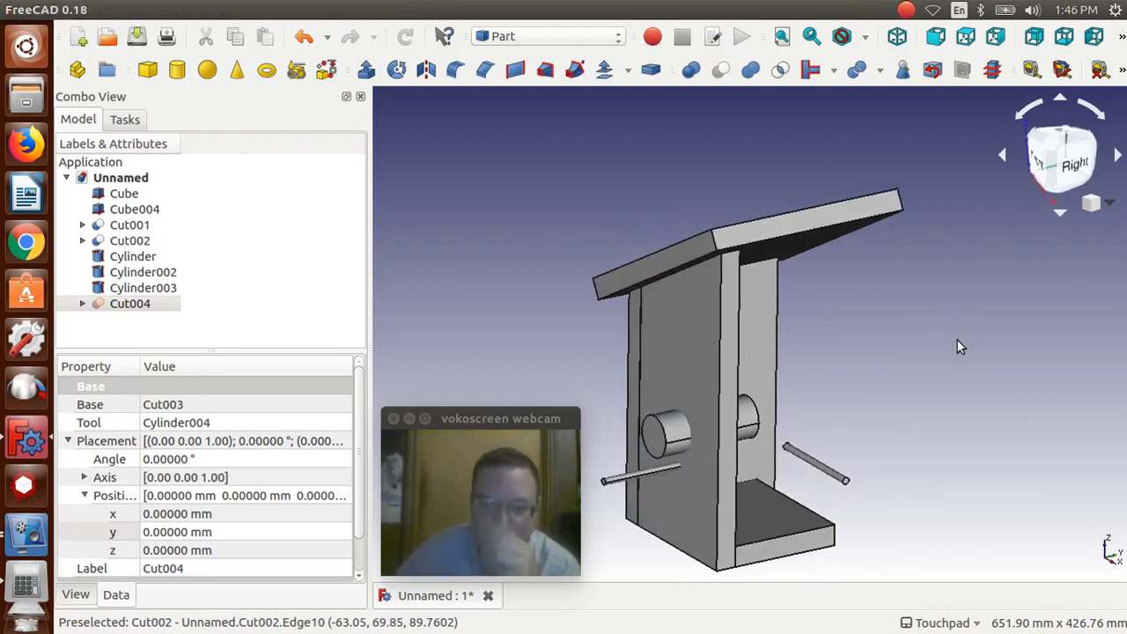
pyautogui.click(151, 306)
pyautogui.press('space')
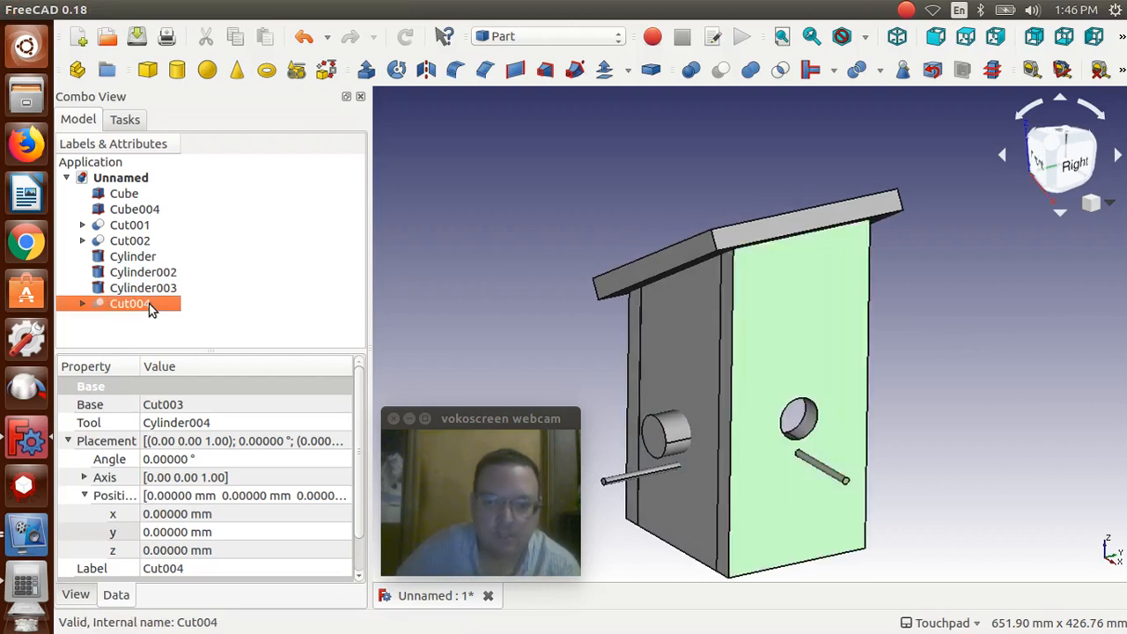
pyautogui.click(475, 310)
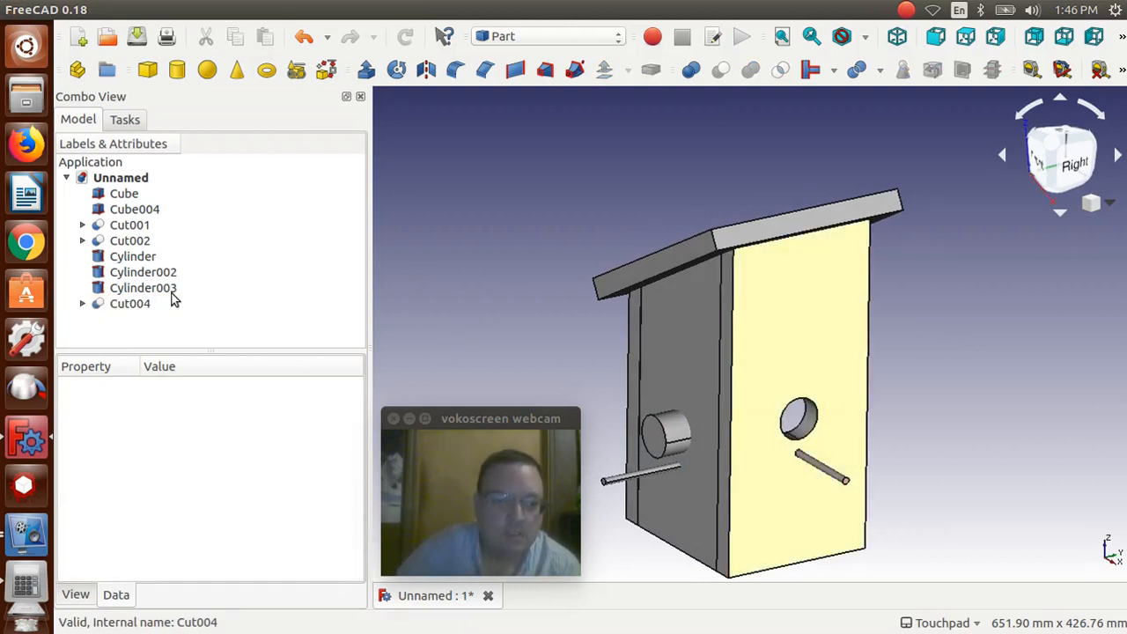
# Step: Duplicate the side peg cylinder, Cylinder003, in place
pyautogui.click(612, 487)
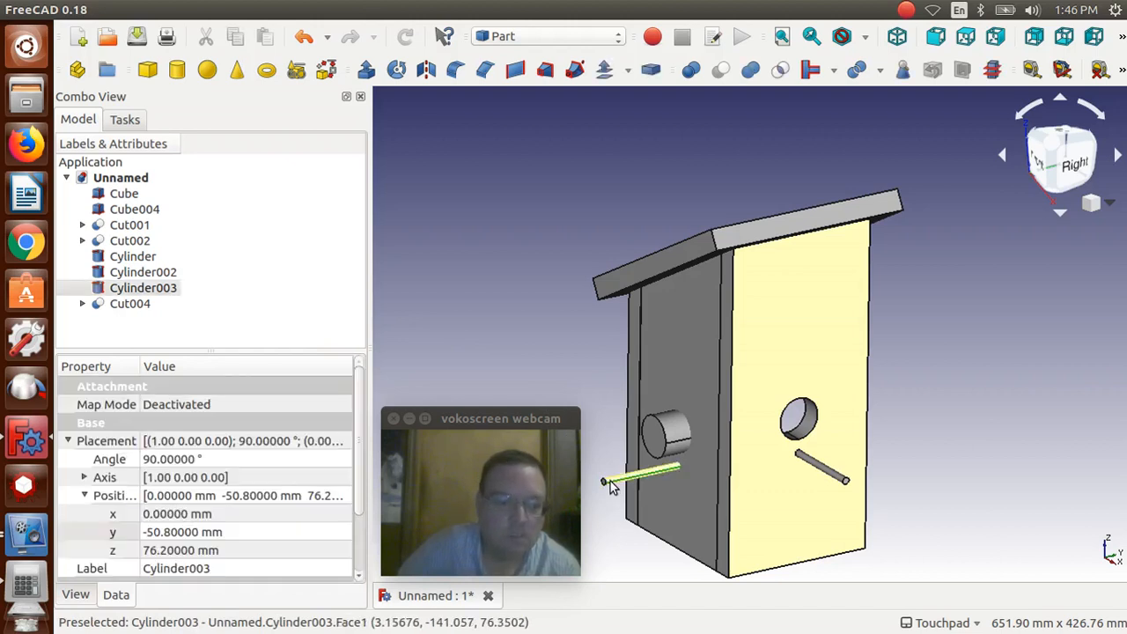
pyautogui.hotkey('ctrl', 'c')
pyautogui.hotkey('ctrl', 'v')
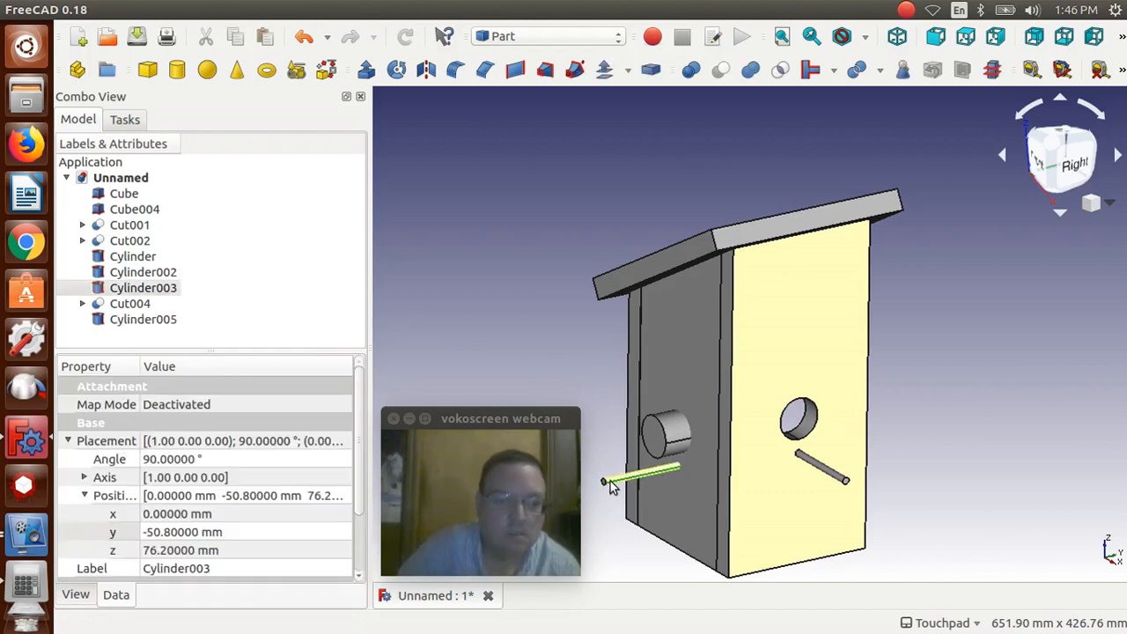
# Step: Cut the entrance hole and the perch hole in the side panel, subtracting Cylinder002 and Cylinder003 from it
pyautogui.click(696, 388)
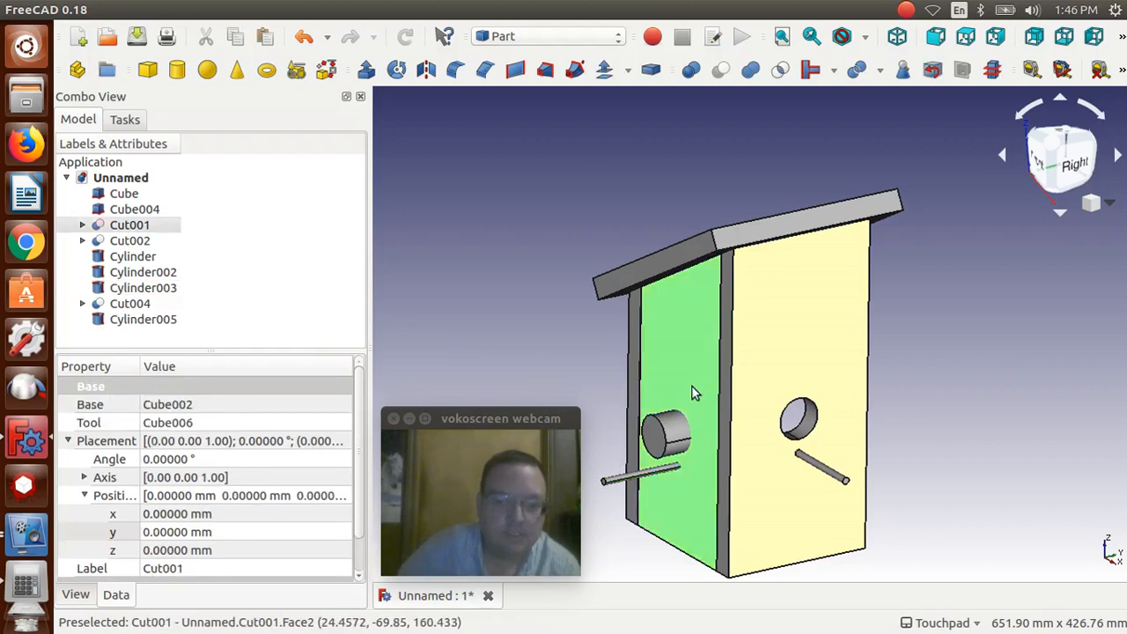
pyautogui.keyDown('ctrl'); pyautogui.click(670, 430); pyautogui.keyUp('ctrl')
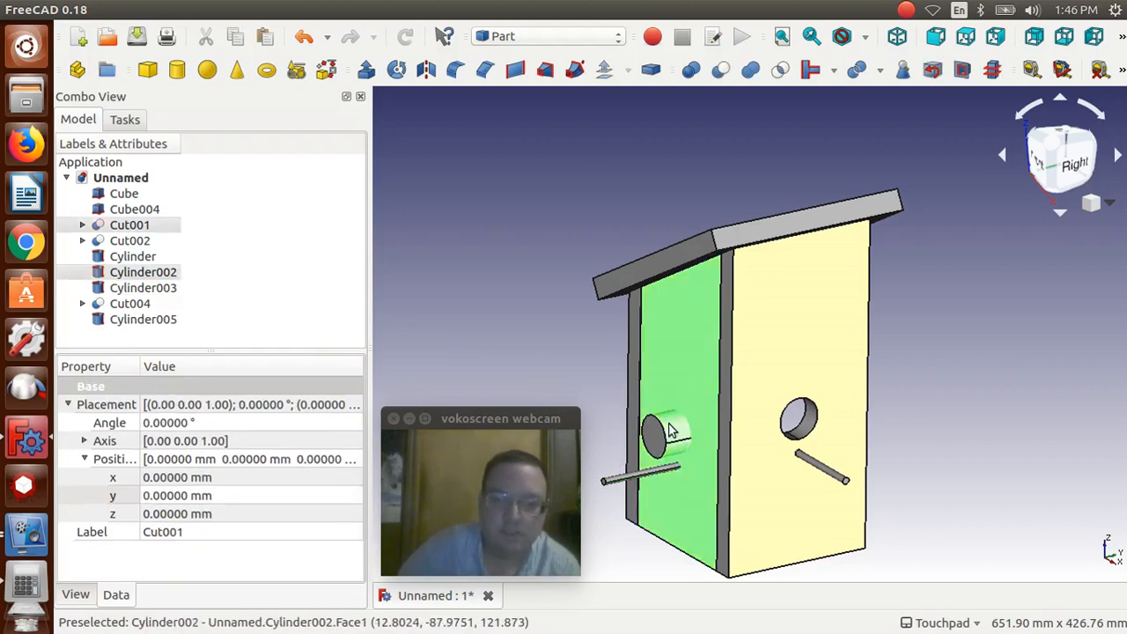
pyautogui.click(722, 74)
pyautogui.click(683, 347)
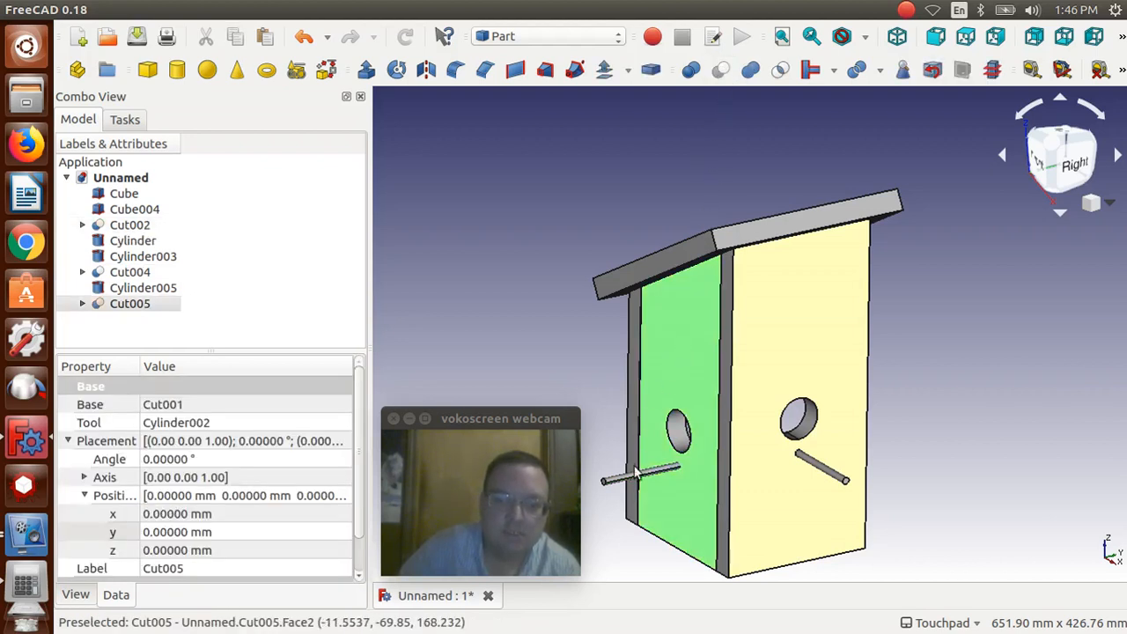
pyautogui.keyDown('ctrl'); pyautogui.click(619, 478); pyautogui.keyUp('ctrl')
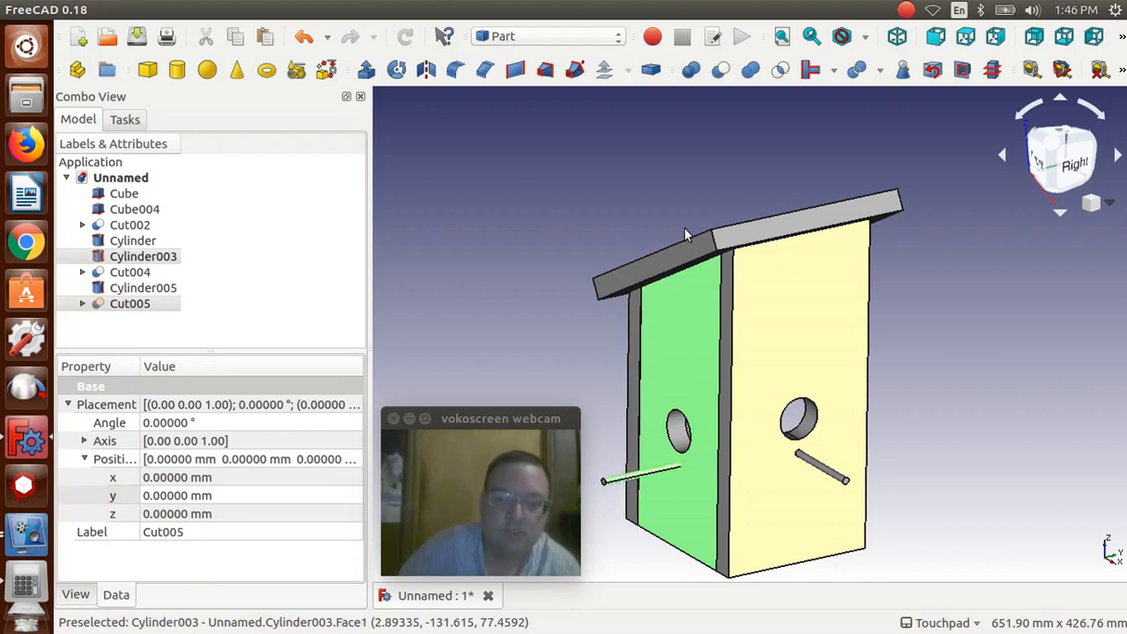
pyautogui.click(723, 74)
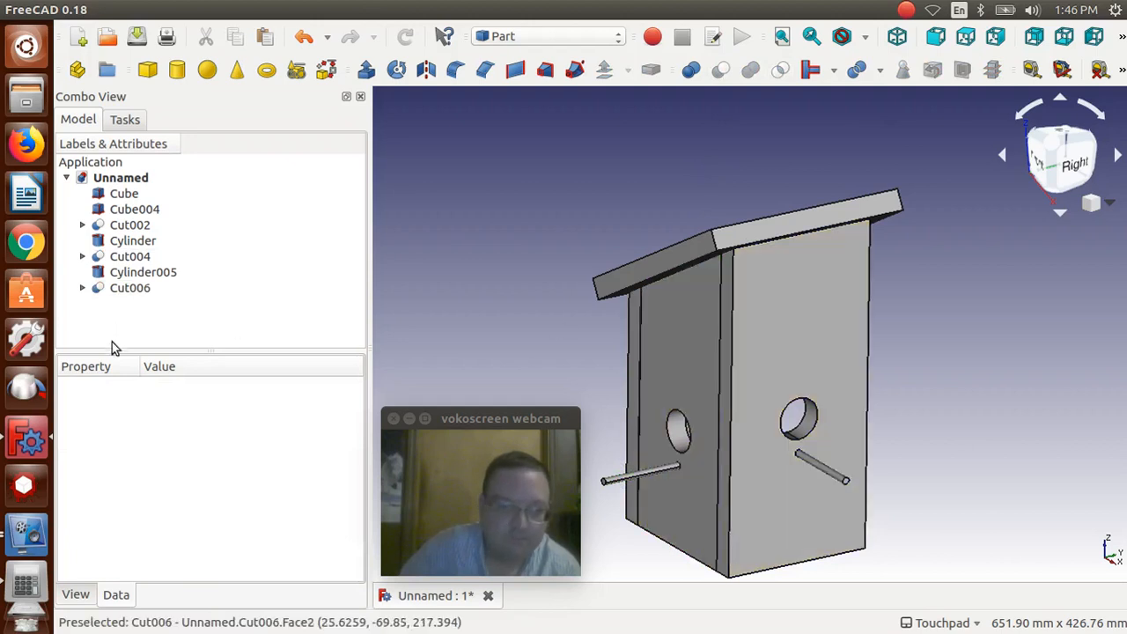
# Step: Fuse the cut side panel, Cut006, with the remaining side peg, Cylinder005, using Union
pyautogui.click(124, 290)
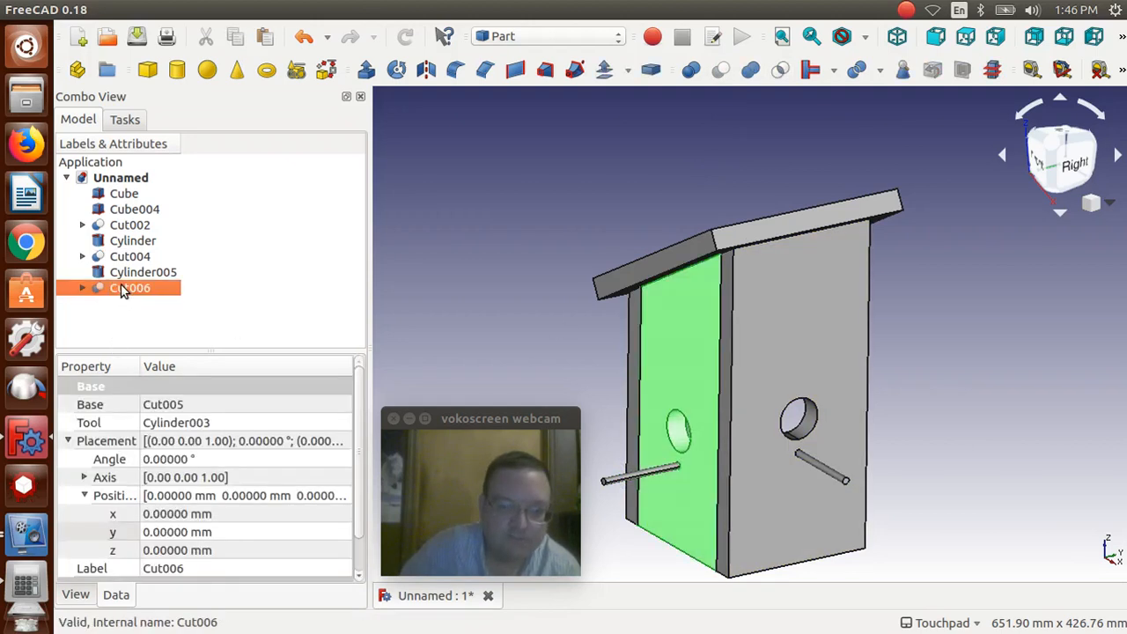
pyautogui.keyDown('ctrl'); pyautogui.click(126, 273); pyautogui.keyUp('ctrl')
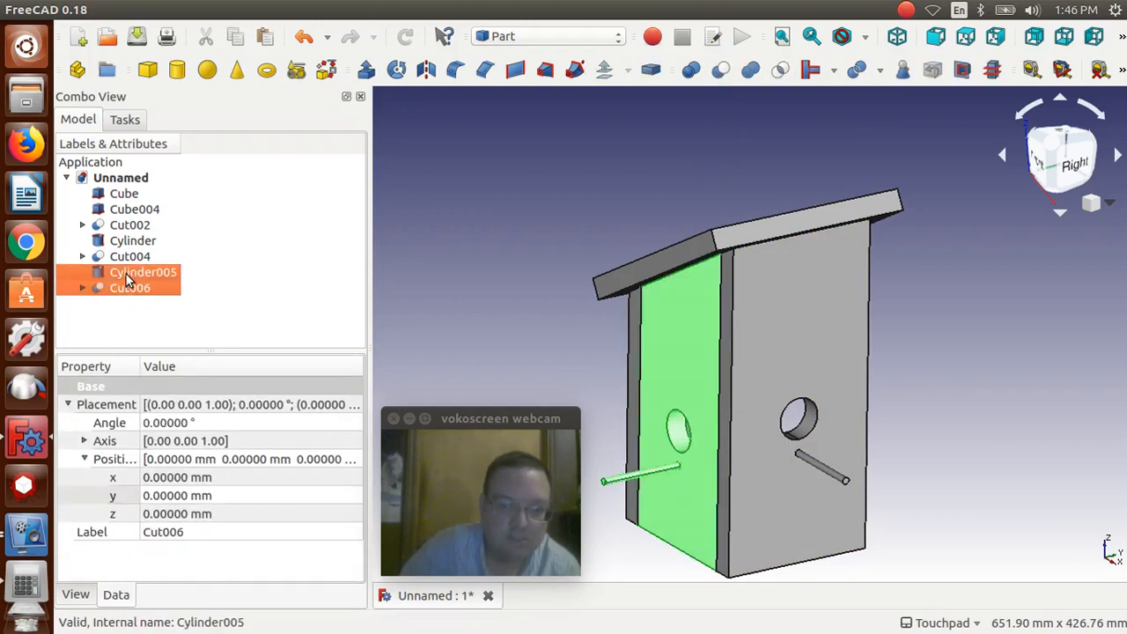
pyautogui.click(754, 70)
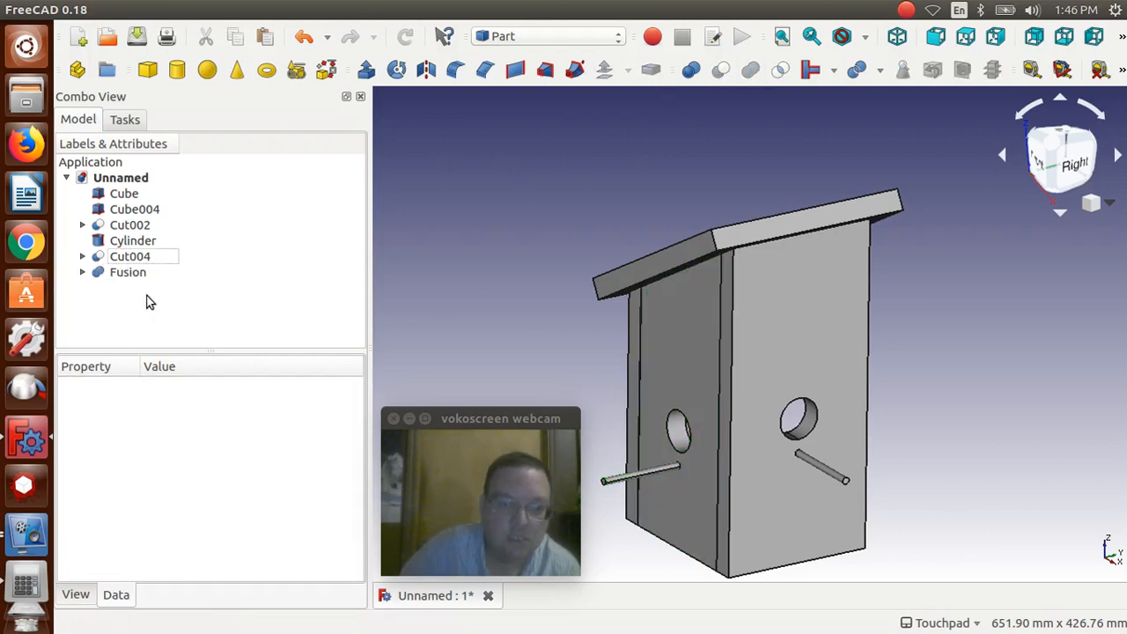
# Step: Fuse the front panel, Cut004, with its perch peg, Cylinder, using Union
pyautogui.click(786, 480)
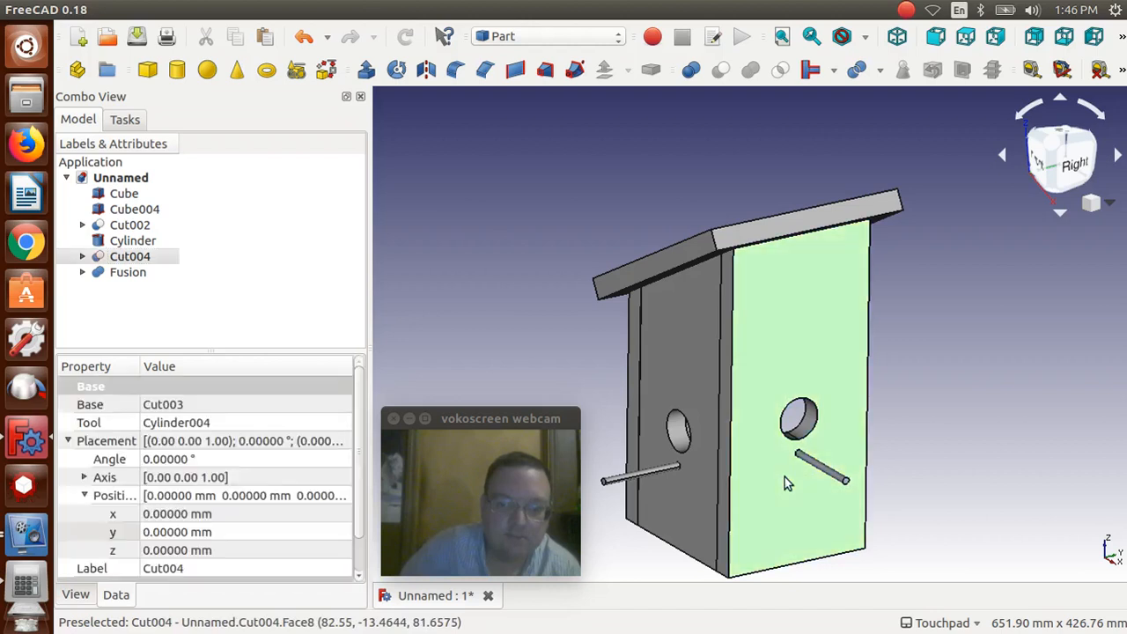
pyautogui.keyDown('ctrl'); pyautogui.click(822, 469); pyautogui.keyUp('ctrl')
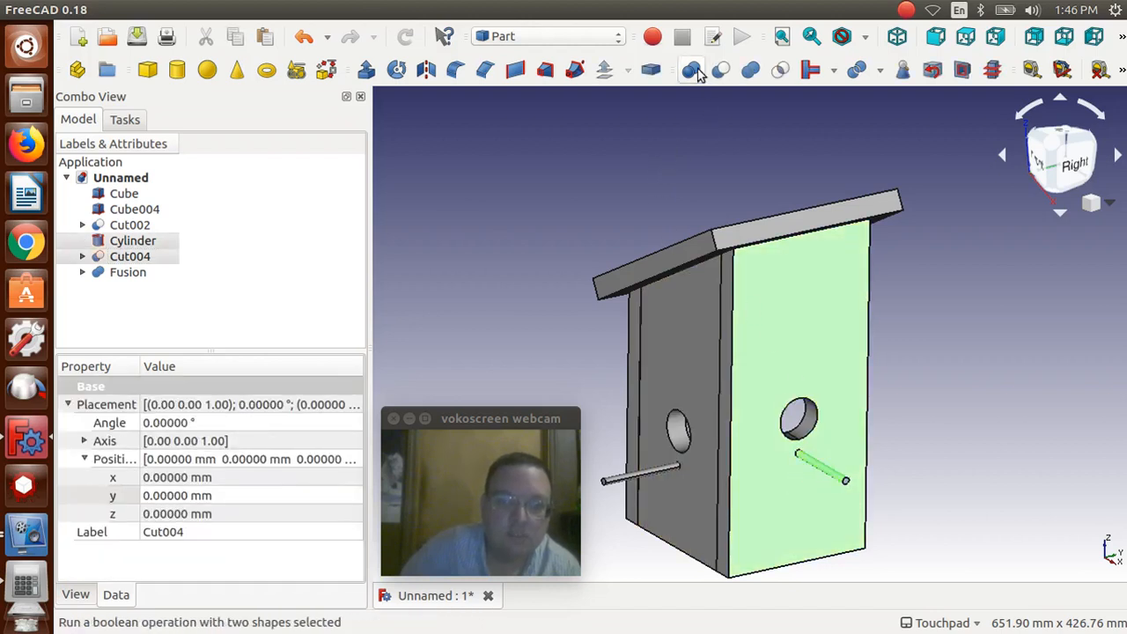
pyautogui.click(752, 71)
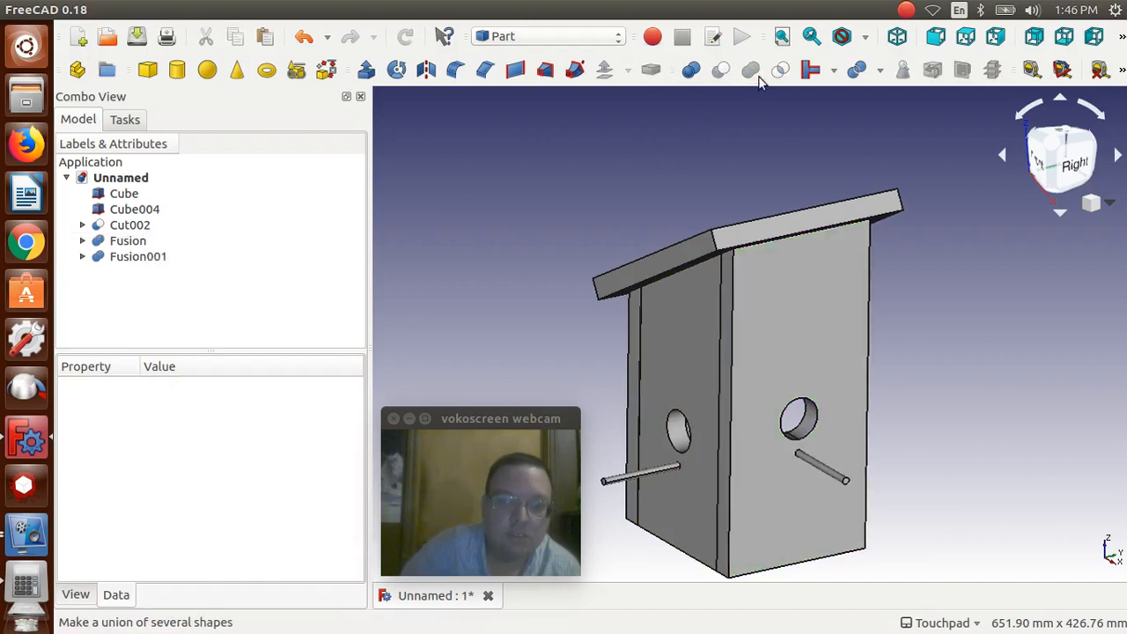
# Step: Hide the fused front panel and mirror the fused side panel with its peg across the XZ plane
pyautogui.click(767, 350)
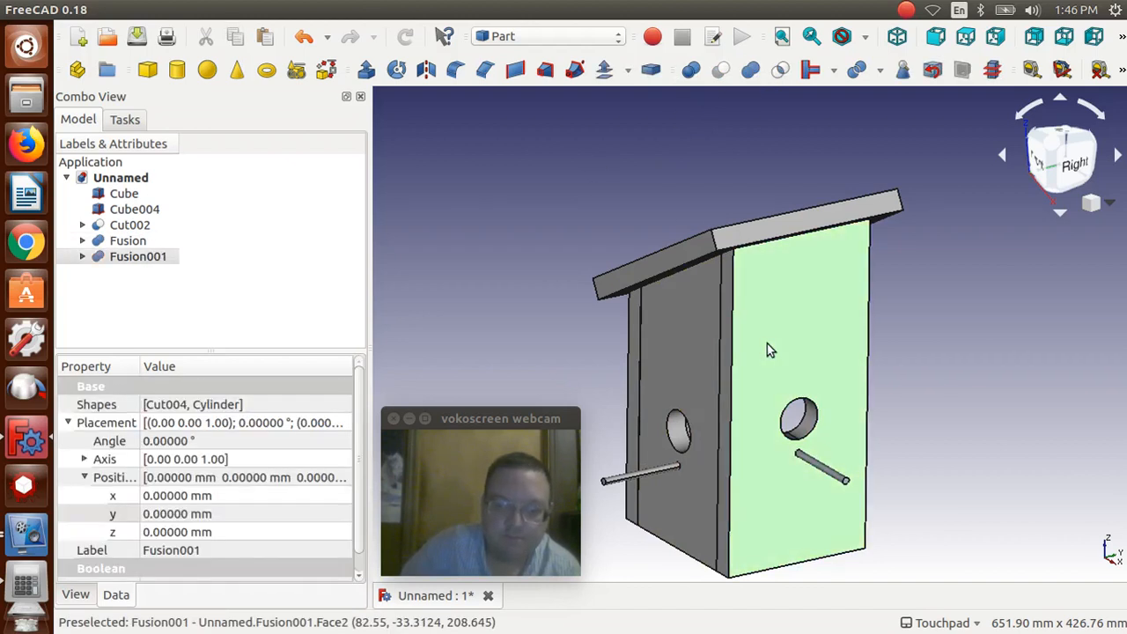
pyautogui.press('space')
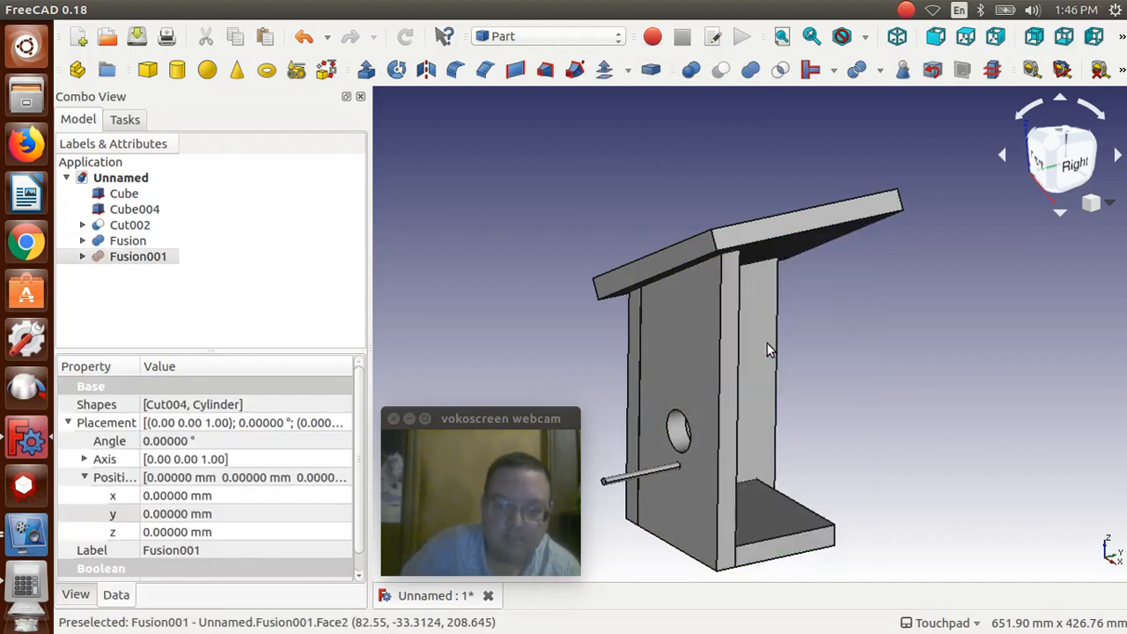
pyautogui.click(706, 355)
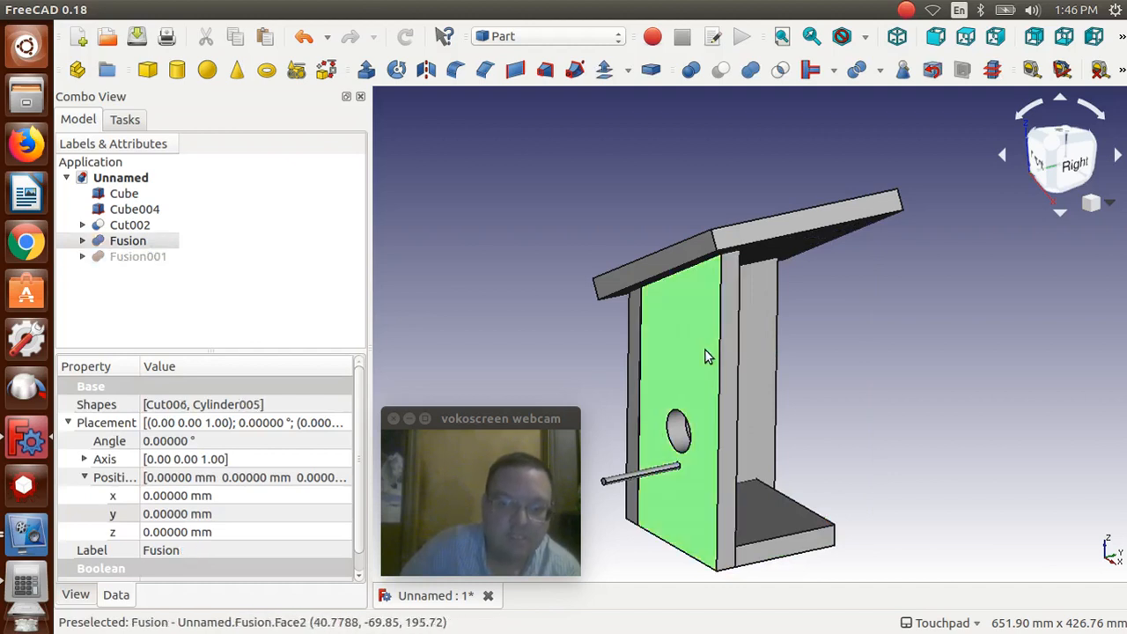
pyautogui.click(428, 70)
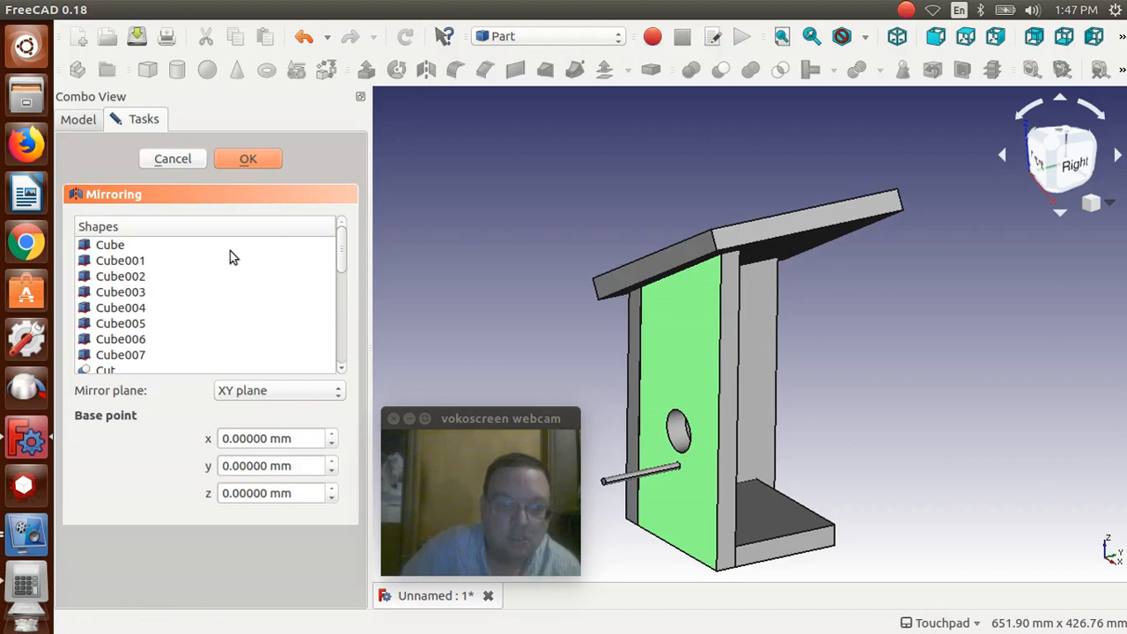
pyautogui.click(270, 393)
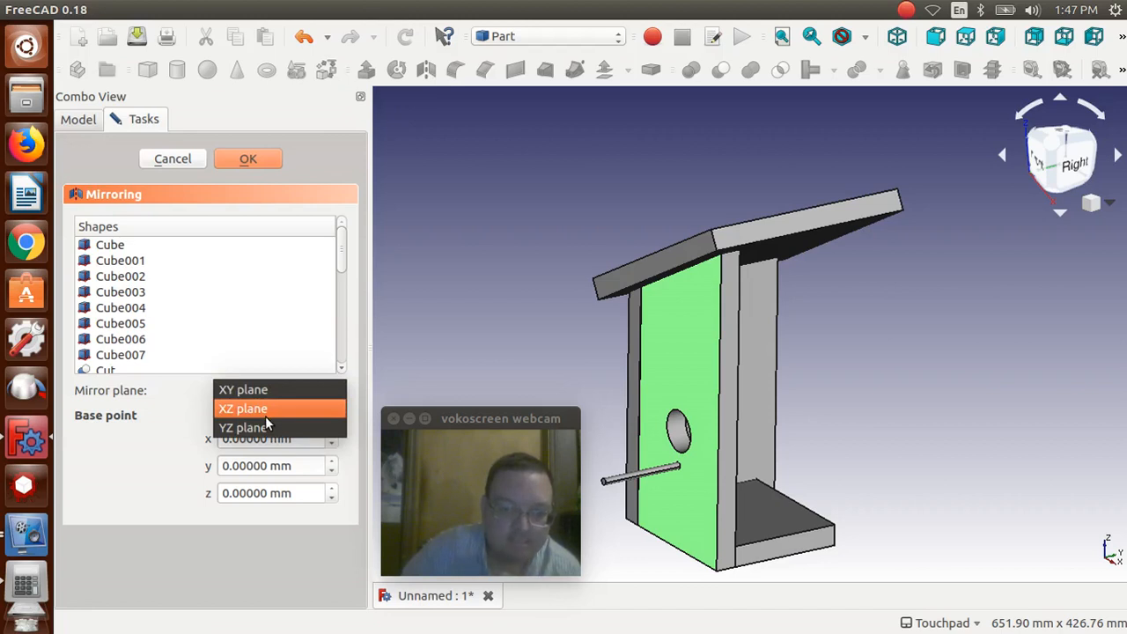
pyautogui.press('Escape')
pyautogui.press('Down')
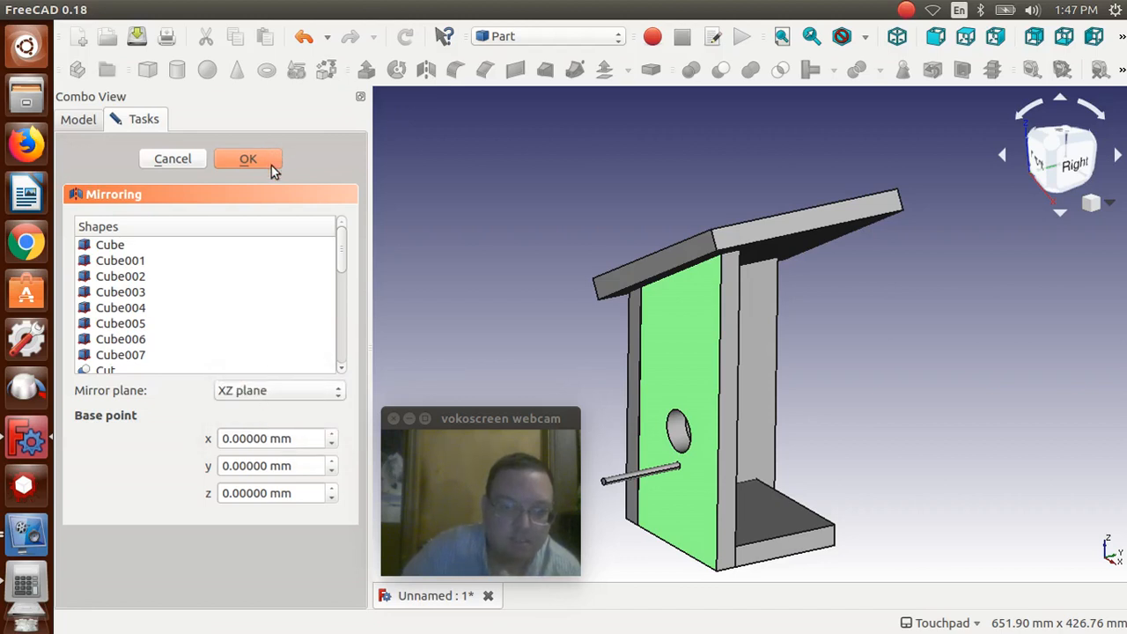
pyautogui.click(272, 165)
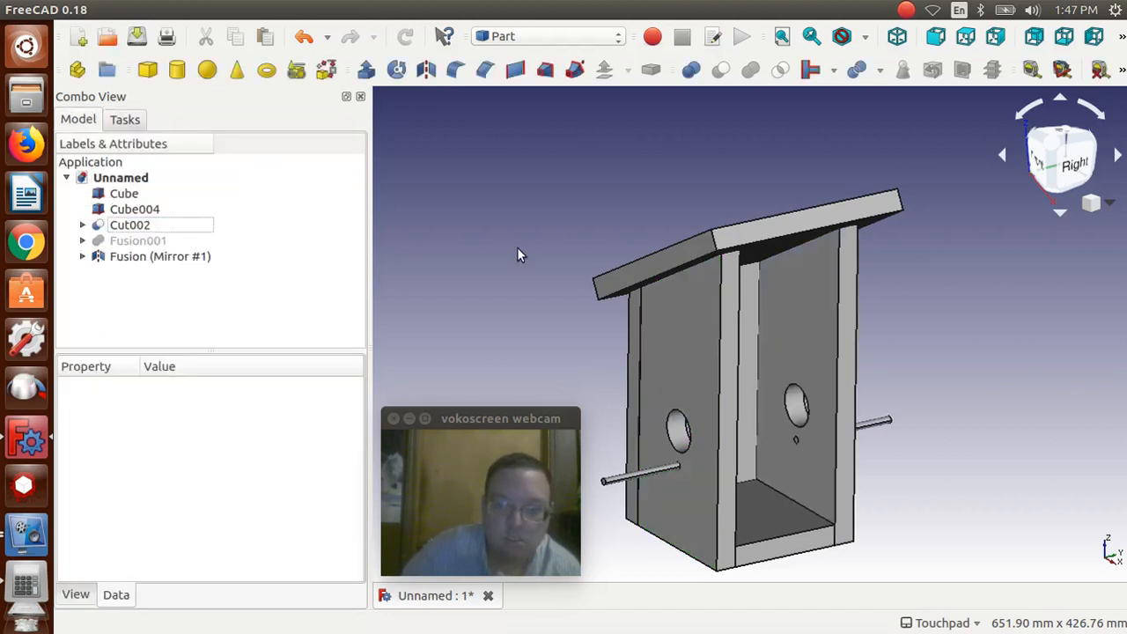
pyautogui.moveTo(976, 310)
pyautogui.keyDown('alt'); pyautogui.mouseDown()
pyautogui.moveTo(856, 322)
pyautogui.moveTo(1002, 298)
pyautogui.moveTo(990, 298)
pyautogui.mouseUp(); pyautogui.keyUp('alt')
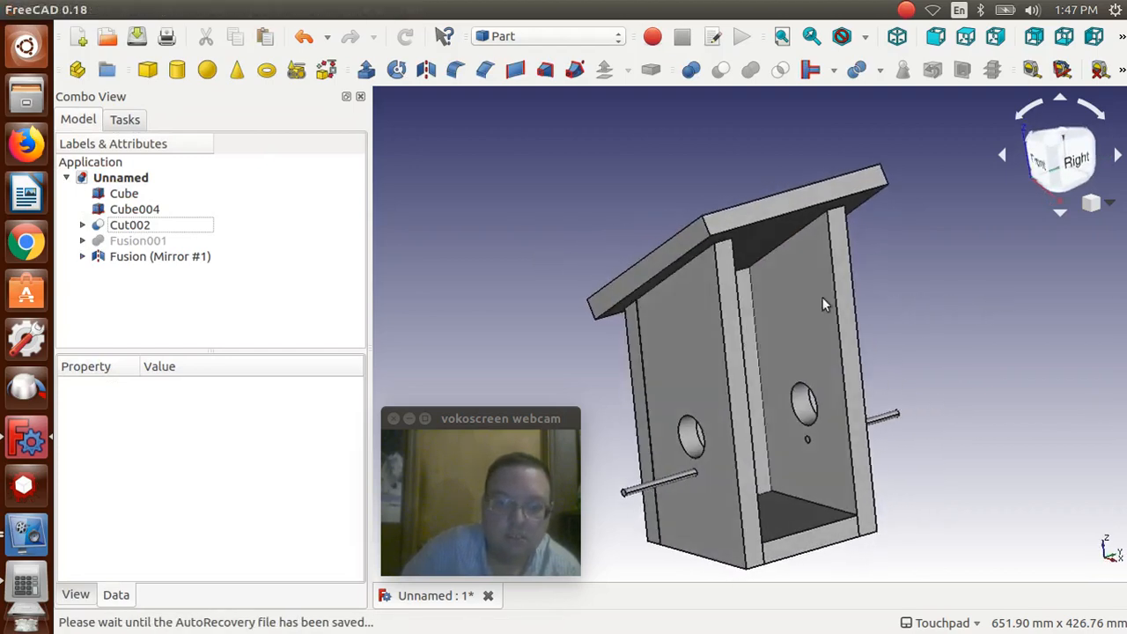
# Step: Make the hidden fused front panel, Fusion001, visible again
pyautogui.click(138, 242)
pyautogui.press('space')
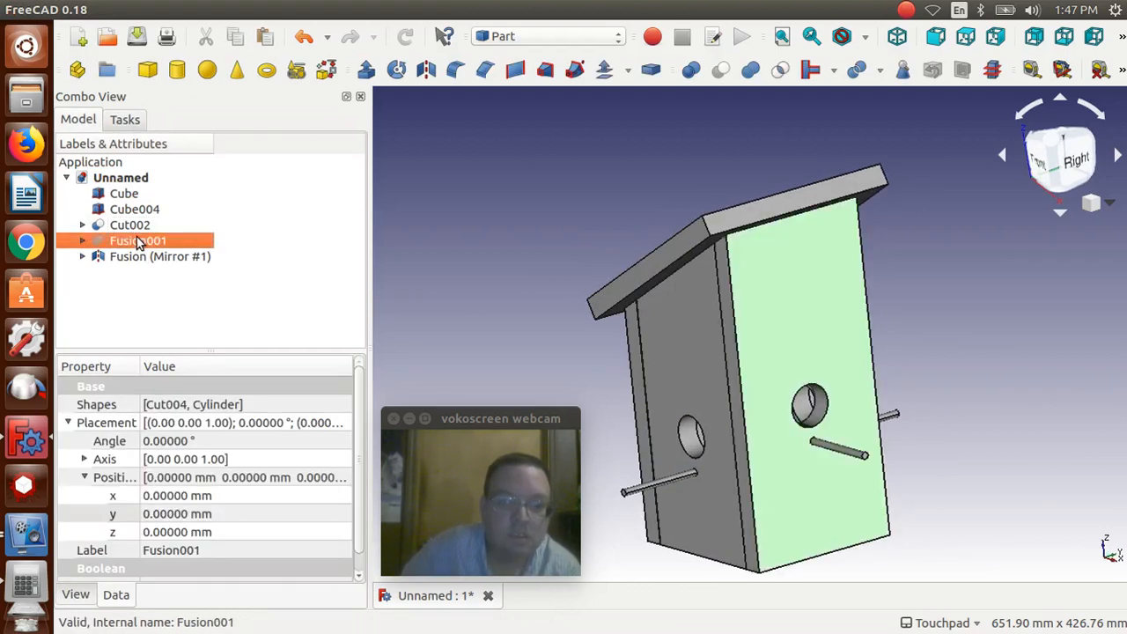
pyautogui.click(450, 249)
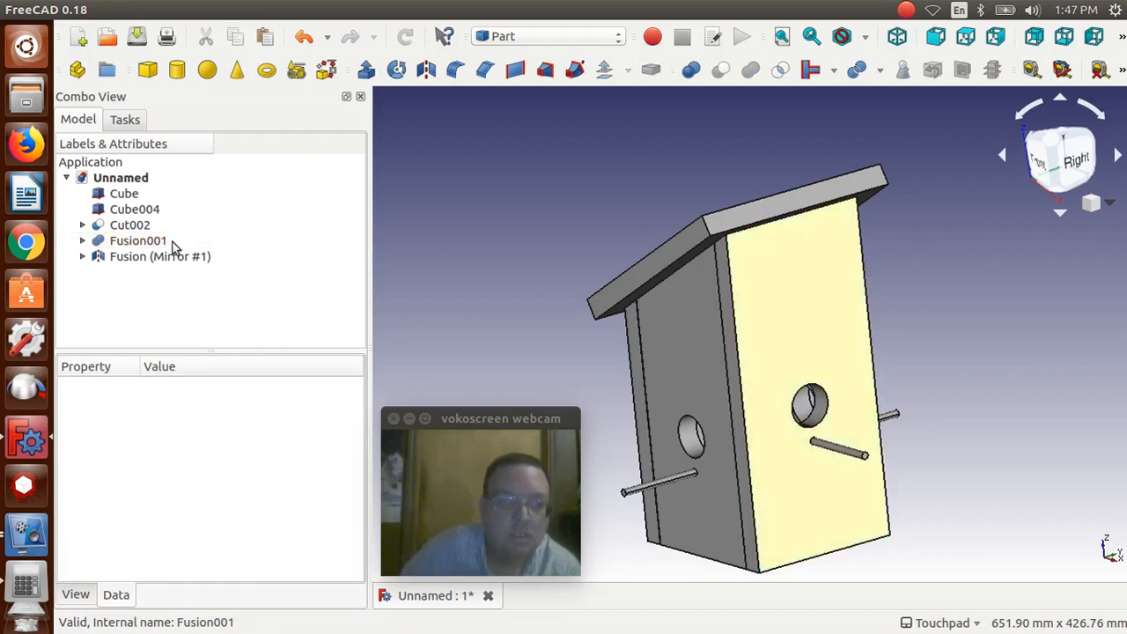
# Step: Rename the birdhouse's bottom board, Cube, as Base
pyautogui.rightClick(127, 198)
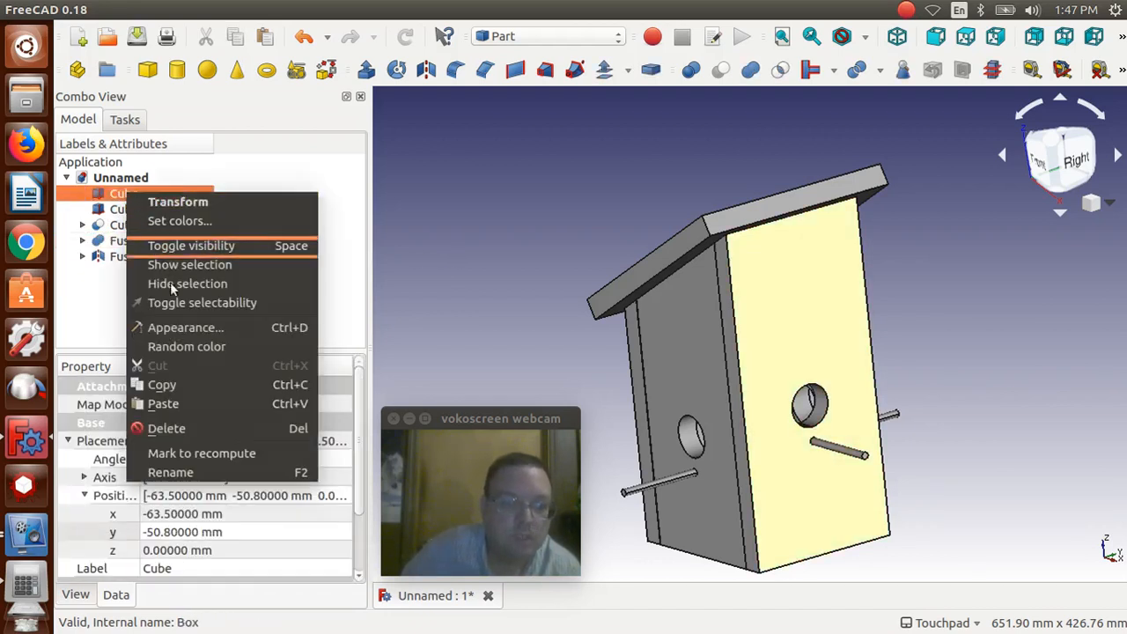
pyautogui.click(196, 470)
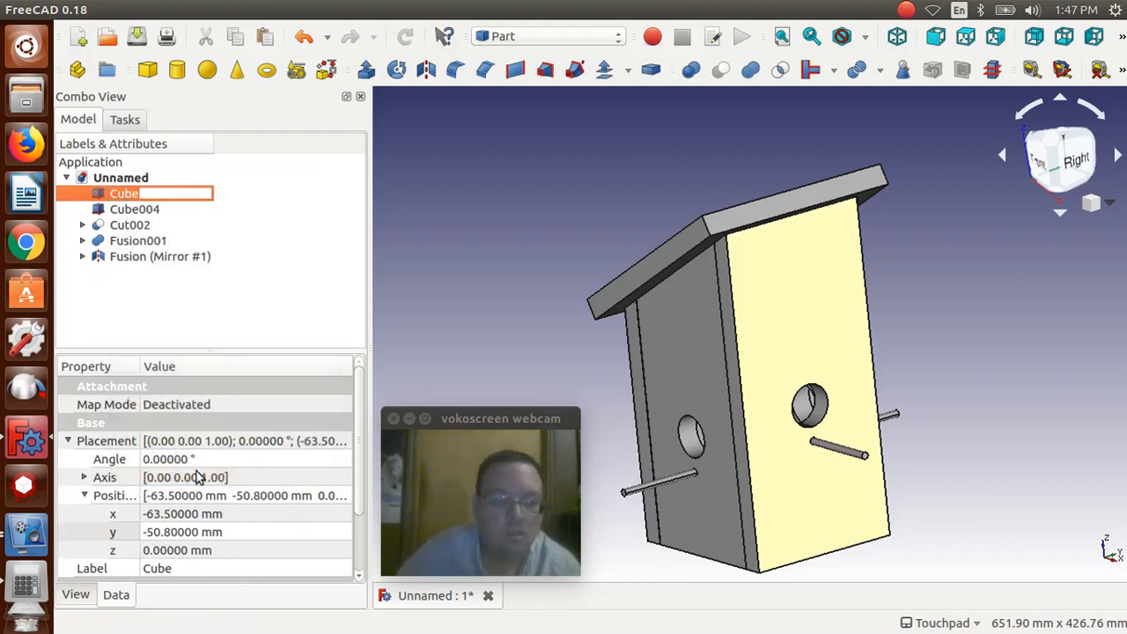
pyautogui.write('Base')
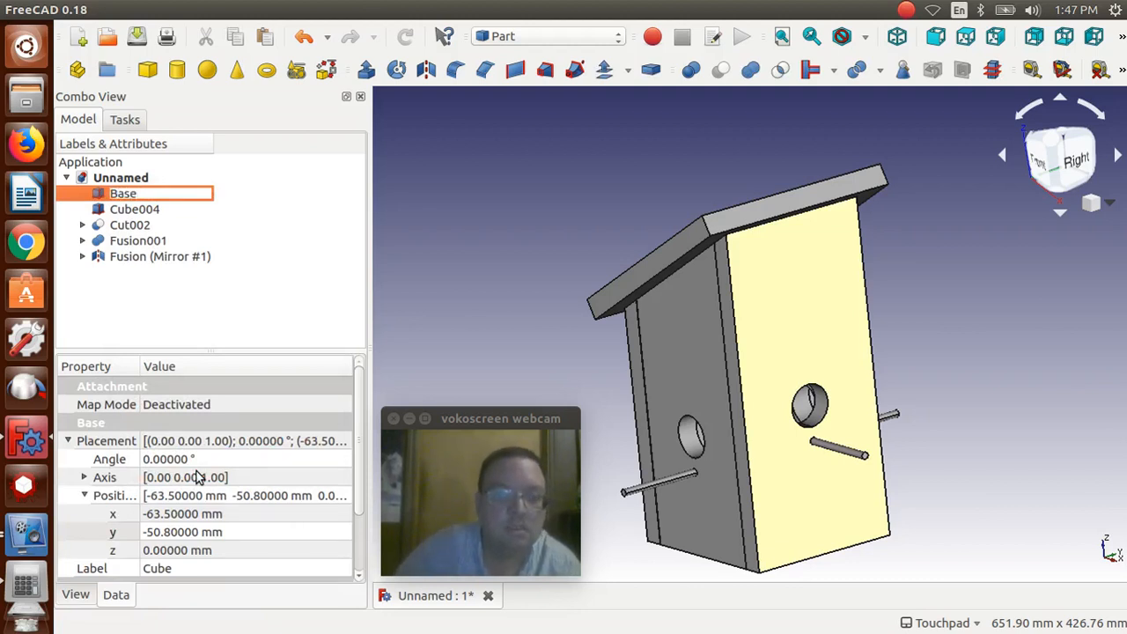
pyautogui.click(254, 335)
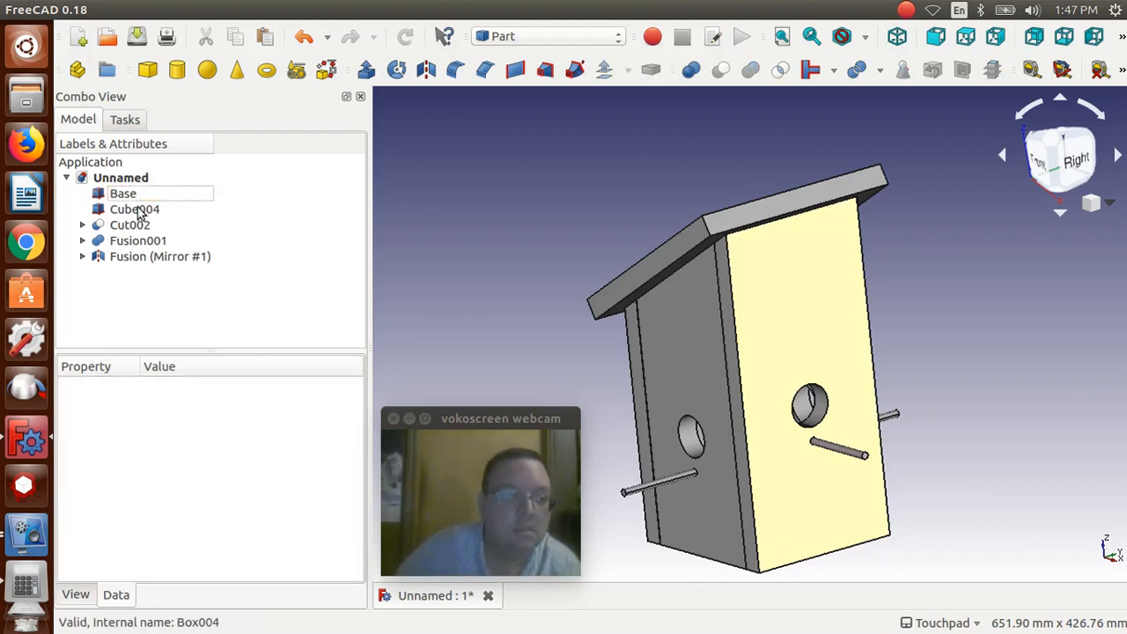
# Step: Rename the sloped top board, Cube004, as Roof
pyautogui.click(137, 209)
pyautogui.rightClick(138, 209)
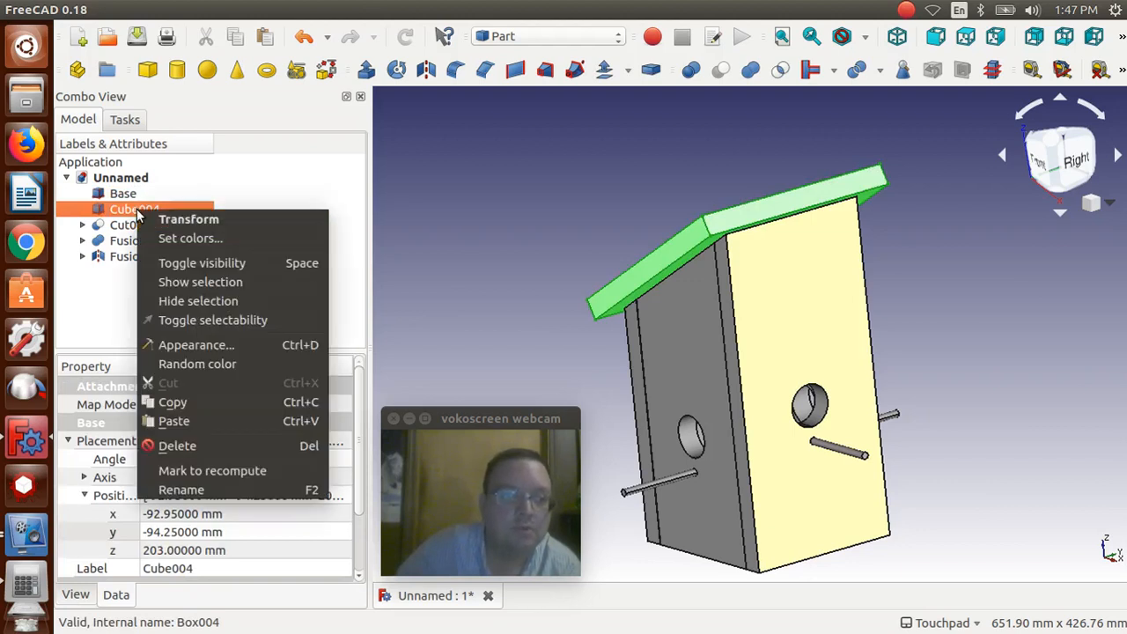
pyautogui.click(181, 489)
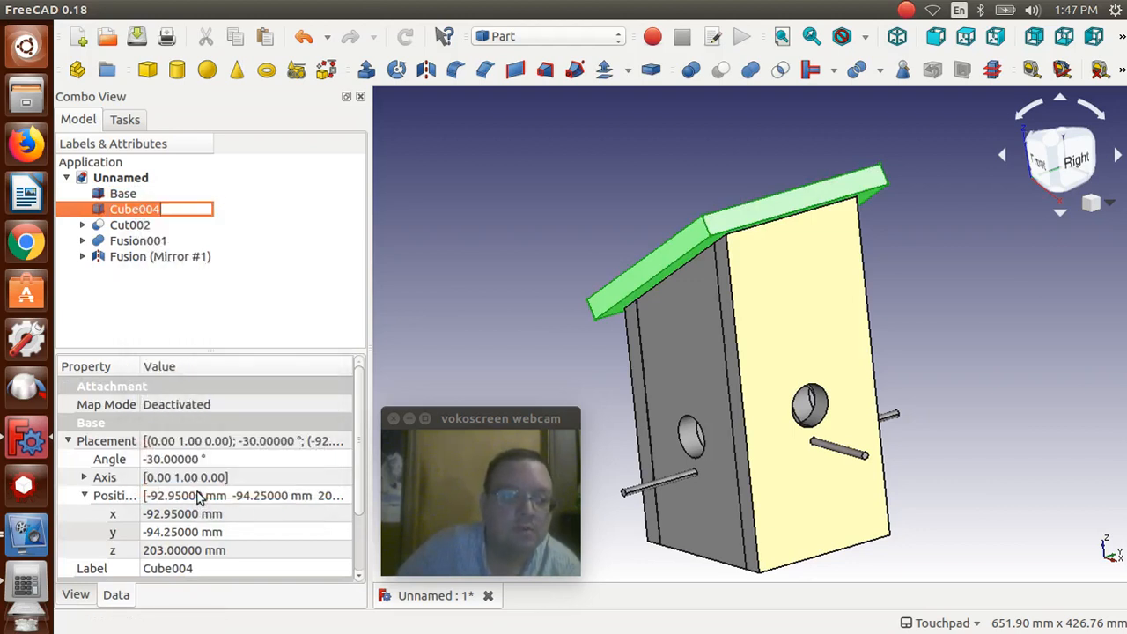
pyautogui.write('Roo')
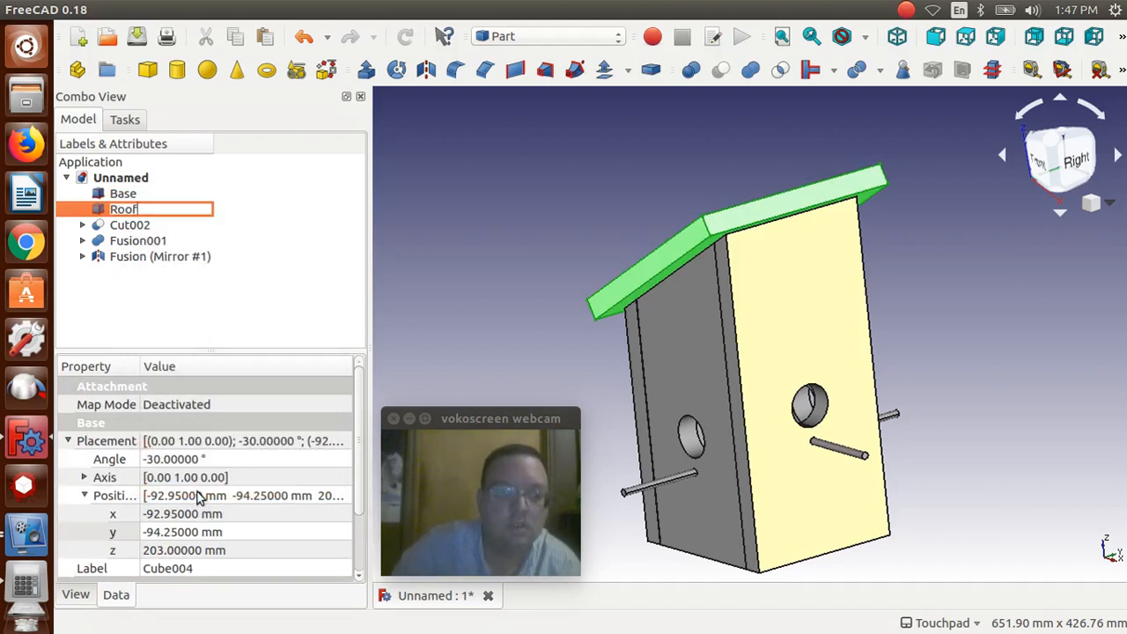
pyautogui.write('f')
pyautogui.press('Return')
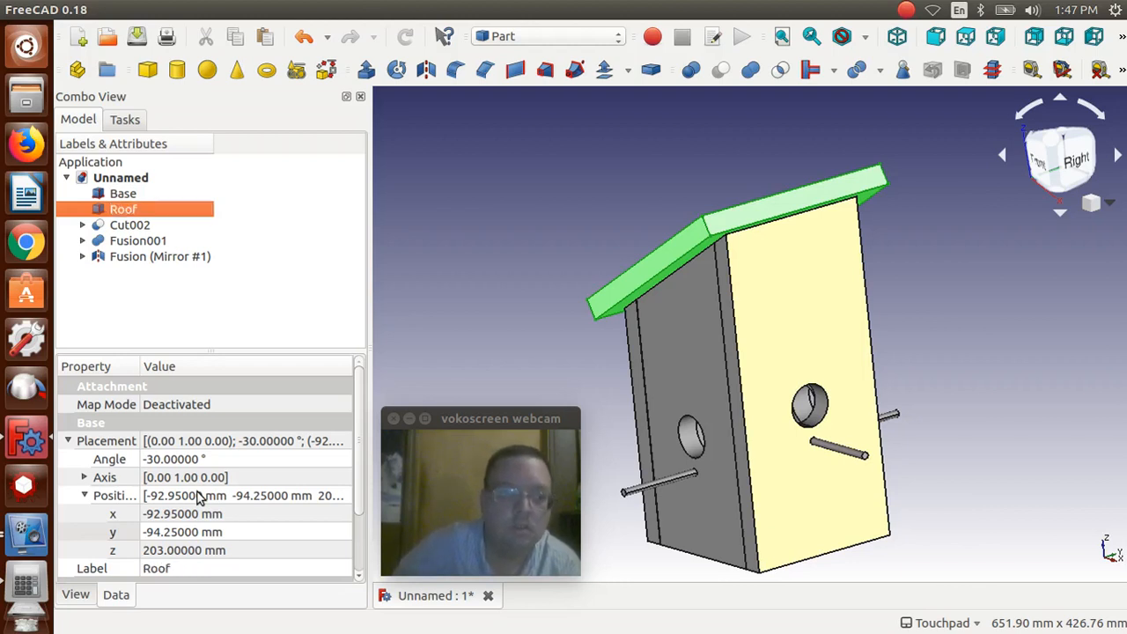
# Step: Rename the rear panel, Cut002, as Back
pyautogui.doubleClick(132, 232)
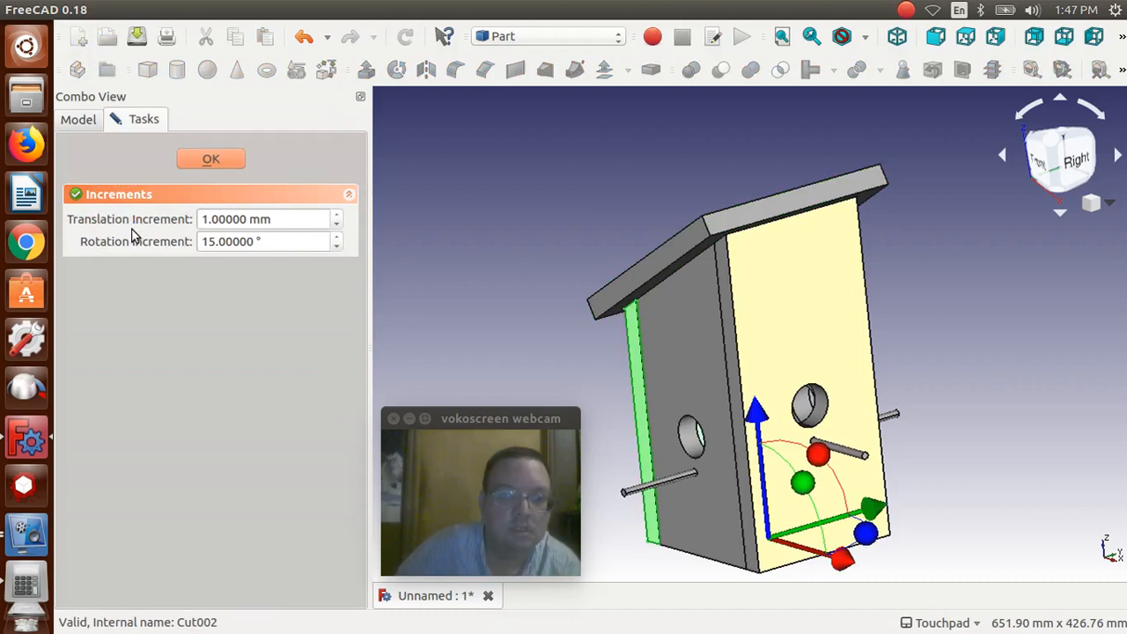
pyautogui.click(211, 156)
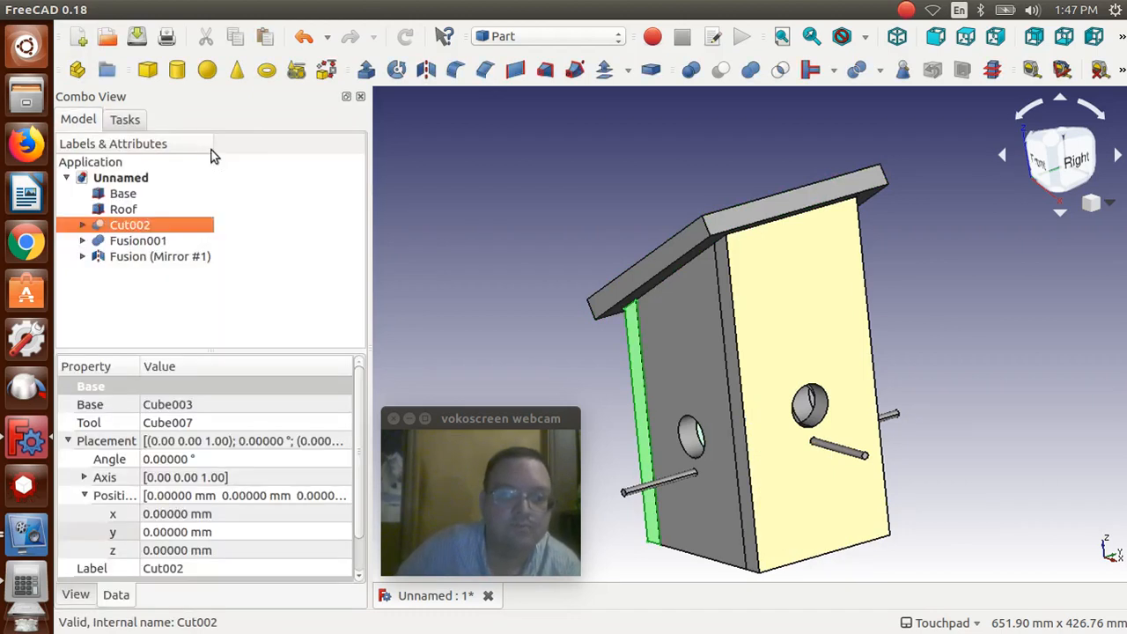
pyautogui.rightClick(137, 226)
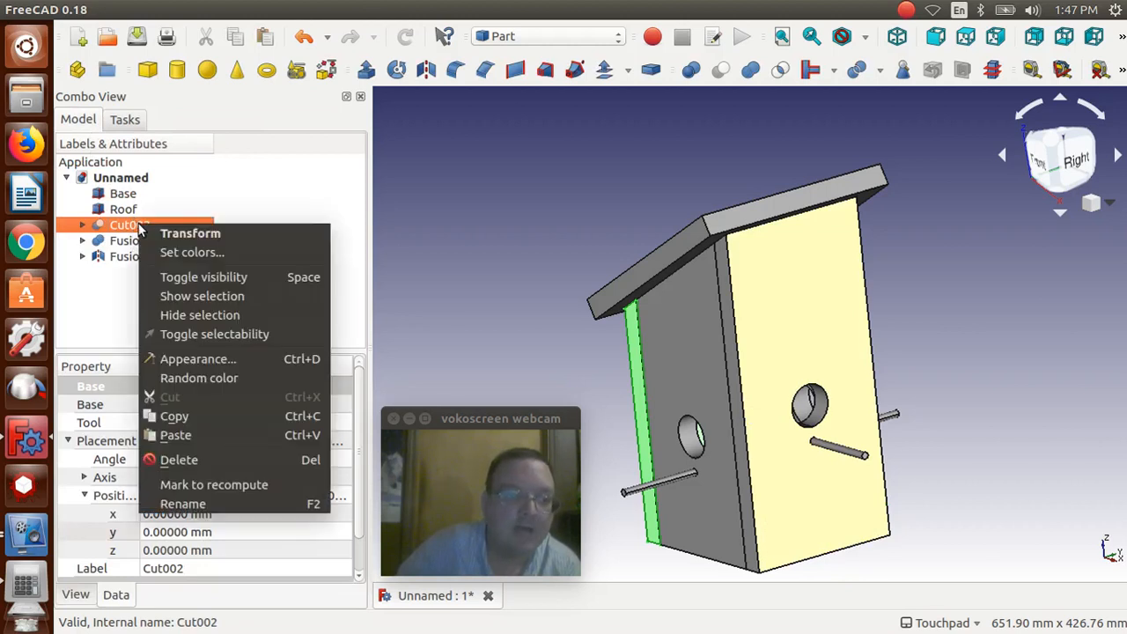
pyautogui.click(192, 506)
pyautogui.write('Back')
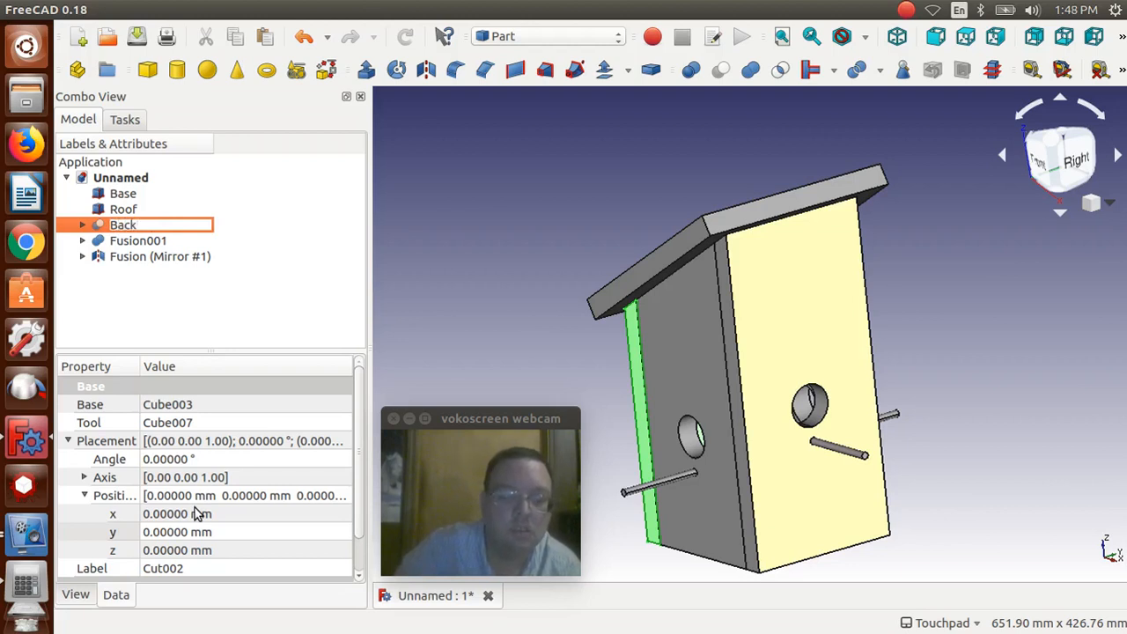
pyautogui.press('Return')
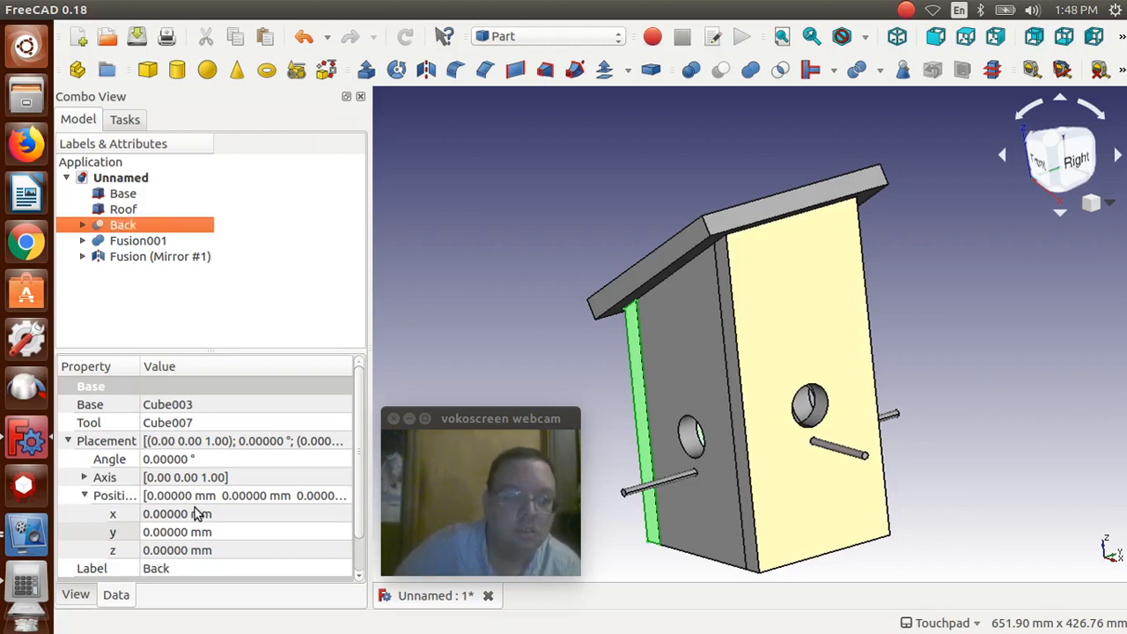
# Step: Rename the fused front panel with its perch peg, Fusion001, as Front
pyautogui.click(123, 247)
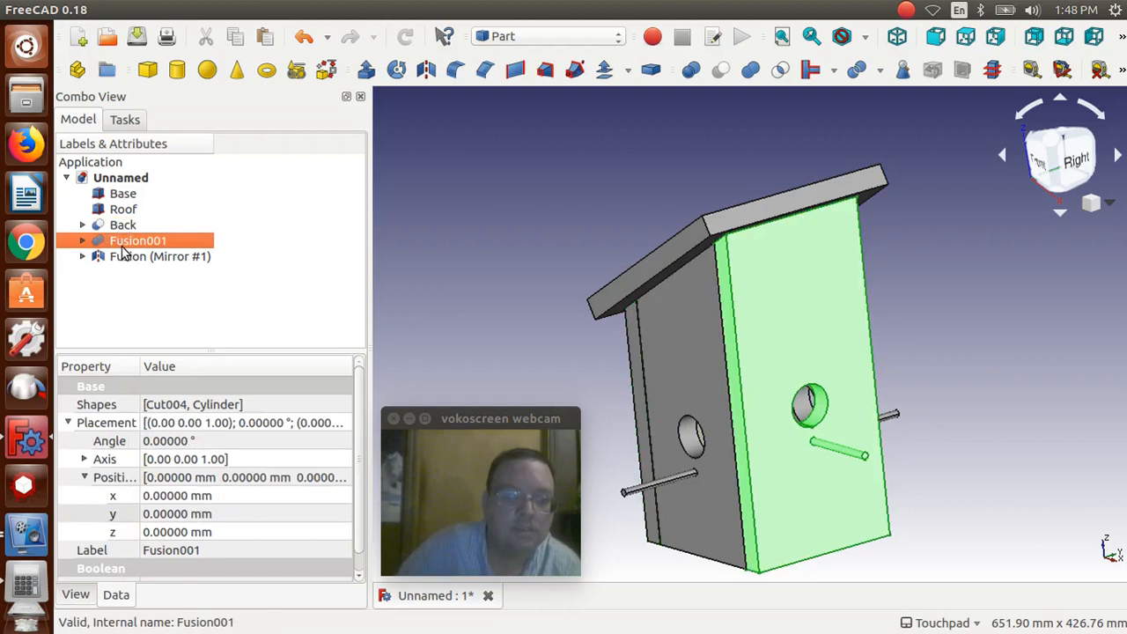
pyautogui.rightClick(123, 253)
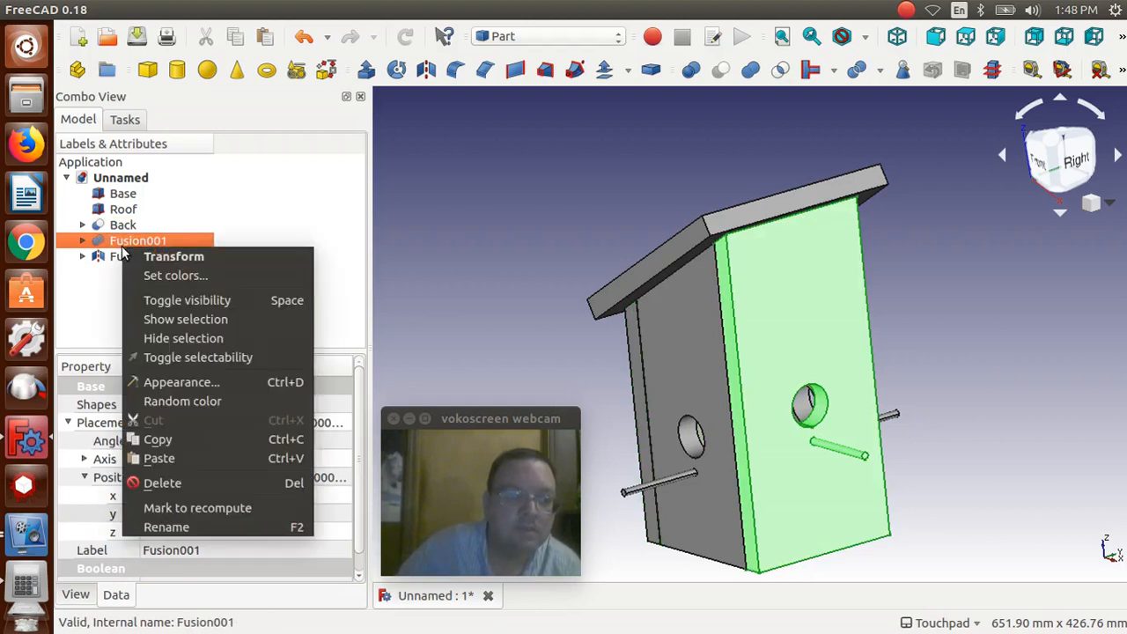
pyautogui.click(176, 528)
pyautogui.write('Front')
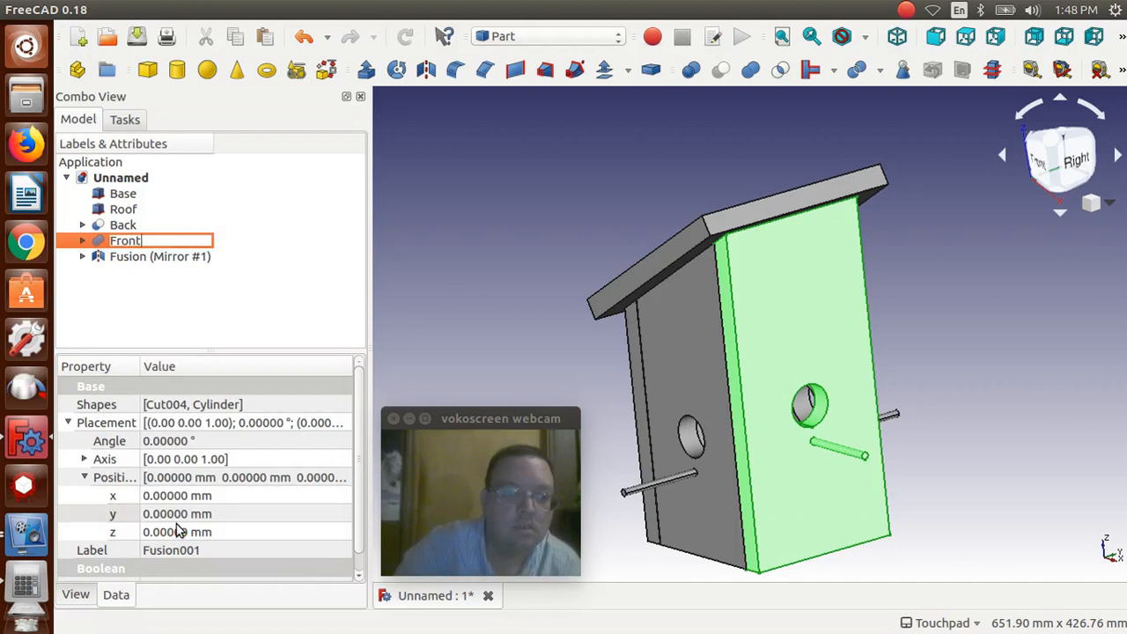
pyautogui.press('Return')
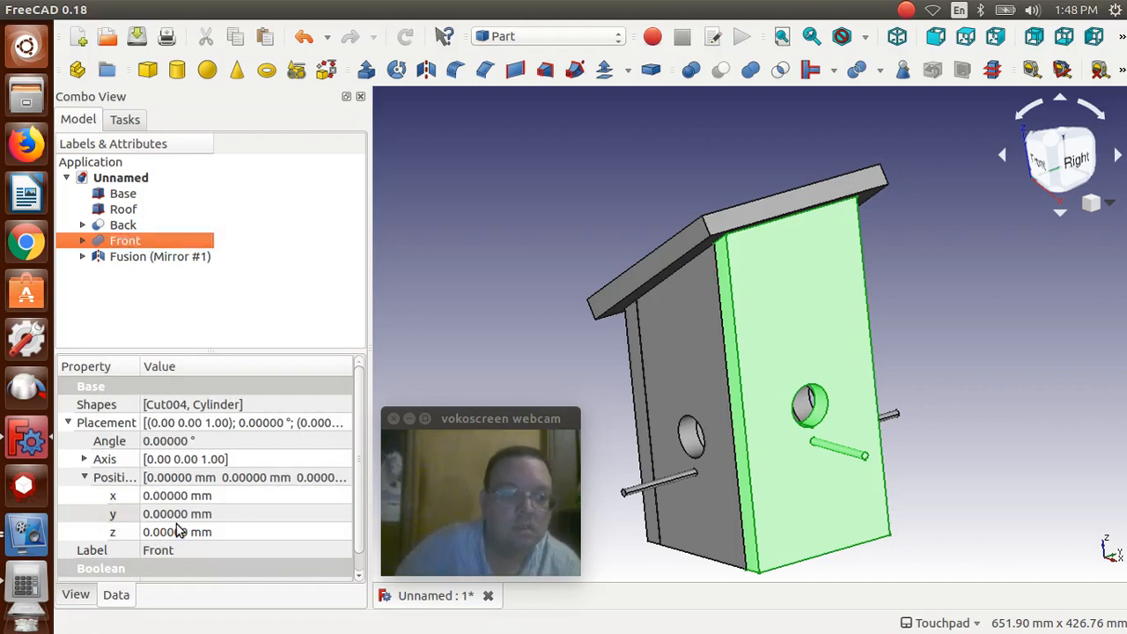
# Step: Rename the fused side panel nested inside the mirror object, Fusion, as Left
pyautogui.click(81, 257)
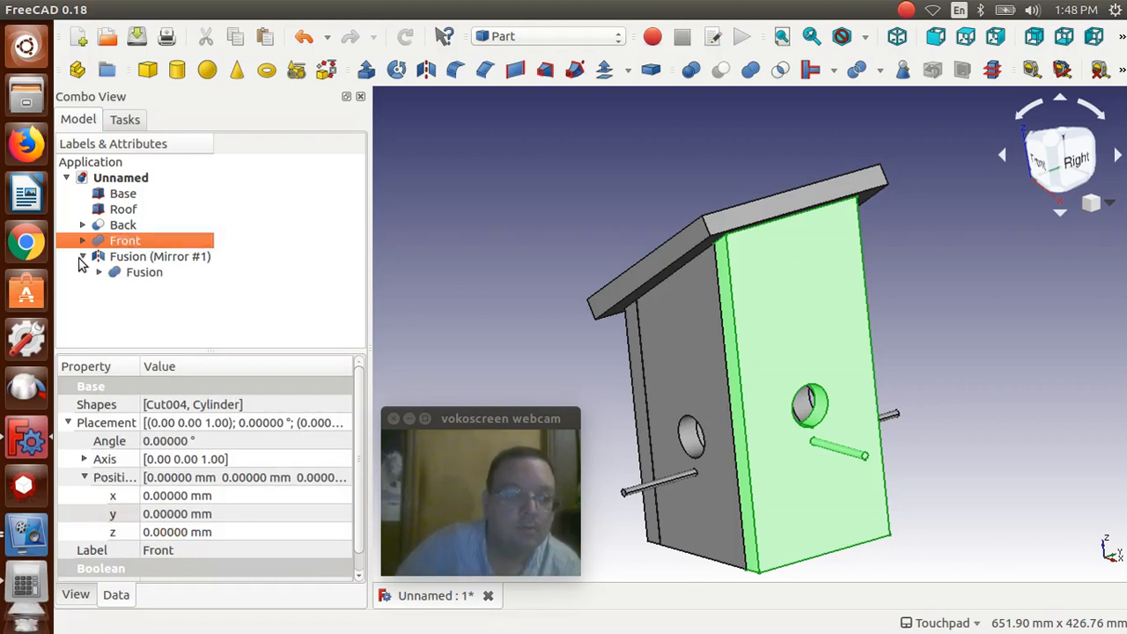
pyautogui.click(113, 274)
pyautogui.rightClick(114, 275)
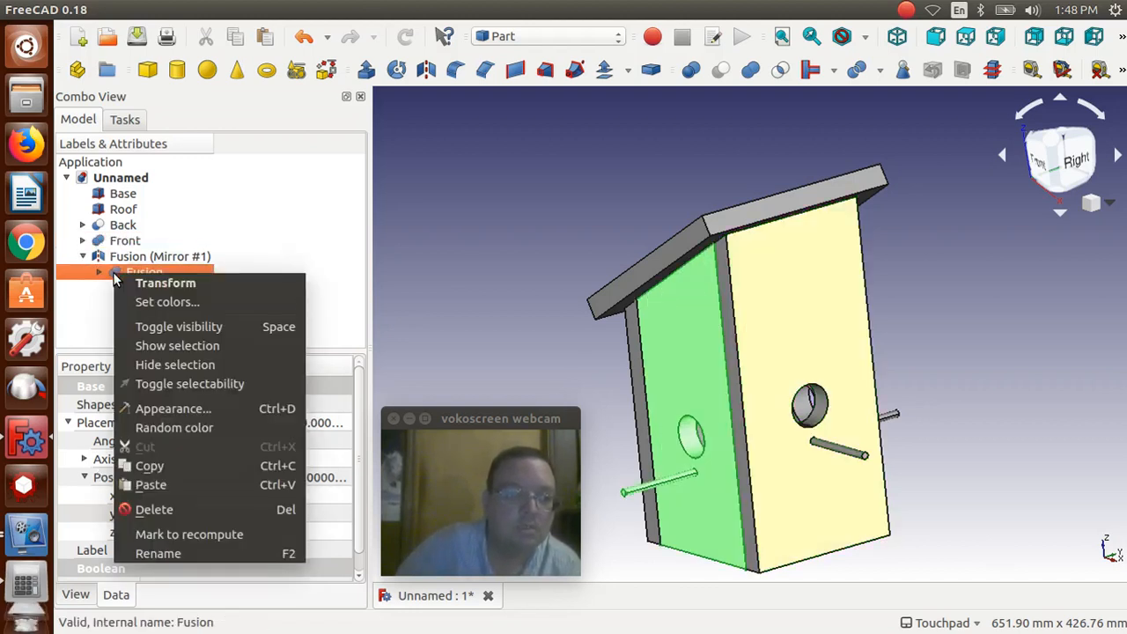
pyautogui.click(185, 553)
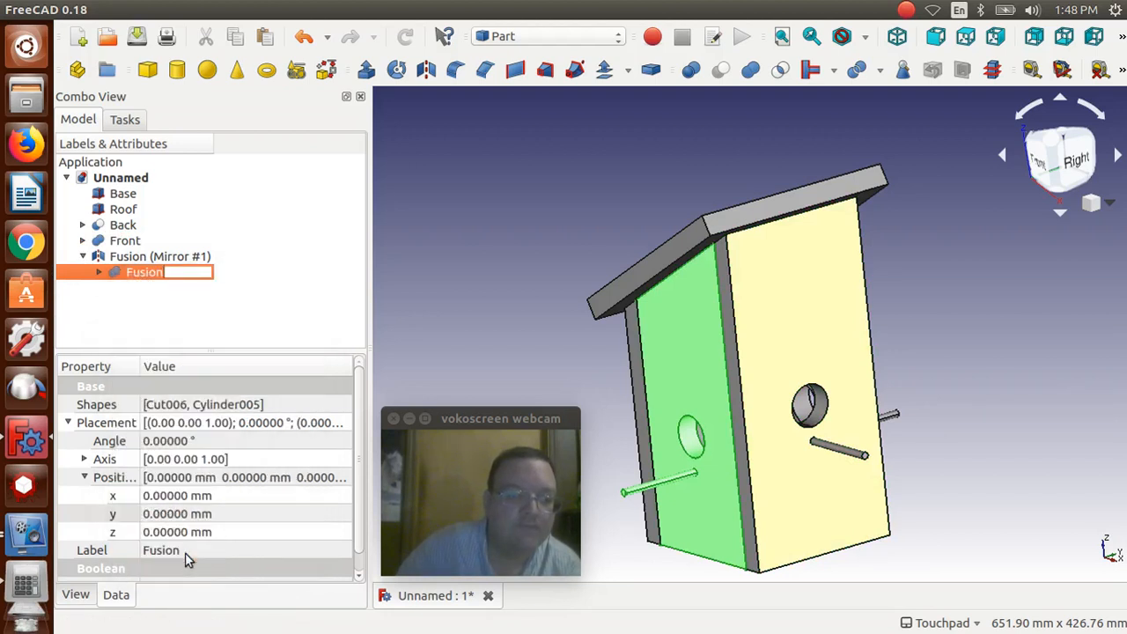
pyautogui.write('Le')
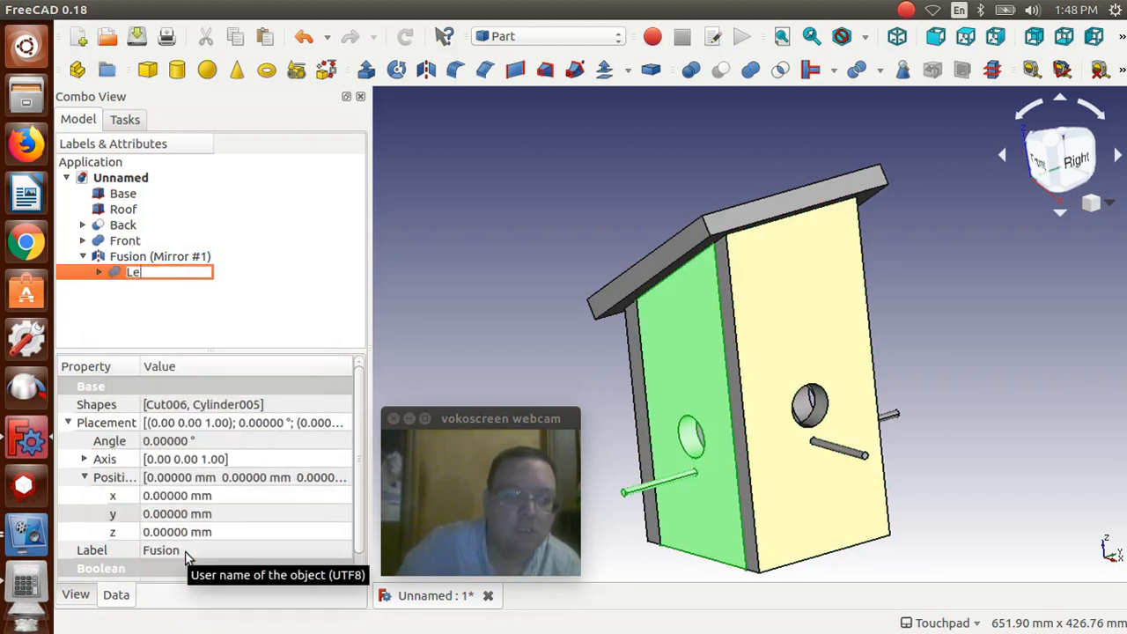
pyautogui.write('ft')
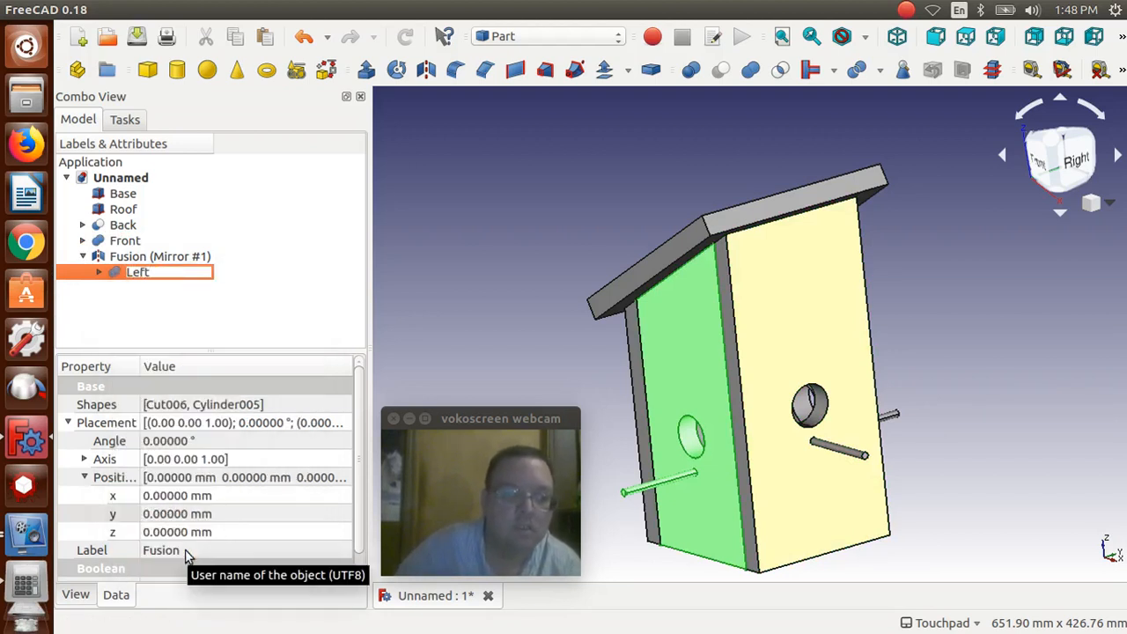
# Step: Rename the mirrored side panel, Fusion (Mirror #1), as Right and clear the selection
pyautogui.click(119, 260)
pyautogui.rightClick(120, 260)
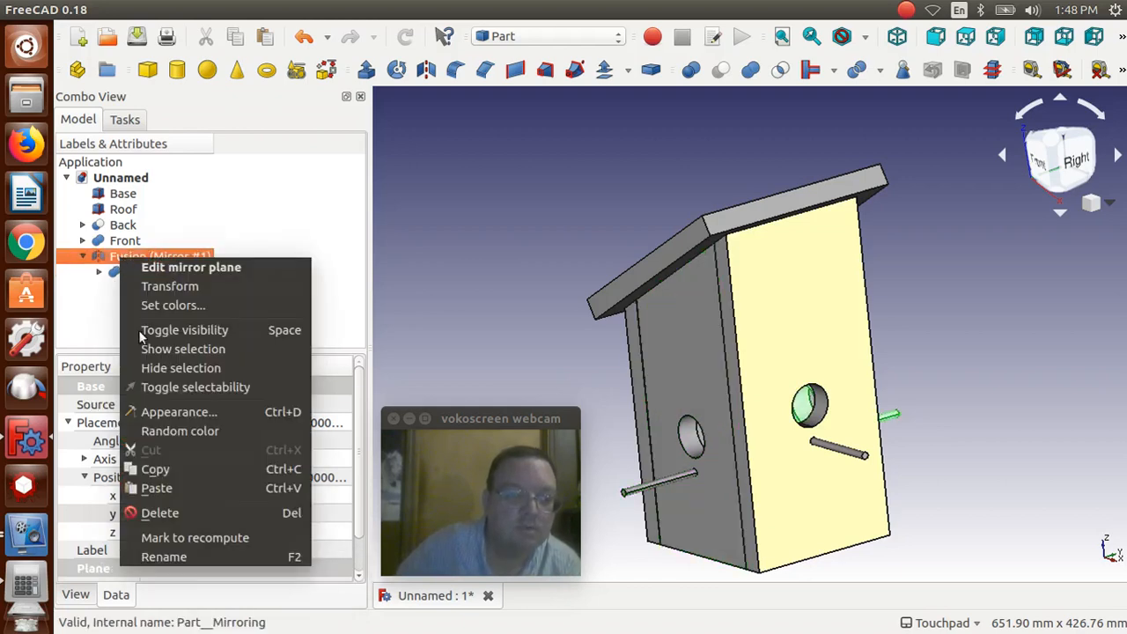
pyautogui.click(168, 555)
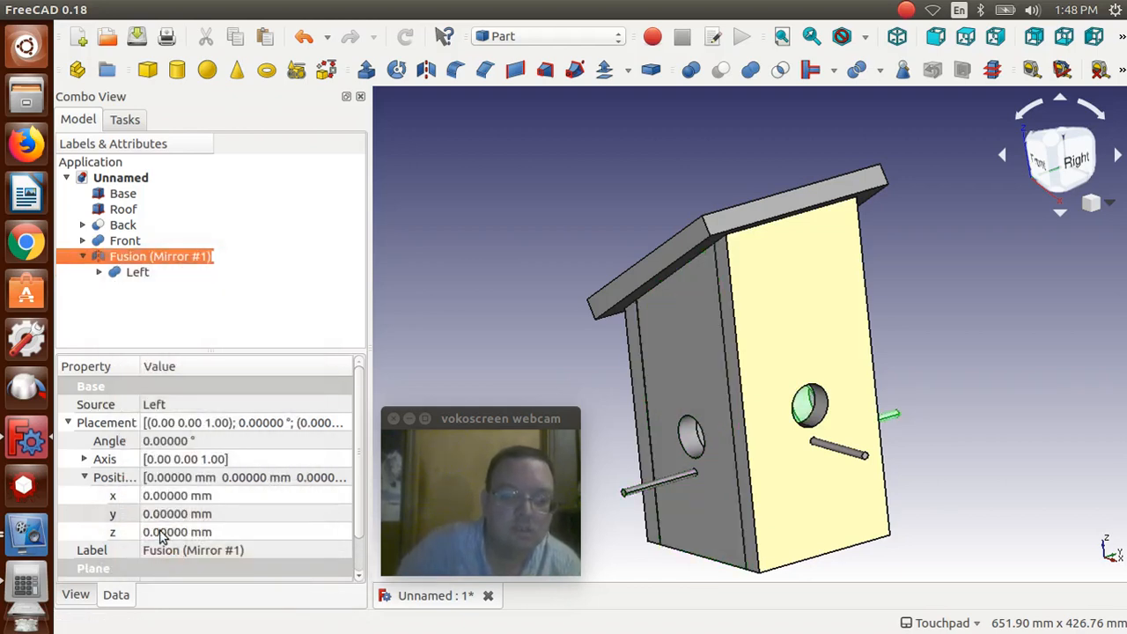
pyautogui.write('Rigth')
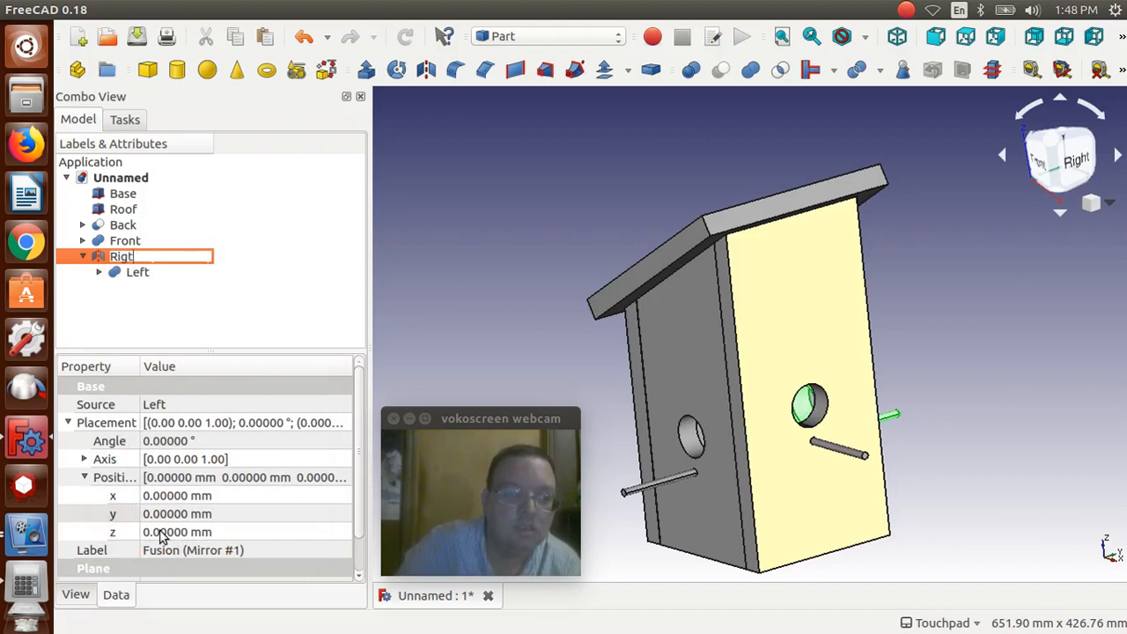
pyautogui.press('BackSpace')
pyautogui.write('ht')
pyautogui.press('Return')
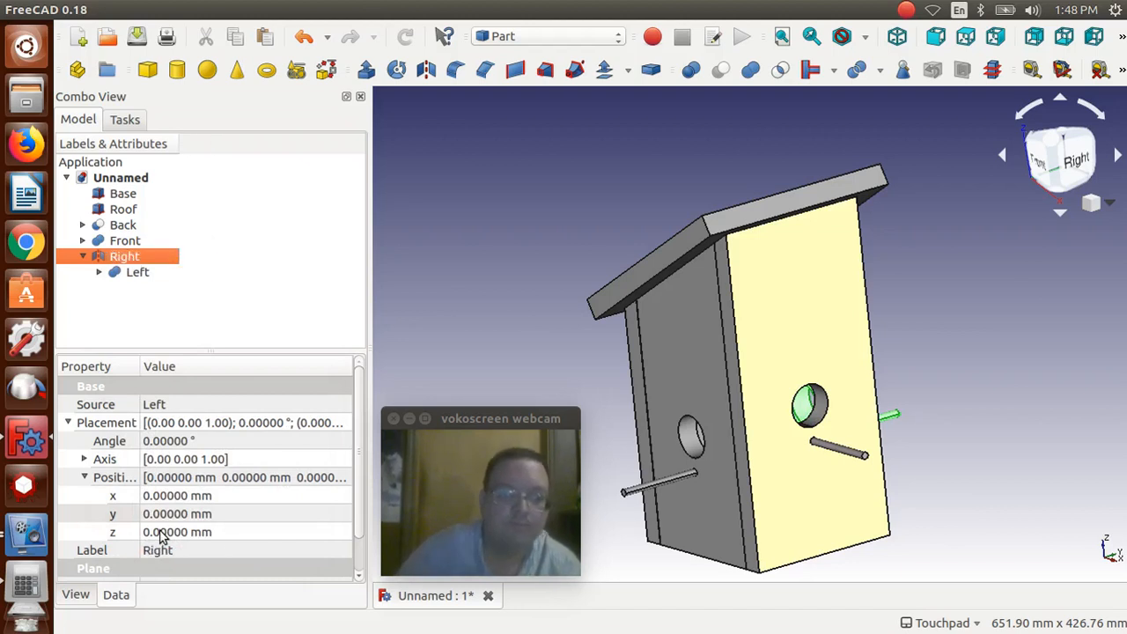
pyautogui.click(228, 326)
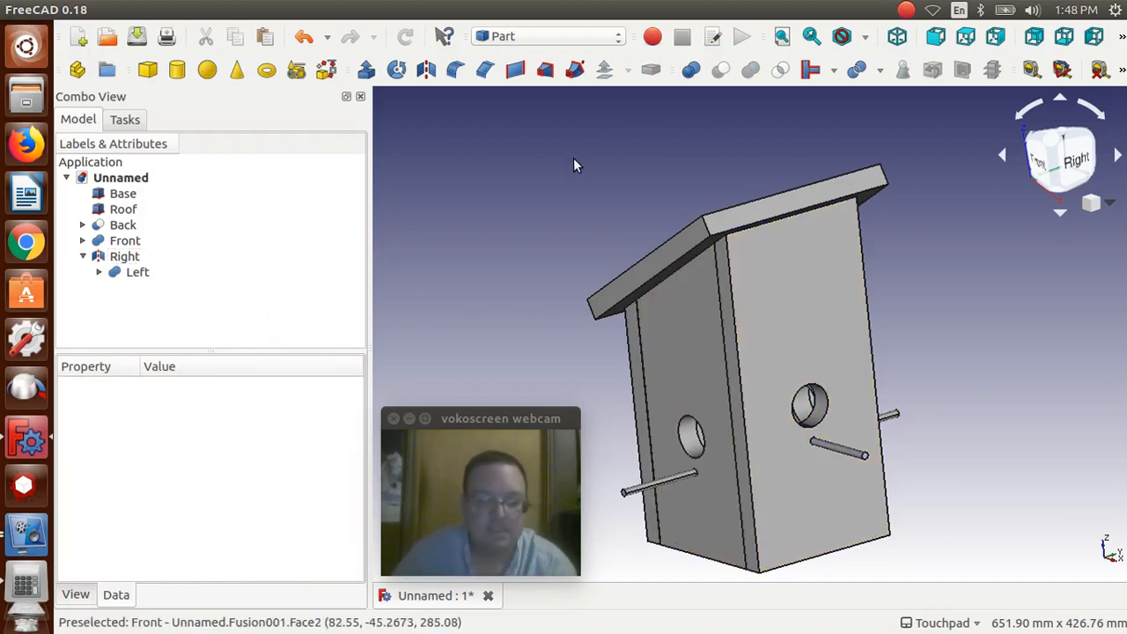
# Step: Save the document as Birdhouse in the FreeCAD Videos folder inside Documents
pyautogui.keyDown('alt'); pyautogui.moveTo(596, 150); pyautogui.dragTo(549, 150); pyautogui.keyUp('alt')
pyautogui.keyDown('alt'); pyautogui.moveTo(911, 206); pyautogui.dragTo(1039, 286); pyautogui.keyUp('alt')
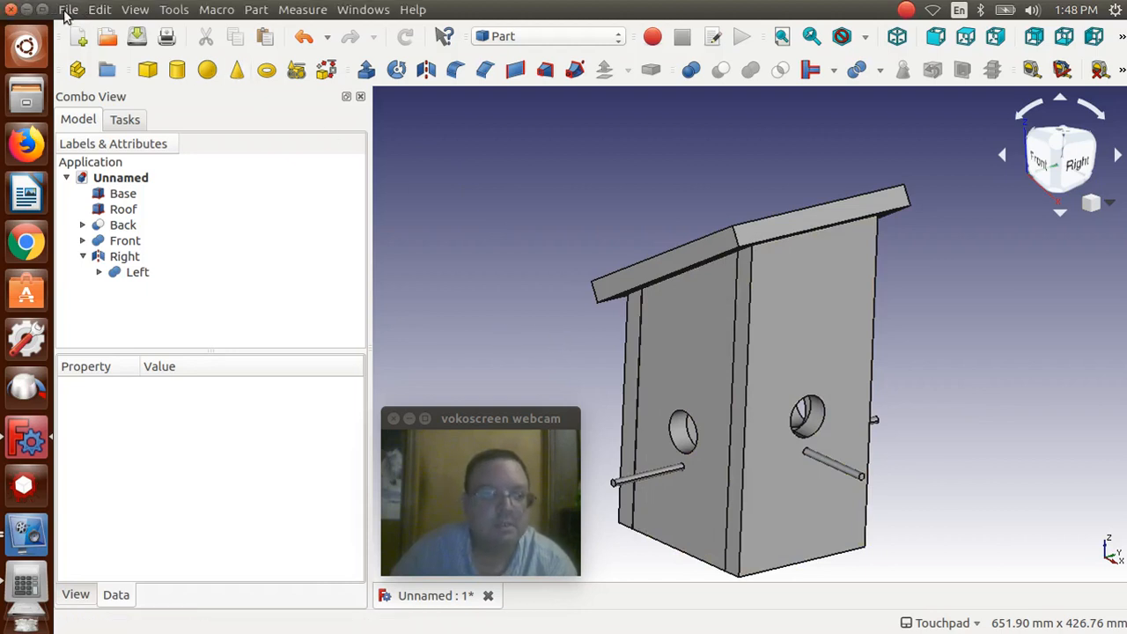
pyautogui.click(67, 10)
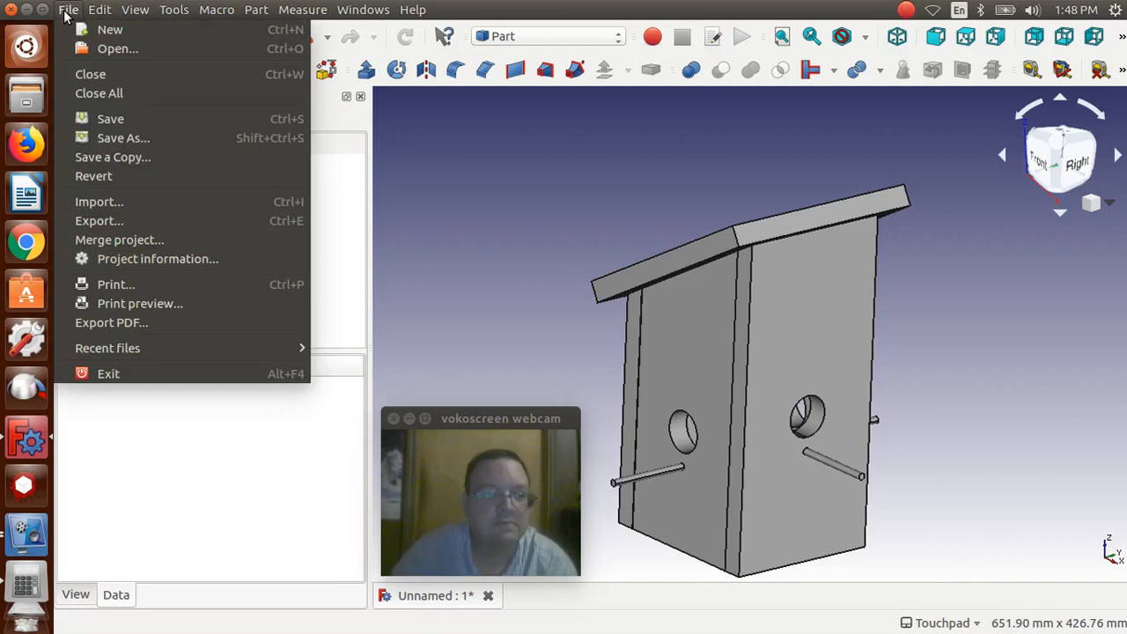
pyautogui.click(99, 120)
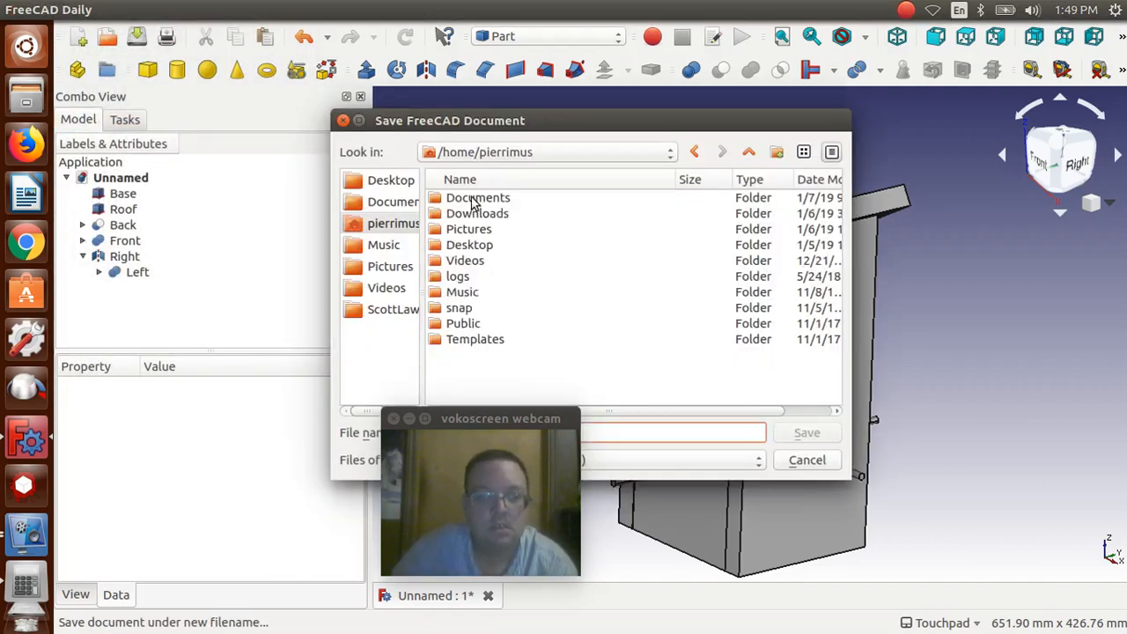
pyautogui.doubleClick(473, 200)
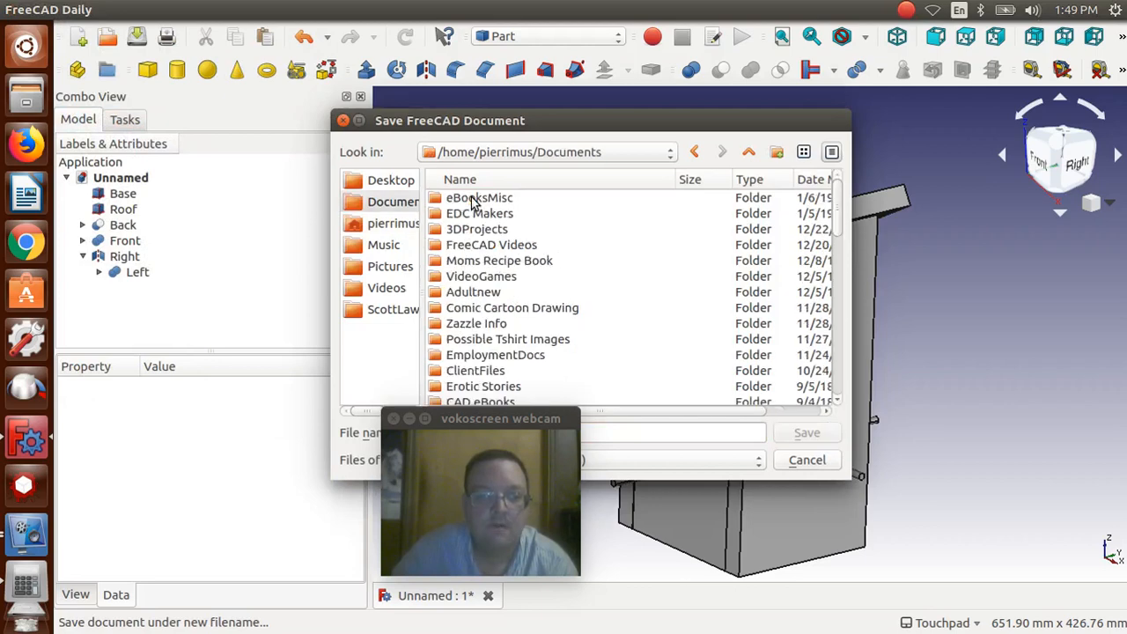
pyautogui.doubleClick(492, 247)
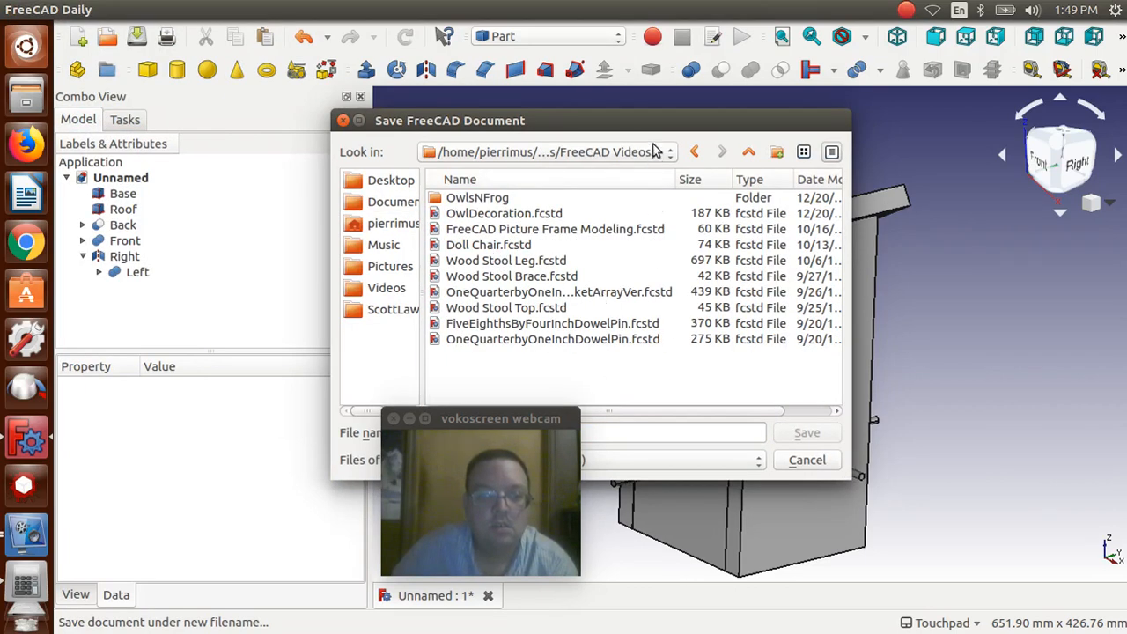
pyautogui.moveTo(655, 123); pyautogui.dragTo(857, 113)
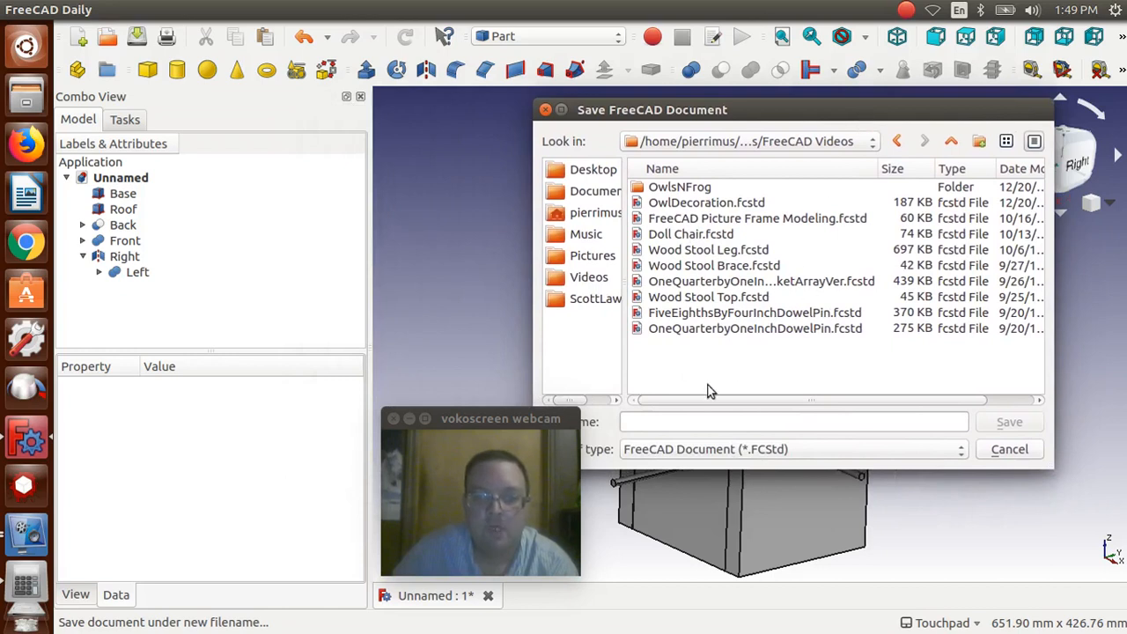
pyautogui.click(694, 419)
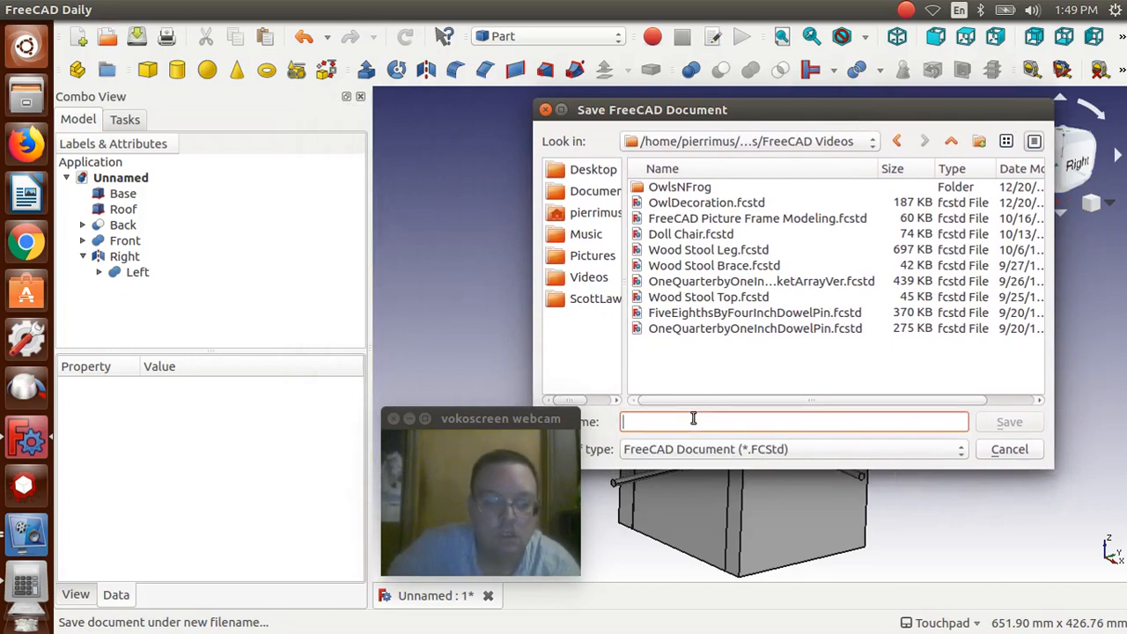
pyautogui.write('Bo')
pyautogui.press('BackSpace')
pyautogui.press('BackSpace')
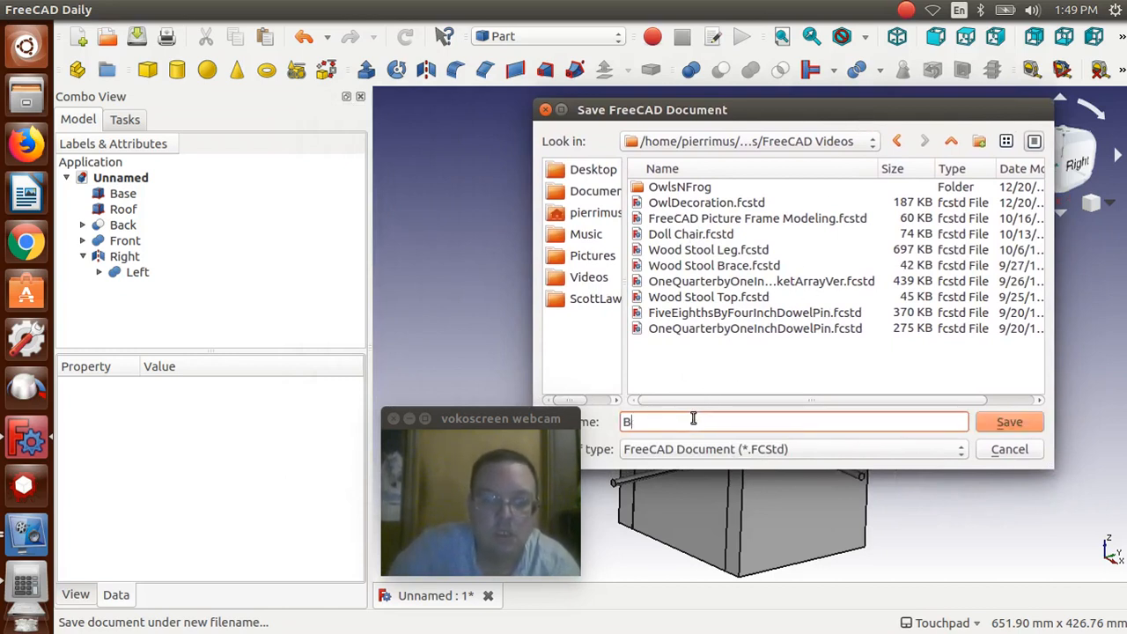
pyautogui.write('irdhouse')
pyautogui.press('Return')
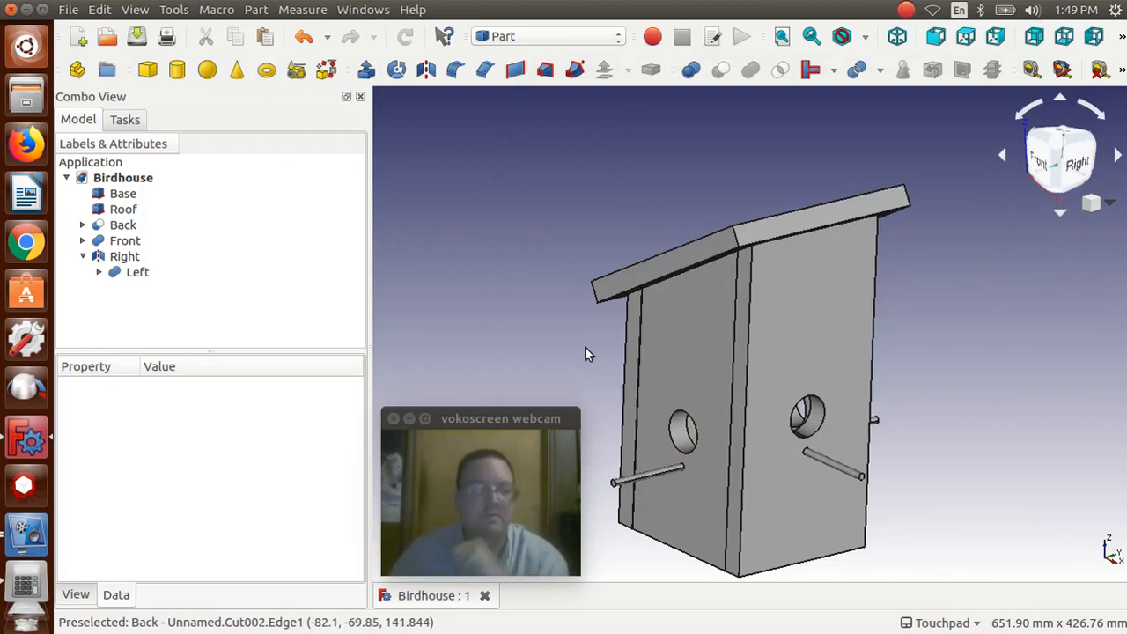
# Step: Set the Base part's z position to -19.05 mm
pyautogui.click(128, 194)
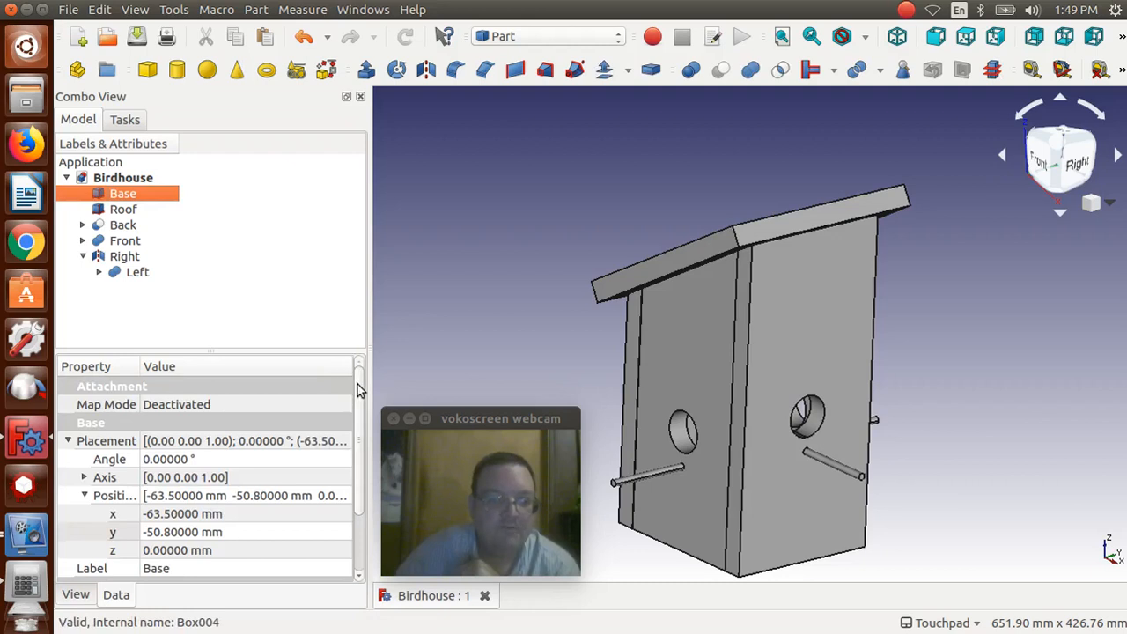
pyautogui.moveTo(359, 384); pyautogui.dragTo(364, 443)
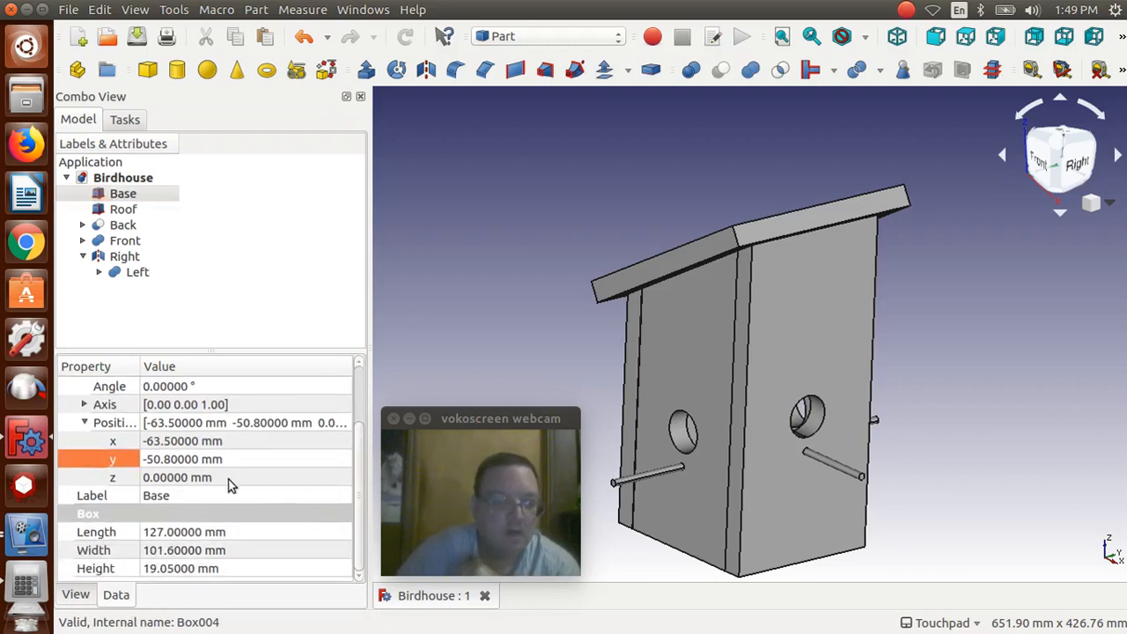
pyautogui.click(229, 481)
pyautogui.moveTo(212, 481); pyautogui.dragTo(112, 481)
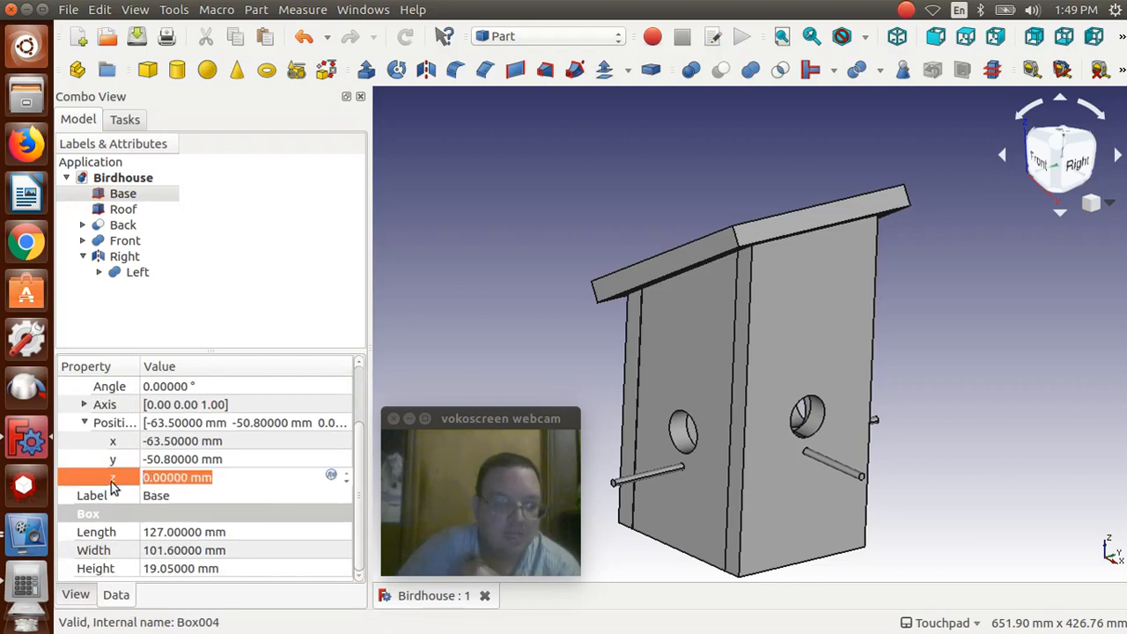
pyautogui.write('-')
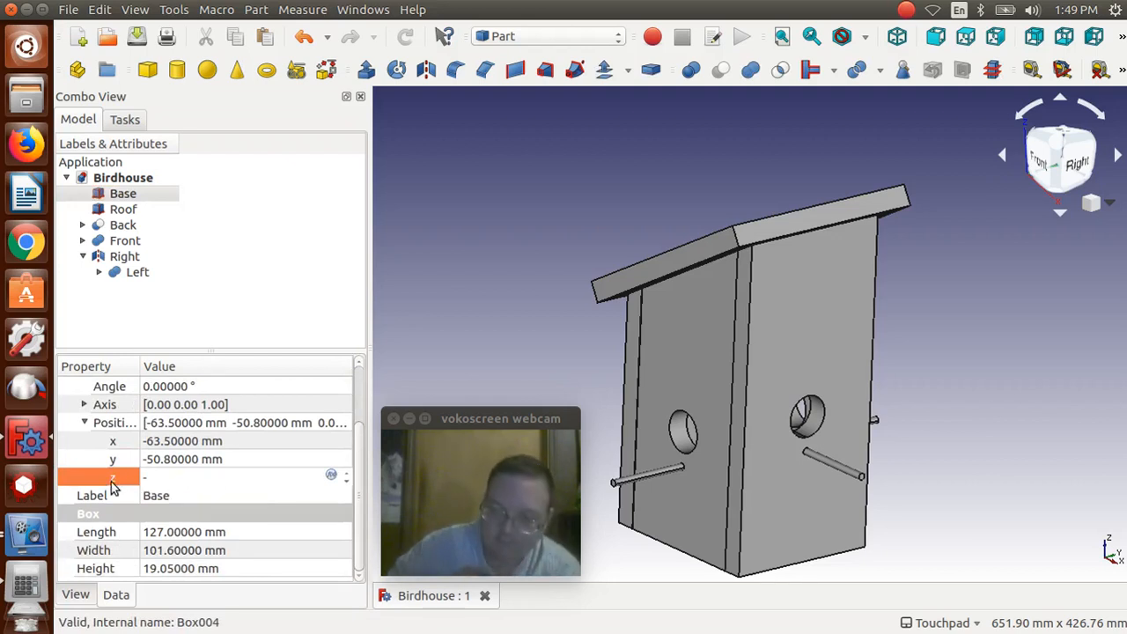
pyautogui.write('19.05')
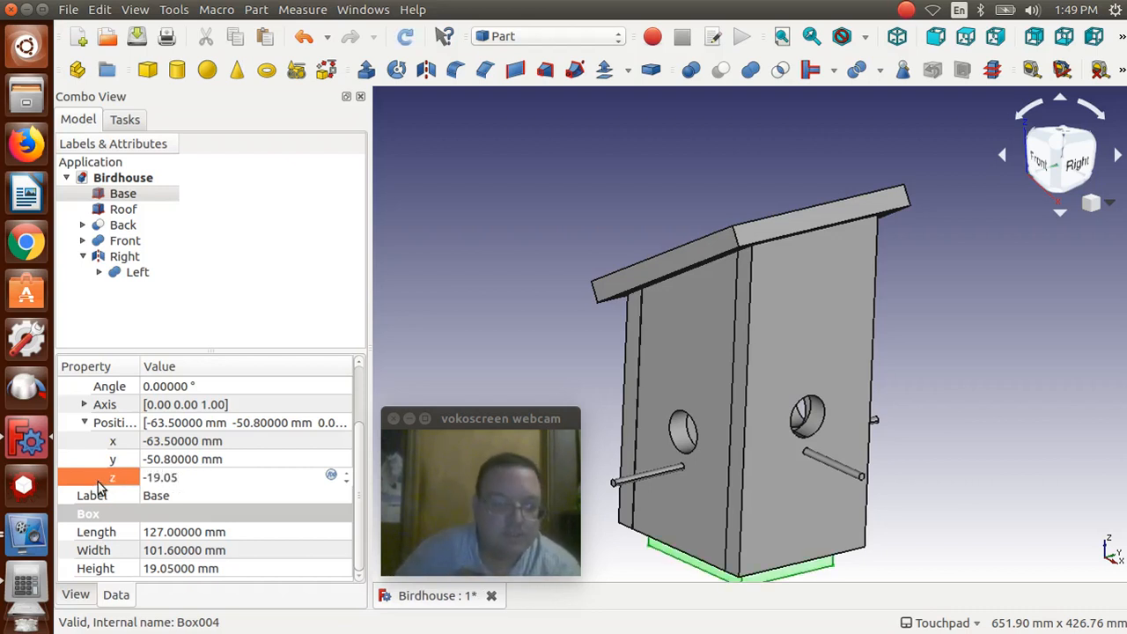
pyautogui.press('Return')
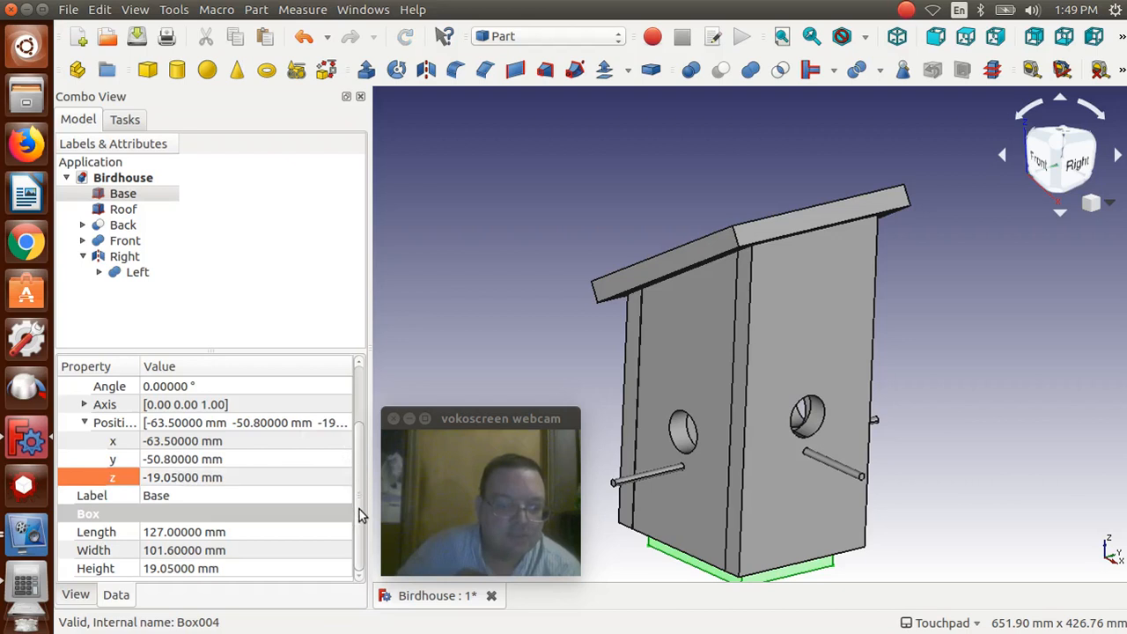
# Step: Set the Base box's length to 266.7 mm and its width to 241.3 mm
pyautogui.doubleClick(221, 530)
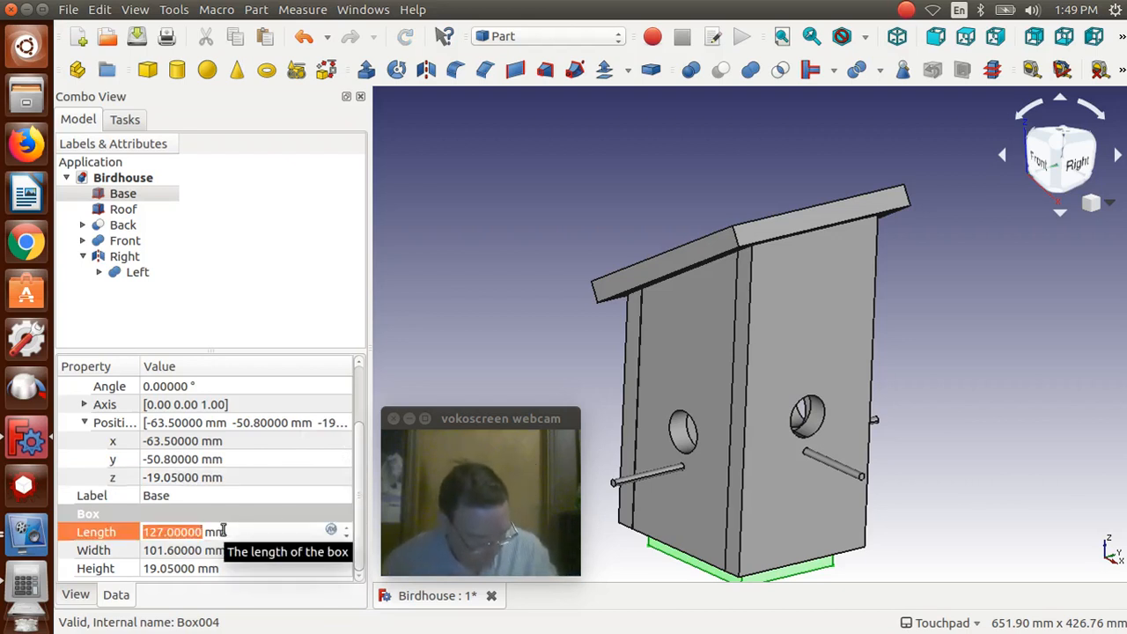
pyautogui.write('266')
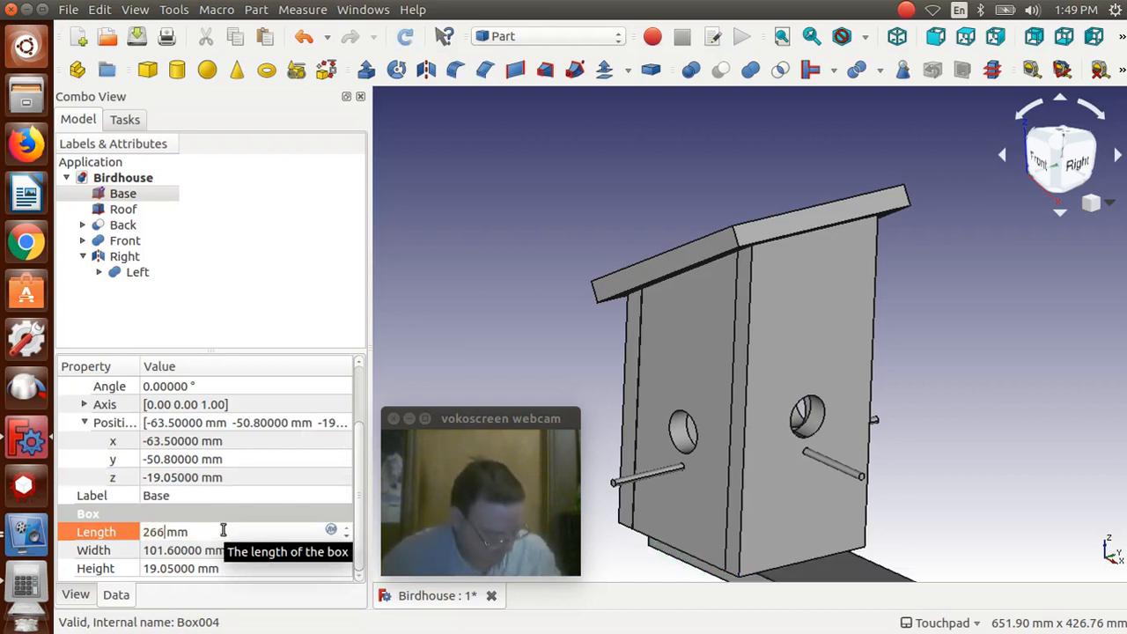
pyautogui.write('.7')
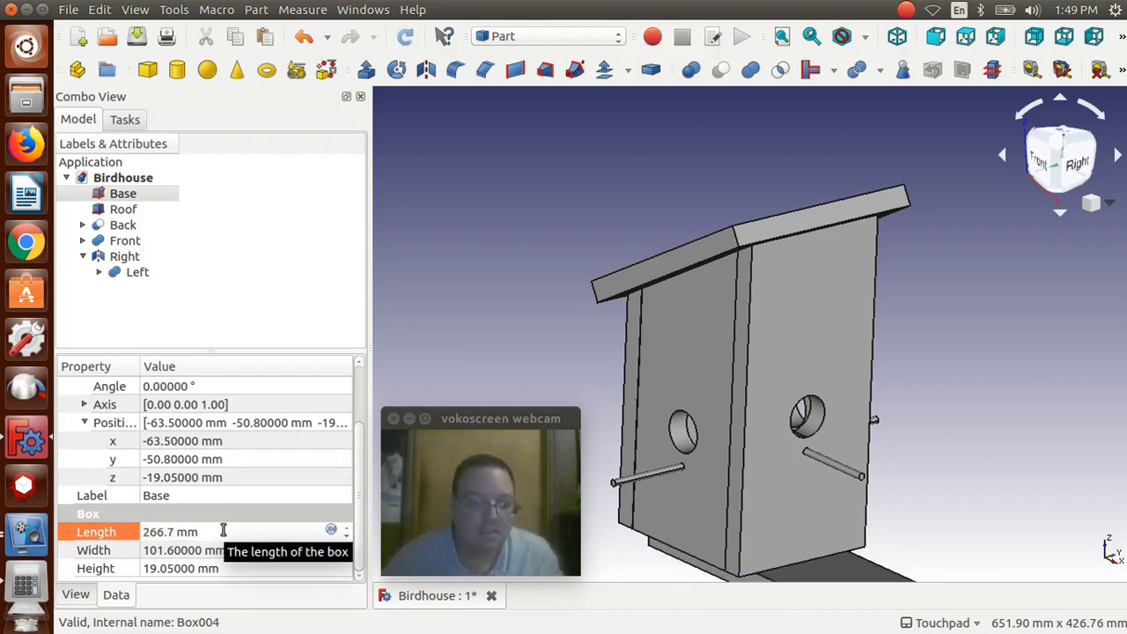
pyautogui.click(208, 550)
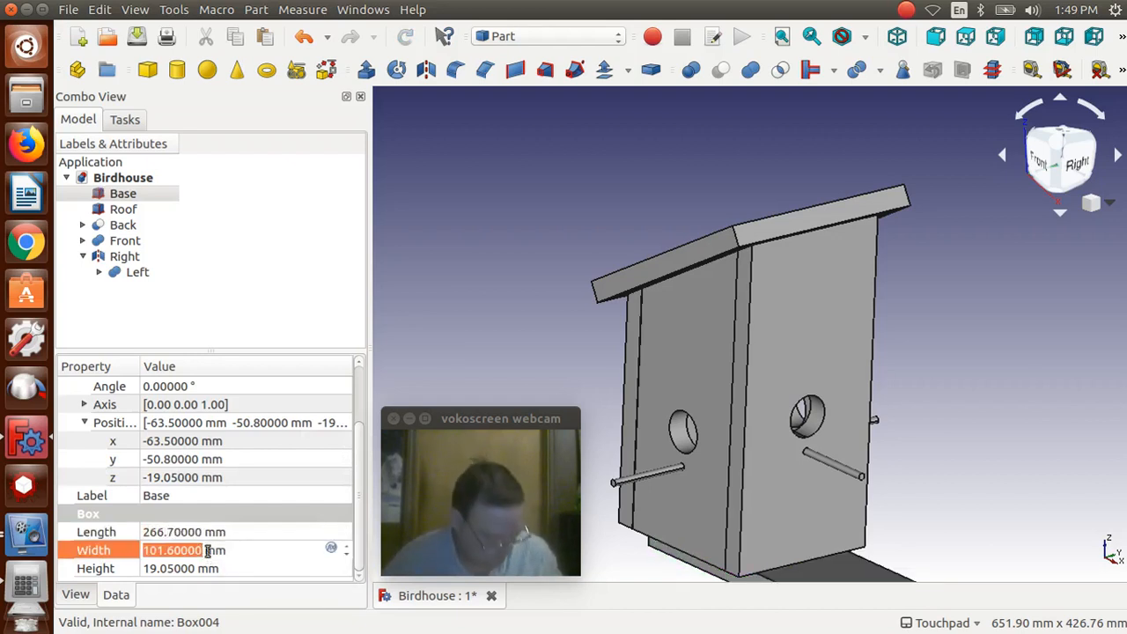
pyautogui.write('241')
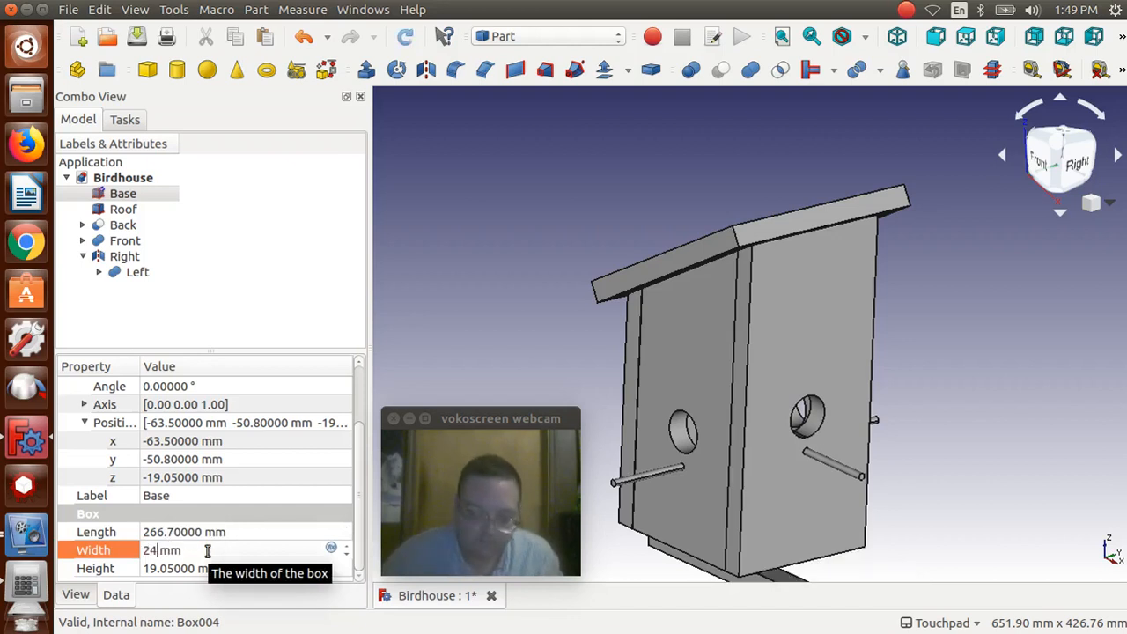
pyautogui.write('.')
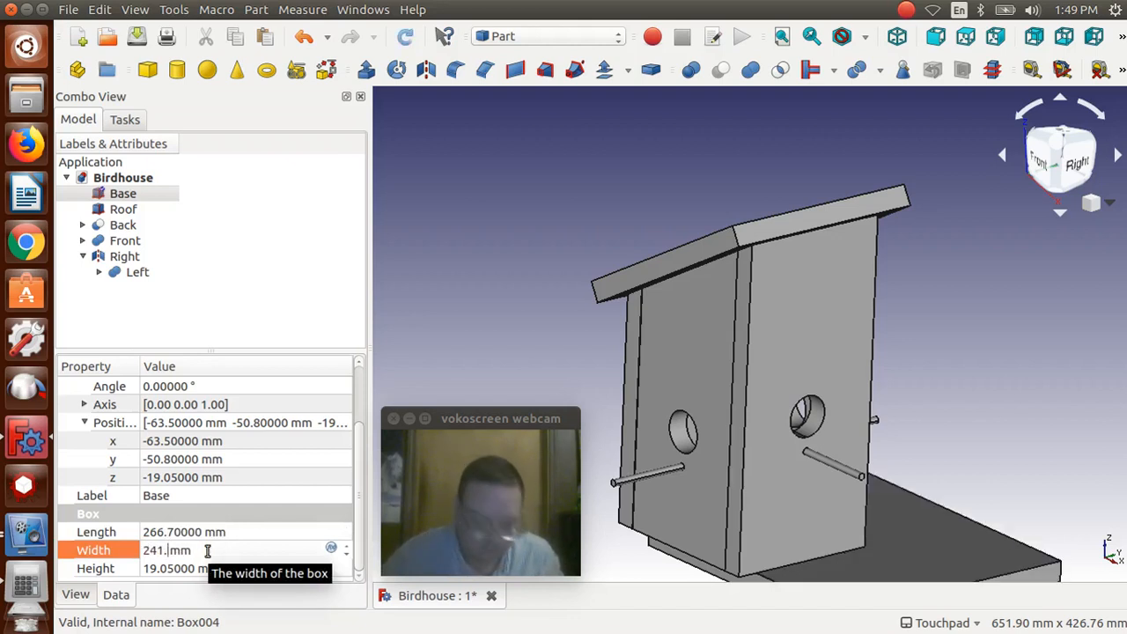
pyautogui.write('3')
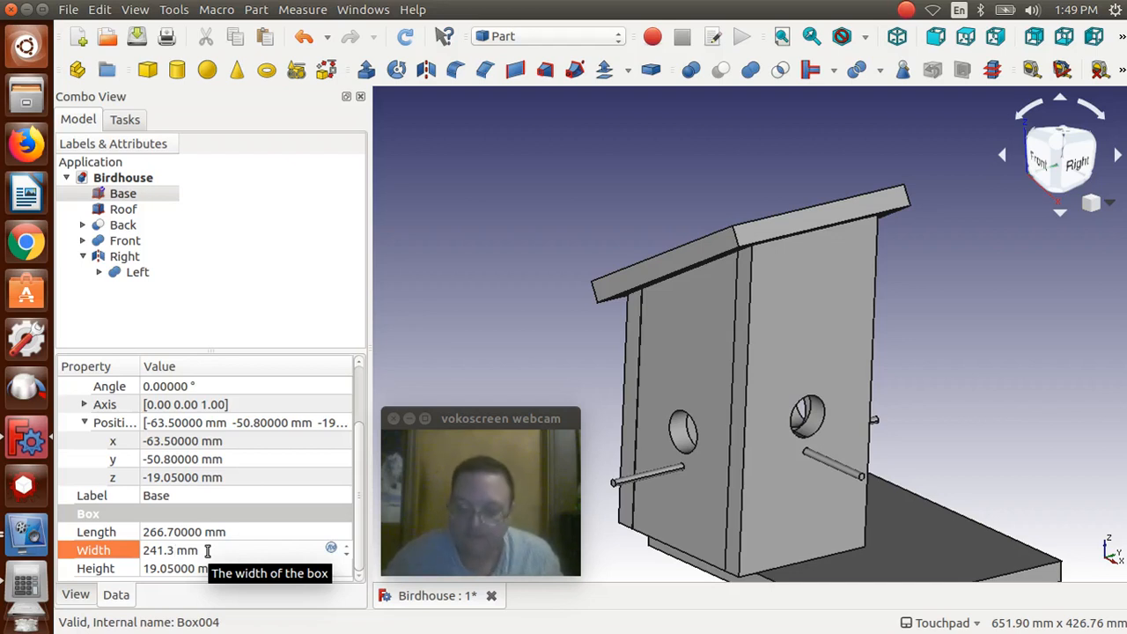
pyautogui.press('Return')
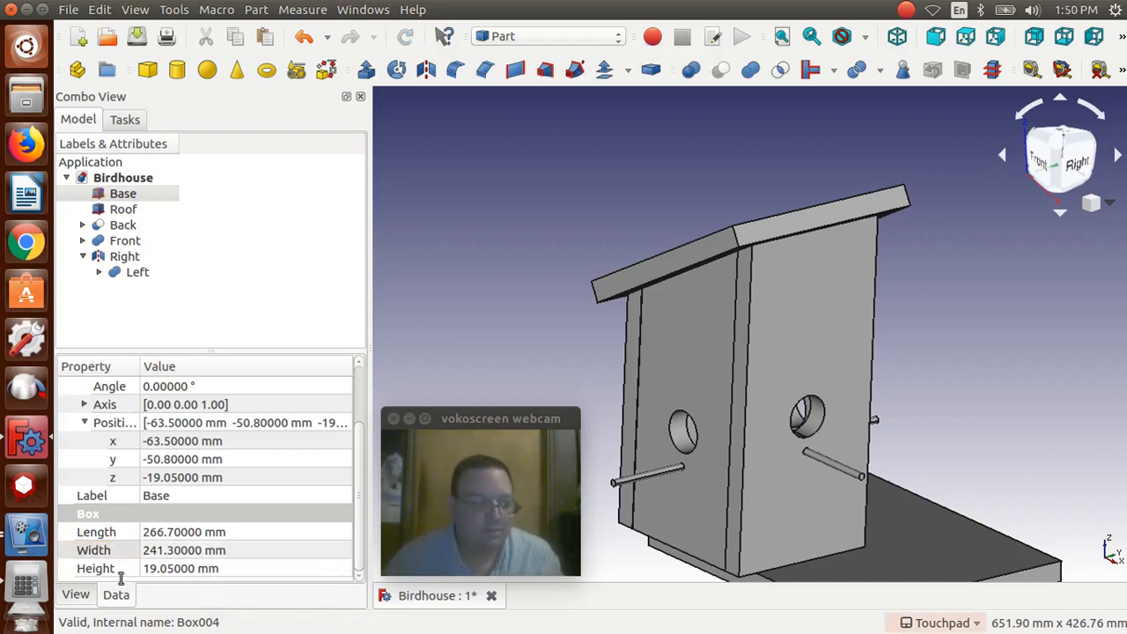
# Step: Switch to the Calculator and divide the base length, 266.7, by 2
pyautogui.click(27, 581)
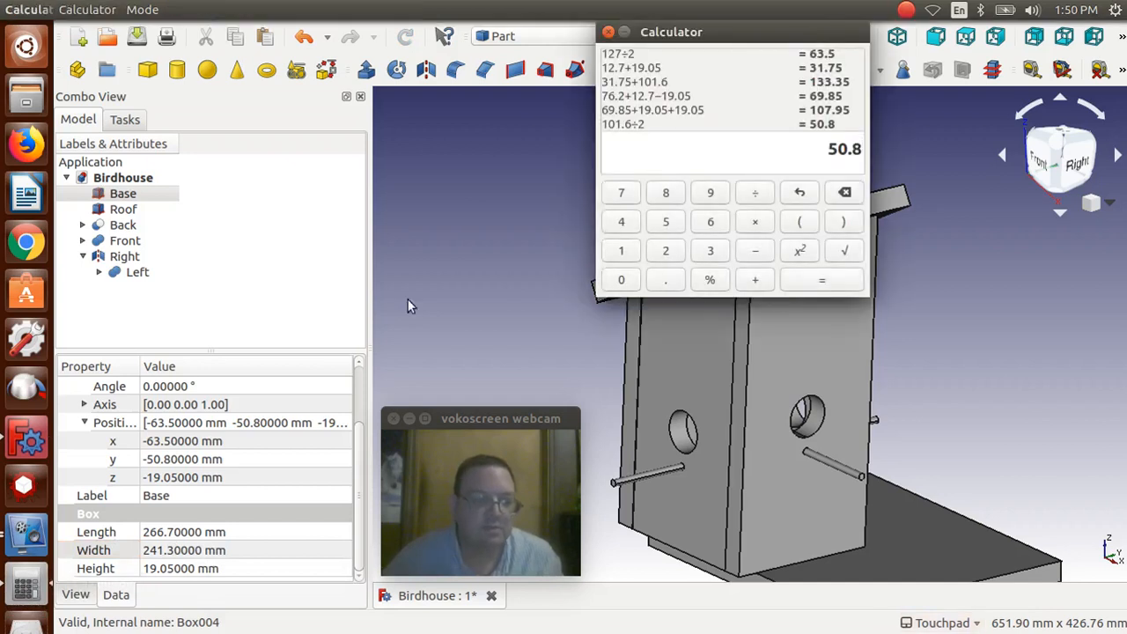
pyautogui.click(847, 192)
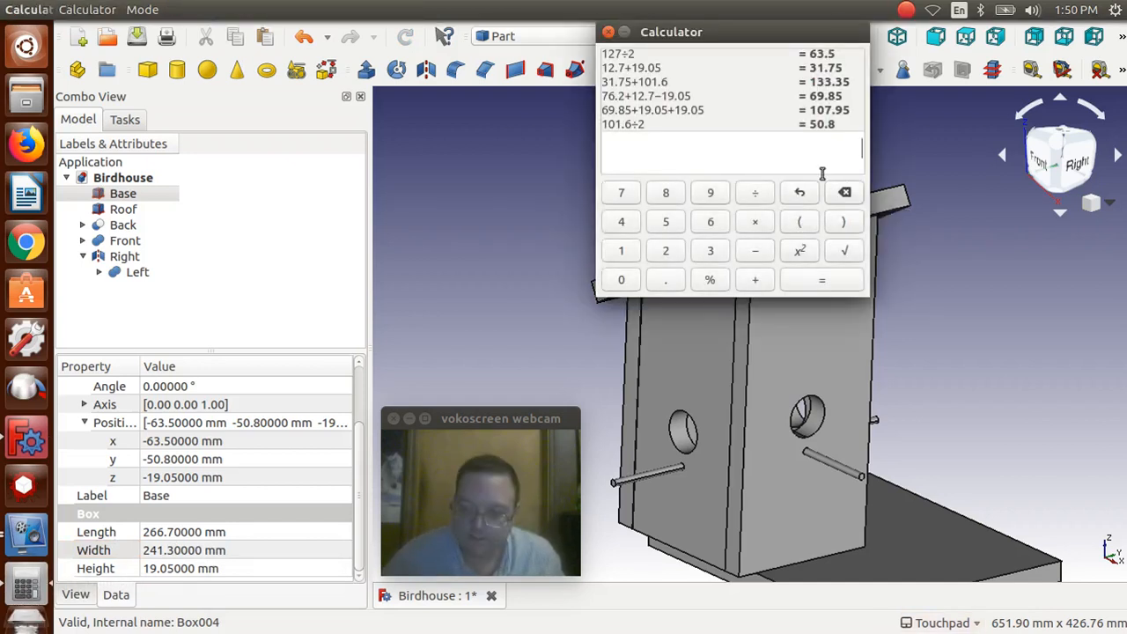
pyautogui.write('266.')
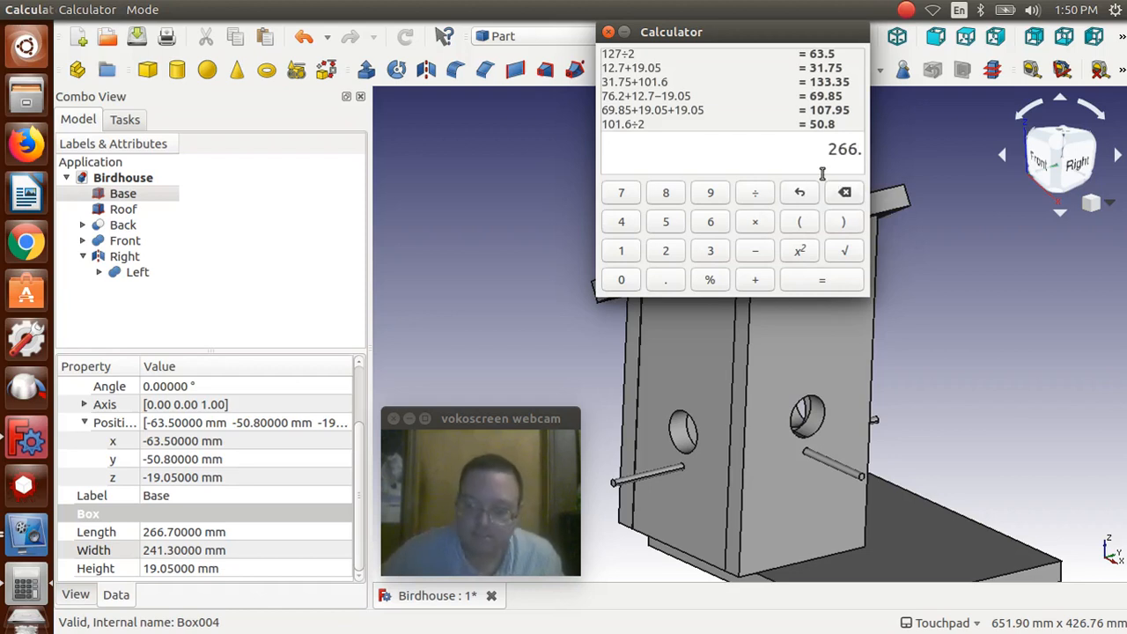
pyautogui.write('7/2')
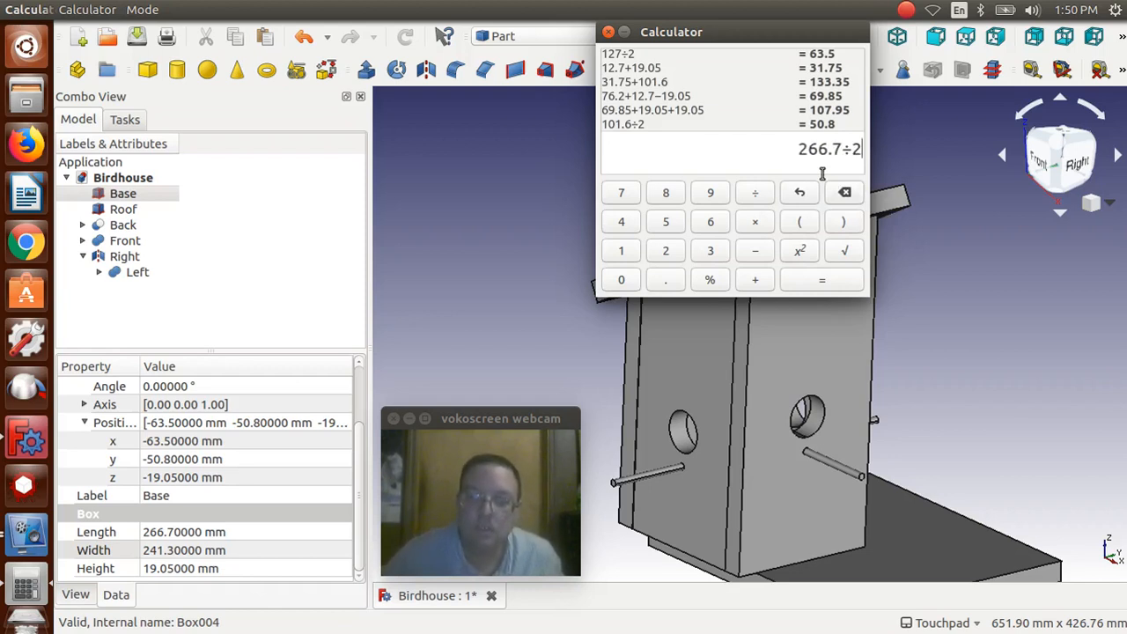
pyautogui.press('Return')
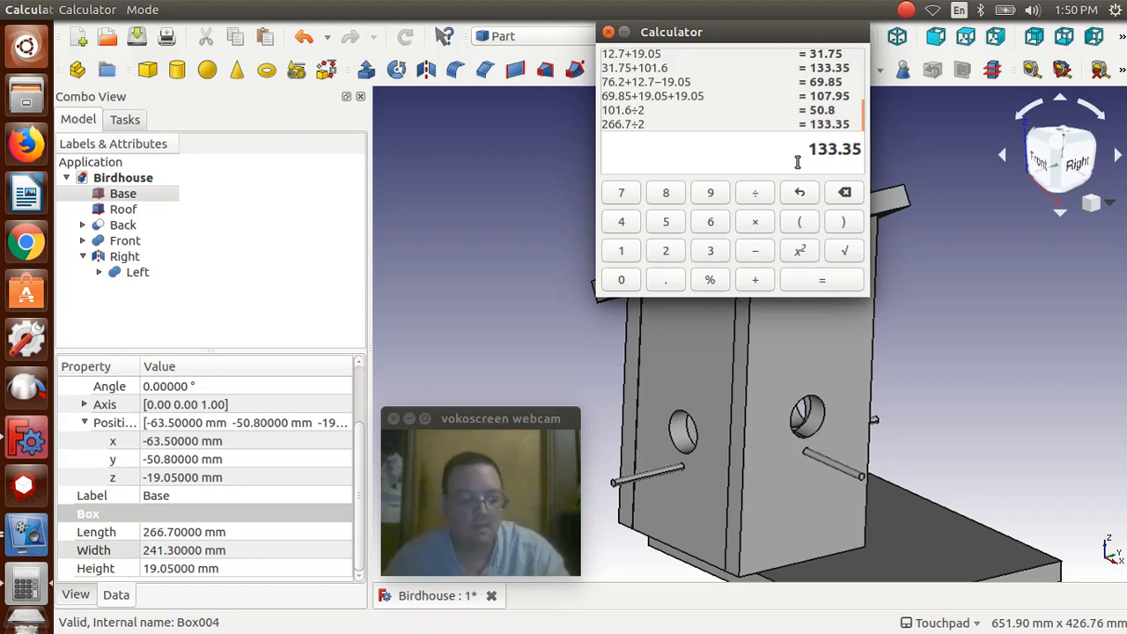
# Step: Return to FreeCAD and set the Base part's x position to -133.35 mm
pyautogui.click(183, 441)
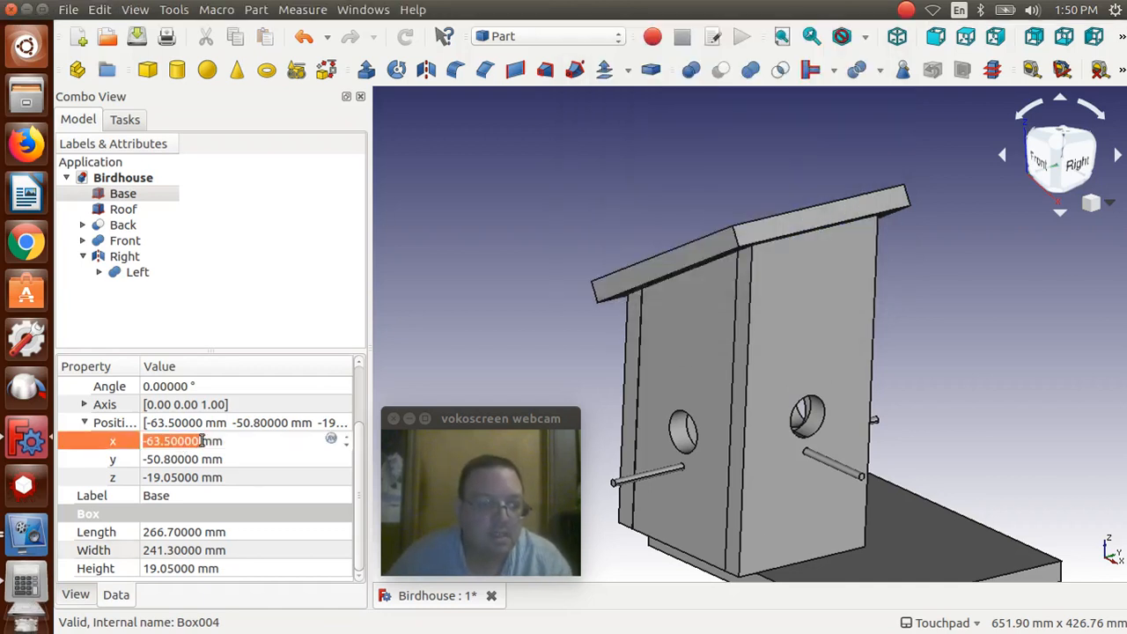
pyautogui.moveTo(202, 440); pyautogui.dragTo(148, 441)
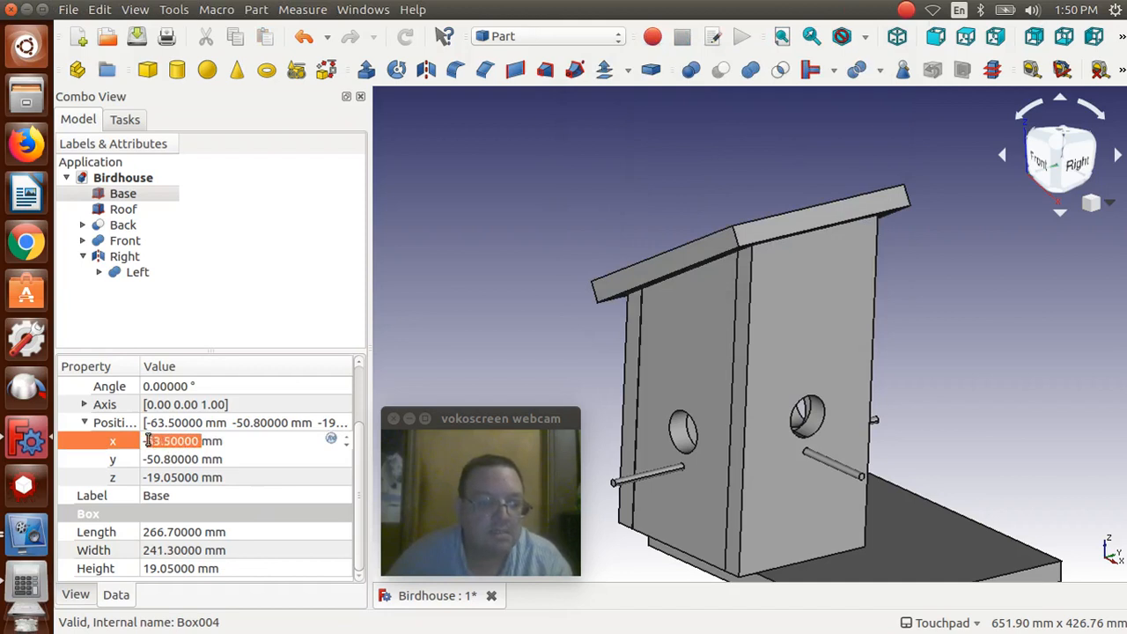
pyautogui.write('33.35')
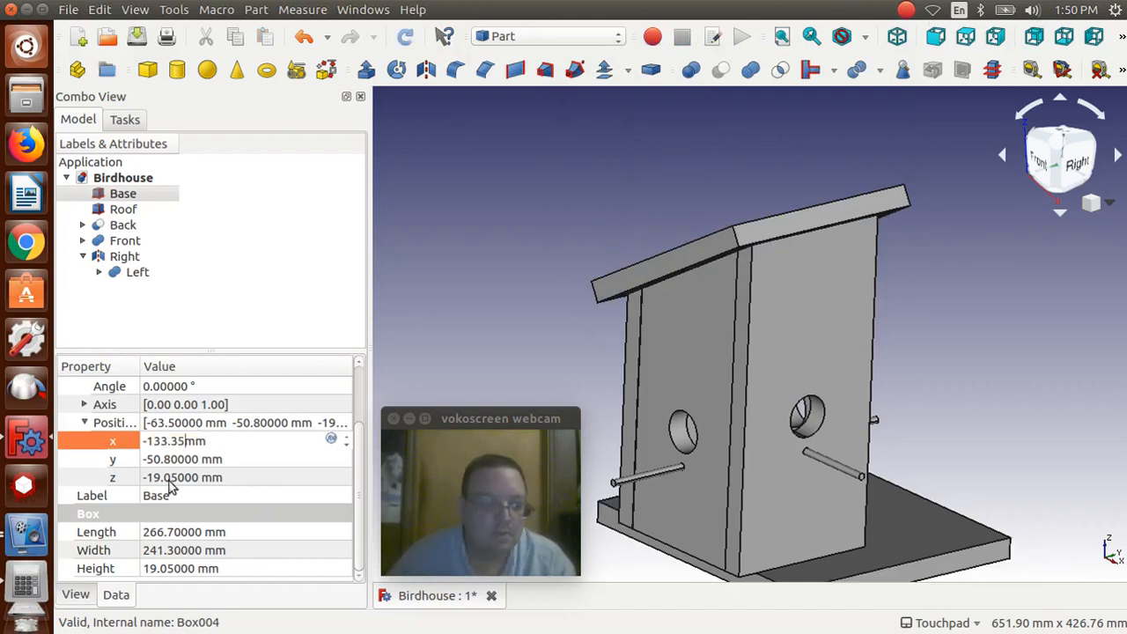
# Step: Switch to the Calculator and divide the base width, 241.3, by 2
pyautogui.click(29, 589)
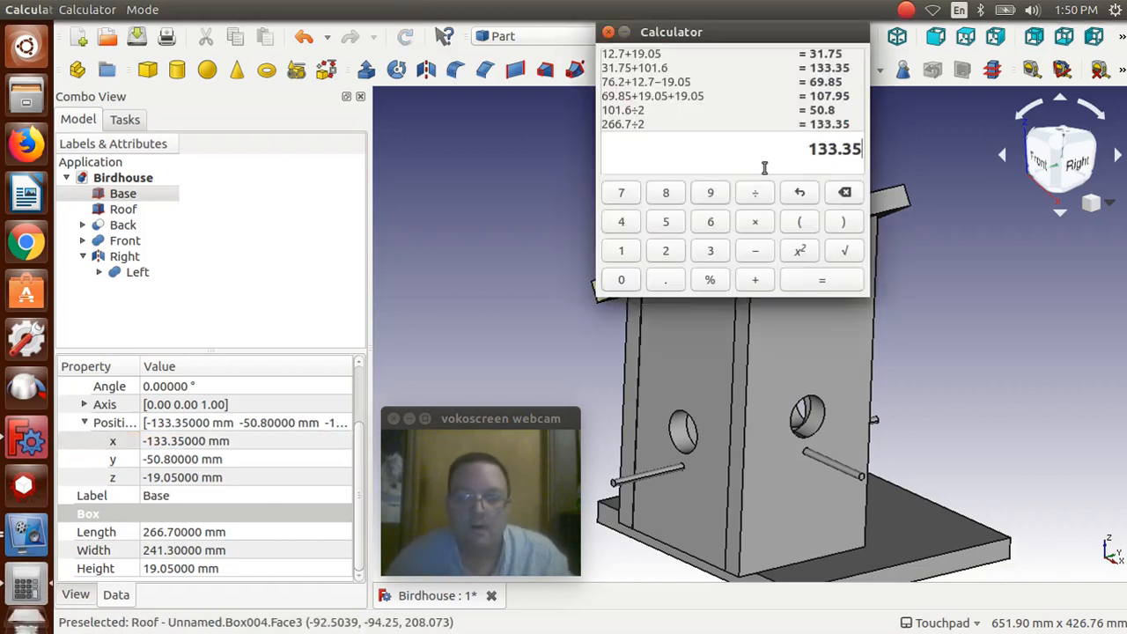
pyautogui.click(845, 194)
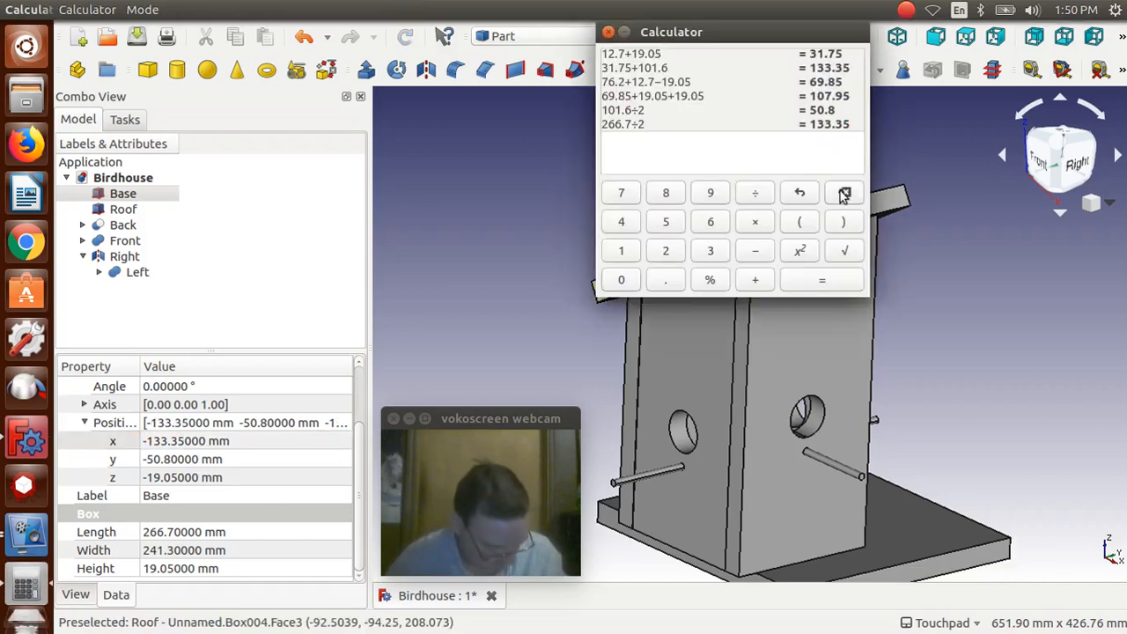
pyautogui.write('241')
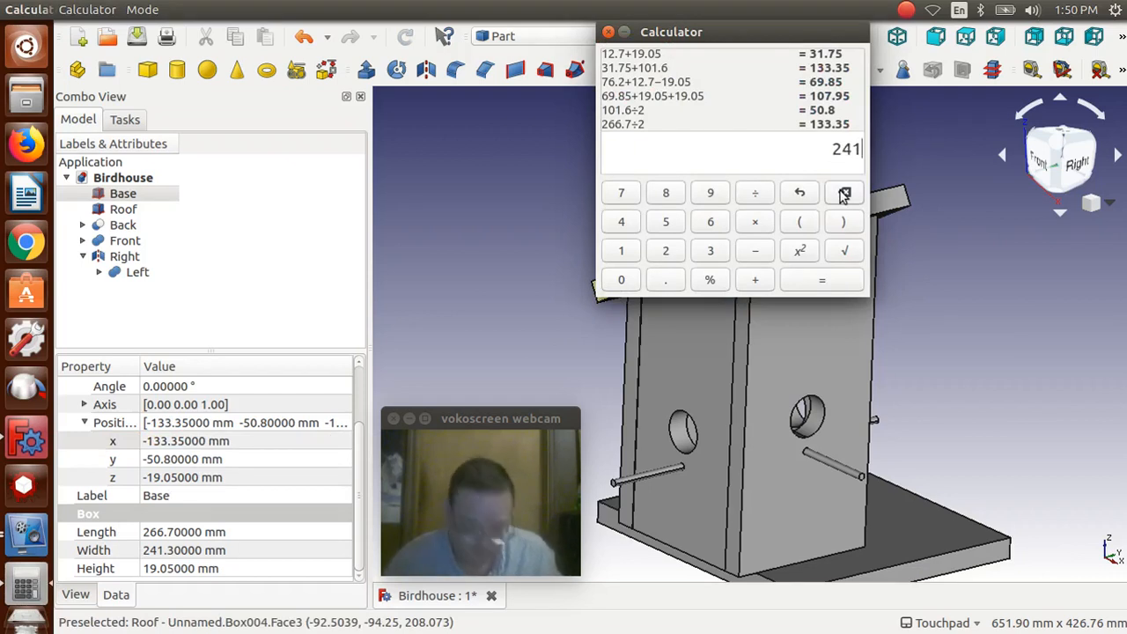
pyautogui.write('.3')
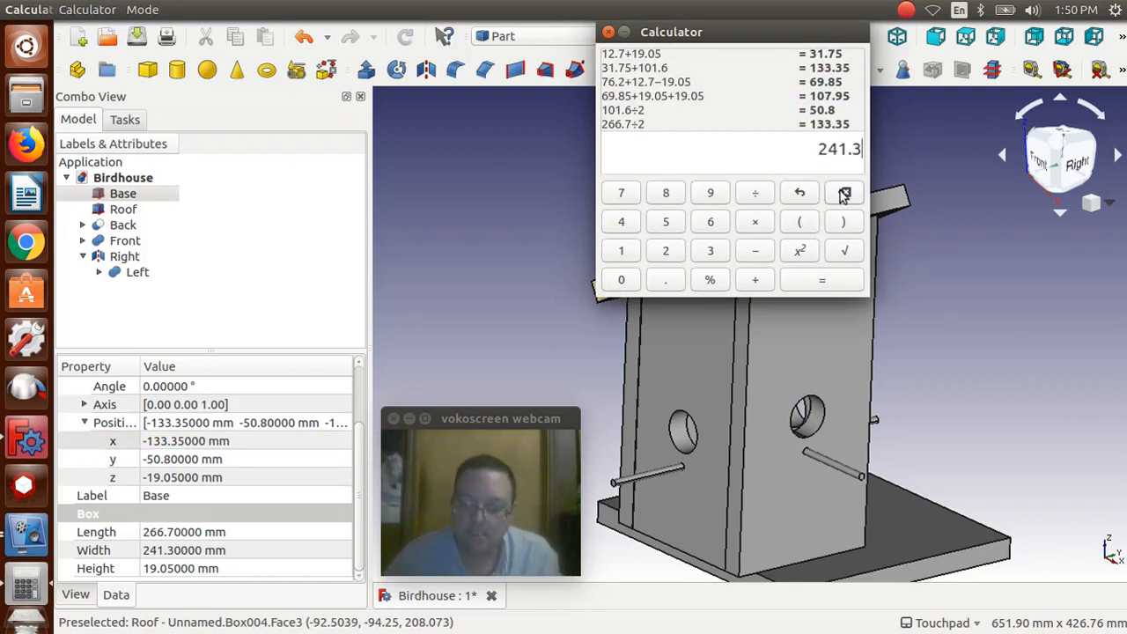
pyautogui.write('/')
pyautogui.write('2')
pyautogui.press('Return')
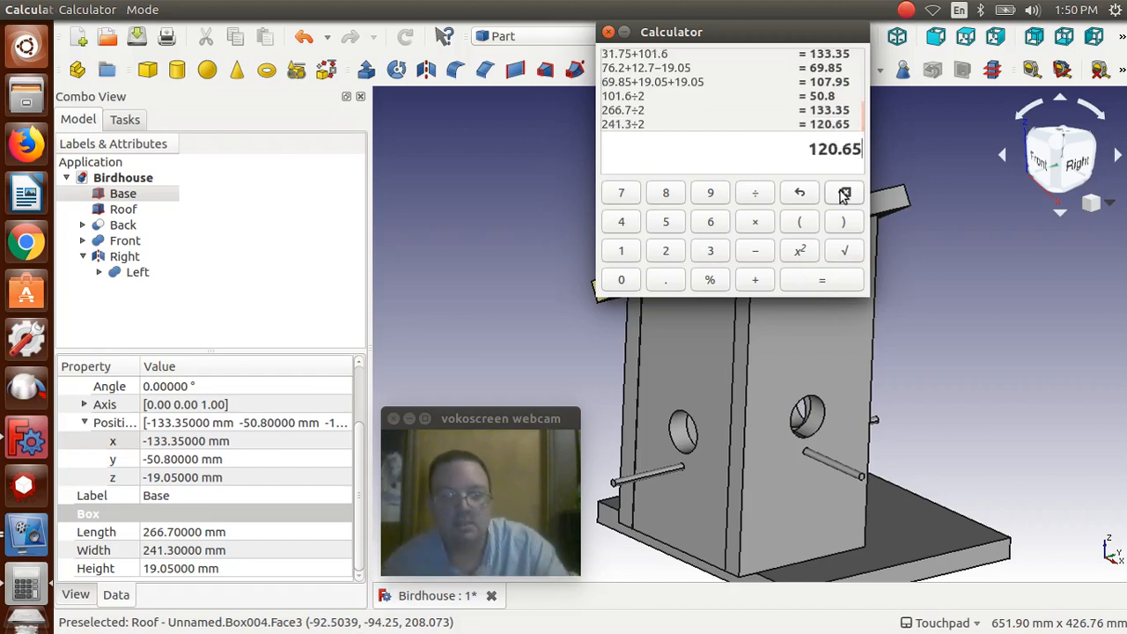
# Step: Return to FreeCAD and set the Base part's y position to -120.65 mm
pyautogui.click(173, 461)
pyautogui.click(193, 461)
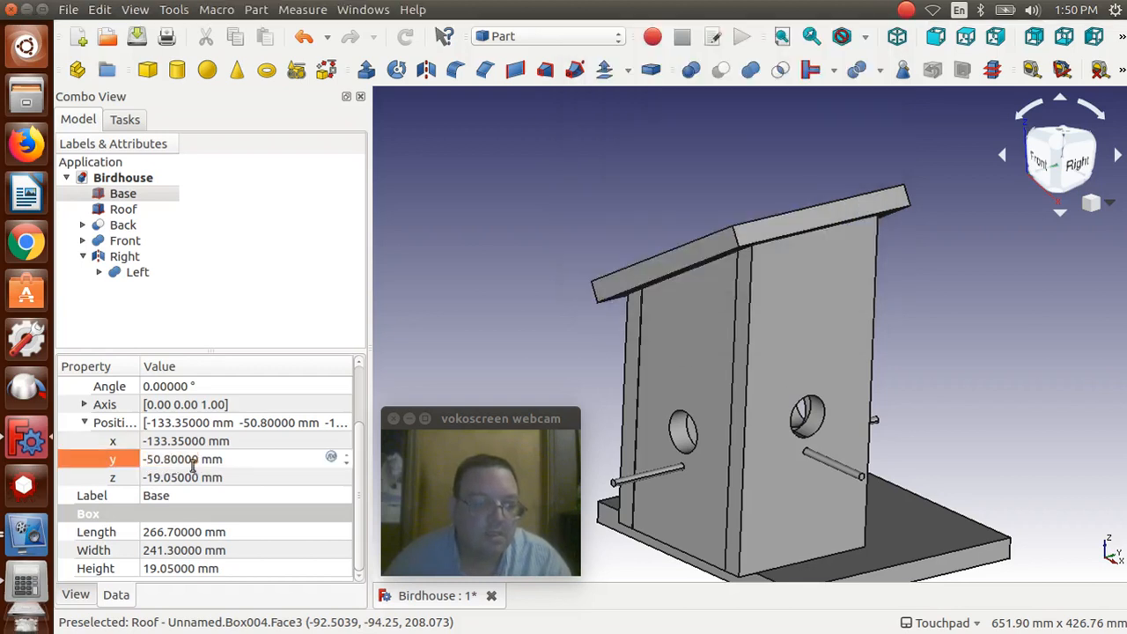
pyautogui.moveTo(192, 462); pyautogui.dragTo(149, 461)
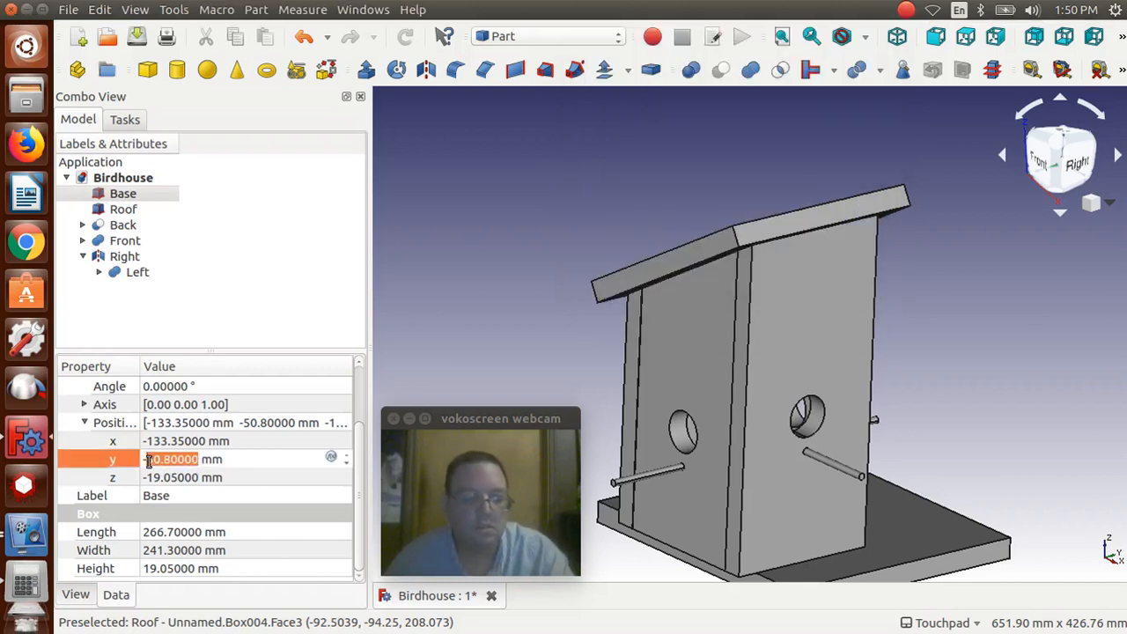
pyautogui.write('120.65')
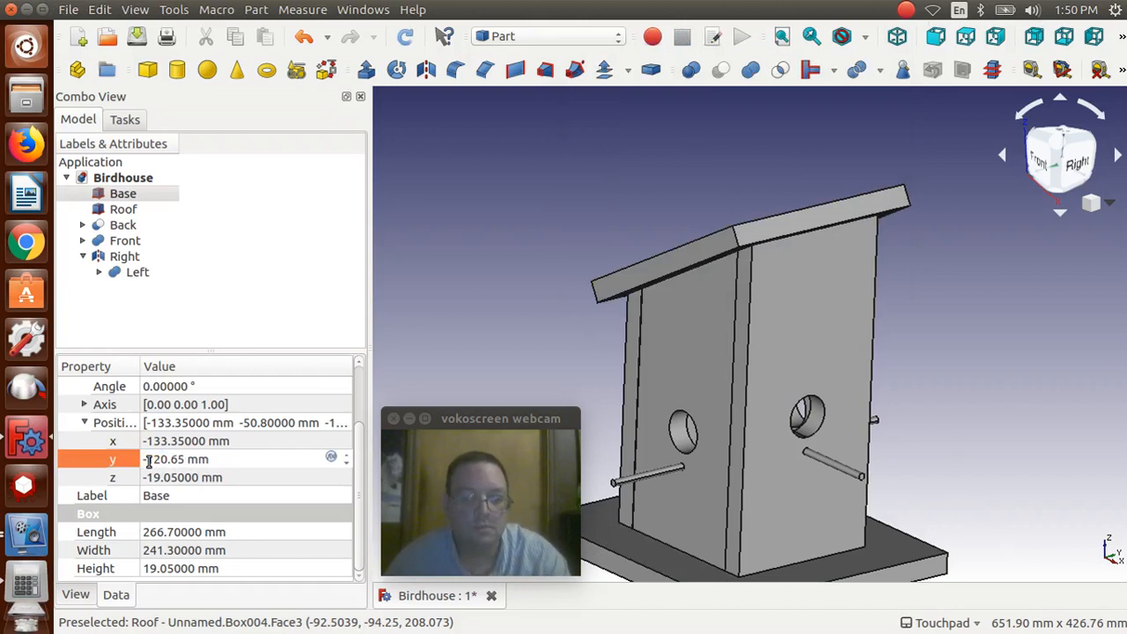
pyautogui.click(502, 246)
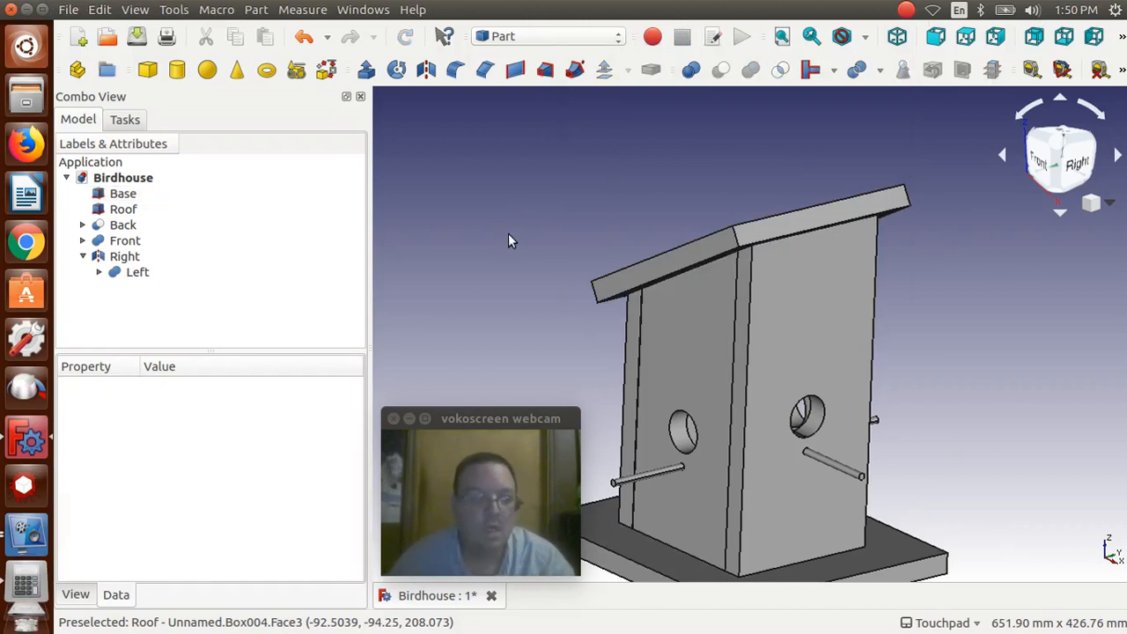
# Step: Duplicate the Base part within the Birdhouse document
pyautogui.scroll(-1, 491, 229)
pyautogui.scroll(1, 491, 231)
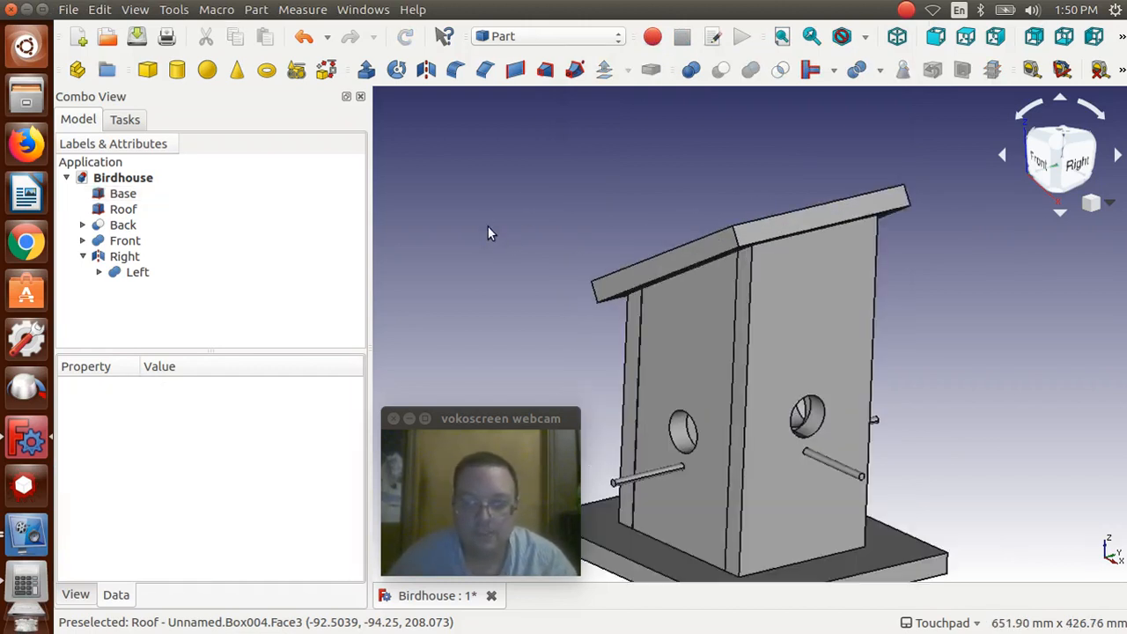
pyautogui.press('Down')
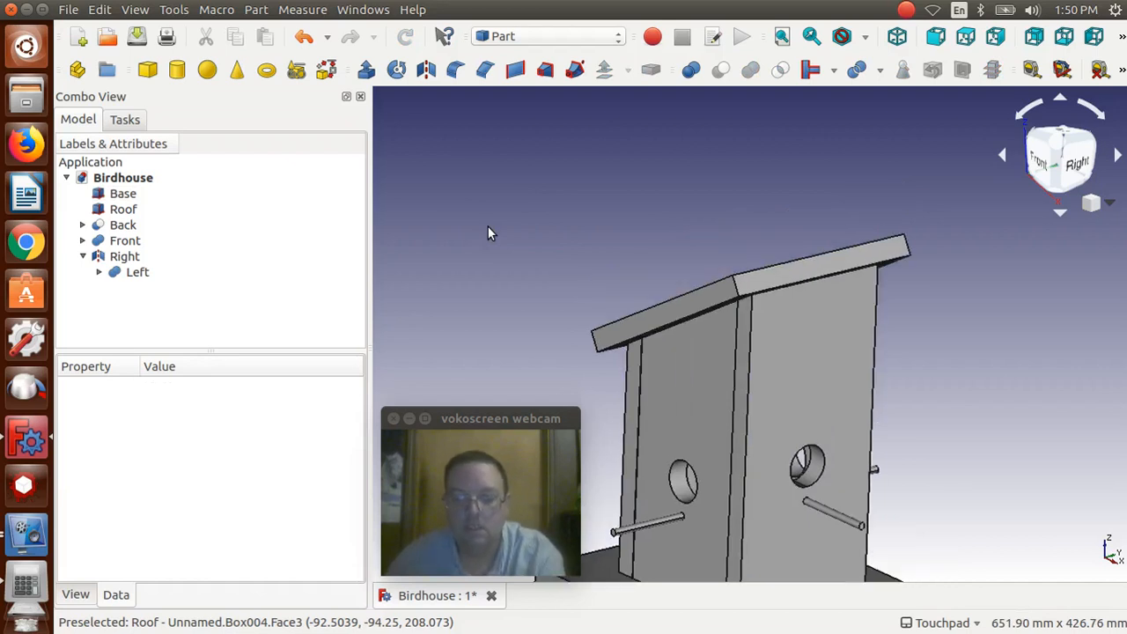
pyautogui.press('Up')
pyautogui.press('Up')
pyautogui.press('Up')
pyautogui.press('Up')
pyautogui.press('Up')
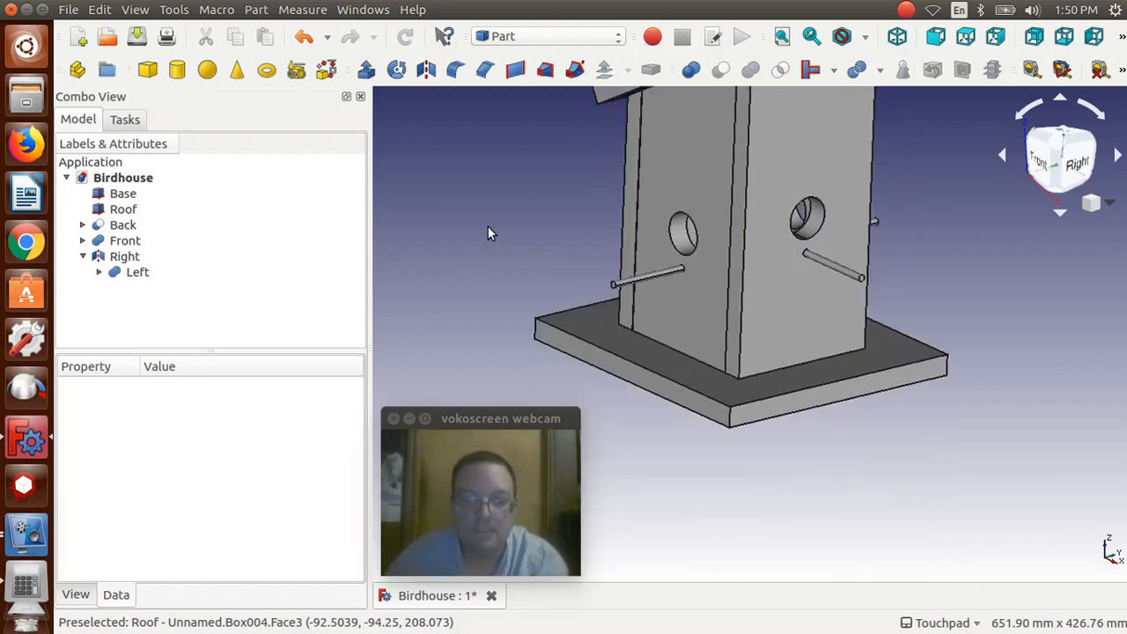
pyautogui.click(136, 194)
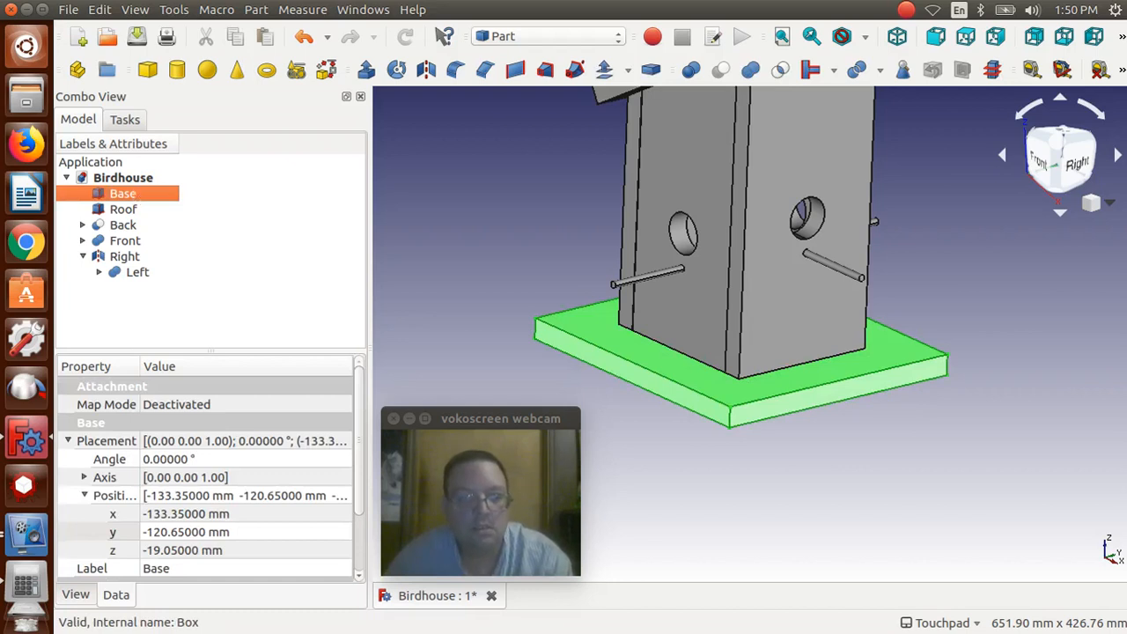
pyautogui.hotkey('ctrl', 'v')
pyautogui.click(122, 297)
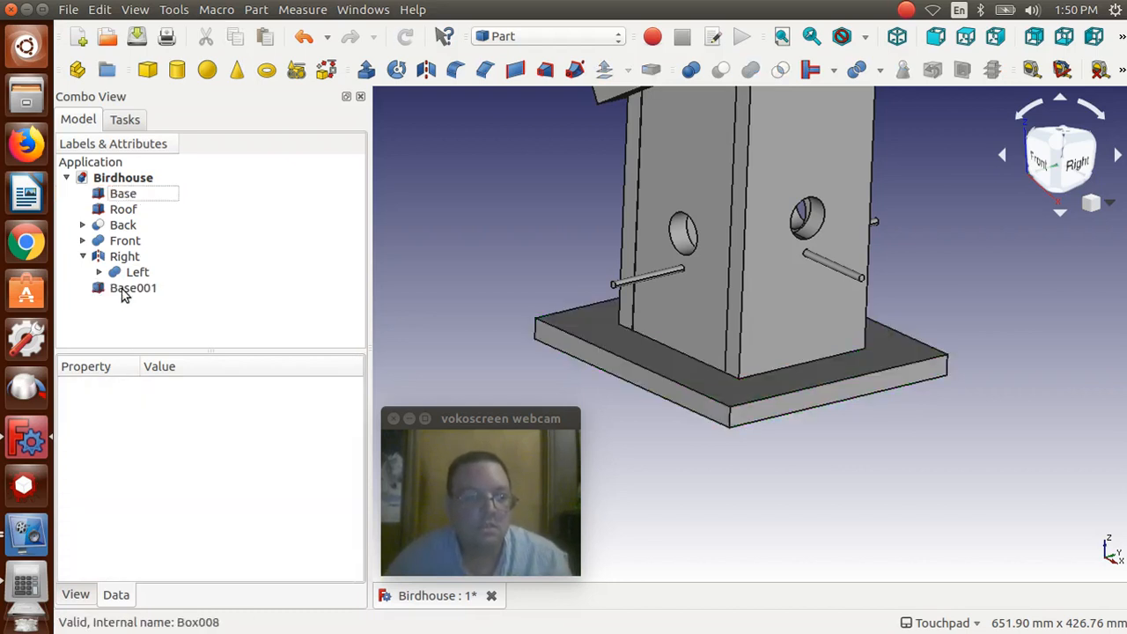
# Step: Set the Base001 copy's width to 19.05 mm and its z position to 0 mm
pyautogui.click(123, 291)
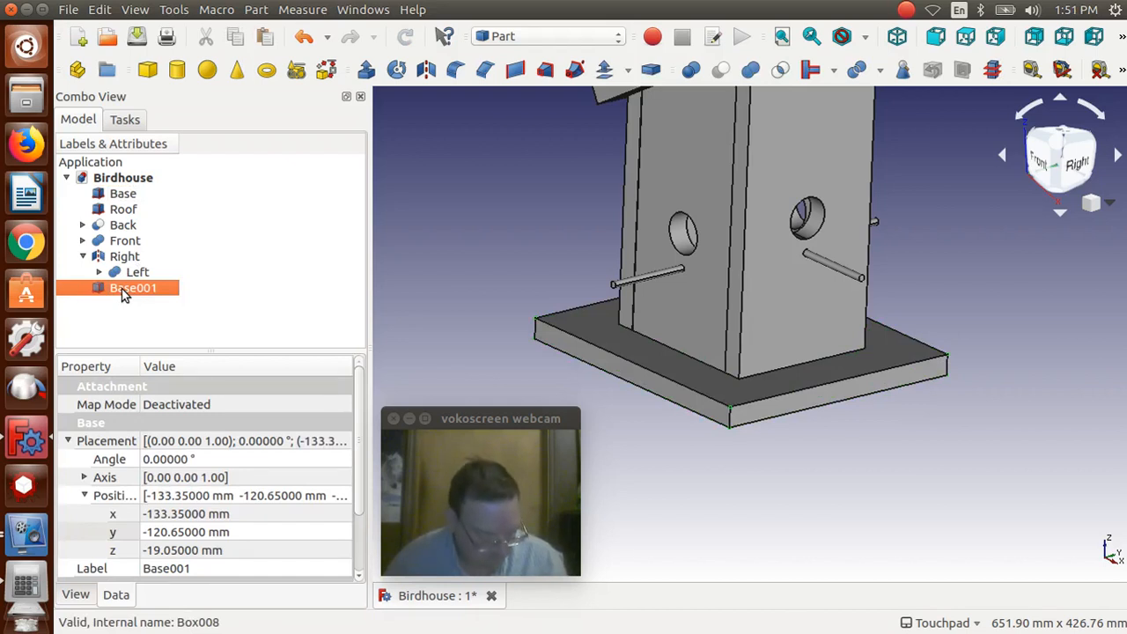
pyautogui.moveTo(357, 466); pyautogui.dragTo(363, 531)
pyautogui.click(258, 553)
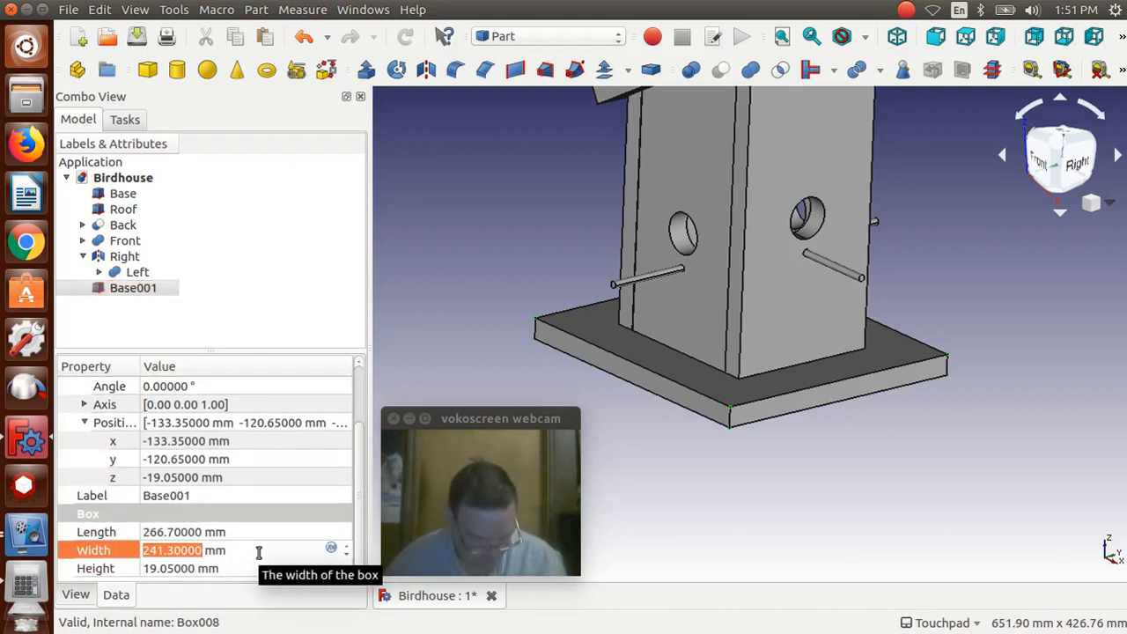
pyautogui.write('19.05')
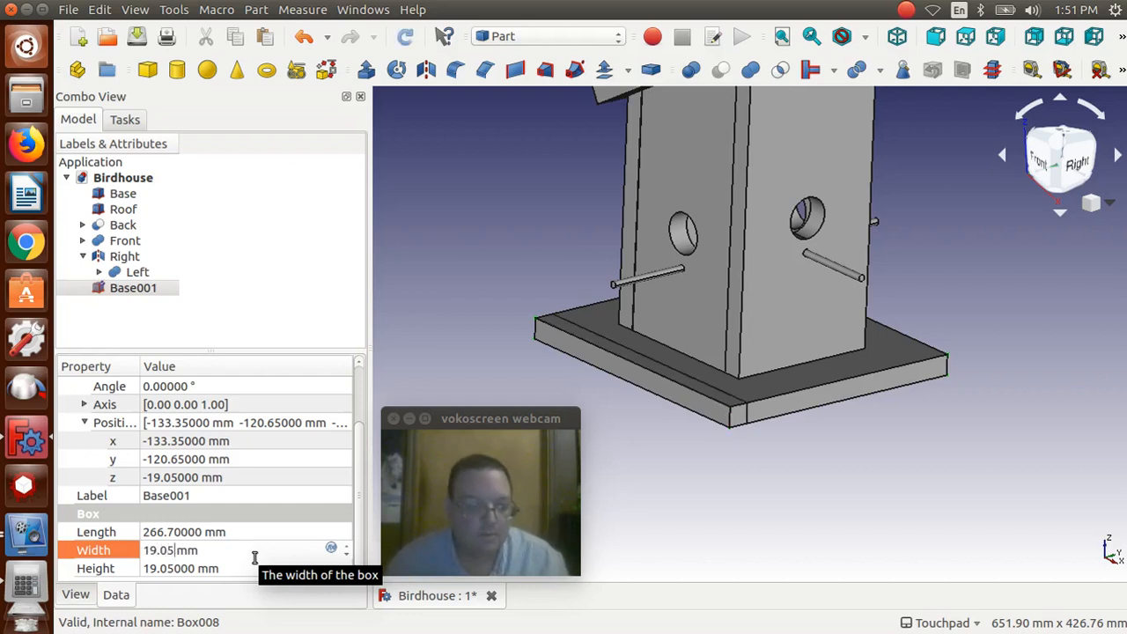
pyautogui.click(218, 477)
pyautogui.click(219, 477)
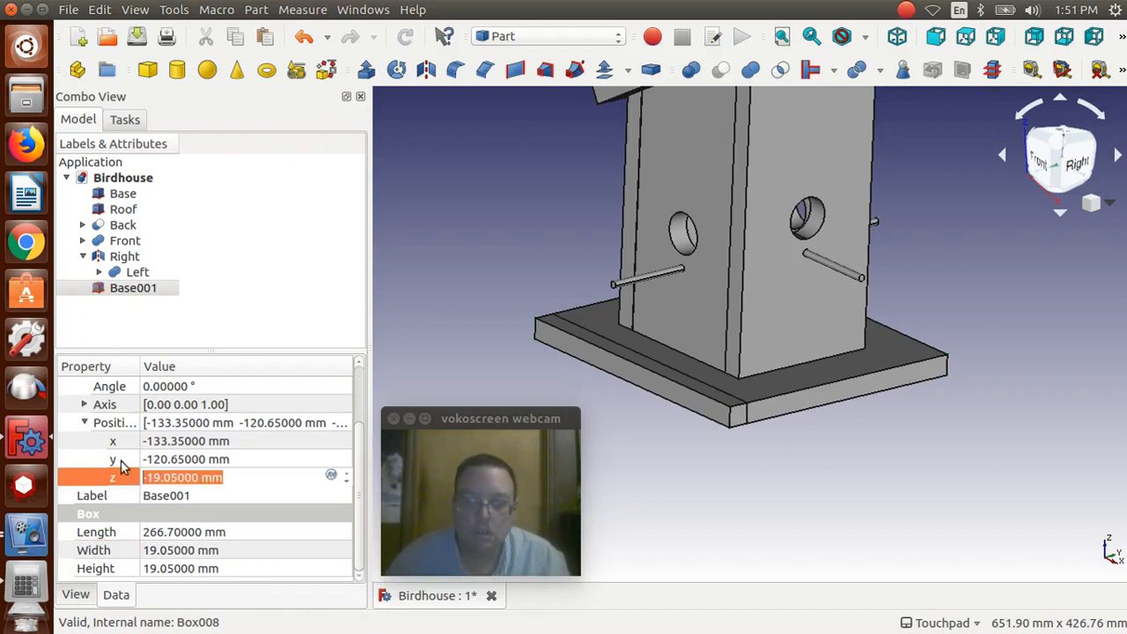
pyautogui.write('0')
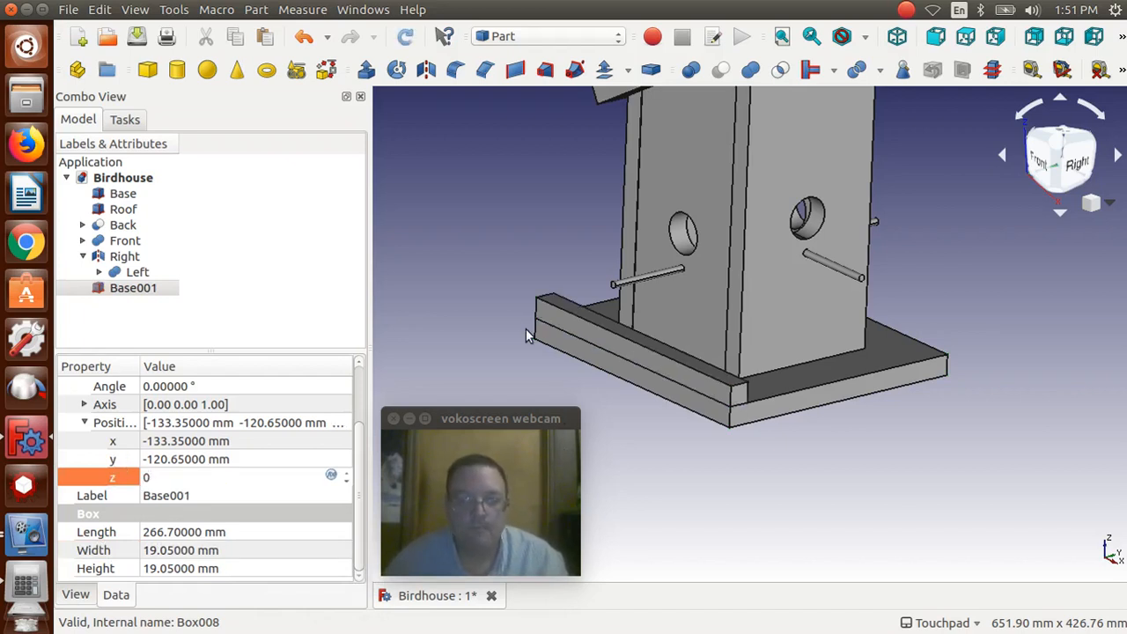
pyautogui.click(500, 339)
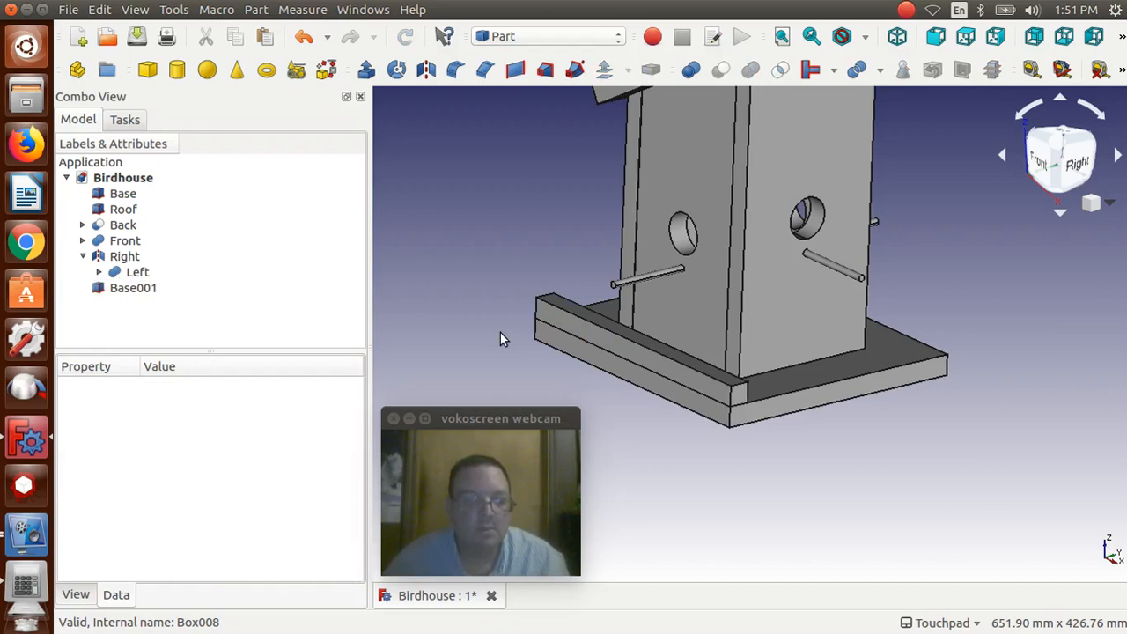
# Step: Mirror the Base001 rail across the XZ plane to add a matching rail along the base's opposite edge
pyautogui.click(110, 295)
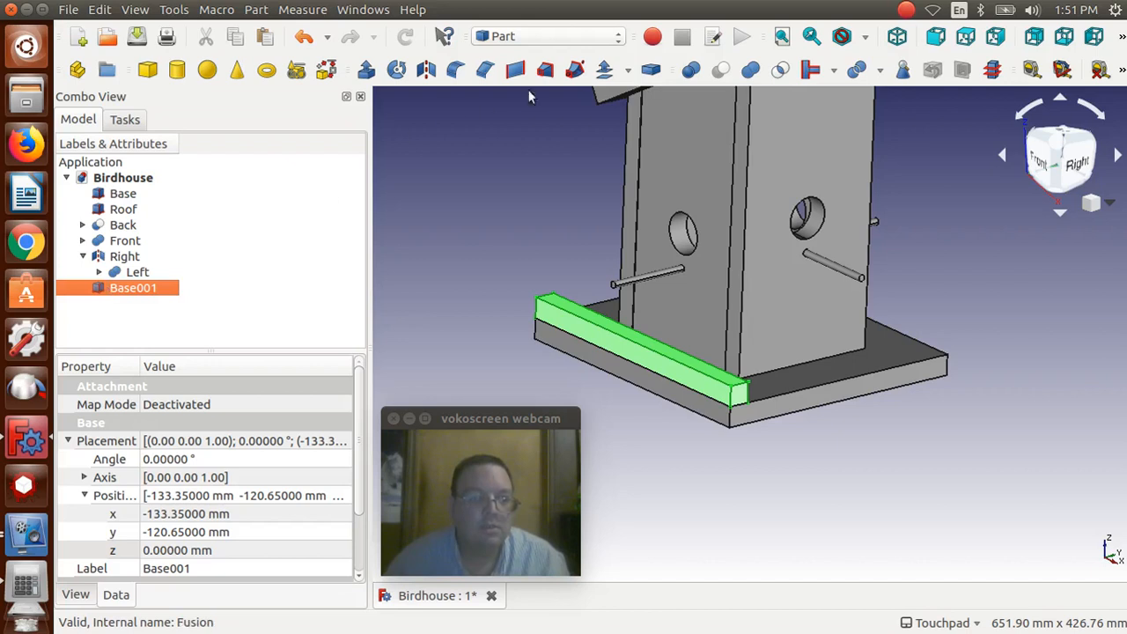
pyautogui.click(426, 69)
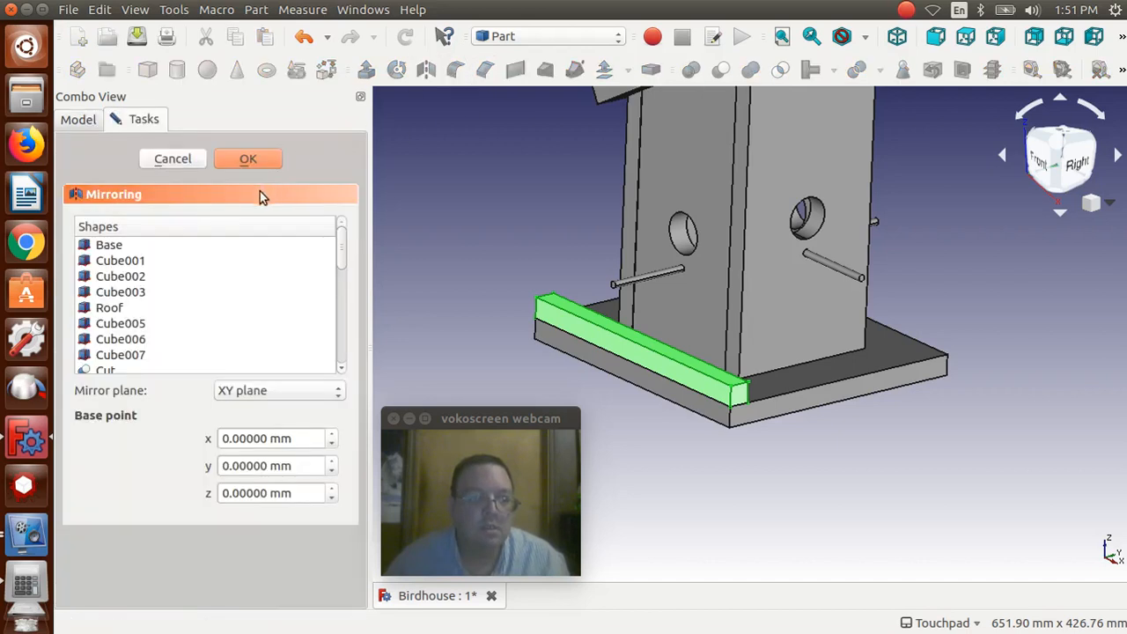
pyautogui.click(257, 391)
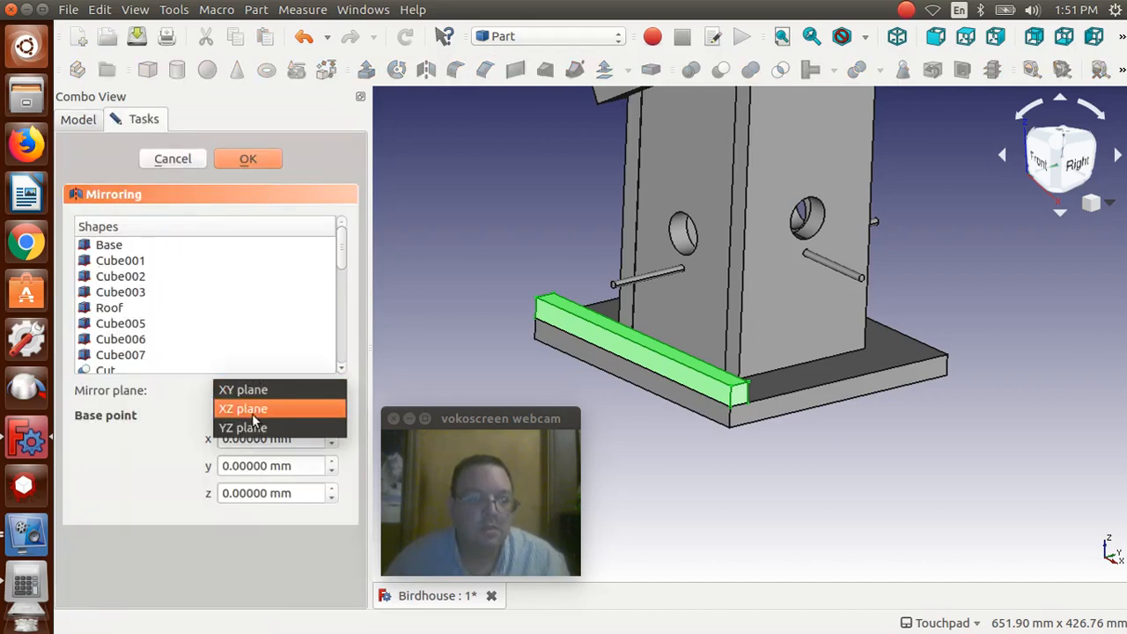
pyautogui.click(252, 410)
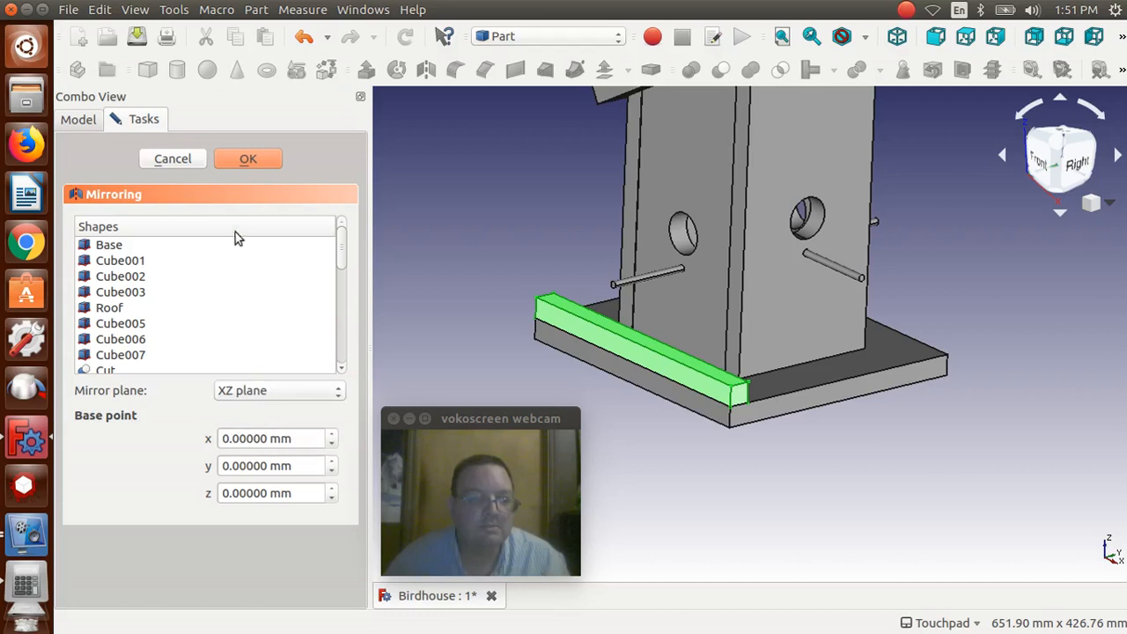
pyautogui.click(247, 160)
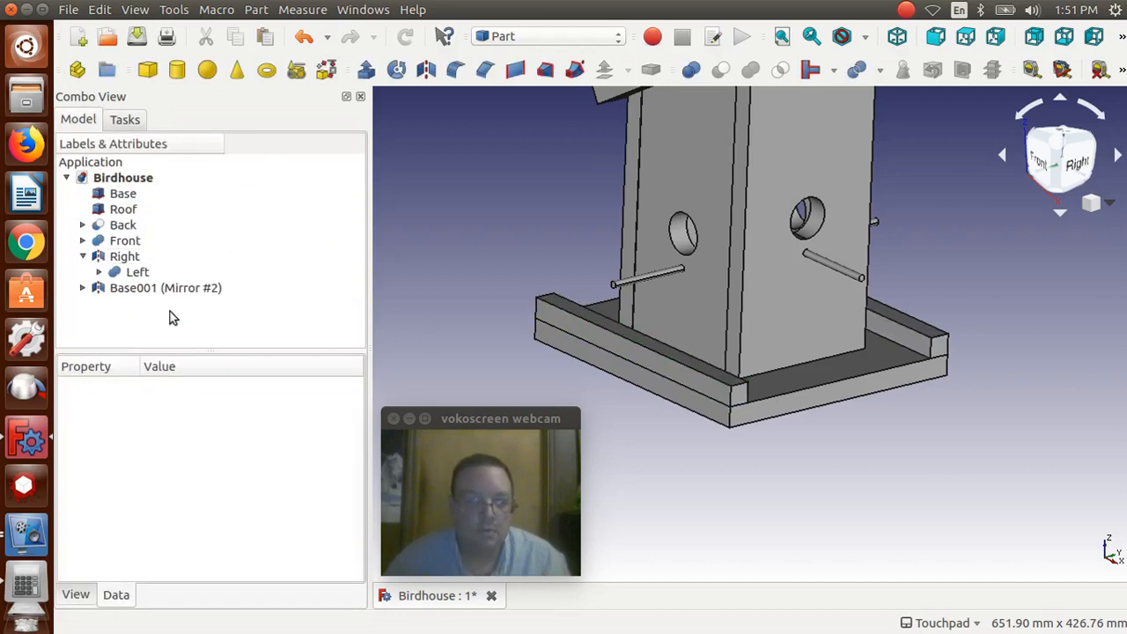
# Step: Make another copy of the Base part for the side rails
pyautogui.click(131, 195)
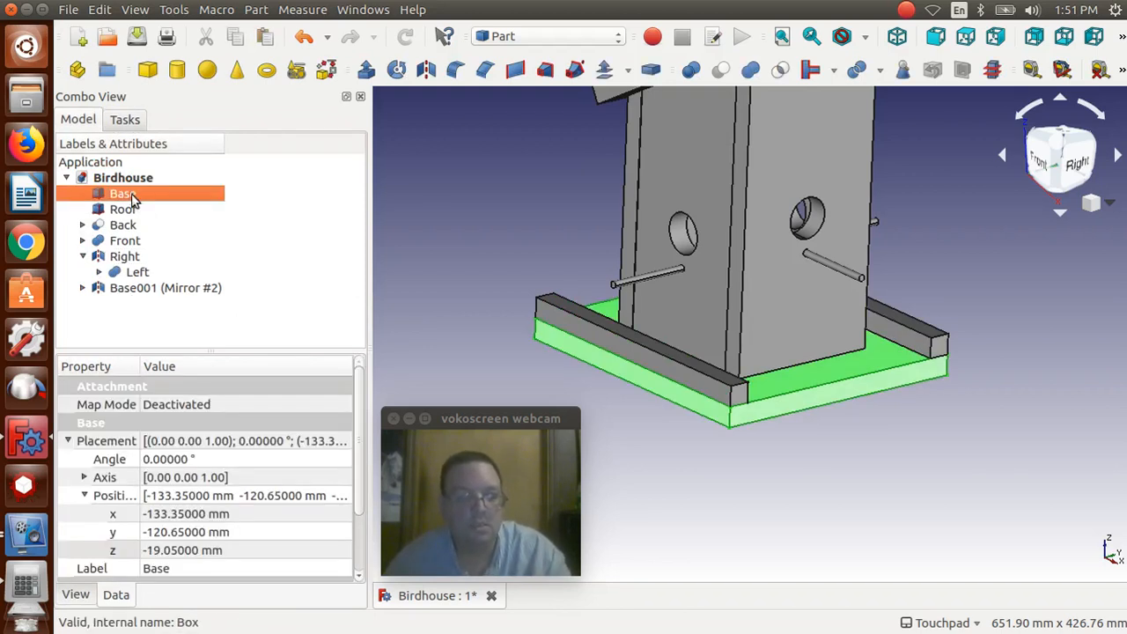
pyautogui.hotkey('ctrl', 'c')
pyautogui.hotkey('ctrl', 'v')
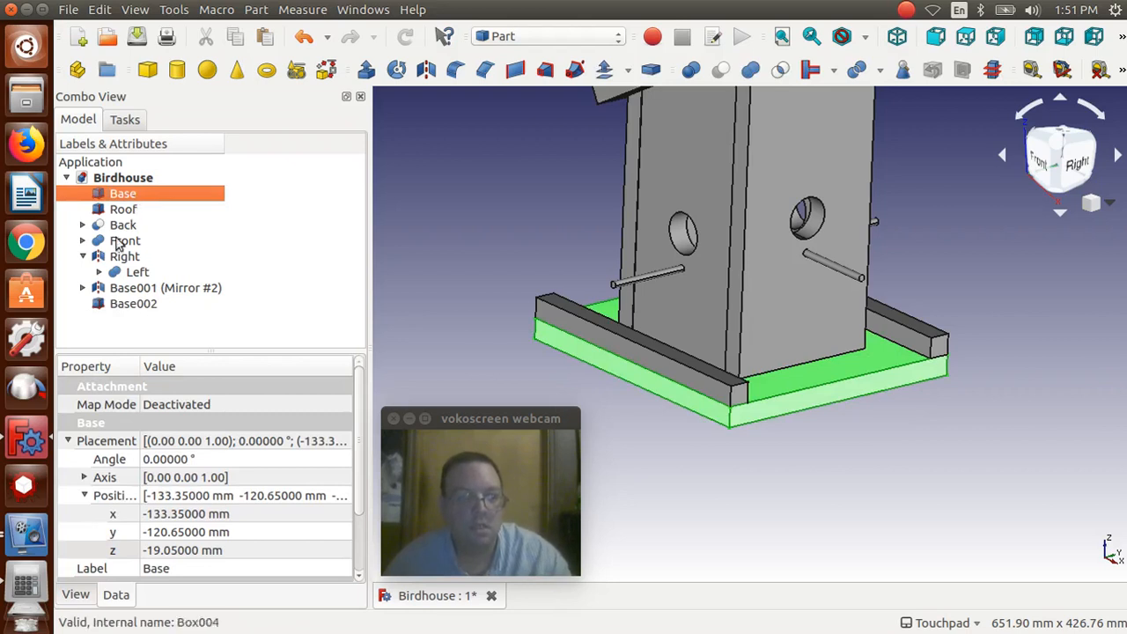
# Step: Set the height of the Base001 rail inside the mirrored object to 25.4 mm
pyautogui.click(83, 289)
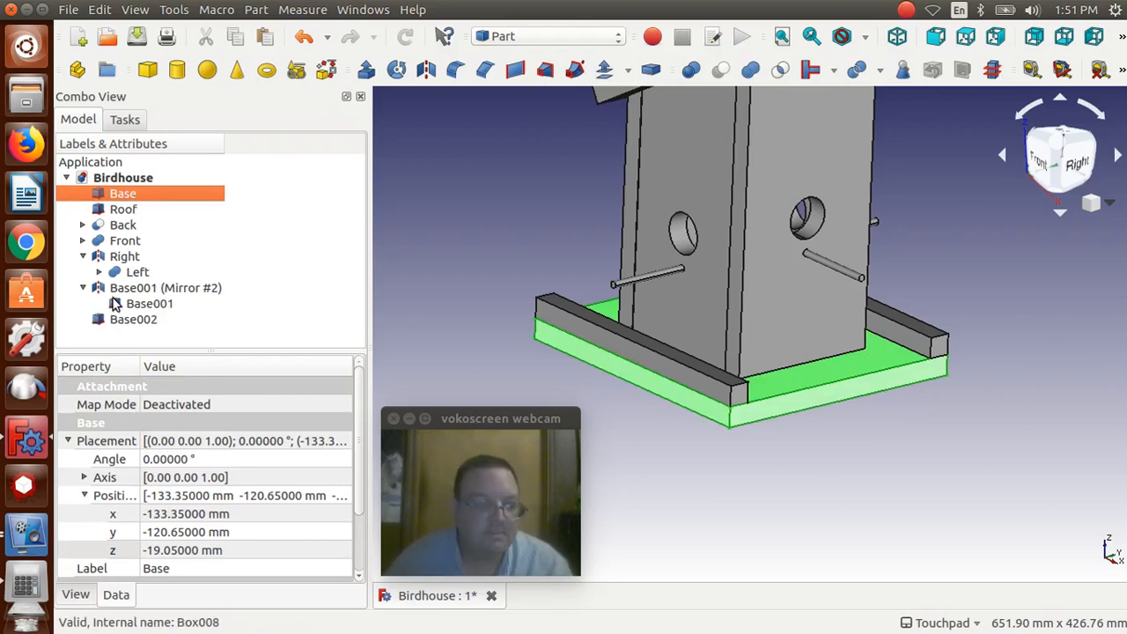
pyautogui.click(116, 305)
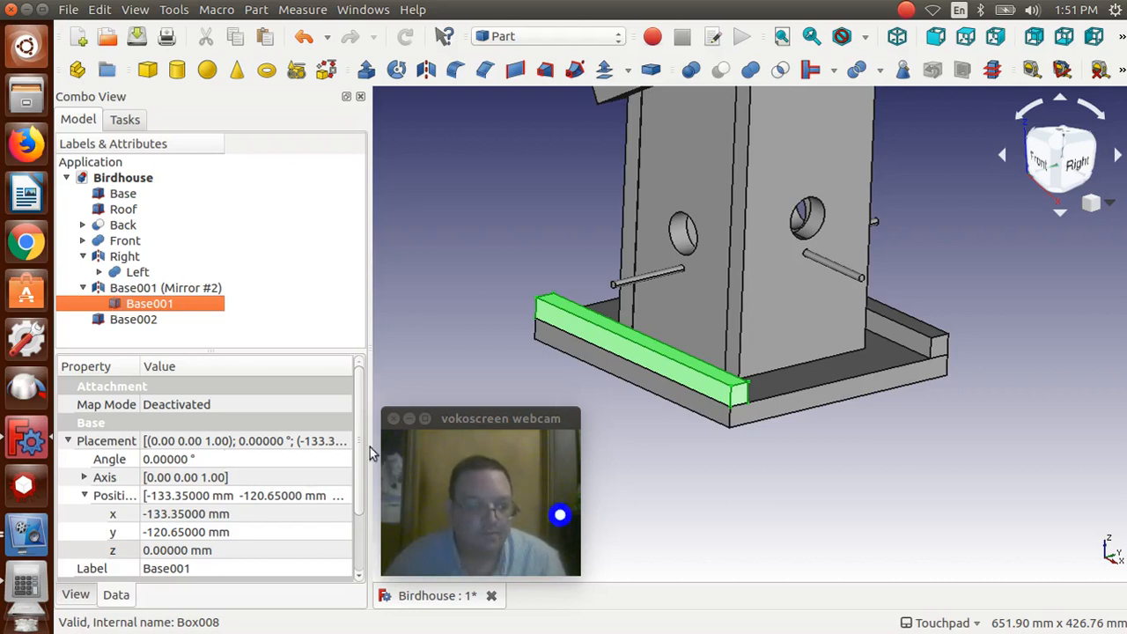
pyautogui.moveTo(359, 472); pyautogui.dragTo(362, 545)
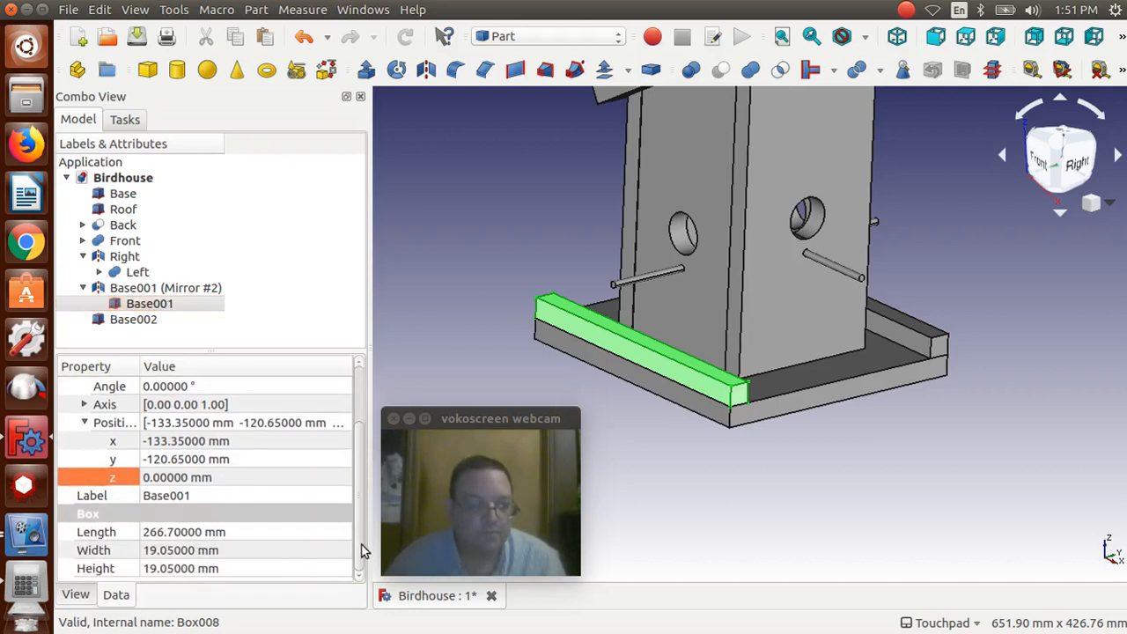
pyautogui.click(219, 569)
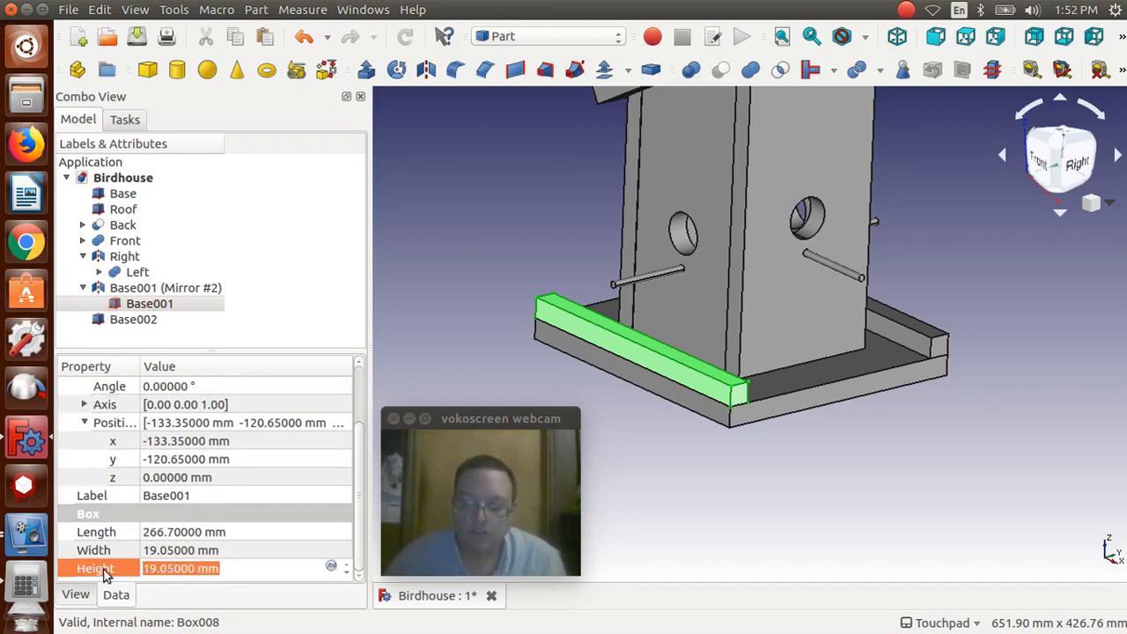
pyautogui.write('25.4')
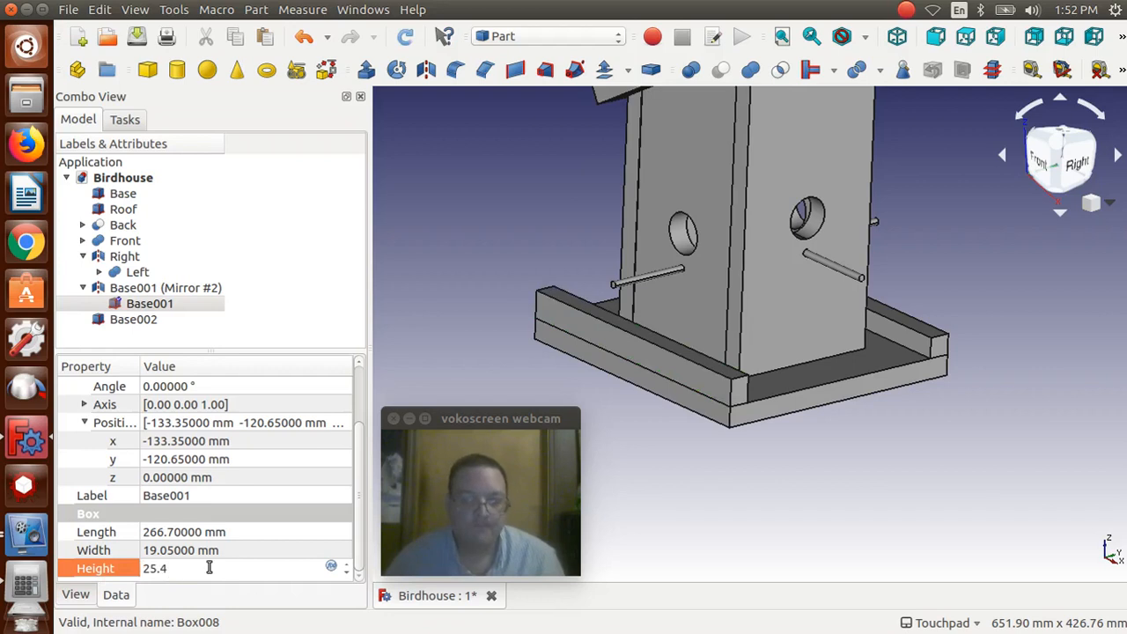
# Step: Set the Base002 copy's length to 19.05 mm
pyautogui.click(136, 320)
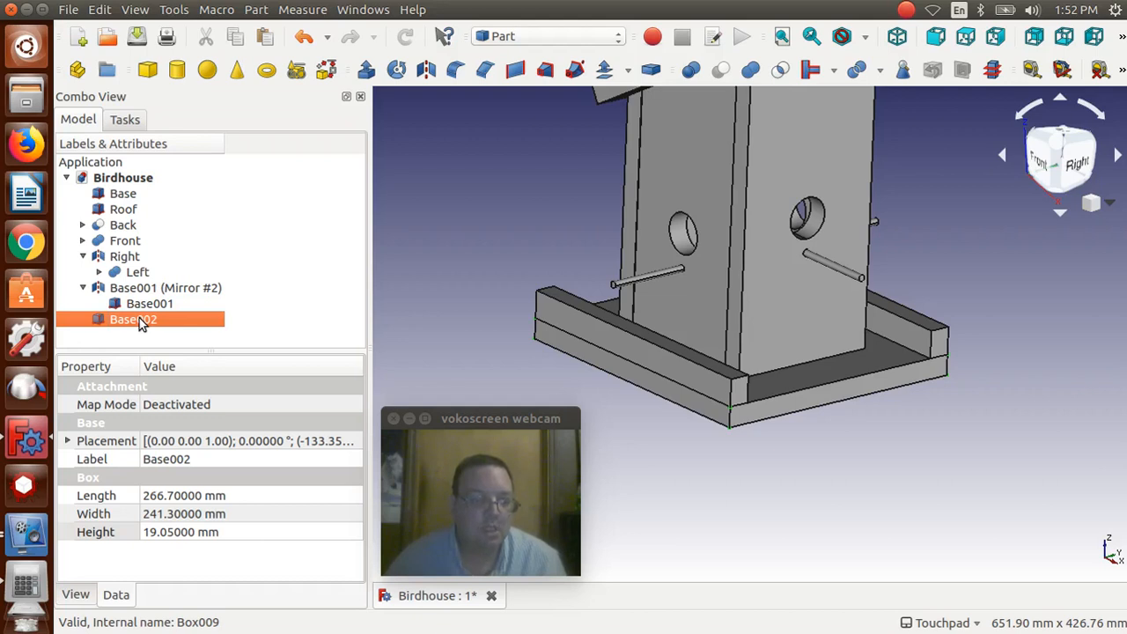
pyautogui.click(199, 499)
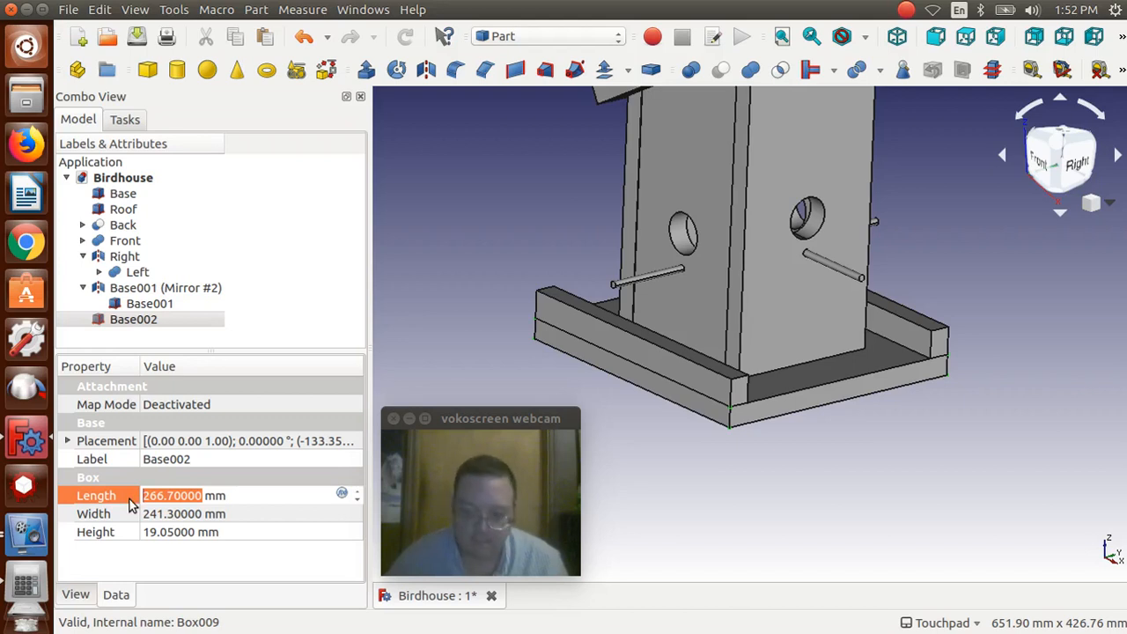
pyautogui.write('19.05')
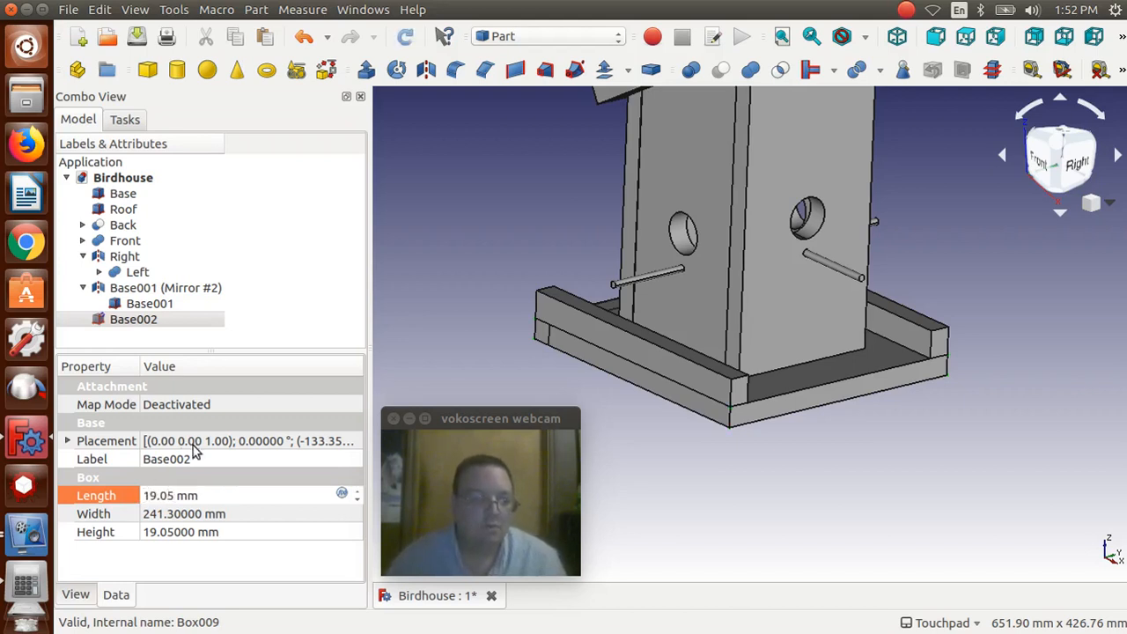
# Step: Set the z position of the Base002 copy to 0 mm in its placement
pyautogui.click(67, 440)
pyautogui.click(83, 496)
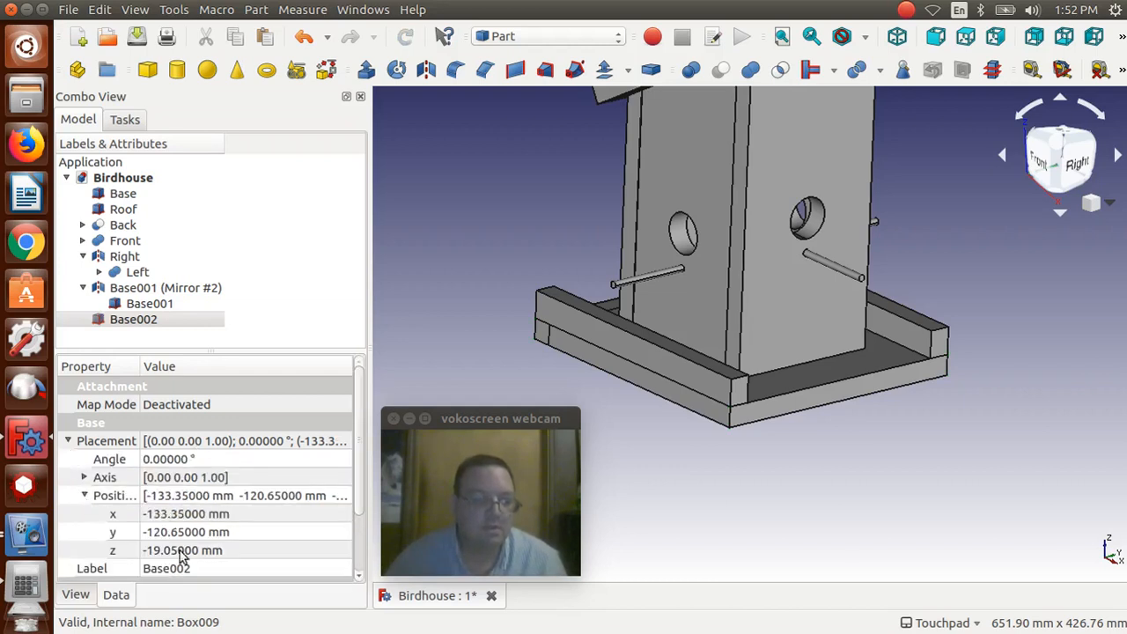
pyautogui.click(187, 551)
pyautogui.click(189, 551)
pyautogui.write('0')
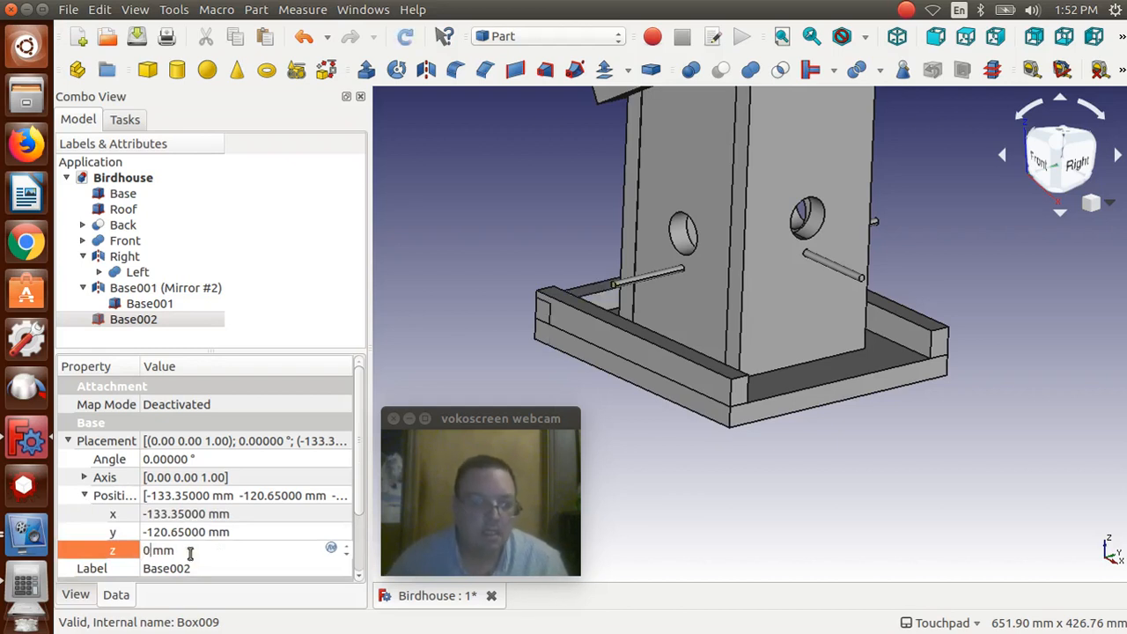
# Step: Set the height of the Base002 rail to 25.4 mm
pyautogui.moveTo(358, 491); pyautogui.dragTo(357, 560)
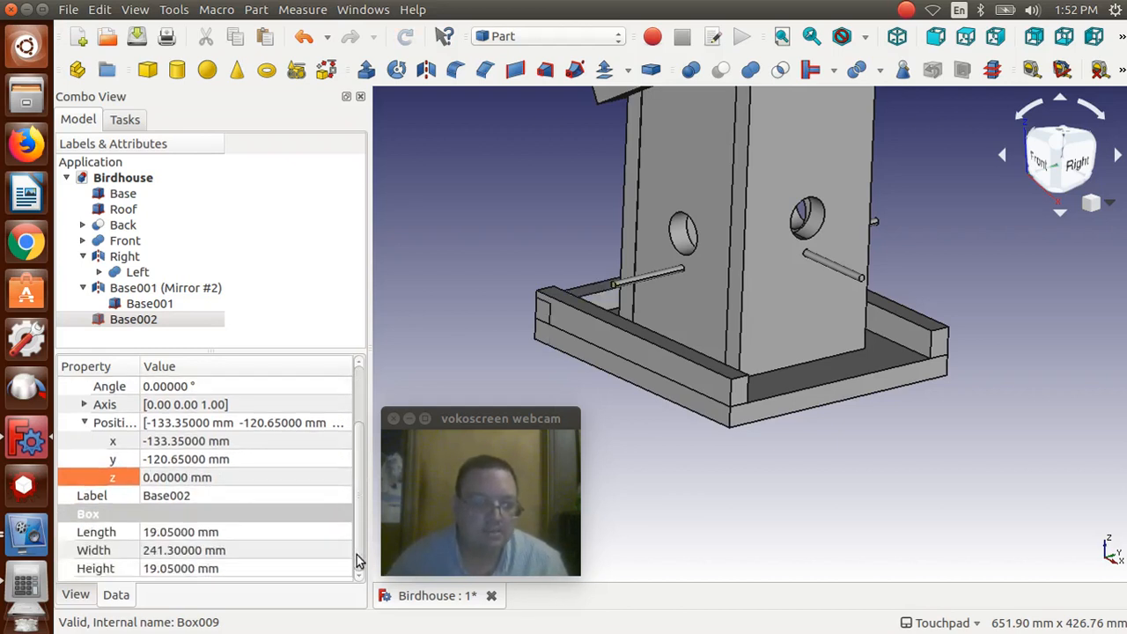
pyautogui.click(236, 570)
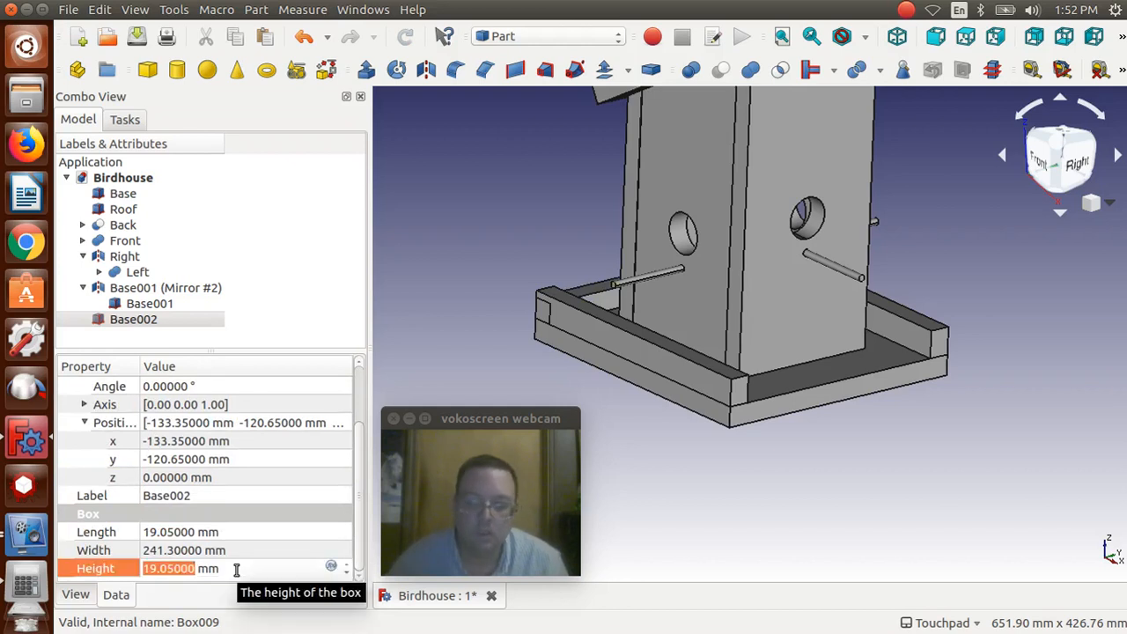
pyautogui.write('25.4')
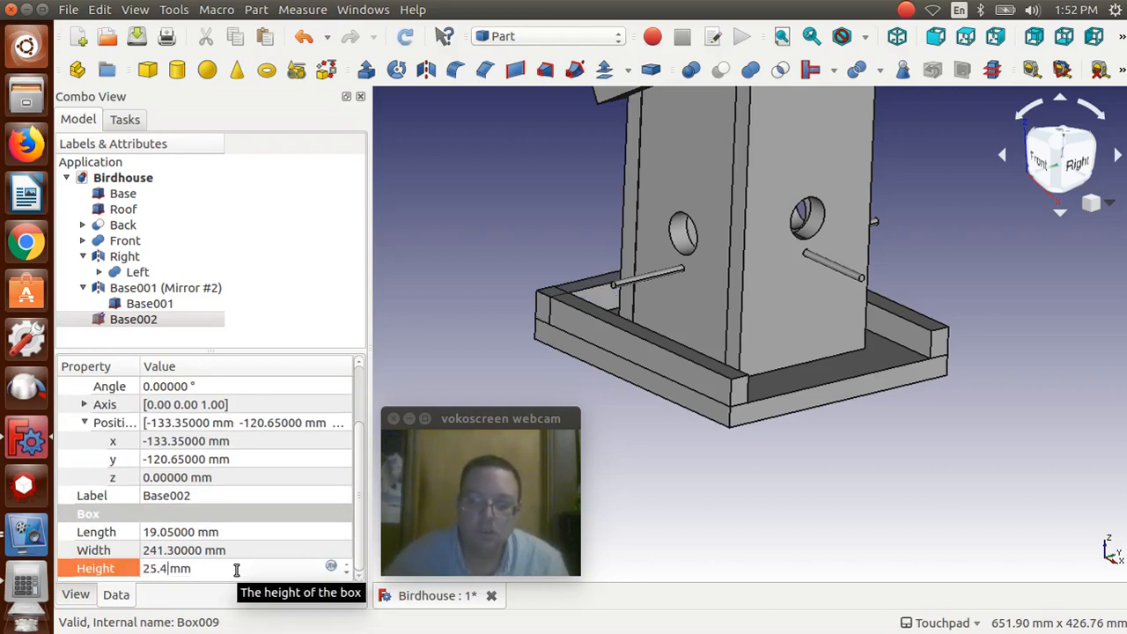
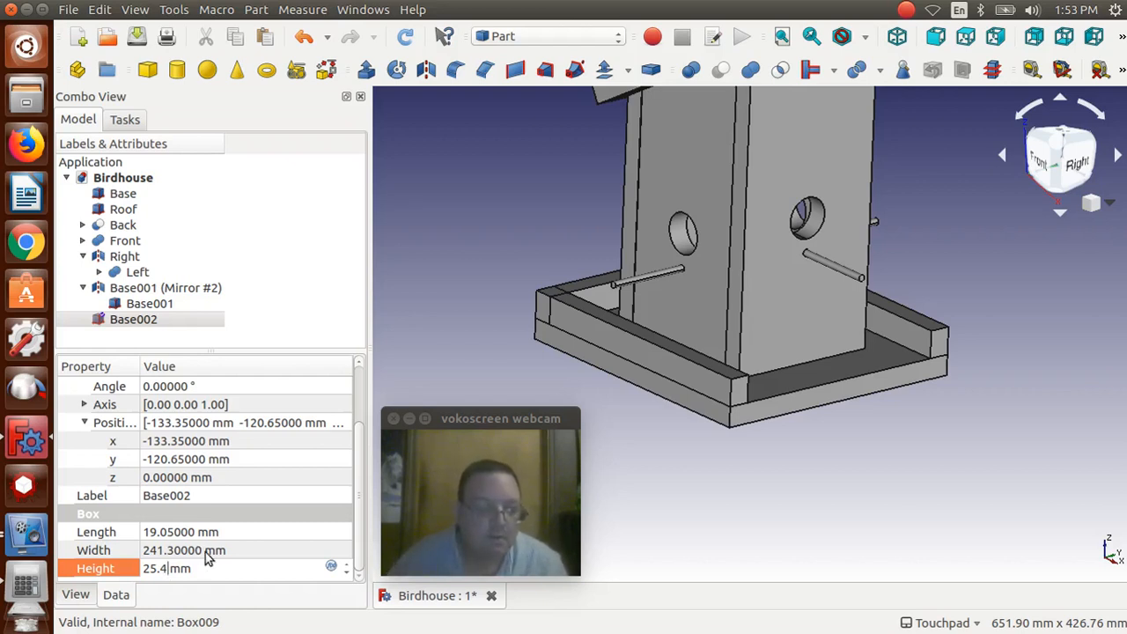
# Step: Set the width of the Base002 rail to 203.2 mm so it can fit between the two existing rails
pyautogui.click(202, 549)
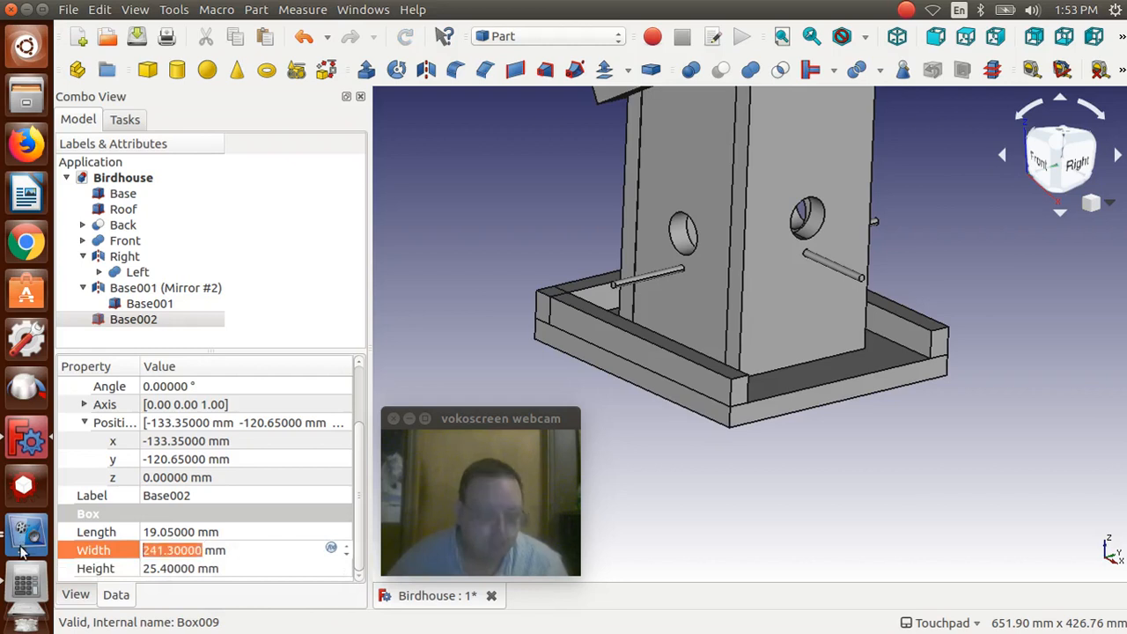
pyautogui.write('20.')
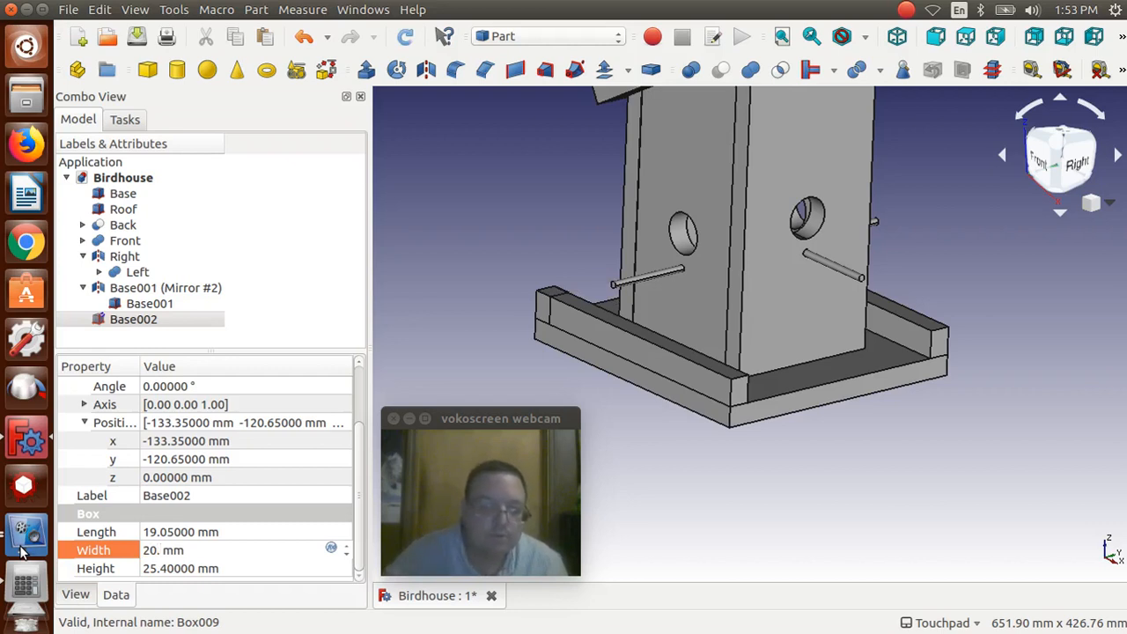
pyautogui.write('3')
pyautogui.press('BackSpace')
pyautogui.press('BackSpace')
pyautogui.press('BackSpace')
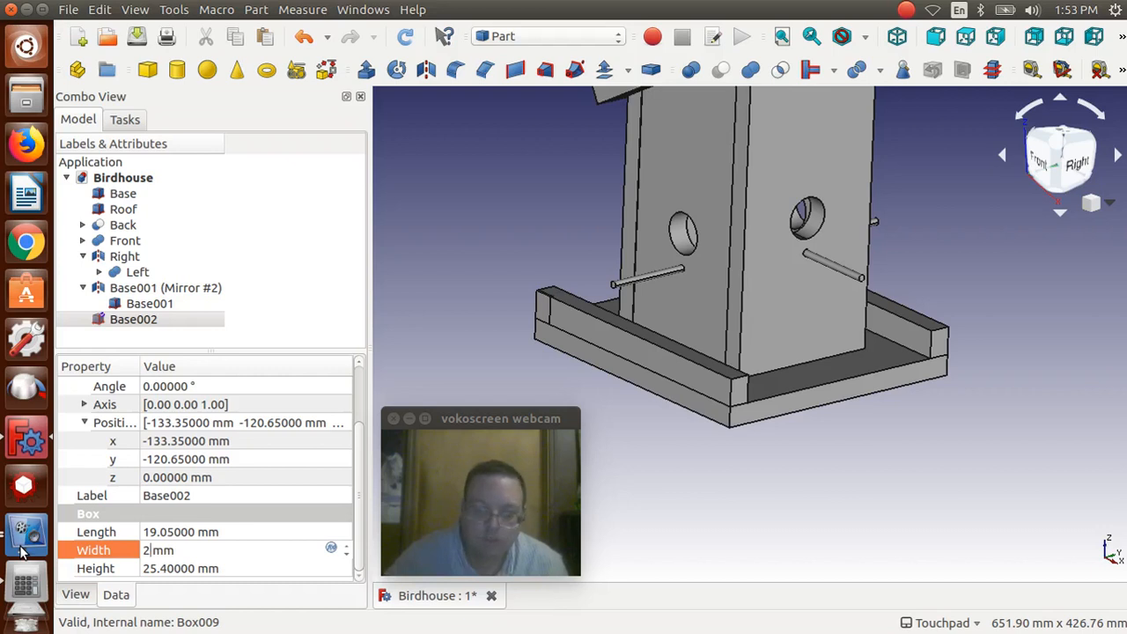
pyautogui.write('03.')
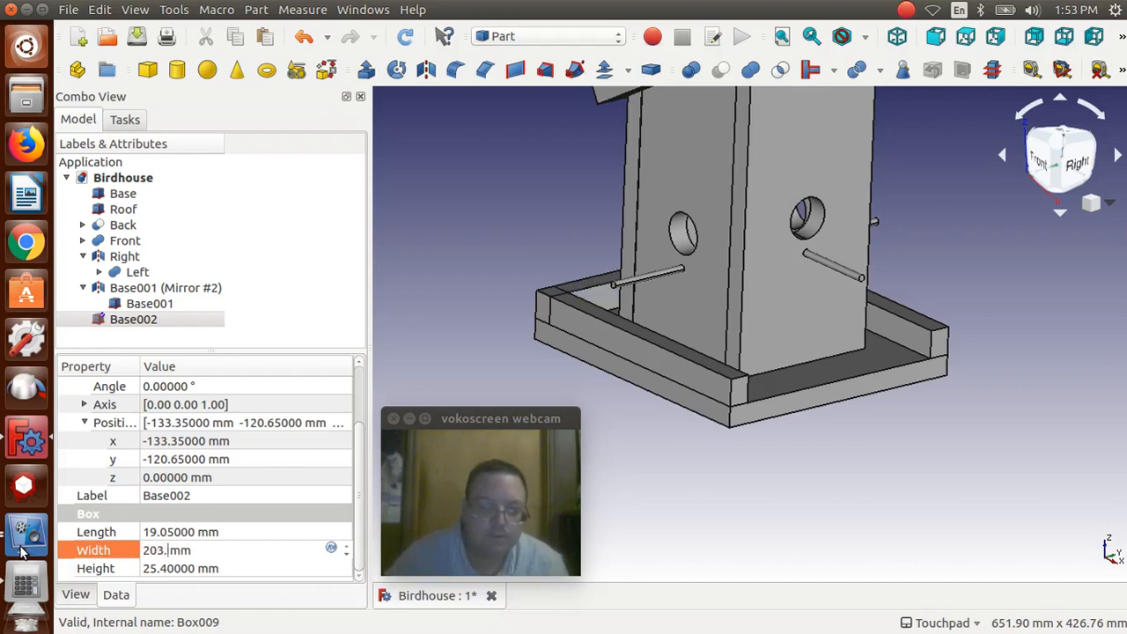
pyautogui.write('2')
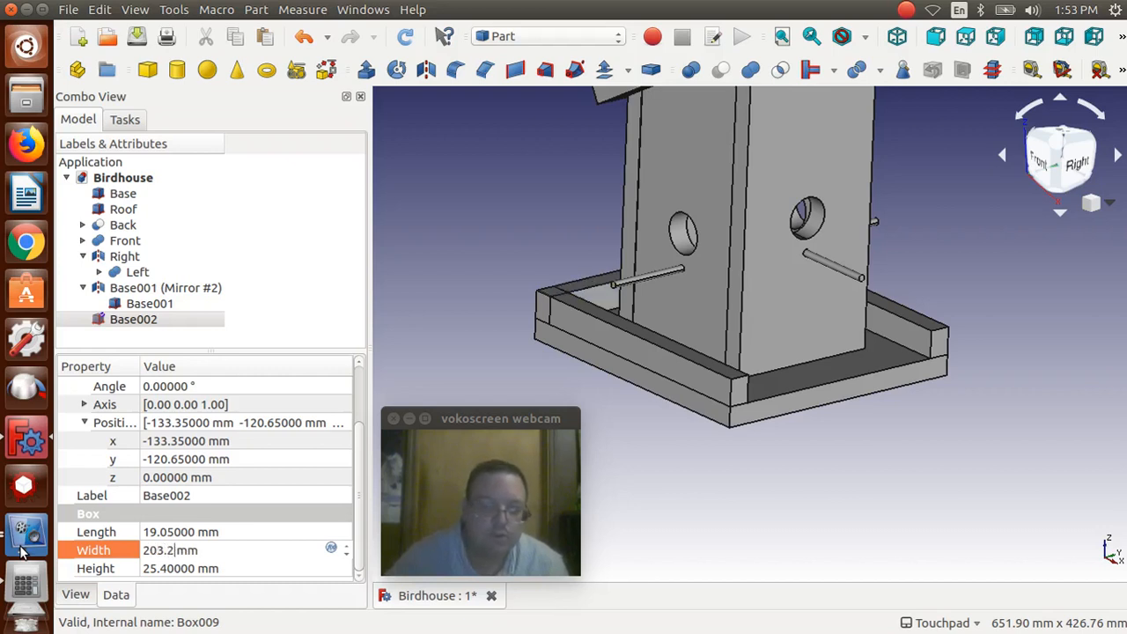
# Step: Switch to the Calculator and divide 203.2 by 2 to get half the rail's width
pyautogui.click(15, 595)
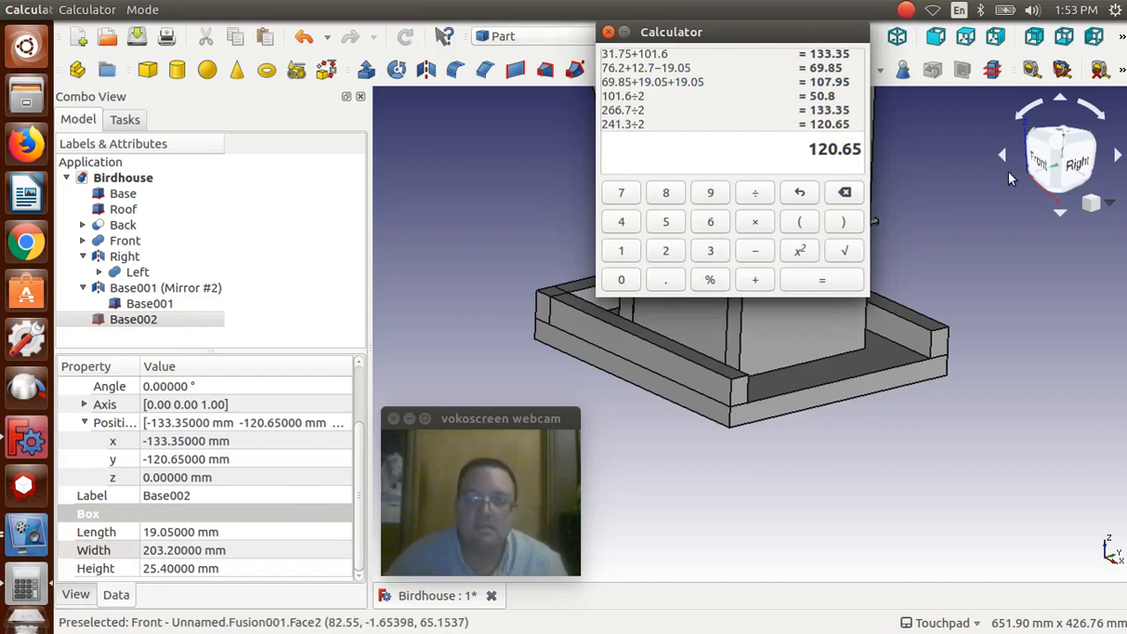
pyautogui.press('BackSpace')
pyautogui.press('BackSpace')
pyautogui.press('BackSpace')
pyautogui.press('BackSpace')
pyautogui.press('BackSpace')
pyautogui.press('BackSpace')
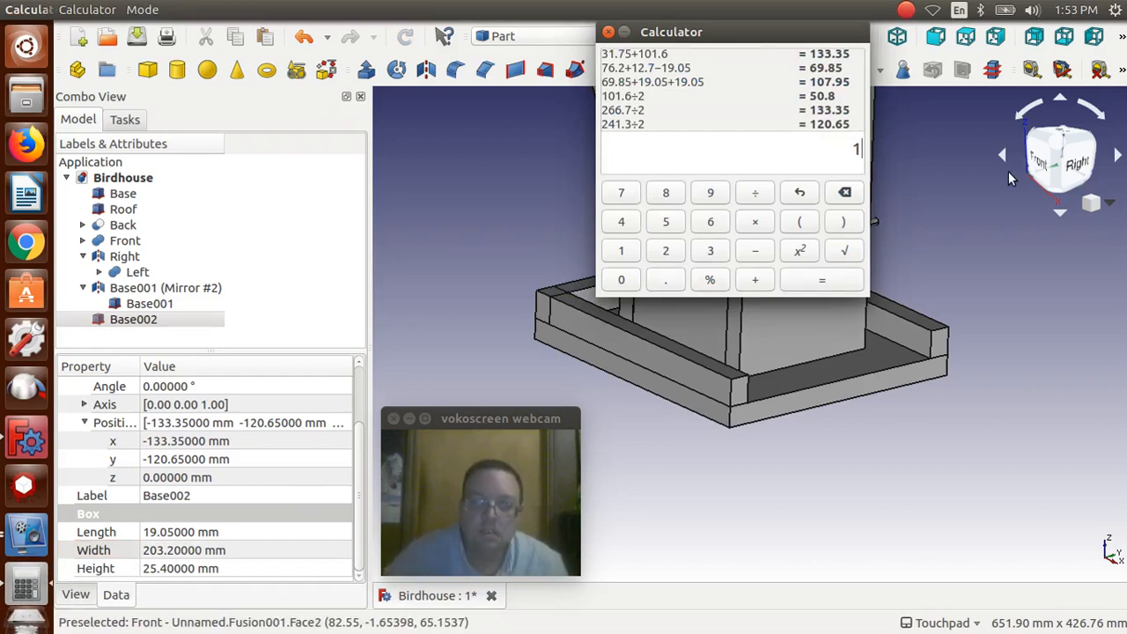
pyautogui.write('2')
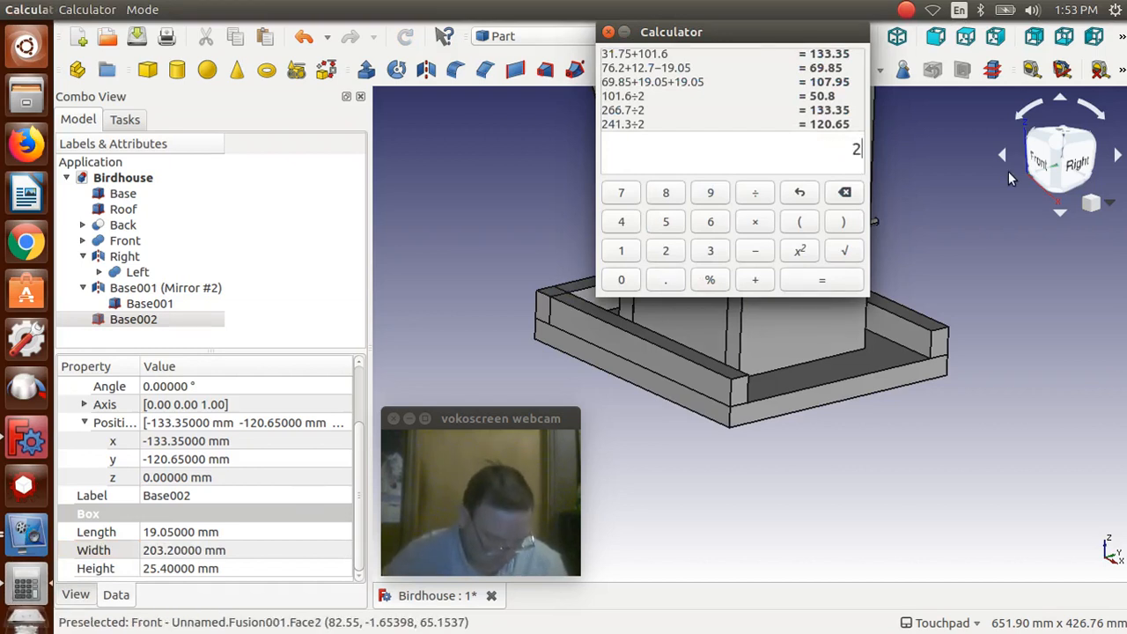
pyautogui.write('03.2')
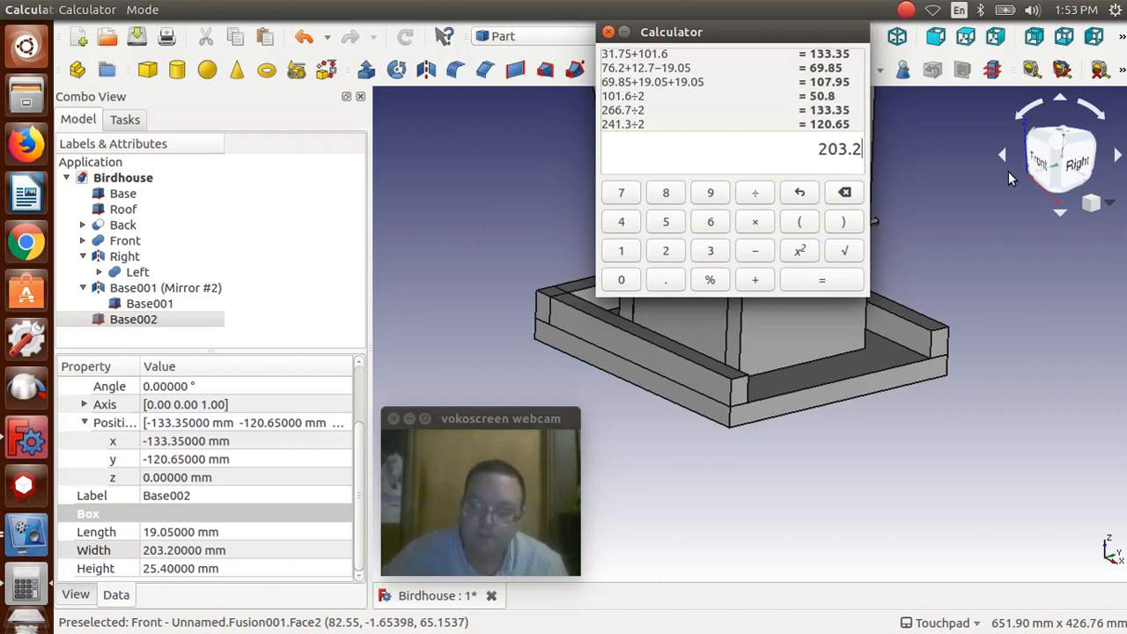
pyautogui.write('/2')
pyautogui.press('Return')
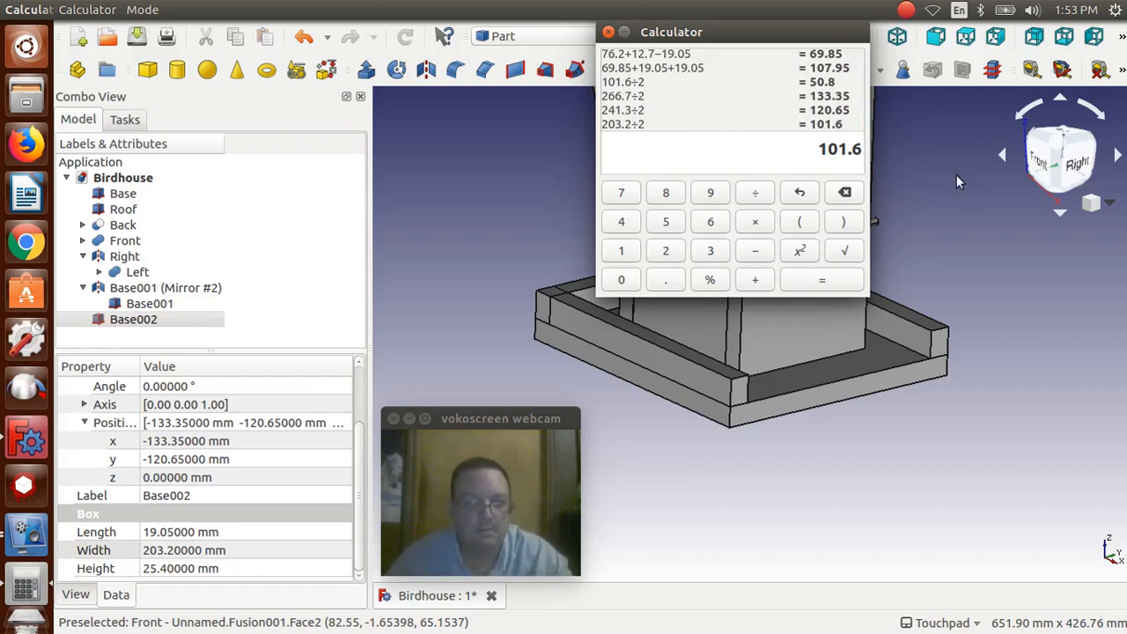
pyautogui.click(135, 465)
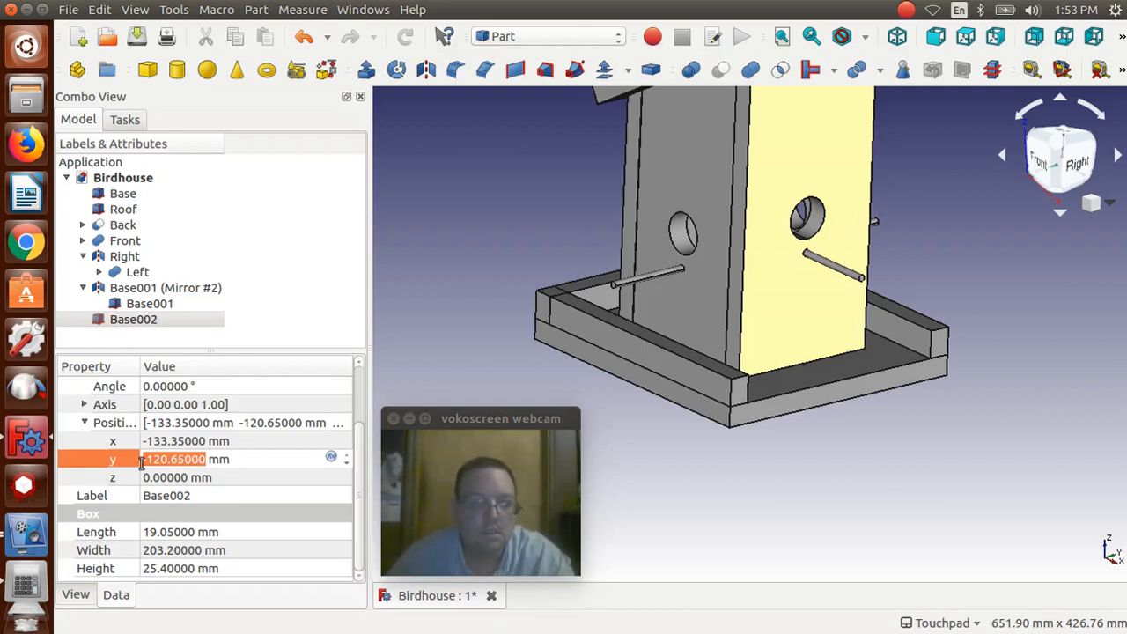
pyautogui.click(141, 462)
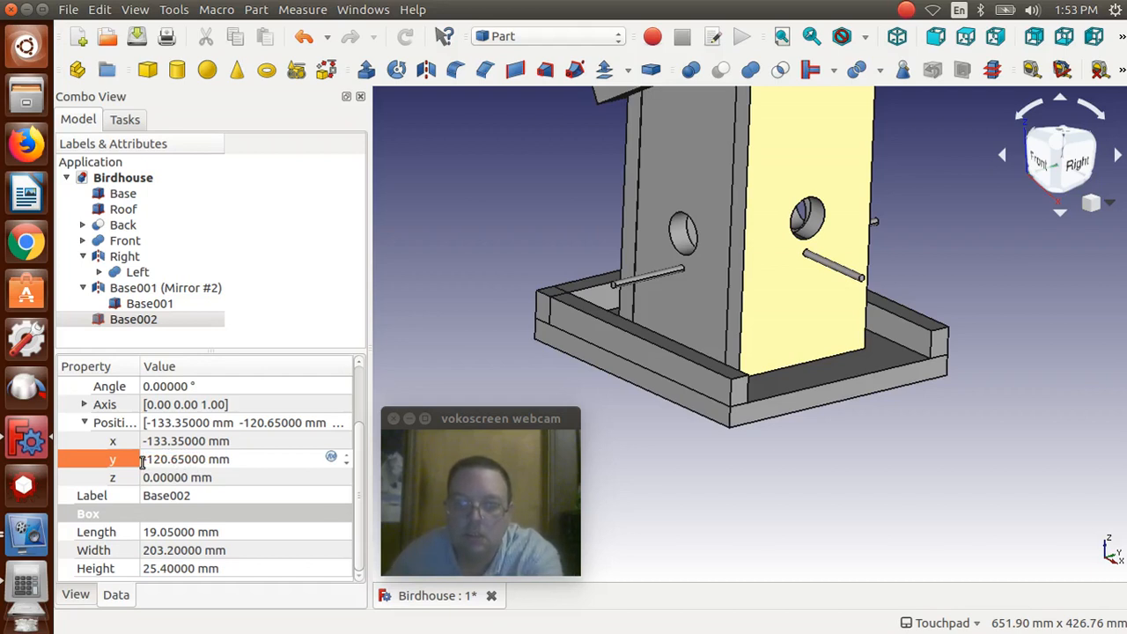
pyautogui.press('Delete')
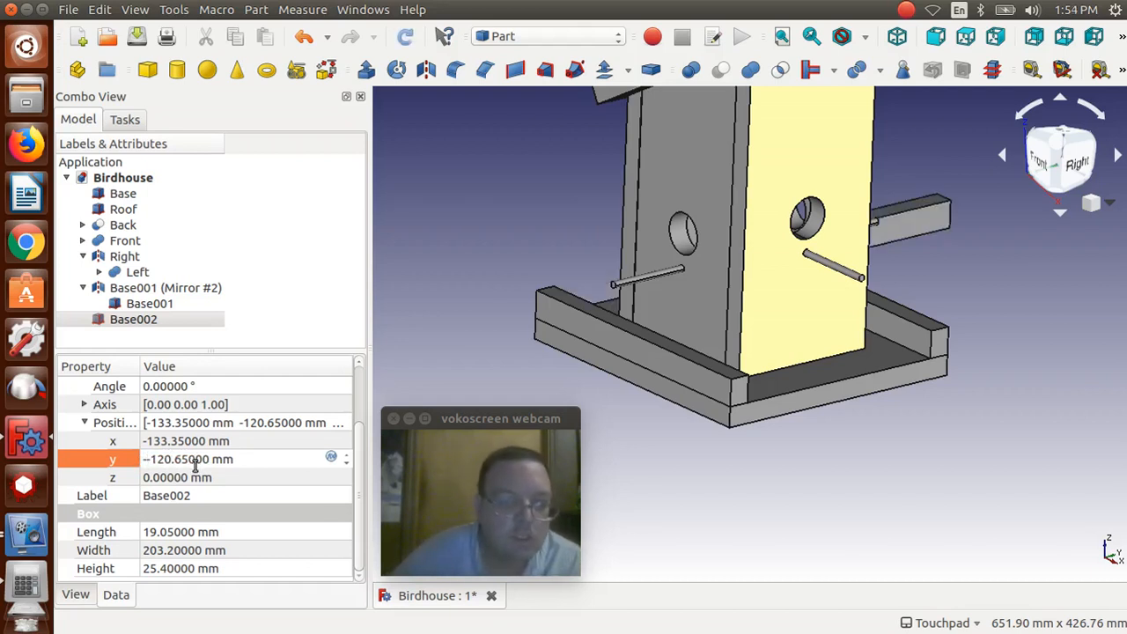
pyautogui.write('-')
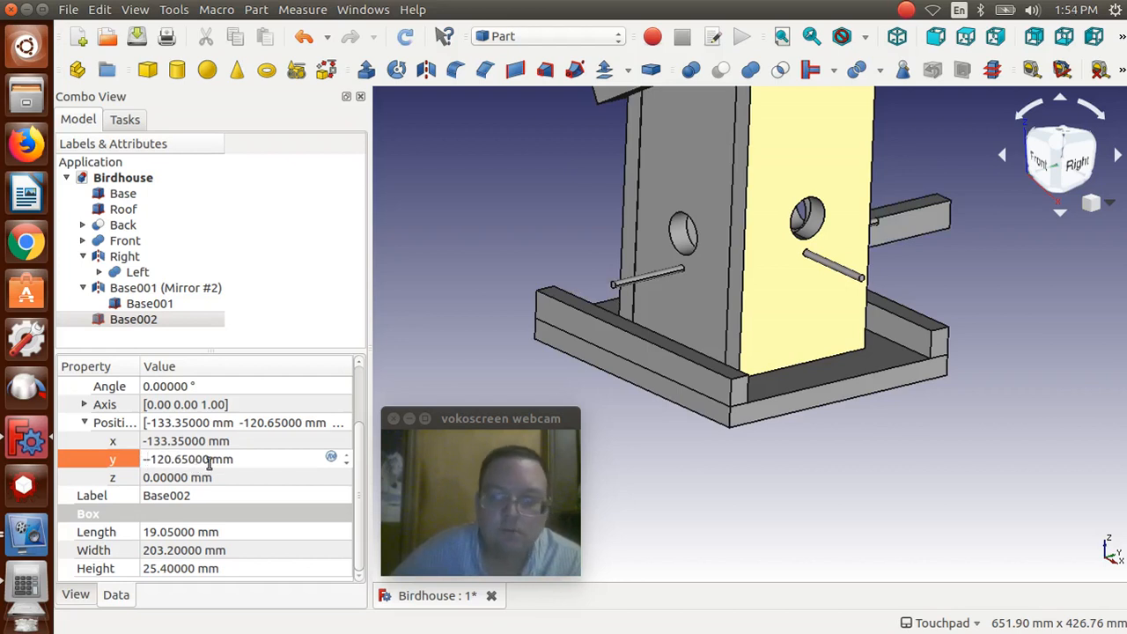
pyautogui.write('-')
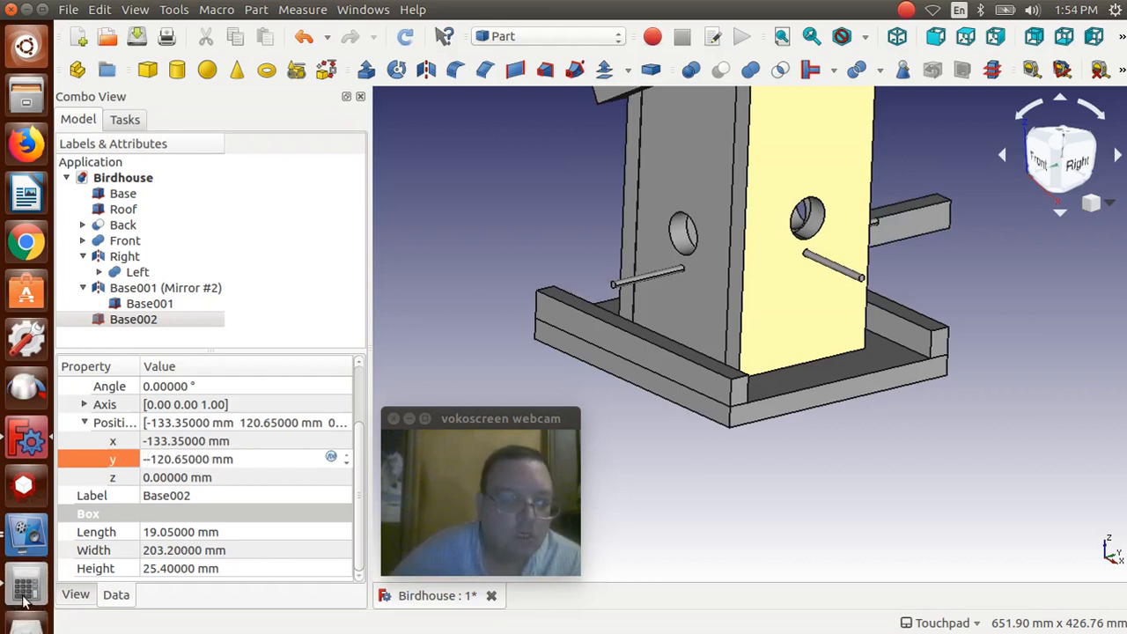
pyautogui.click(25, 598)
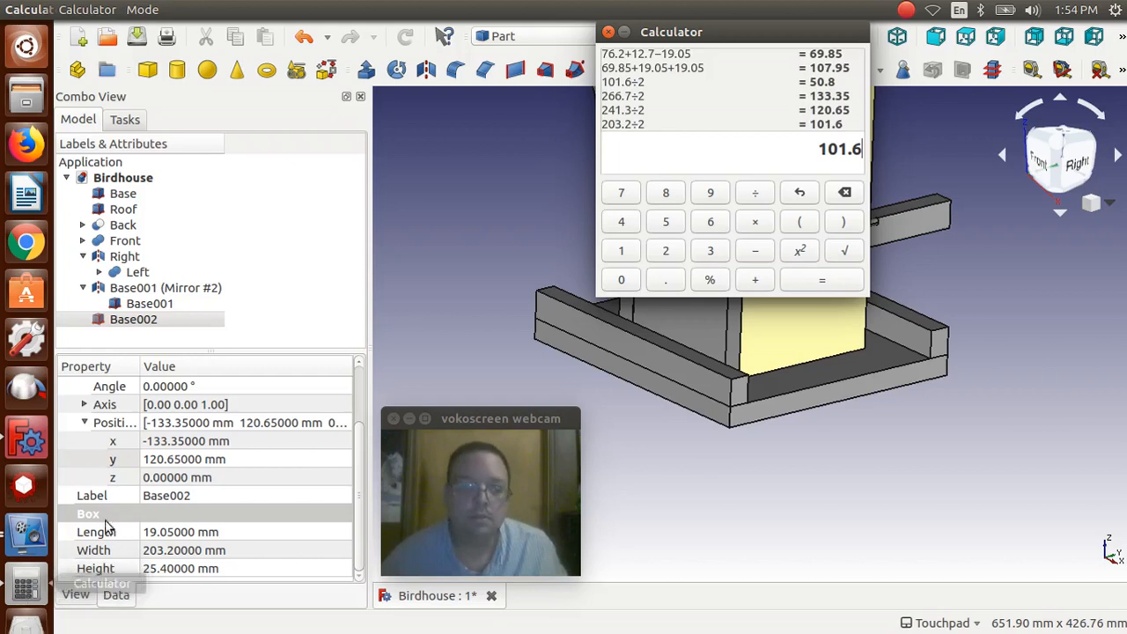
pyautogui.click(146, 465)
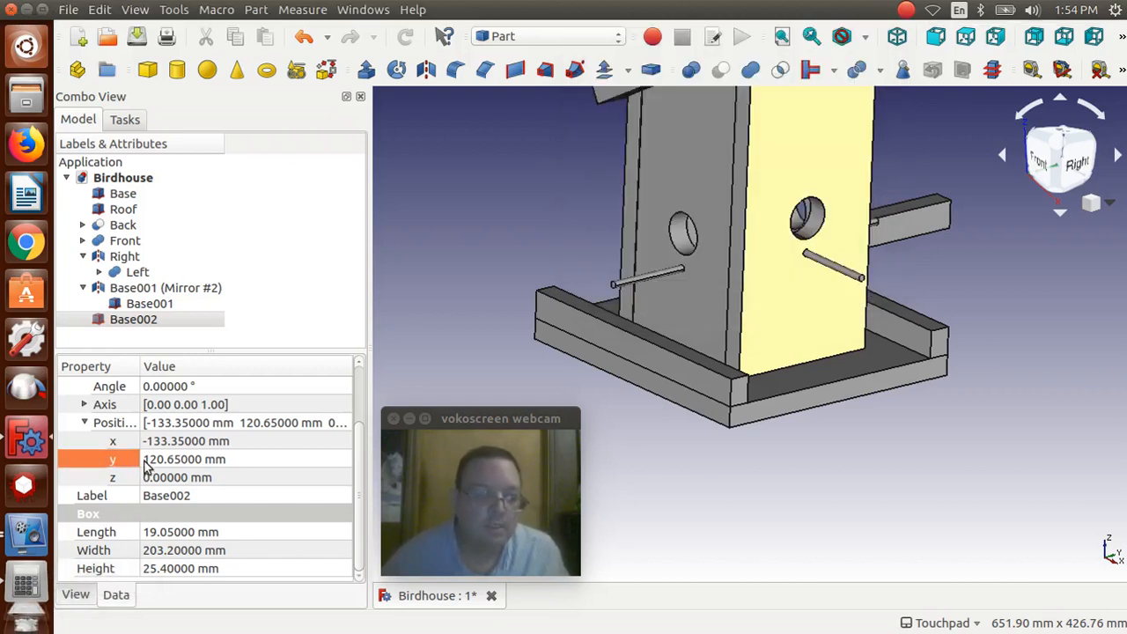
pyautogui.click(146, 466)
pyautogui.click(146, 464)
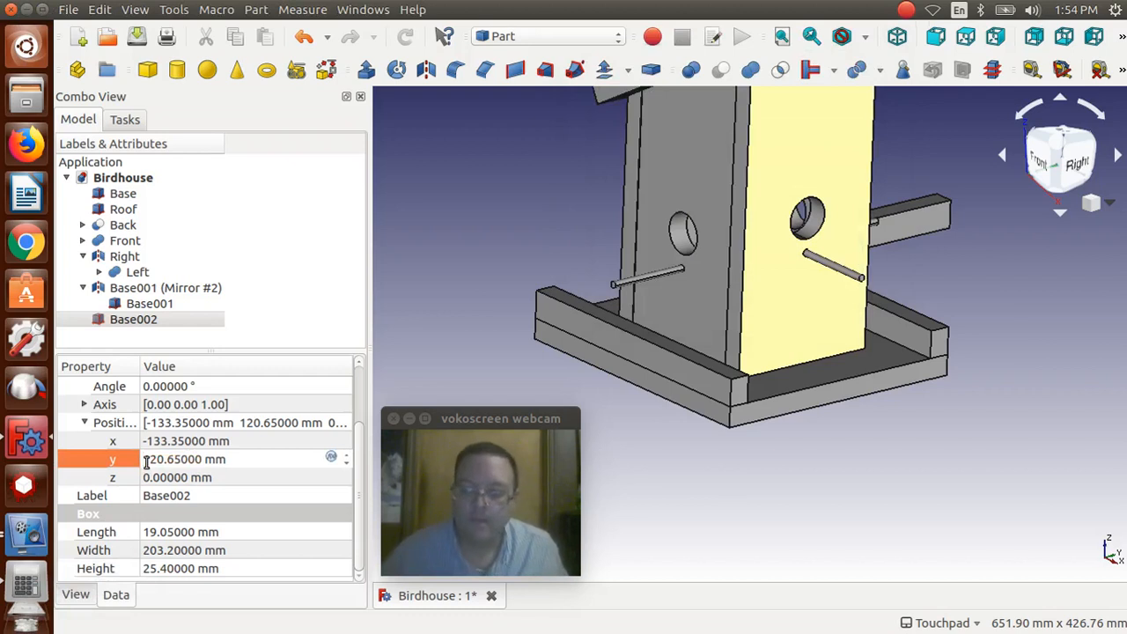
pyautogui.write('-')
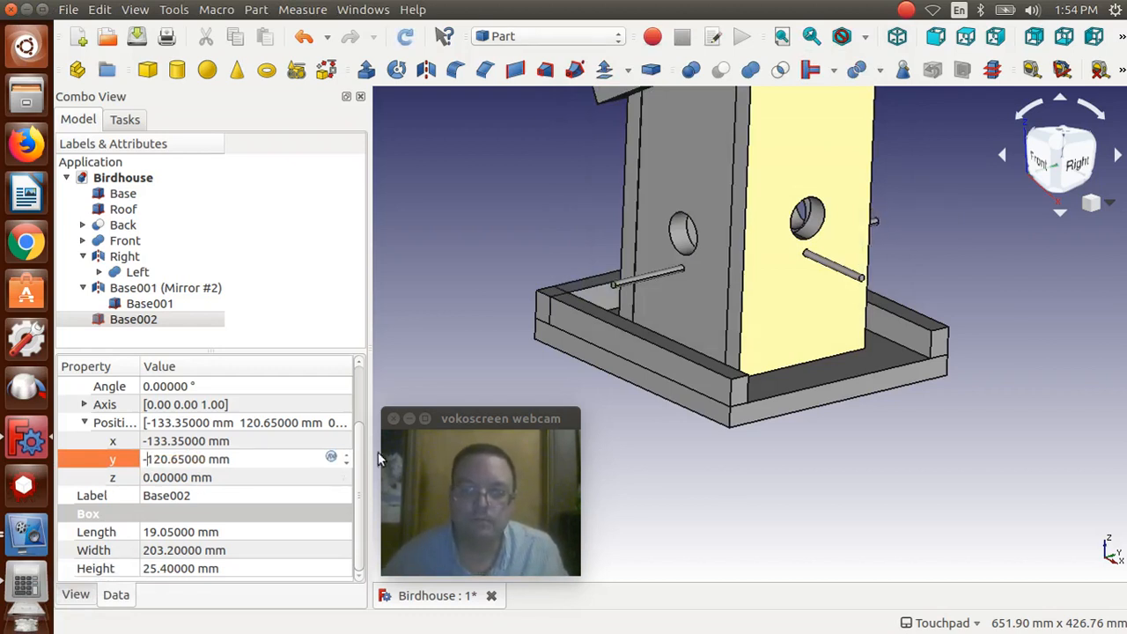
# Step: Check how the Base002 rail overlaps the front rail, and subtract 19.05 from 101.6 in the Calculator
pyautogui.click(523, 356)
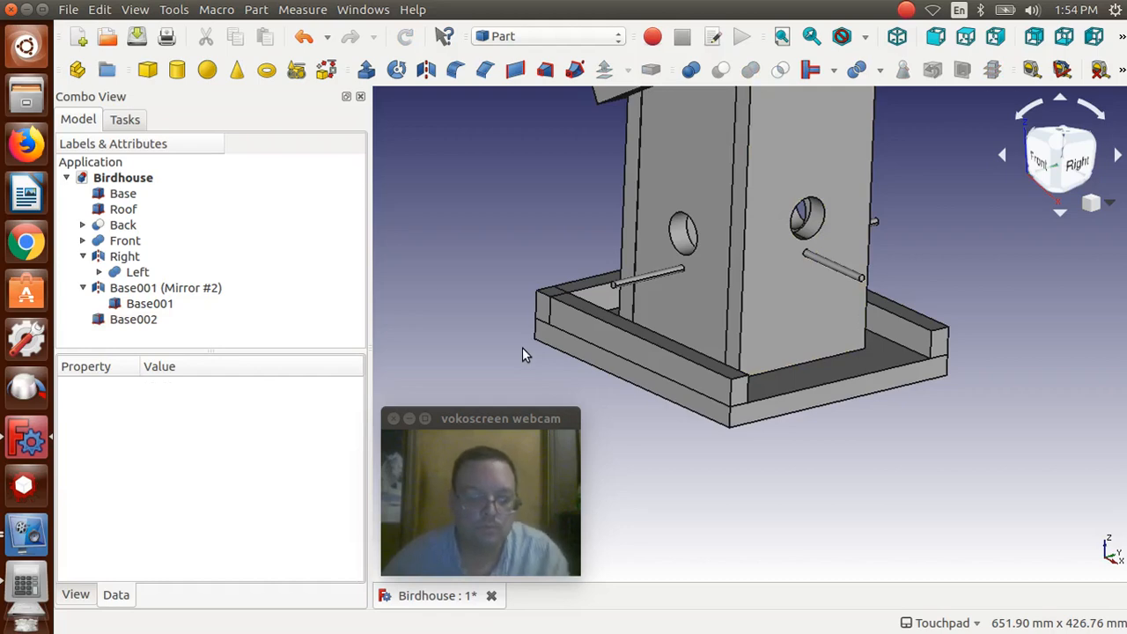
pyautogui.keyDown('alt'); pyautogui.moveTo(523, 349); pyautogui.dragTo(690, 420); pyautogui.keyUp('alt')
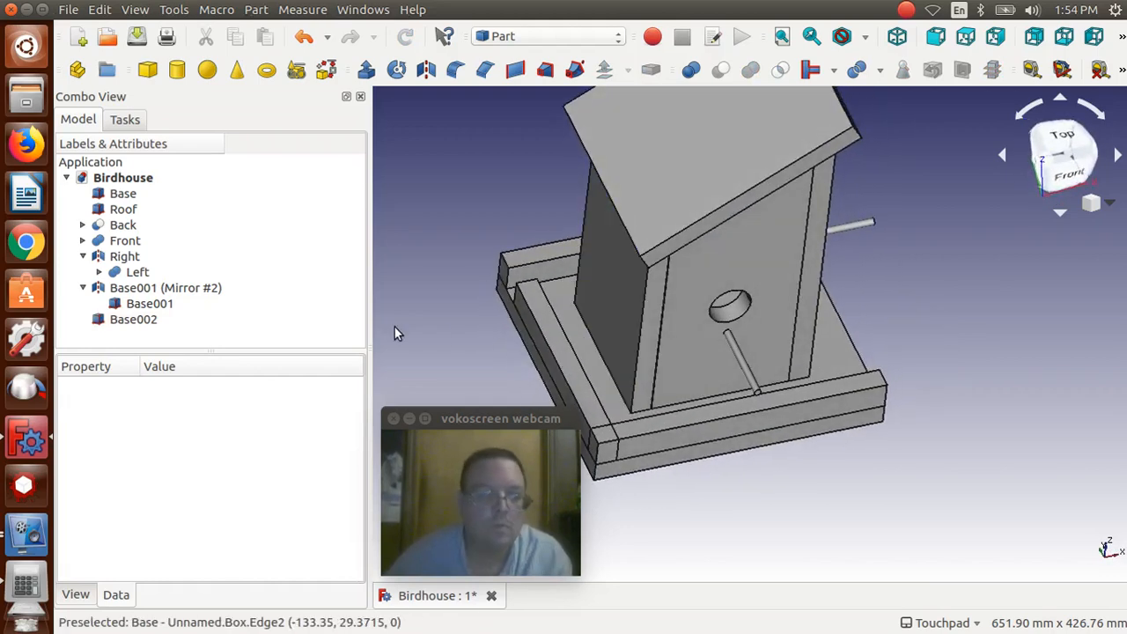
pyautogui.click(111, 319)
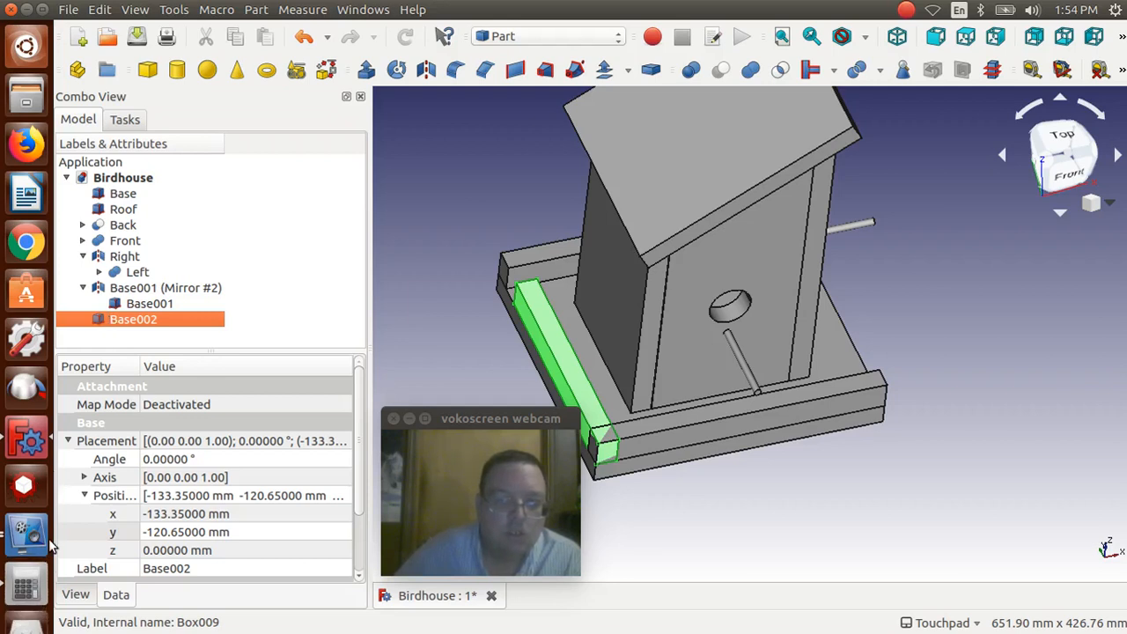
pyautogui.click(28, 586)
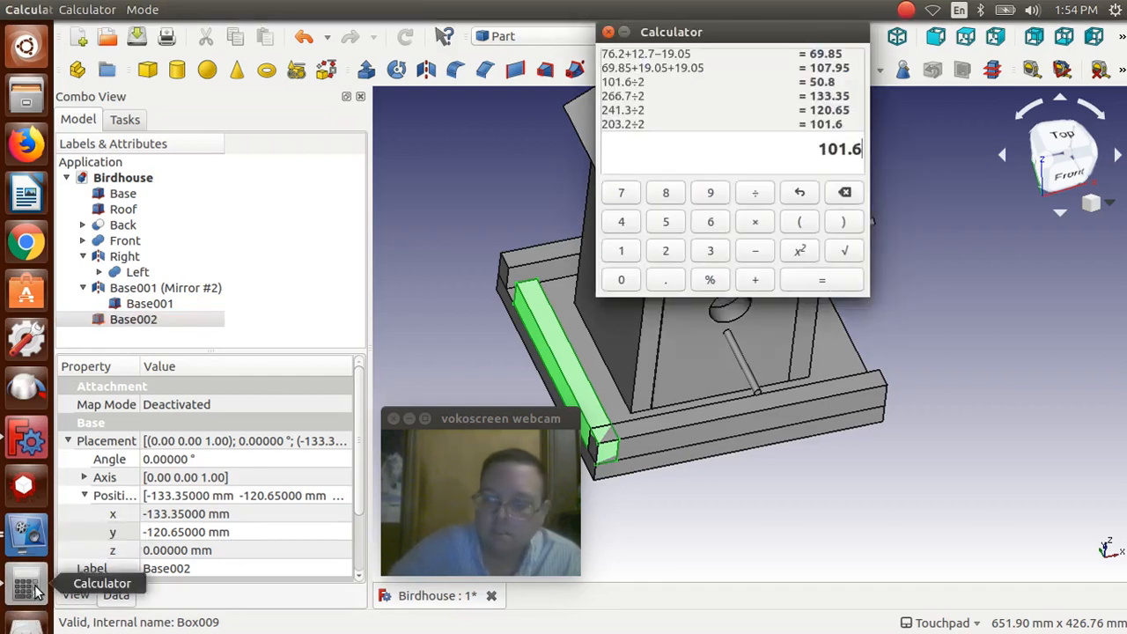
pyautogui.write('-')
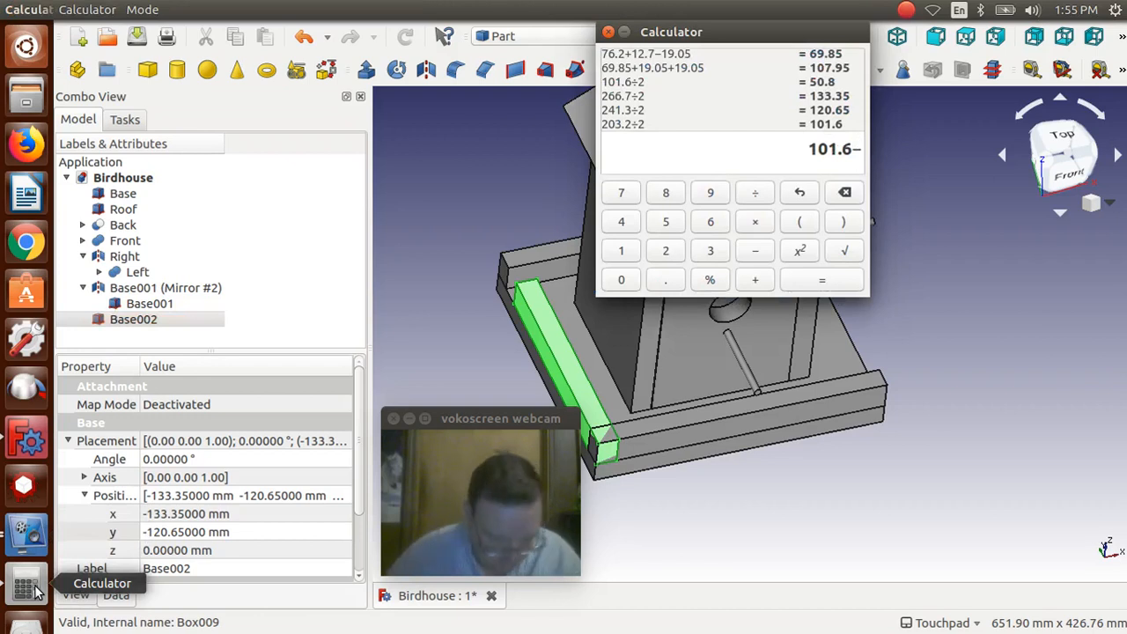
pyautogui.write('19.05')
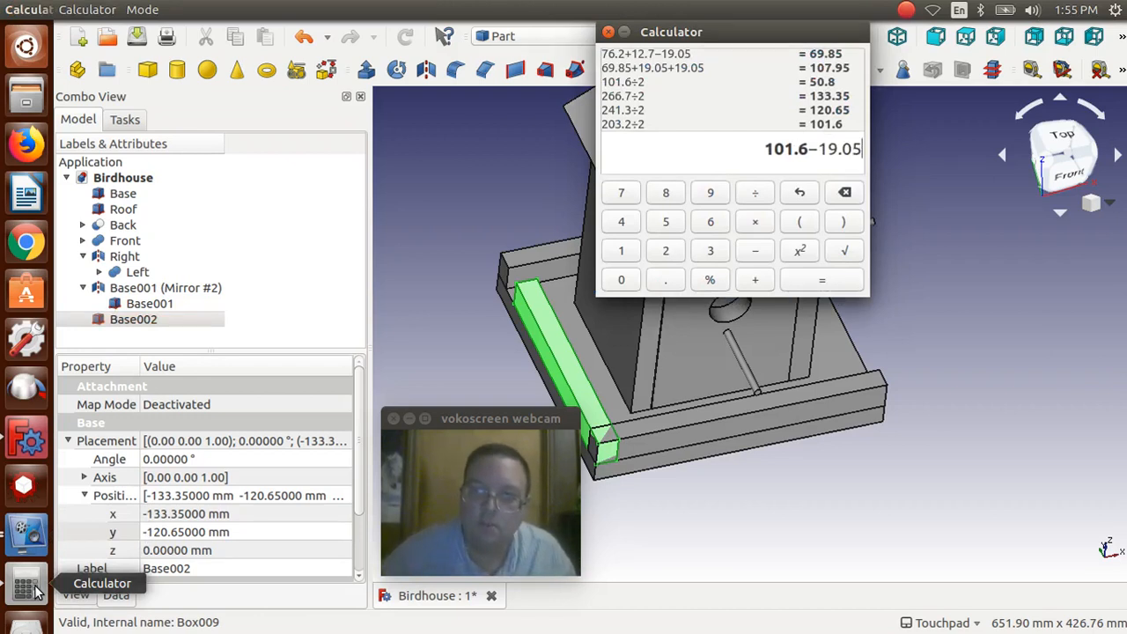
pyautogui.press('Return')
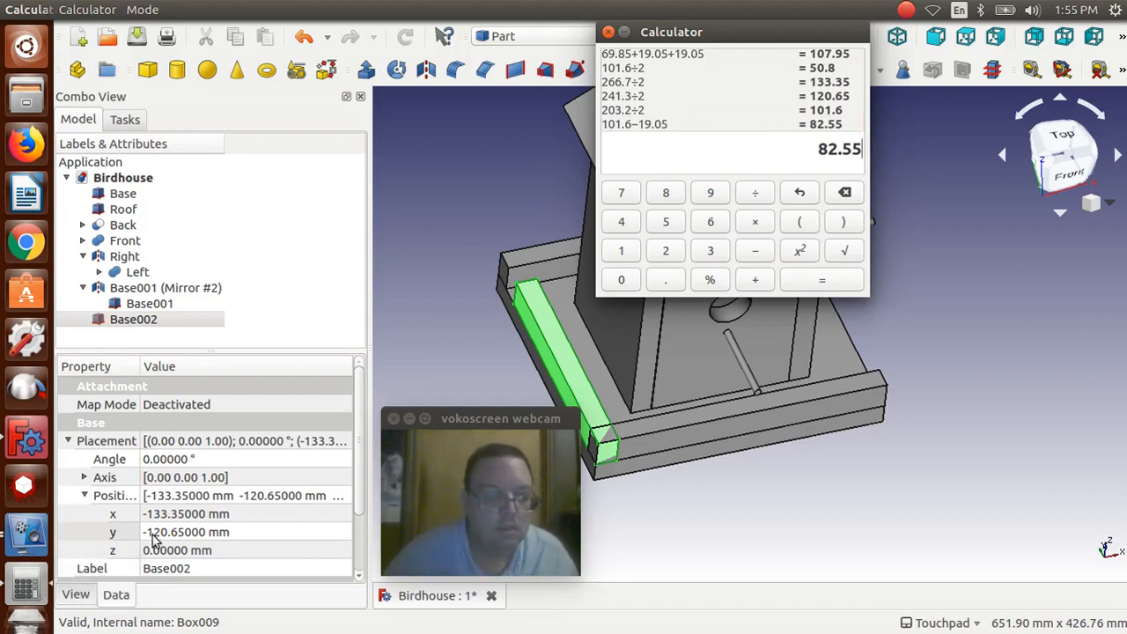
# Step: Set the y position of the Base002 rail to -82.55 mm
pyautogui.click(185, 532)
pyautogui.moveTo(203, 534); pyautogui.dragTo(145, 532)
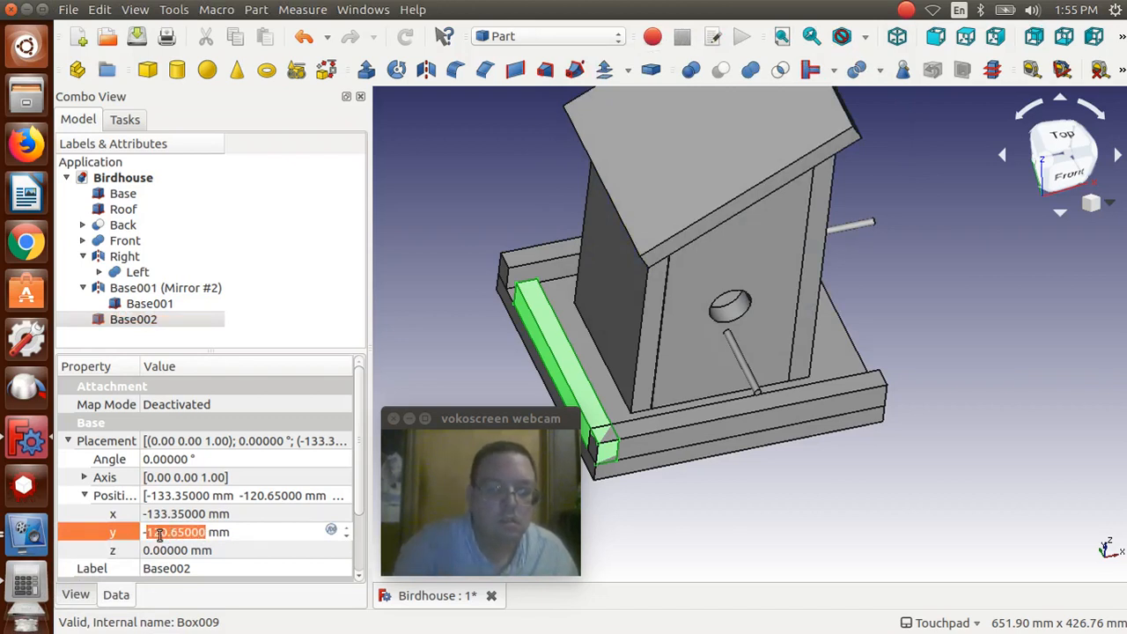
pyautogui.write('-82.55')
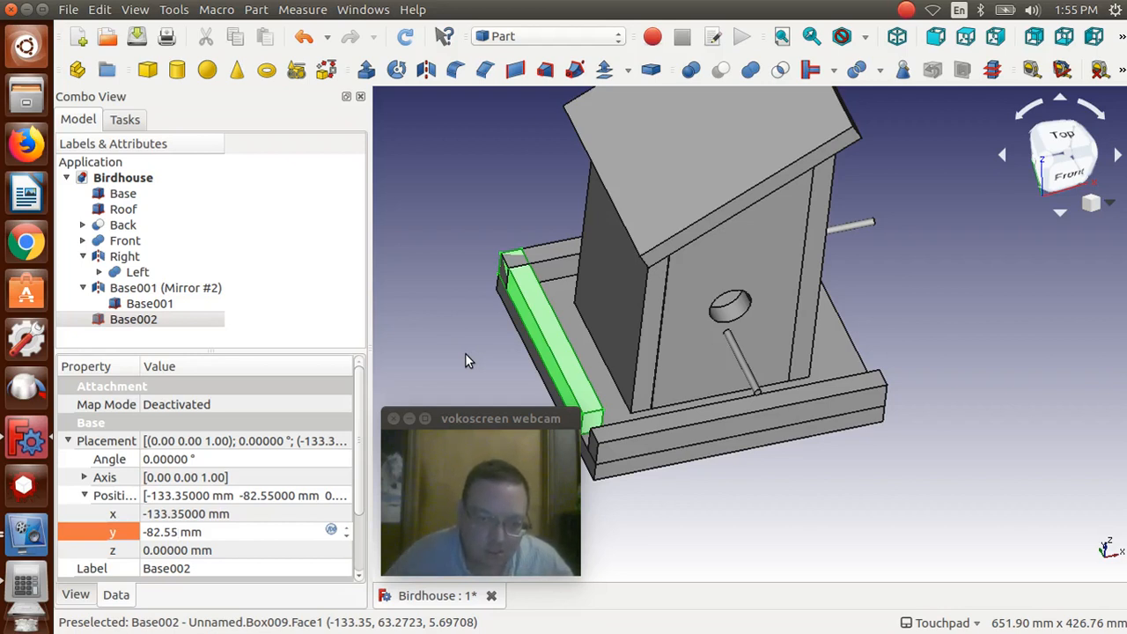
# Step: Switch to the Calculator to divide 203.2 by 2, clear the result, and return to FreeCAD to deselect the Base002 rail
pyautogui.click(26, 583)
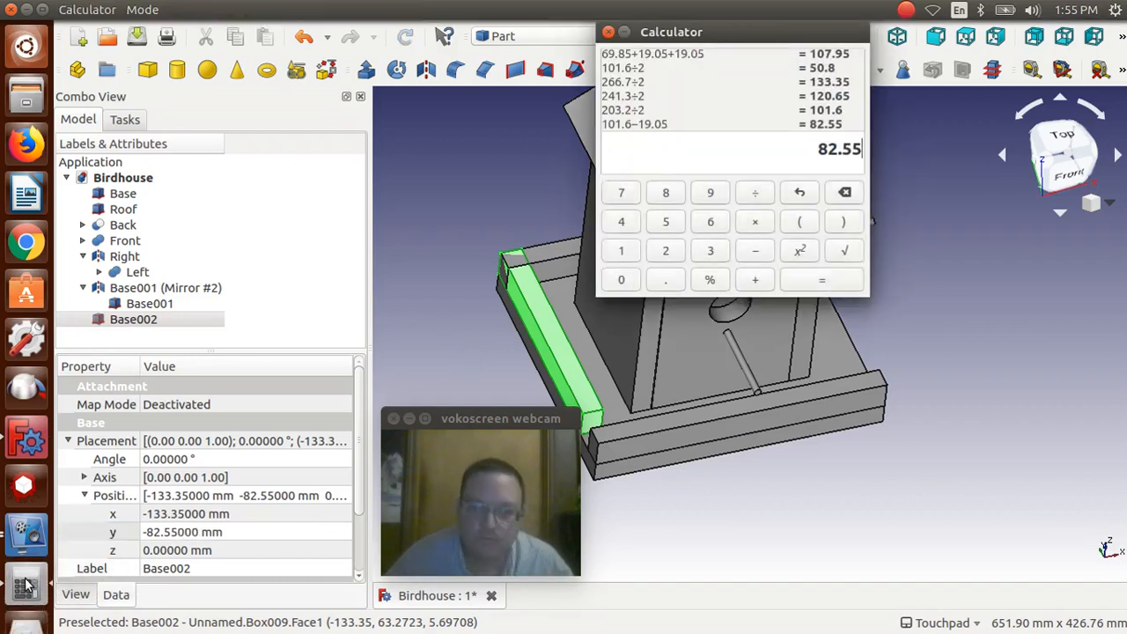
pyautogui.click(842, 196)
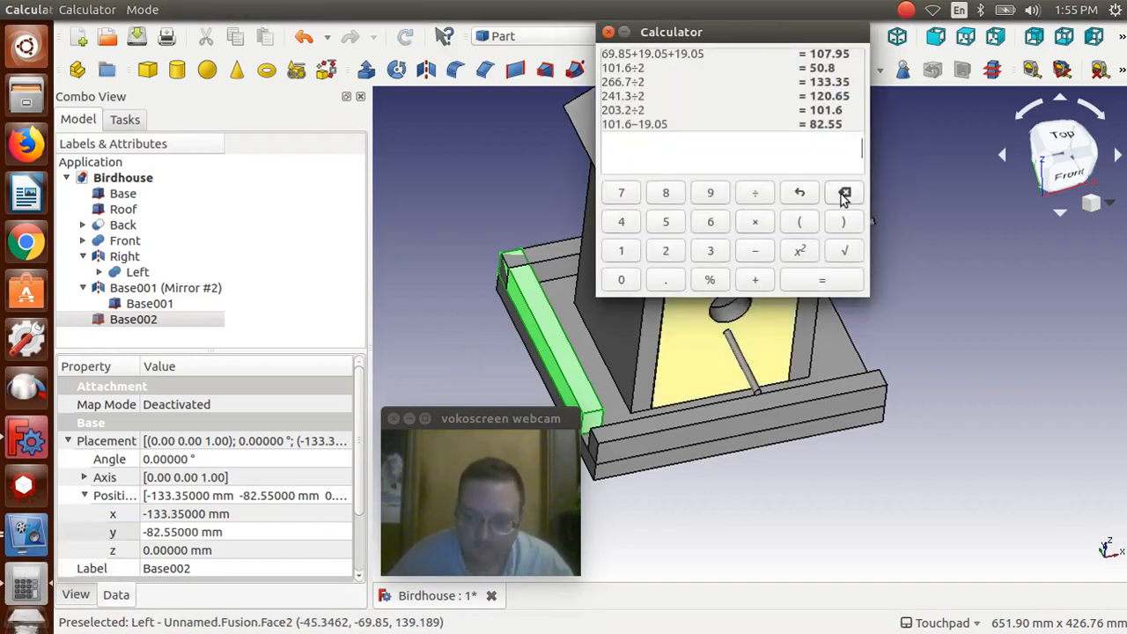
pyautogui.write('20.0')
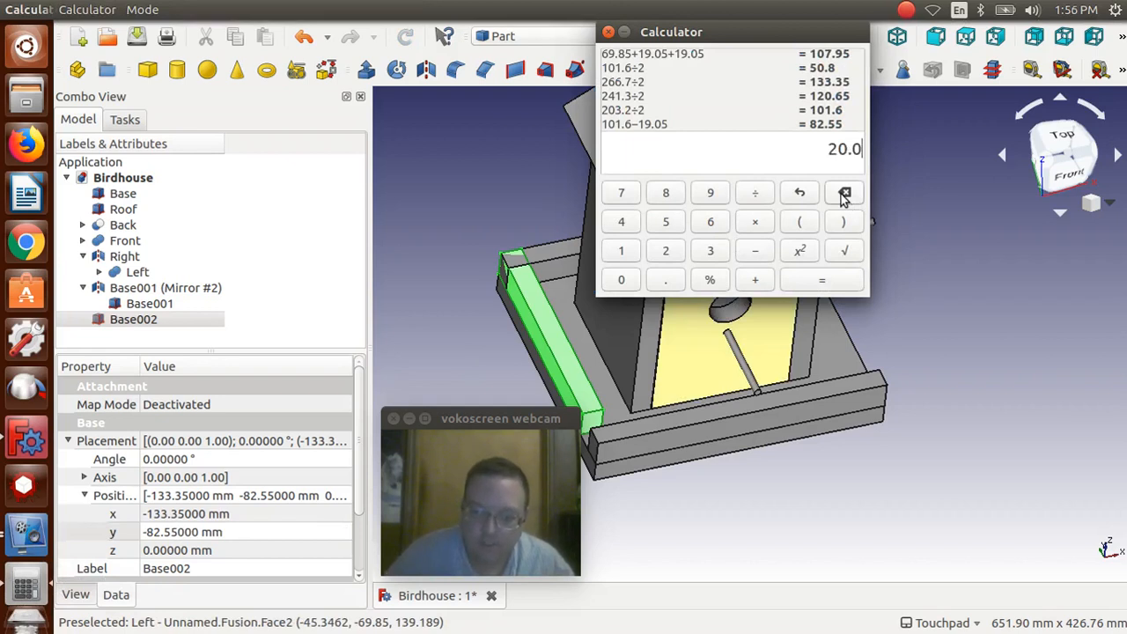
pyautogui.press('BackSpace')
pyautogui.press('BackSpace')
pyautogui.write('3.')
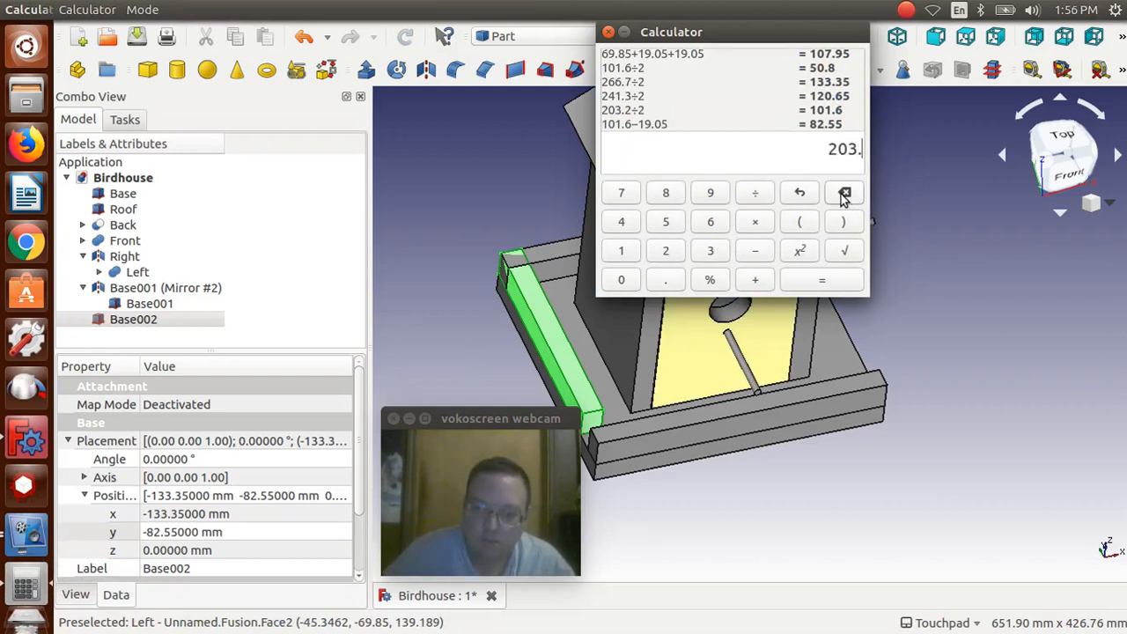
pyautogui.write('2')
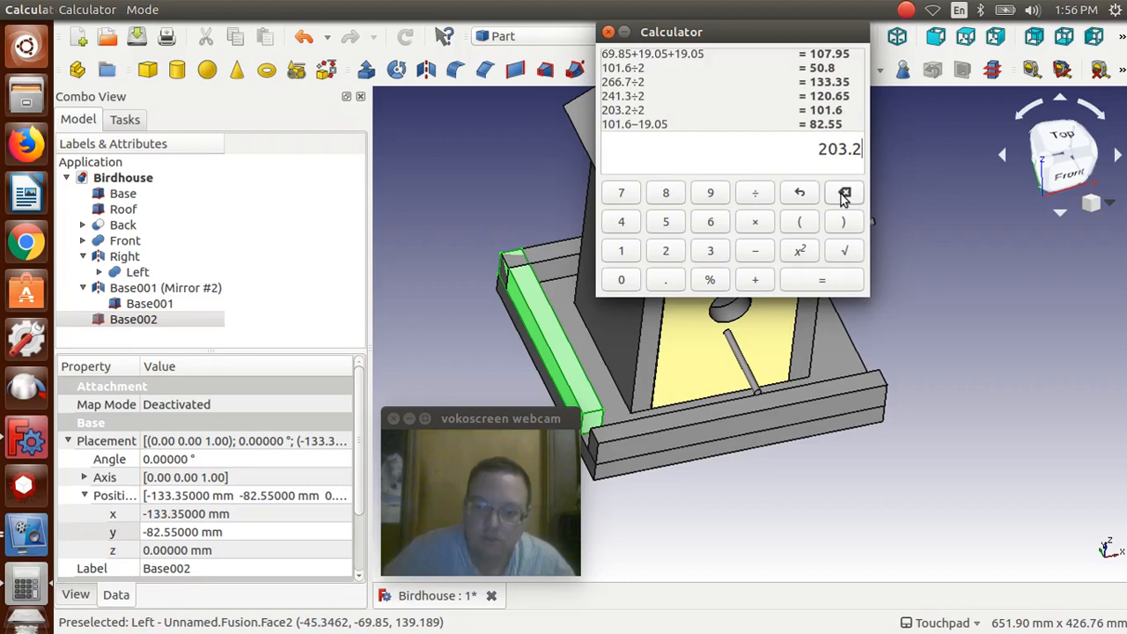
pyautogui.write('/2')
pyautogui.press('Return')
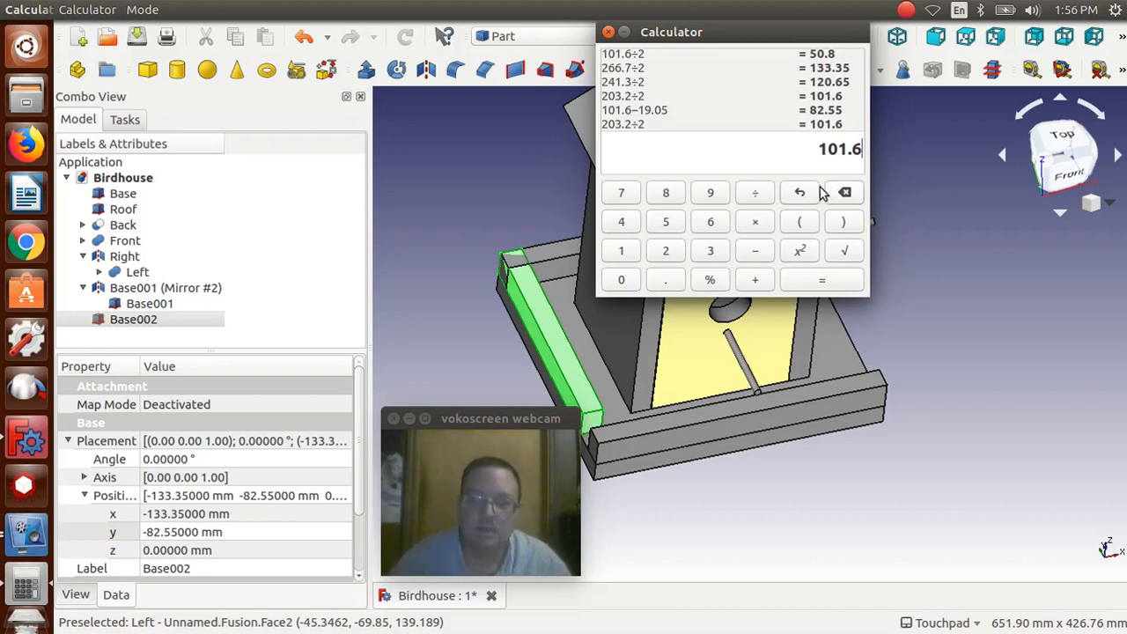
pyautogui.click(845, 192)
pyautogui.click(408, 221)
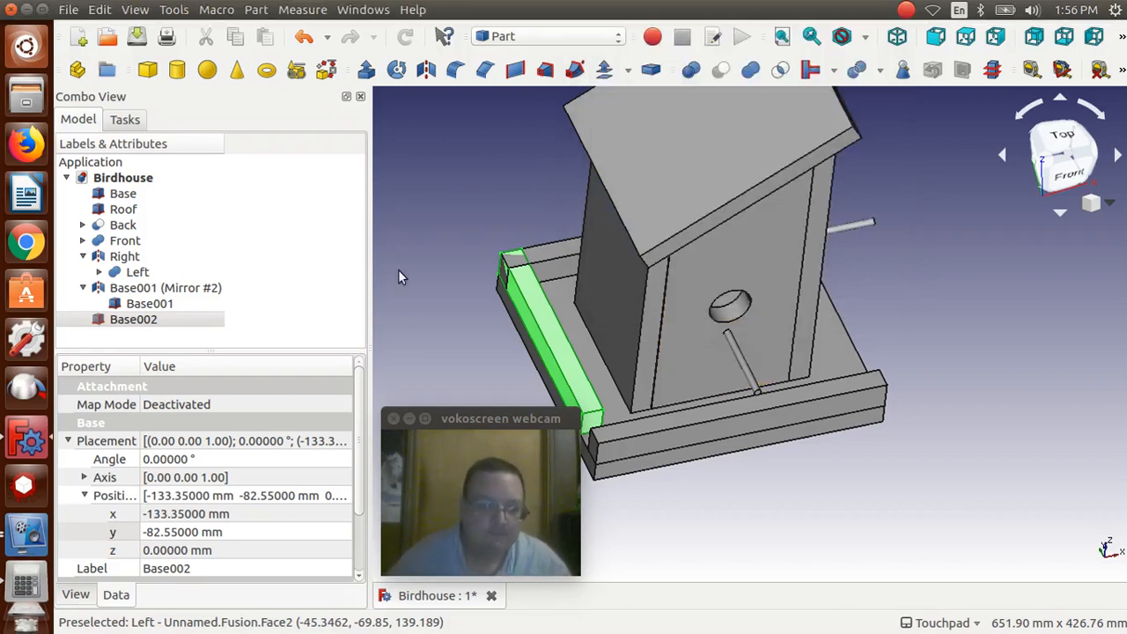
pyautogui.keyDown('ctrl'); pyautogui.click(156, 322); pyautogui.keyUp('ctrl')
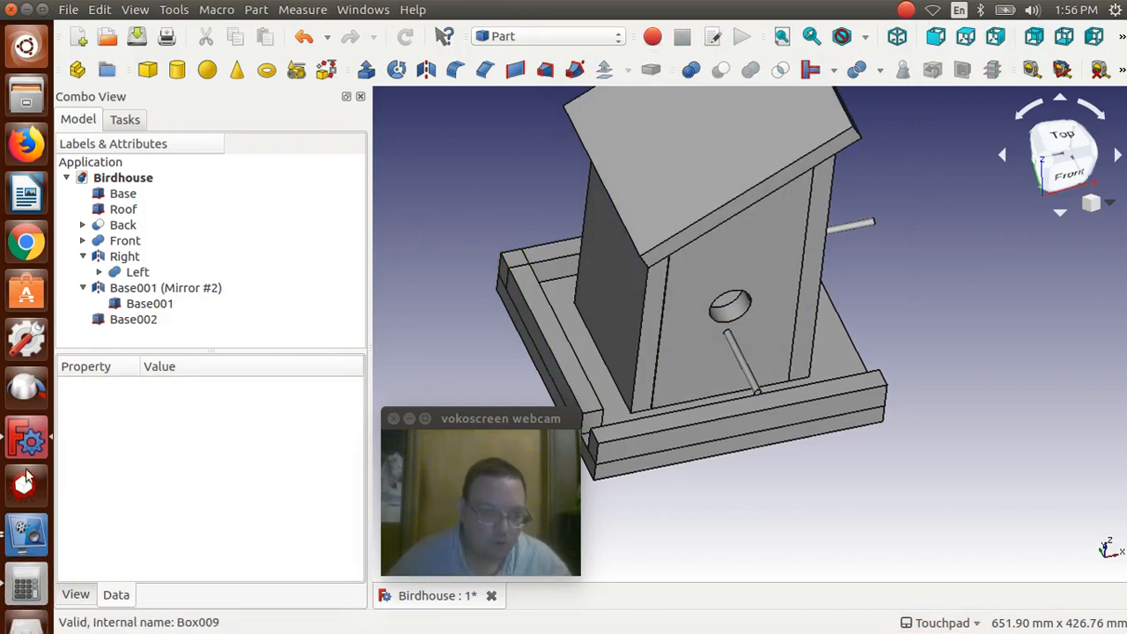
# Step: Switch to the Calculator and evaluate 266.7−19.05−19.05÷2 for the side rail
pyautogui.click(24, 589)
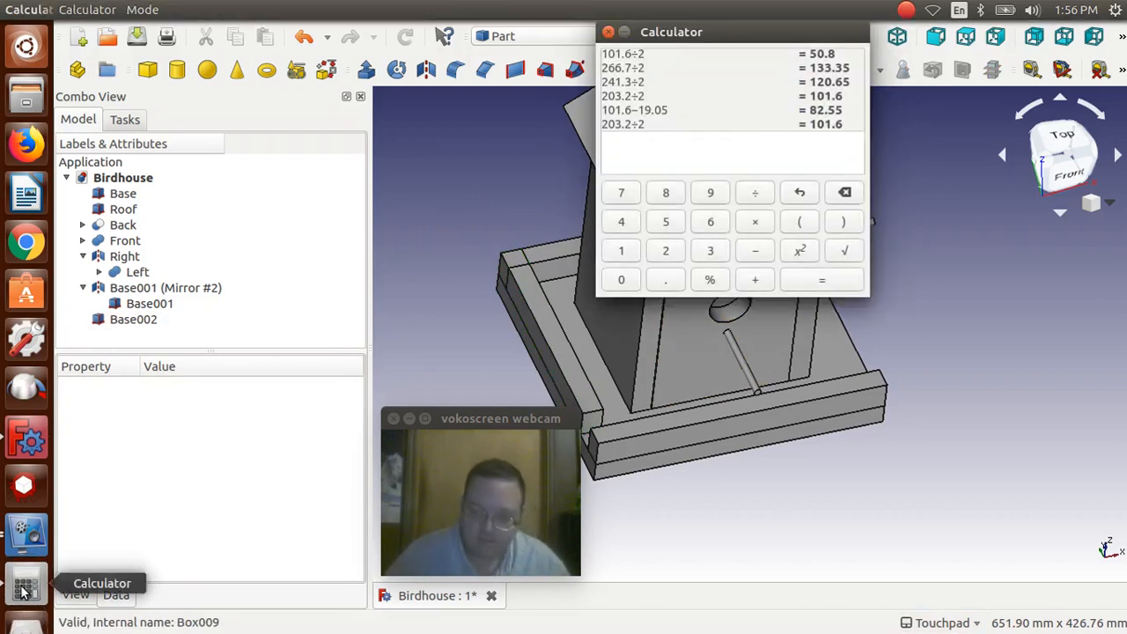
pyautogui.write('266.')
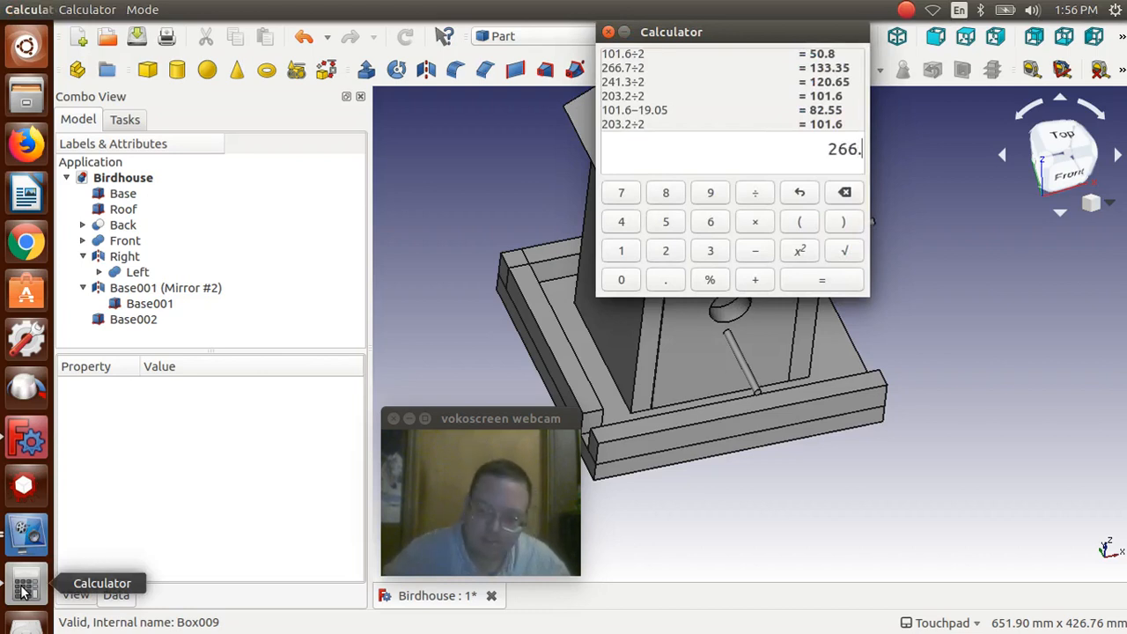
pyautogui.write('7')
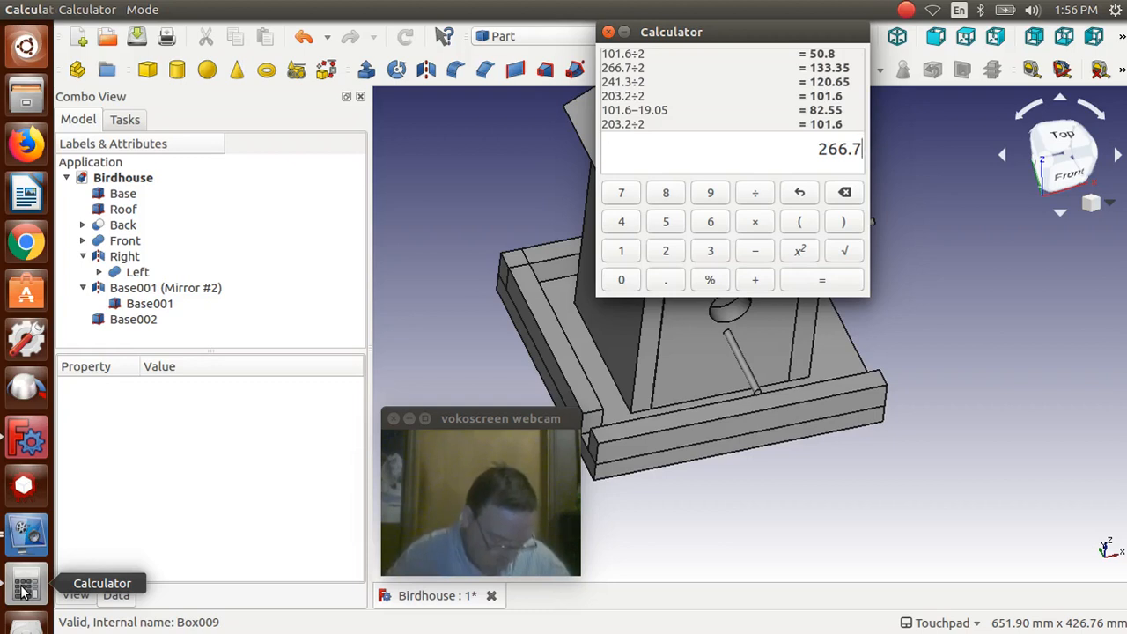
pyautogui.write('-')
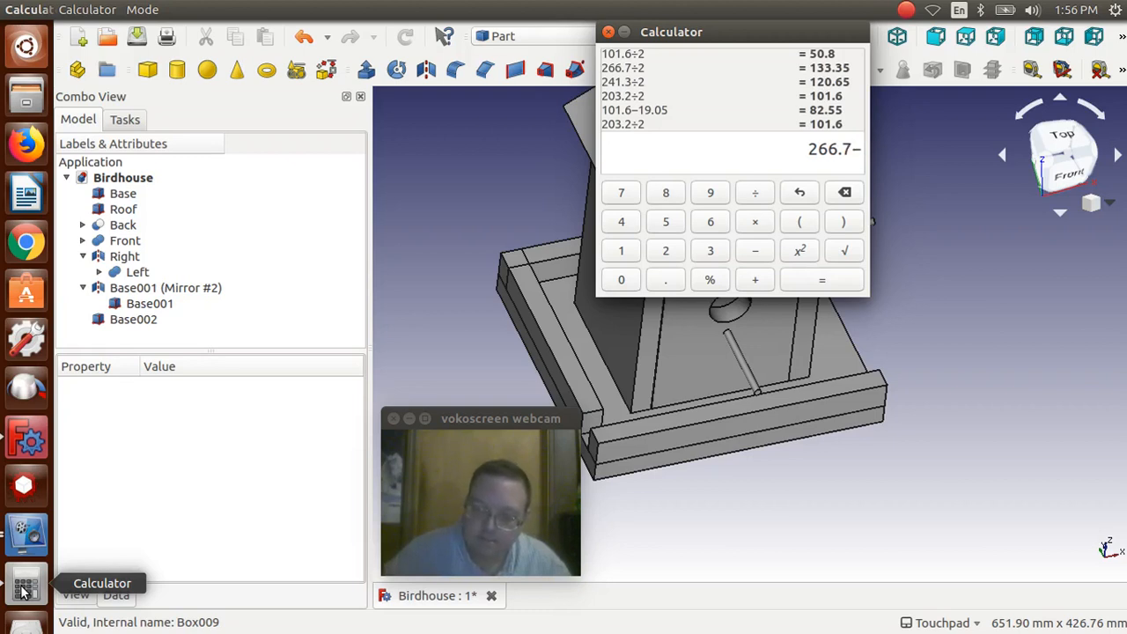
pyautogui.write('19.')
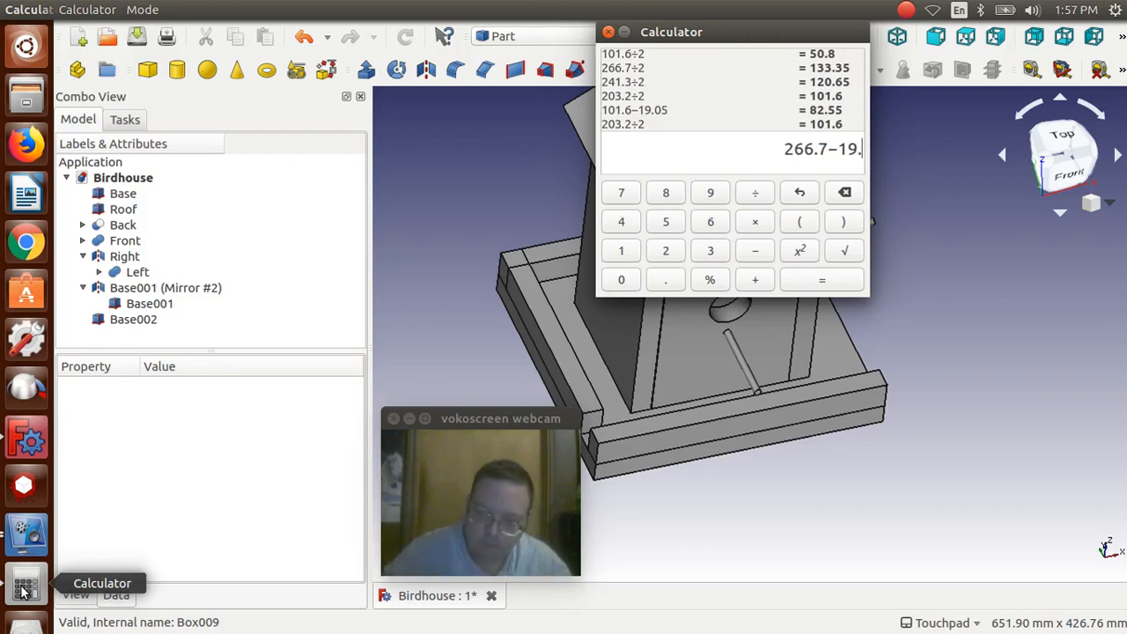
pyautogui.write('05-19.05')
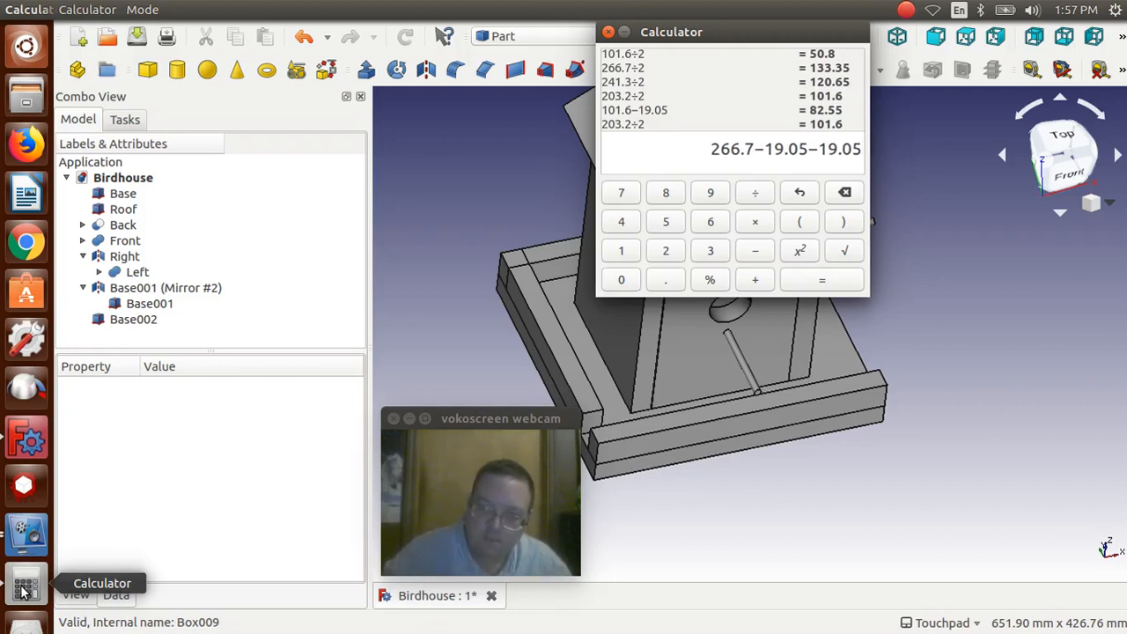
pyautogui.write('/')
pyautogui.write('2')
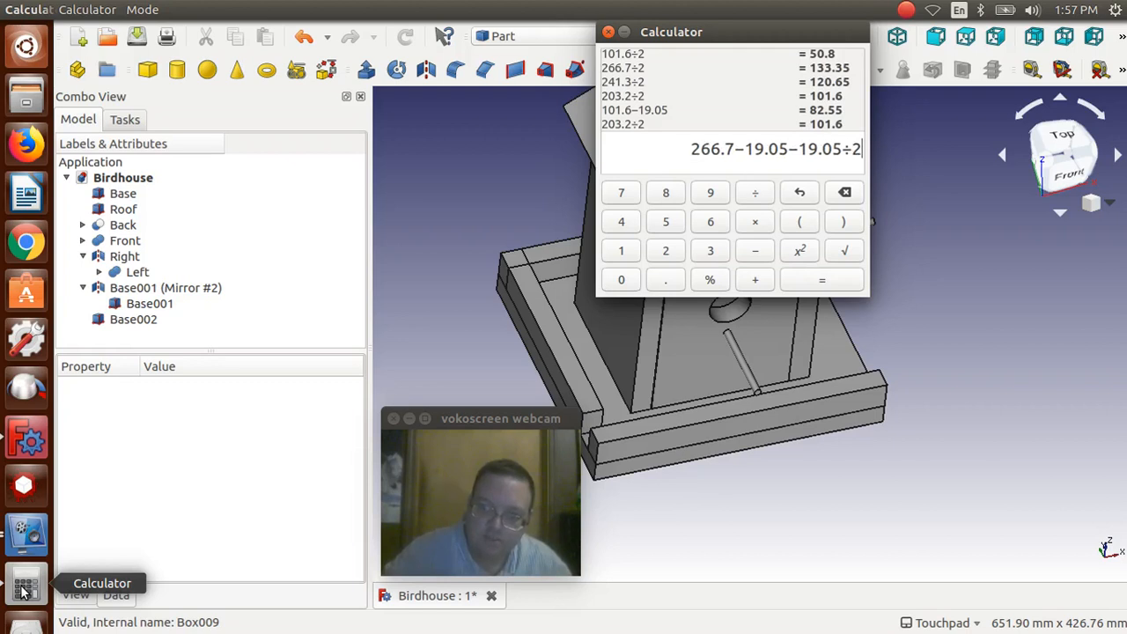
pyautogui.press('Return')
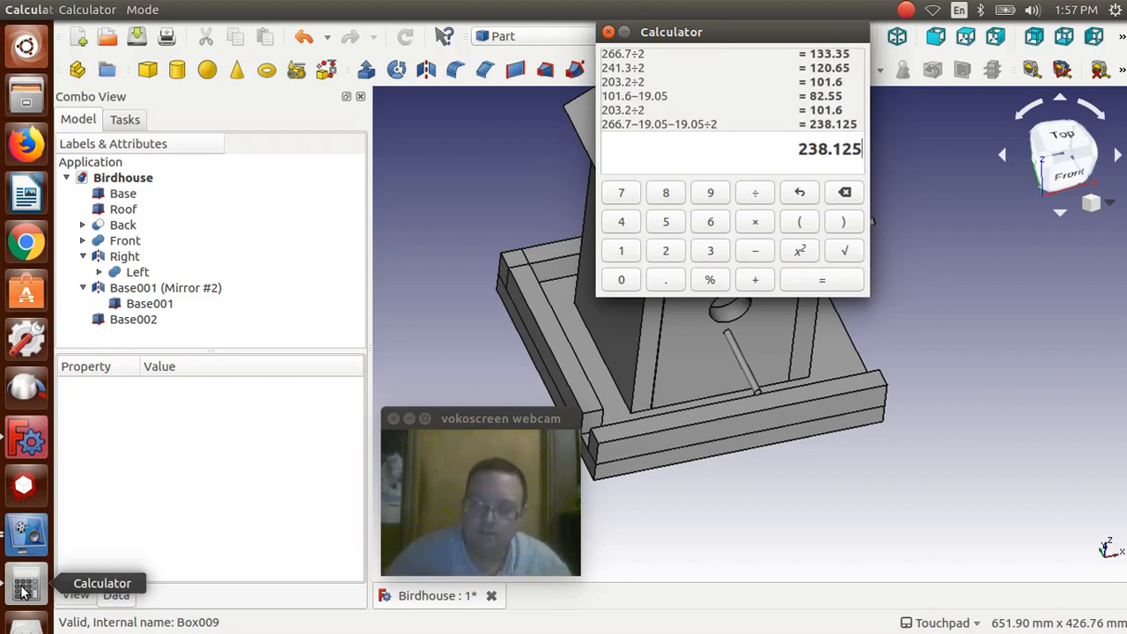
# Step: Subtract 19.05 twice from 266.7 in the Calculator, without the division
pyautogui.write('266.7')
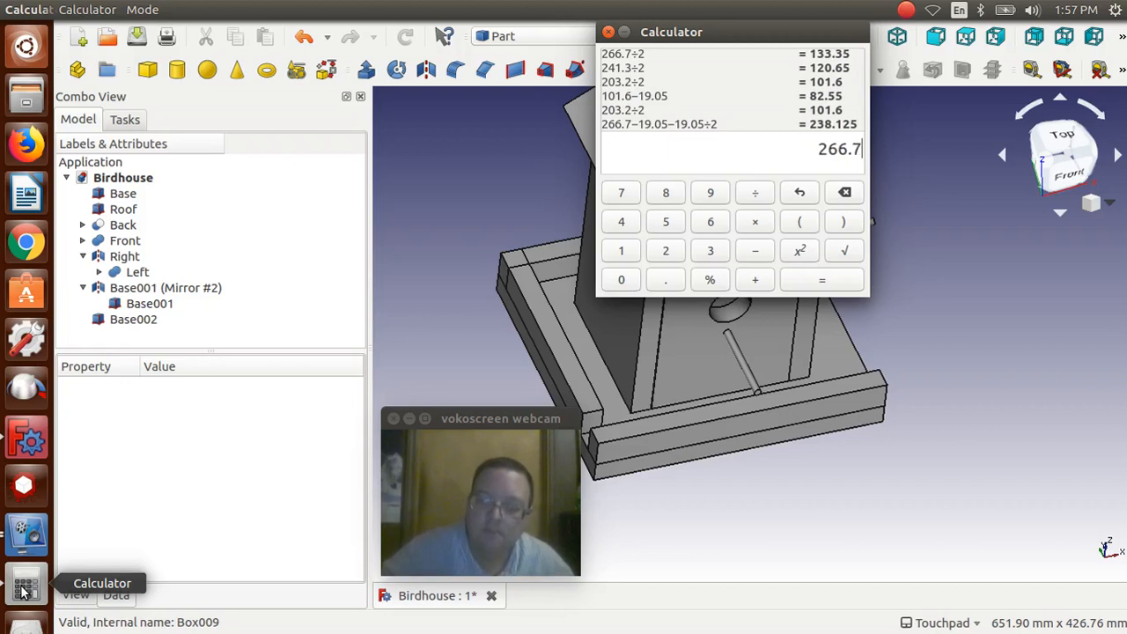
pyautogui.write('-19.05')
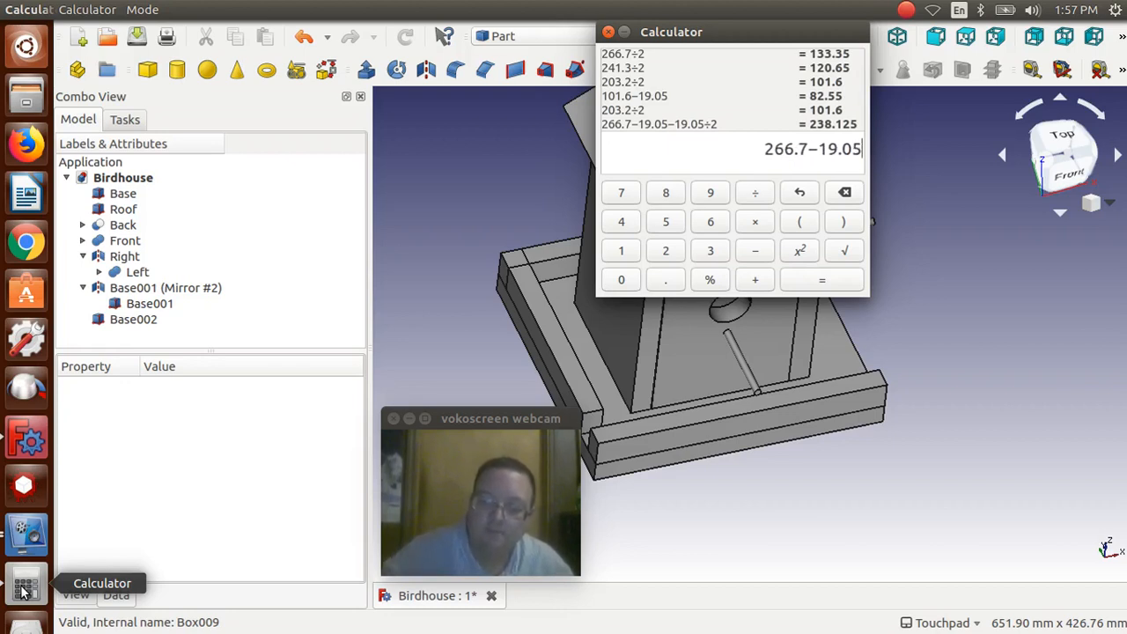
pyautogui.write('-19.05')
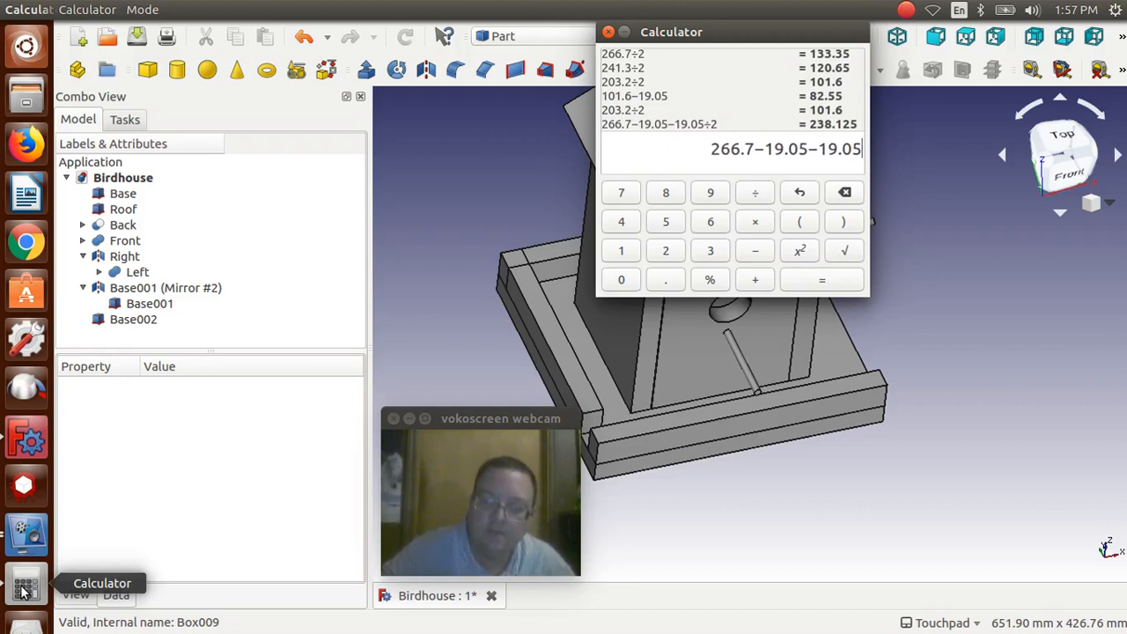
pyautogui.press('Return')
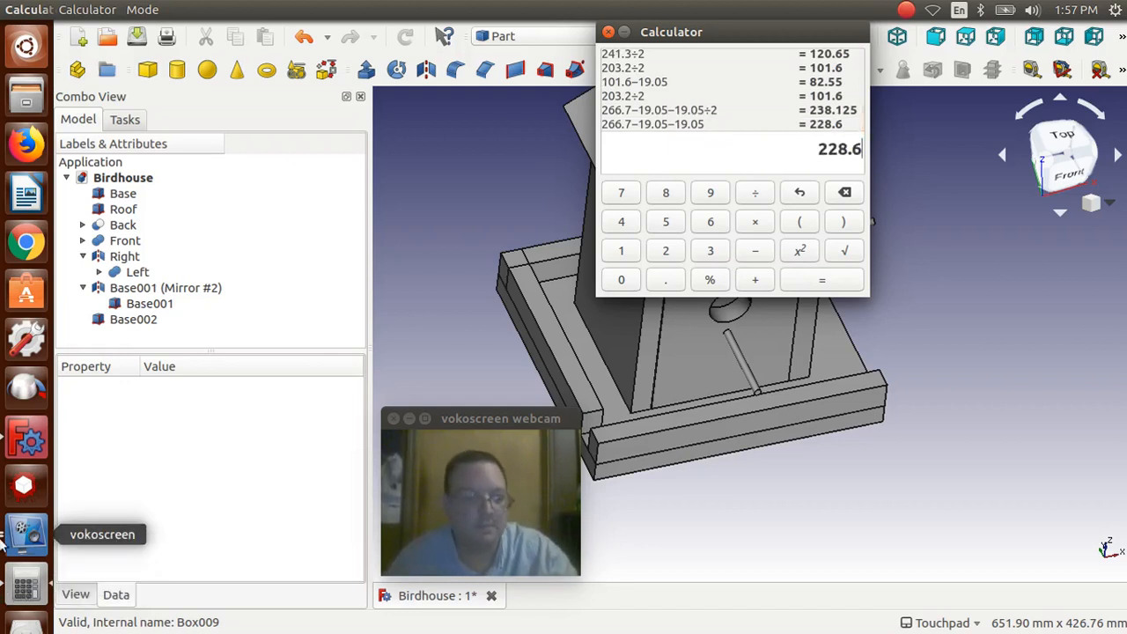
# Step: Return to FreeCAD and set the width of the Base002 rail to 228.6 mm
pyautogui.click(119, 325)
pyautogui.click(119, 325)
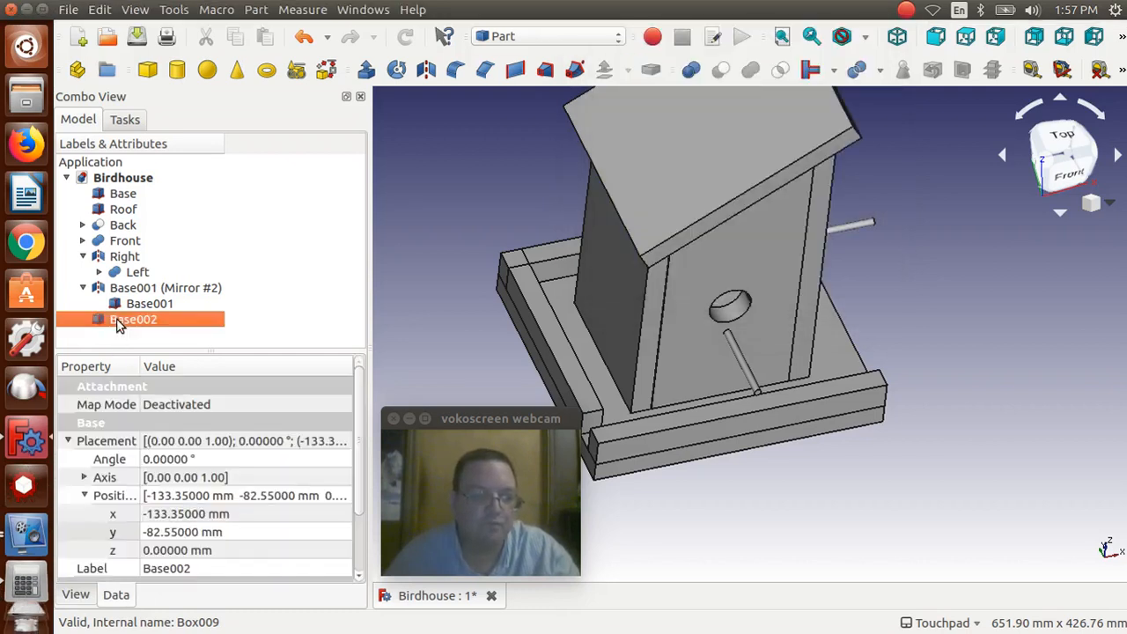
pyautogui.scroll(-3, 203, 512)
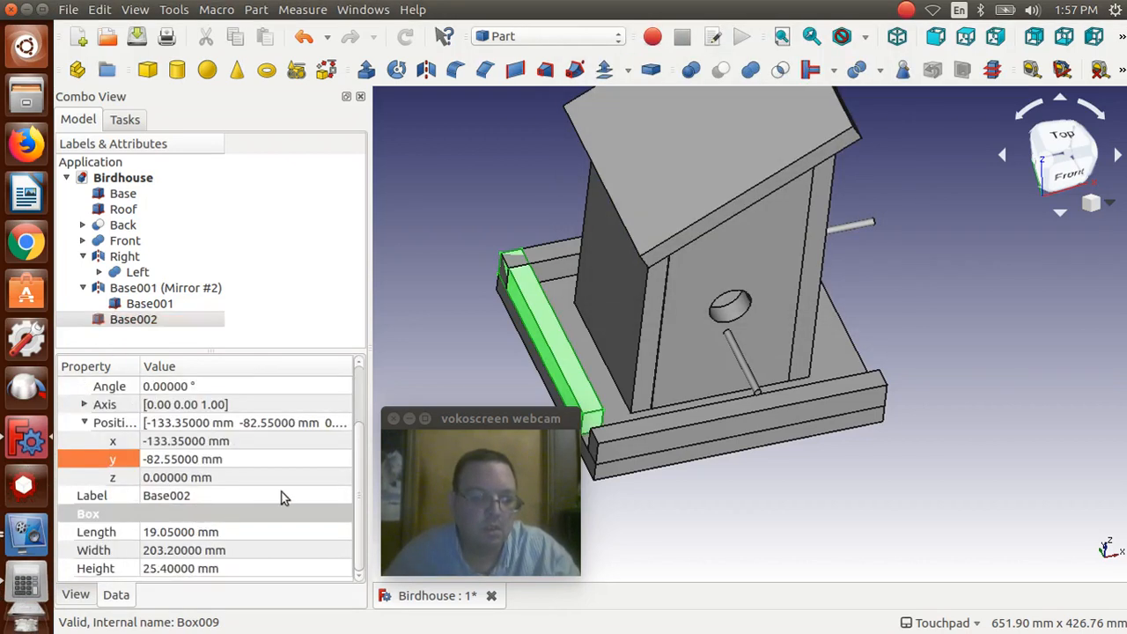
pyautogui.click(203, 550)
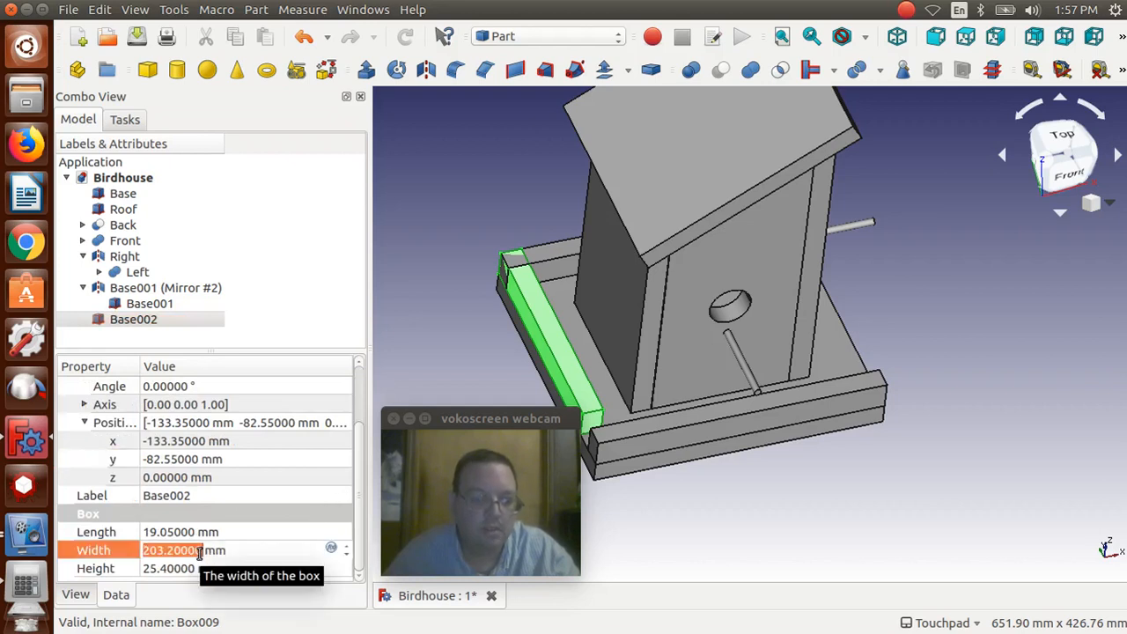
pyautogui.write('228.6')
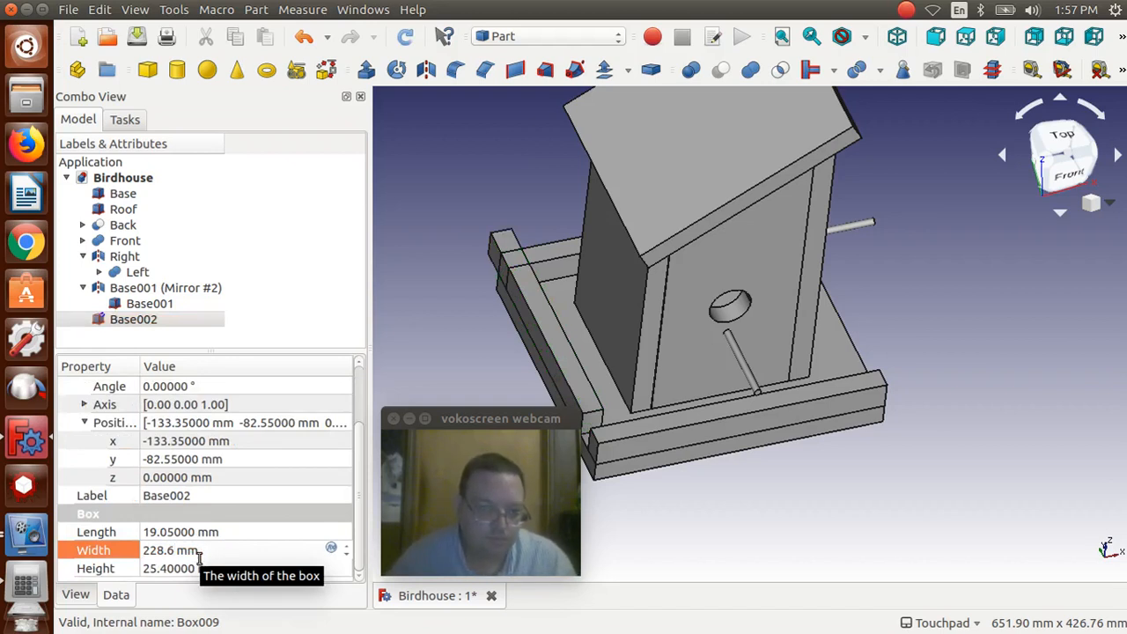
# Step: Switch to the Calculator and divide 228.6 by 2 to get half the rail's width
pyautogui.click(26, 582)
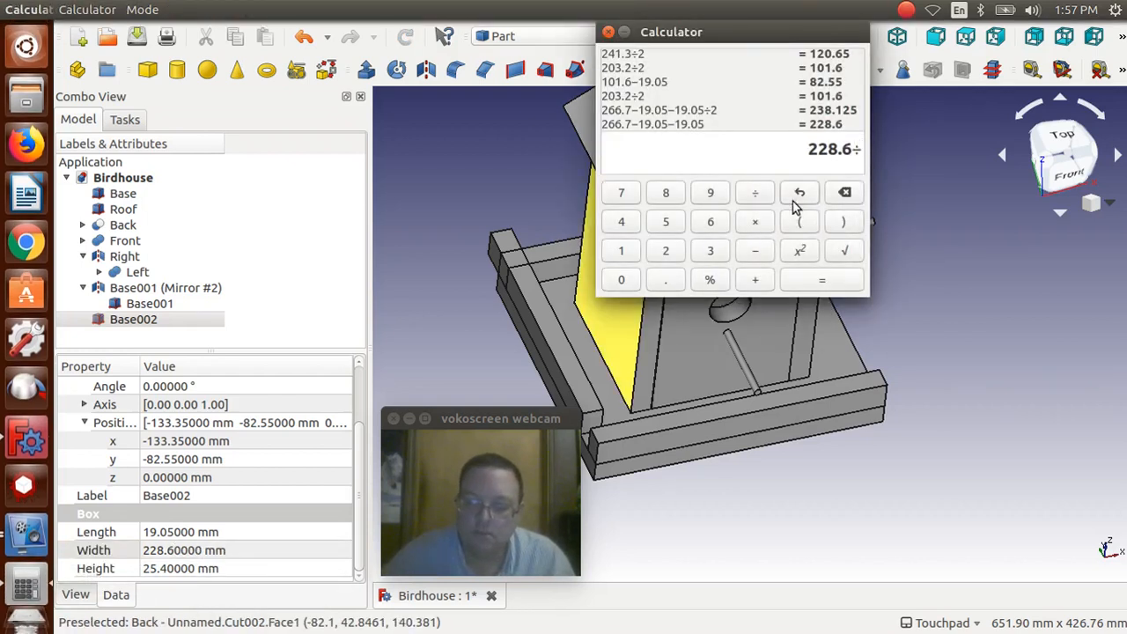
pyautogui.write('/2')
pyautogui.press('Return')
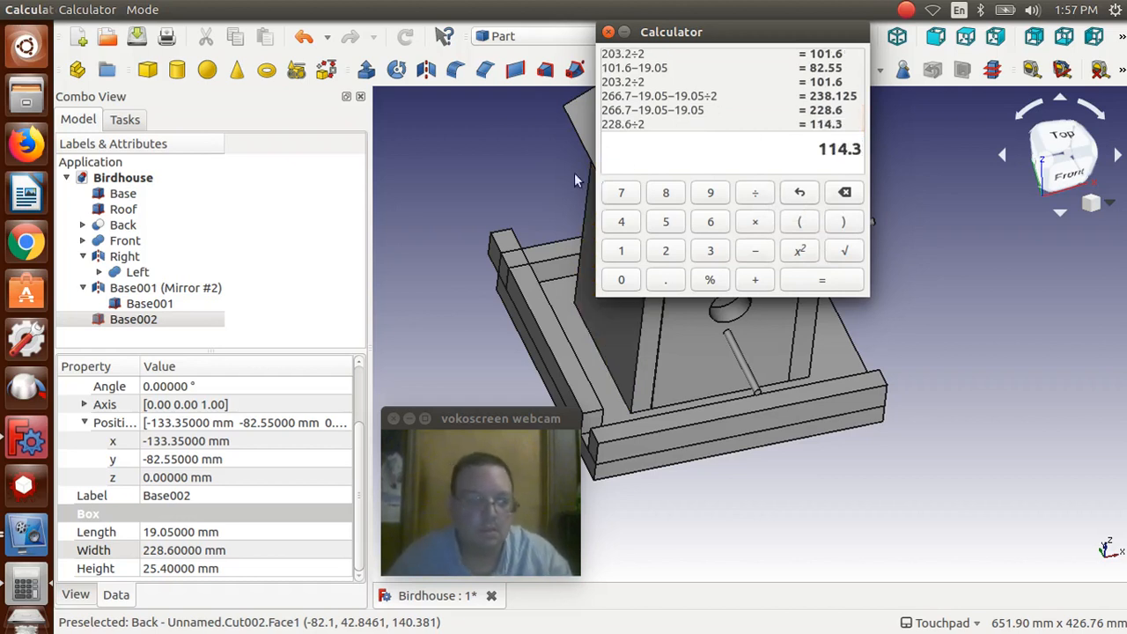
# Step: Back in FreeCAD, set the y position of the Base002 rail to -114.3 mm and check its fit against the front and back rails
pyautogui.doubleClick(195, 459)
pyautogui.moveTo(196, 459); pyautogui.dragTo(201, 459)
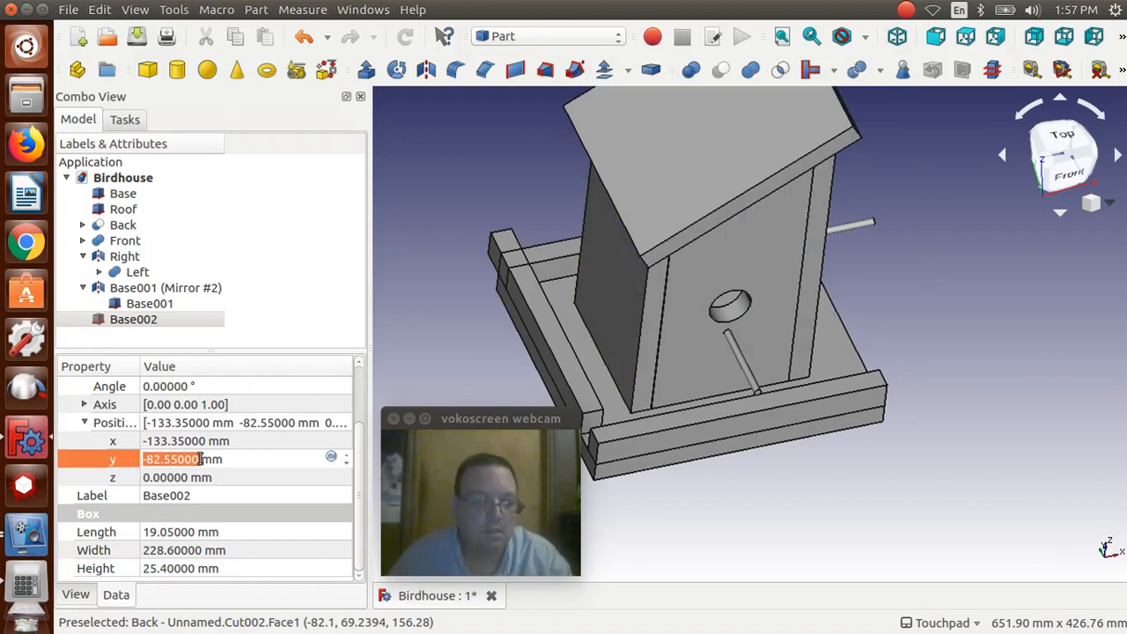
pyautogui.click(899, 36)
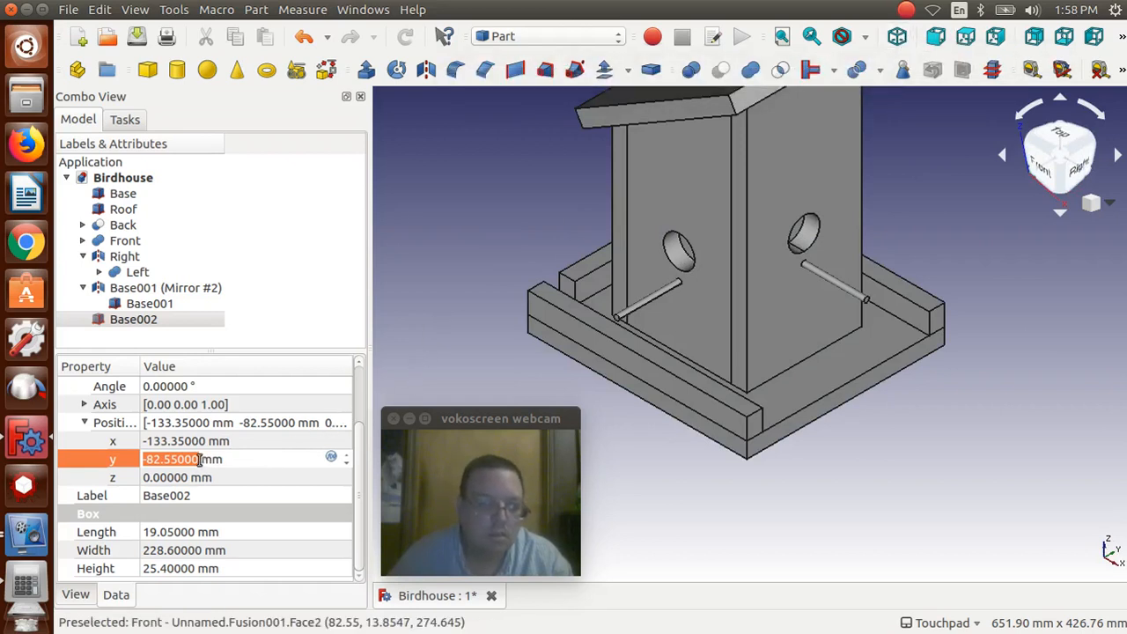
pyautogui.write('-114.3')
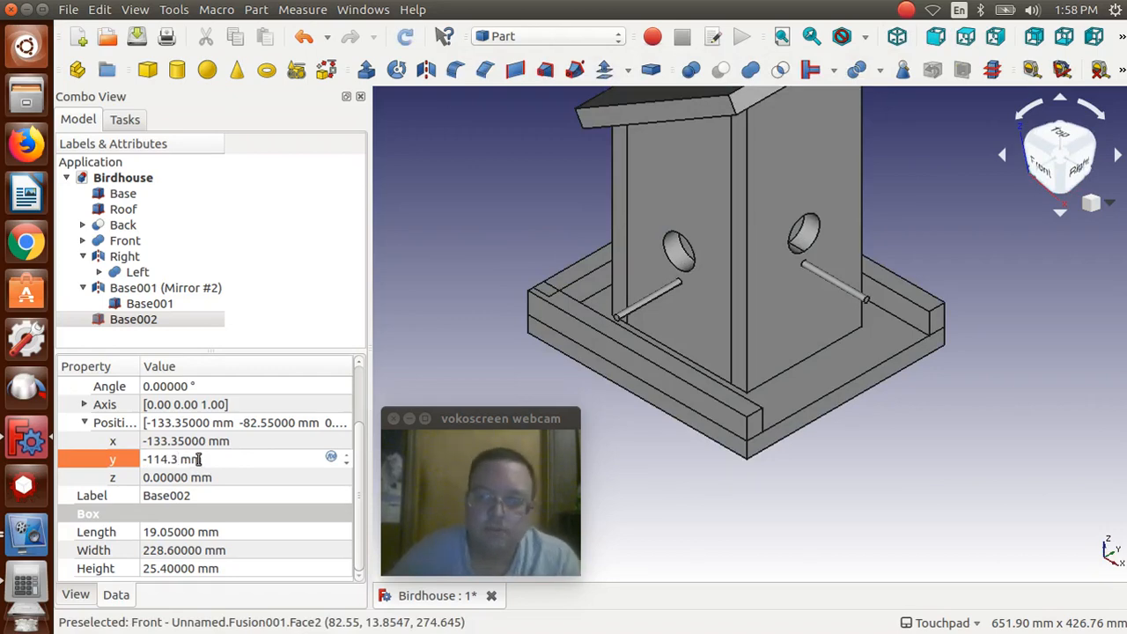
pyautogui.moveTo(414, 274); pyautogui.dragTo(622, 350, button='middle')
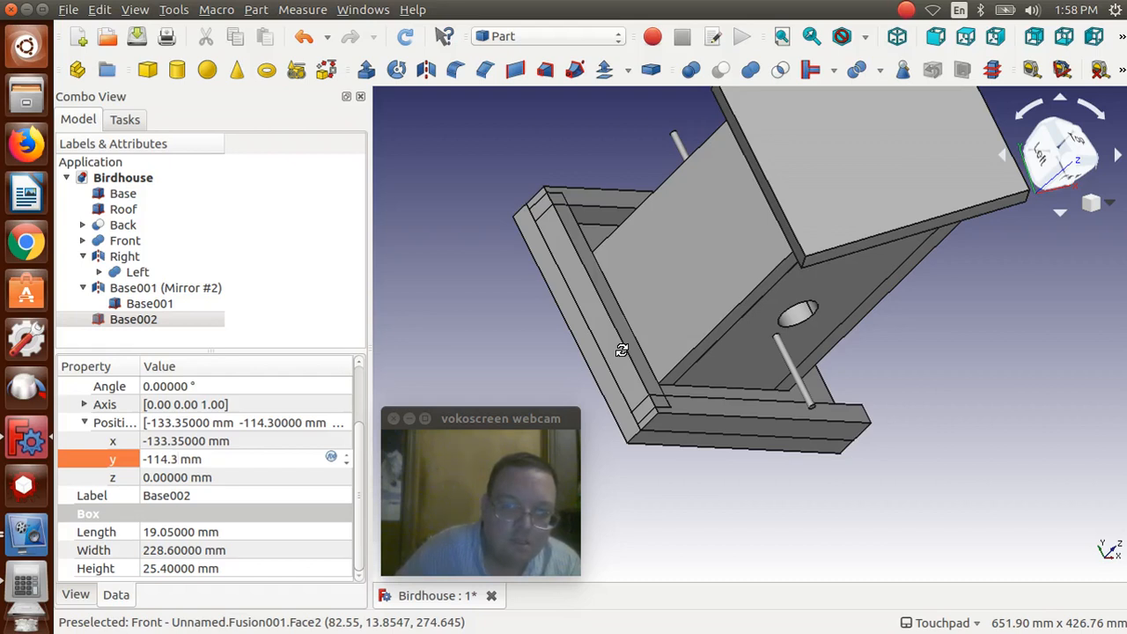
pyautogui.moveTo(622, 349); pyautogui.dragTo(560, 325, button='middle')
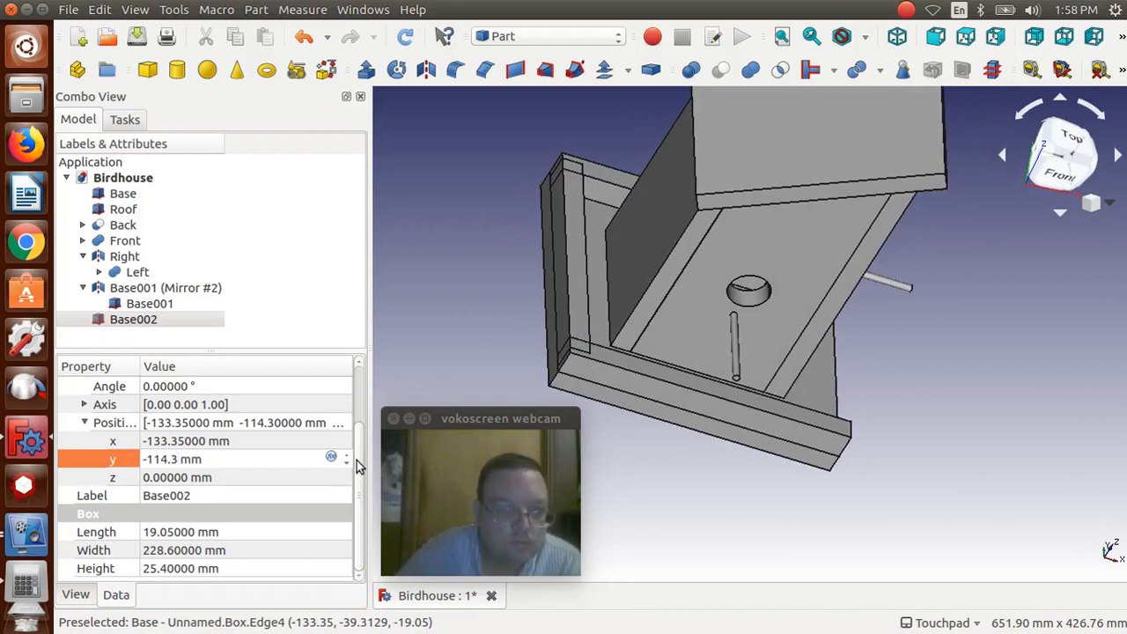
pyautogui.press('Return')
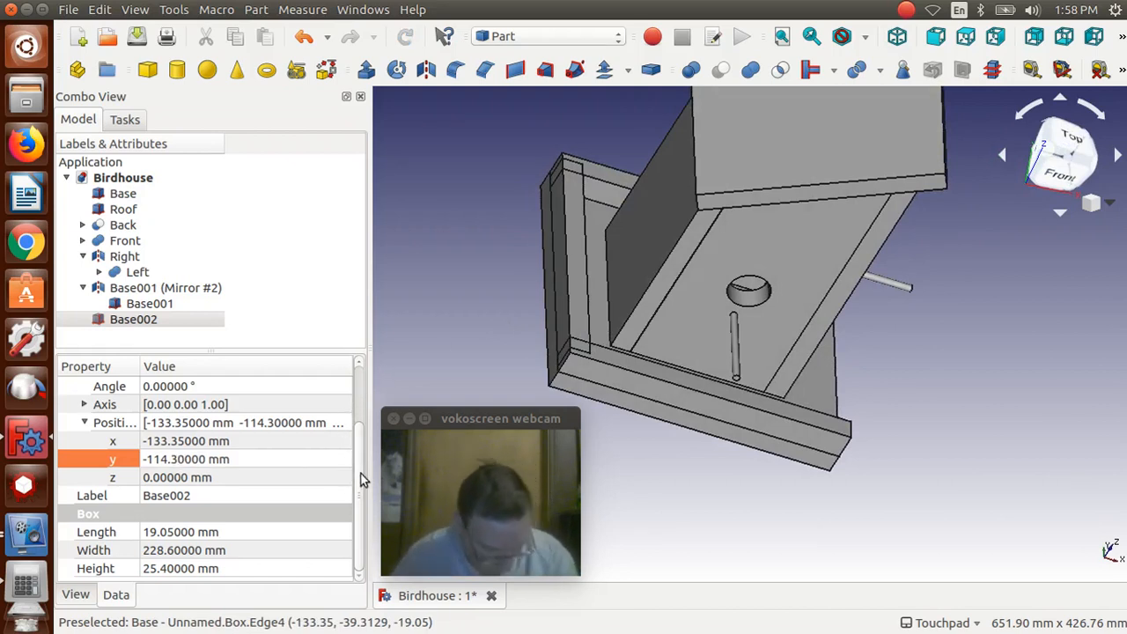
# Step: Set the width of the Base002 rail to 203.2 mm
pyautogui.click(180, 570)
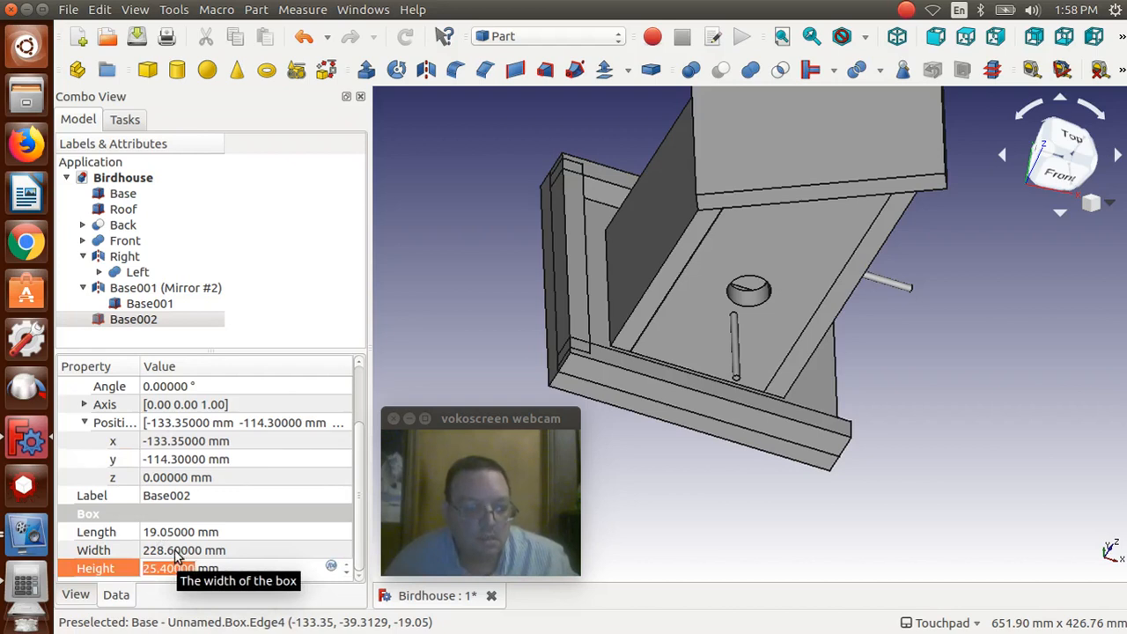
pyautogui.click(177, 551)
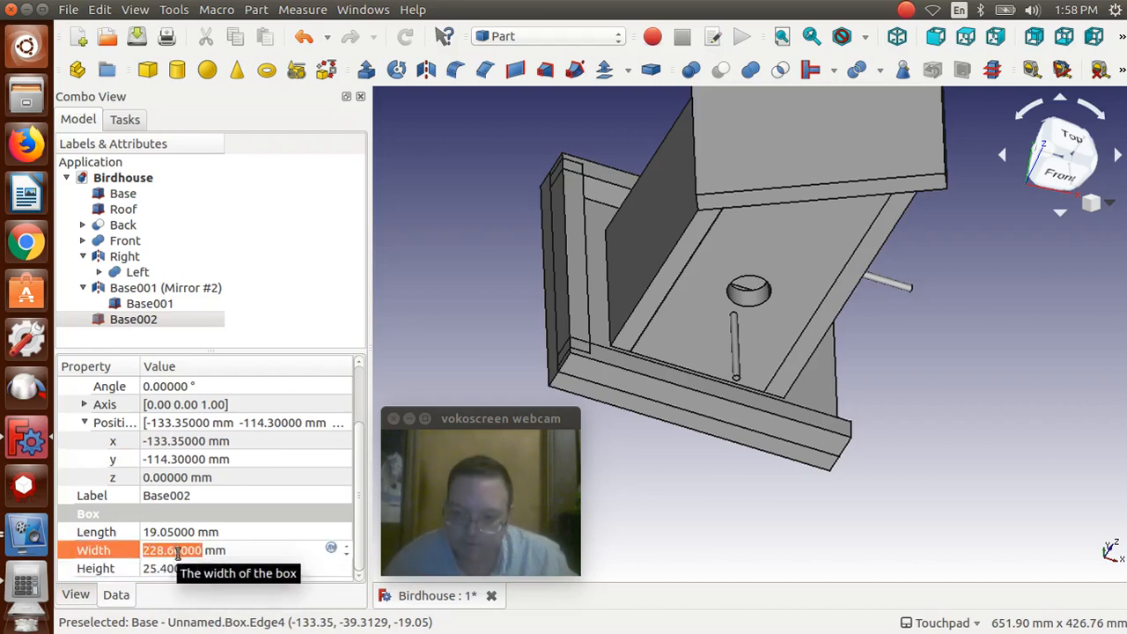
pyautogui.write('203.')
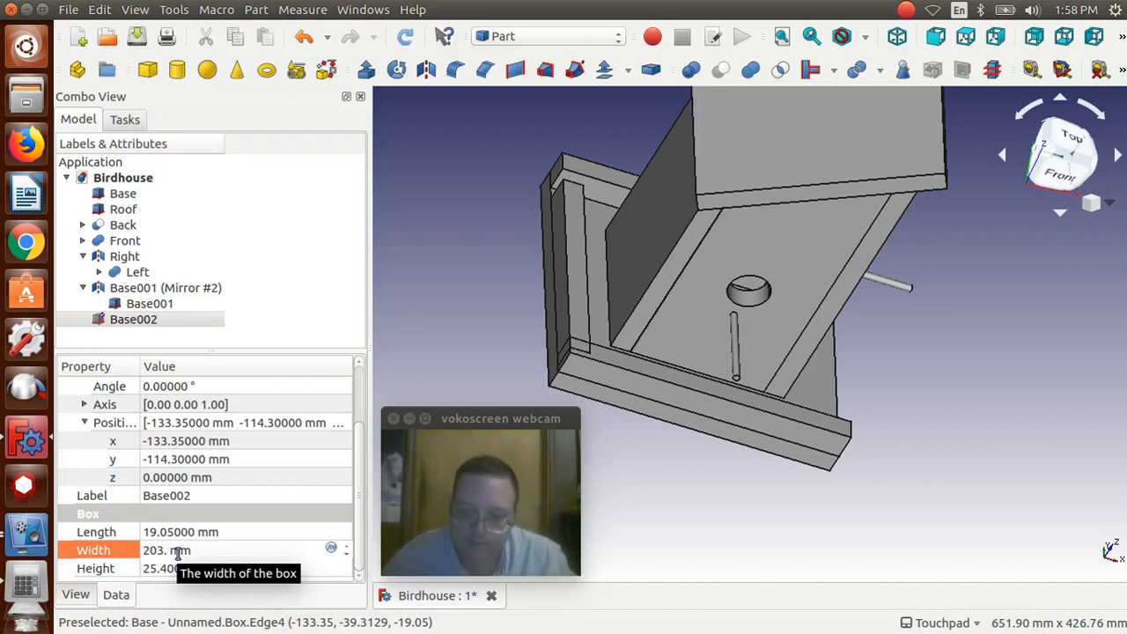
pyautogui.write('2')
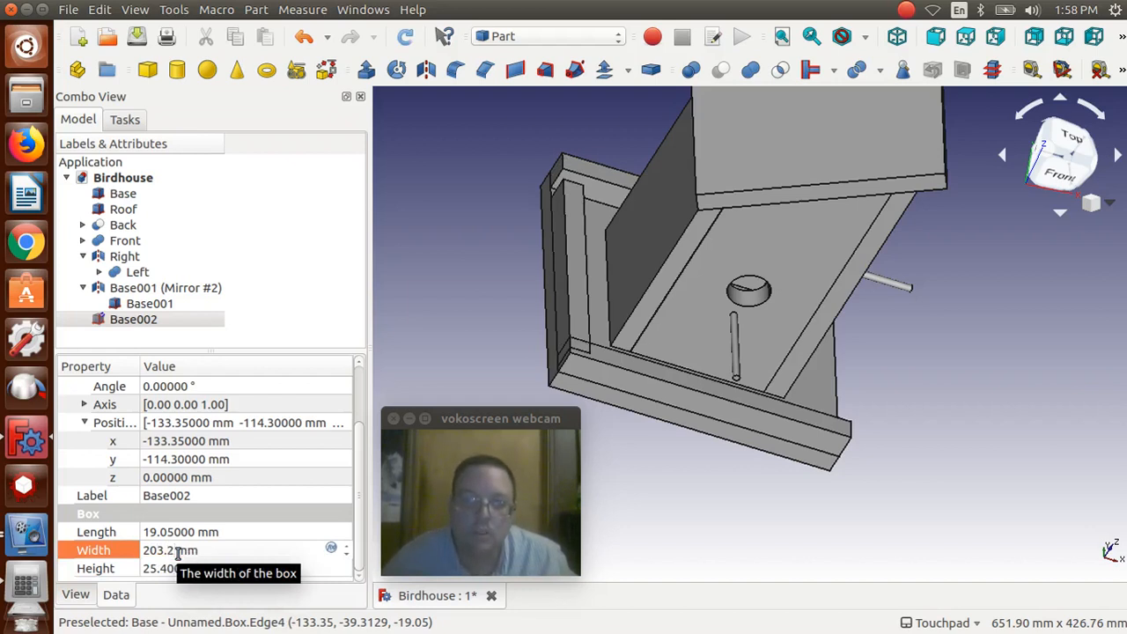
pyautogui.press('Return')
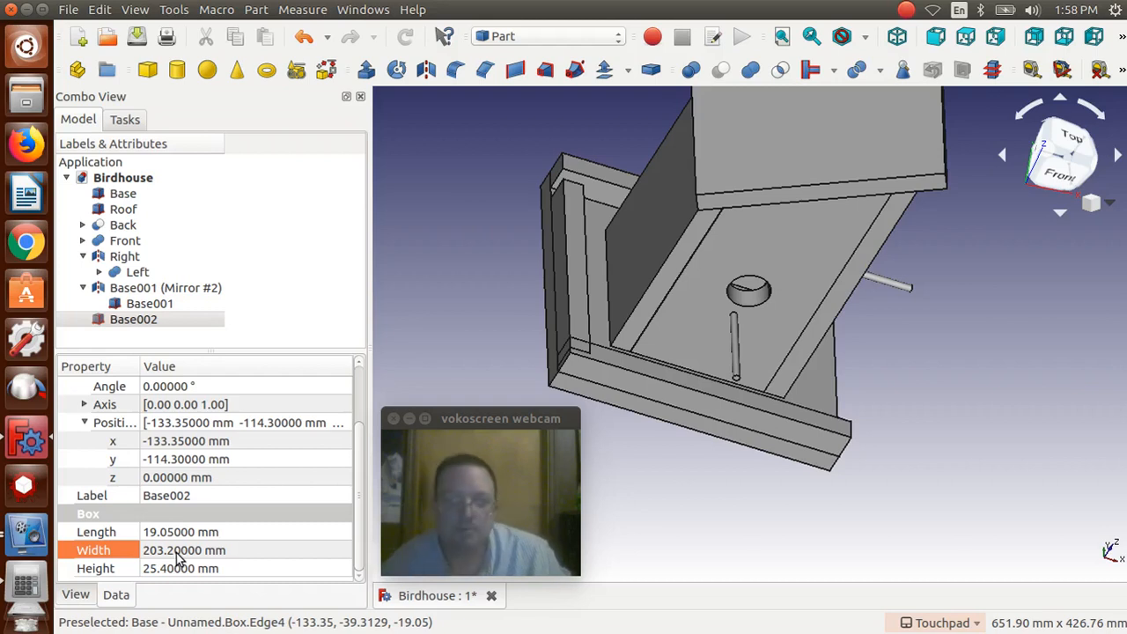
# Step: Switch to the Calculator, subtract 19.05 twice from 241.3, and divide the result by 2
pyautogui.click(27, 588)
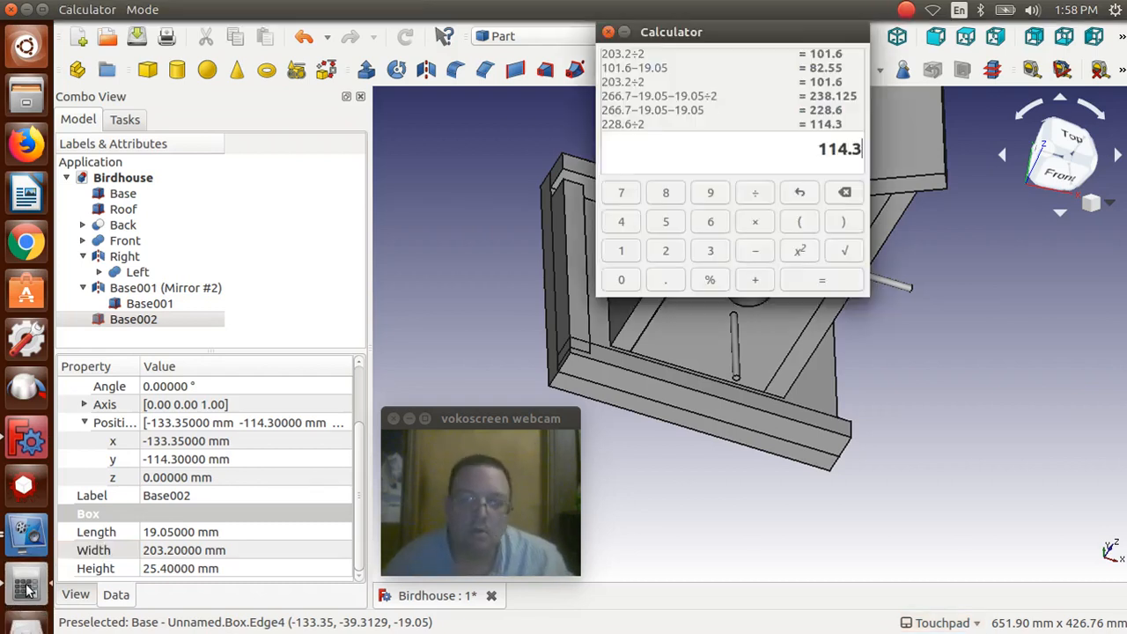
pyautogui.click(845, 192)
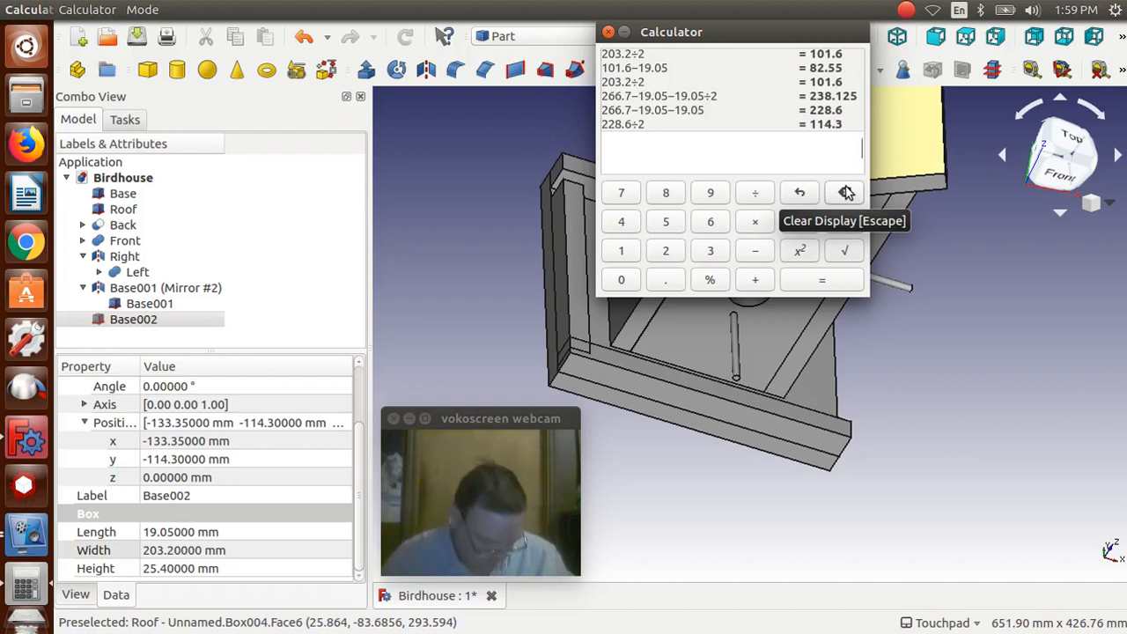
pyautogui.write('241.')
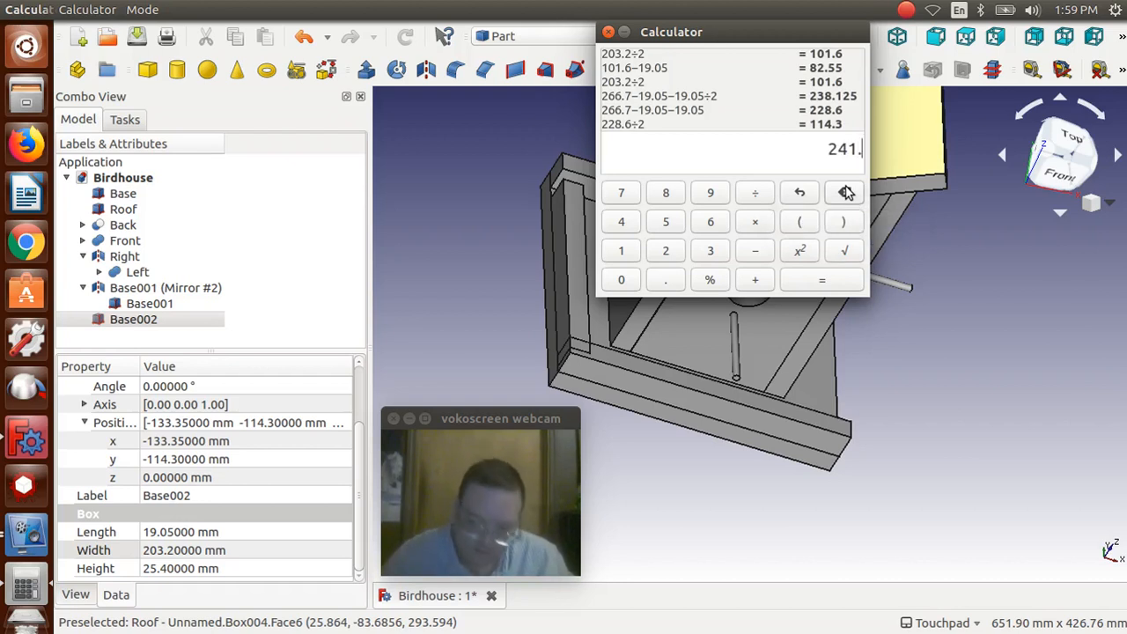
pyautogui.write('3')
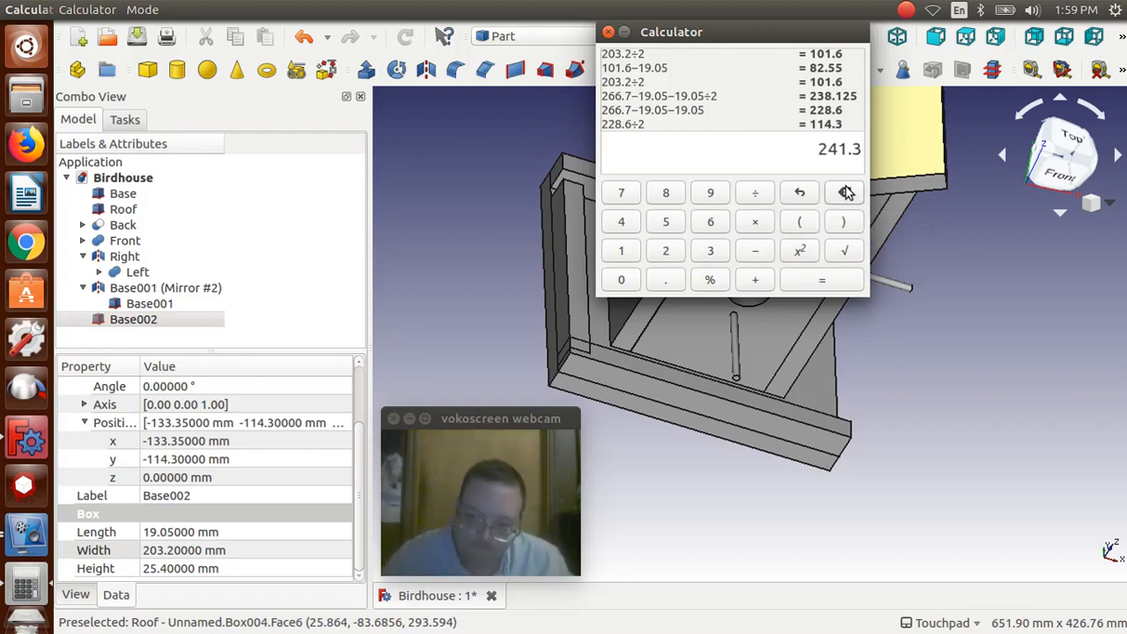
pyautogui.write('-')
pyautogui.write('1')
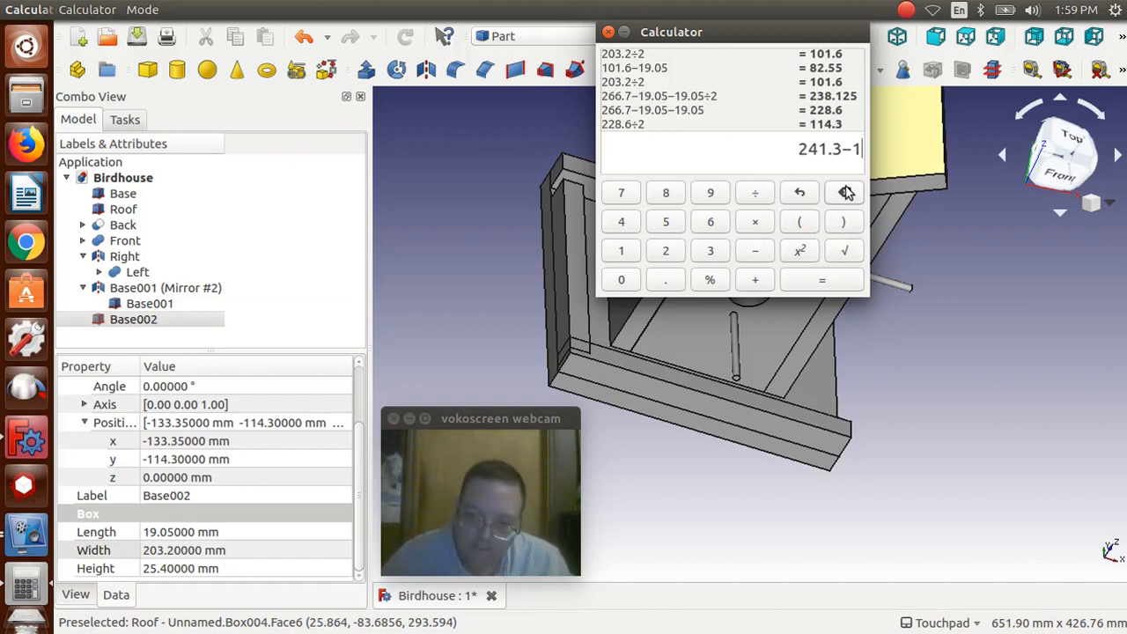
pyautogui.write('9.0')
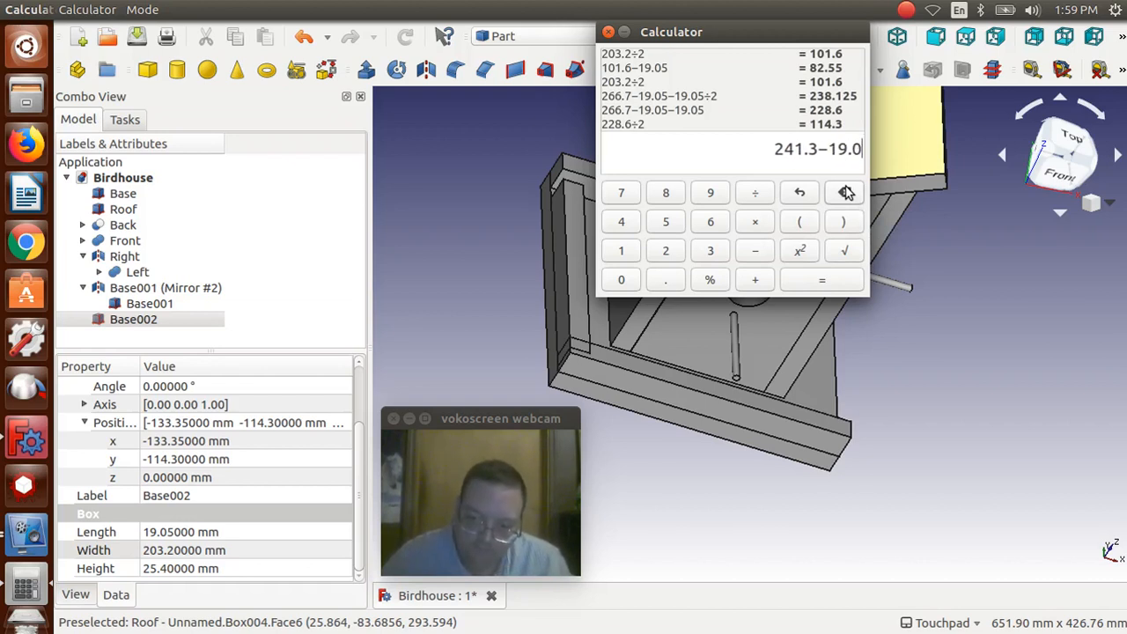
pyautogui.write('5-19.05')
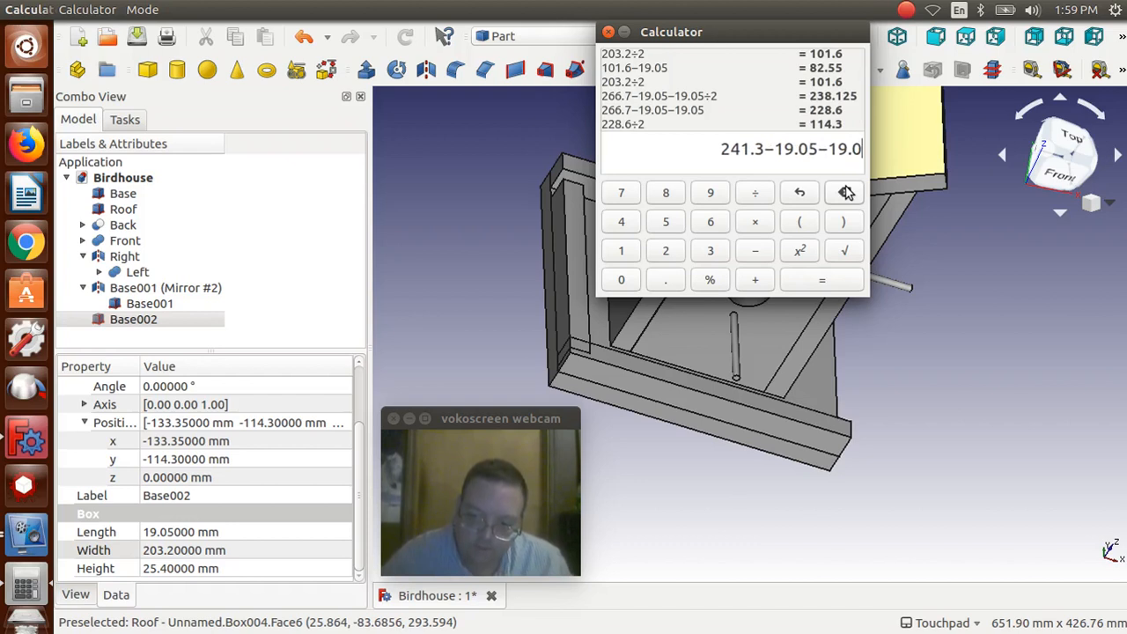
pyautogui.press('Return')
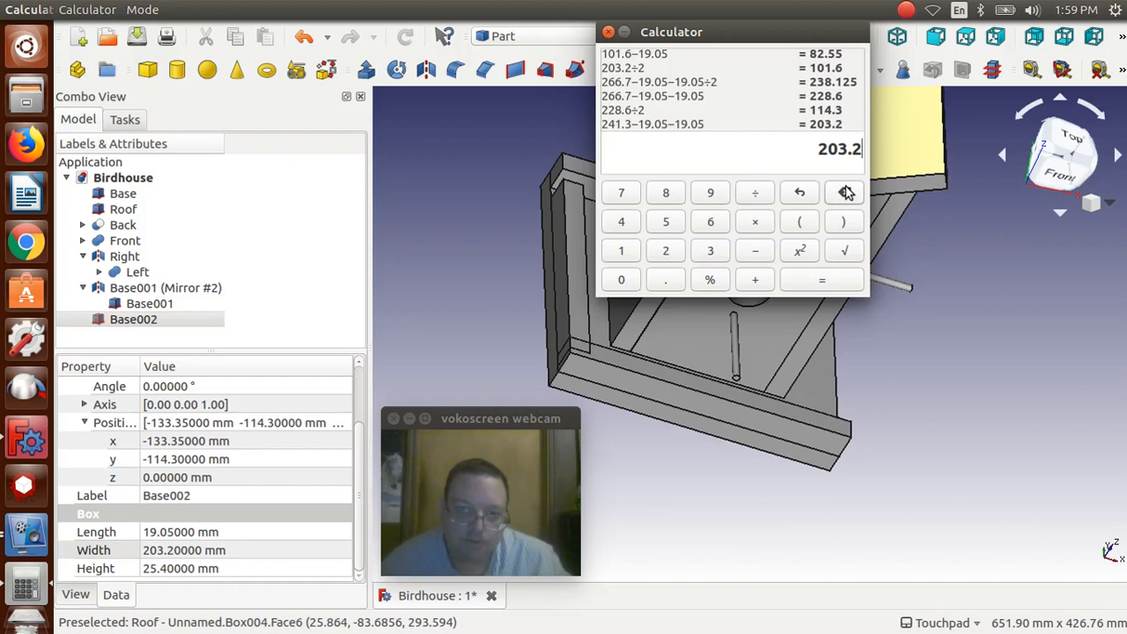
pyautogui.write('/2')
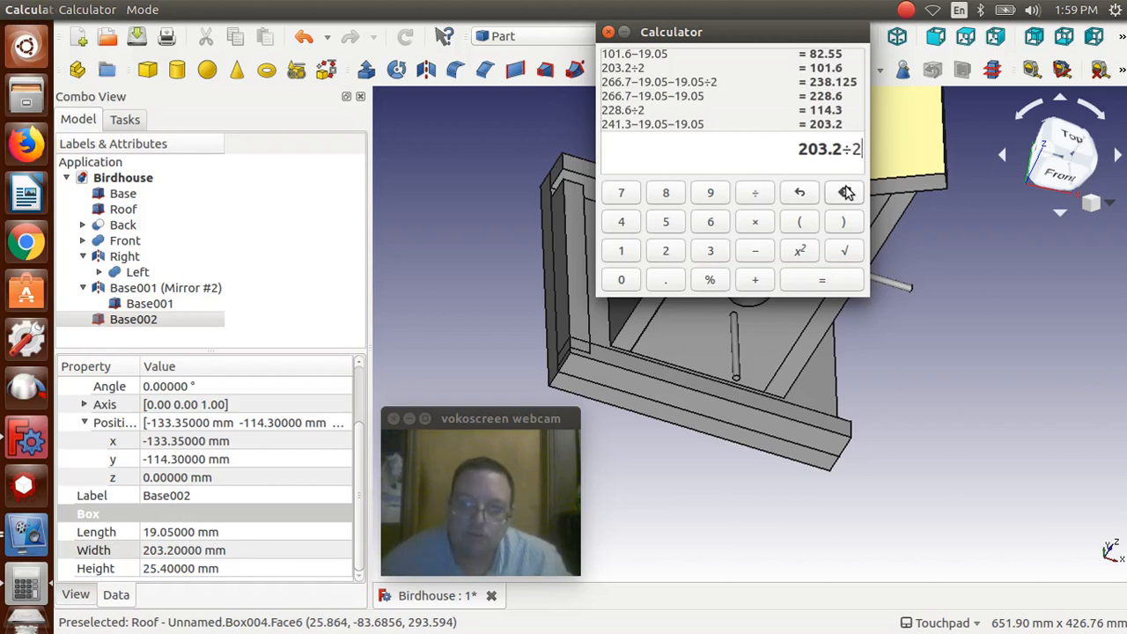
pyautogui.press('Return')
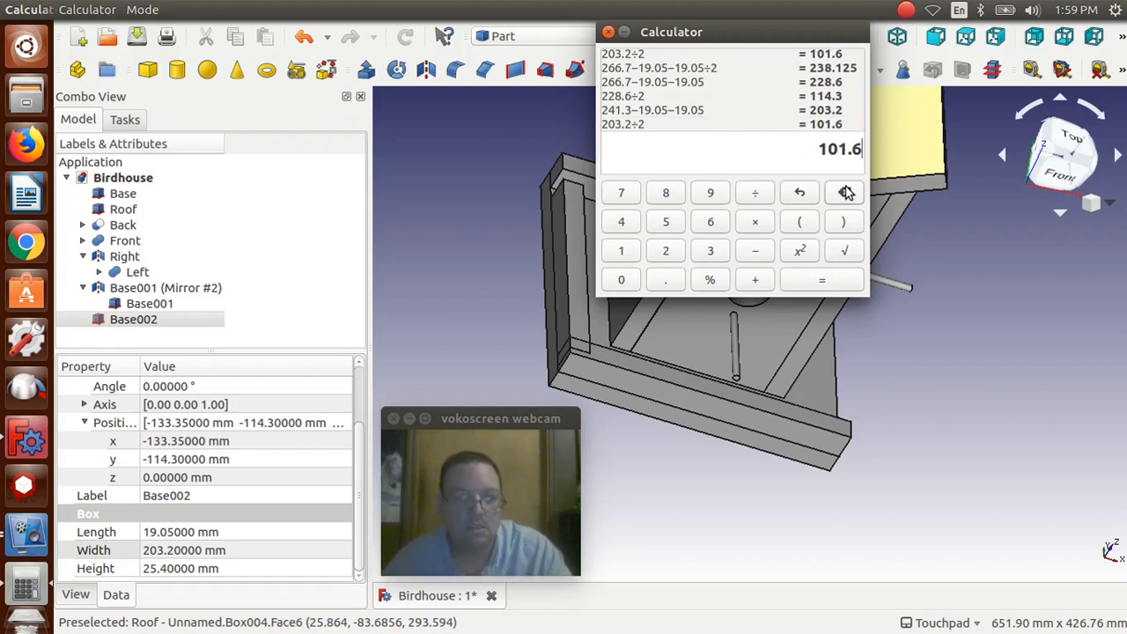
# Step: Return to FreeCAD and set the y position of the Base002 rail to -101.6 mm
pyautogui.click(179, 459)
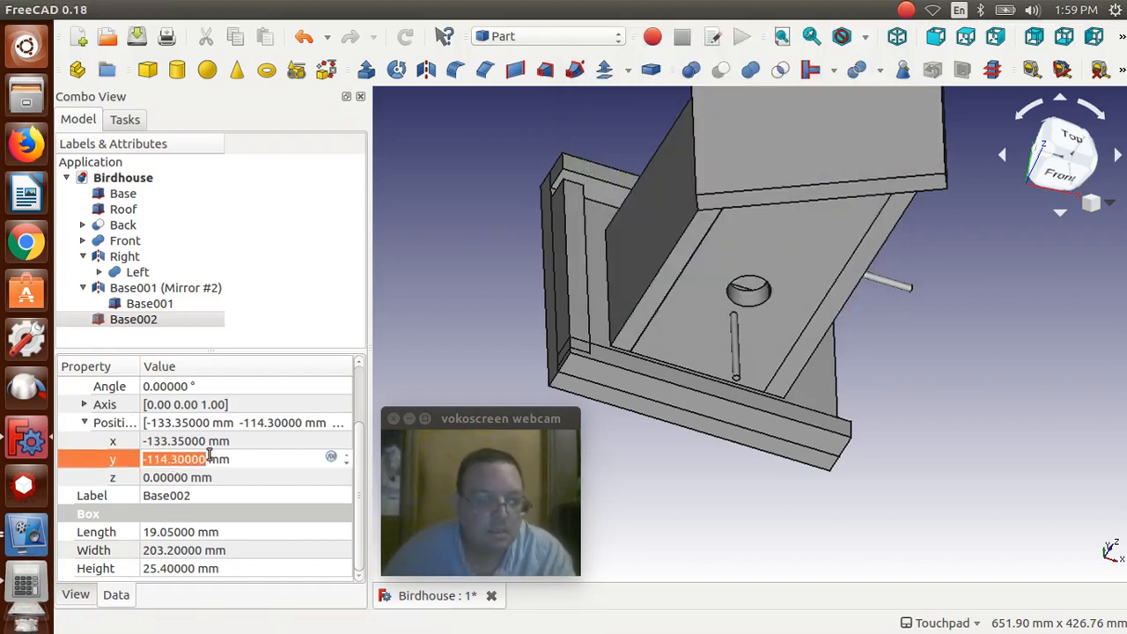
pyautogui.click(204, 459)
pyautogui.moveTo(204, 457); pyautogui.dragTo(153, 455)
pyautogui.write('101.6')
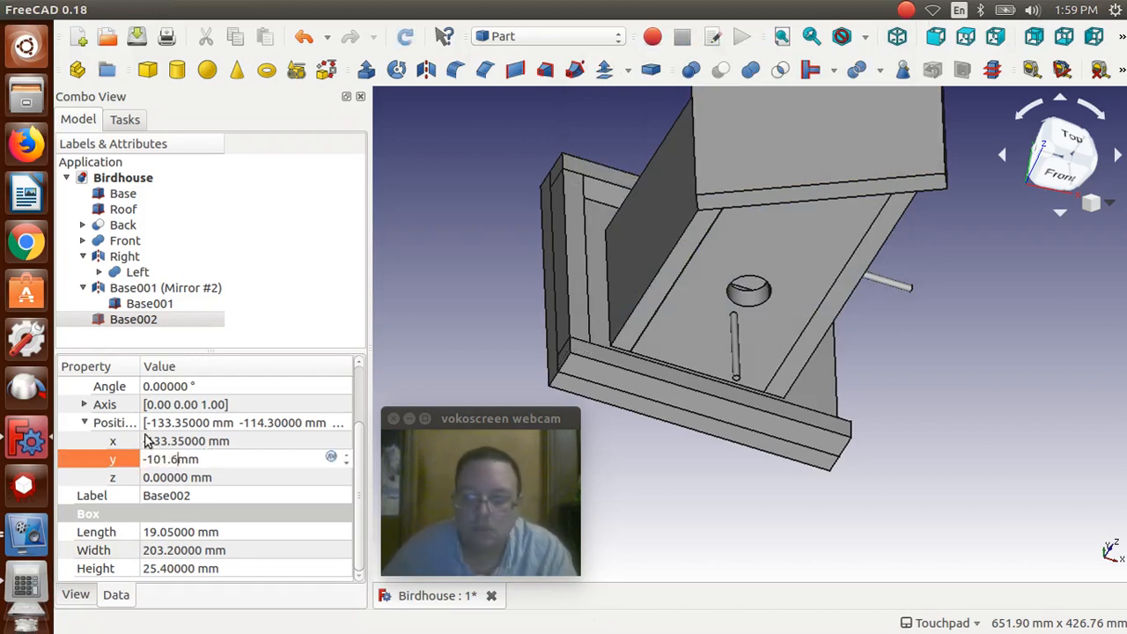
pyautogui.press('Return')
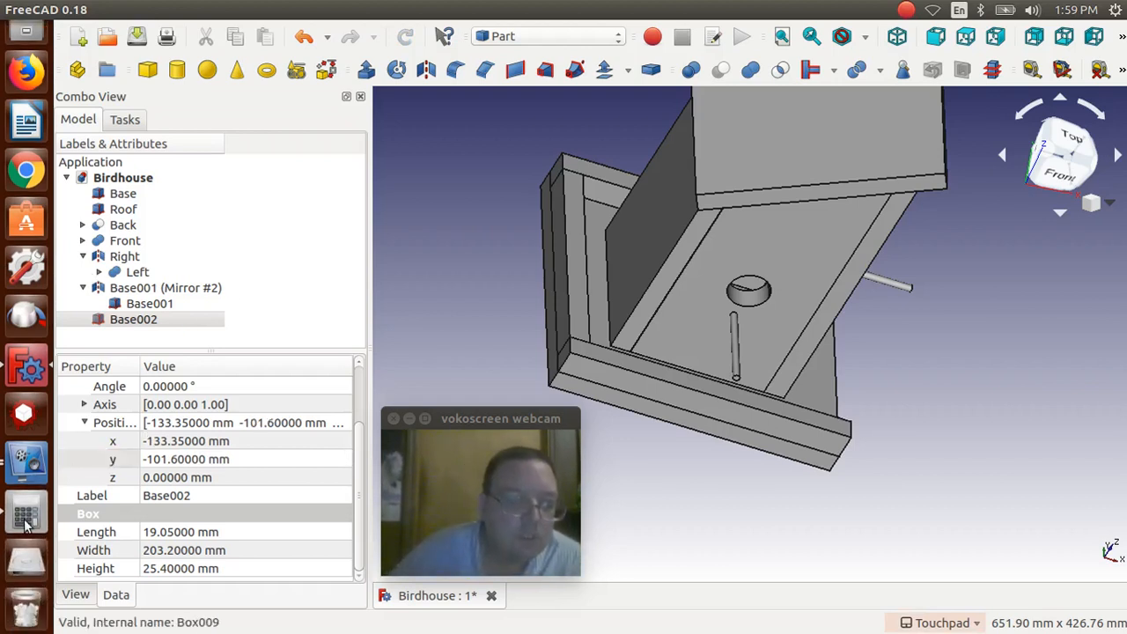
# Step: Bring up the Calculator to close it, and deselect the Base002 rail back in FreeCAD
pyautogui.click(2, 546)
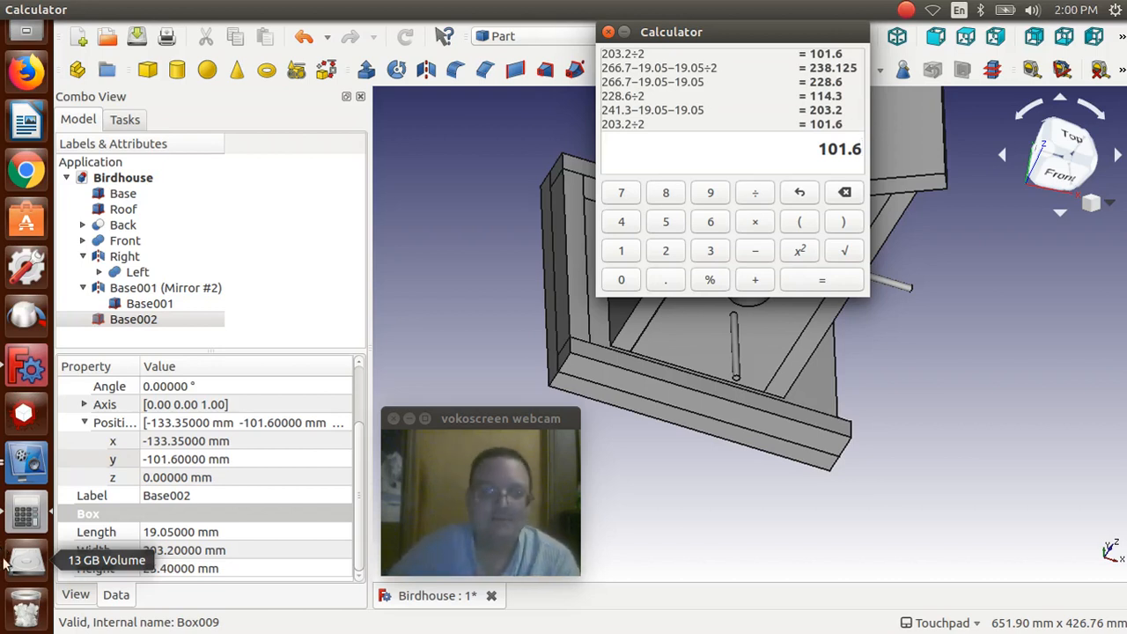
pyautogui.click(608, 33)
pyautogui.click(478, 237)
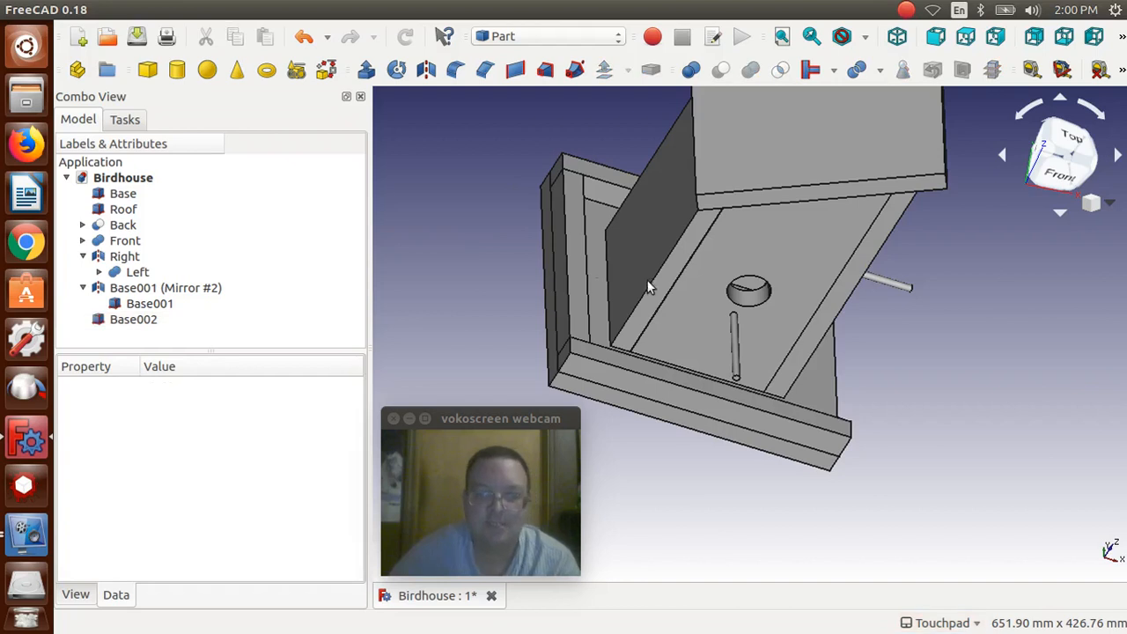
# Step: Mirror the Base002 rail across the YZ plane with the base point at the origin, and check the rail on the opposite side
pyautogui.click(135, 321)
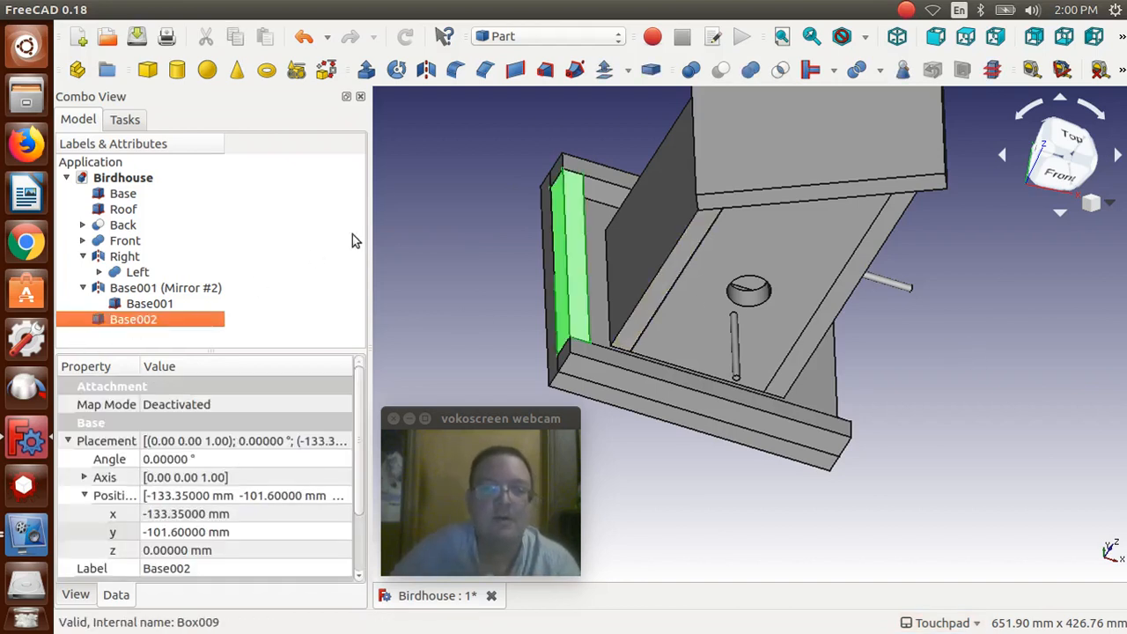
pyautogui.click(426, 69)
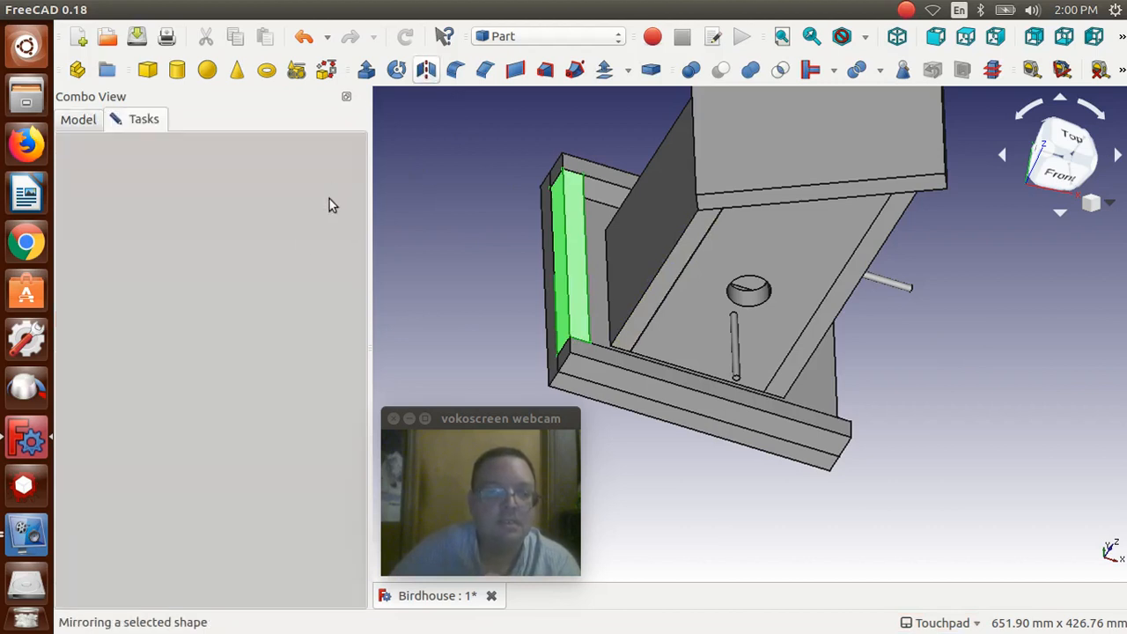
pyautogui.click(260, 390)
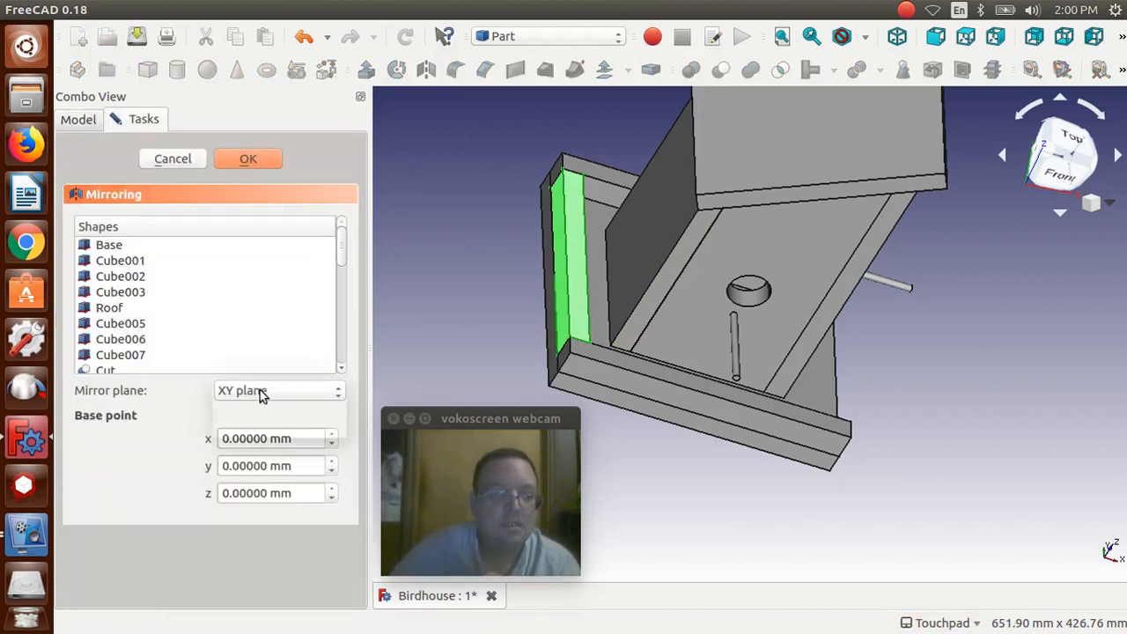
pyautogui.click(255, 426)
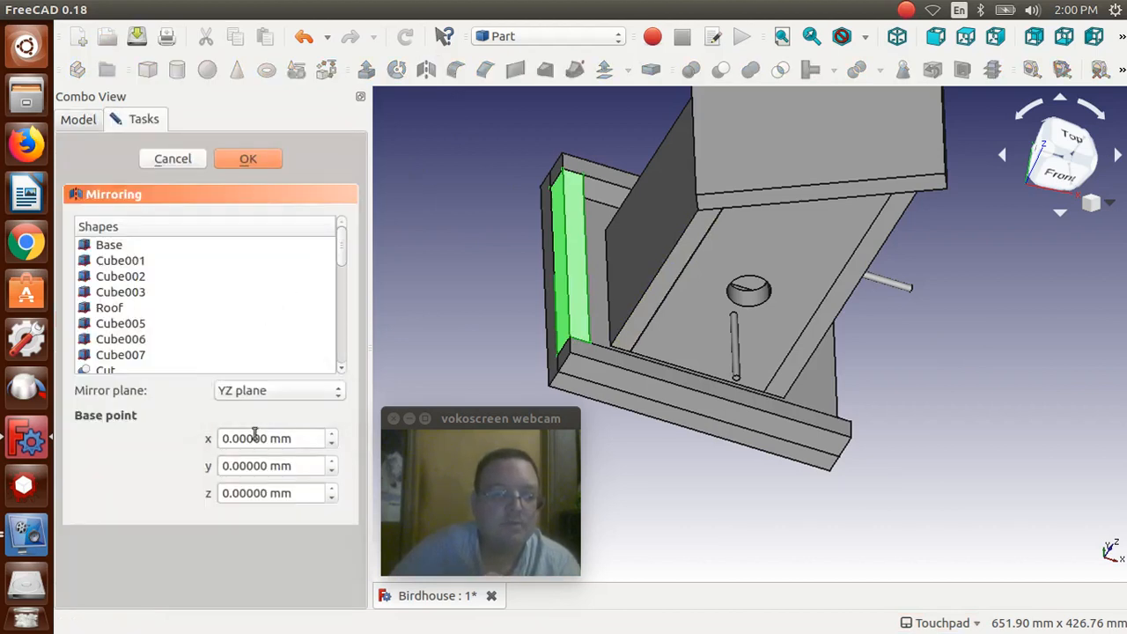
pyautogui.click(249, 163)
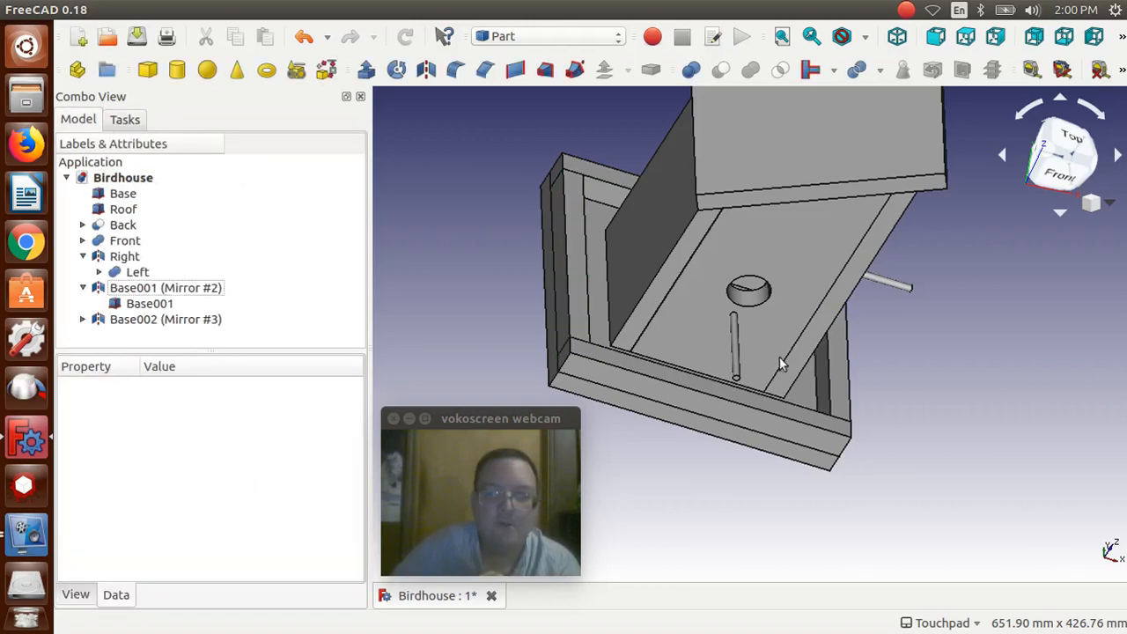
pyautogui.keyDown('alt'); pyautogui.moveTo(945, 483); pyautogui.dragTo(740, 414); pyautogui.keyUp('alt')
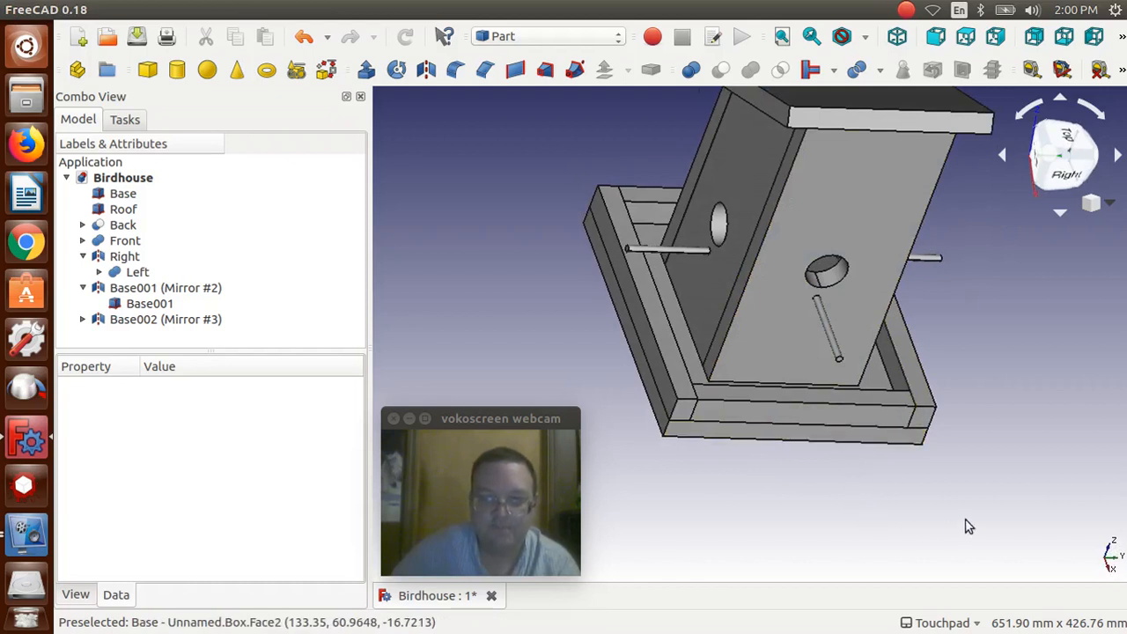
pyautogui.keyDown('alt'); pyautogui.moveTo(966, 519); pyautogui.dragTo(960, 489); pyautogui.keyUp('alt')
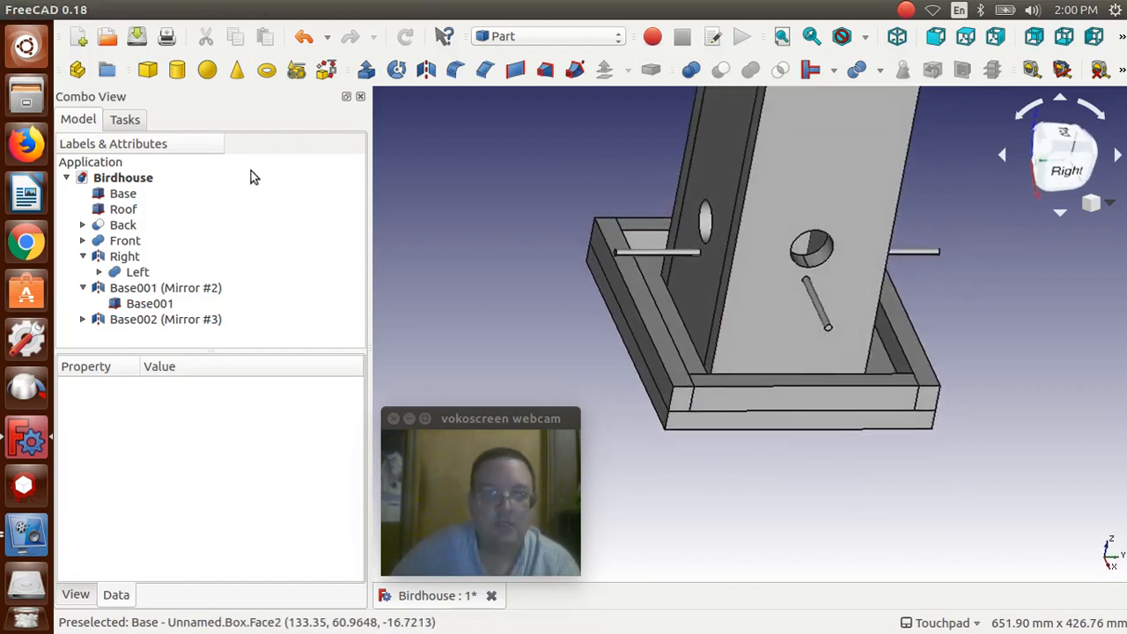
# Step: Save the document under the new name Birdhouse_Birdfeeder.fcstd in the FreeCAD Videos folder
pyautogui.click(68, 10)
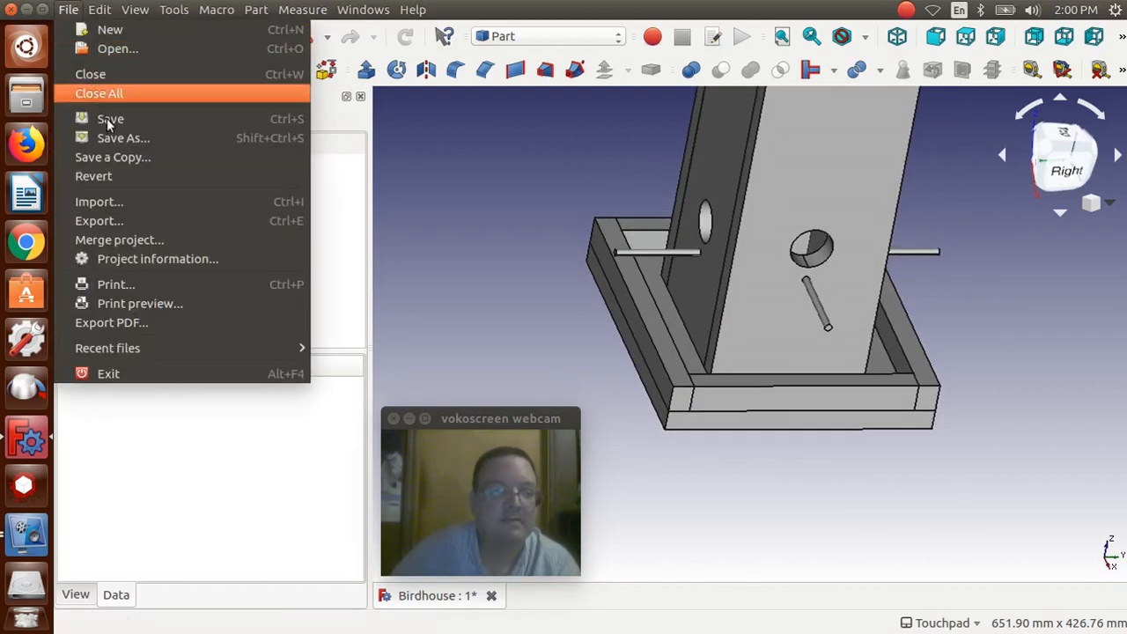
pyautogui.click(125, 139)
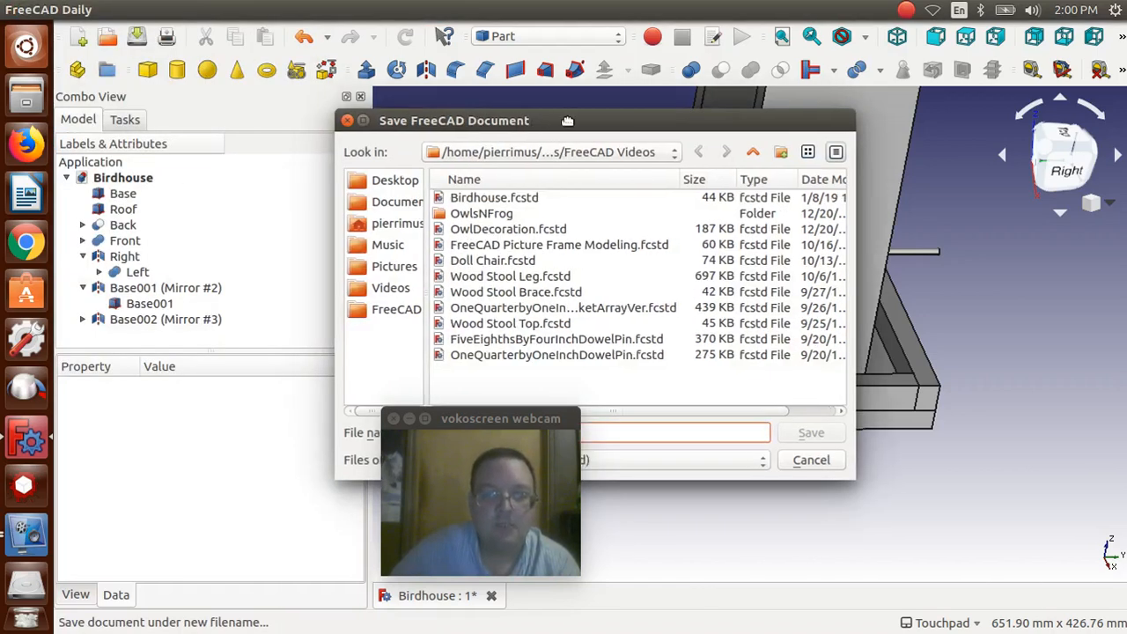
pyautogui.moveTo(568, 120); pyautogui.dragTo(669, 122)
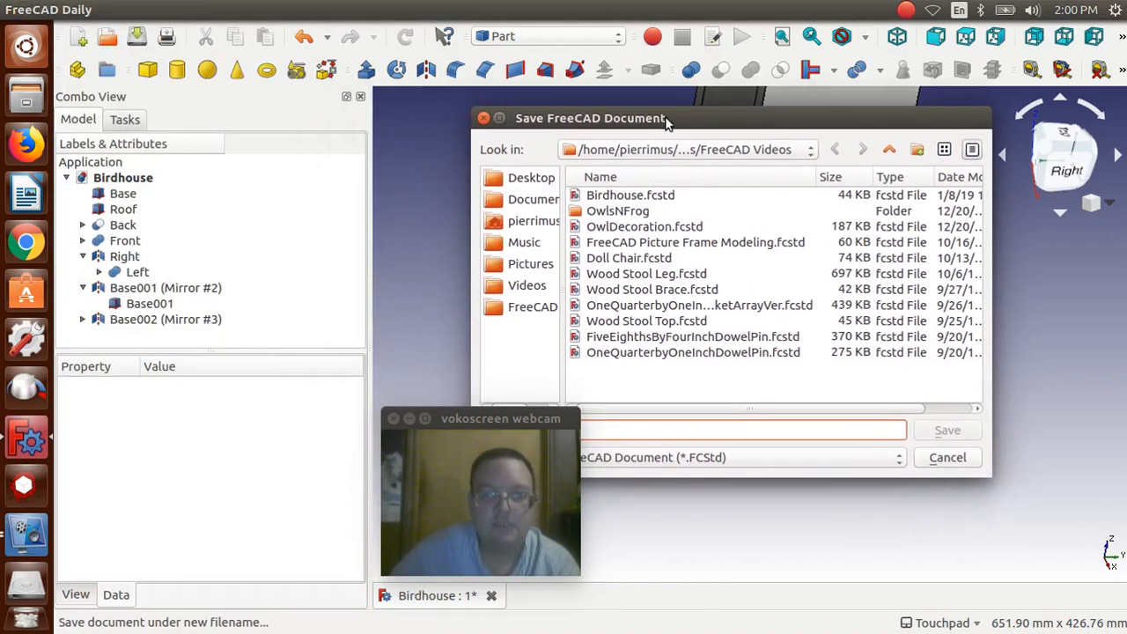
pyautogui.click(619, 198)
pyautogui.moveTo(687, 121); pyautogui.dragTo(740, 111)
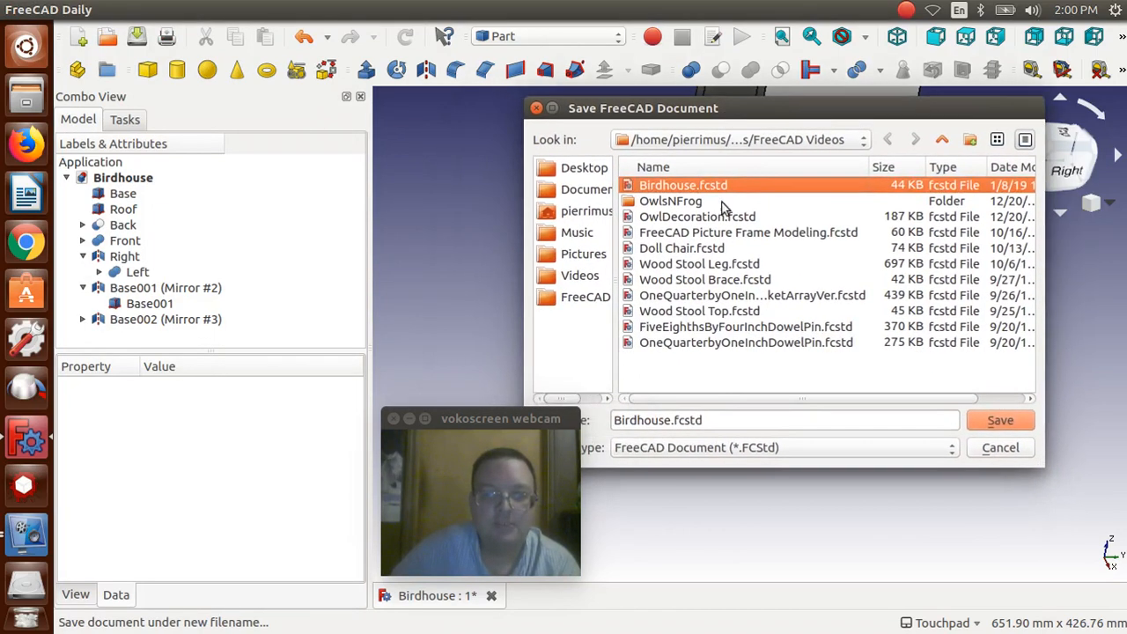
pyautogui.click(671, 421)
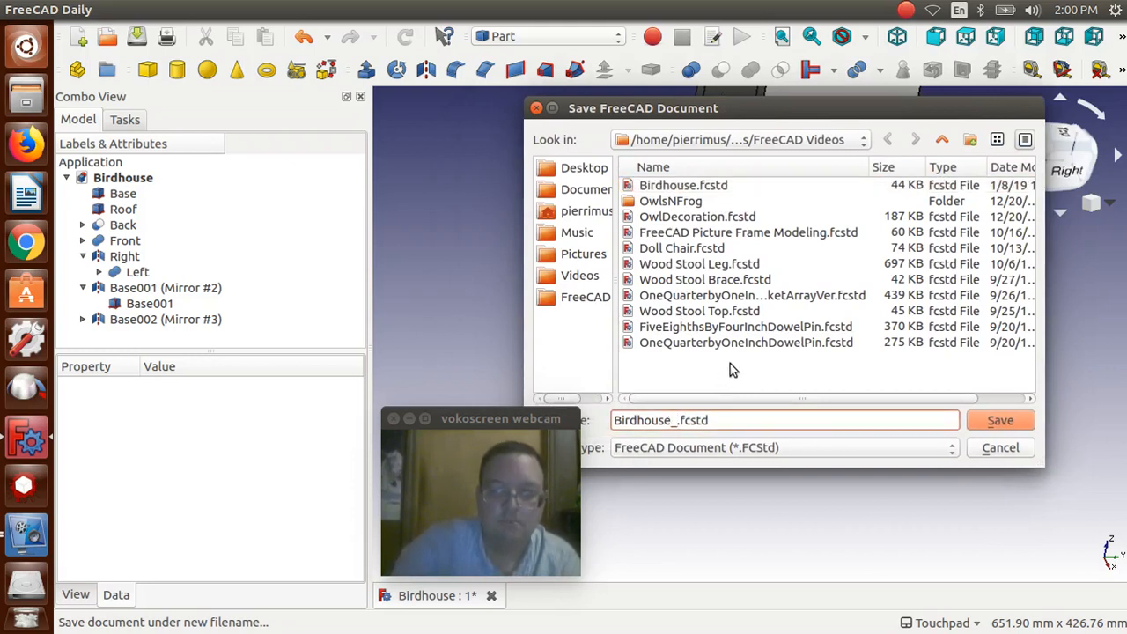
pyautogui.write('_B')
pyautogui.write('irdfeed')
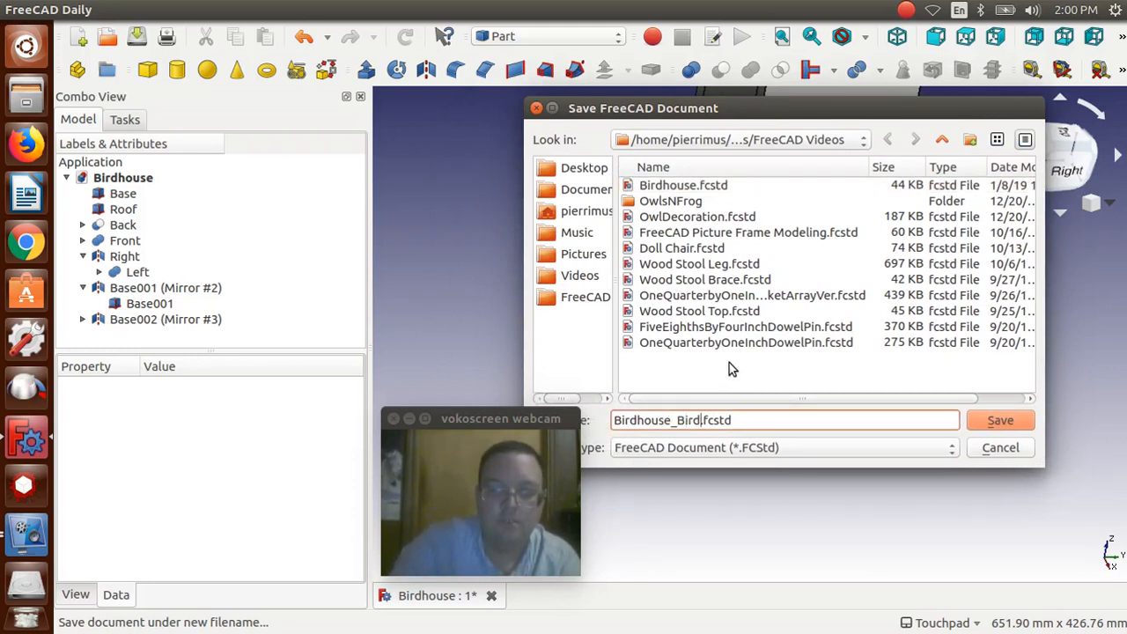
pyautogui.write('er')
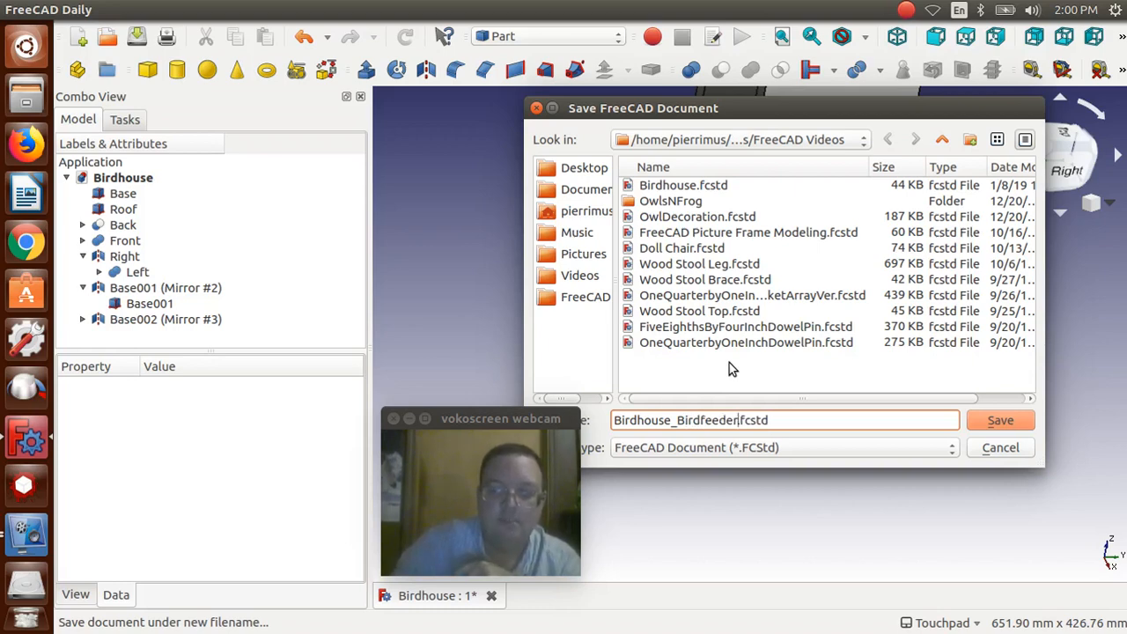
pyautogui.press('Return')
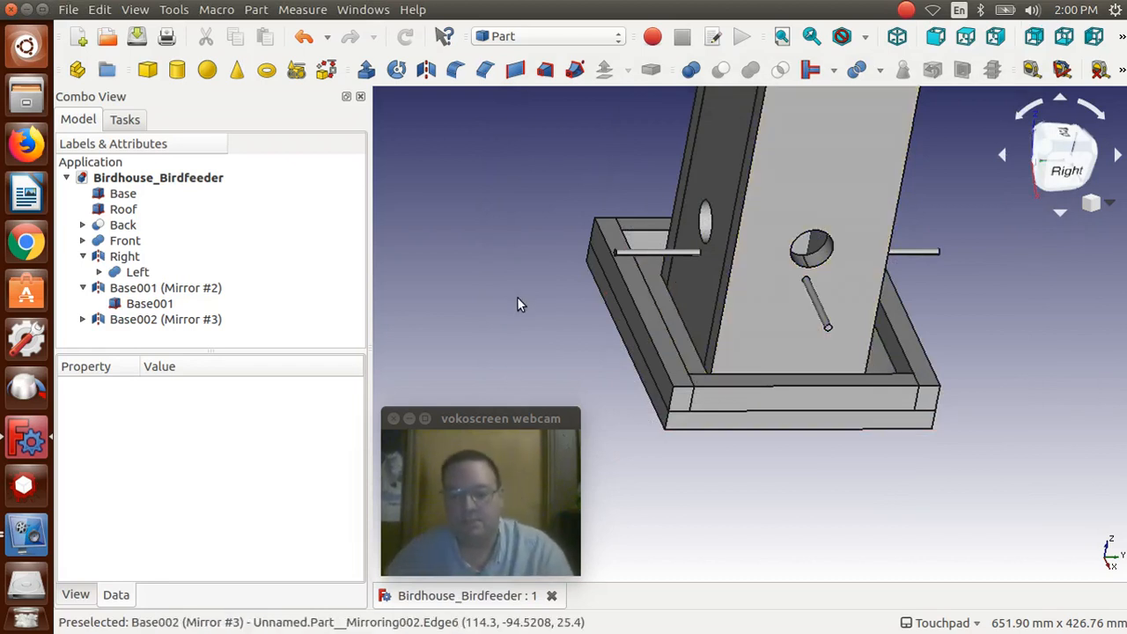
# Step: Examine the whole birdhouse from several angles, including the roof, holes, pegs and the rails around the base
pyautogui.press('Up')
pyautogui.press('Up')
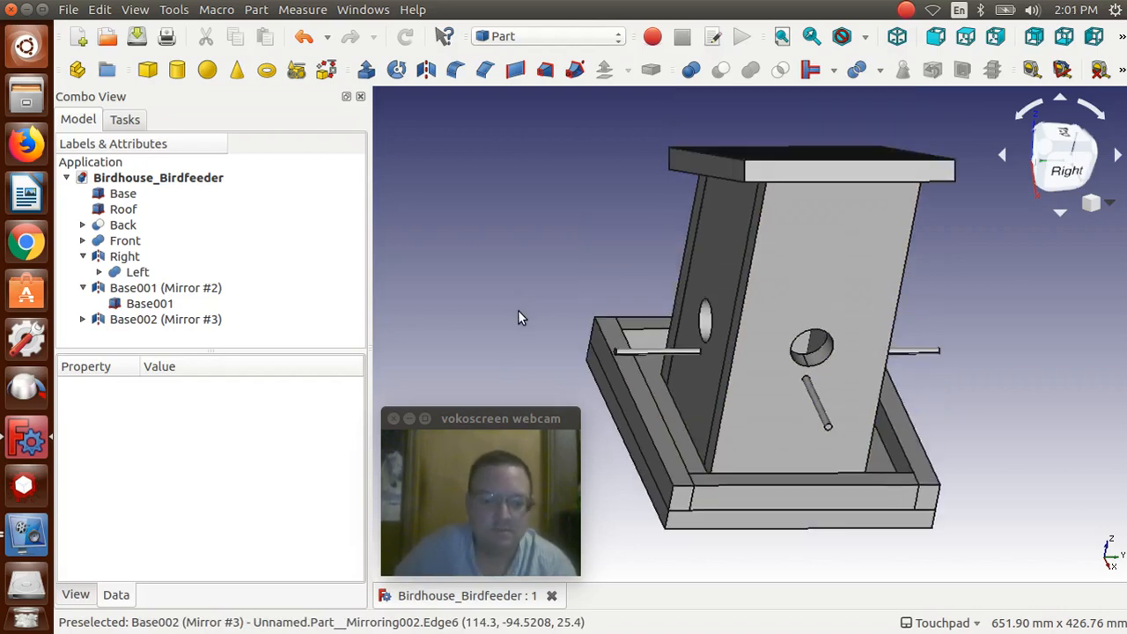
pyautogui.keyDown('alt'); pyautogui.moveTo(529, 307); pyautogui.dragTo(921, 322); pyautogui.keyUp('alt')
pyautogui.keyDown('alt'); pyautogui.moveTo(1065, 349); pyautogui.dragTo(814, 159); pyautogui.keyUp('alt')
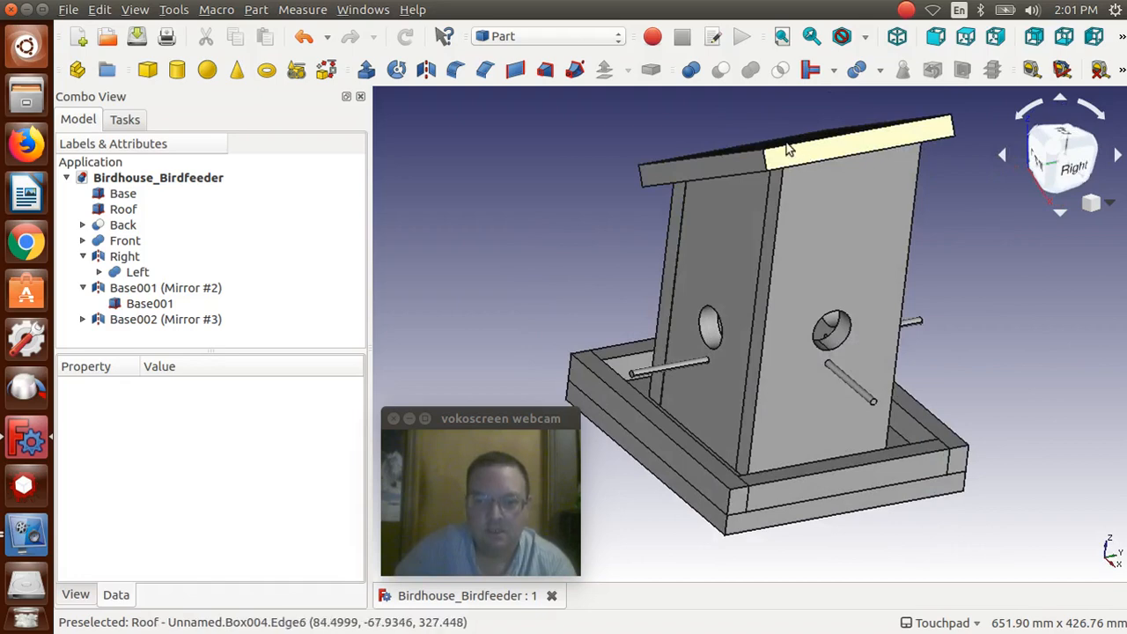
pyautogui.keyDown('alt'); pyautogui.moveTo(936, 214); pyautogui.dragTo(952, 244); pyautogui.keyUp('alt')
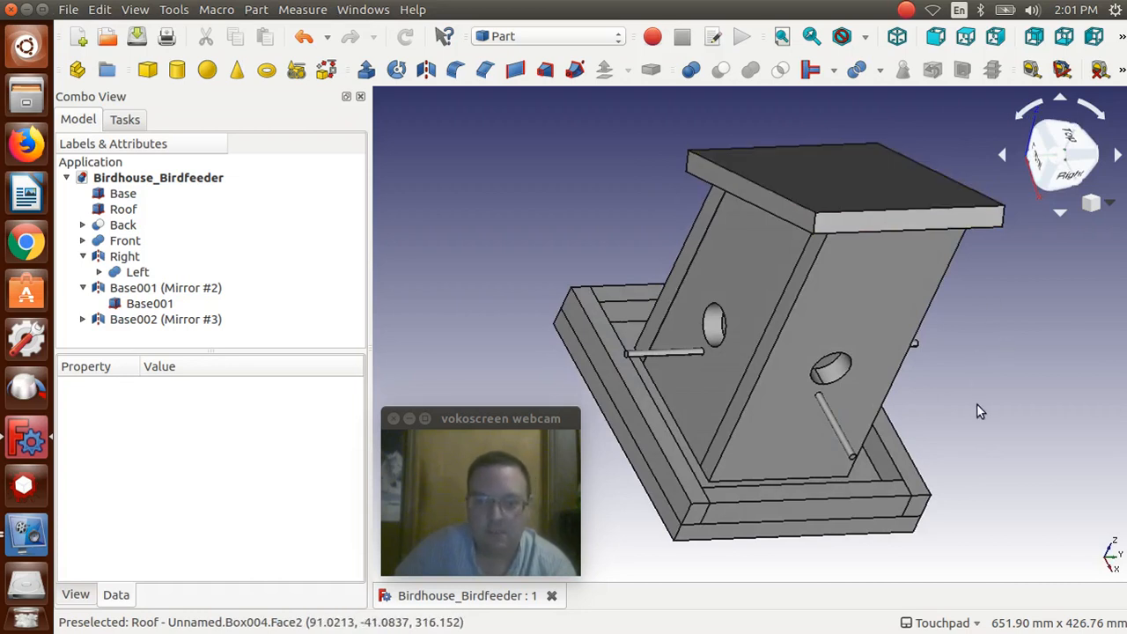
pyautogui.keyDown('alt'); pyautogui.moveTo(977, 404); pyautogui.dragTo(976, 354); pyautogui.keyUp('alt')
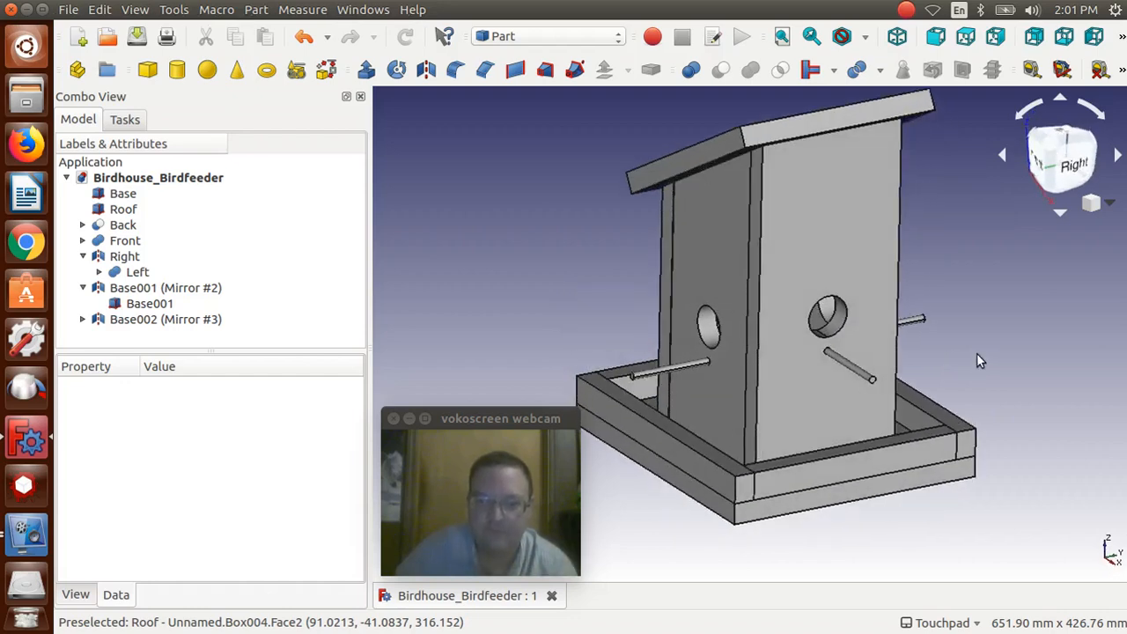
pyautogui.keyDown('alt'); pyautogui.moveTo(977, 354); pyautogui.dragTo(599, 234); pyautogui.keyUp('alt')
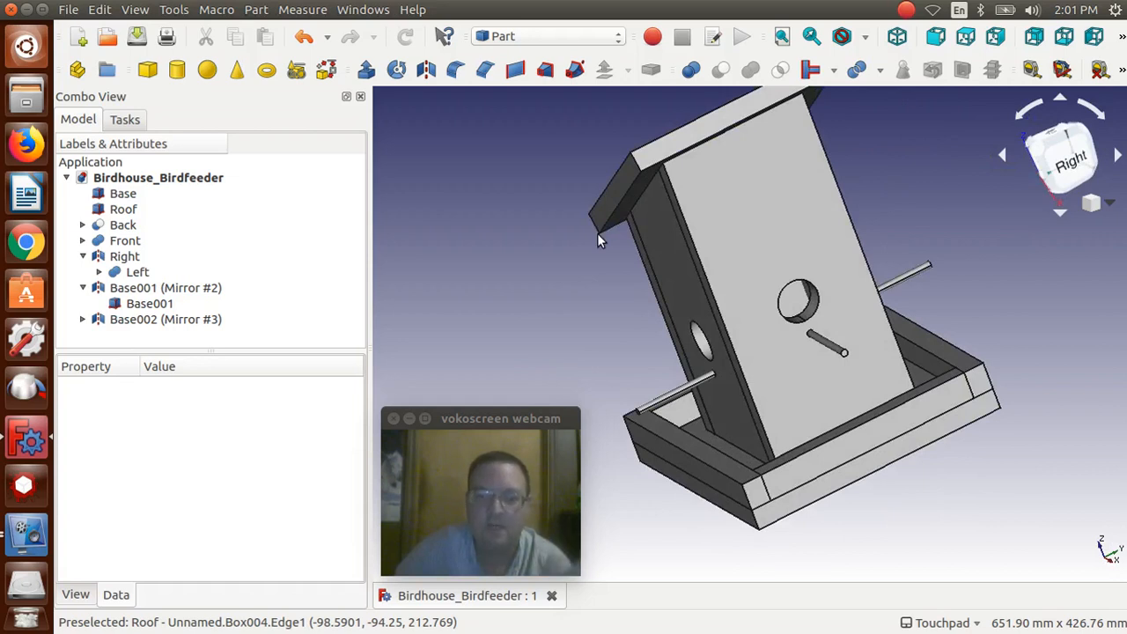